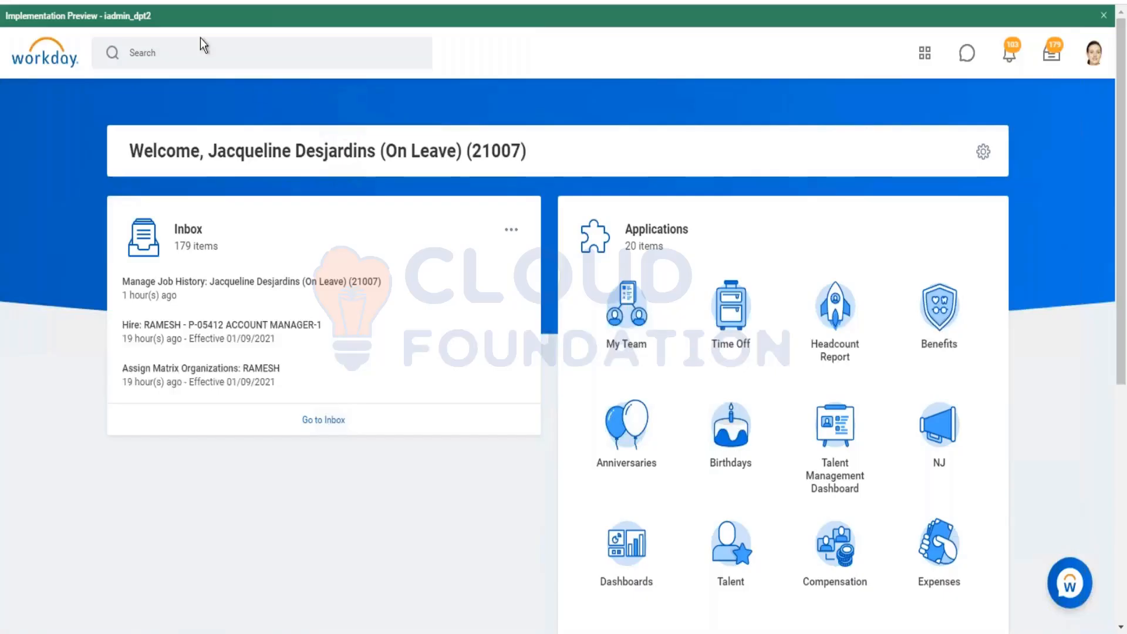
# Step: Try searching Workday for a worker by name
pyautogui.click(190, 53)
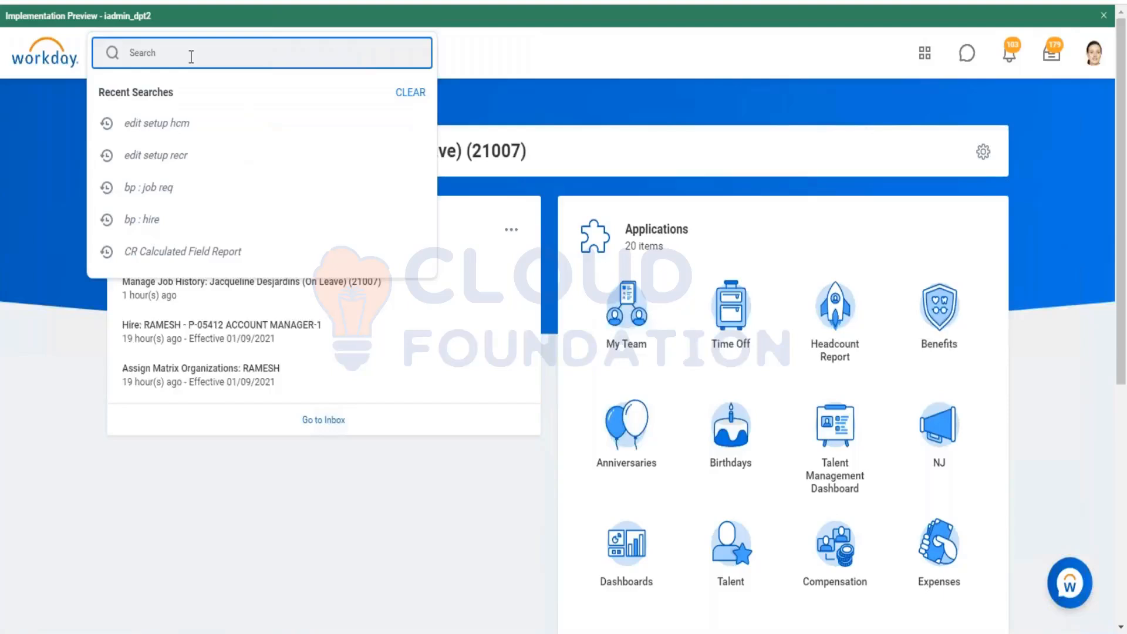
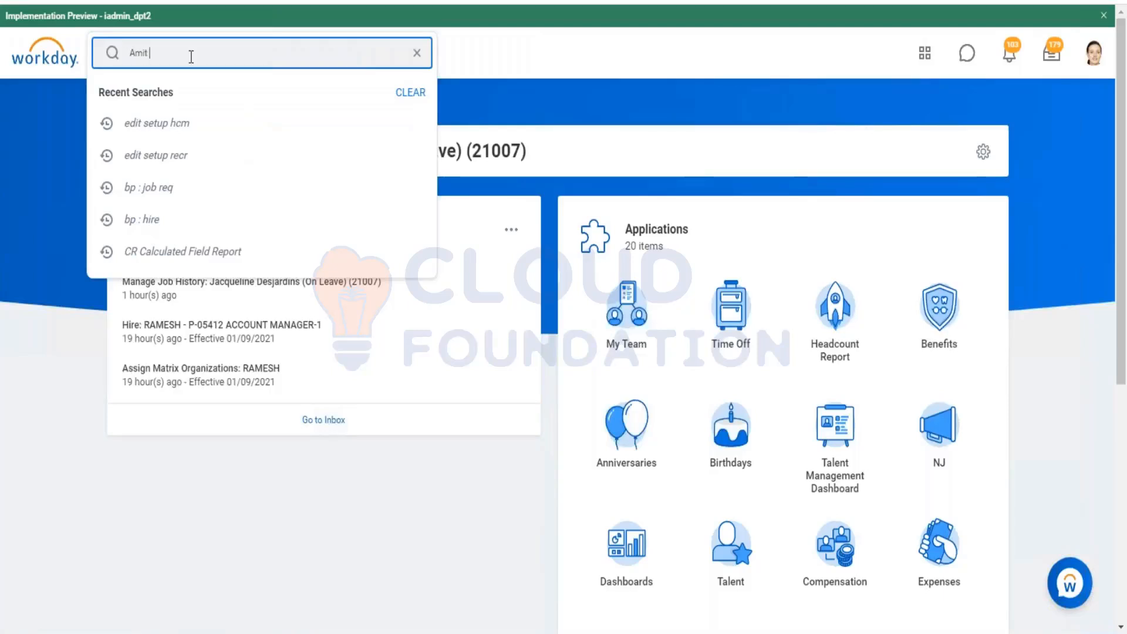
pyautogui.press('Return')
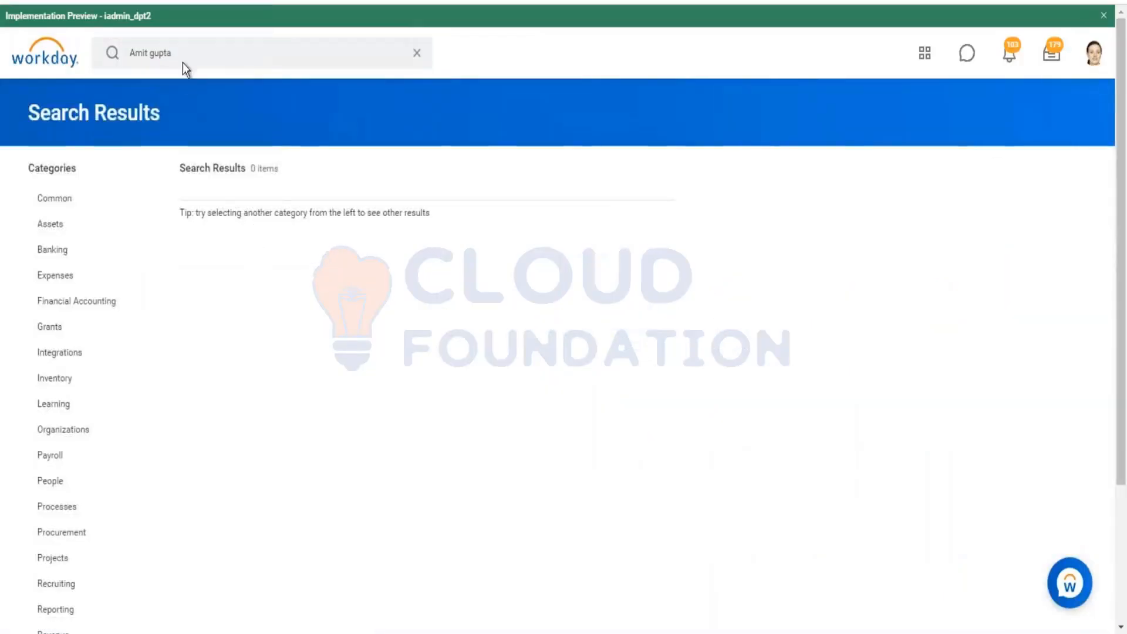
# Step: Correct the search text to the worker's full name and run the search
pyautogui.click(184, 52)
pyautogui.press('BackSpace')
pyautogui.press('BackSpace')
pyautogui.press('BackSpace')
pyautogui.press('BackSpace')
pyautogui.press('BackSpace')
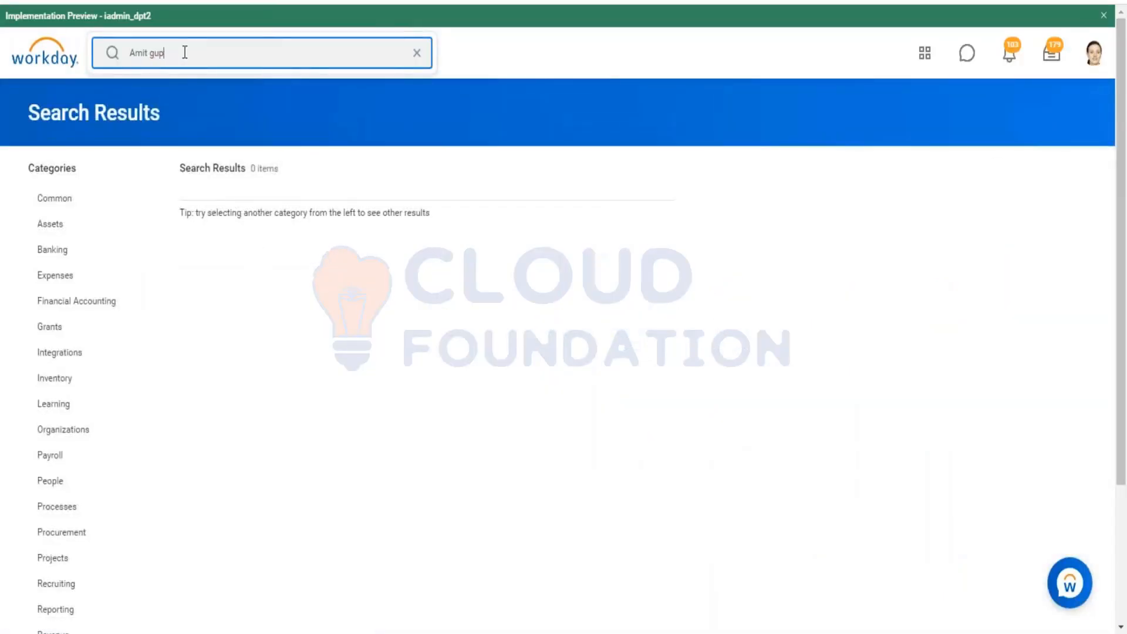
pyautogui.write('Pa')
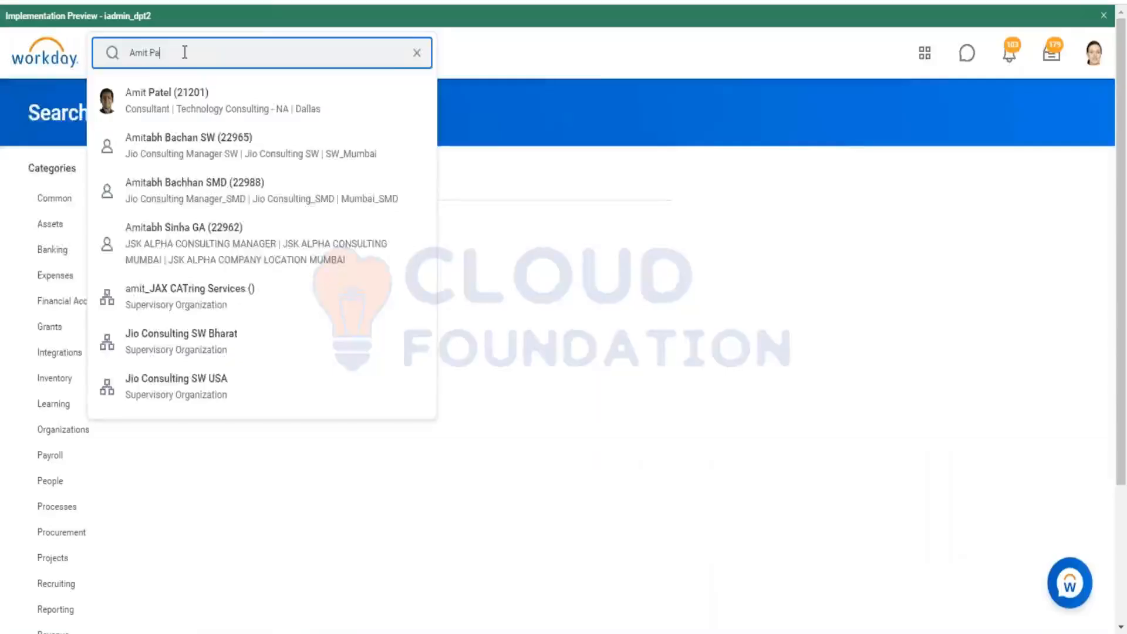
pyautogui.write('tel')
pyautogui.press('Return')
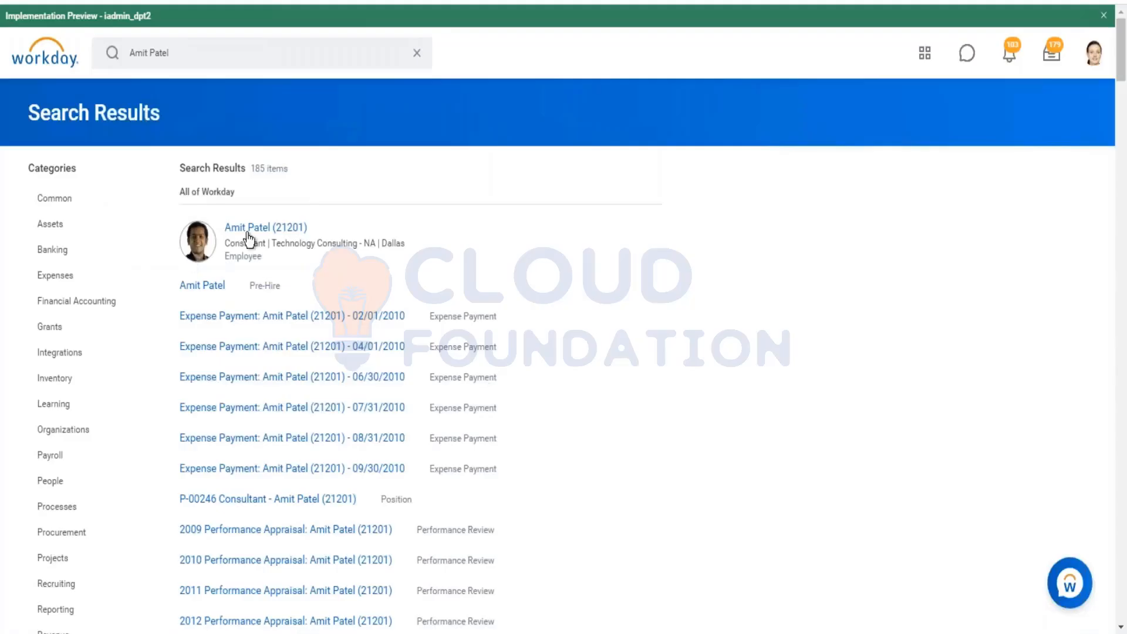
# Step: Copy the worker's name from the results and open the View Worker's Time Eligibility report
pyautogui.rightClick(248, 231)
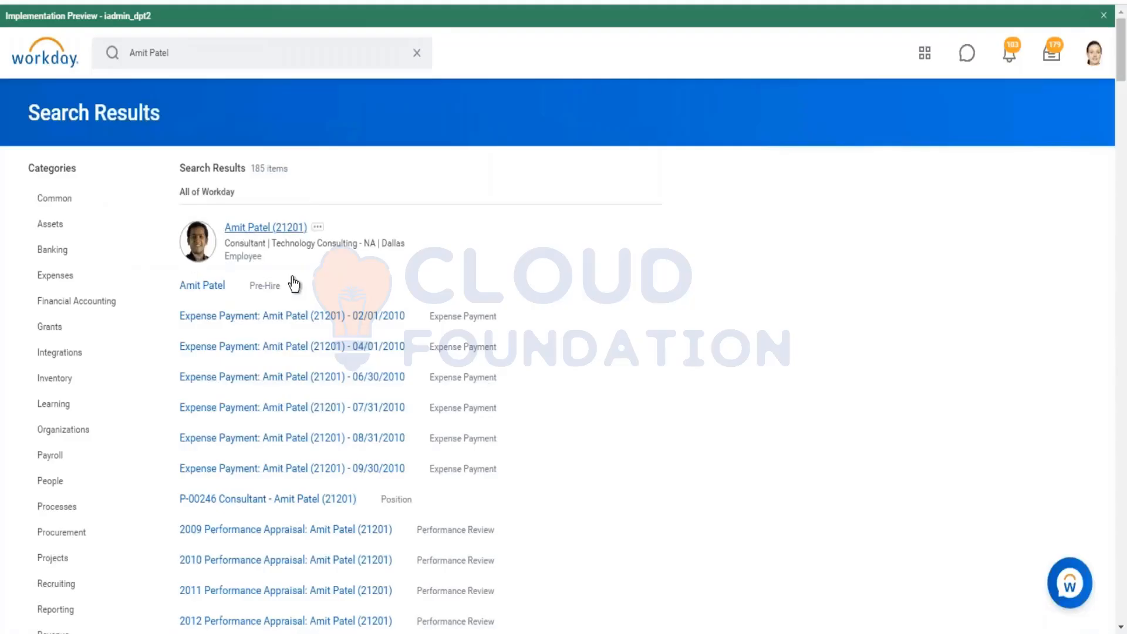
pyautogui.click(196, 63)
pyautogui.hotkey('ctrl', 'a')
pyautogui.write('vie')
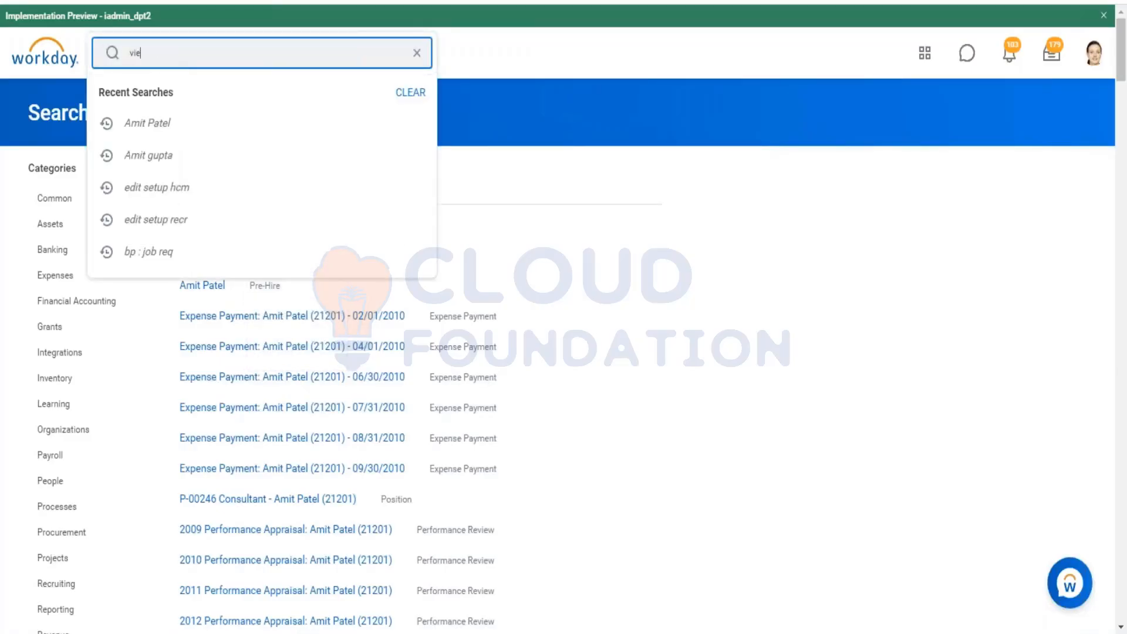
pyautogui.write('w worker timer')
pyautogui.press('Return')
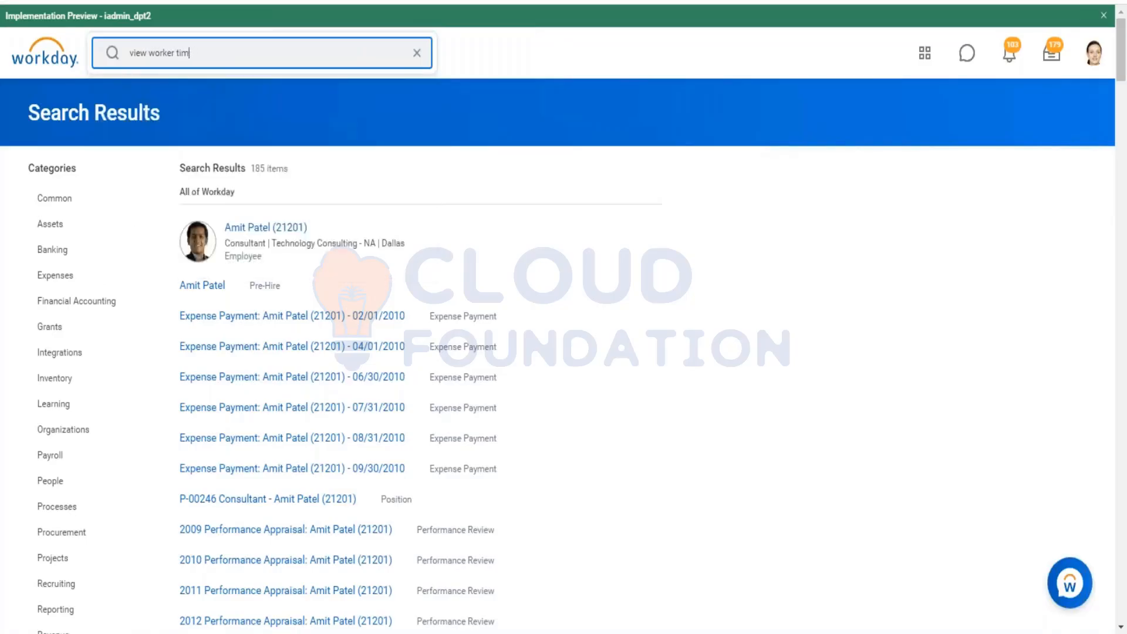
pyautogui.write('e eligi')
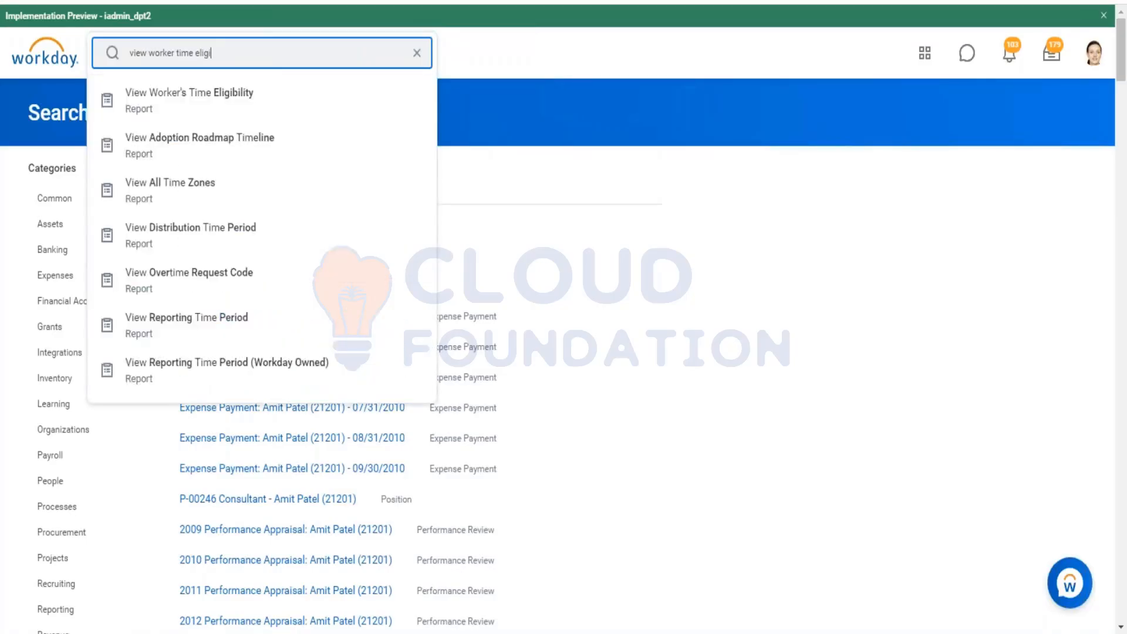
pyautogui.click(221, 108)
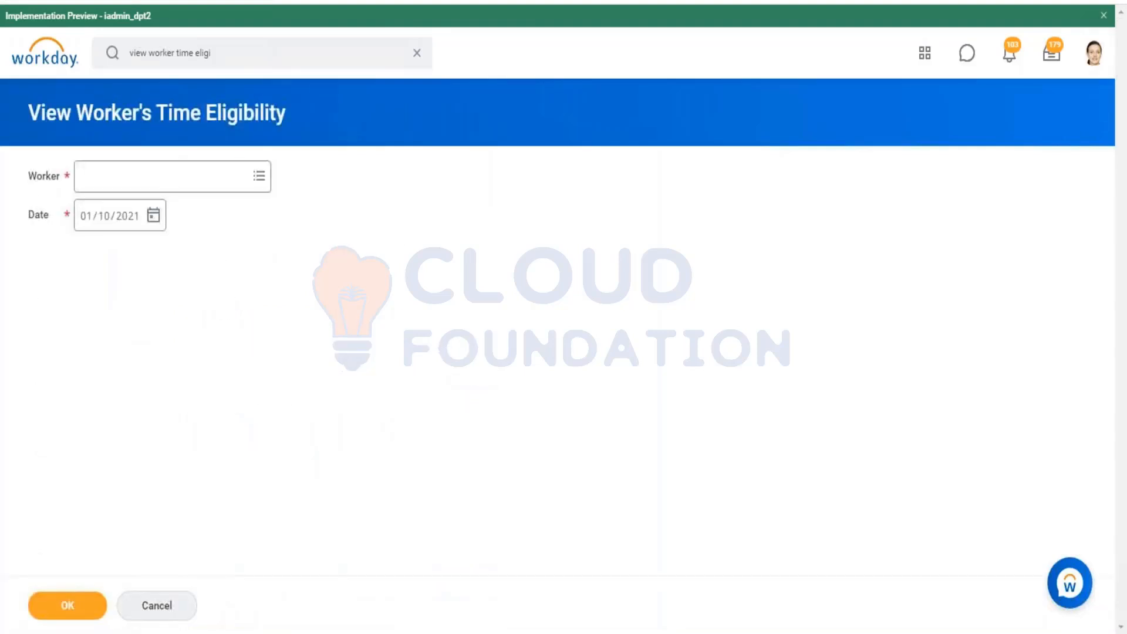
# Step: Run View Worker's Time Eligibility for the copied worker and review the General eligibility details
pyautogui.click(144, 174)
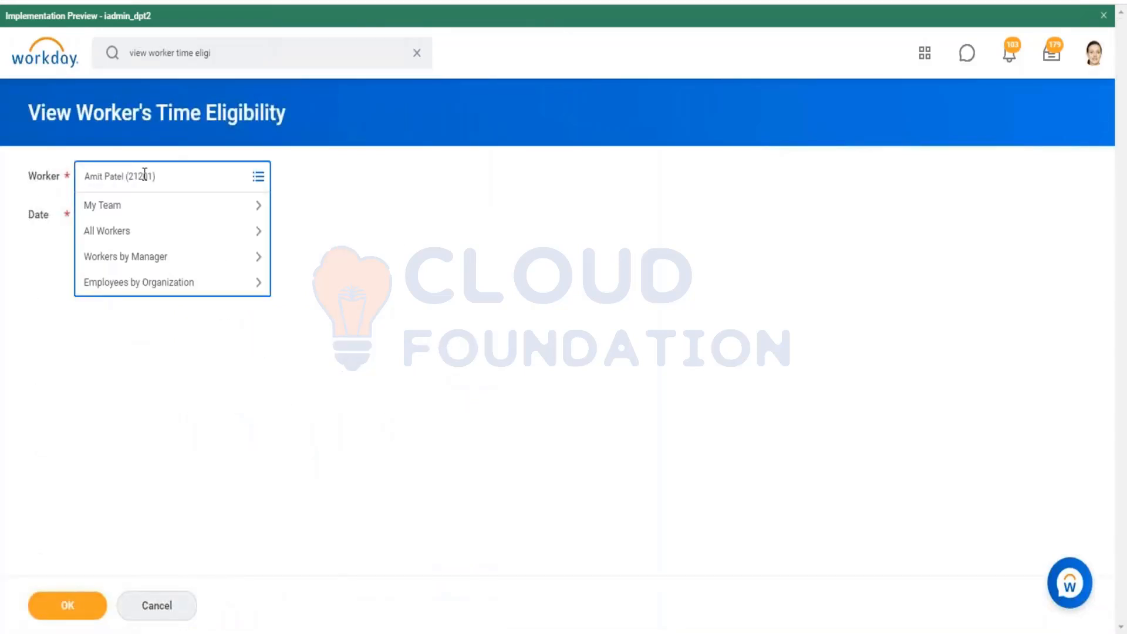
pyautogui.press('Return')
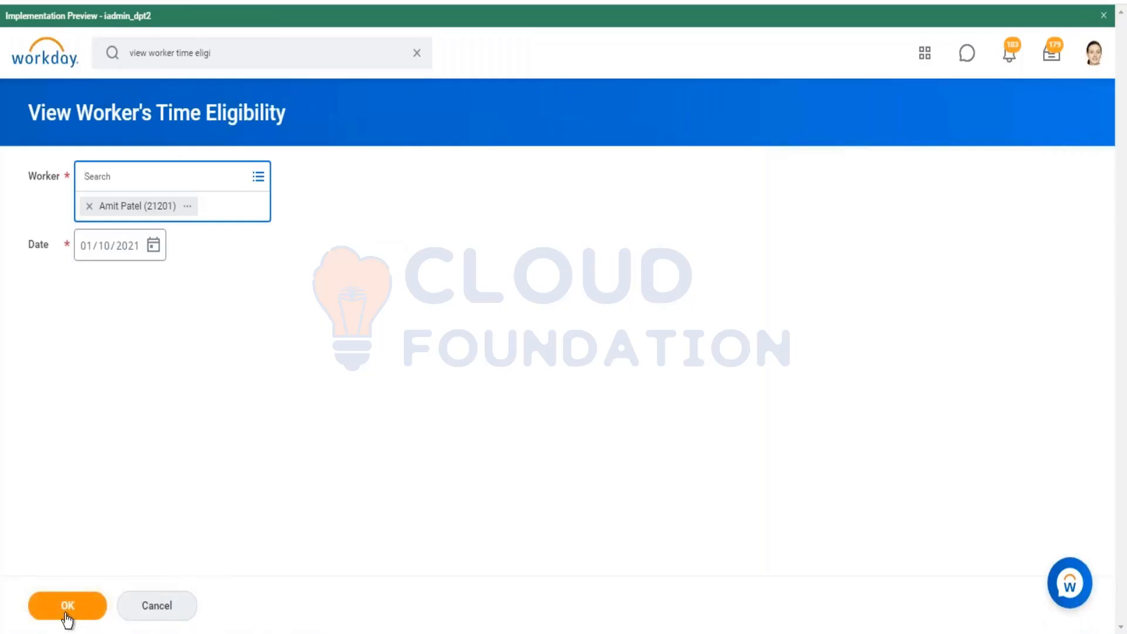
pyautogui.click(66, 610)
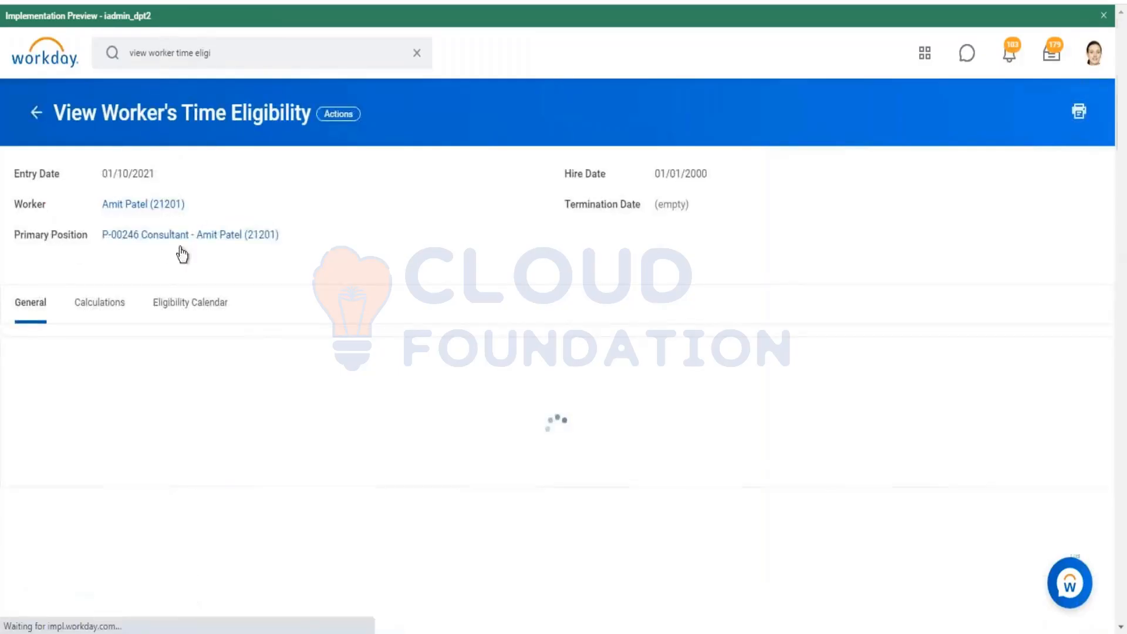
pyautogui.scroll(-5, 223, 419)
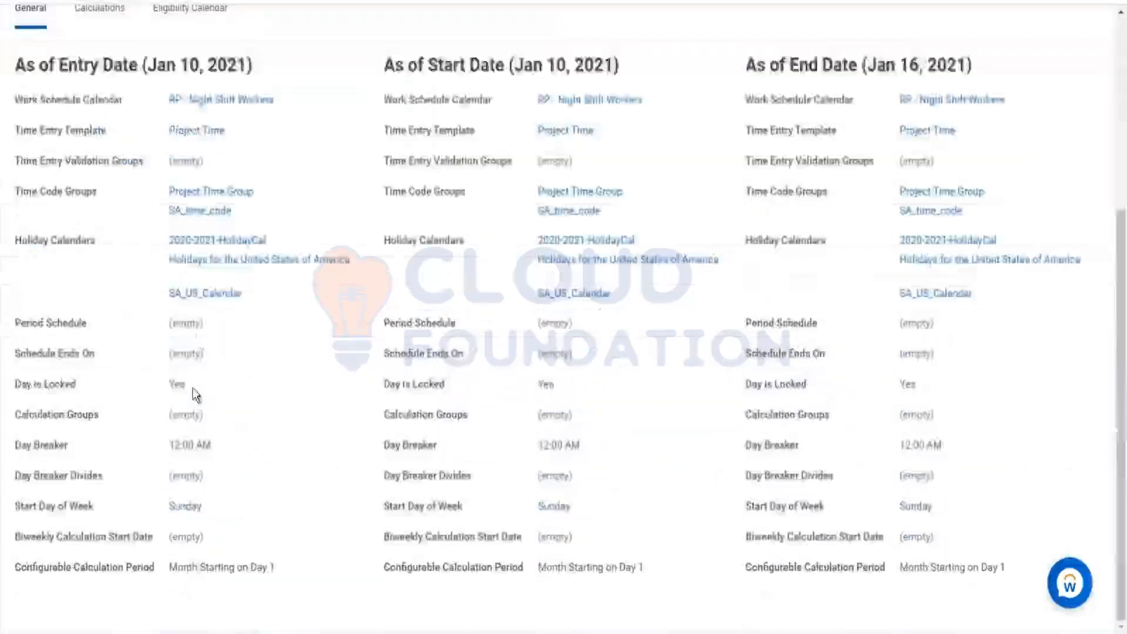
pyautogui.scroll(5, 224, 420)
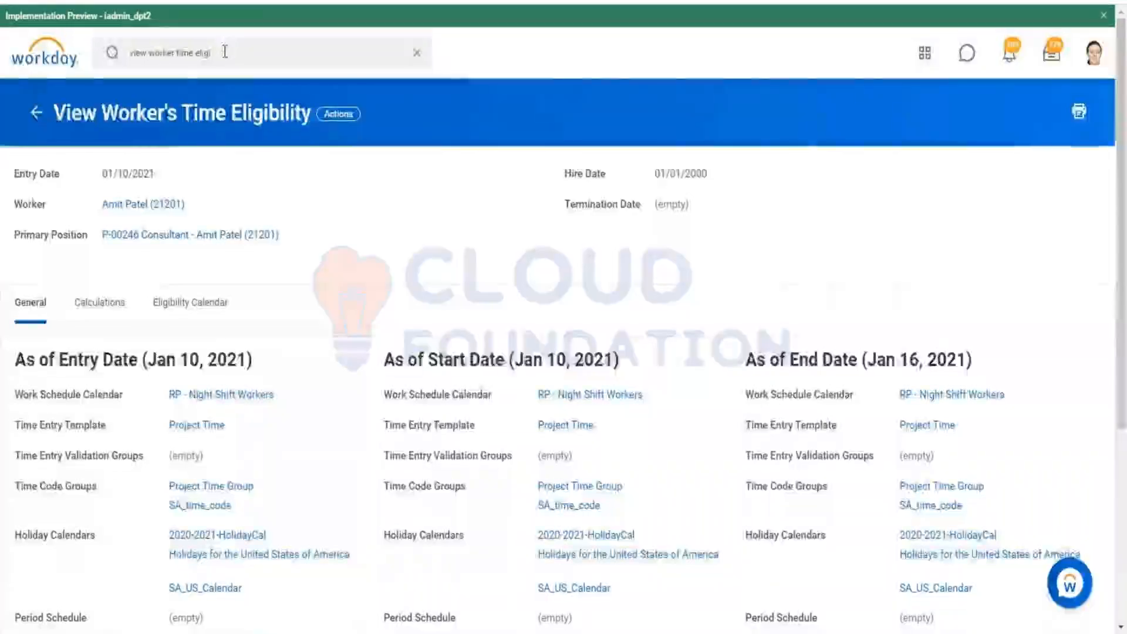
# Step: Search for and open the View Period Schedule task
pyautogui.click(230, 52)
pyautogui.hotkey('ctrl', 'a')
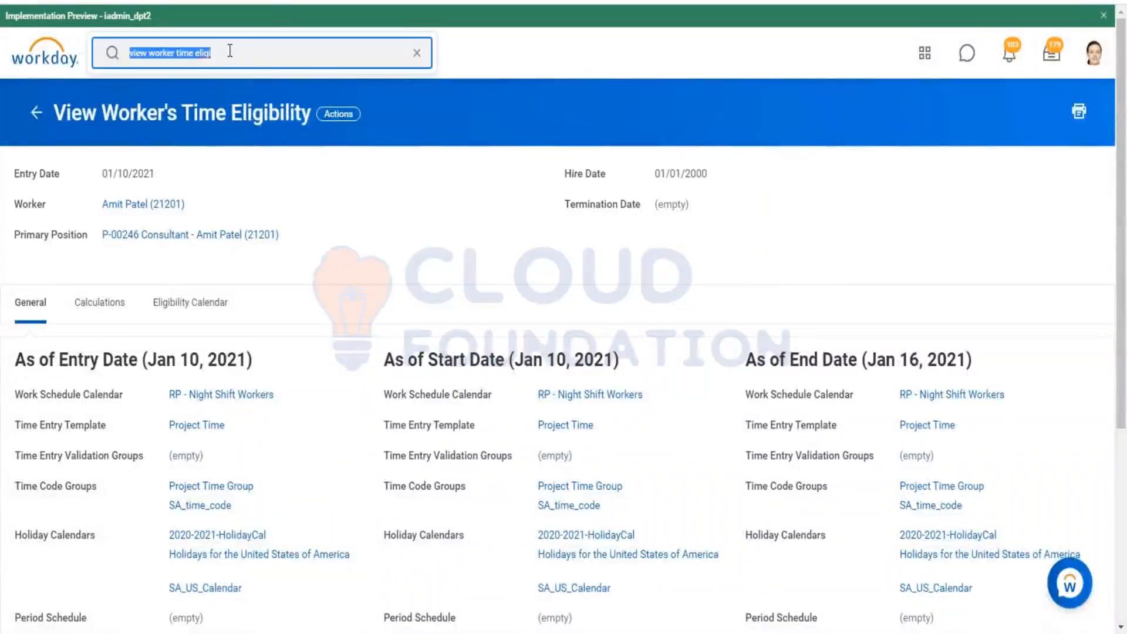
pyautogui.write('view pe')
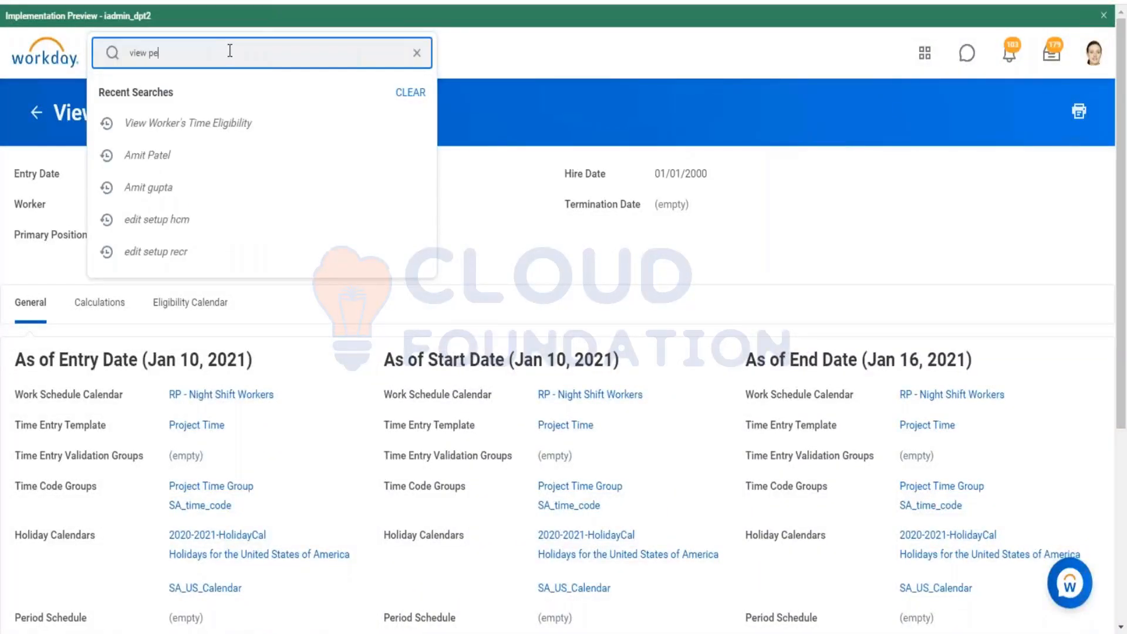
pyautogui.write('riod schedule')
pyautogui.press('Return')
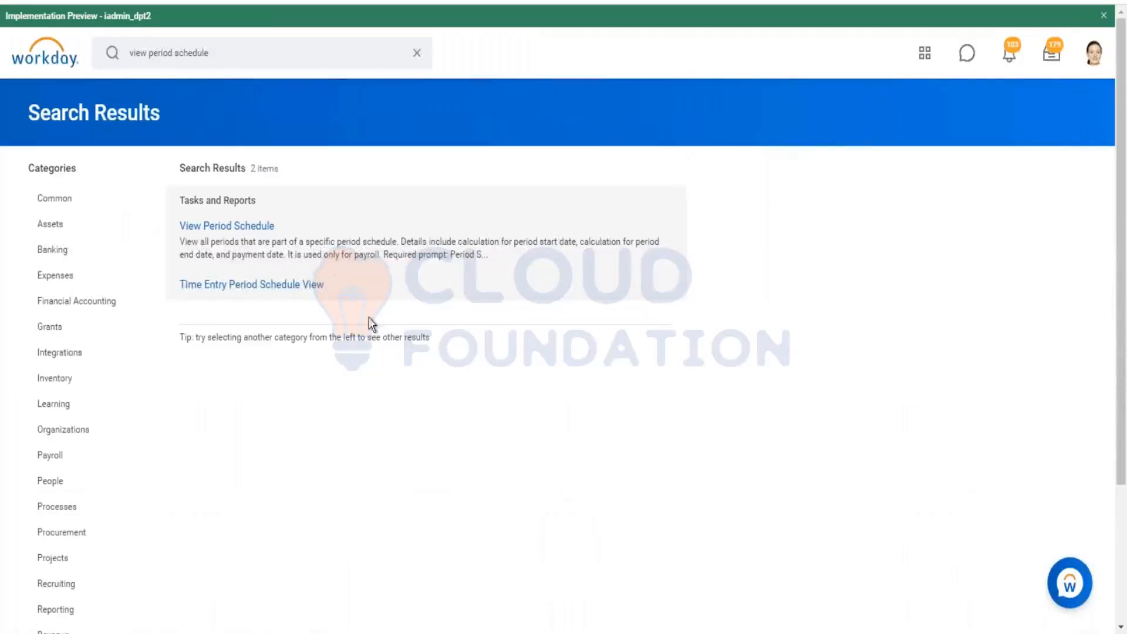
pyautogui.click(247, 227)
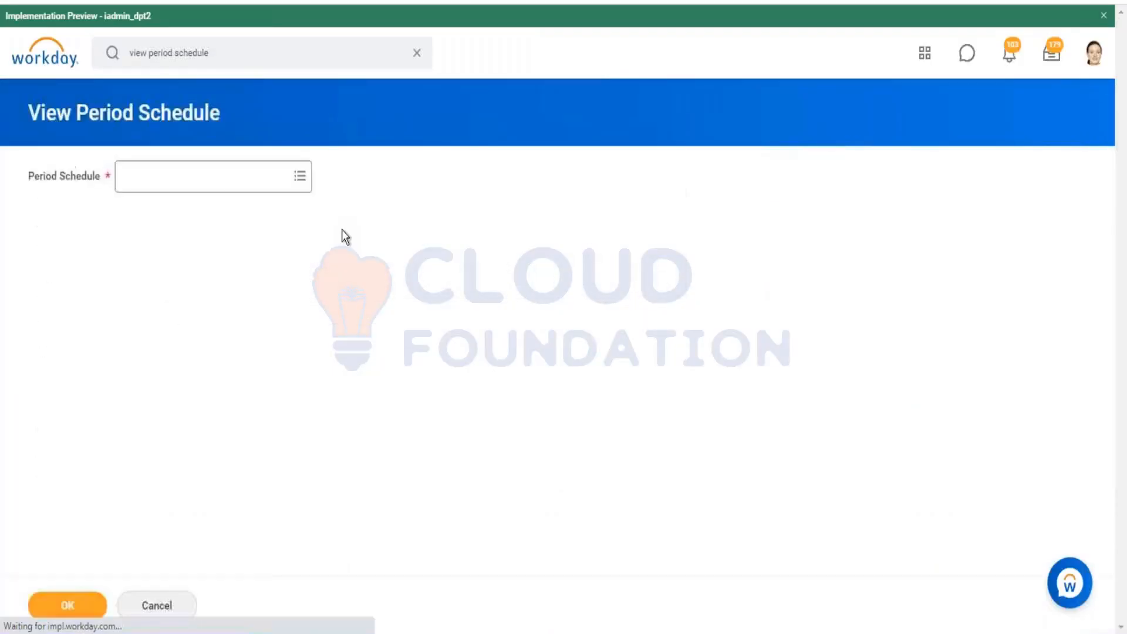
# Step: Run View Period Schedule for RP - Semi-monthly Schedule and expand its Time Tracking section
pyautogui.click(214, 176)
pyautogui.write('REP')
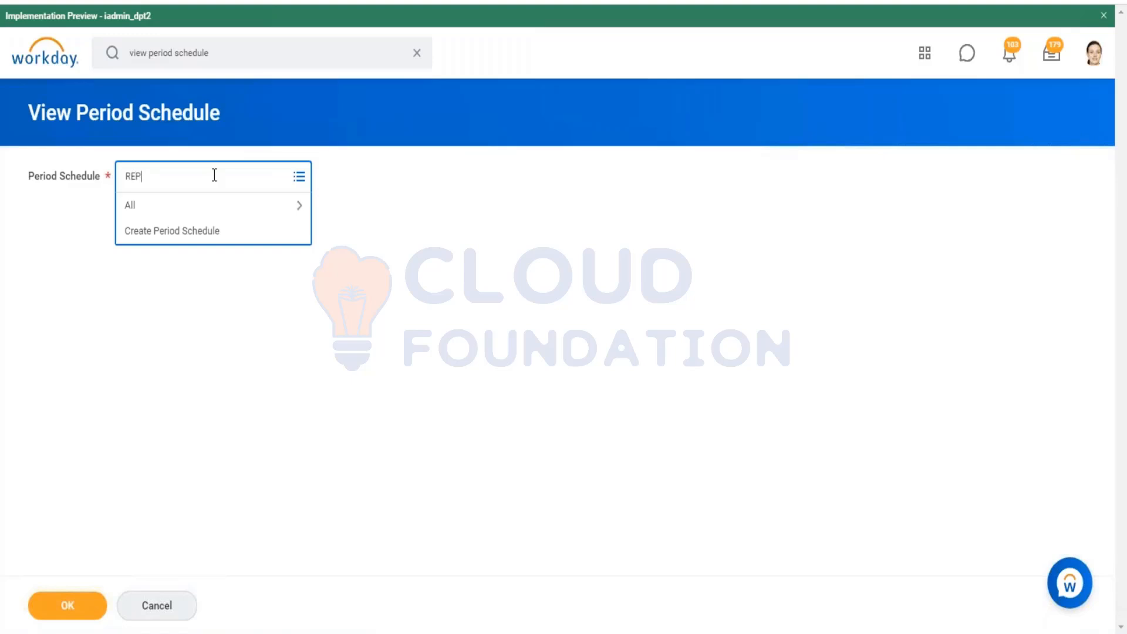
pyautogui.write('PO')
pyautogui.press('Return')
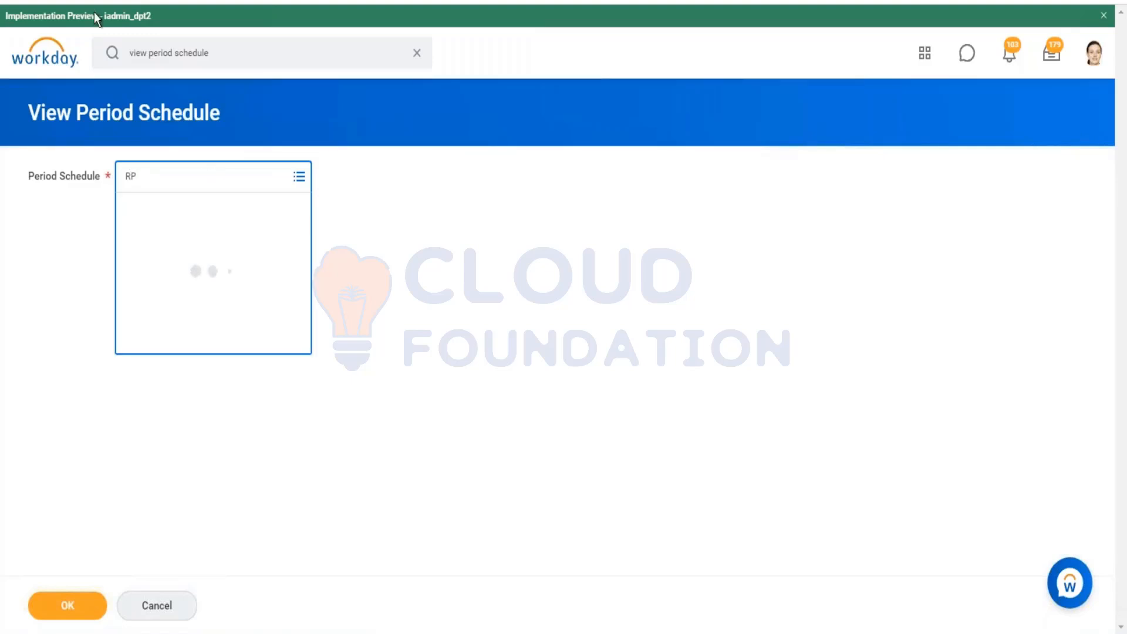
pyautogui.click(74, 606)
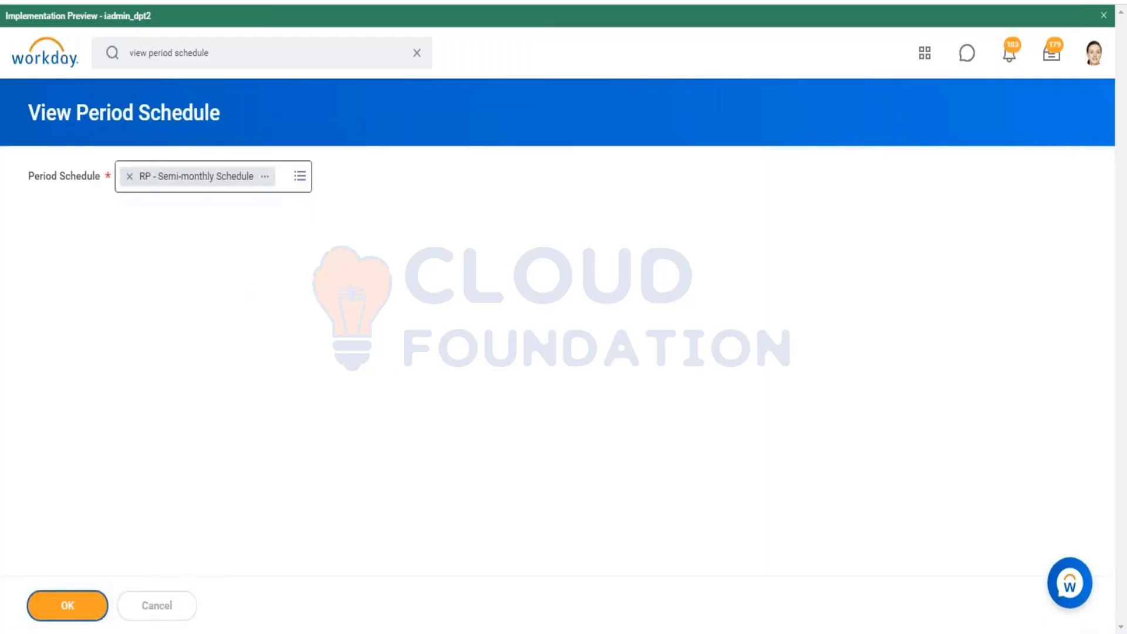
pyautogui.scroll(-1, 790, 364)
pyautogui.click(752, 414)
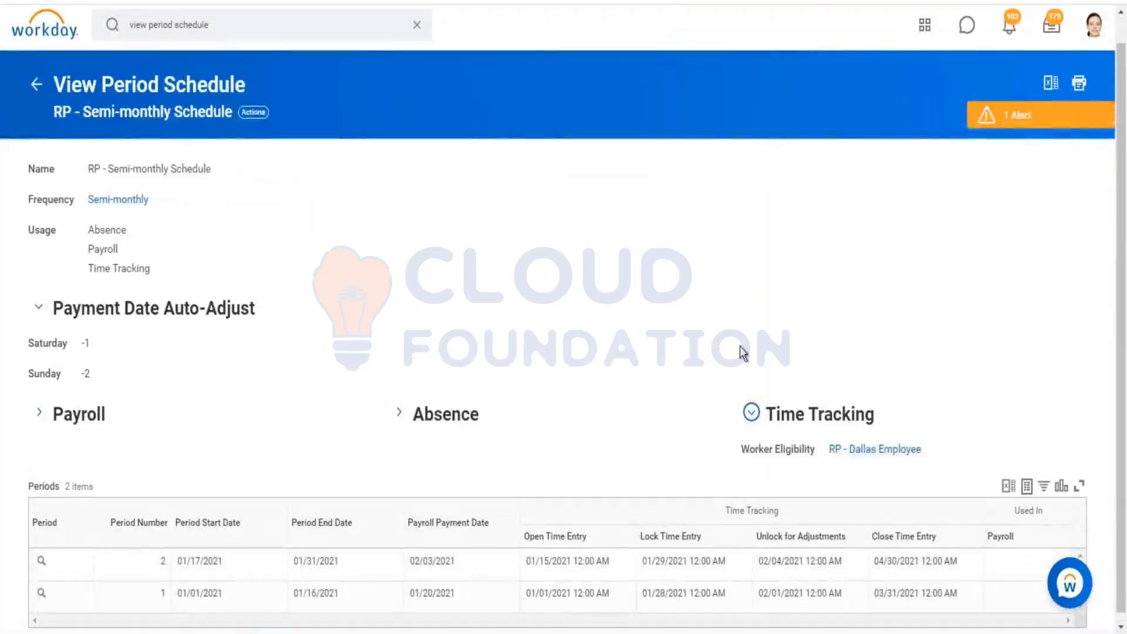
# Step: Open the RP - Dallas Employee worker eligibility rule and open it for editing from its actions
pyautogui.click(883, 442)
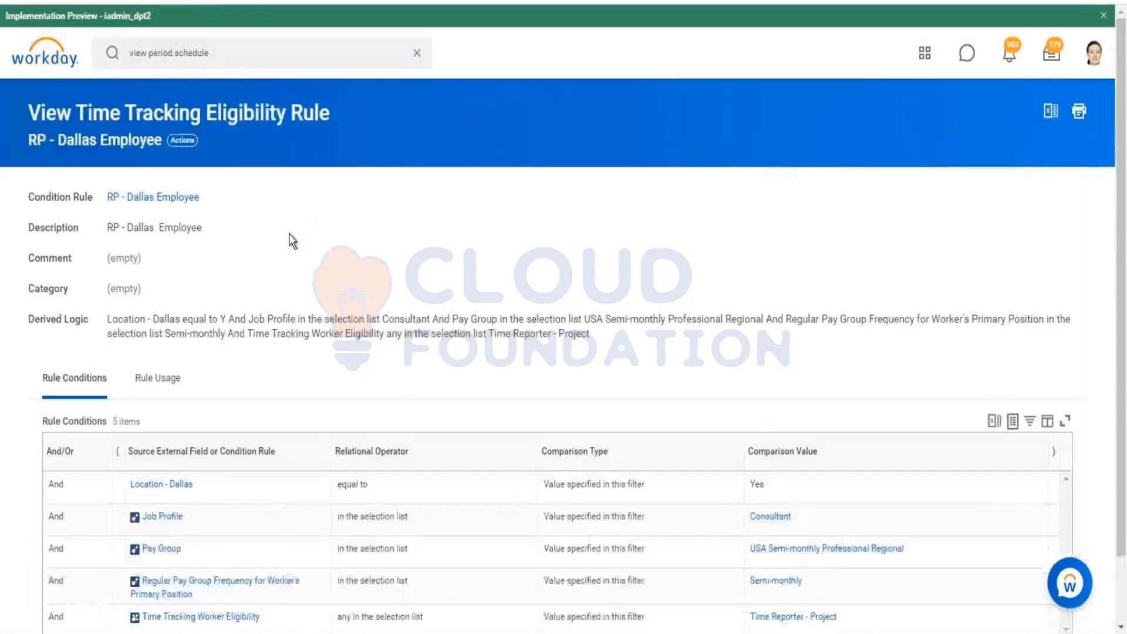
pyautogui.scroll(-2, 289, 234)
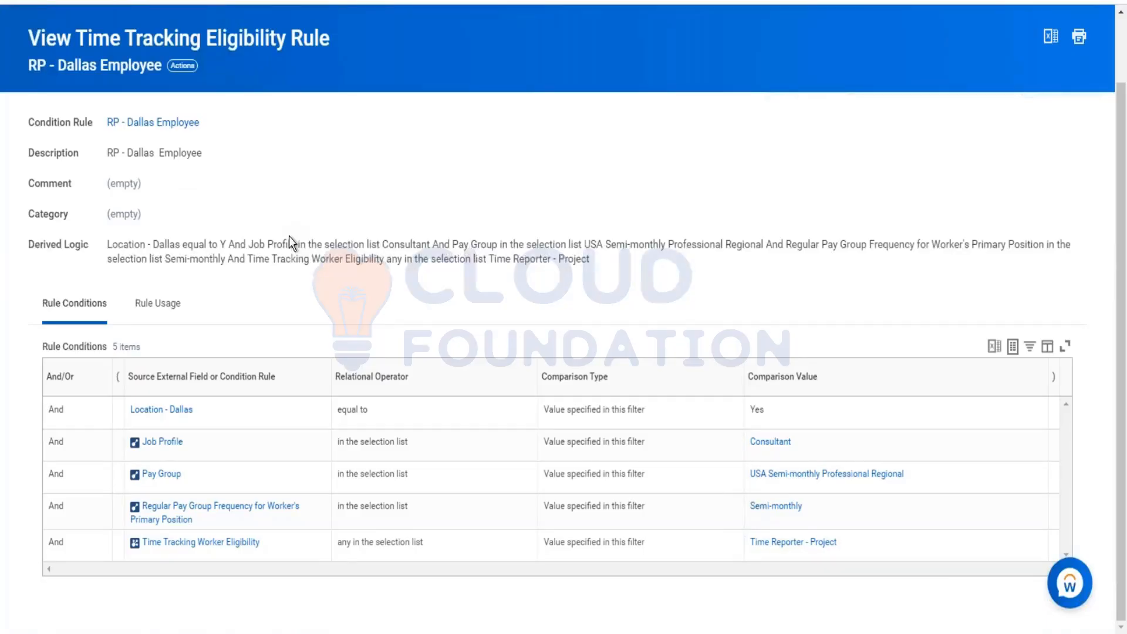
pyautogui.click(182, 65)
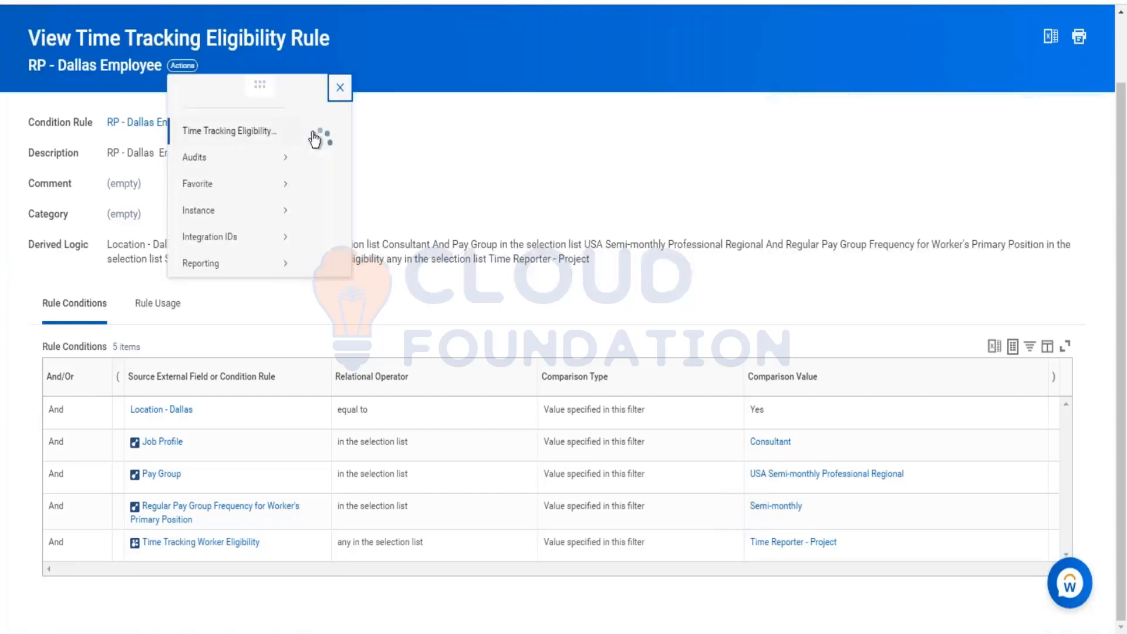
pyautogui.moveTo(289, 149)
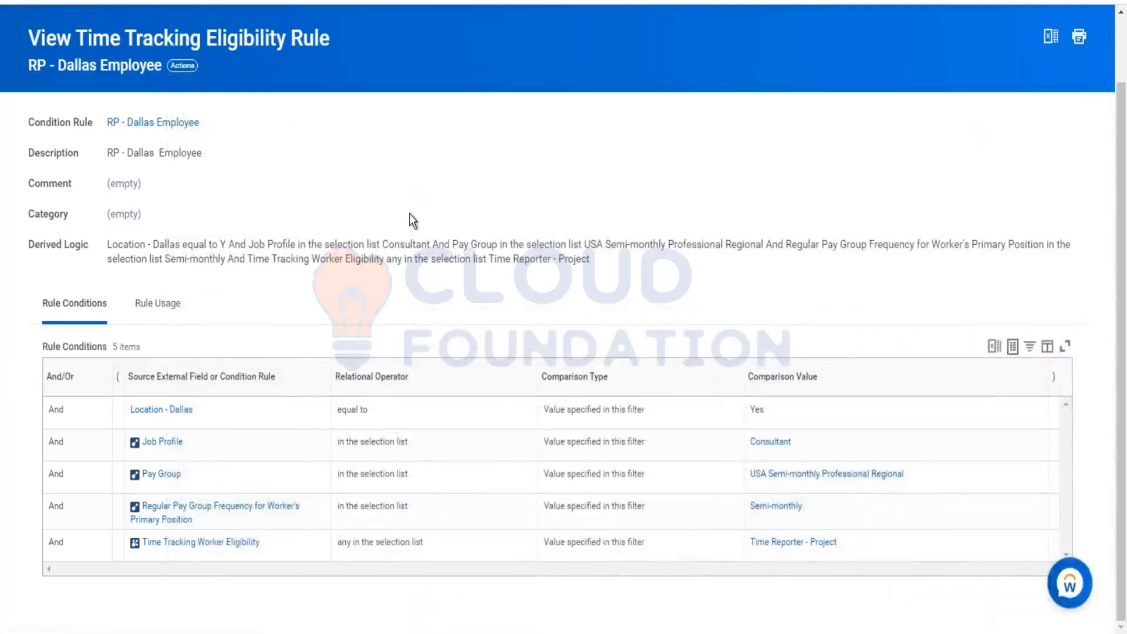
pyautogui.scroll(-6, 431, 221)
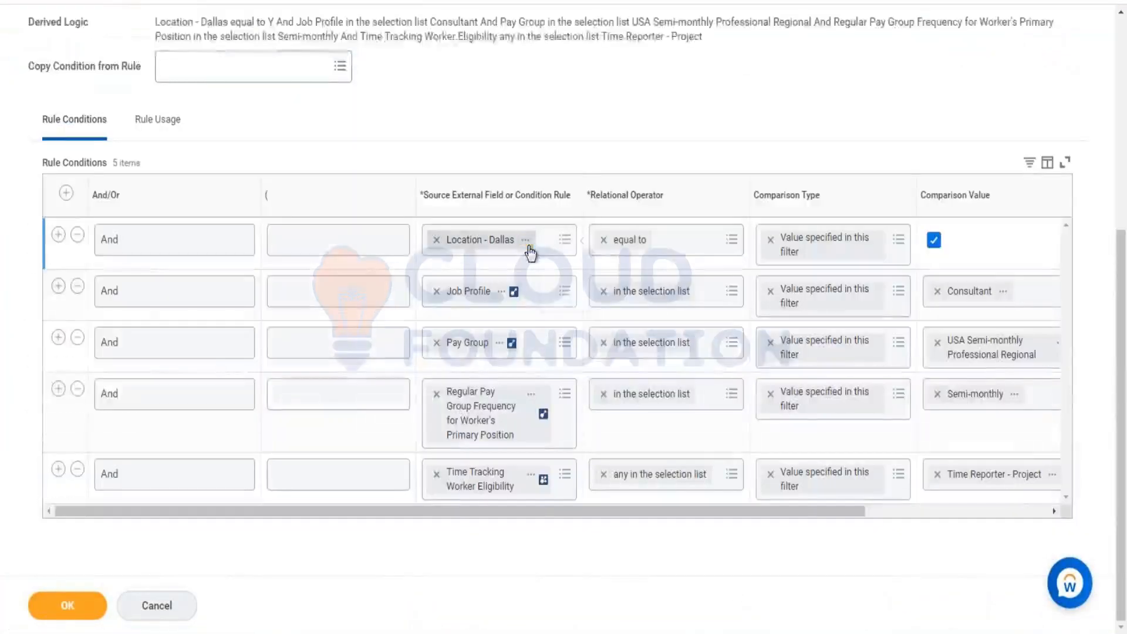
# Step: Inspect the details of the Location - Dallas condition rule used in the first condition
pyautogui.click(525, 239)
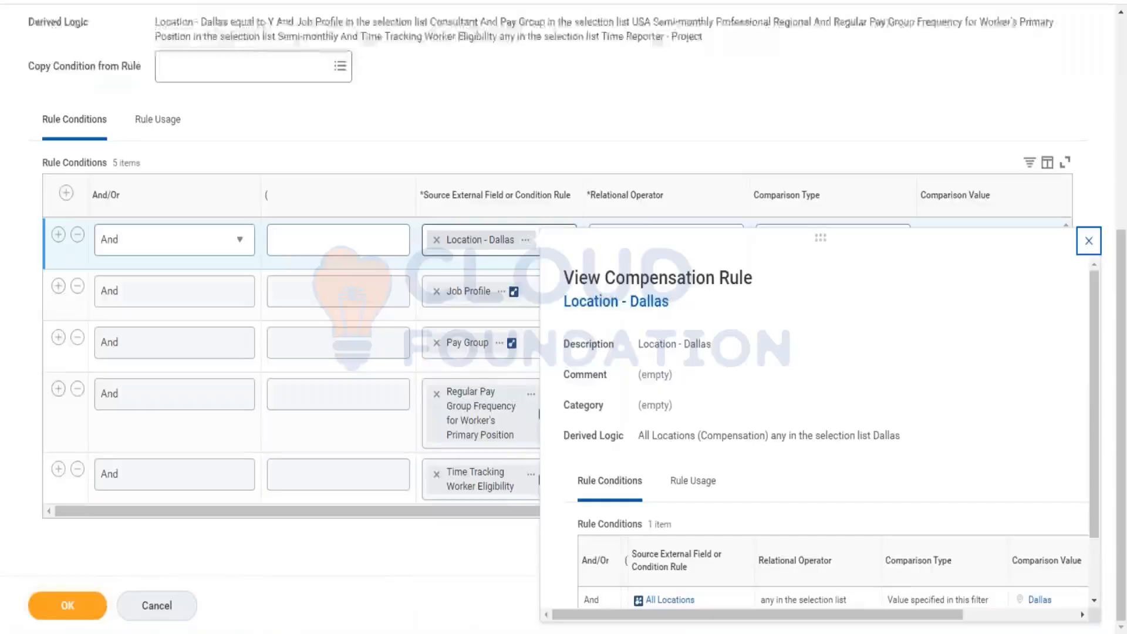
pyautogui.scroll(-2, 671, 491)
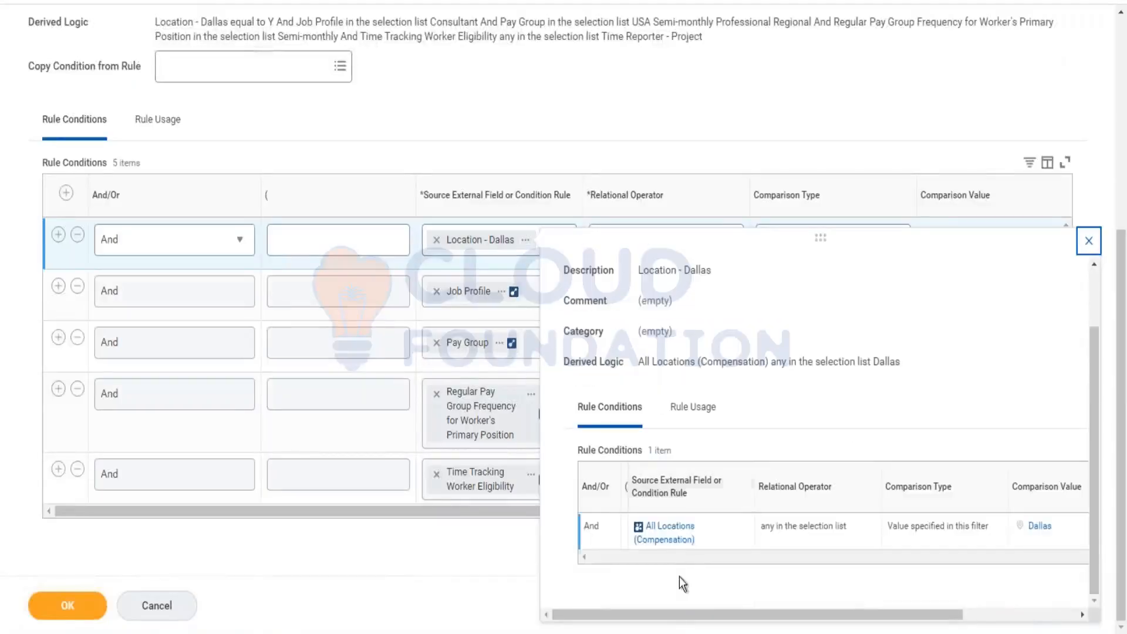
pyautogui.moveTo(671, 614); pyautogui.dragTo(899, 604)
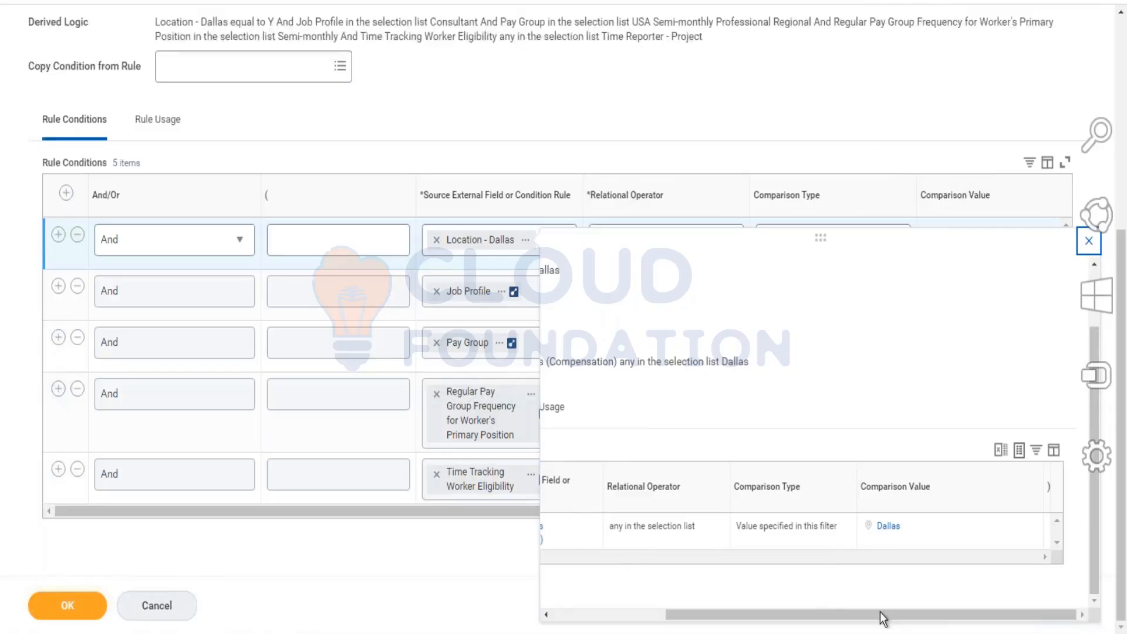
pyautogui.moveTo(740, 611); pyautogui.dragTo(732, 610)
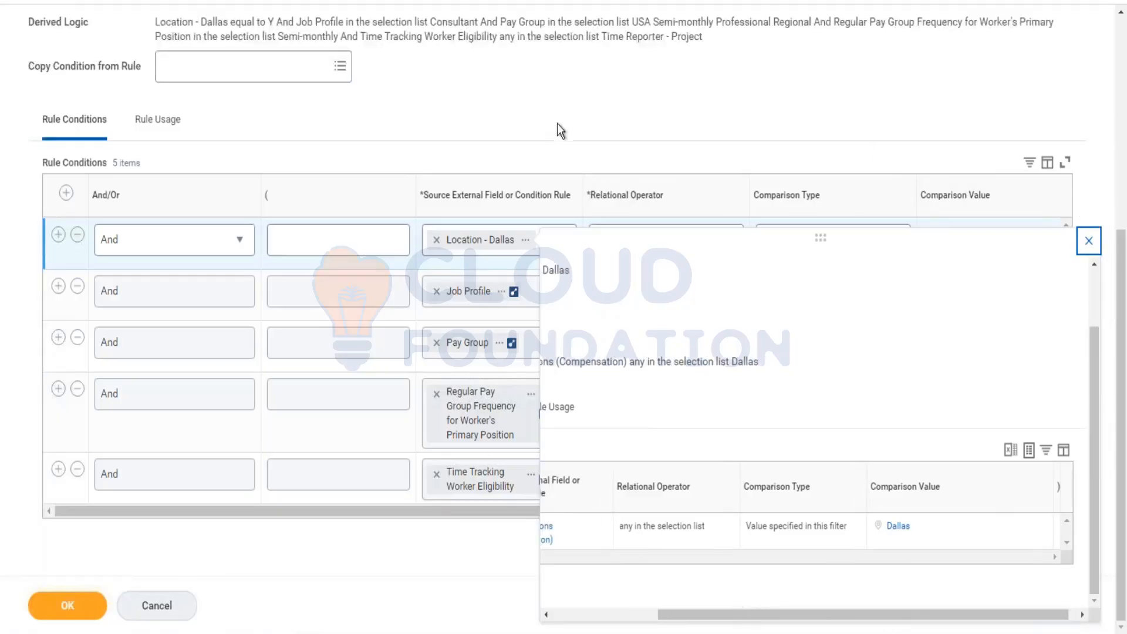
# Step: Inspect the details of the Regular Pay Group Frequency for Worker's Primary Position report field
pyautogui.click(558, 125)
pyautogui.click(508, 293)
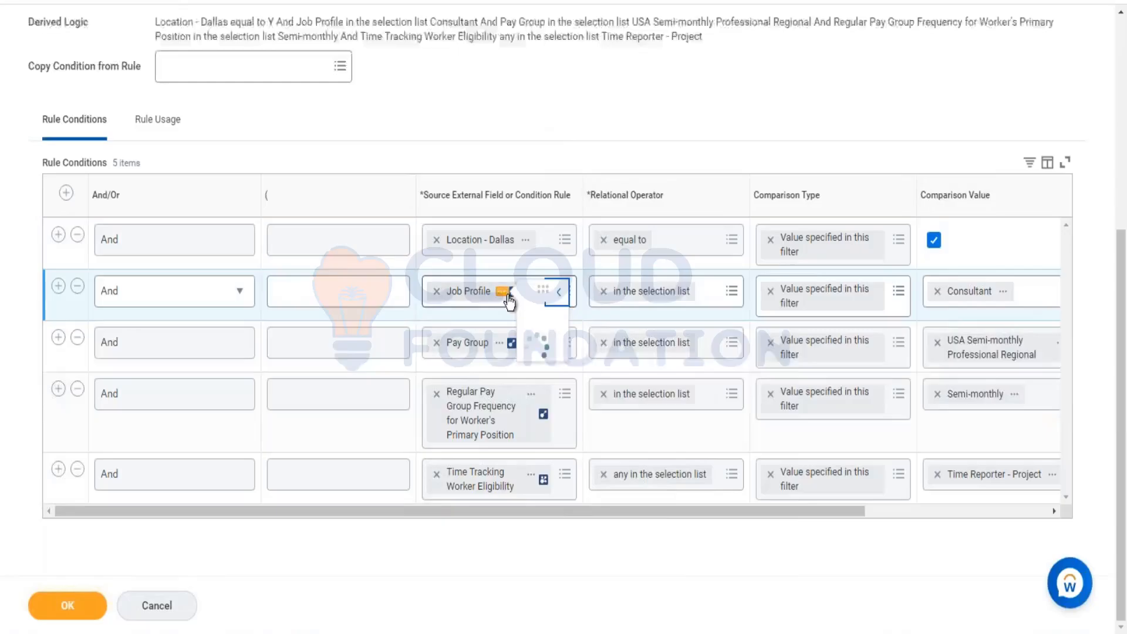
pyautogui.click(558, 114)
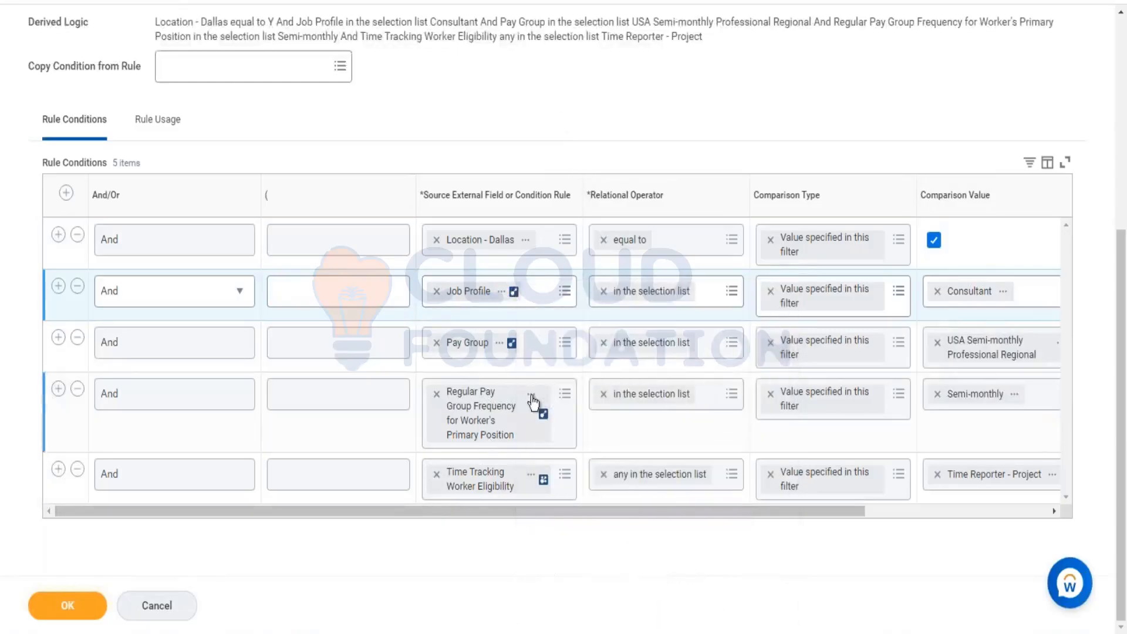
pyautogui.click(530, 395)
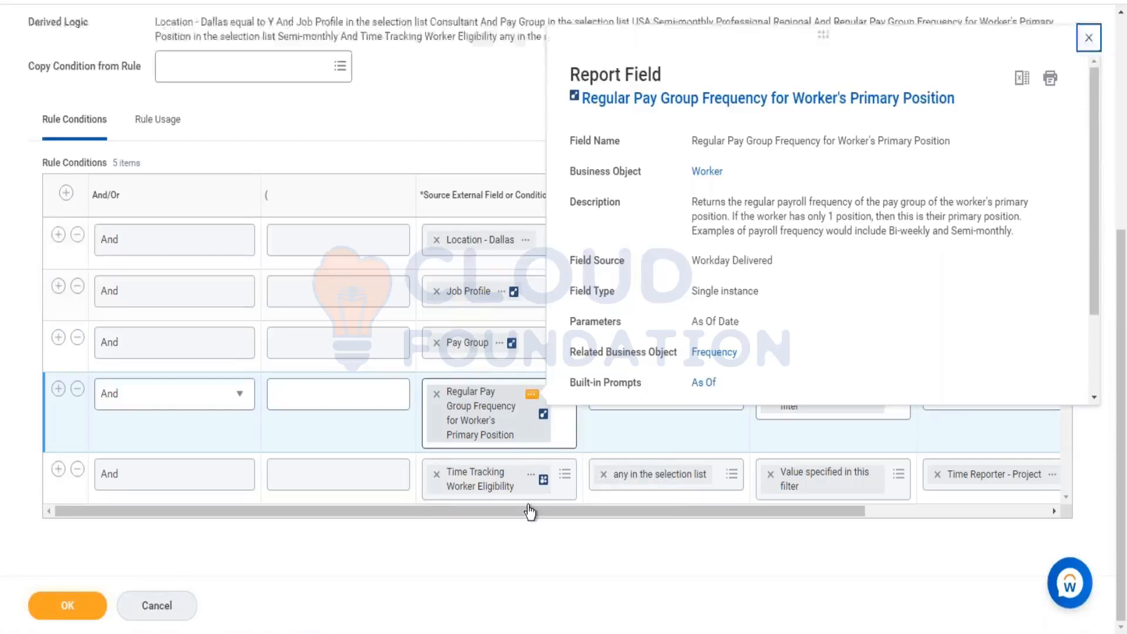
# Step: Inspect the details of the Time Tracking Worker Eligibility calculated field used in the last condition
pyautogui.click(537, 554)
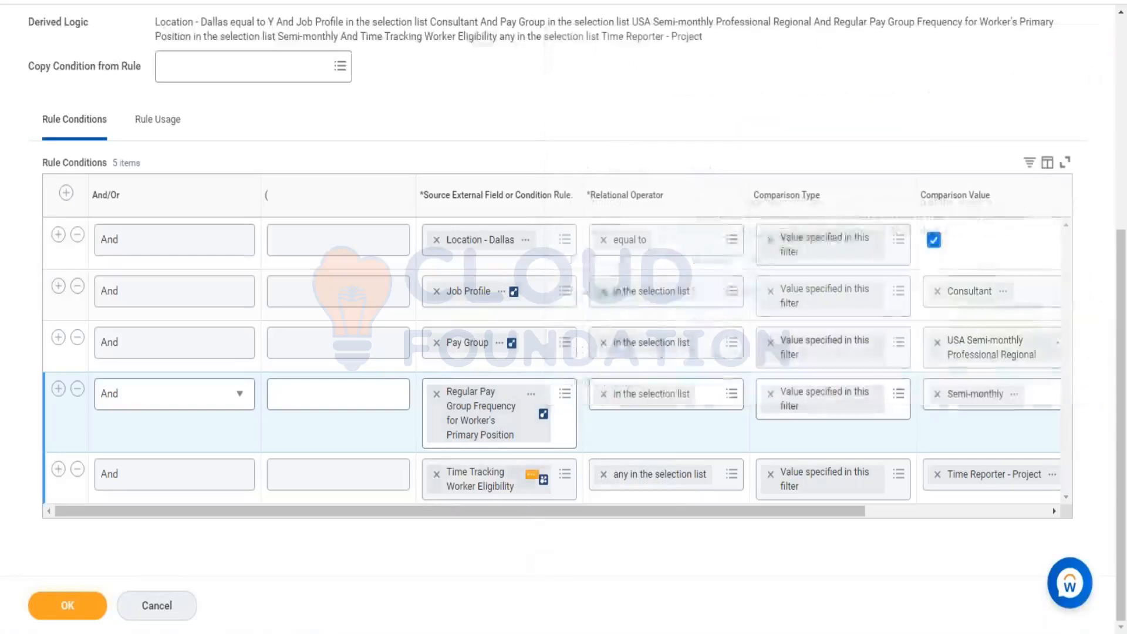
pyautogui.click(530, 476)
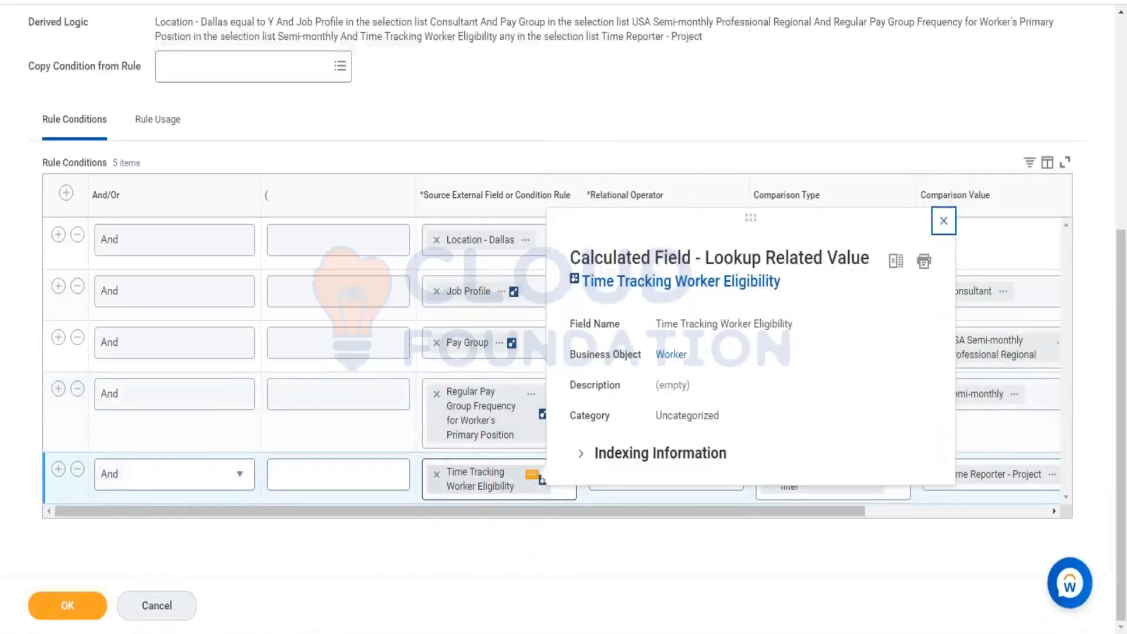
pyautogui.click(625, 547)
pyautogui.click(909, 516)
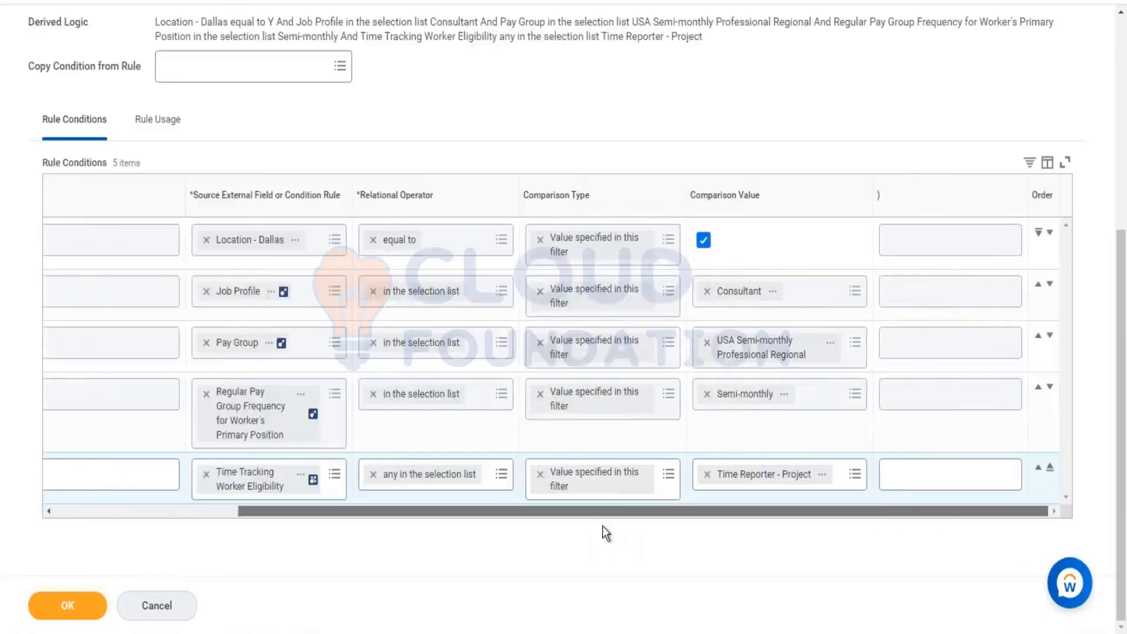
# Step: Remove the Pay Group condition row from the rule and save the rule
pyautogui.hscroll(-5, 602, 525)
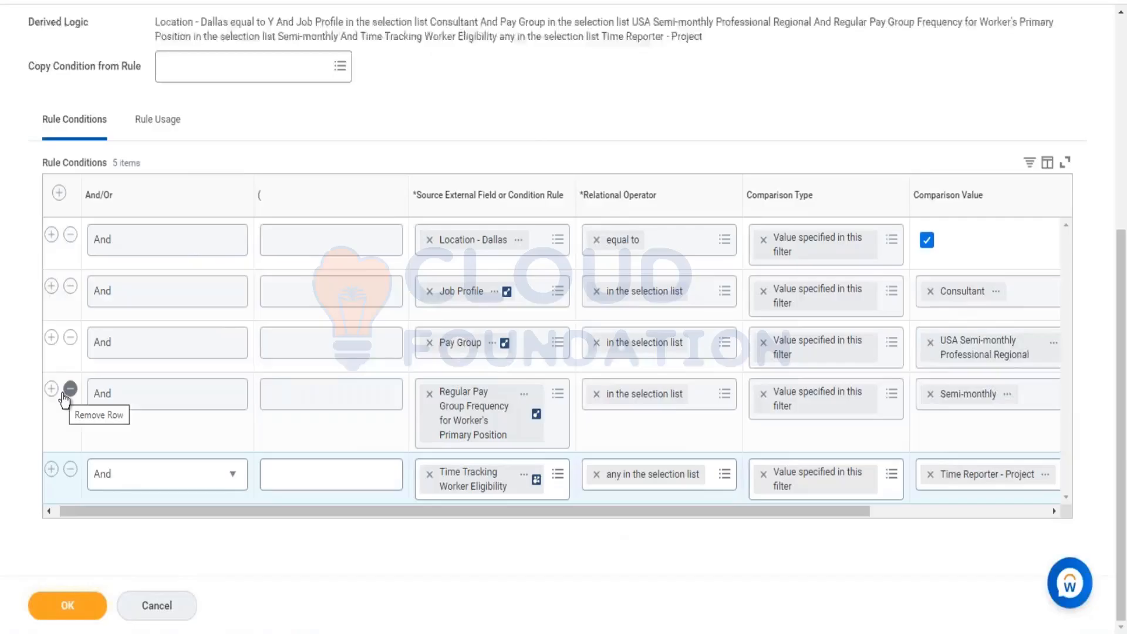
pyautogui.click(496, 346)
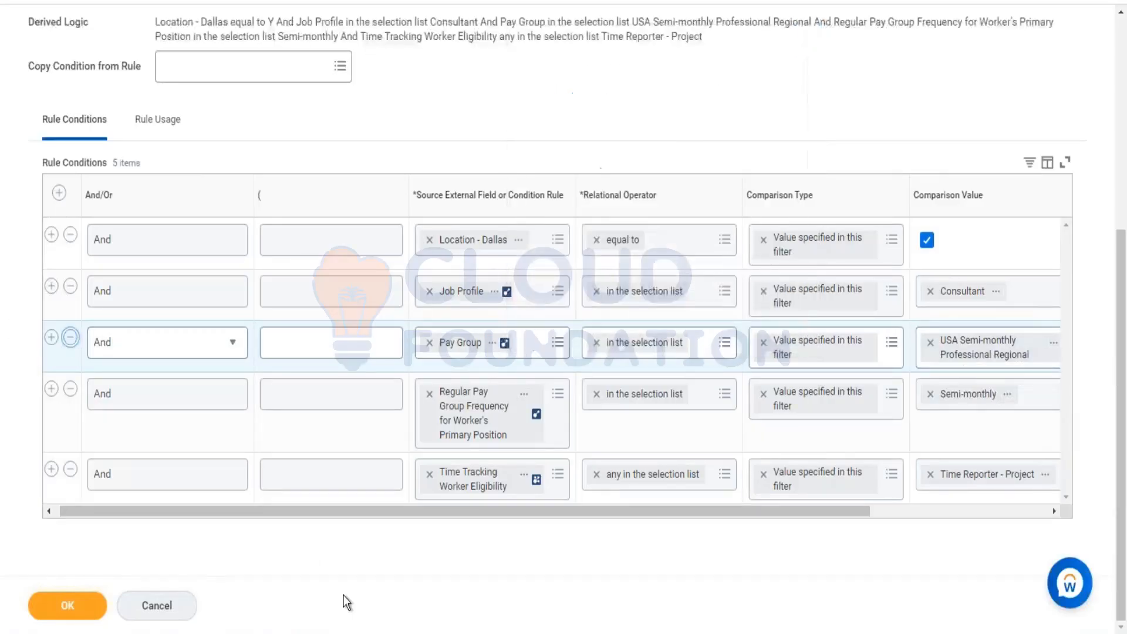
pyautogui.click(68, 605)
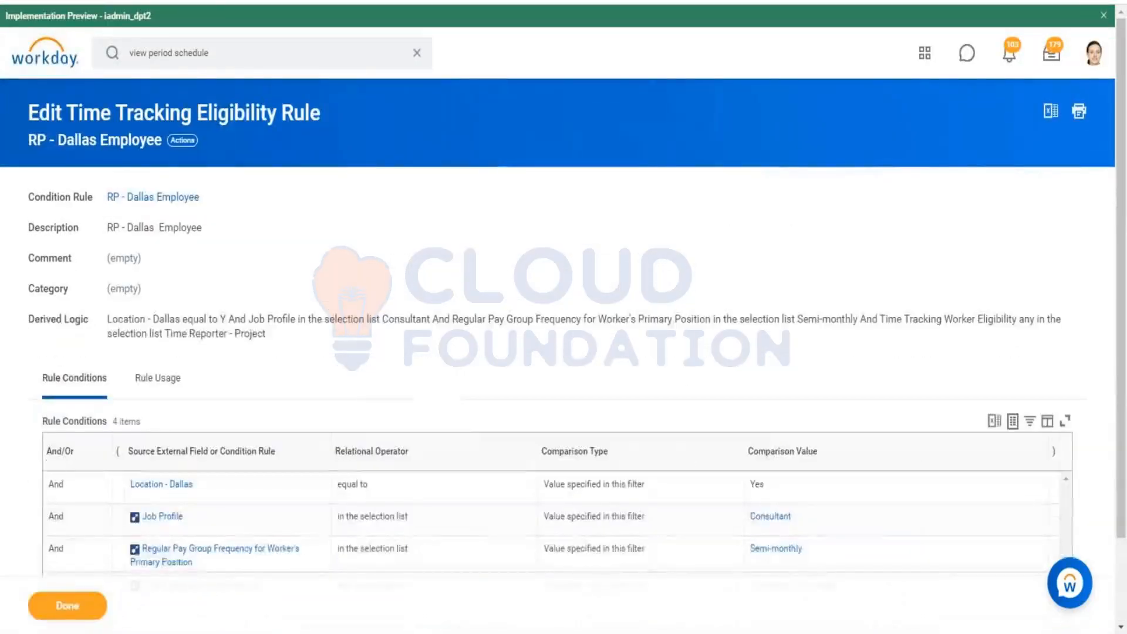
# Step: Open the RP - Dallas Employee condition rule in a new tab and search for the view worker time eligibility task
pyautogui.rightClick(162, 198)
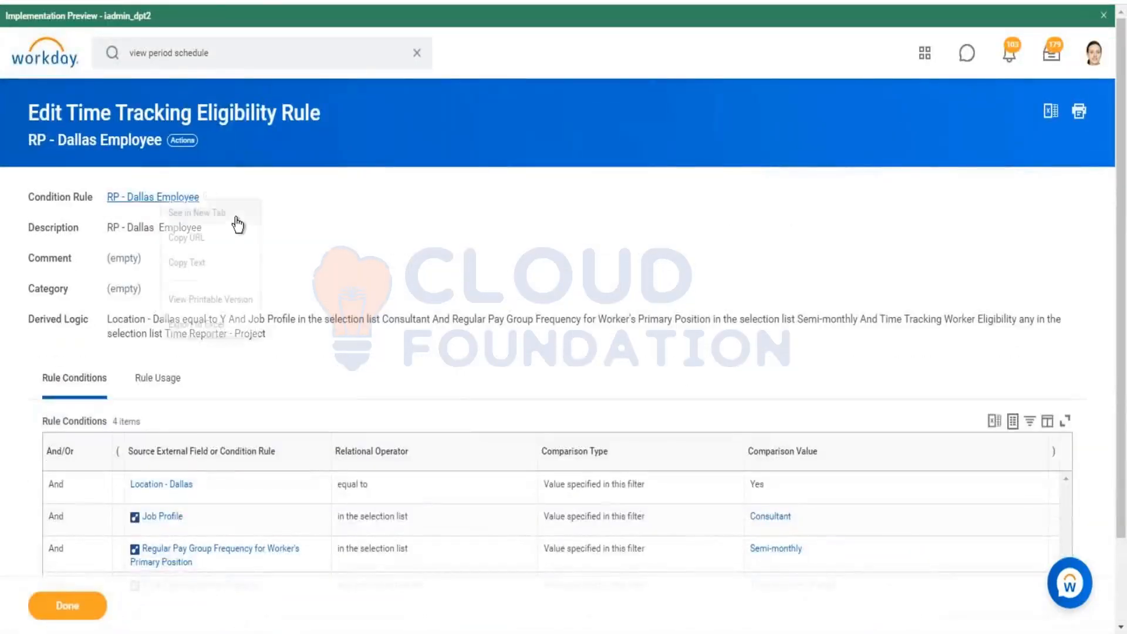
pyautogui.click(203, 212)
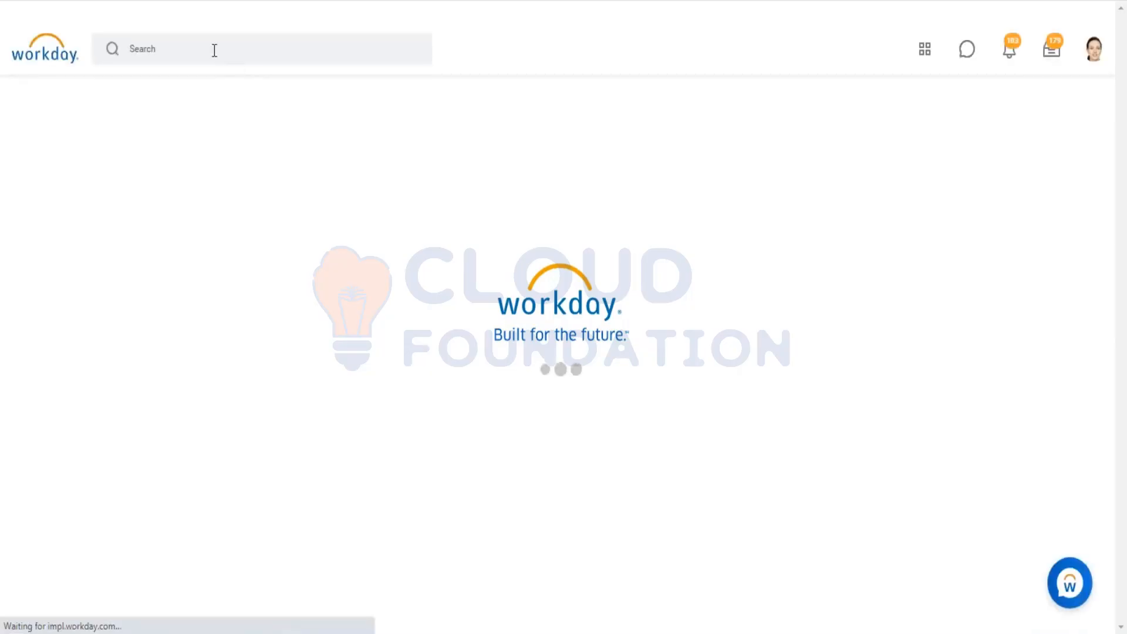
pyautogui.click(238, 50)
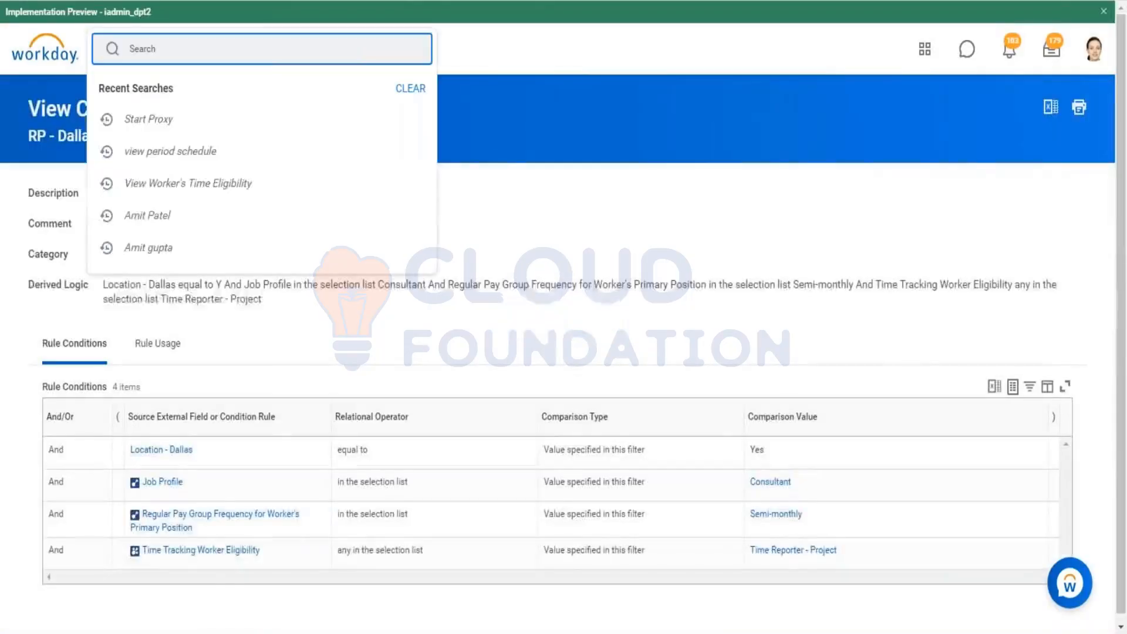
pyautogui.write('vio')
pyautogui.press('BackSpace')
pyautogui.press('BackSpace')
pyautogui.write('iew')
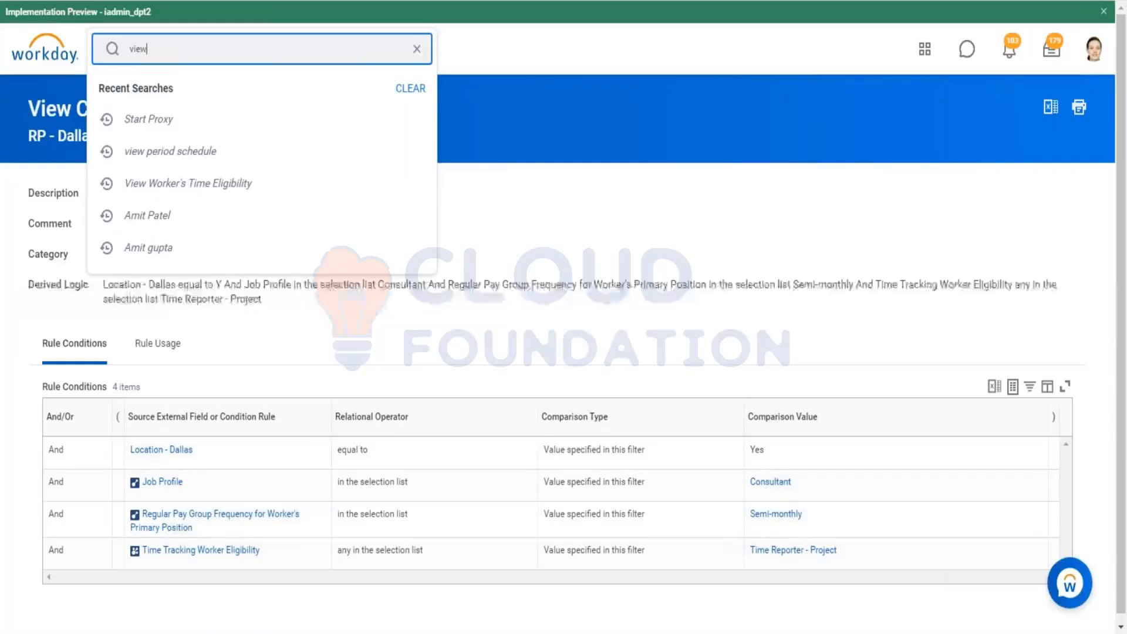
pyautogui.write(' worker ti')
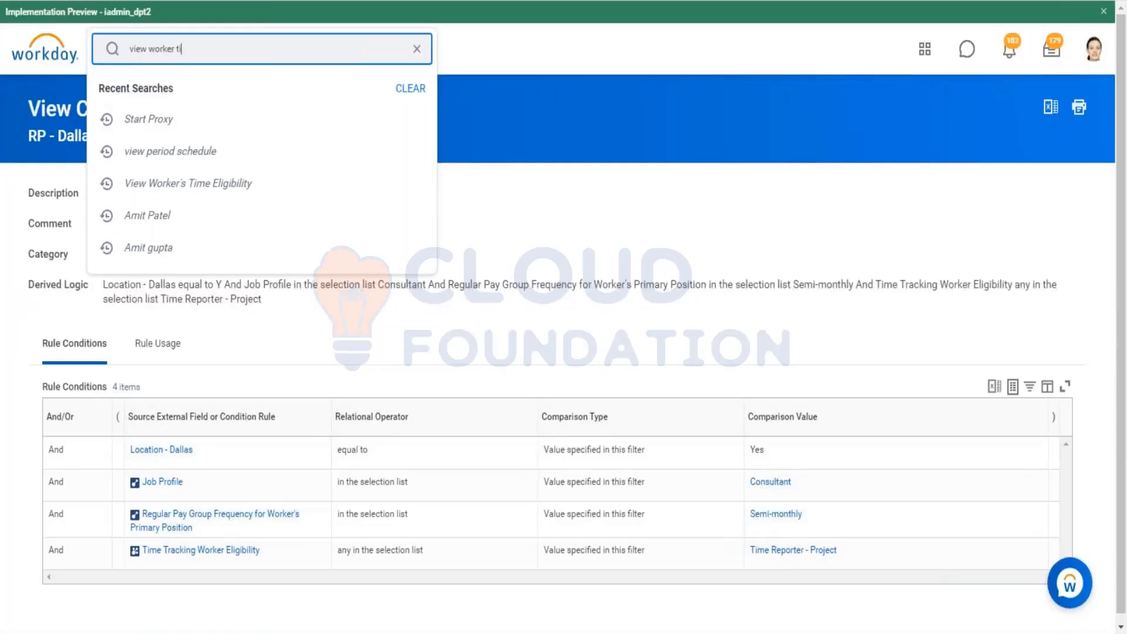
pyautogui.write('me eligi')
pyautogui.press('Return')
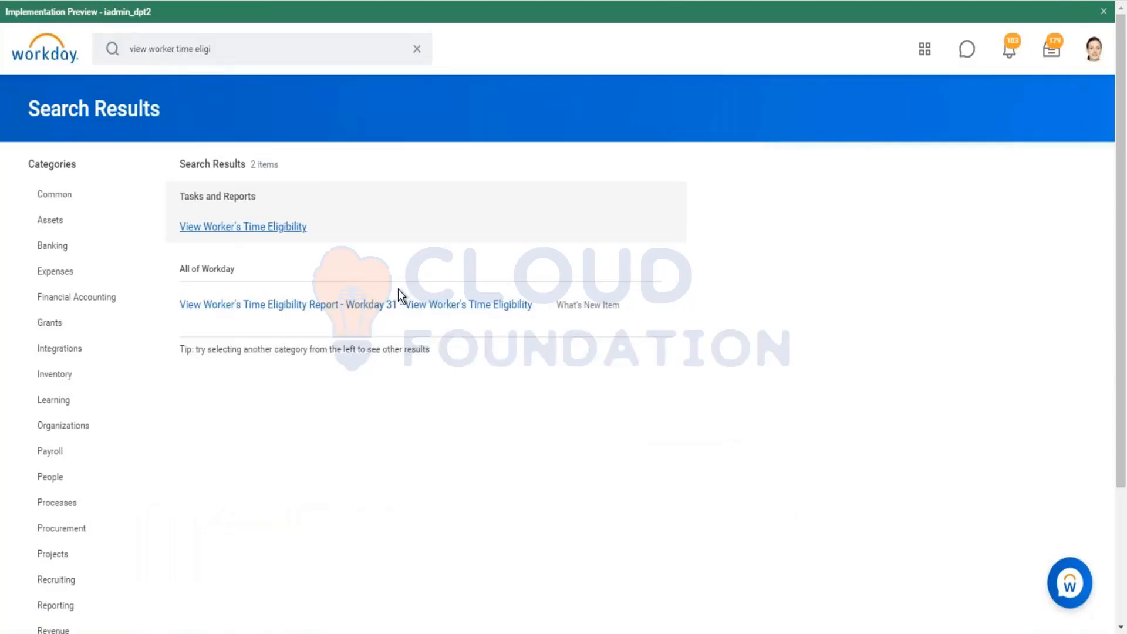
# Step: Run View Worker's Time Eligibility for the consultant worker found by first name
pyautogui.click(296, 228)
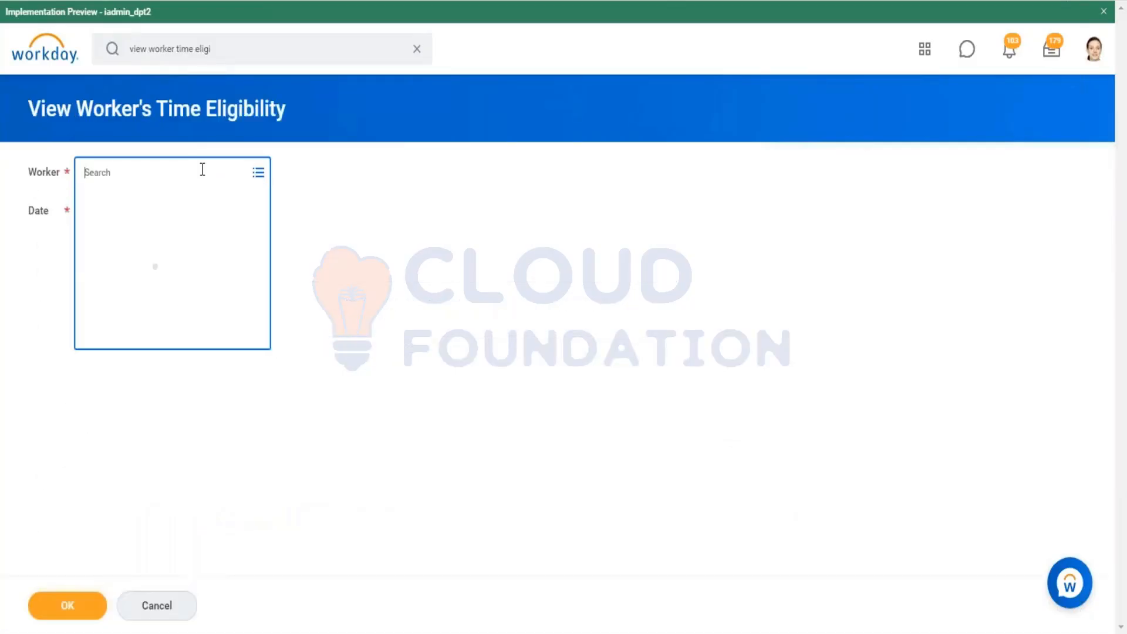
pyautogui.write('ASmi')
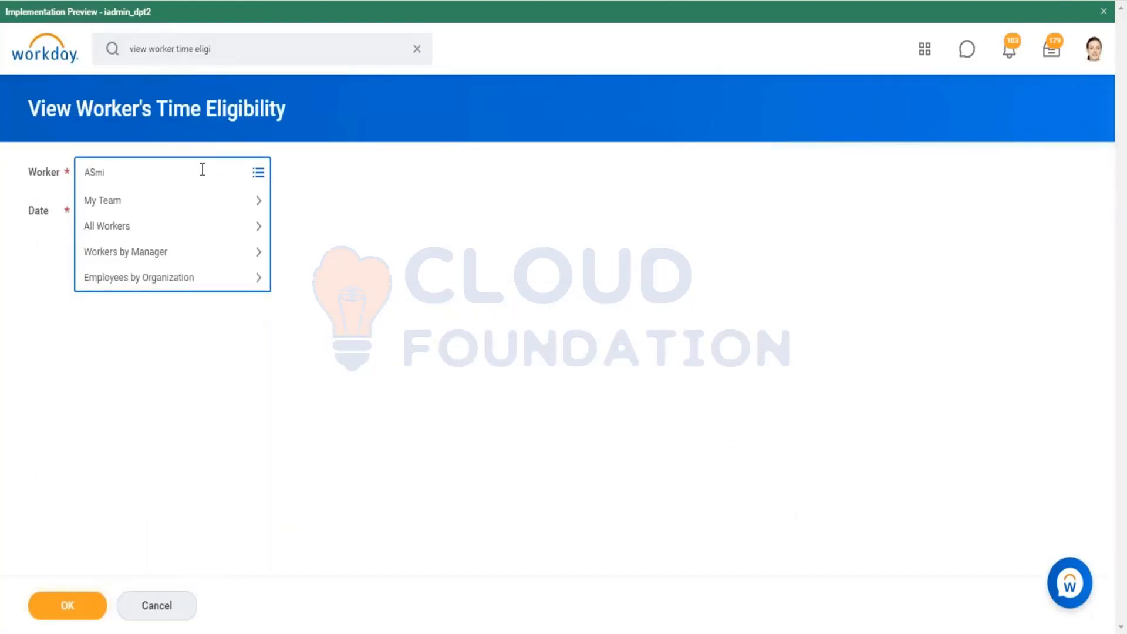
pyautogui.press('BackSpace')
pyautogui.press('BackSpace')
pyautogui.press('BackSpace')
pyautogui.write('mit')
pyautogui.press('Return')
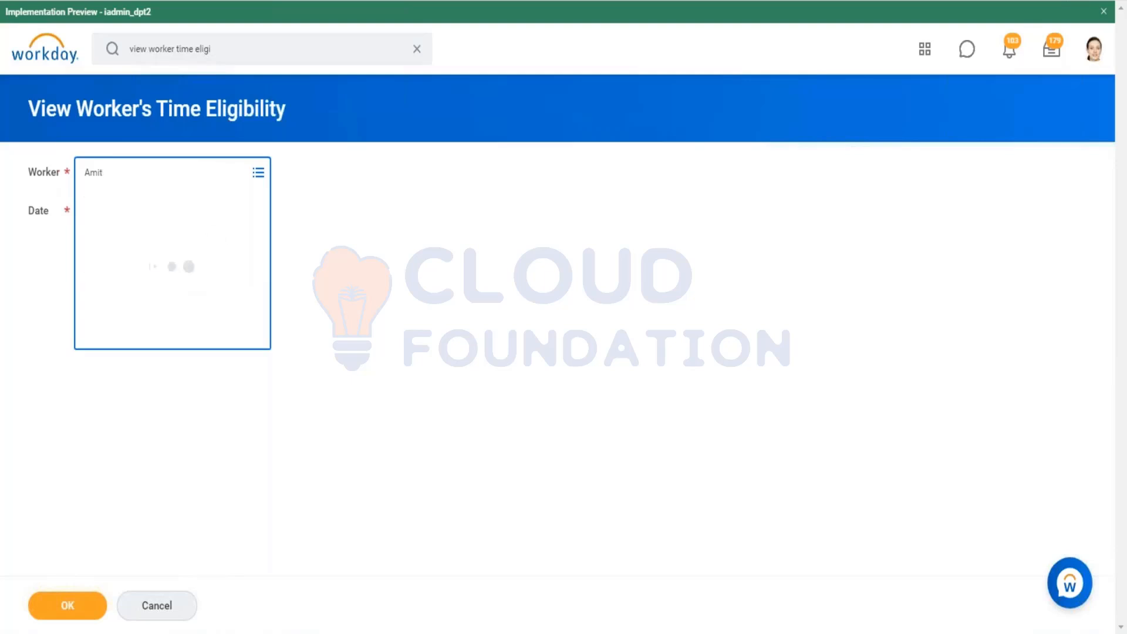
pyautogui.click(231, 307)
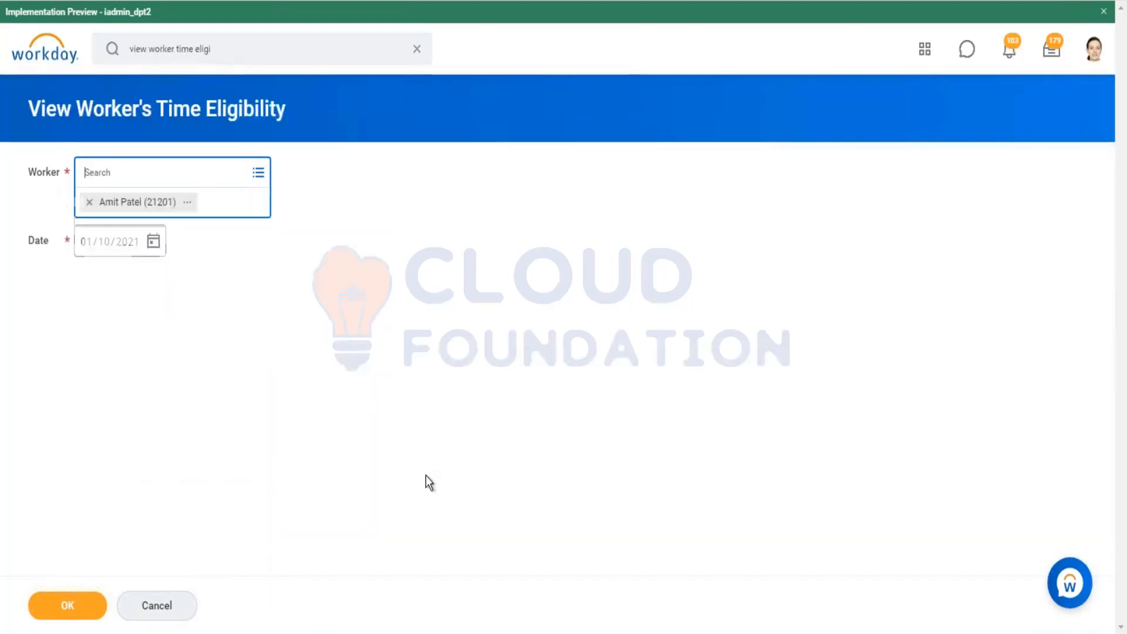
pyautogui.click(85, 600)
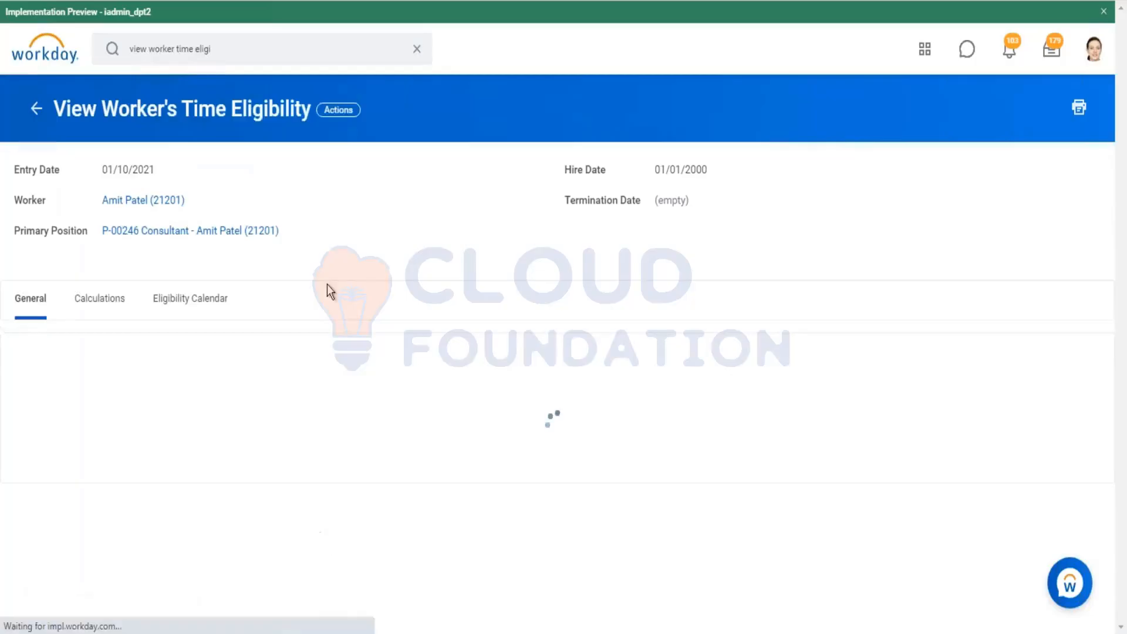
pyautogui.scroll(-1, 343, 208)
pyautogui.scroll(-3, 344, 210)
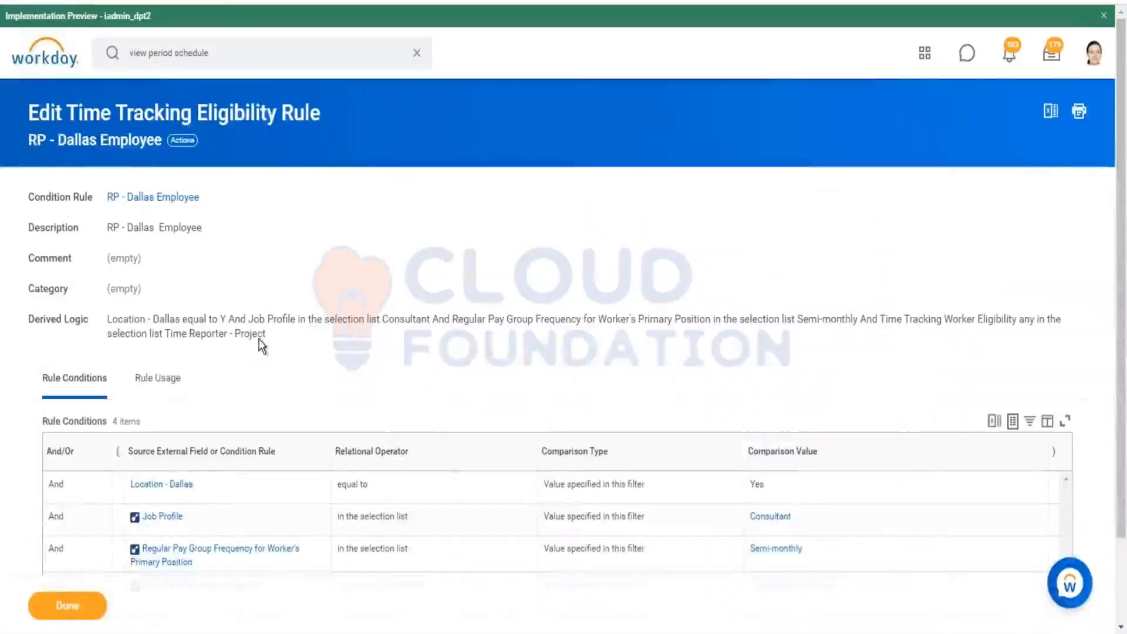
pyautogui.scroll(-2, 235, 234)
pyautogui.scroll(2, 221, 170)
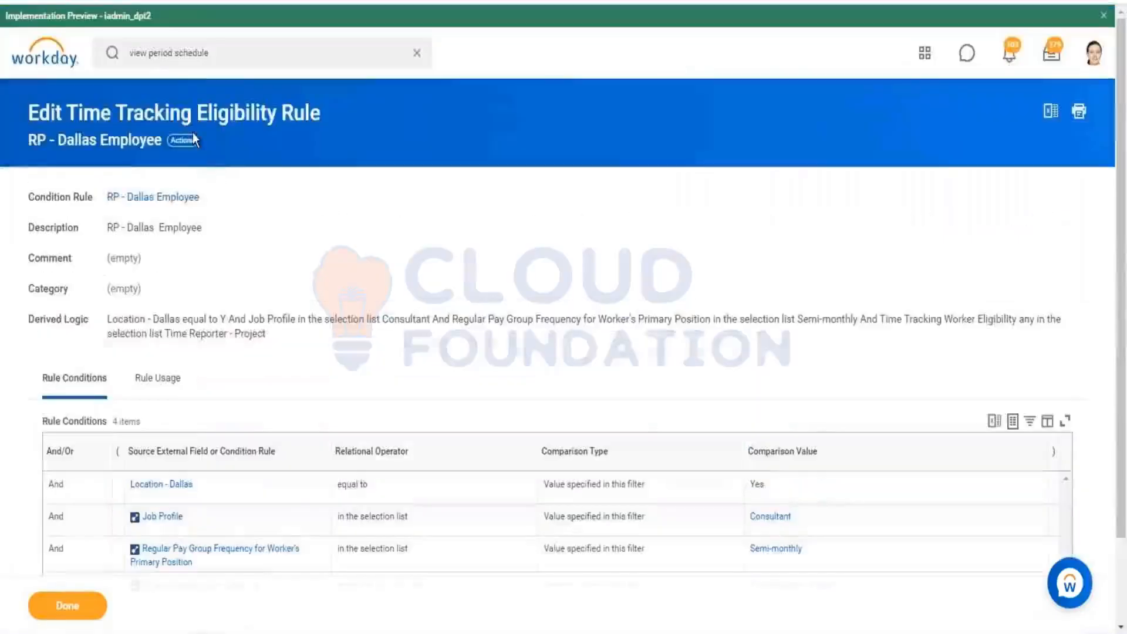
# Step: Edit the RP - Dallas Employee rule, remove the Time Tracking Worker Eligibility and Regular Pay Group Frequency conditions, and save
pyautogui.click(182, 141)
pyautogui.moveTo(262, 215)
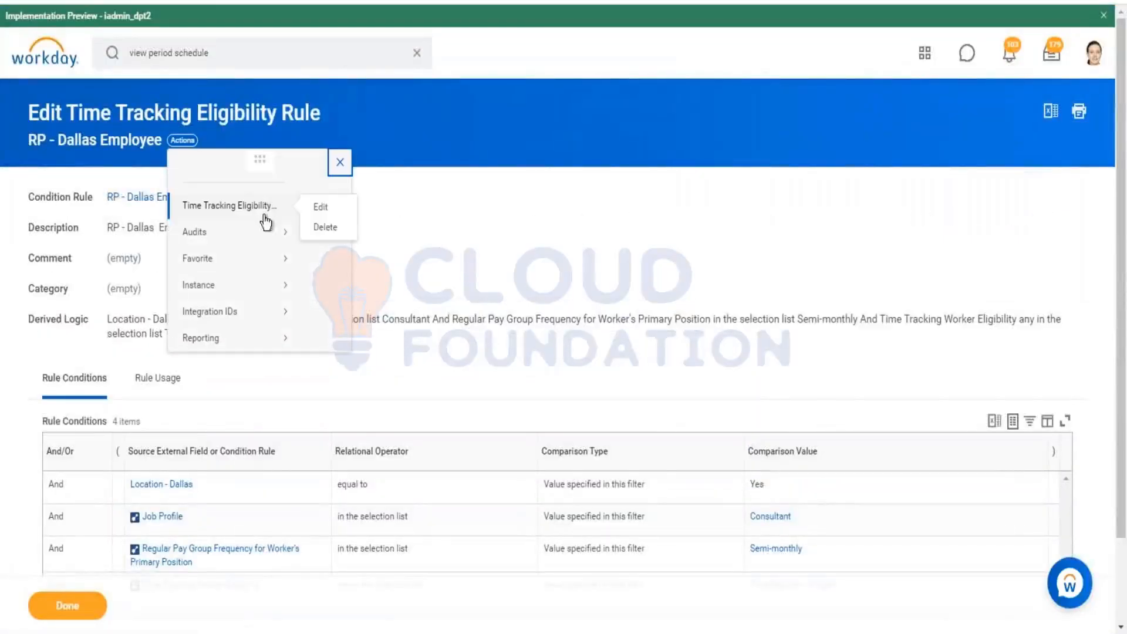
pyautogui.click(1103, 162)
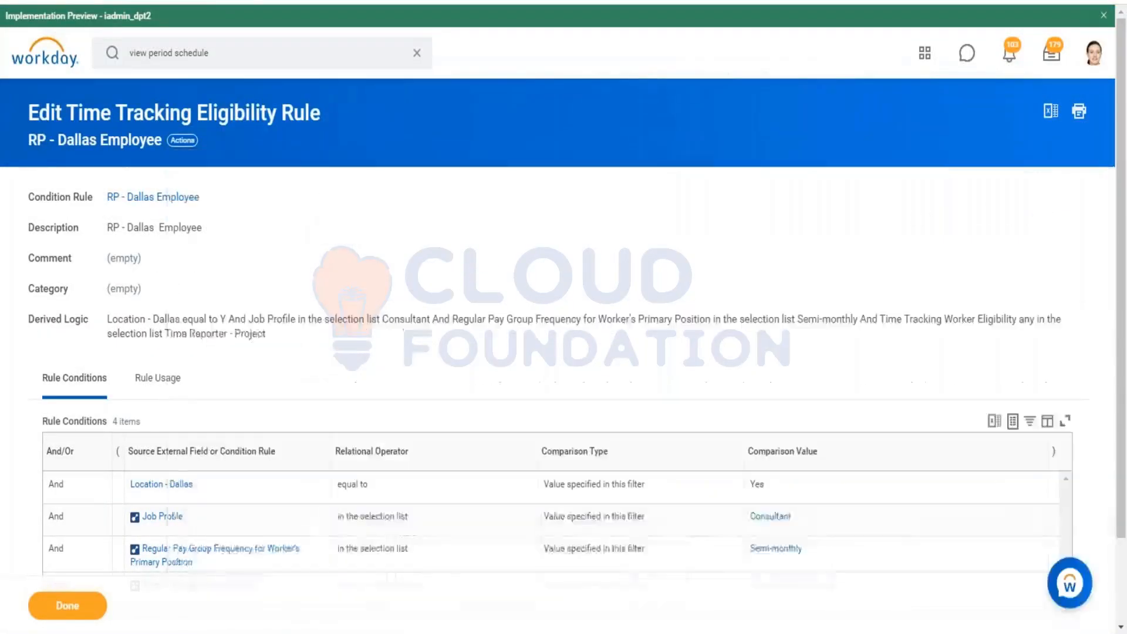
pyautogui.scroll(-2, 558, 328)
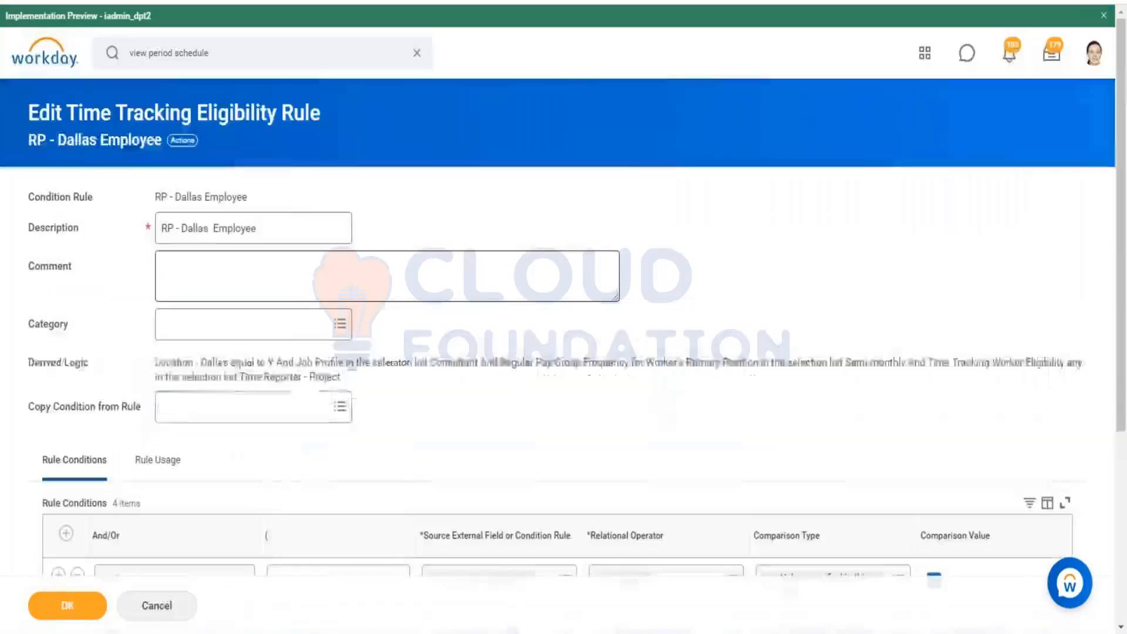
pyautogui.scroll(-5, 294, 470)
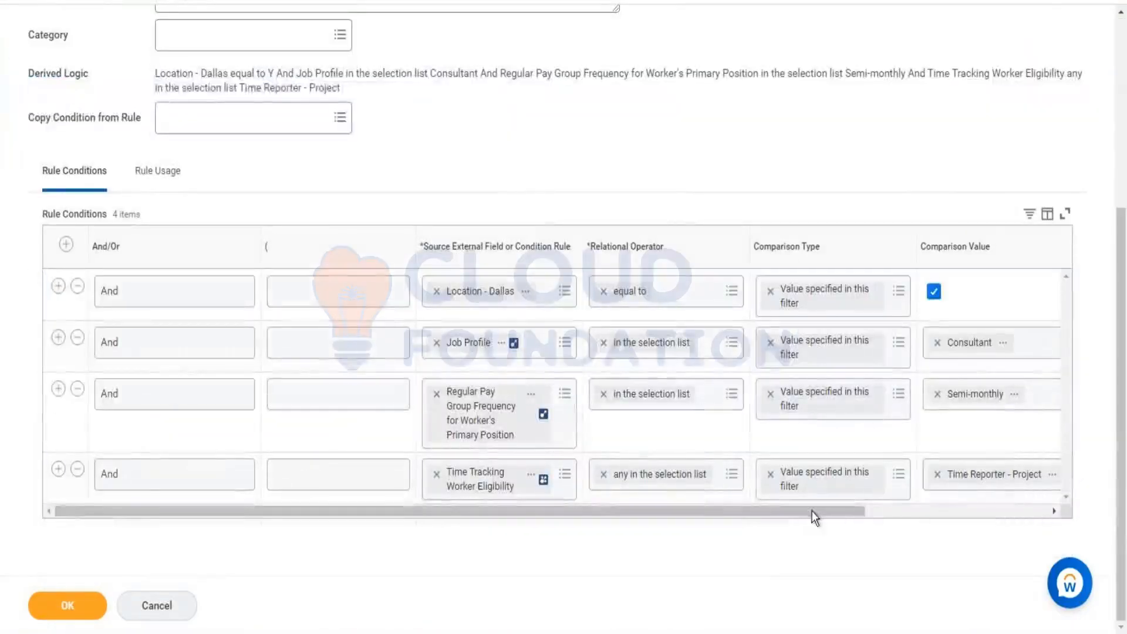
pyautogui.moveTo(812, 510); pyautogui.dragTo(907, 513)
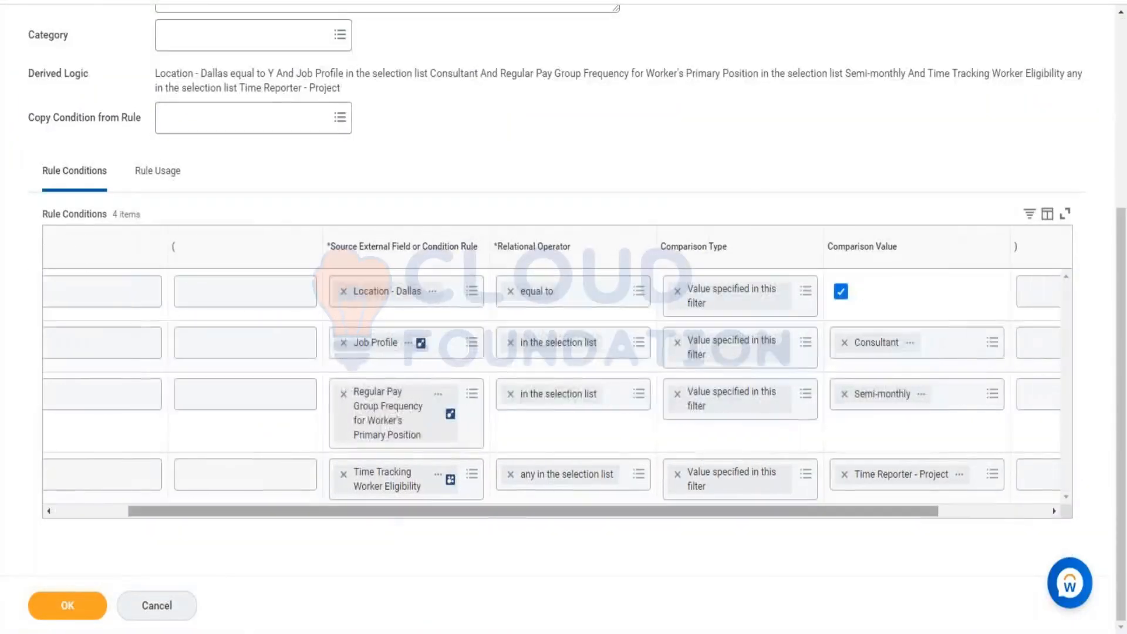
pyautogui.click(438, 474)
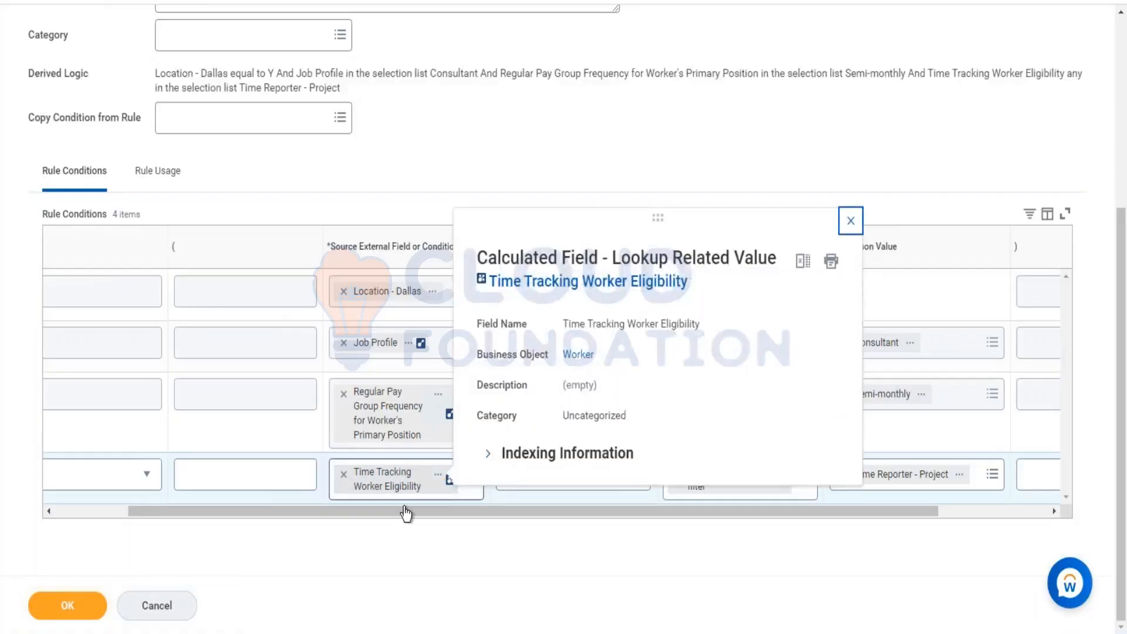
pyautogui.click(87, 491)
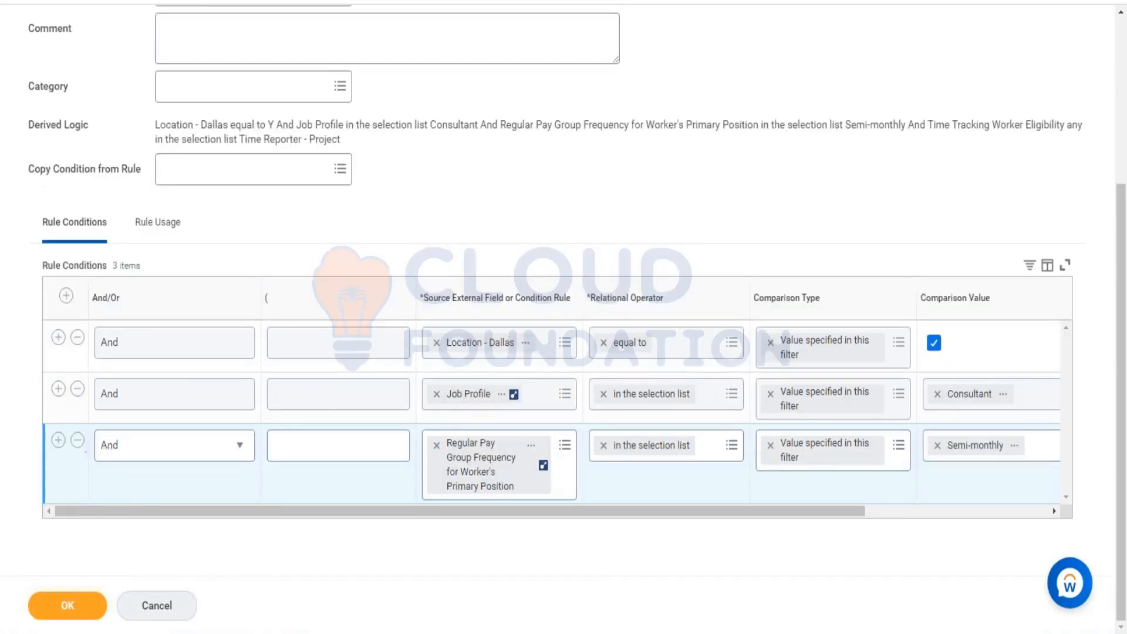
pyautogui.press('Return')
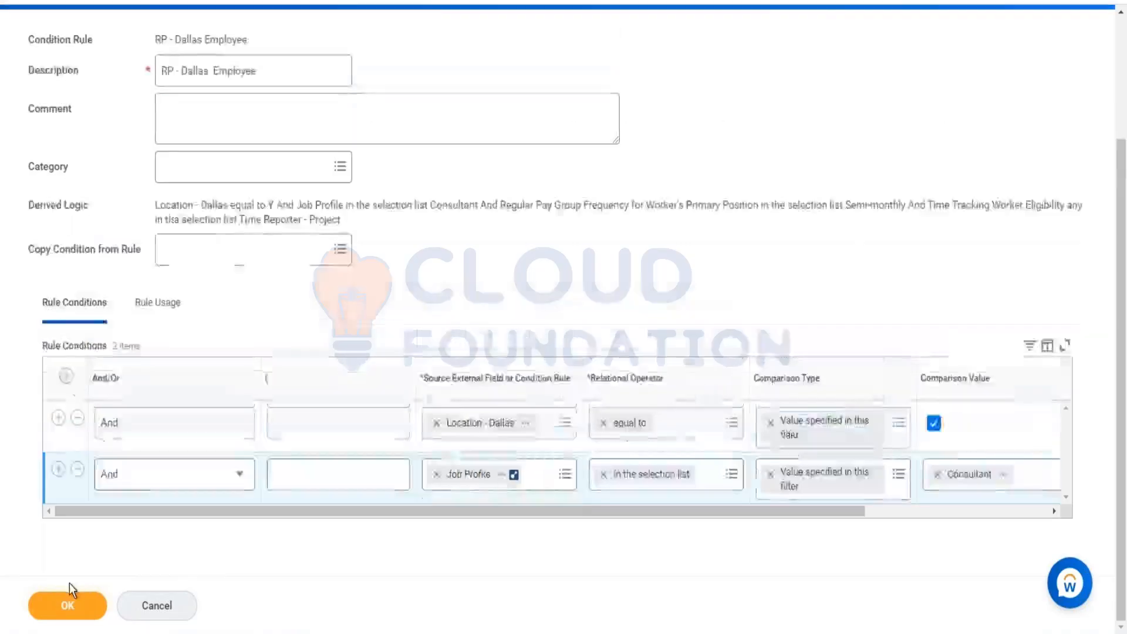
pyautogui.click(74, 604)
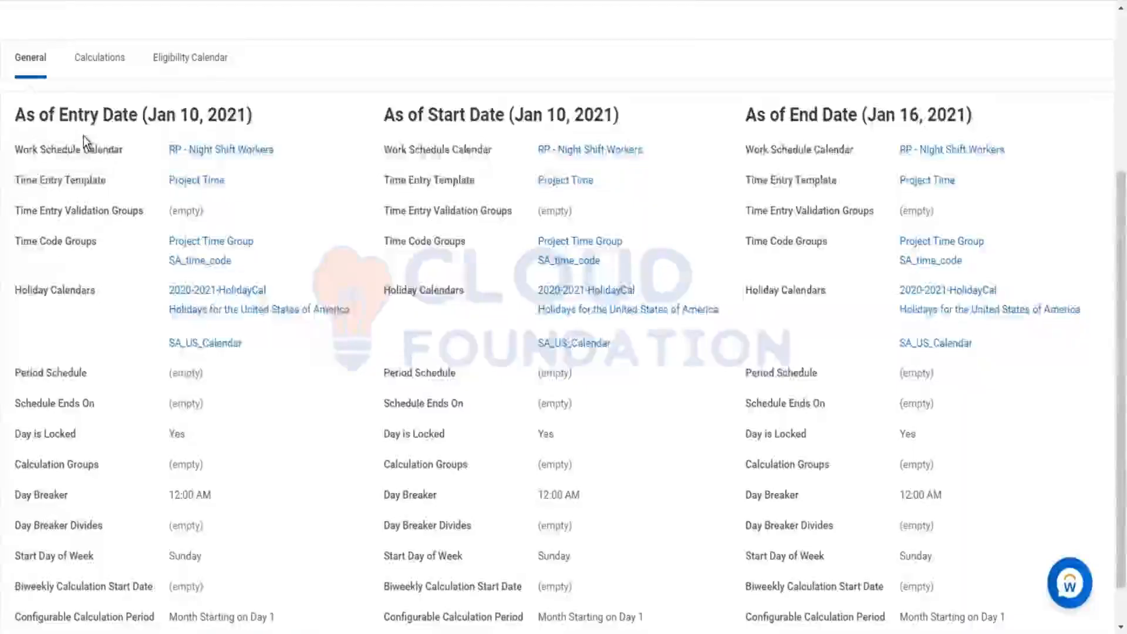
# Step: Review the worker's time eligibility details as of the entry, start and end dates
pyautogui.scroll(4, 82, 144)
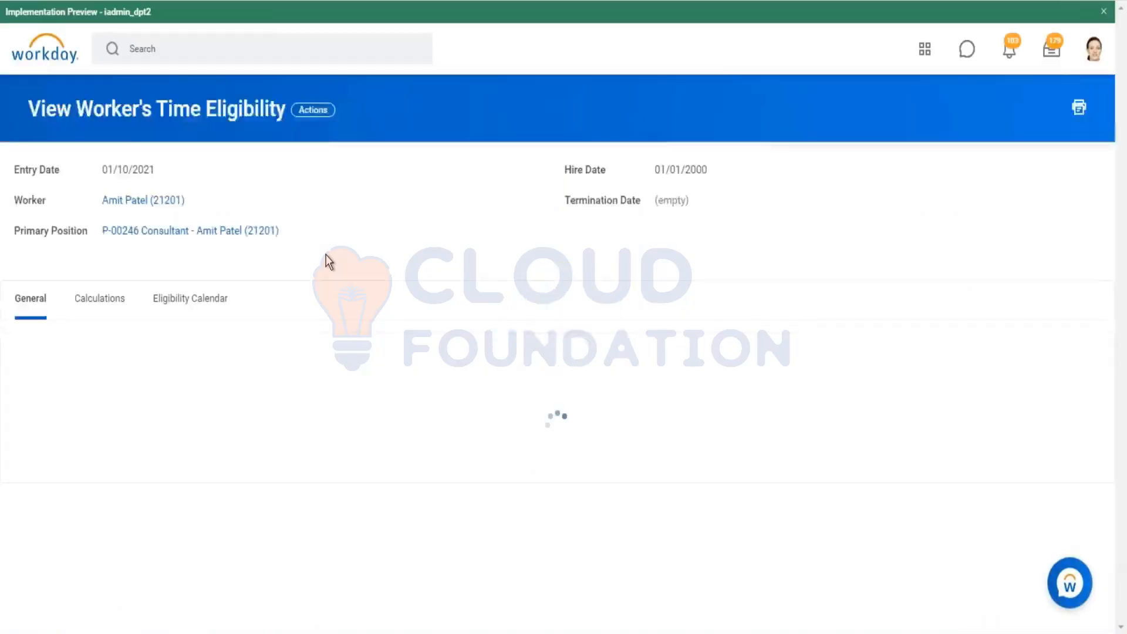
pyautogui.scroll(-2, 323, 270)
pyautogui.scroll(-3, 322, 281)
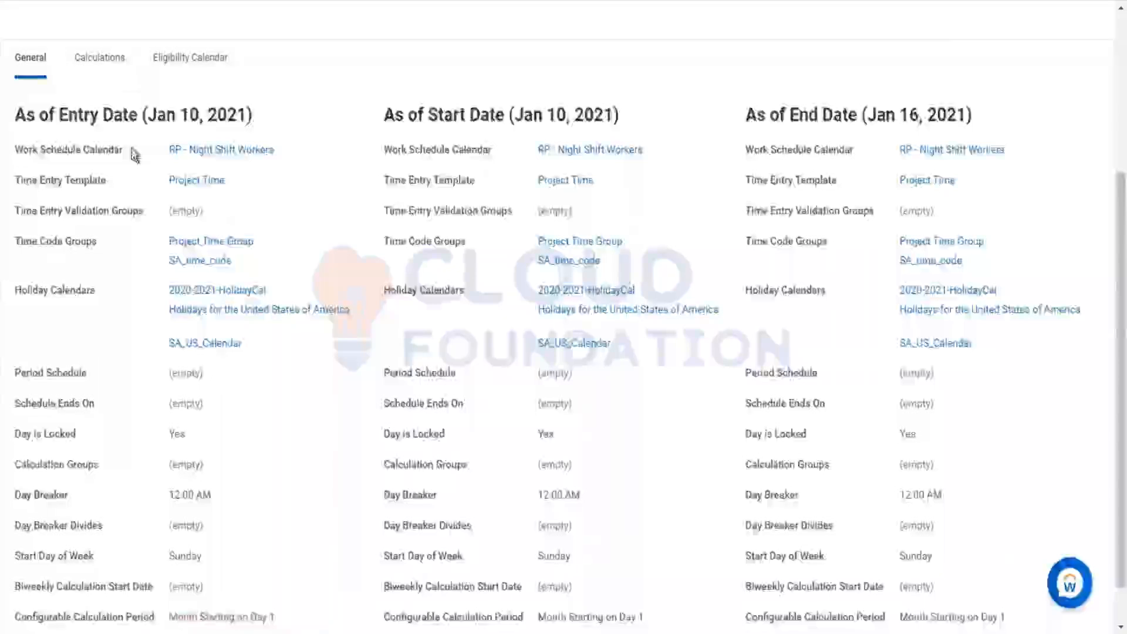
pyautogui.scroll(4, 133, 151)
# Step: Open the worker's profile in a new tab and check the job details and the Consultant job profile
pyautogui.rightClick(138, 201)
pyautogui.click(199, 215)
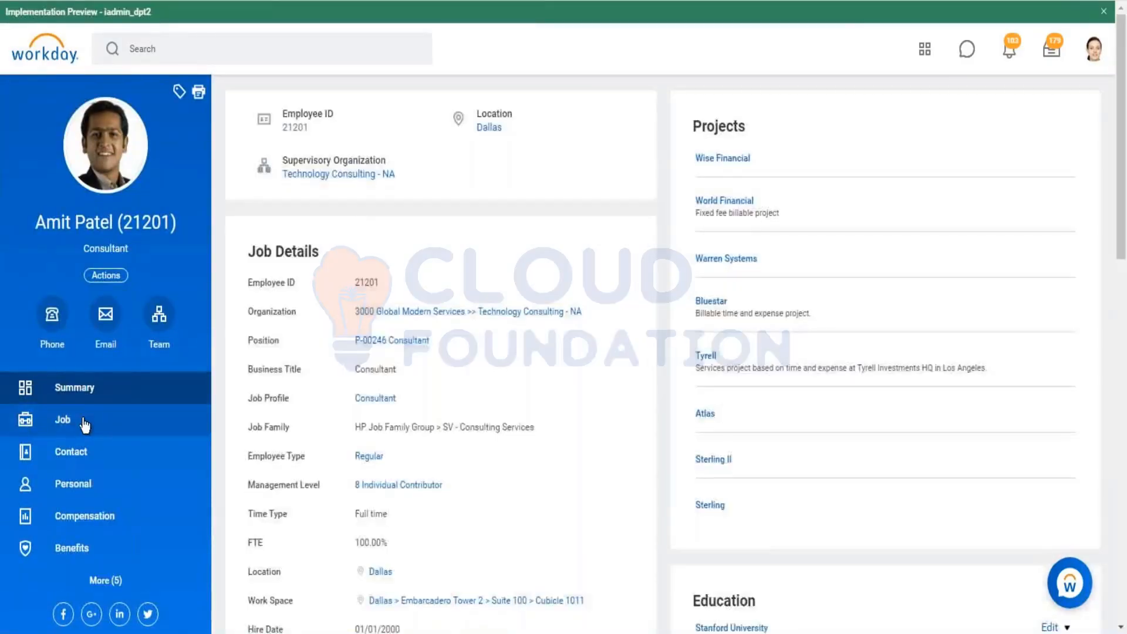
pyautogui.click(86, 424)
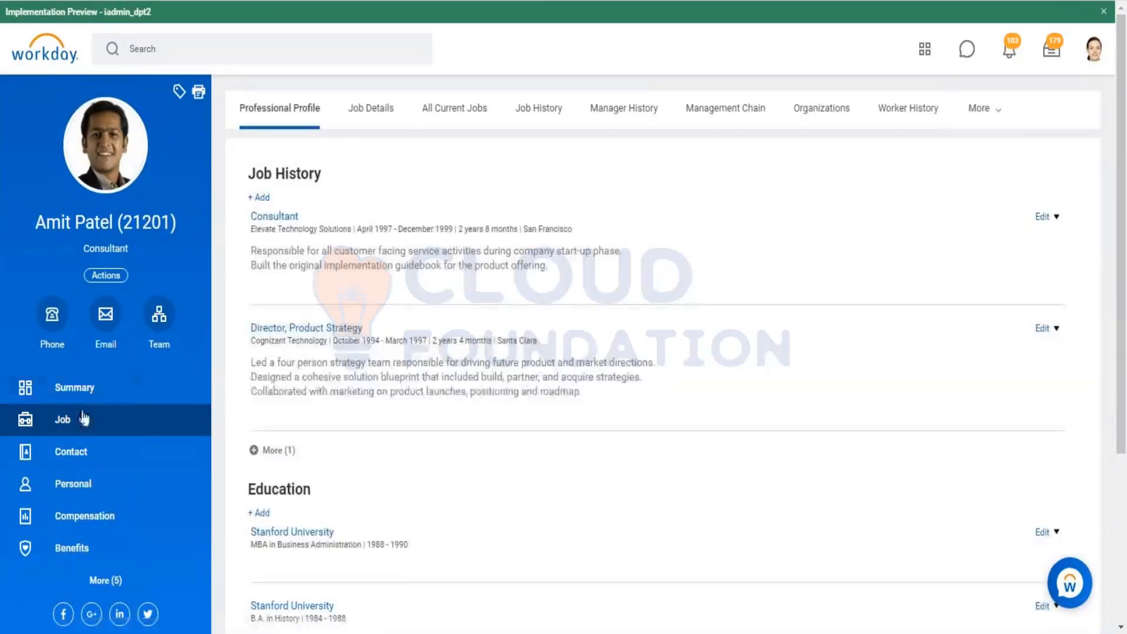
pyautogui.click(74, 387)
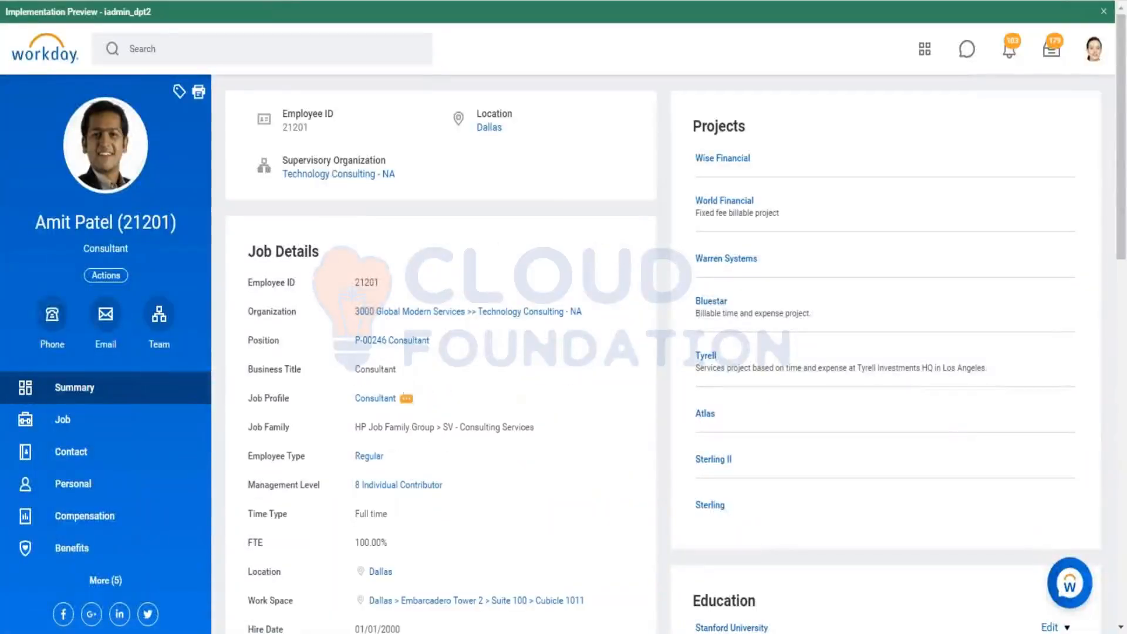
pyautogui.click(406, 399)
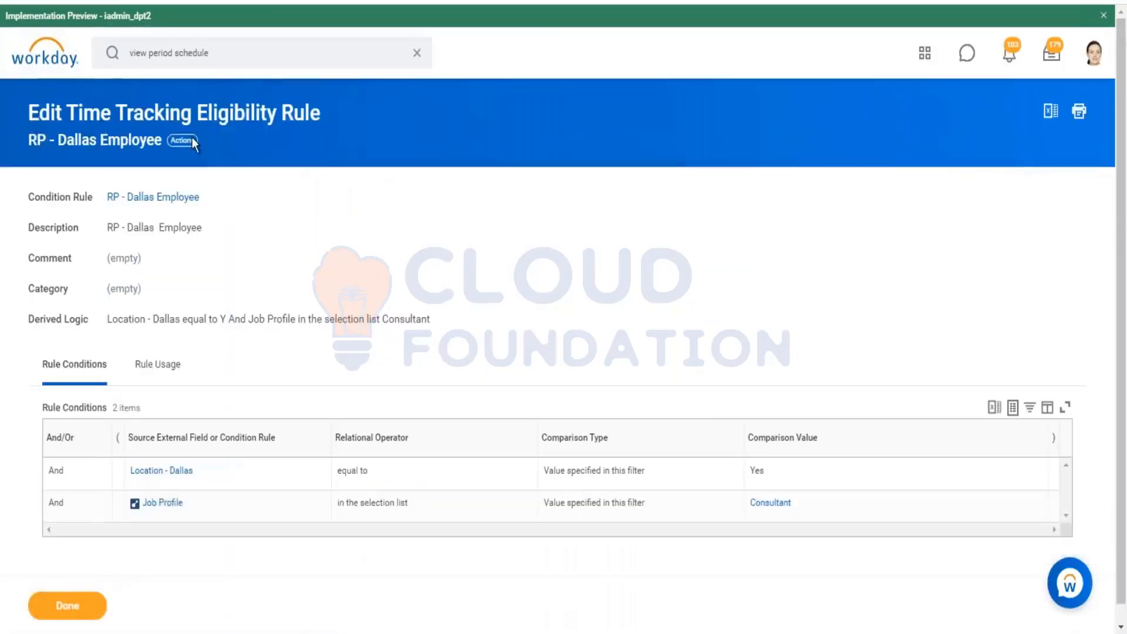
# Step: Edit the RP - Dallas Employee rule, remove the Location - Dallas condition, and save
pyautogui.click(191, 140)
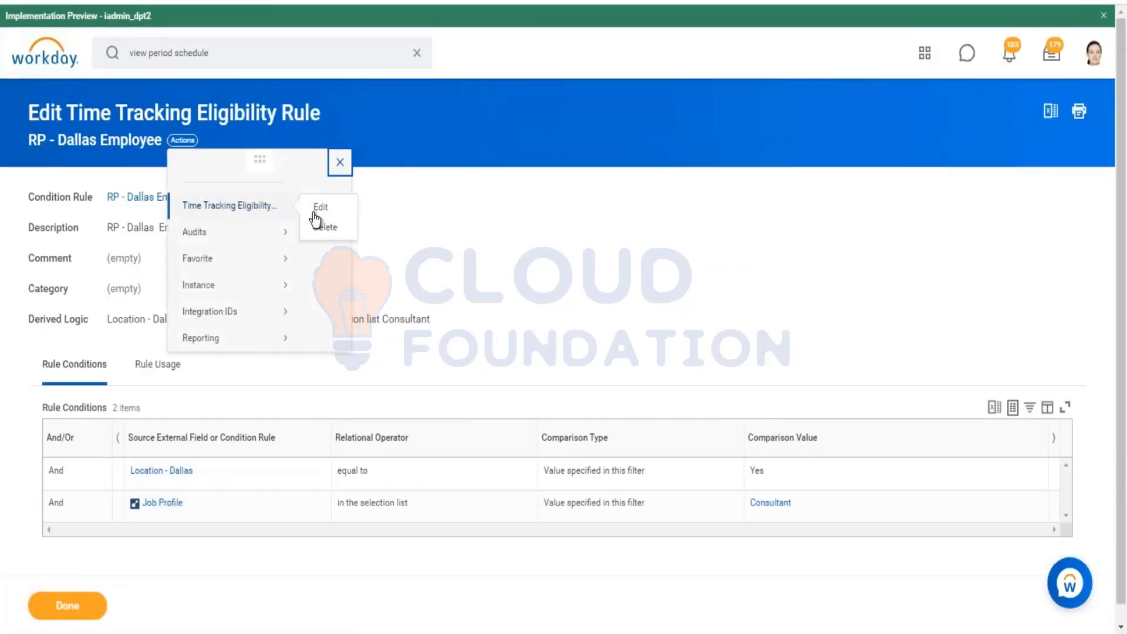
pyautogui.click(317, 210)
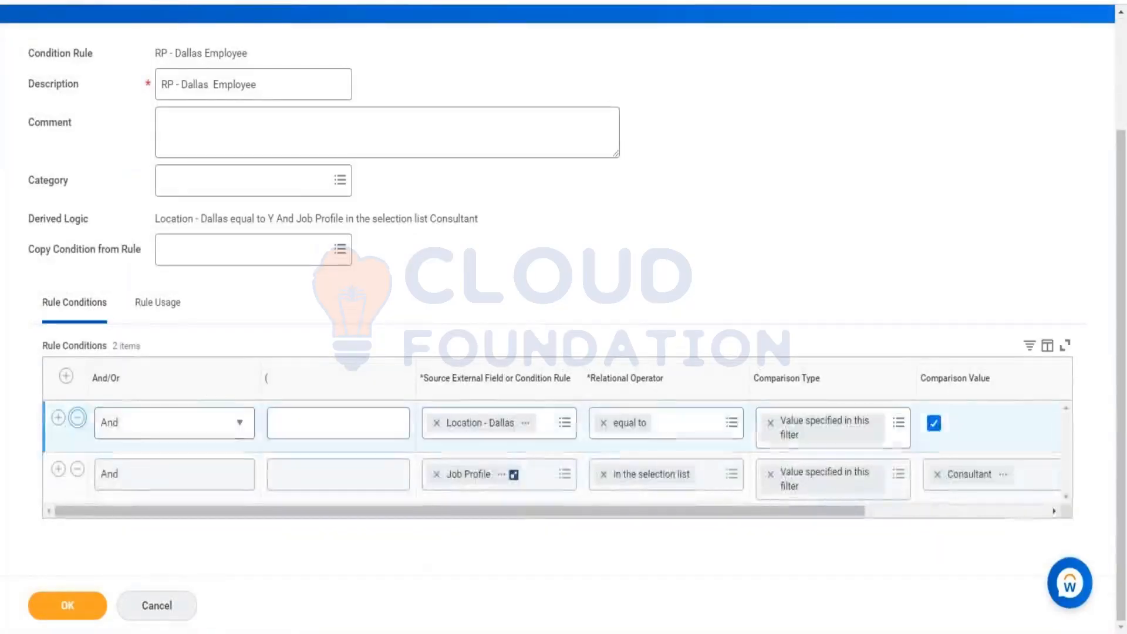
pyautogui.click(77, 418)
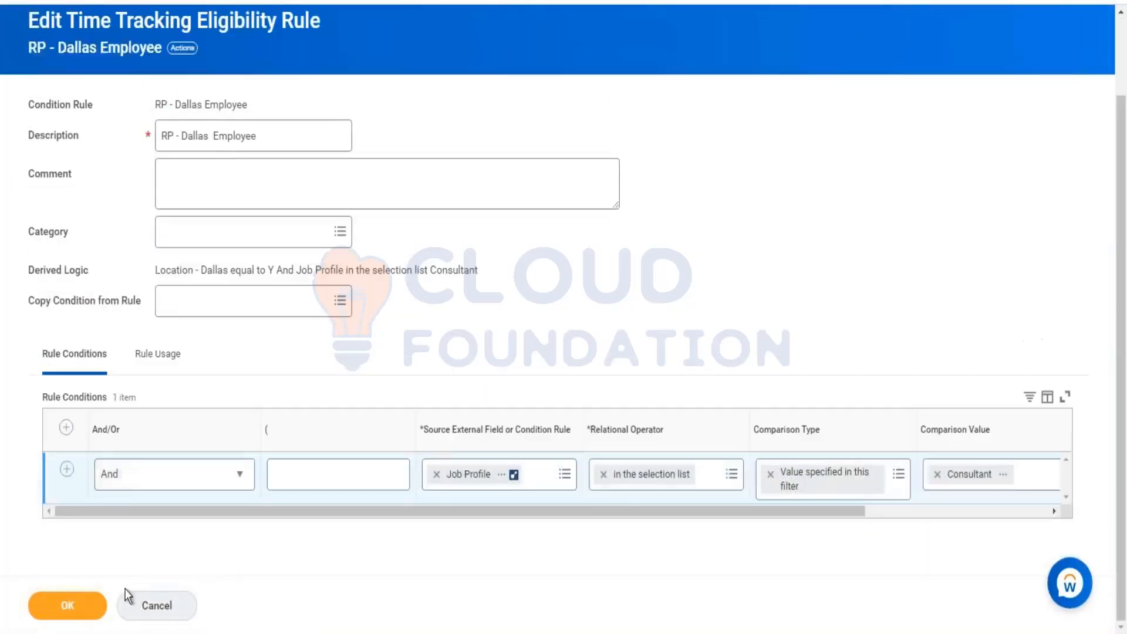
pyautogui.click(68, 606)
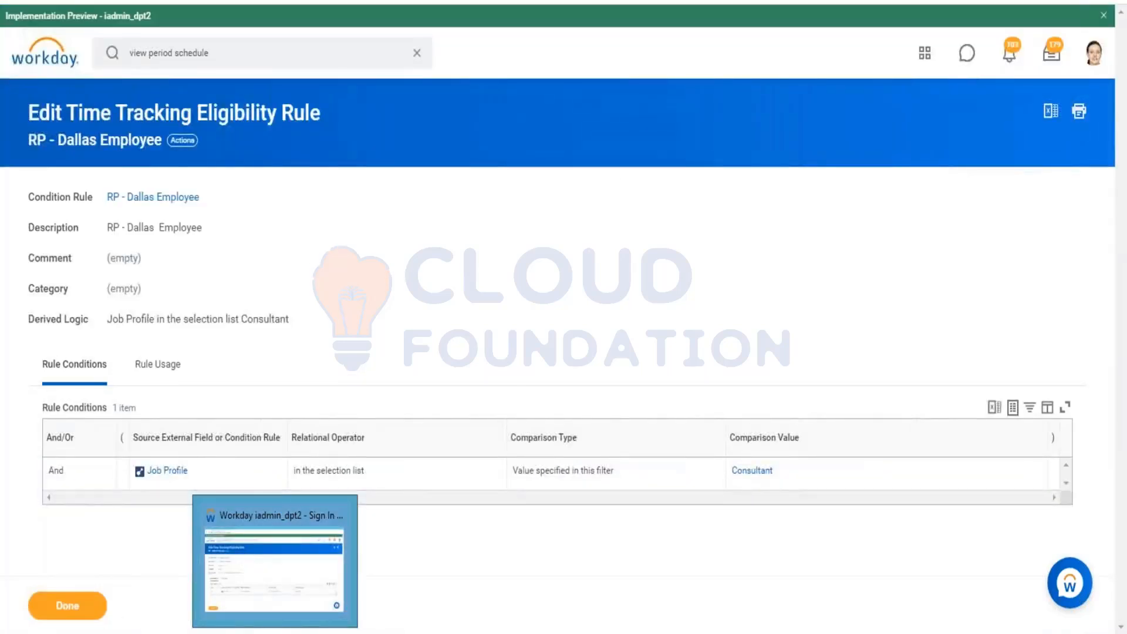
# Step: Refresh the worker's time eligibility and review the eligibility details again
pyautogui.click(275, 633)
pyautogui.click(274, 633)
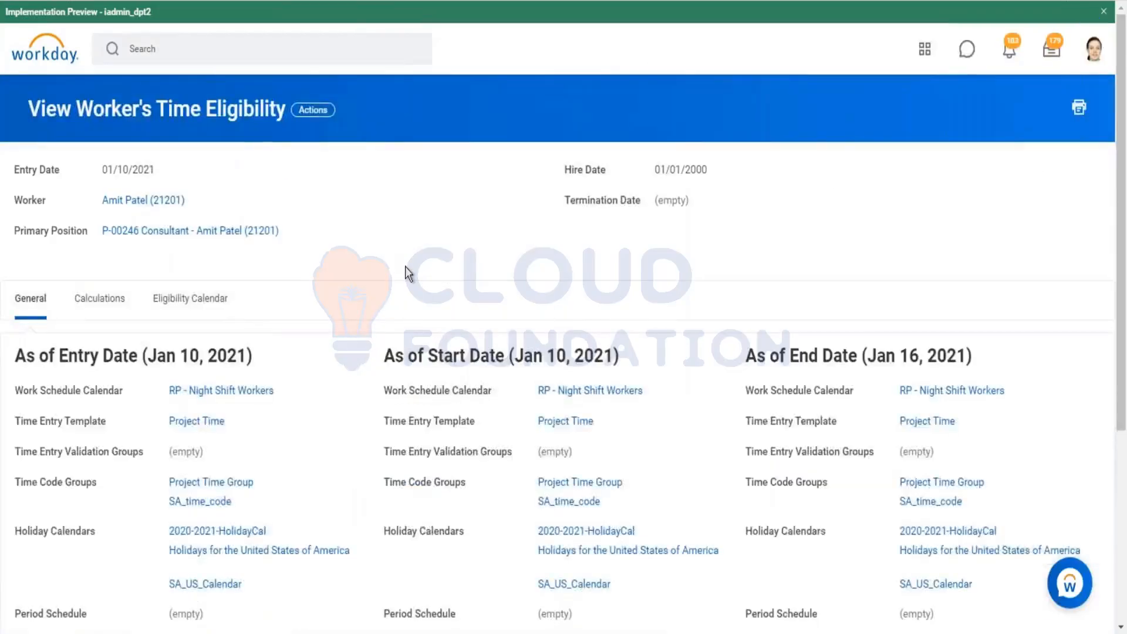
pyautogui.press('F5')
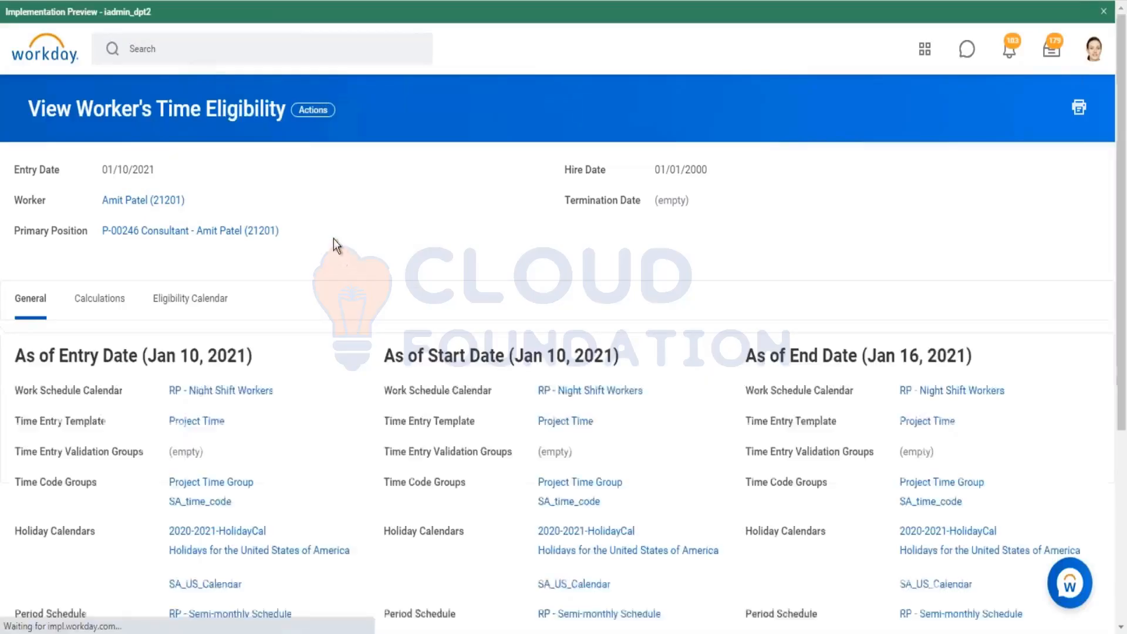
pyautogui.scroll(-5, 327, 238)
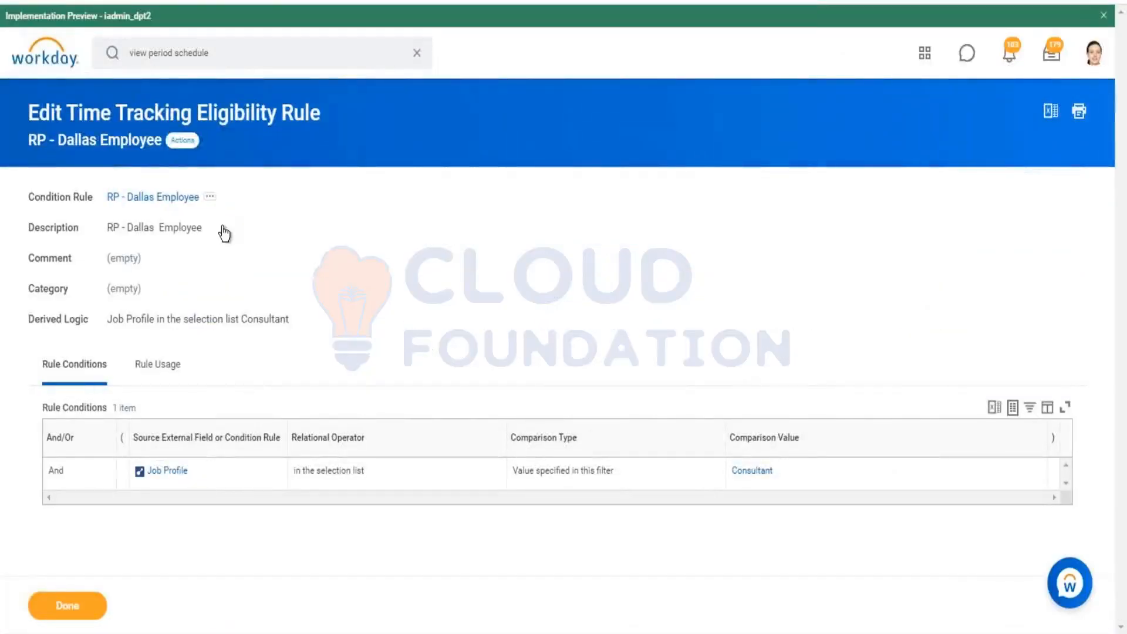
pyautogui.click(210, 197)
pyautogui.moveTo(271, 221)
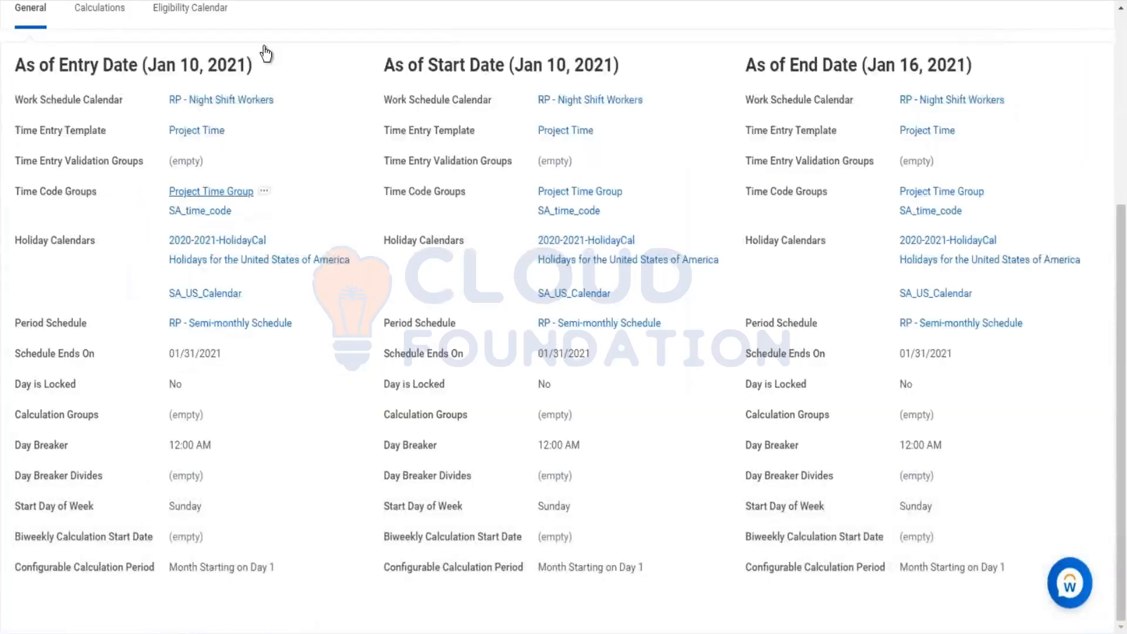
pyautogui.scroll(5, 266, 54)
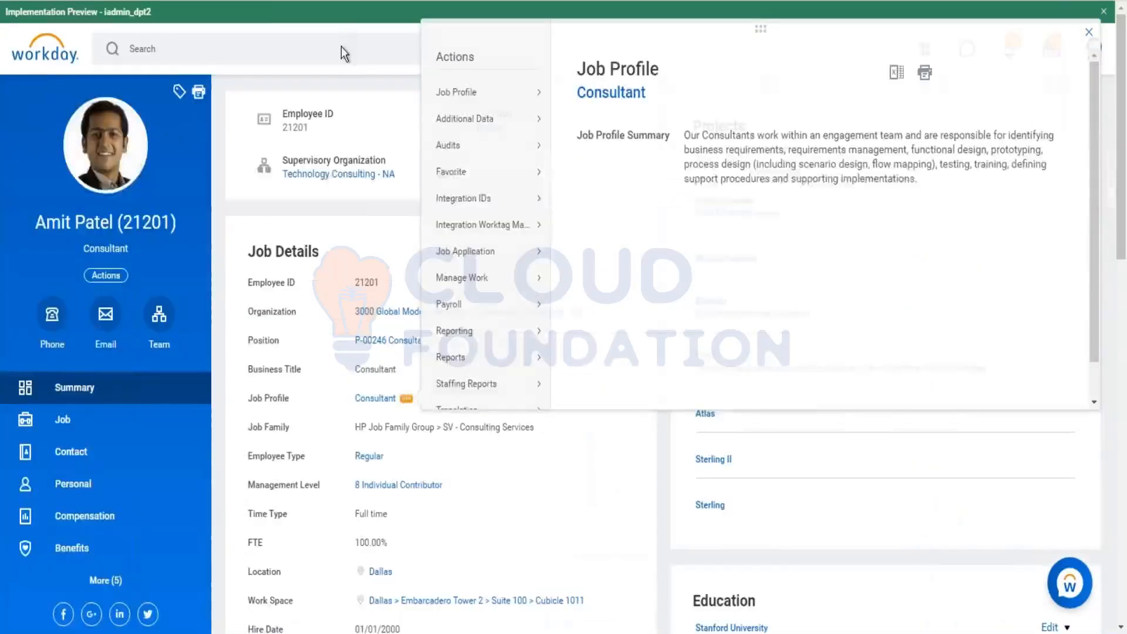
# Step: Open the details of the worker's Dallas location from the profile
pyautogui.click(341, 47)
pyautogui.click(341, 59)
pyautogui.click(512, 132)
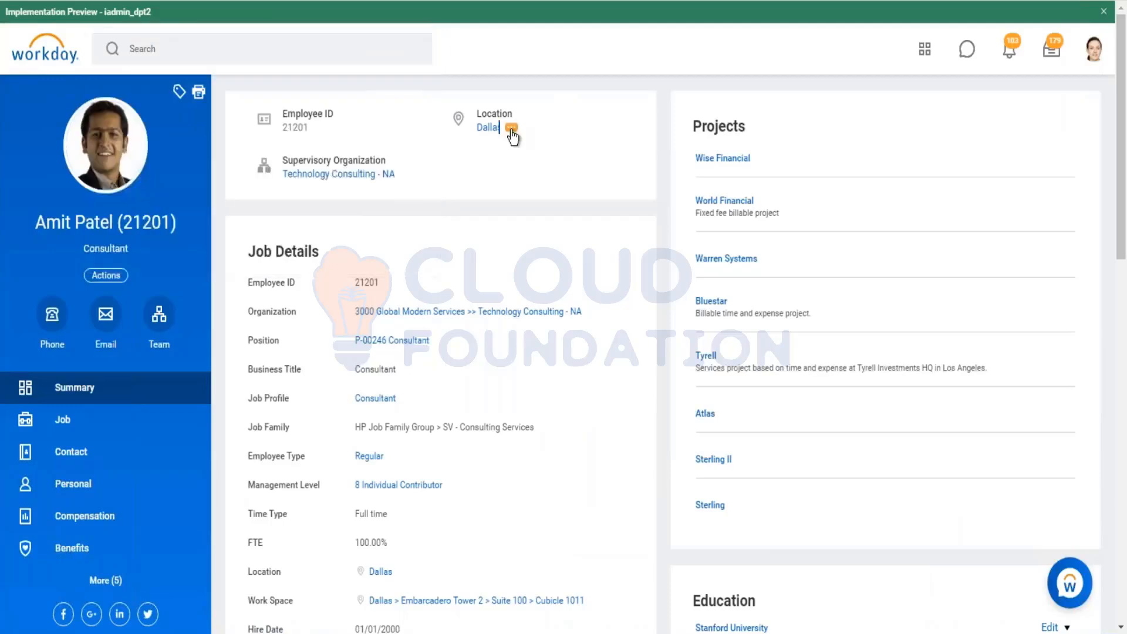
pyautogui.click(512, 132)
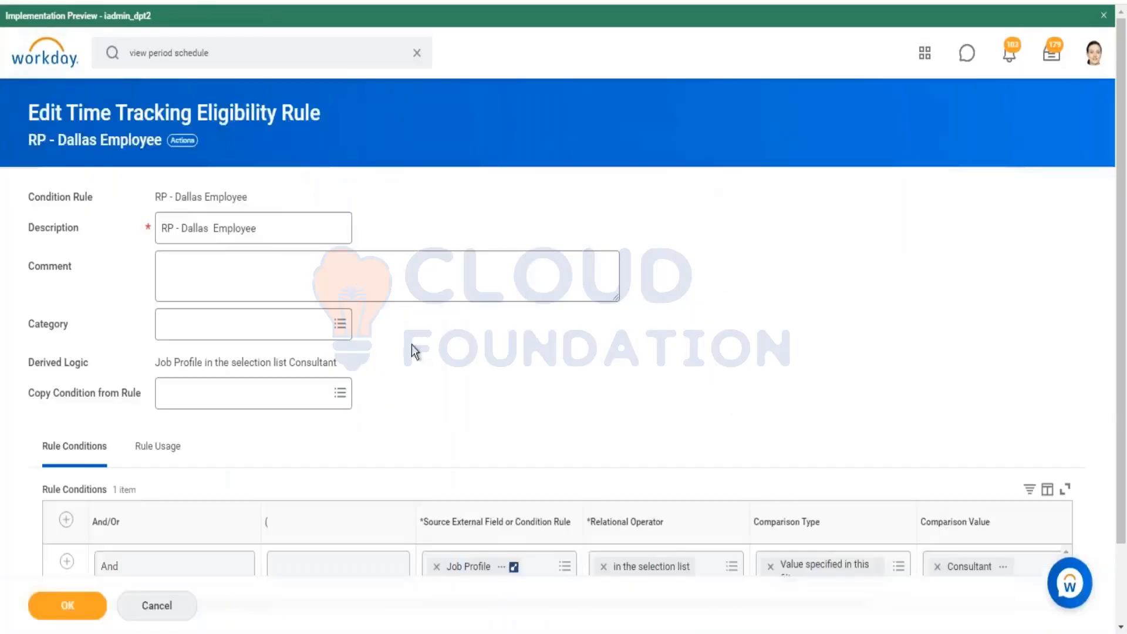
pyautogui.scroll(-1, 411, 344)
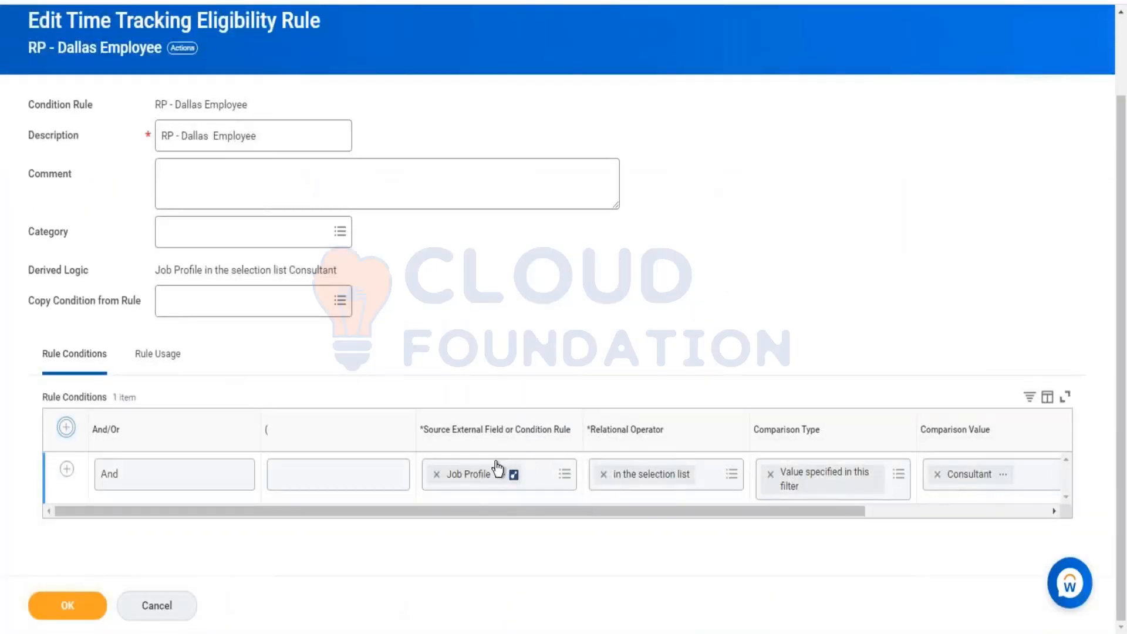
# Step: Add a new rule condition and search its source field for job location rules, previewing one result's details
pyautogui.click(484, 475)
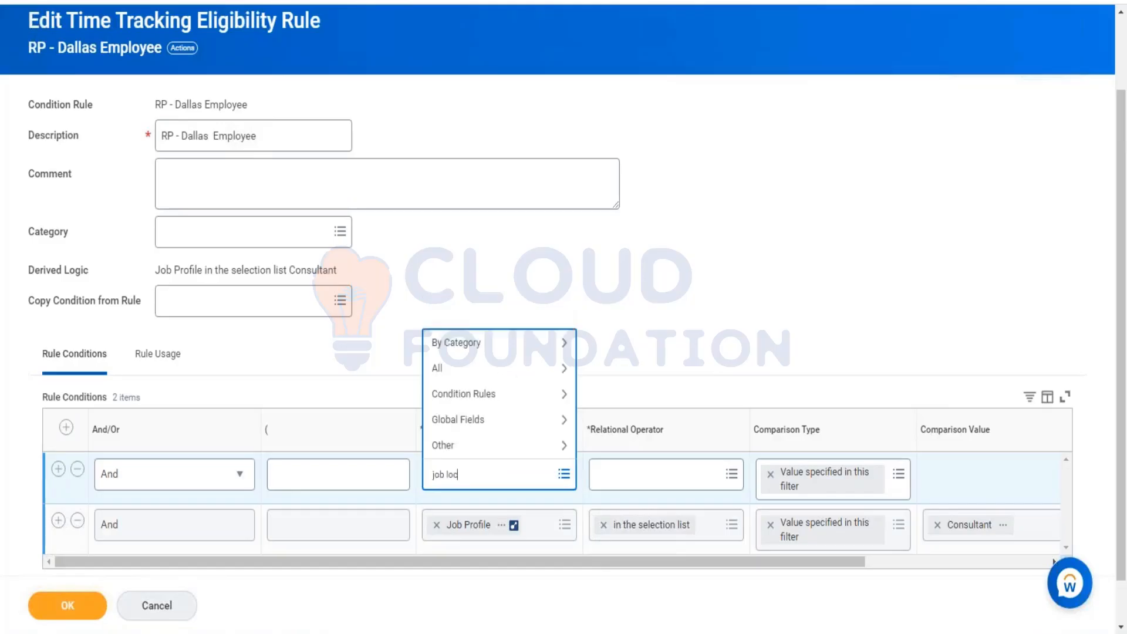
pyautogui.press('Return')
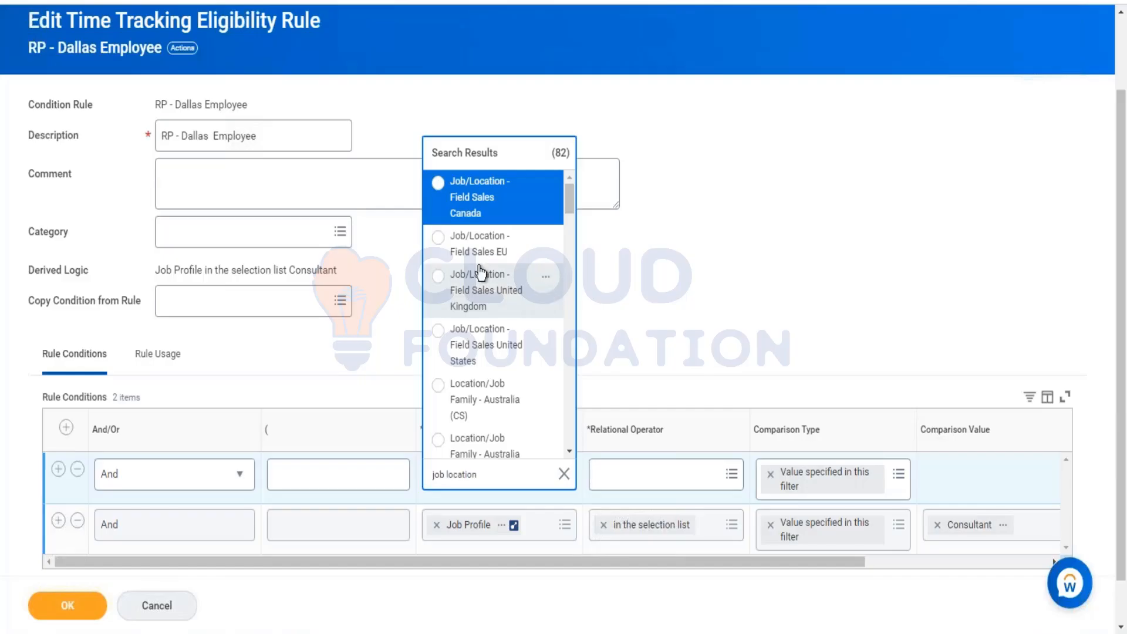
pyautogui.scroll(-2, 555, 320)
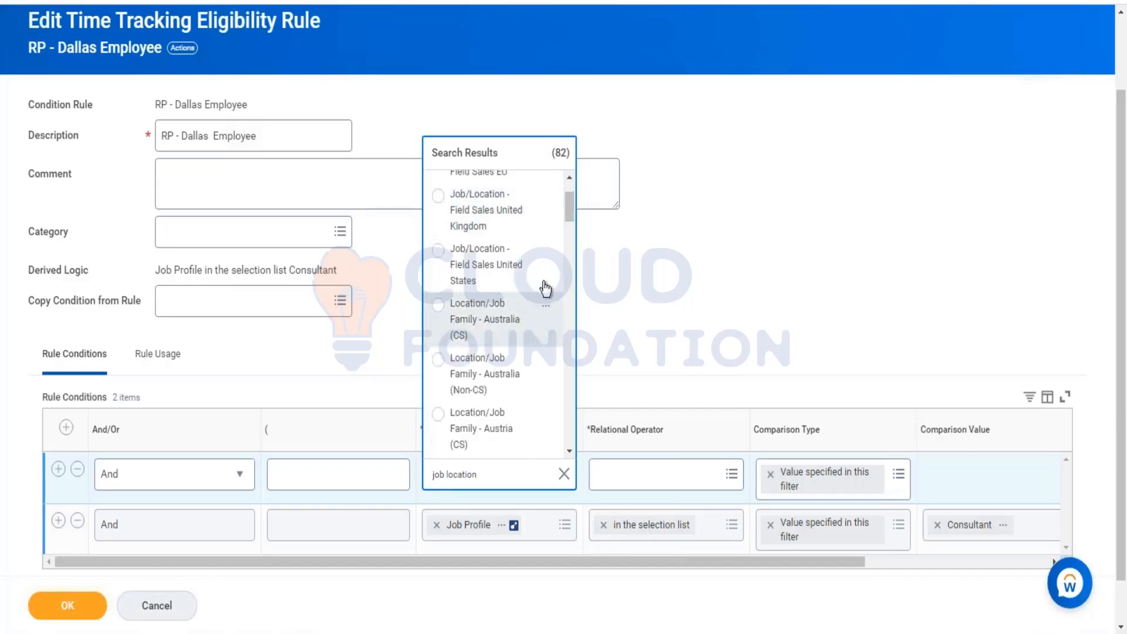
pyautogui.click(546, 253)
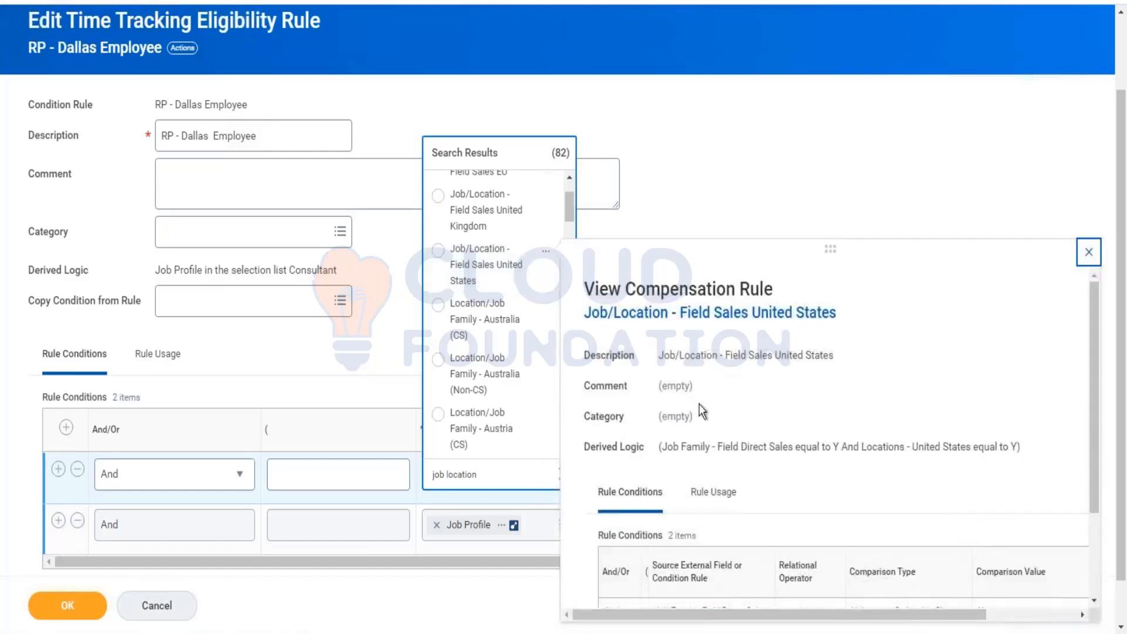
pyautogui.scroll(-2, 699, 404)
pyautogui.scroll(2, 741, 411)
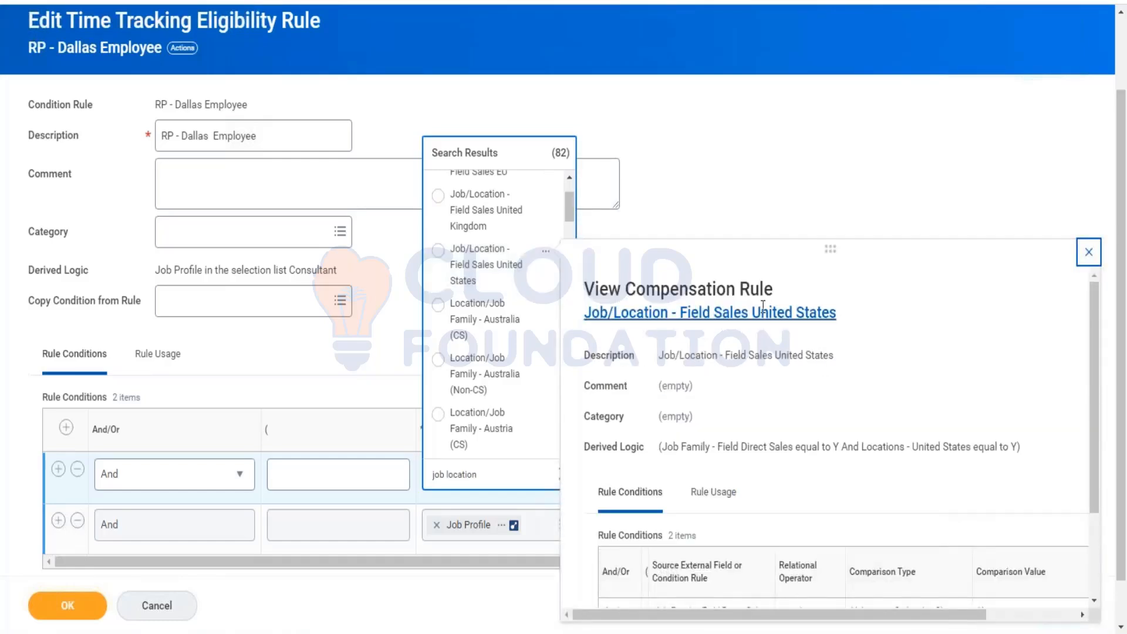
pyautogui.click(546, 254)
pyautogui.scroll(-2, 521, 313)
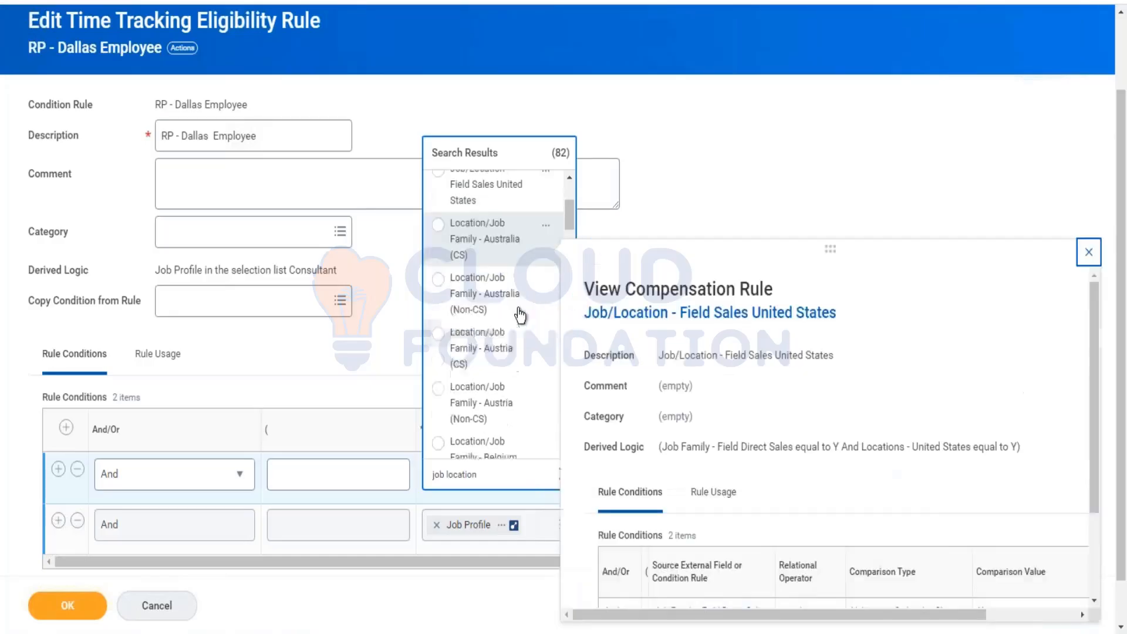
pyautogui.scroll(-2, 499, 311)
pyautogui.click(414, 480)
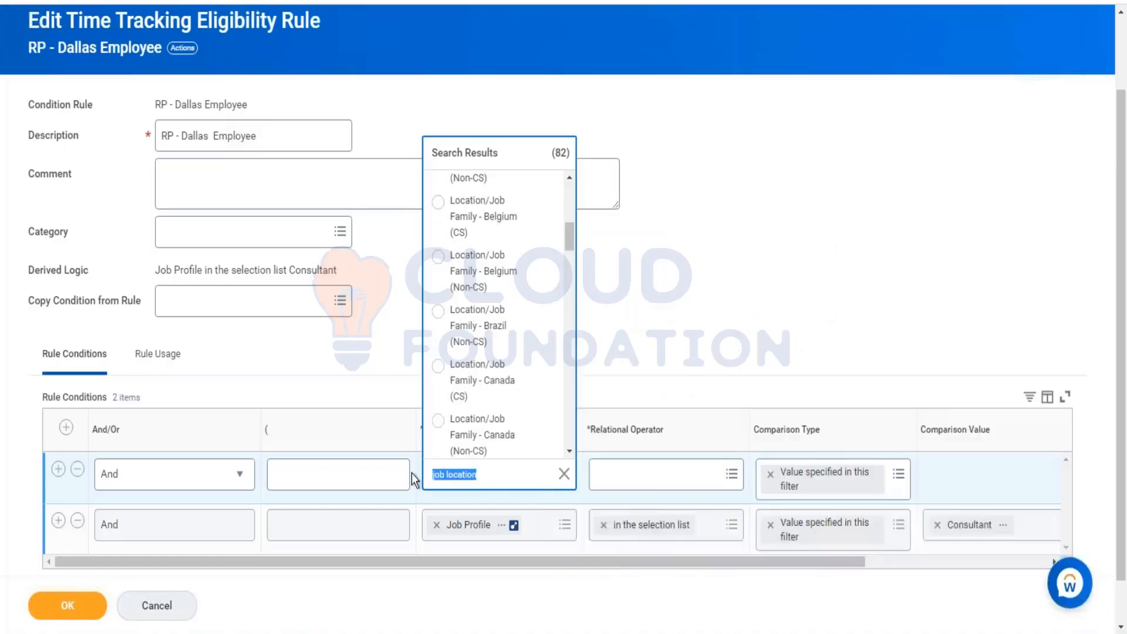
# Step: Search the source field for dallas and preview the Location - Dallas rule's details
pyautogui.write('dallas')
pyautogui.press('Return')
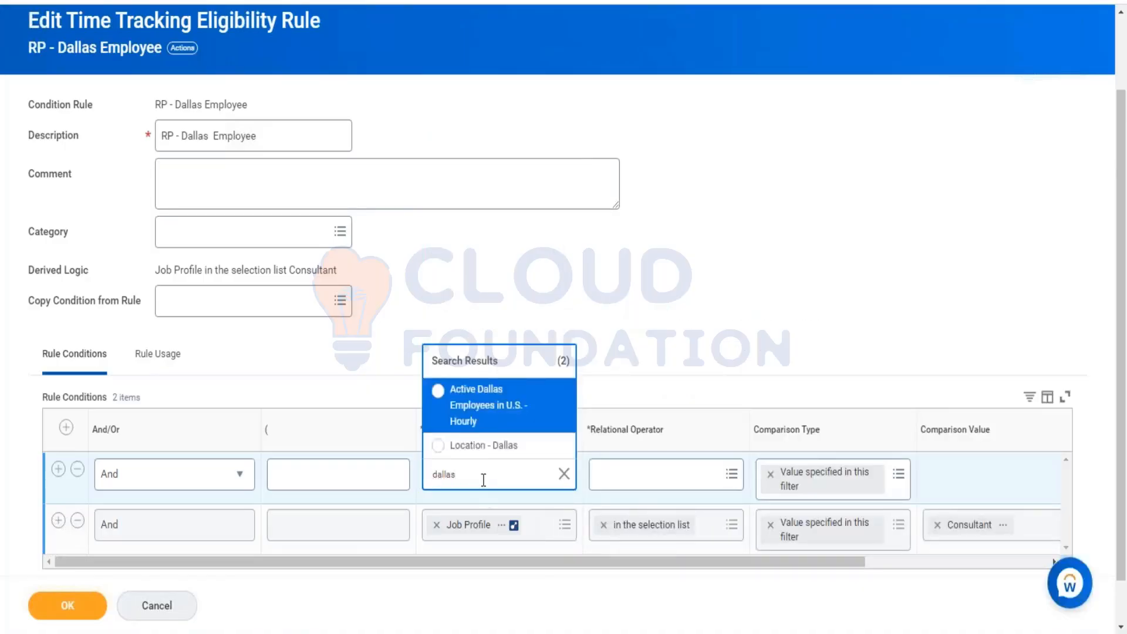
pyautogui.click(559, 450)
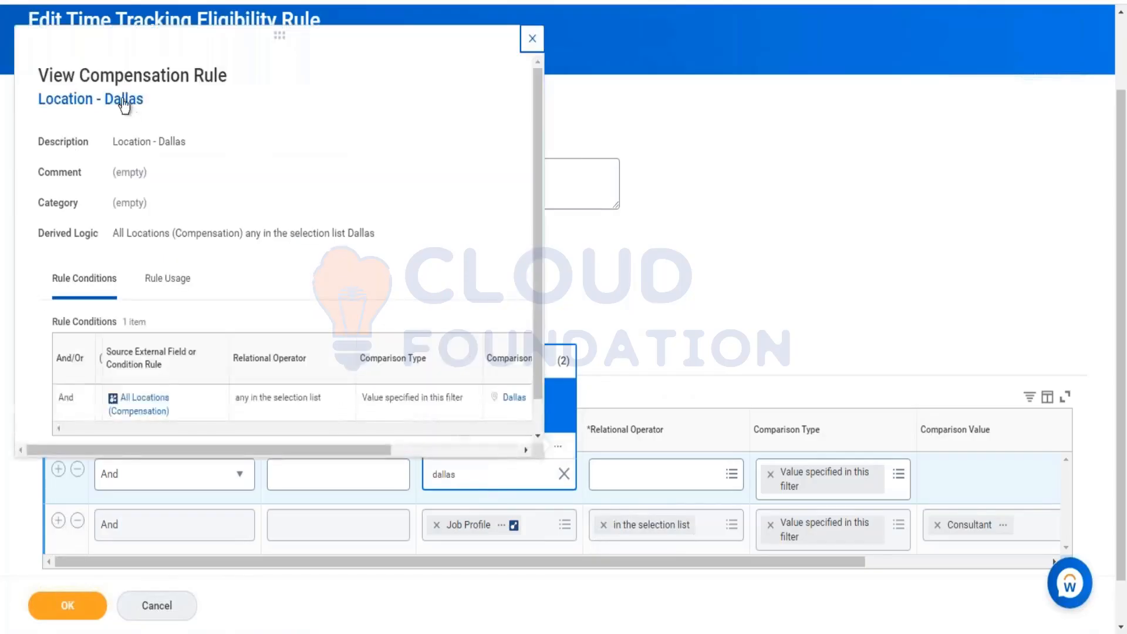
pyautogui.moveTo(79, 78); pyautogui.dragTo(268, 74)
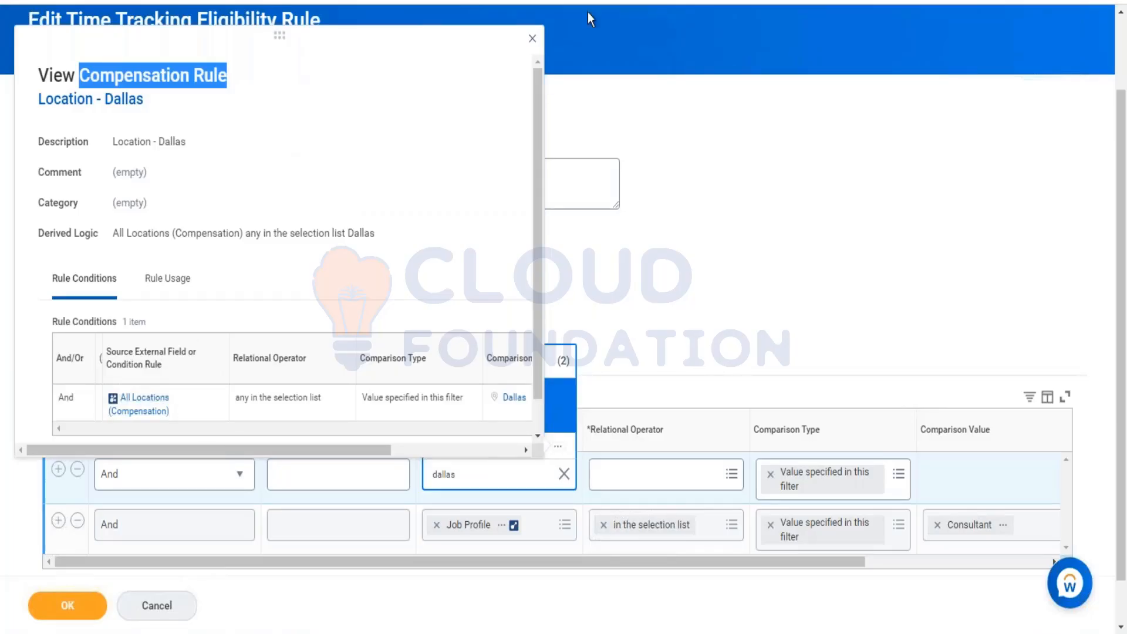
pyautogui.click(770, 289)
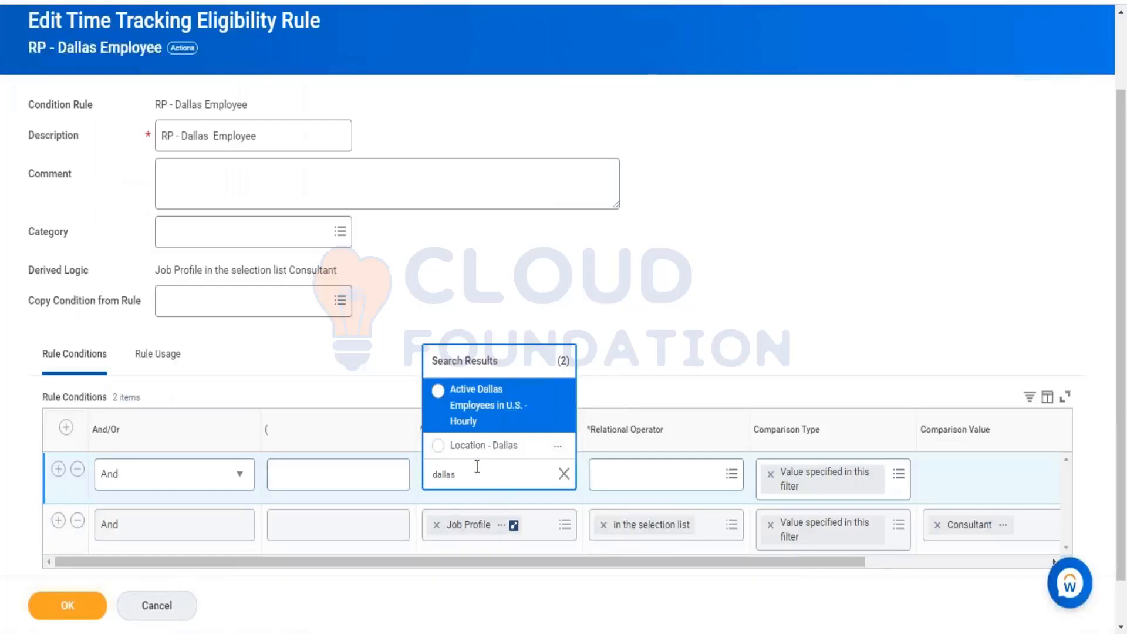
# Step: Set the new condition's source field to the Location report field
pyautogui.moveTo(453, 478); pyautogui.dragTo(425, 470)
pyautogui.press('BackSpace')
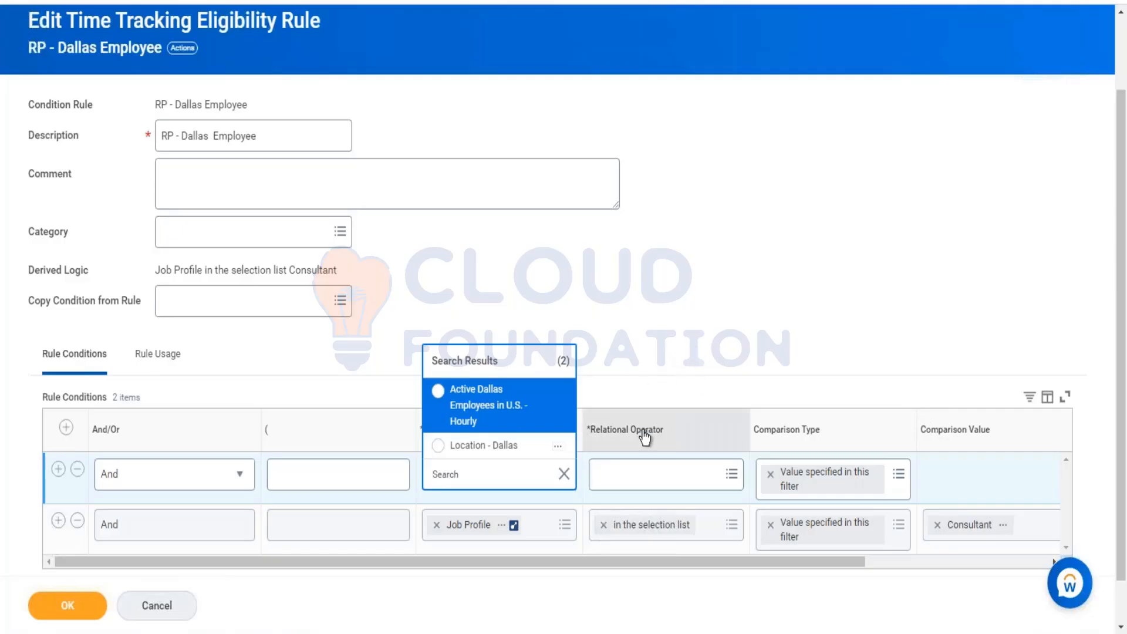
pyautogui.write('location')
pyautogui.press('Return')
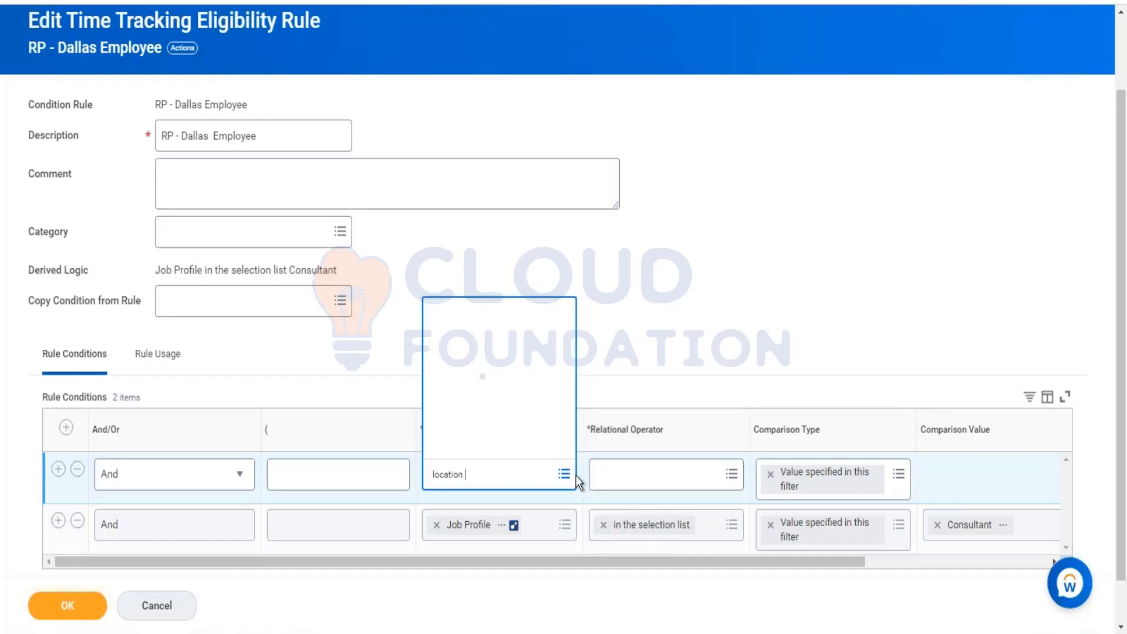
pyautogui.click(532, 183)
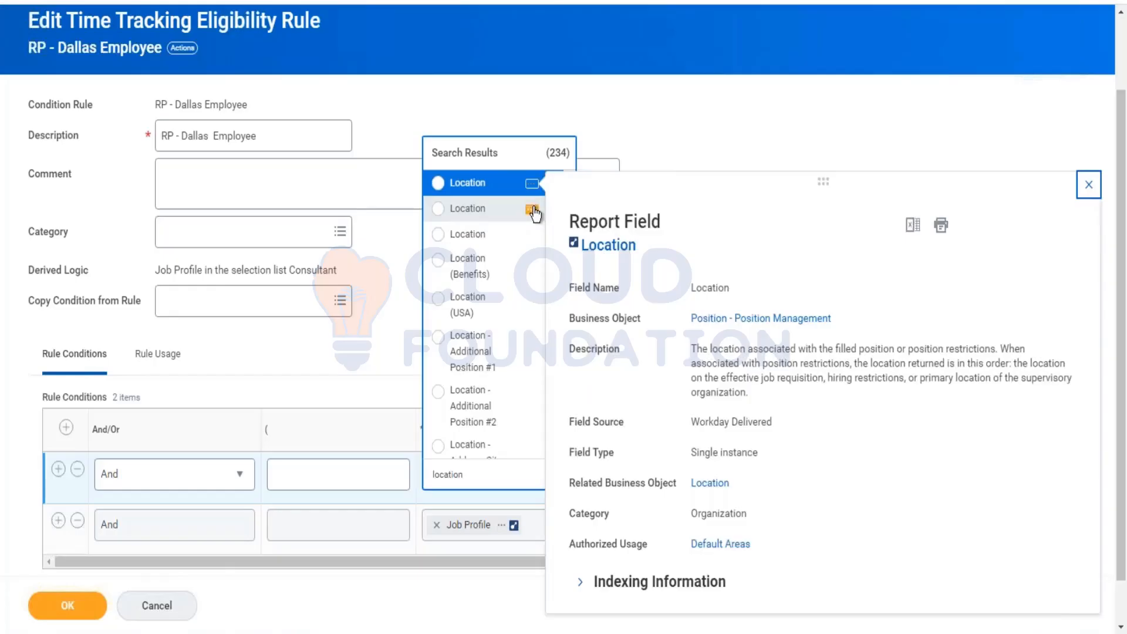
pyautogui.click(533, 210)
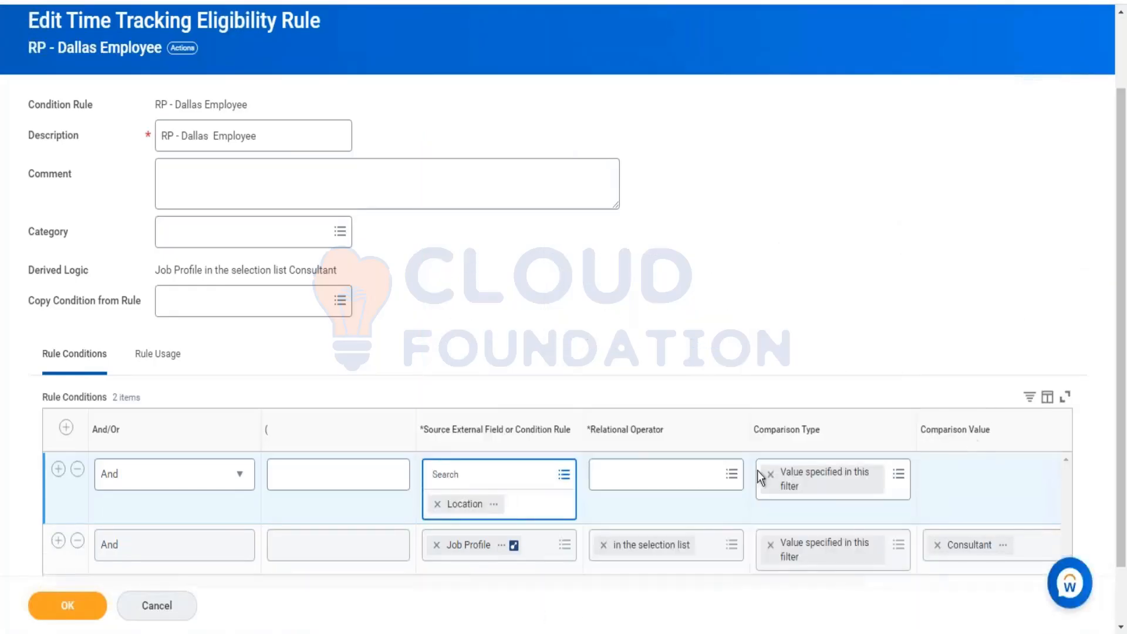
# Step: Set the condition's operator to in the selection list and select three Dallas locations as comparison values
pyautogui.click(652, 478)
pyautogui.click(655, 421)
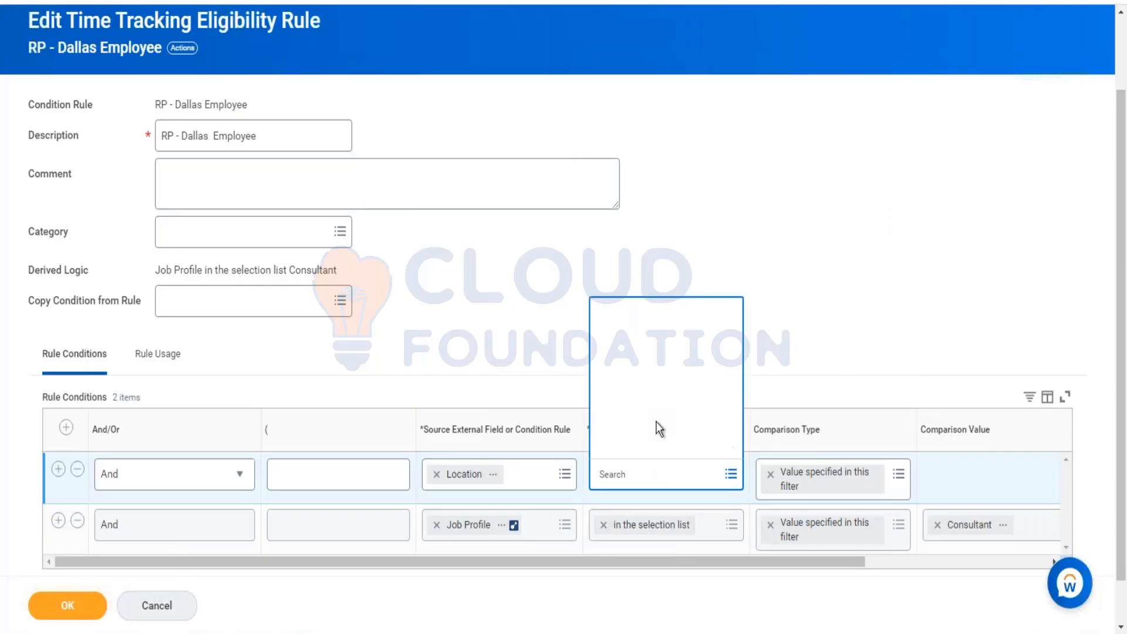
pyautogui.click(661, 379)
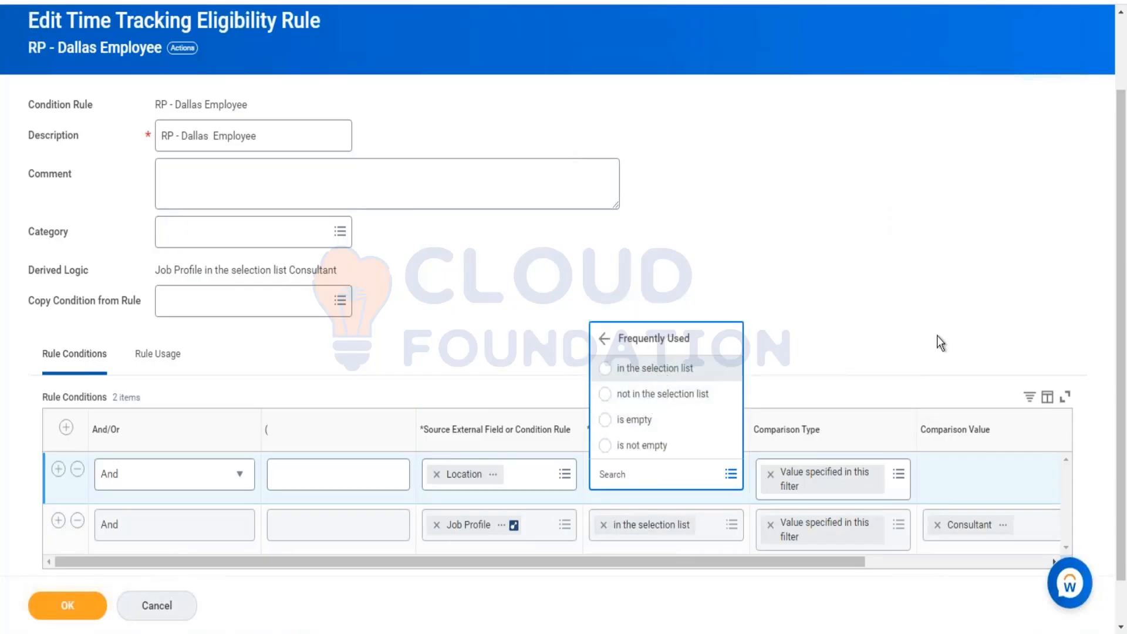
pyautogui.click(969, 490)
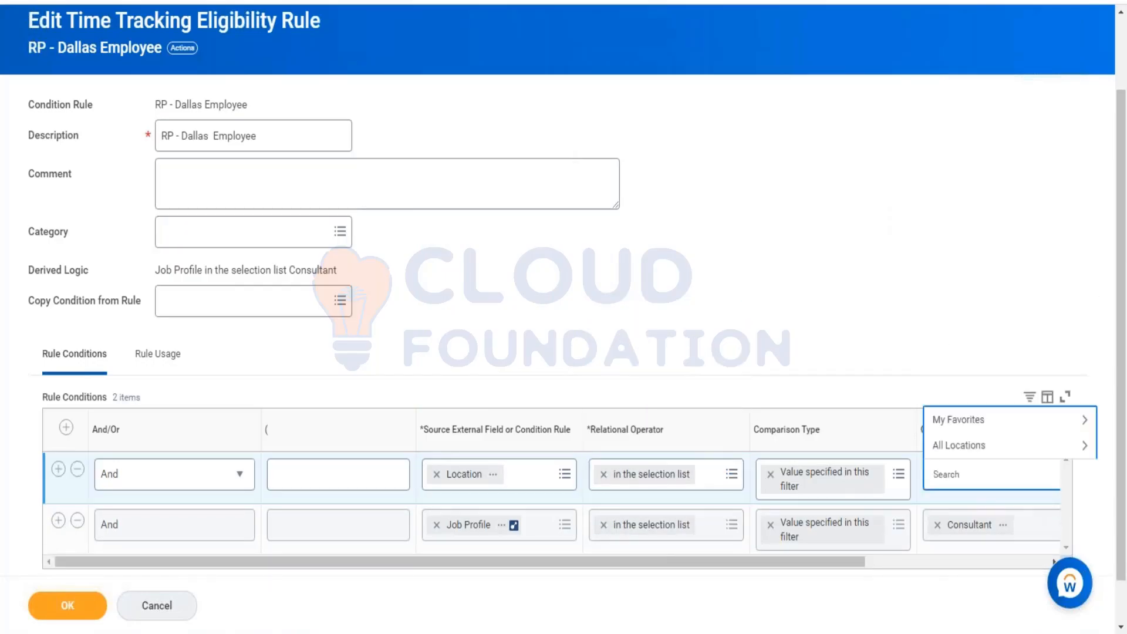
pyautogui.write('dallas')
pyautogui.press('Return')
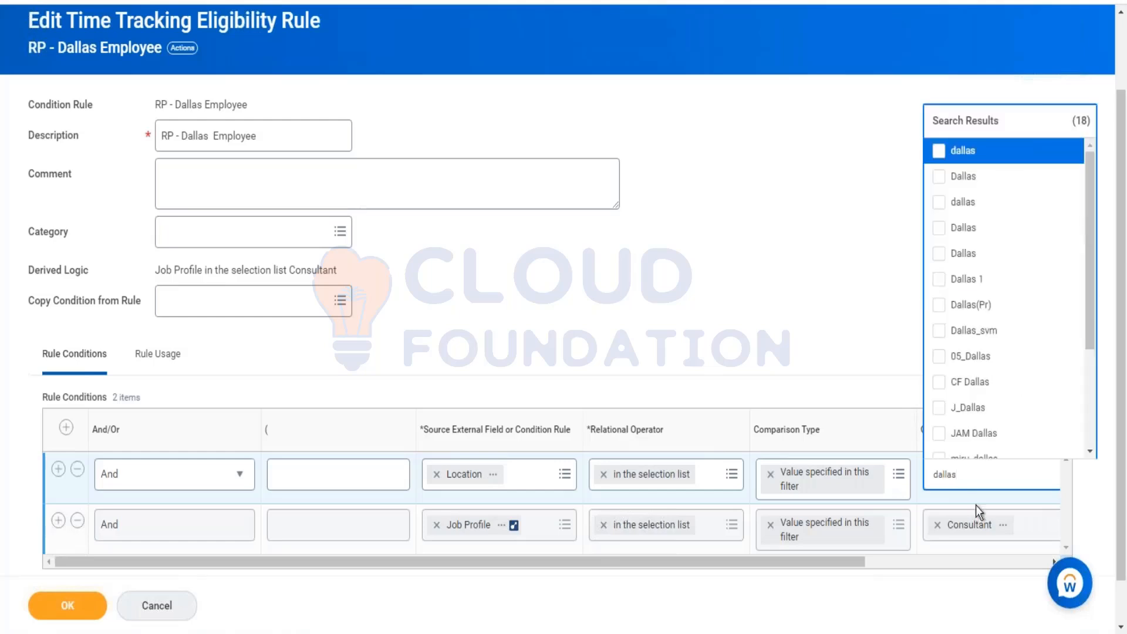
pyautogui.click(1007, 245)
pyautogui.click(994, 227)
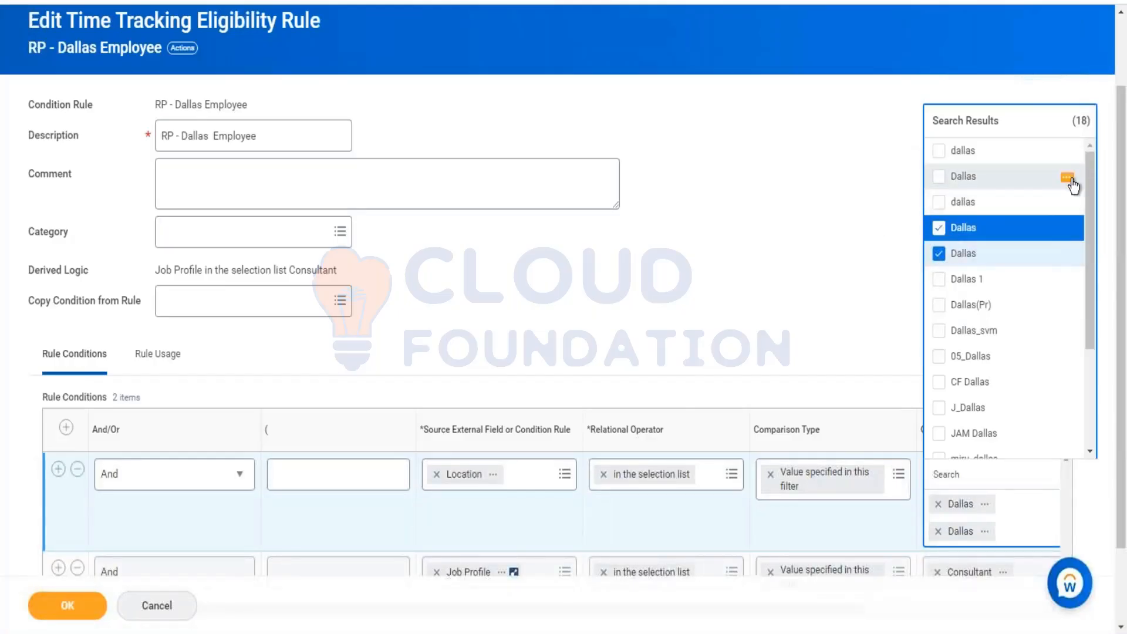
pyautogui.click(1069, 179)
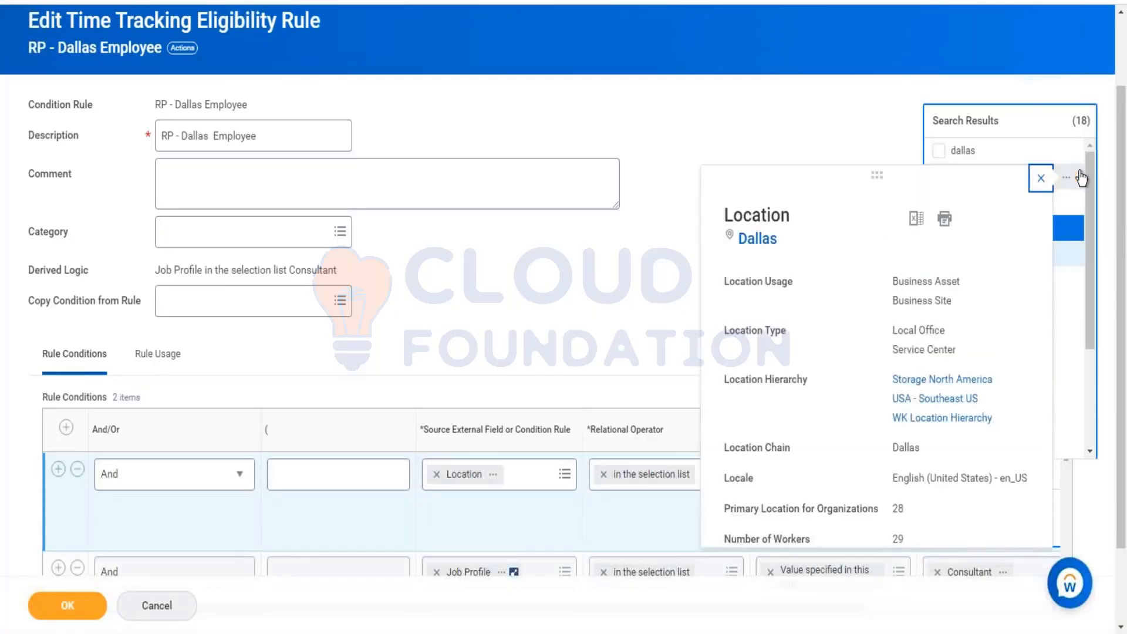
pyautogui.click(1082, 178)
pyautogui.click(1082, 178)
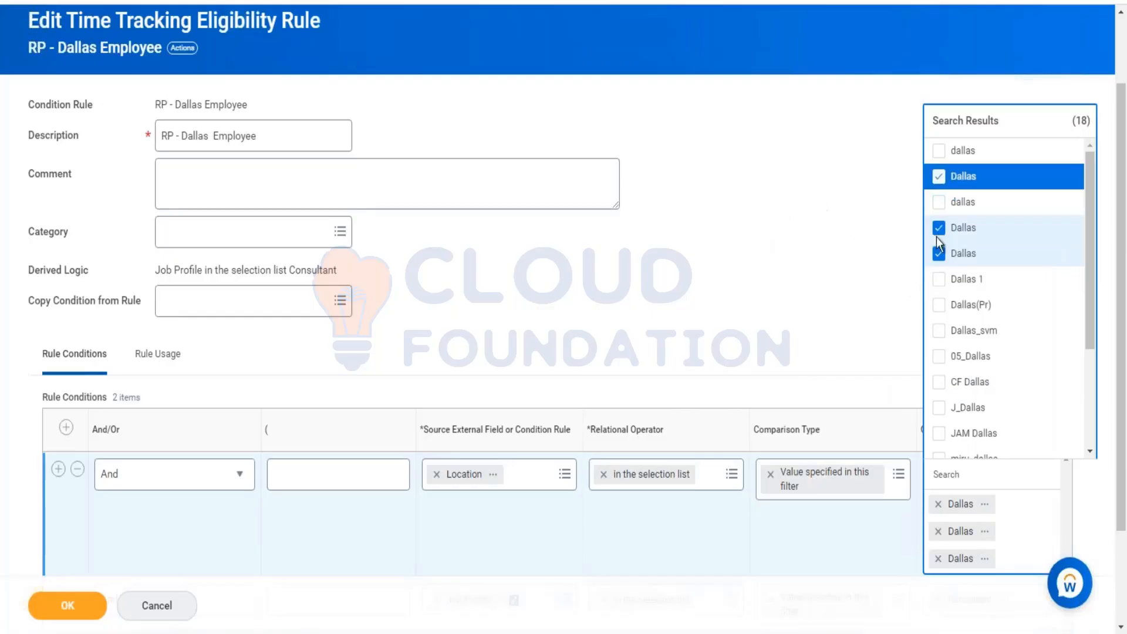
pyautogui.scroll(-2, 992, 257)
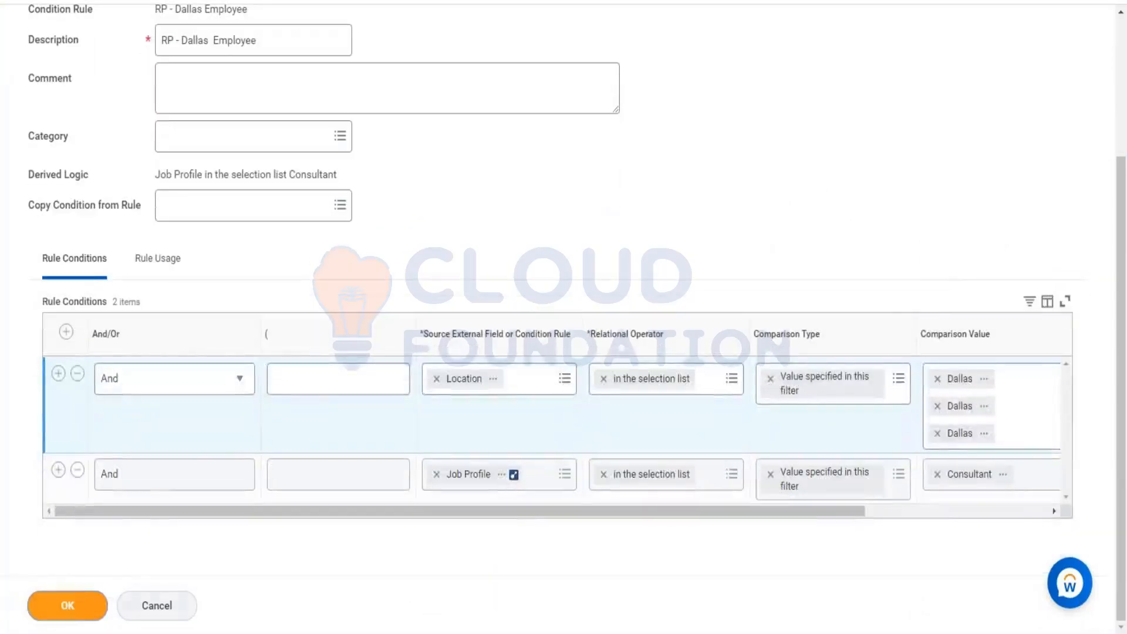
# Step: Save the condition rule with the new location condition and review the worker's time eligibility
pyautogui.click(64, 607)
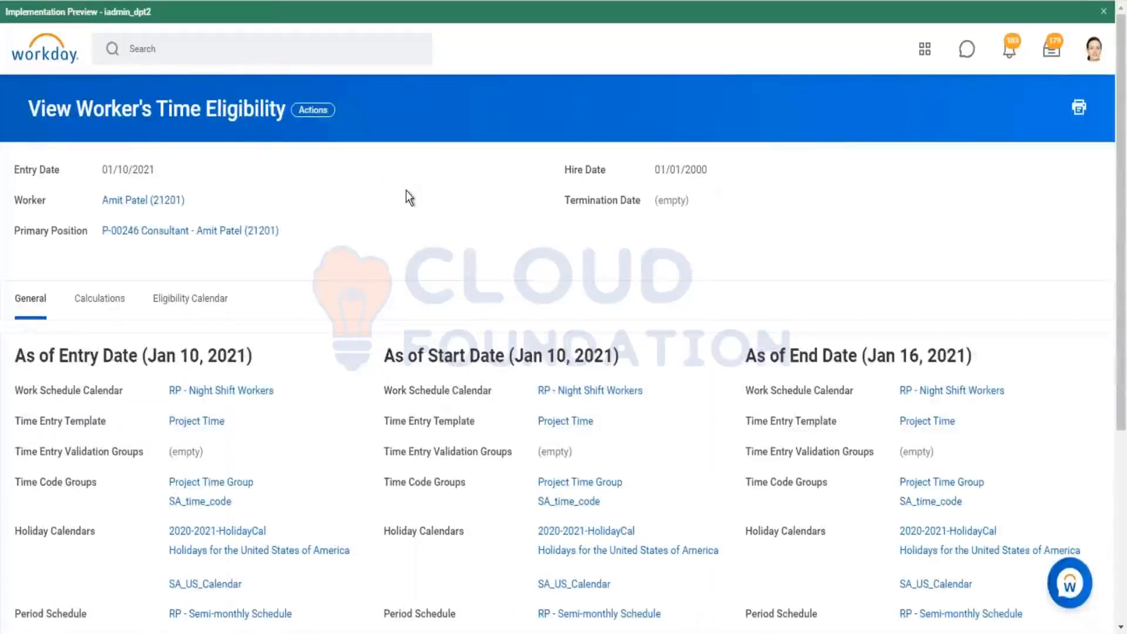
pyautogui.scroll(-5, 405, 200)
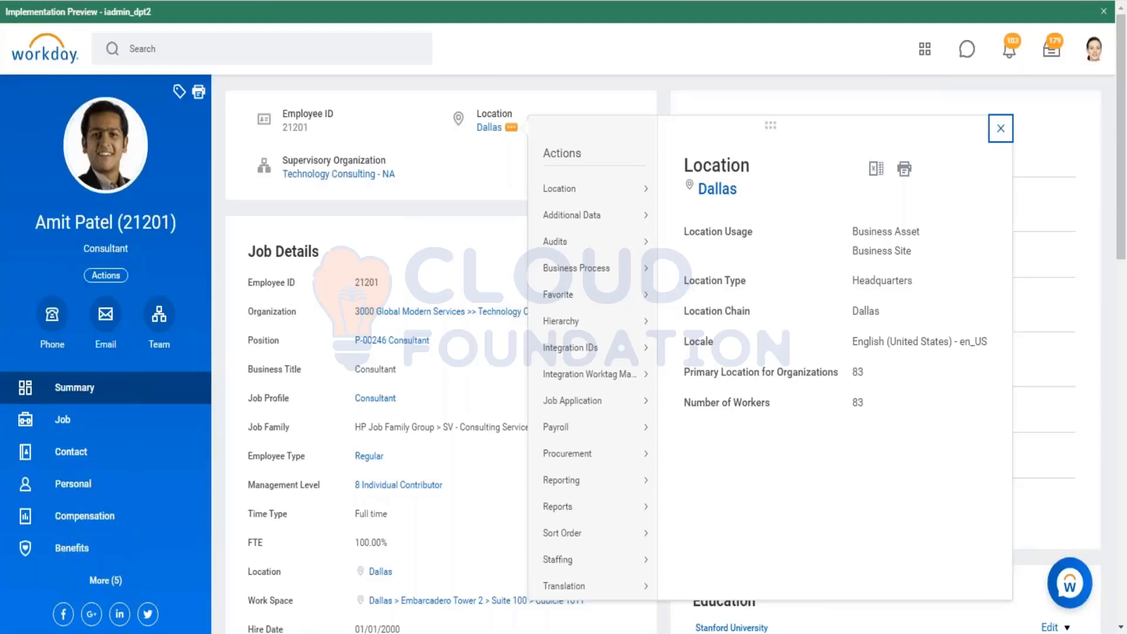
pyautogui.click(240, 52)
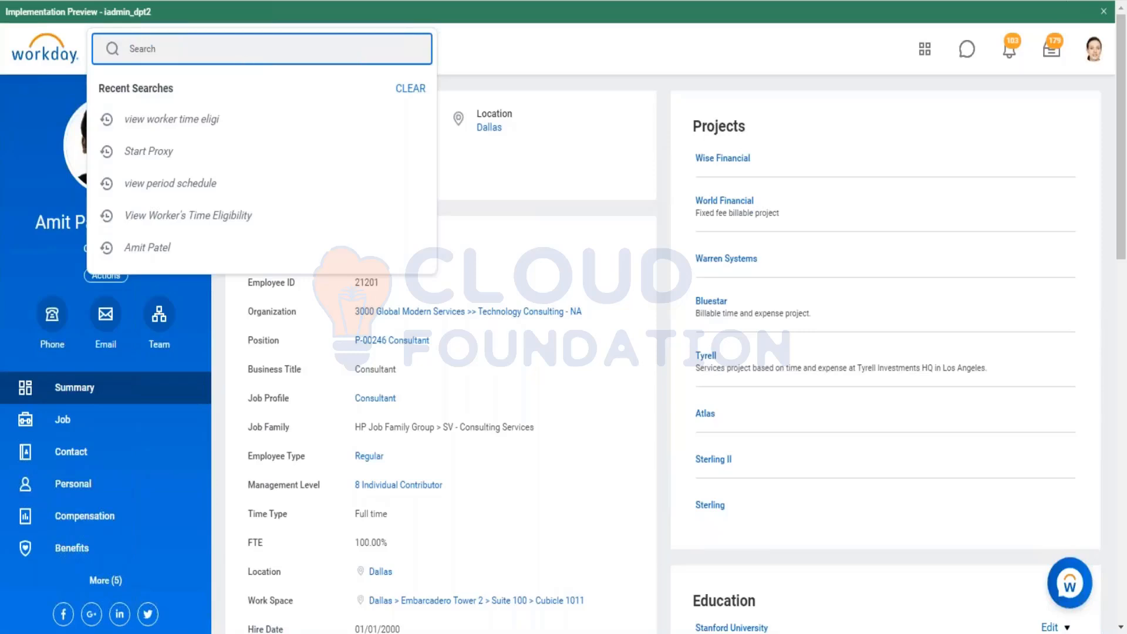
pyautogui.click(62, 260)
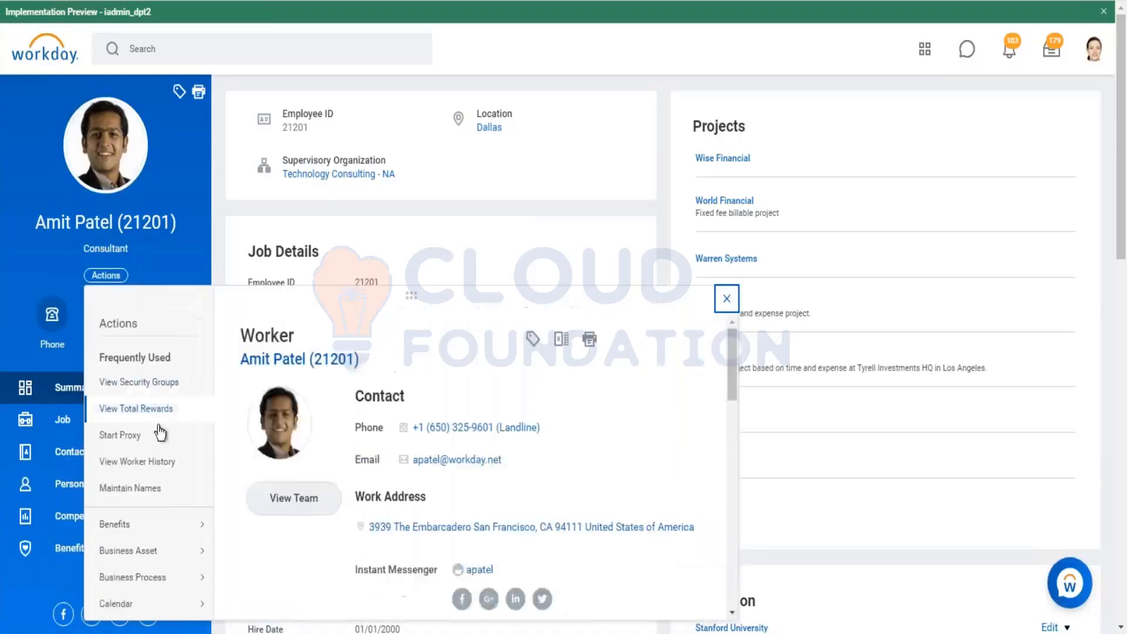
pyautogui.scroll(-10, 158, 434)
pyautogui.moveTo(164, 490)
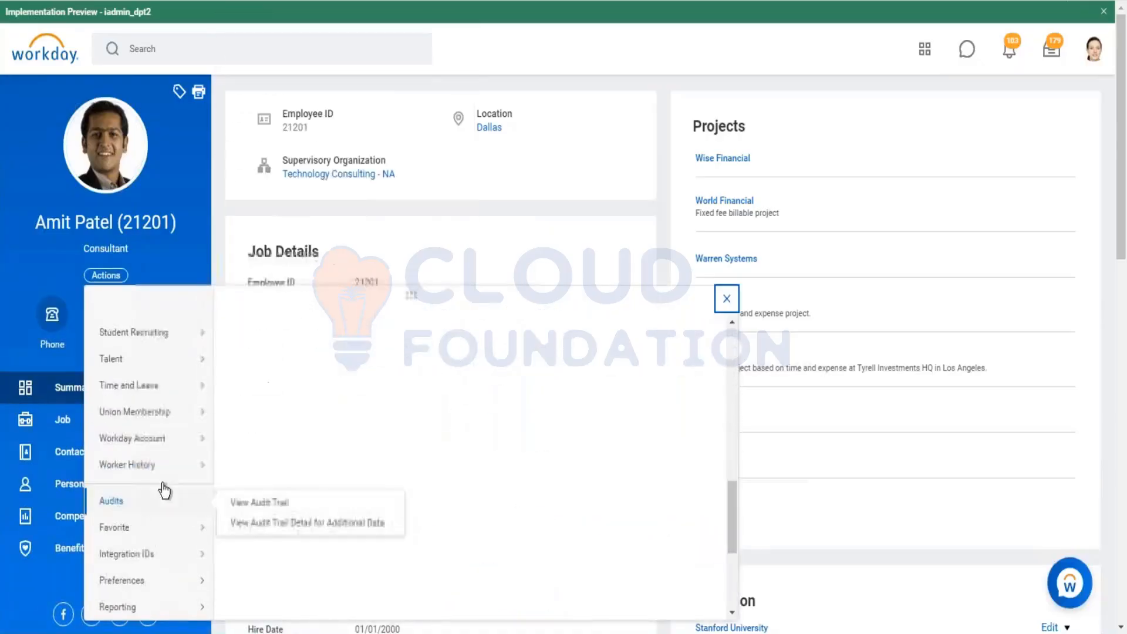
pyautogui.moveTo(200, 391)
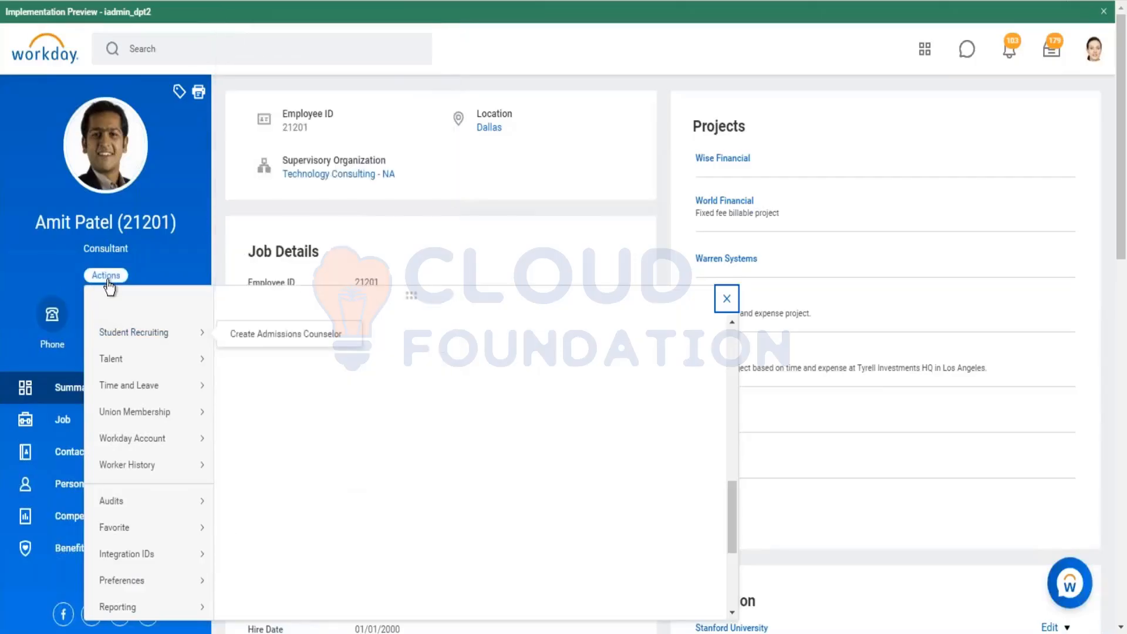
pyautogui.moveTo(141, 391)
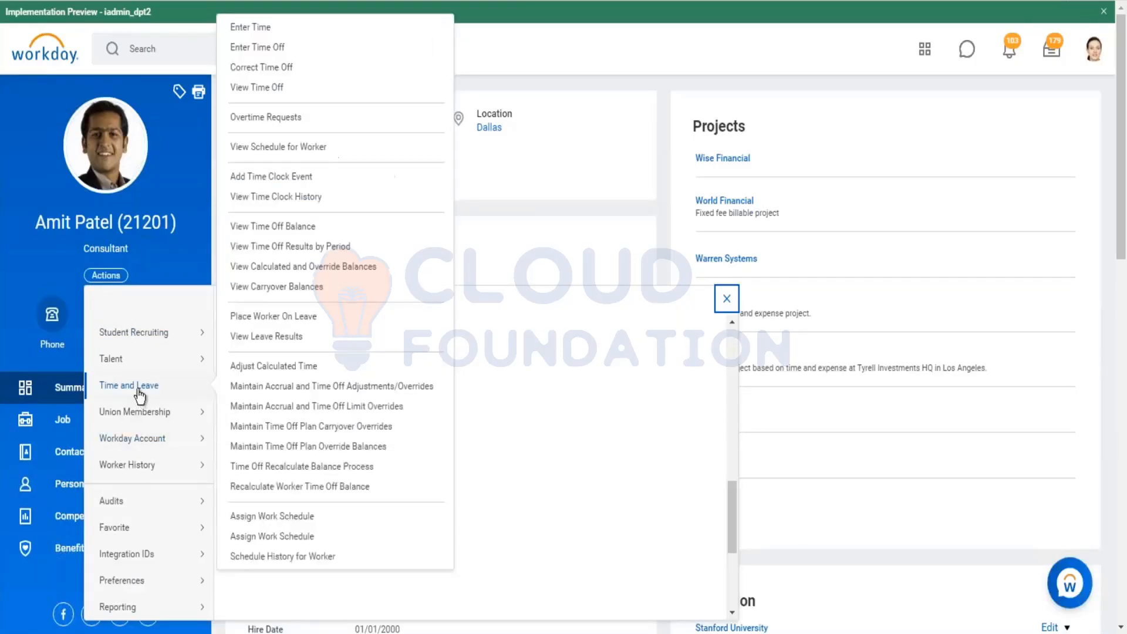
# Step: Search for and open the enter time task for a worker
pyautogui.click(187, 47)
pyautogui.write('enter tyime')
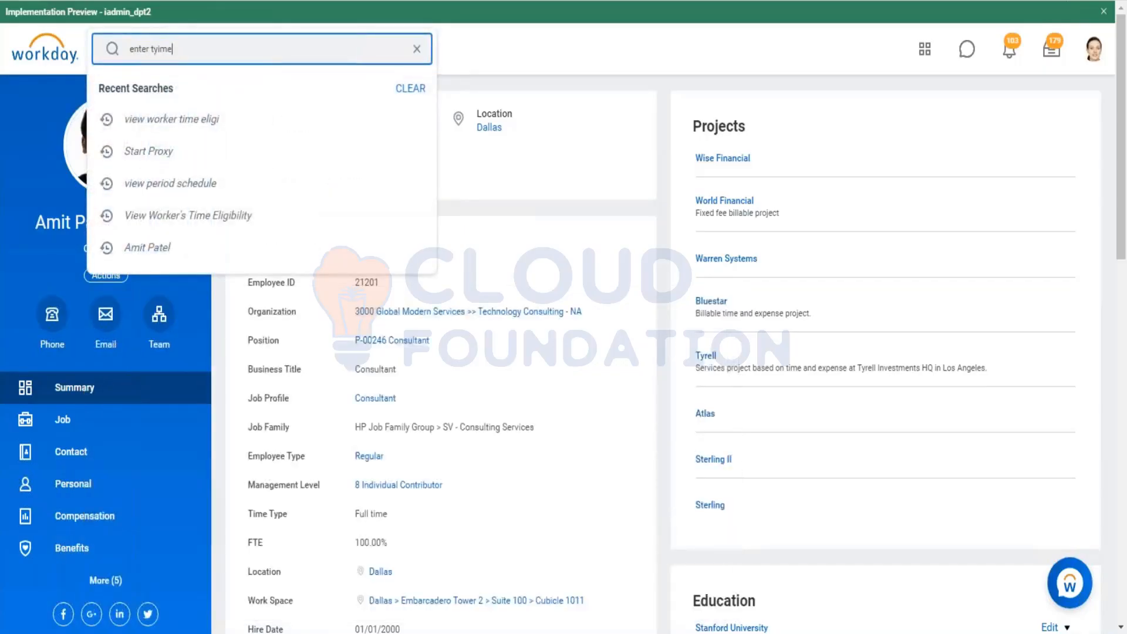
pyautogui.press('BackSpace')
pyautogui.press('BackSpace')
pyautogui.press('BackSpace')
pyautogui.press('BackSpace')
pyautogui.press('BackSpace')
pyautogui.press('BackSpace')
pyautogui.press('BackSpace')
pyautogui.write('time')
pyautogui.press('Return')
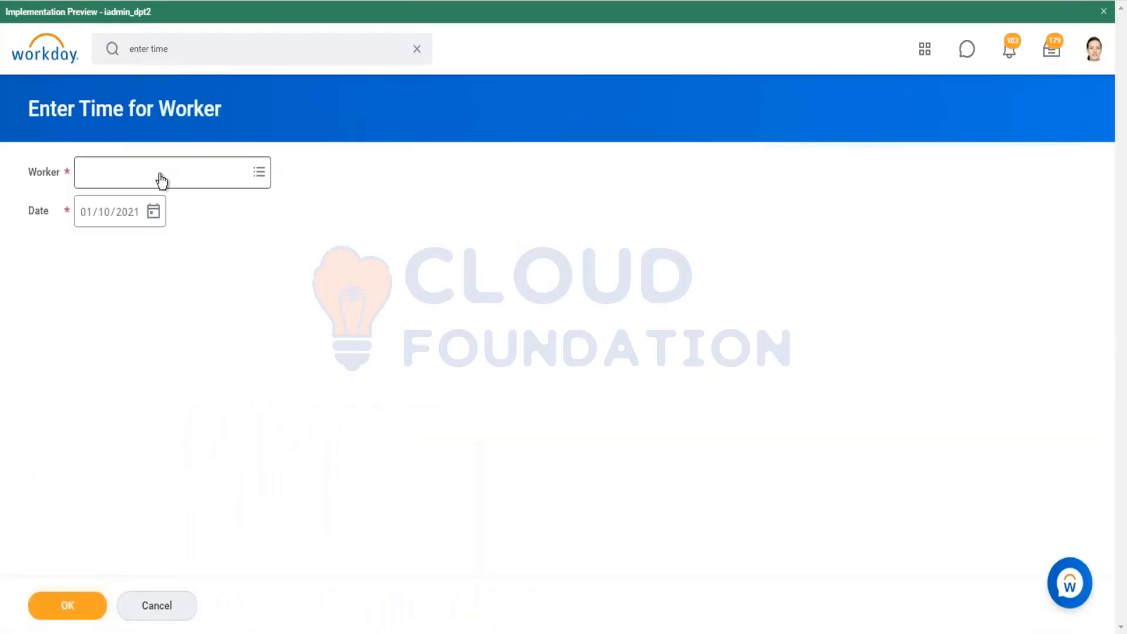
# Step: Select the consultant worker for time entry on 01/10/2021 and continue
pyautogui.click(159, 177)
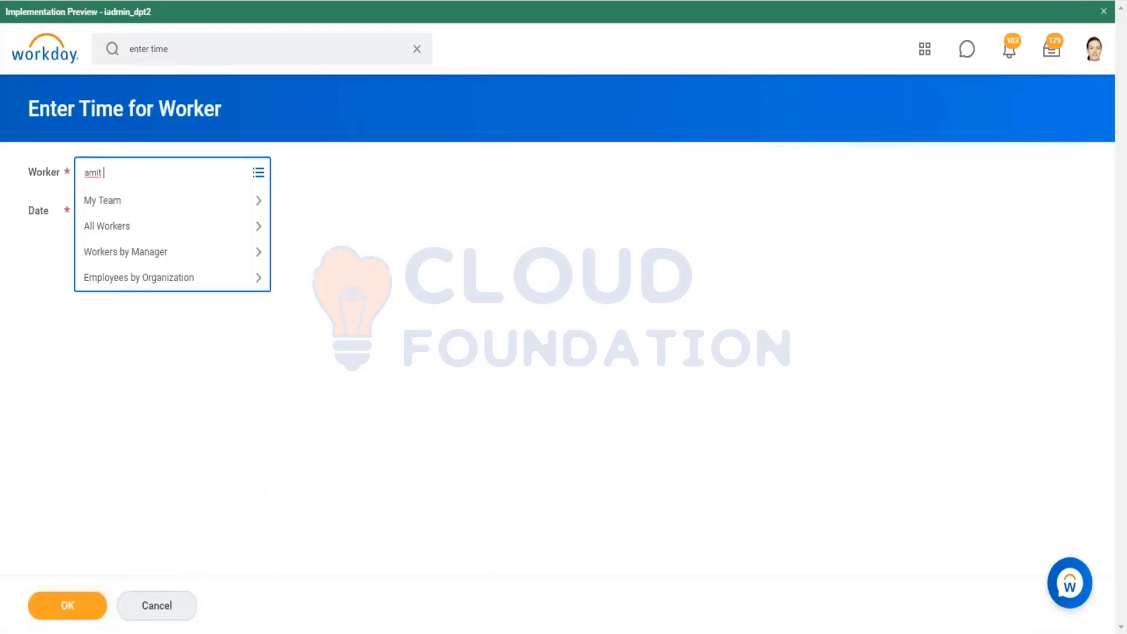
pyautogui.press('Return')
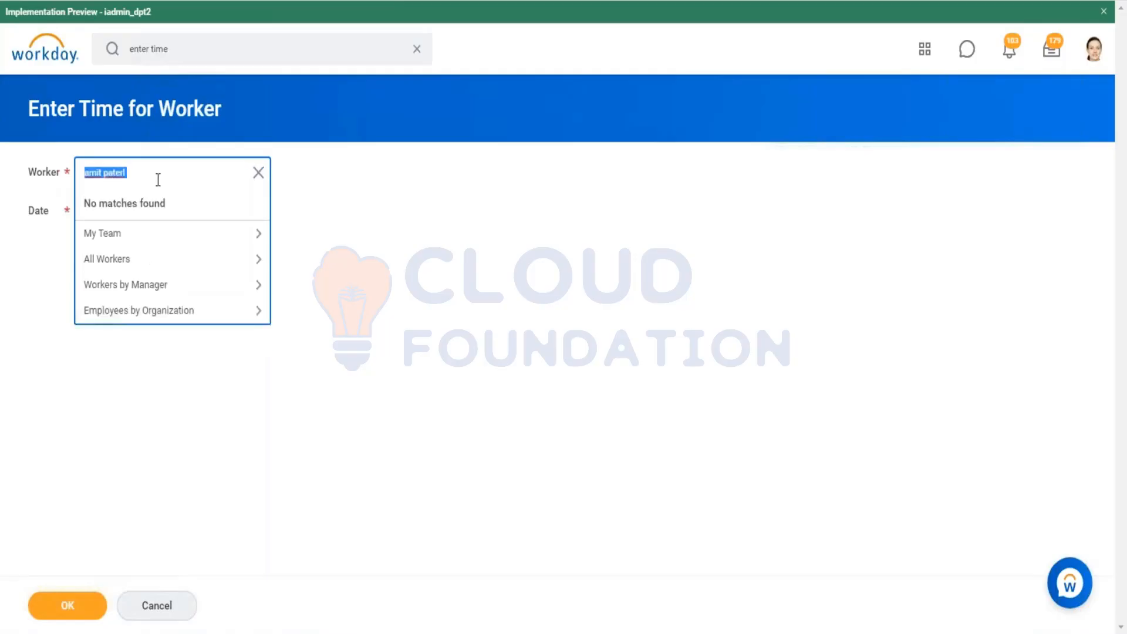
pyautogui.click(130, 170)
pyautogui.press('BackSpace')
pyautogui.press('BackSpace')
pyautogui.press('BackSpace')
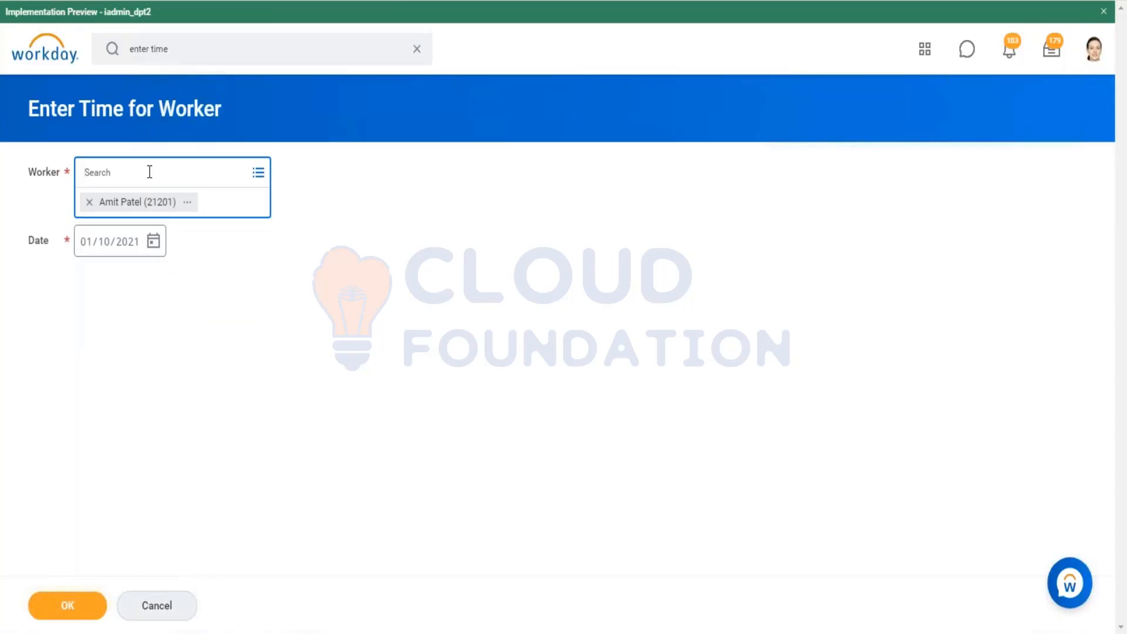
pyautogui.click(88, 613)
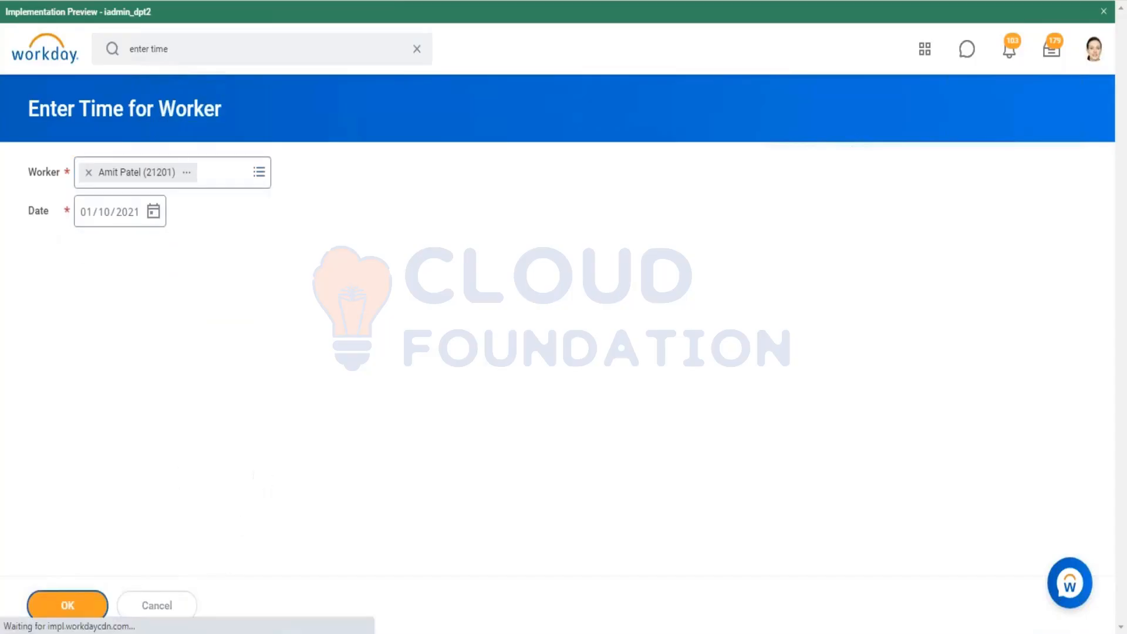
# Step: Start a time entry for Sunday 01/10/2021 and browse the available projects and time entry codes
pyautogui.click(146, 326)
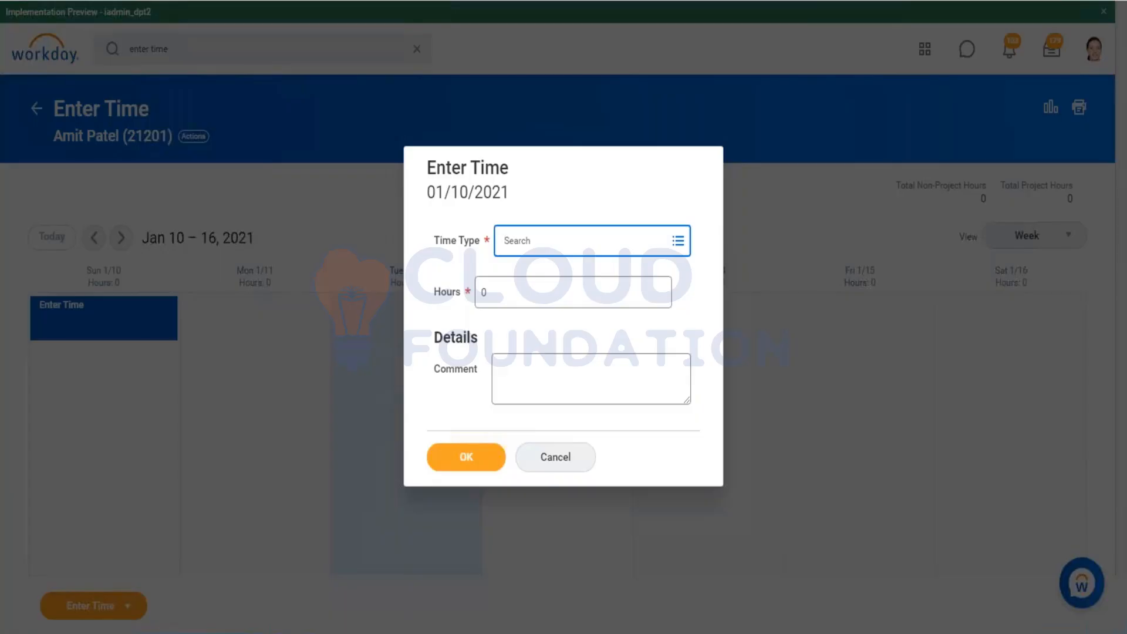
pyautogui.click(675, 248)
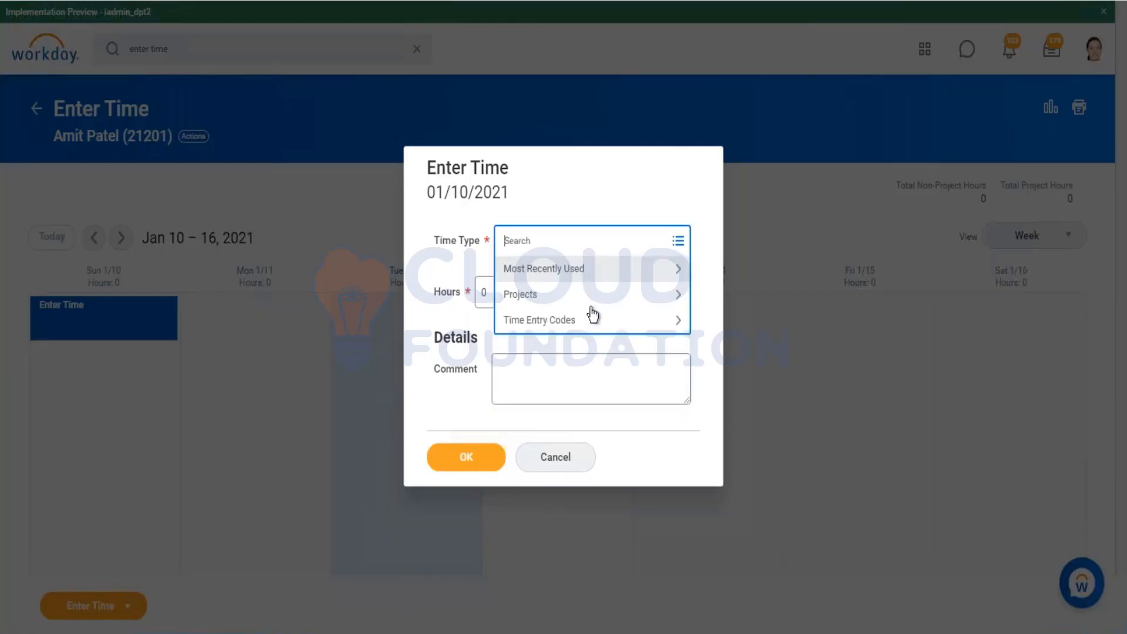
pyautogui.click(592, 324)
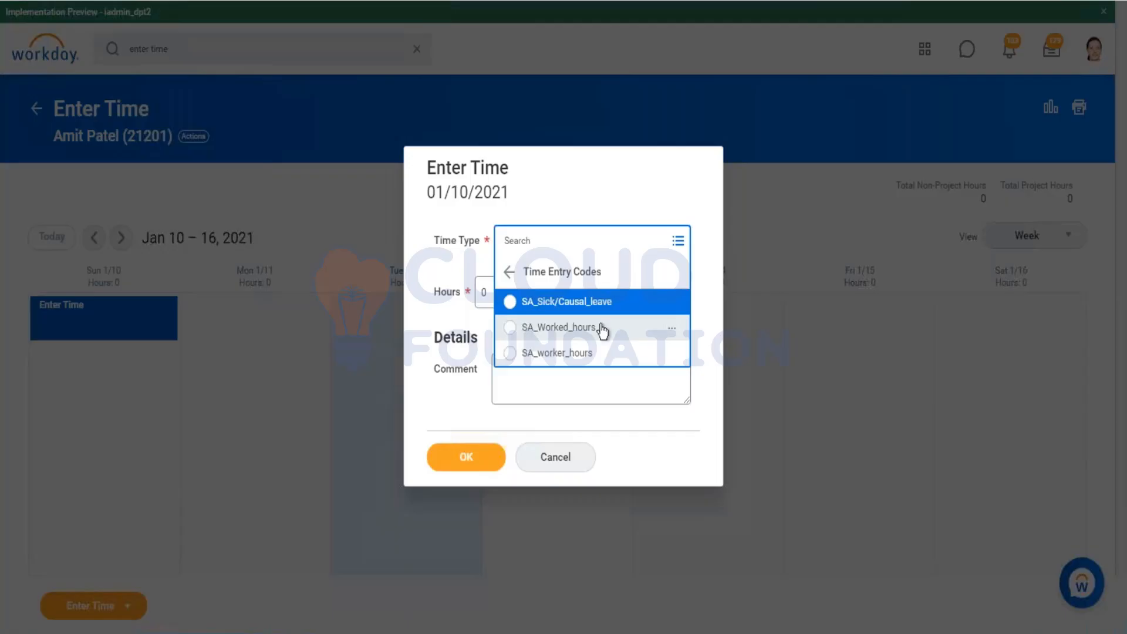
pyautogui.click(508, 272)
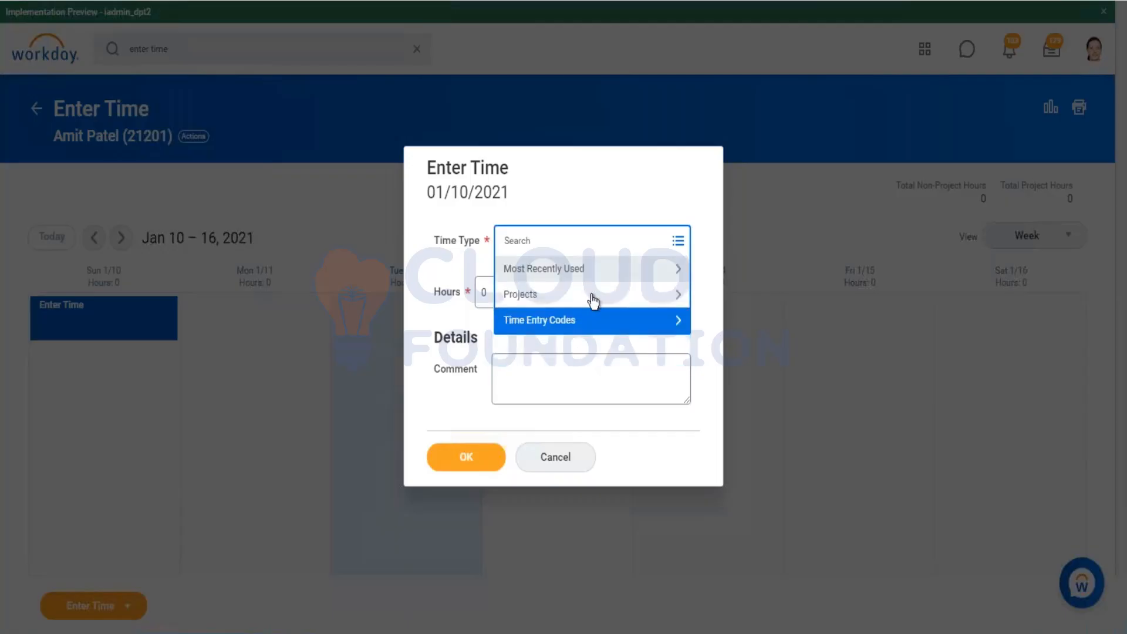
pyautogui.click(550, 297)
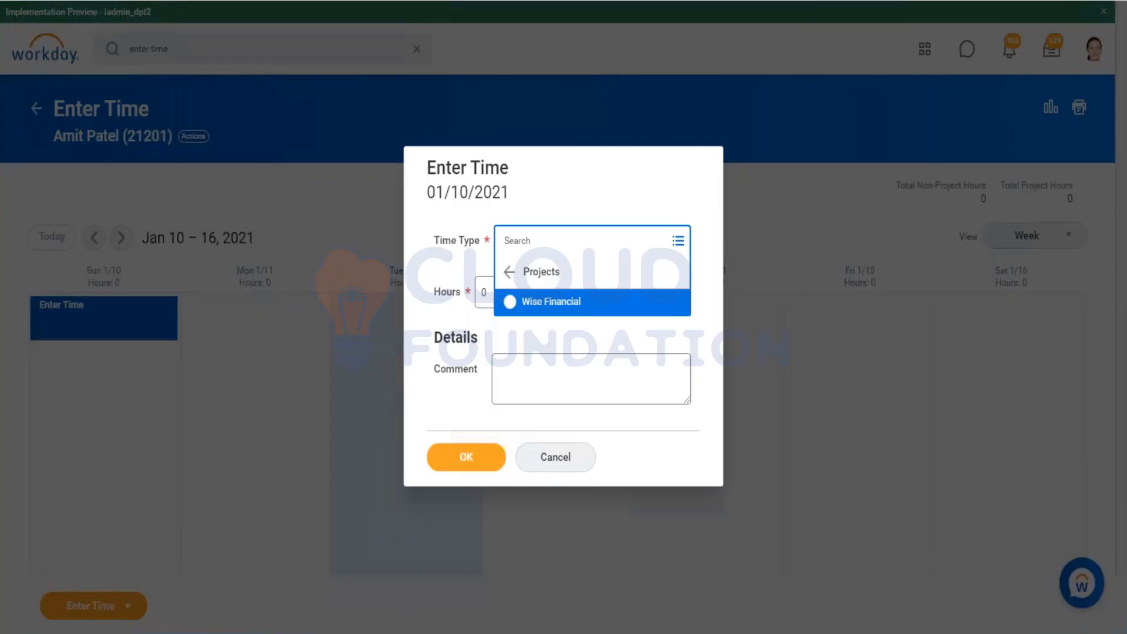
pyautogui.click(509, 271)
pyautogui.click(566, 321)
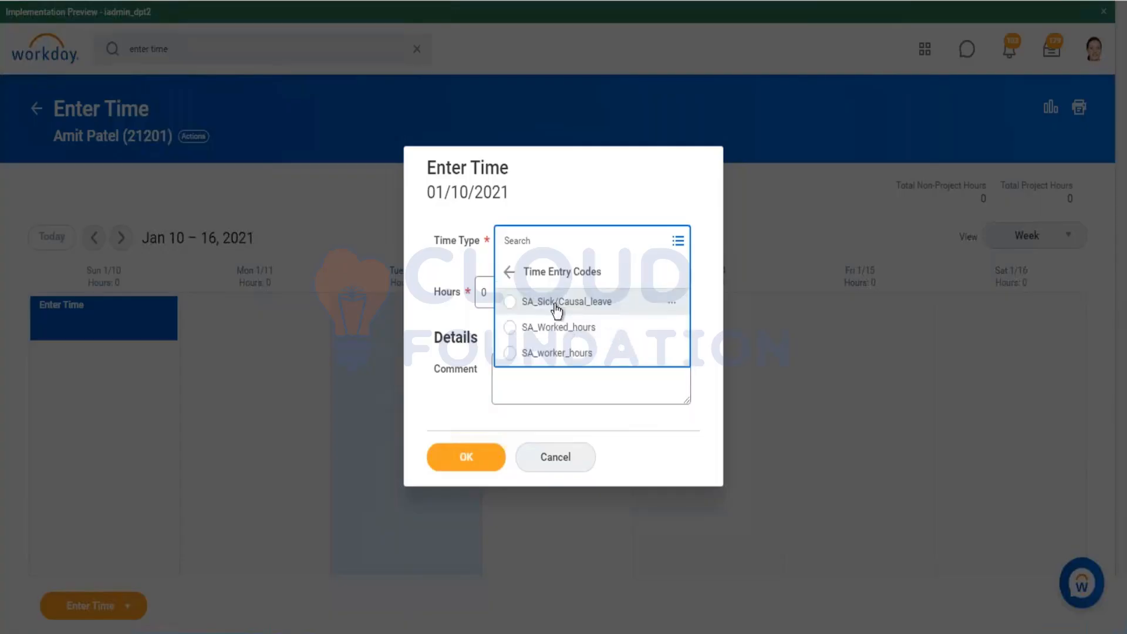
pyautogui.click(555, 304)
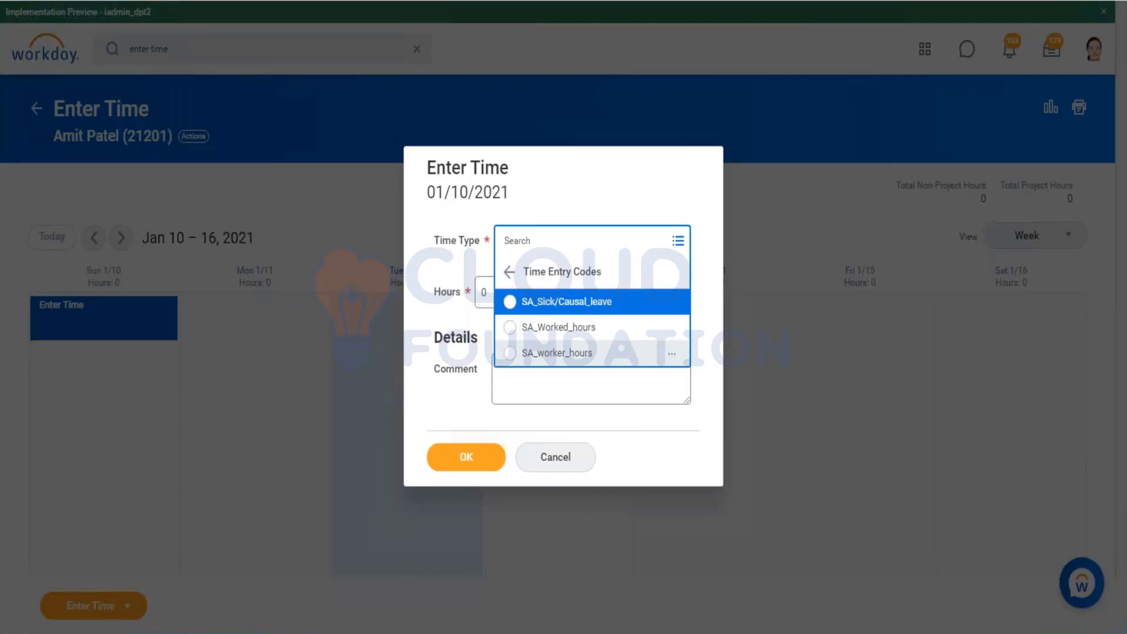
# Step: Open the SA_Worked_hours time entry code details in a new tab and review them
pyautogui.rightClick(586, 340)
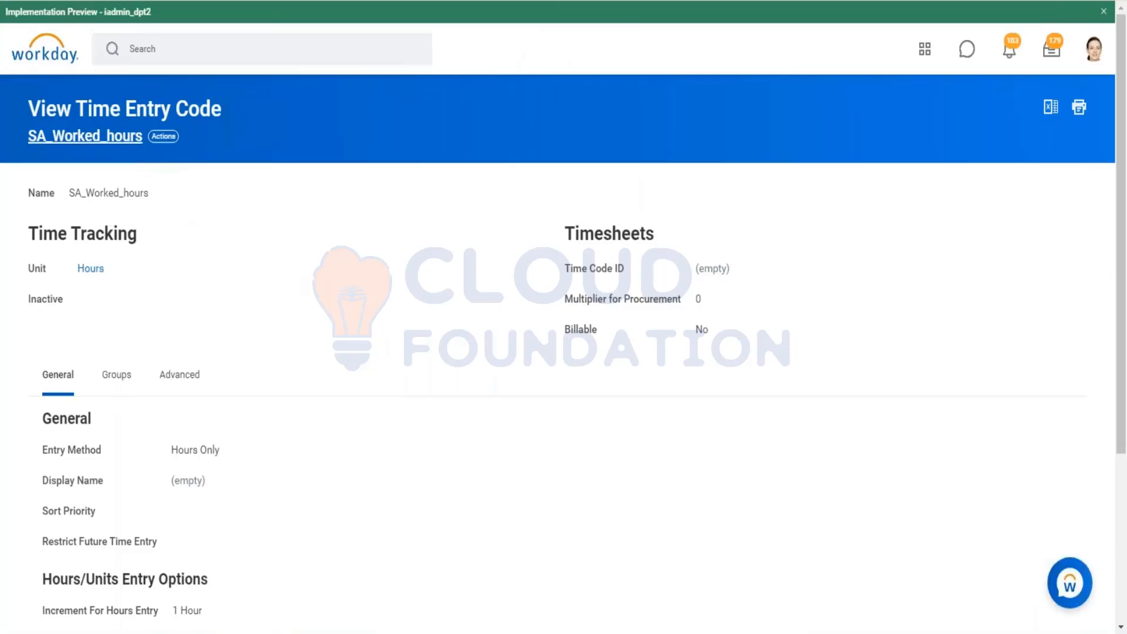
pyautogui.scroll(-3, 471, 389)
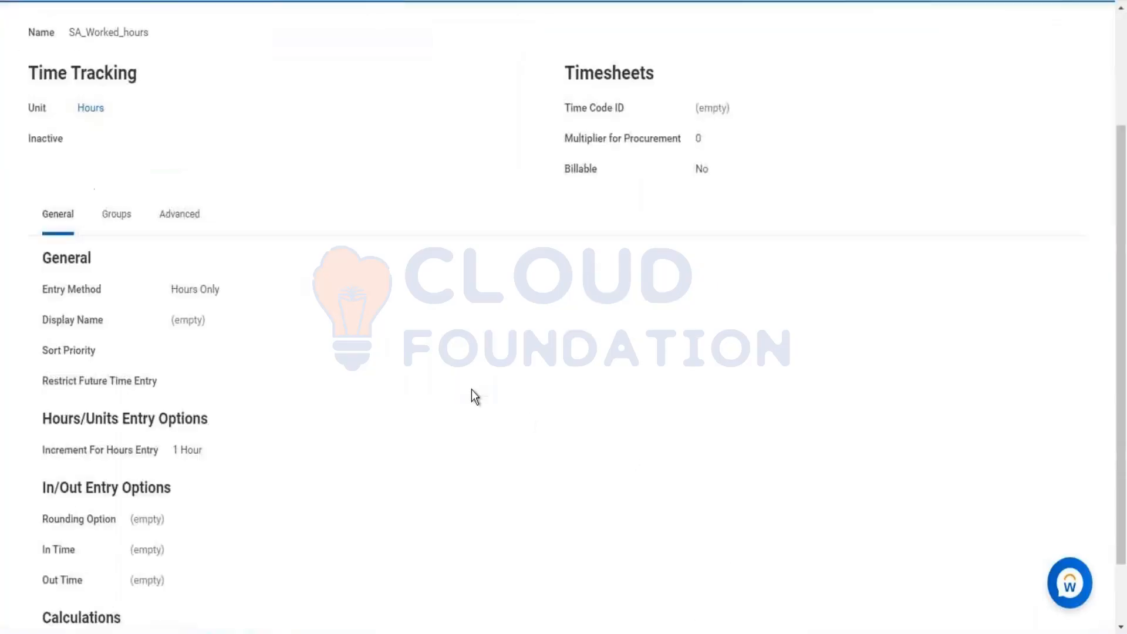
pyautogui.scroll(3, 379, 444)
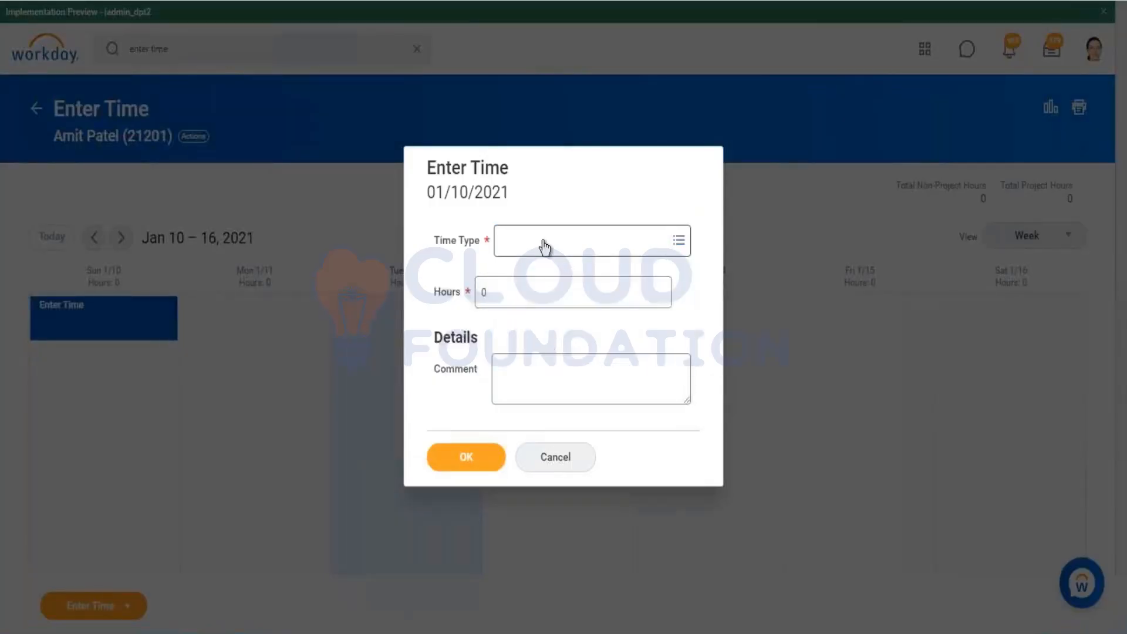
# Step: Enter 9 hours of SA_Worked_hours time for Sunday 01/10/2021
pyautogui.click(544, 241)
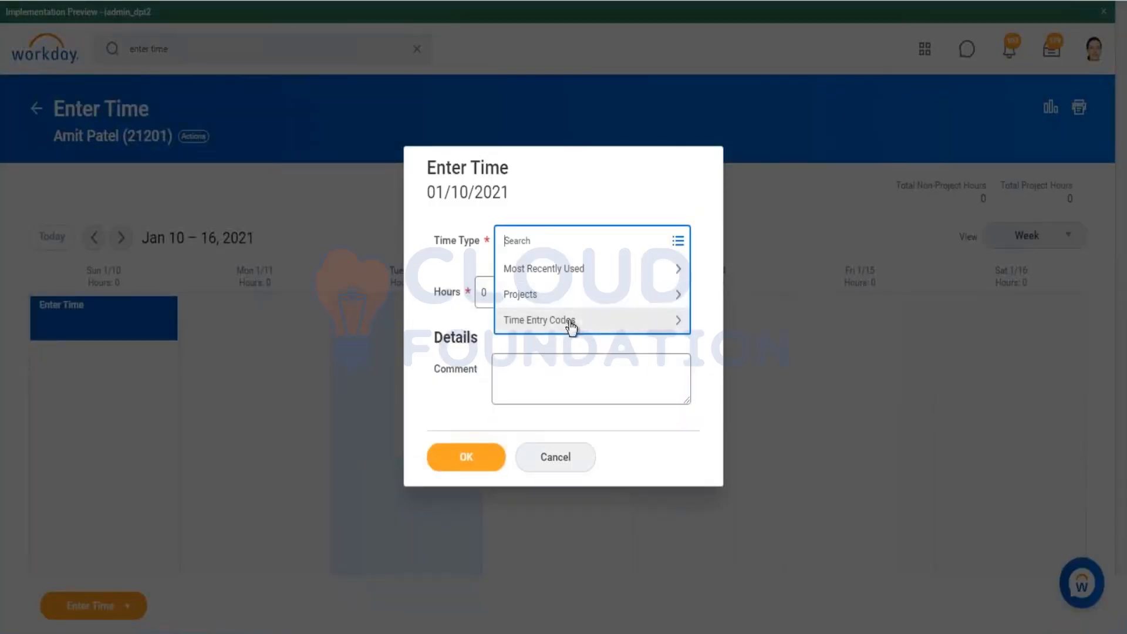
pyautogui.click(571, 324)
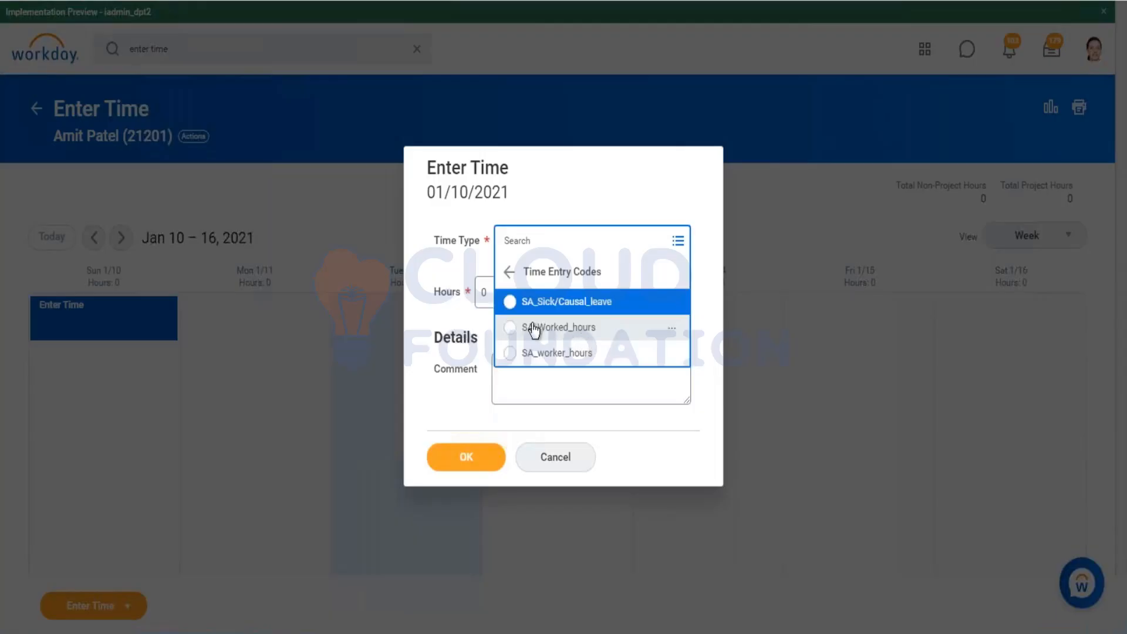
pyautogui.click(533, 328)
pyautogui.click(502, 305)
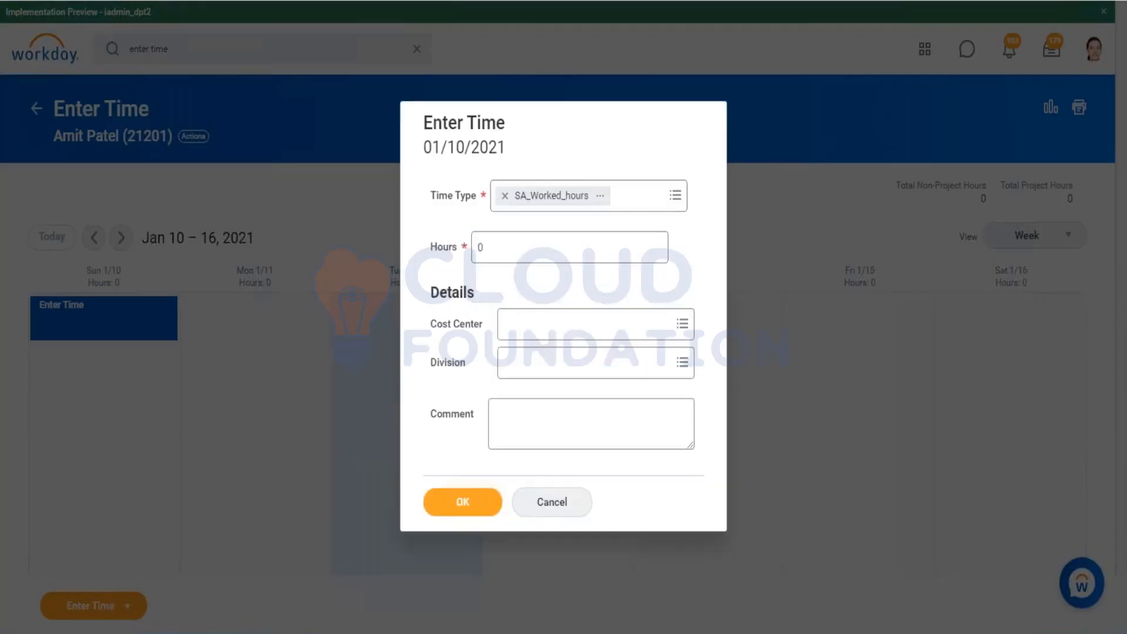
pyautogui.click(507, 246)
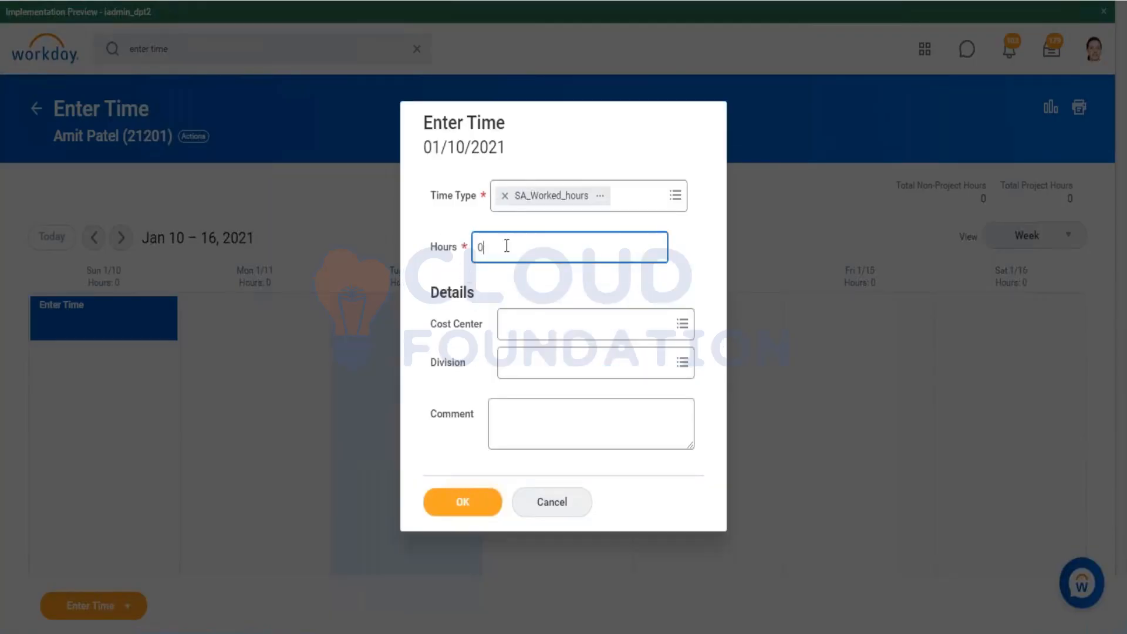
pyautogui.press('BackSpace')
pyautogui.write('9')
pyautogui.click(518, 282)
pyautogui.click(470, 500)
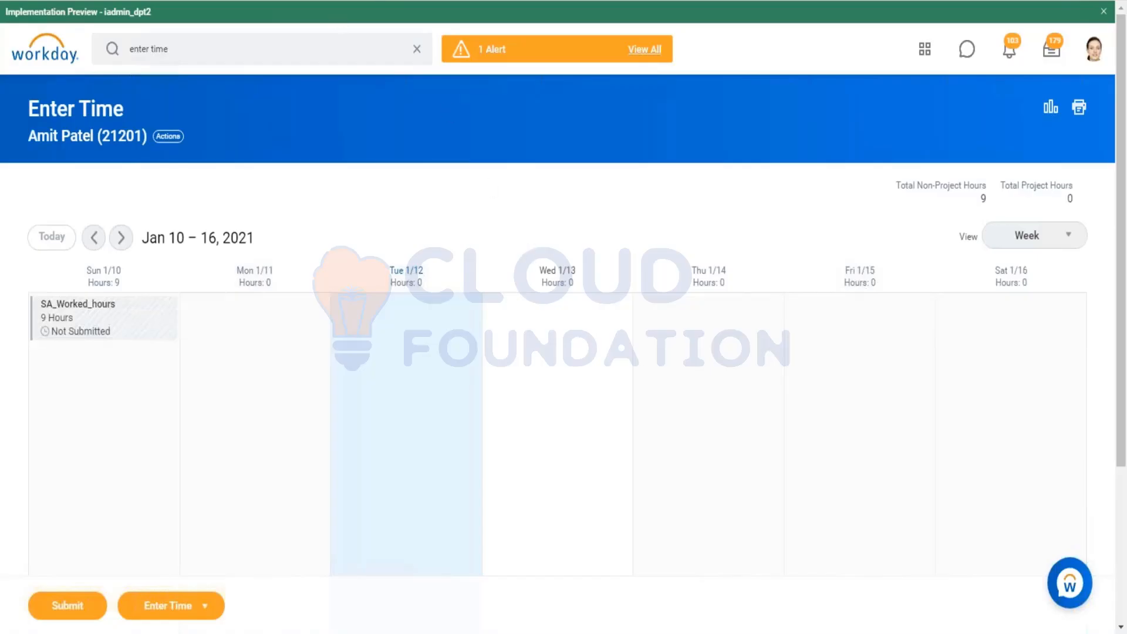
pyautogui.hotkey('ctrl', 'Tab')
pyautogui.rightClick(363, 0)
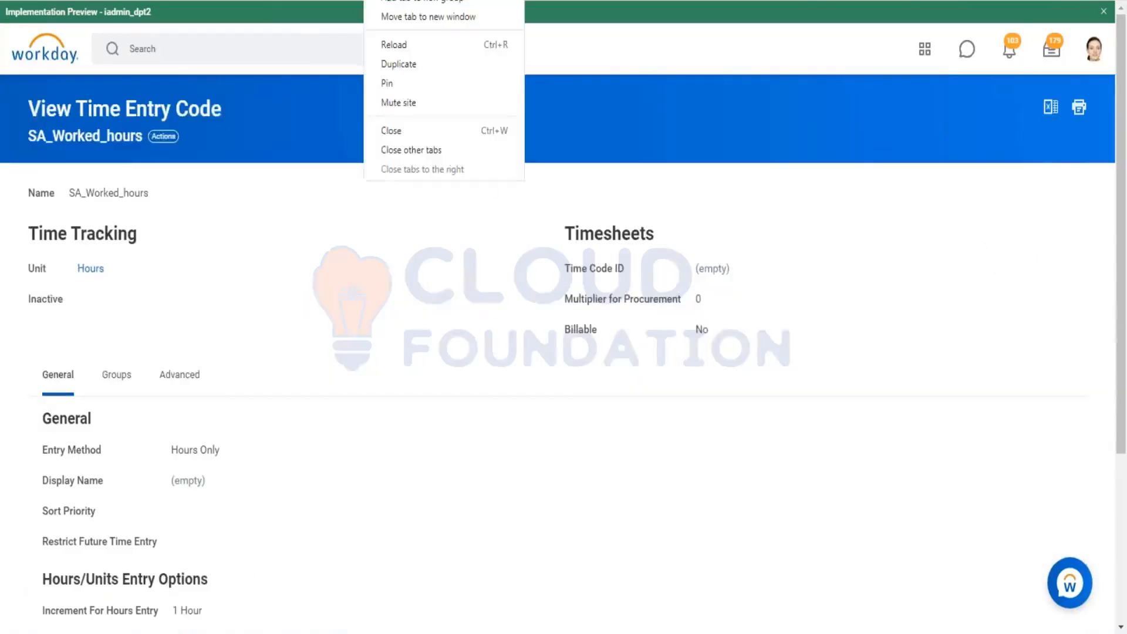
pyautogui.click(387, 0)
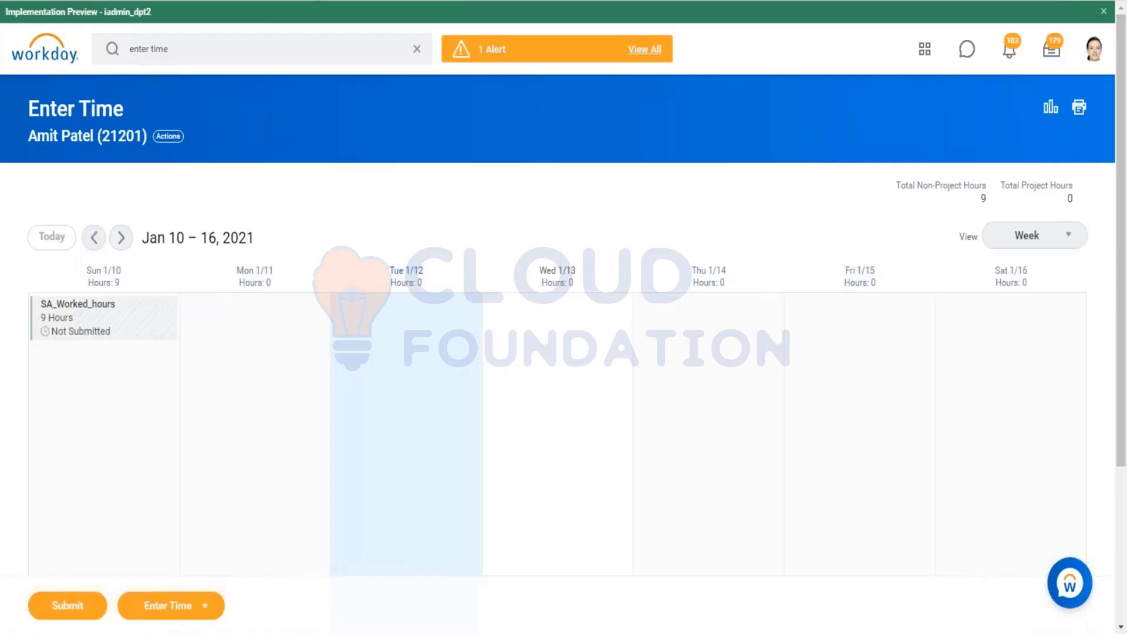
pyautogui.click(256, 318)
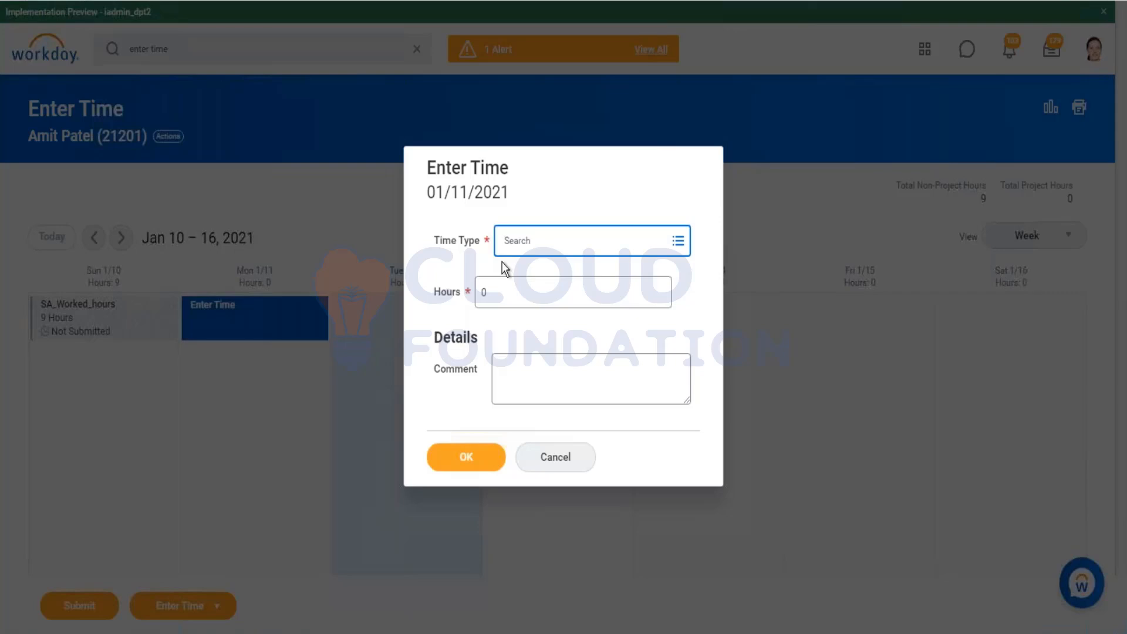
pyautogui.click(552, 249)
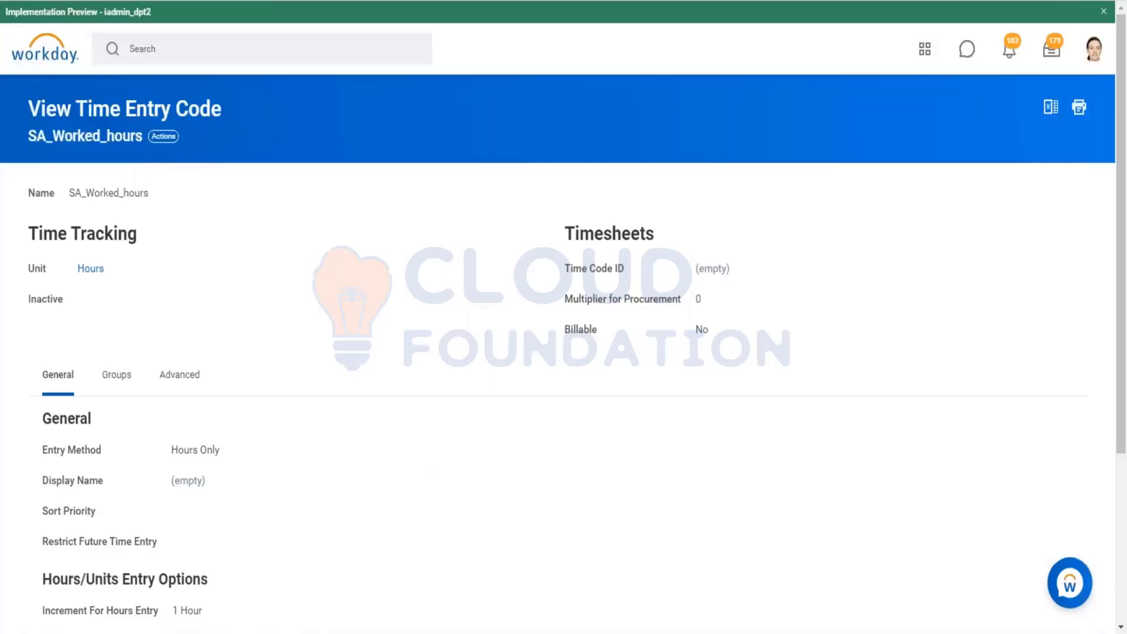
pyautogui.click(202, 38)
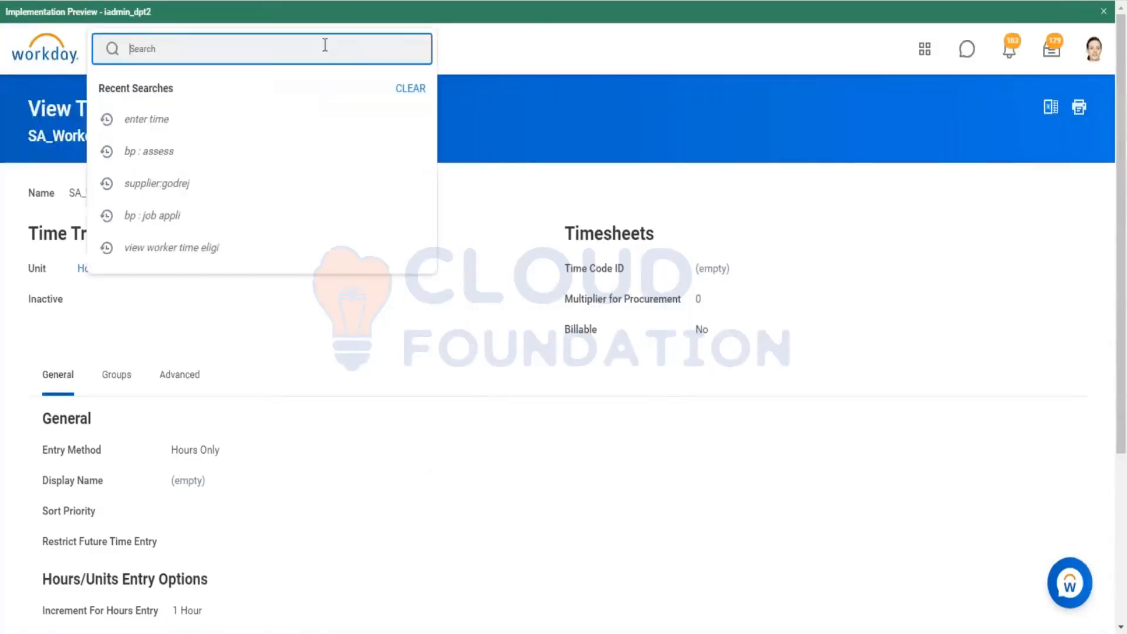
pyautogui.rightClick(354, 1)
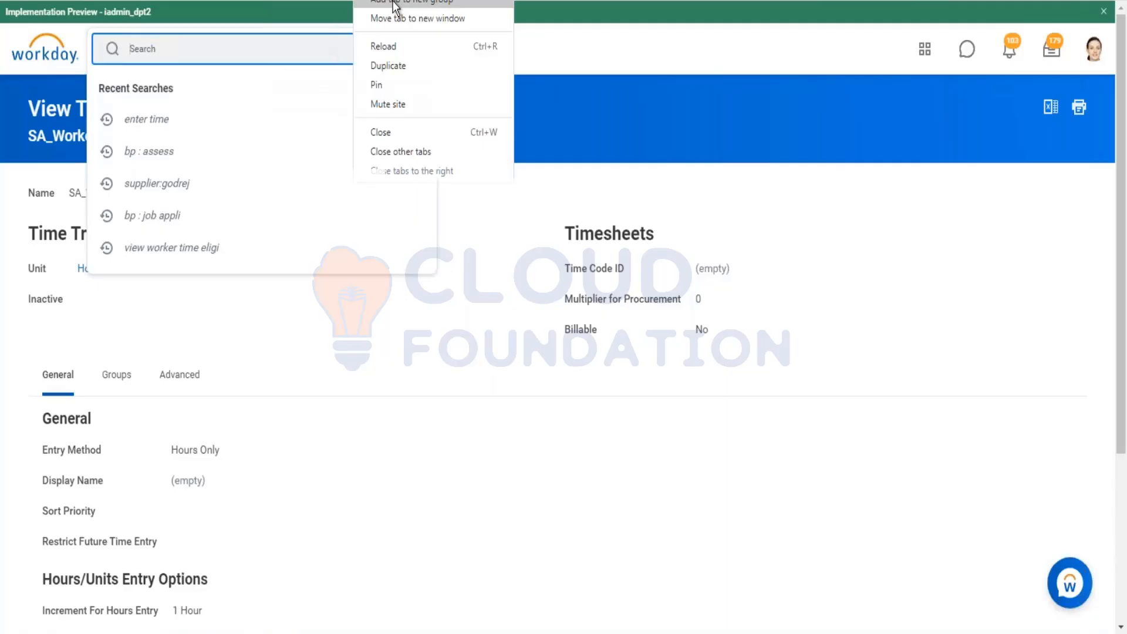
pyautogui.click(395, 3)
pyautogui.click(594, 97)
pyautogui.click(594, 103)
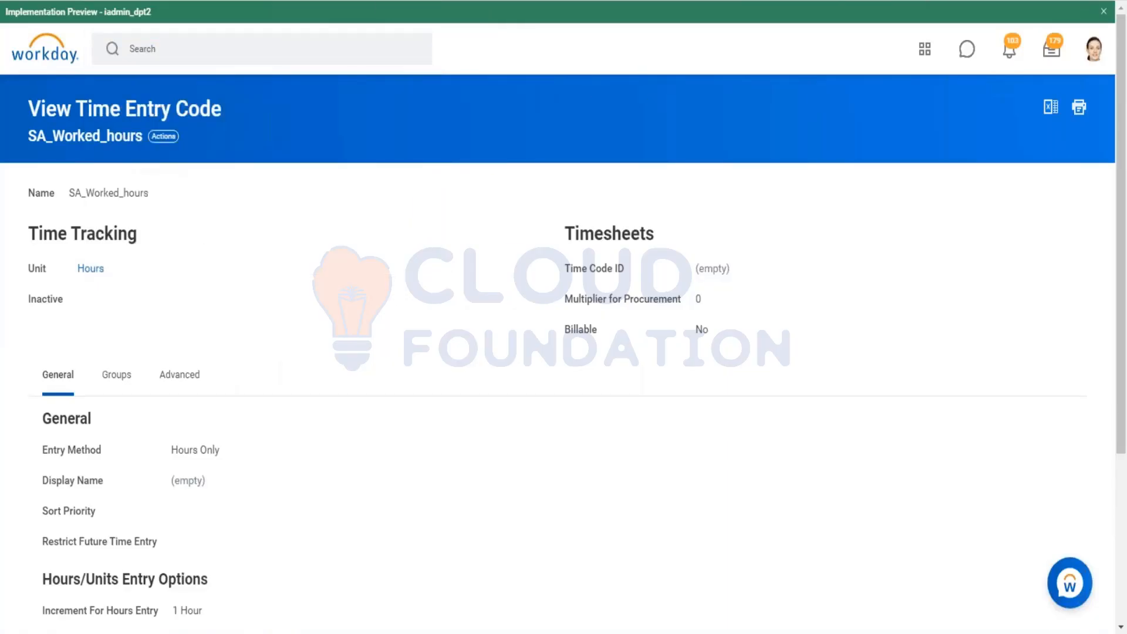
# Step: Move the time entry code tab to a new window and open the Create Time Entry Code task
pyautogui.rightClick(510, 0)
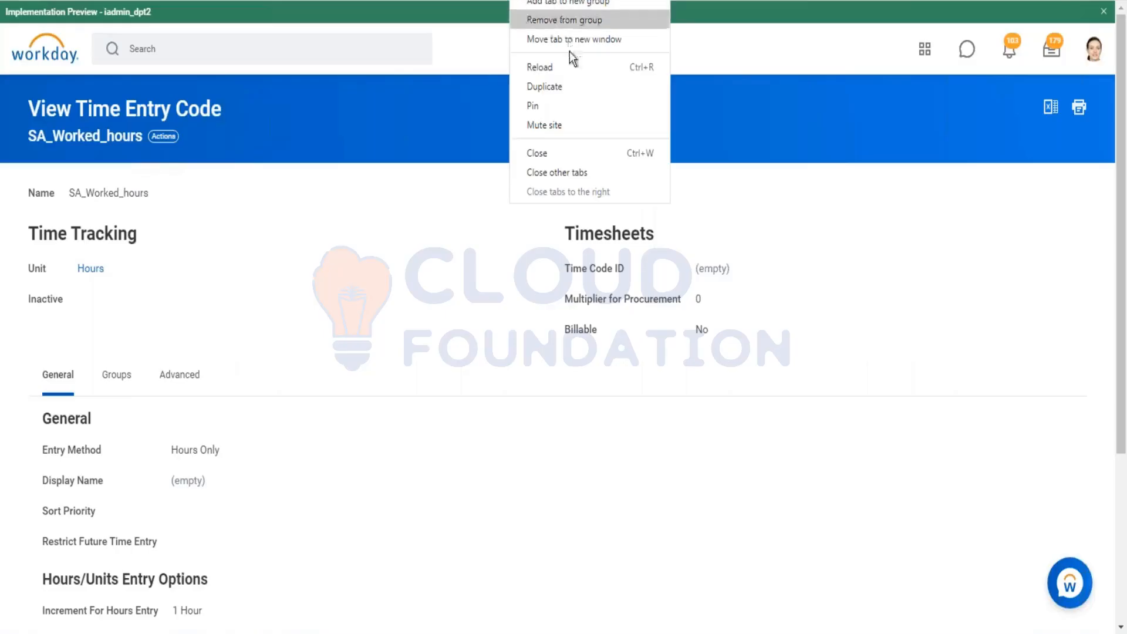
pyautogui.click(574, 82)
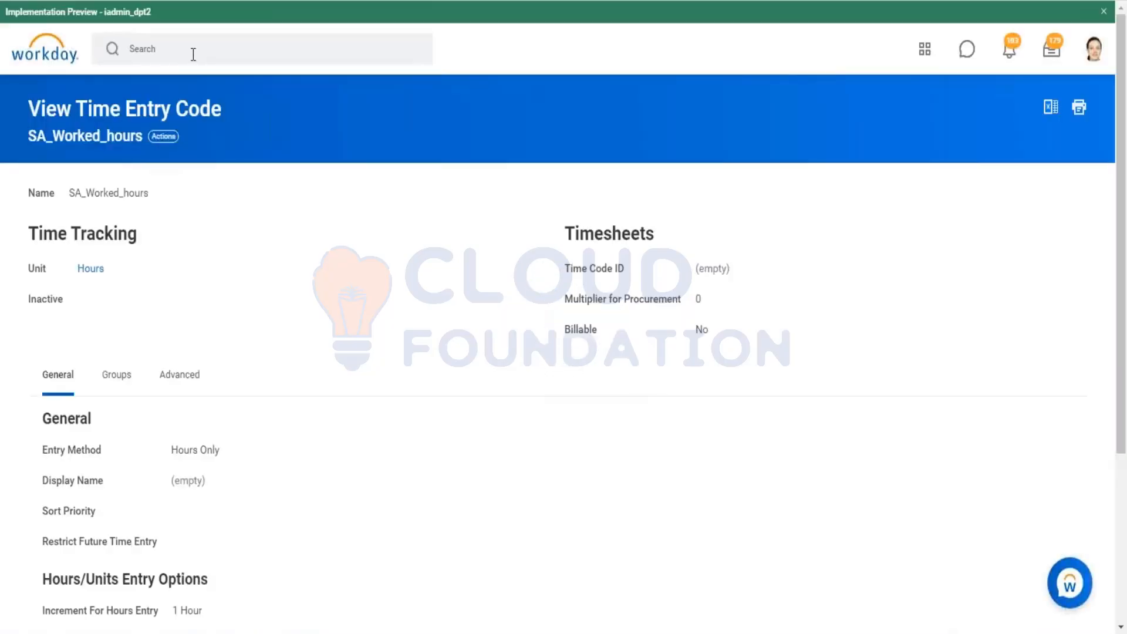
pyautogui.click(189, 51)
pyautogui.write('create ')
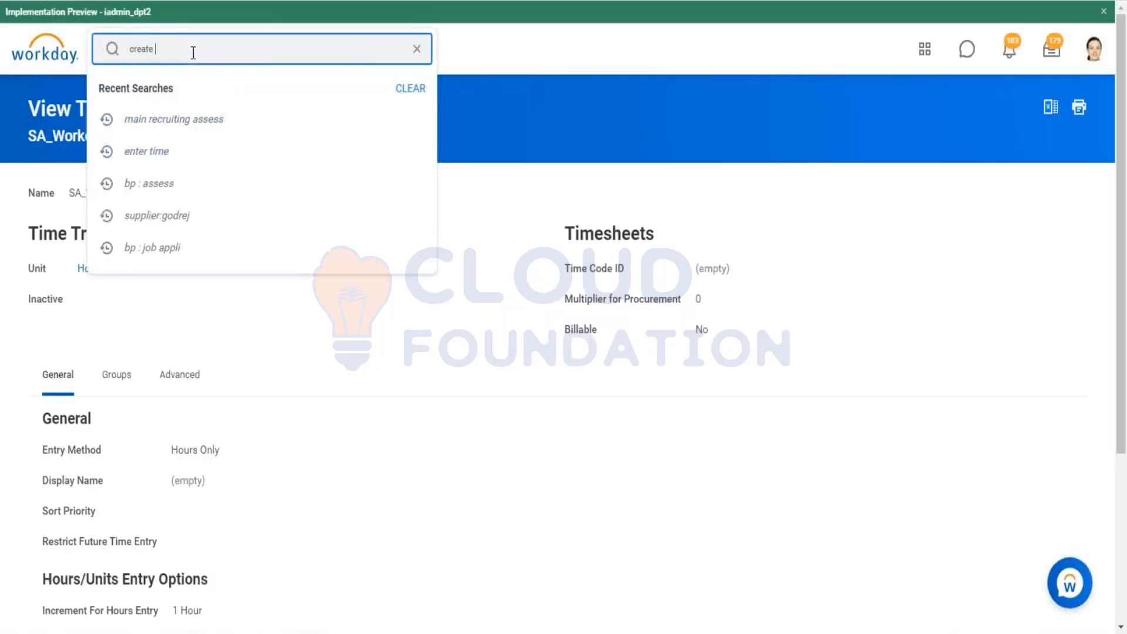
pyautogui.write('time entry')
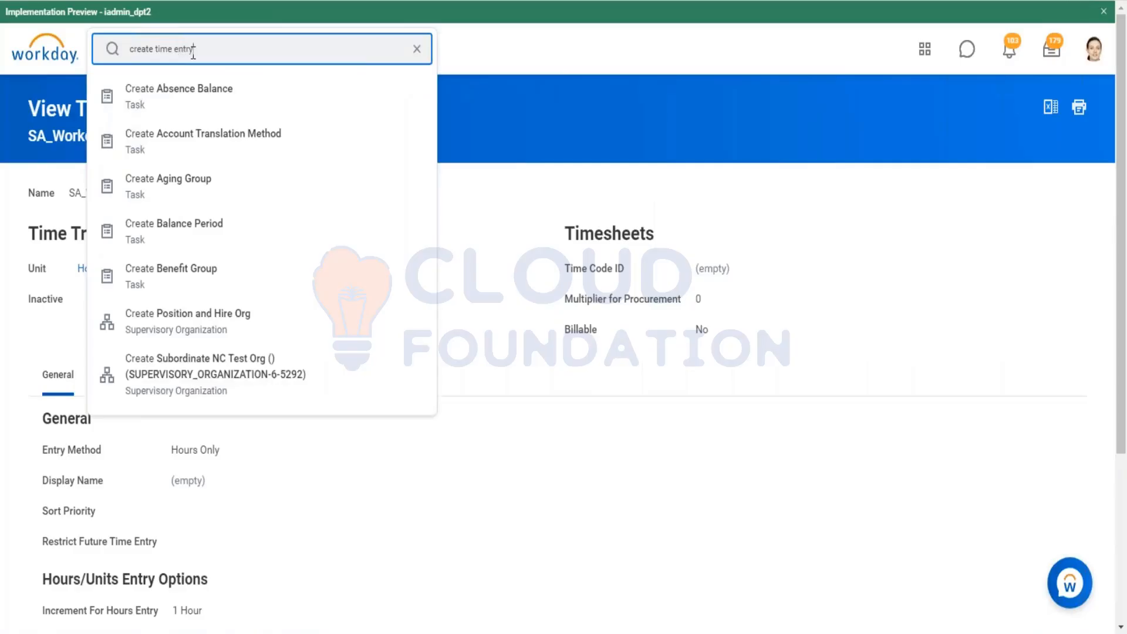
pyautogui.write(' code')
pyautogui.press('Return')
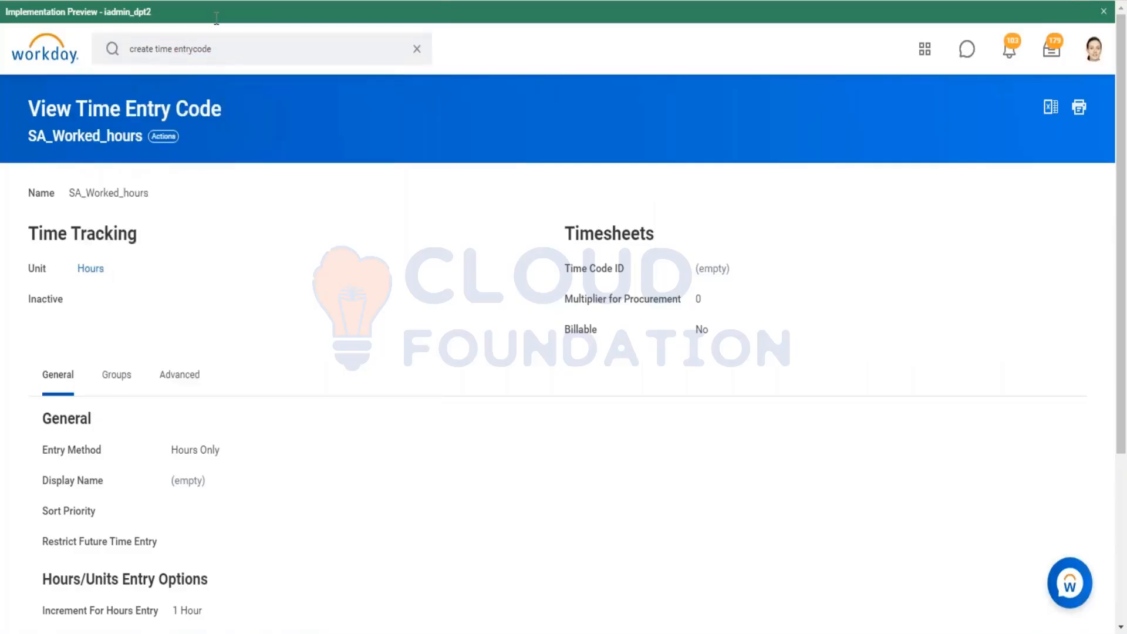
pyautogui.click(192, 49)
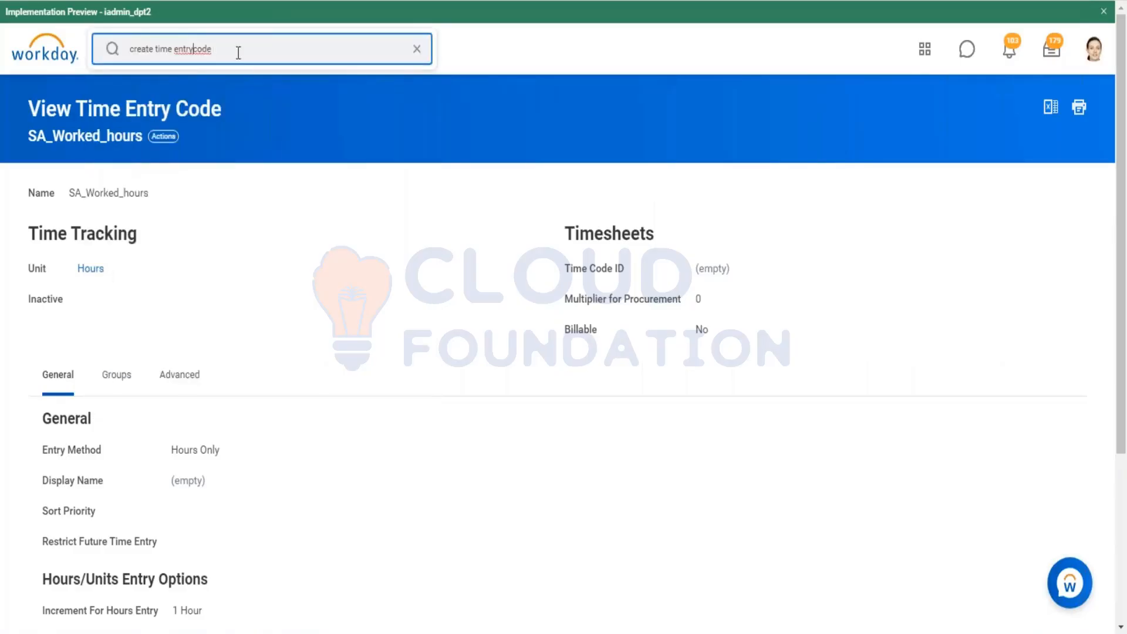
pyautogui.write('b')
pyautogui.press('Return')
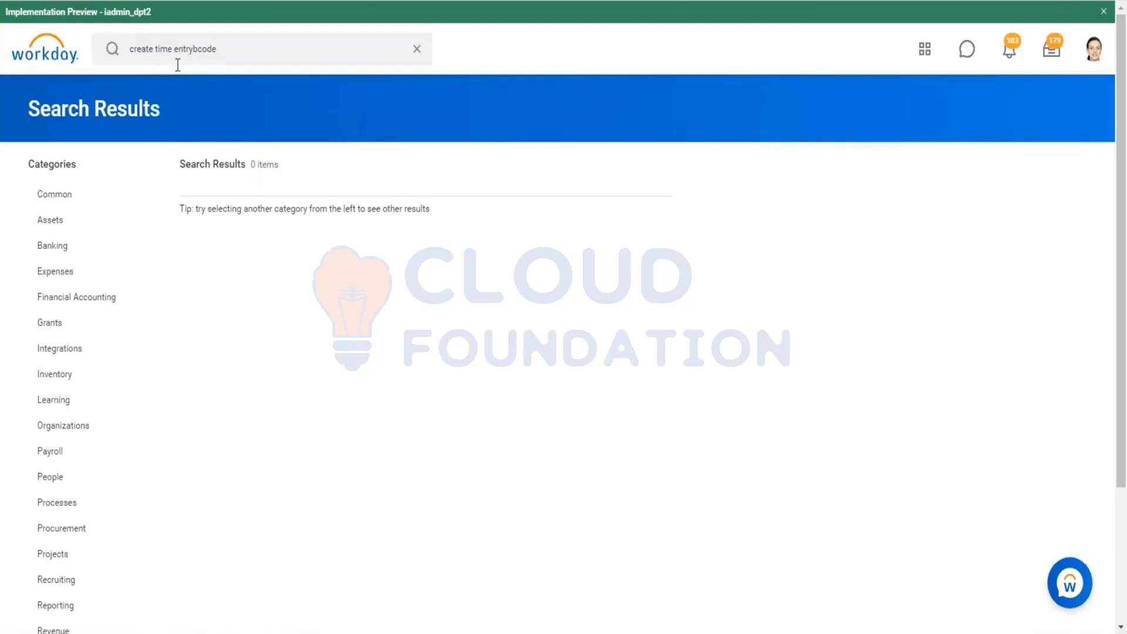
pyautogui.moveTo(197, 48); pyautogui.dragTo(202, 47)
pyautogui.write('b')
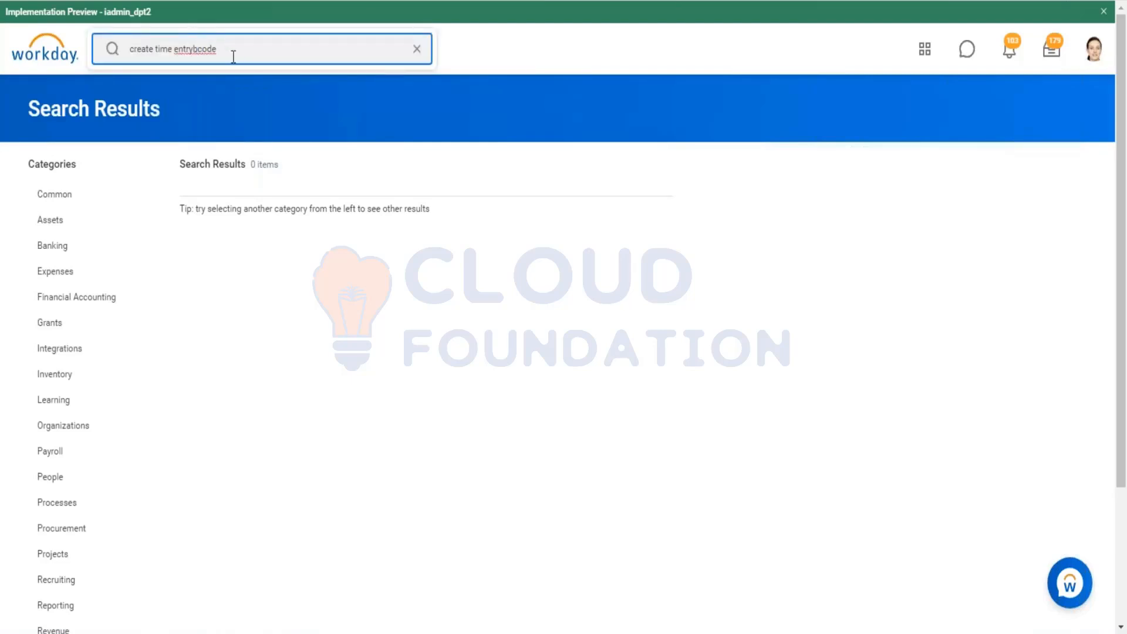
pyautogui.press('BackSpace')
pyautogui.press('Return')
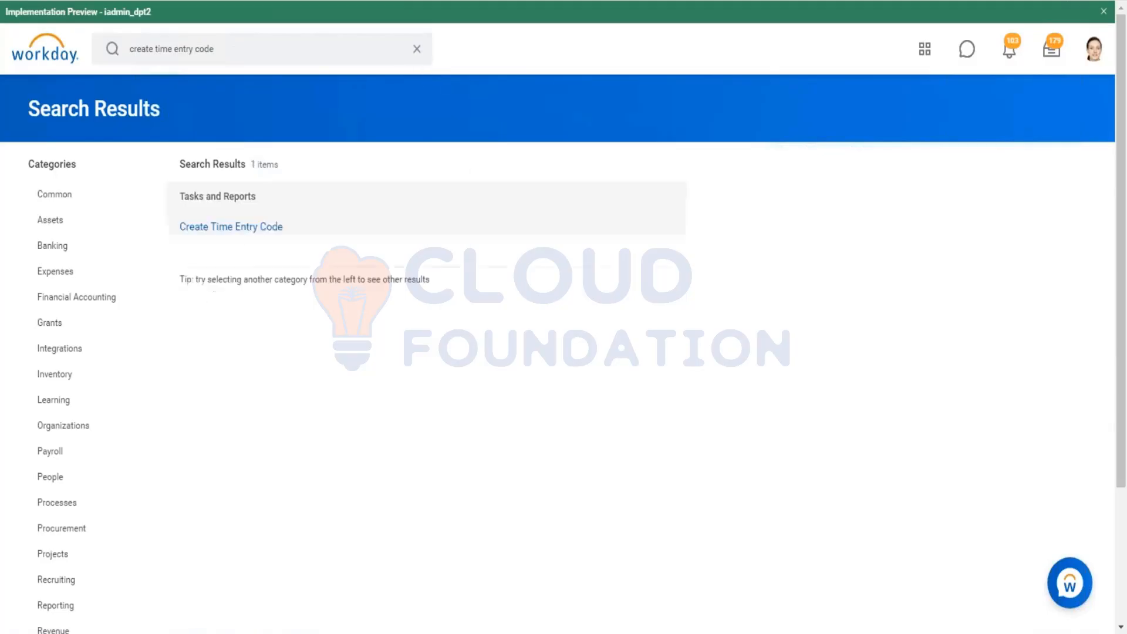
pyautogui.click(249, 230)
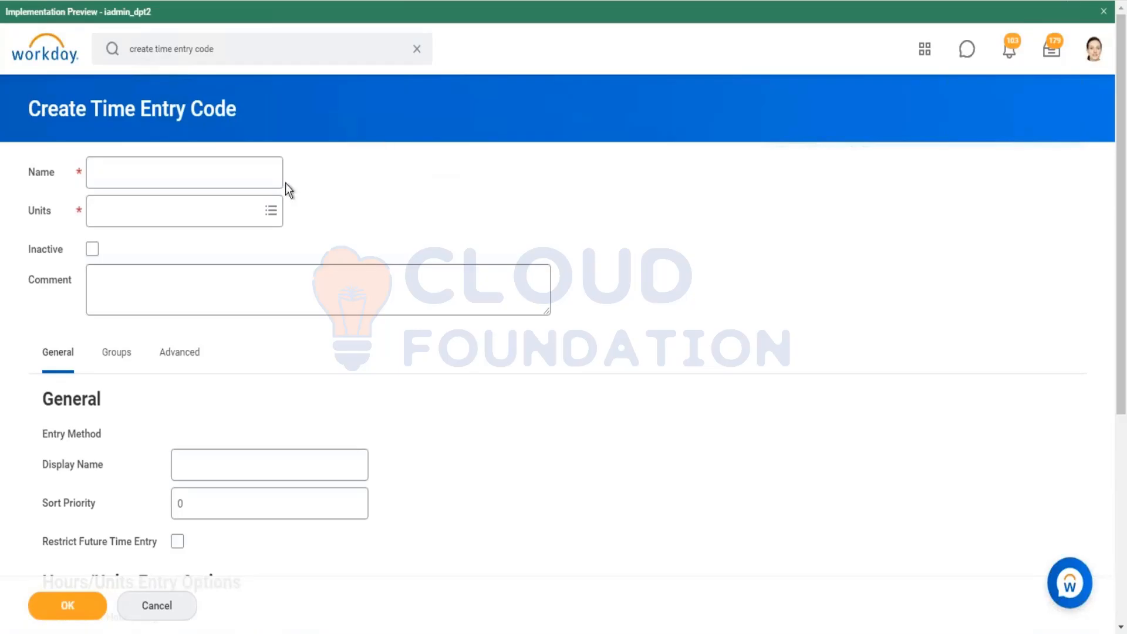
# Step: Name the new time entry code RP_Regular
pyautogui.click(247, 176)
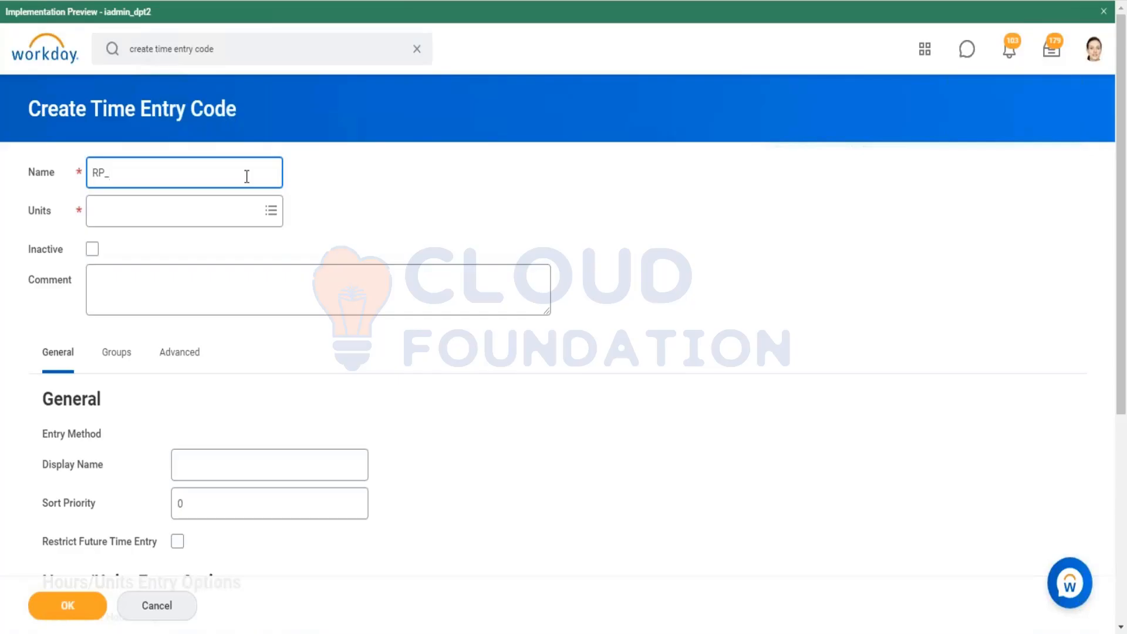
pyautogui.write('Regular')
# Step: Set the code's units to Kilometer from the other units list
pyautogui.click(240, 209)
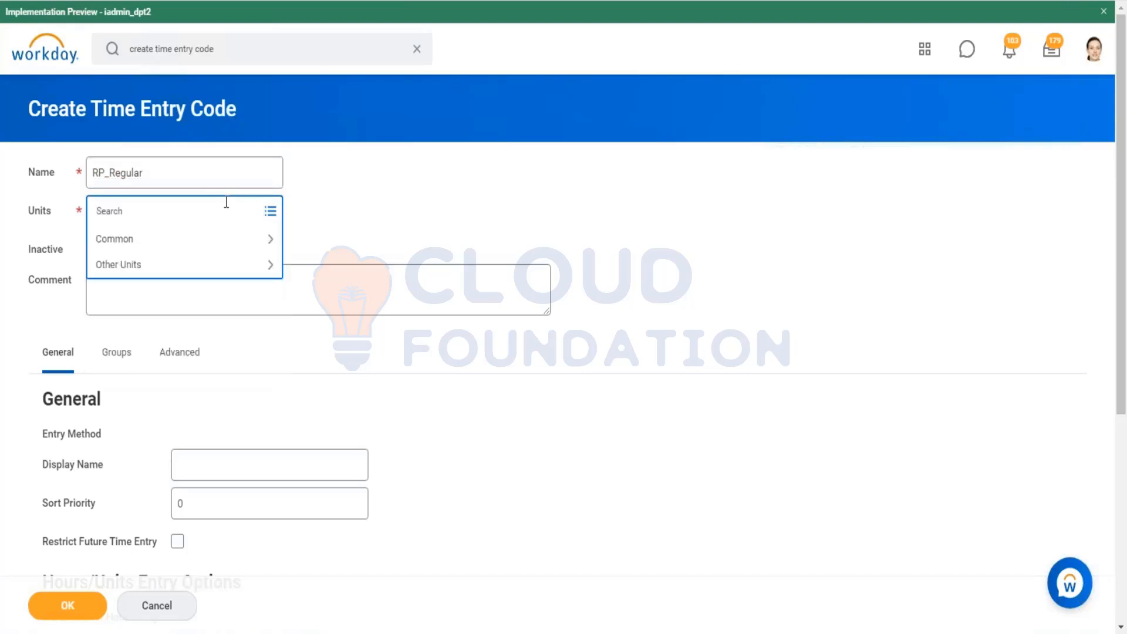
pyautogui.click(172, 239)
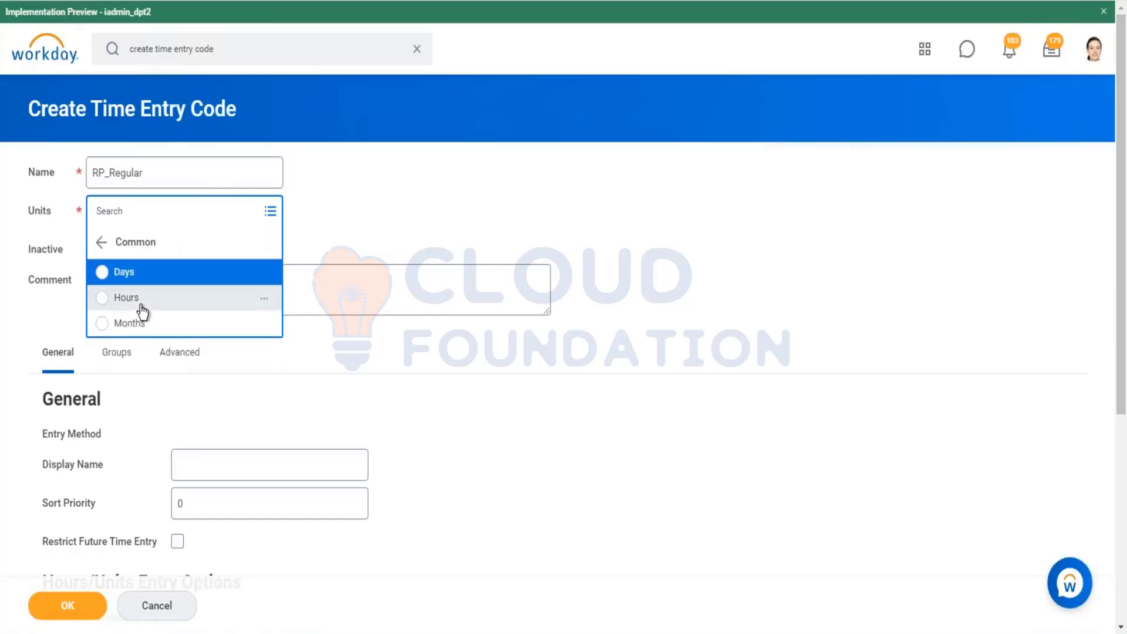
pyautogui.click(105, 245)
pyautogui.click(146, 268)
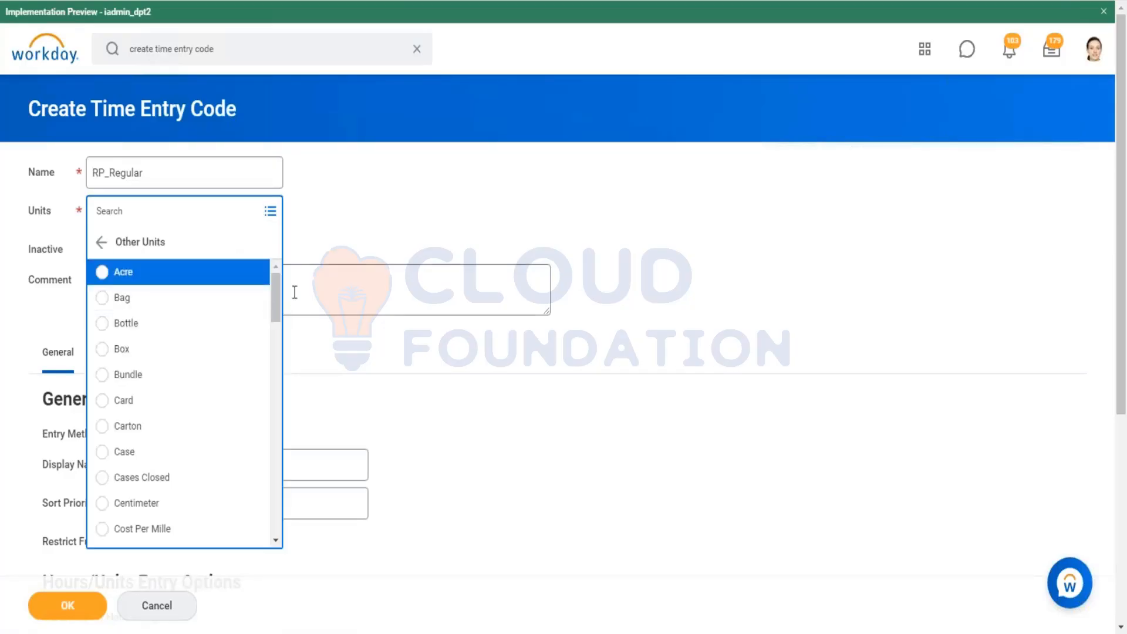
pyautogui.moveTo(277, 297); pyautogui.dragTo(277, 332)
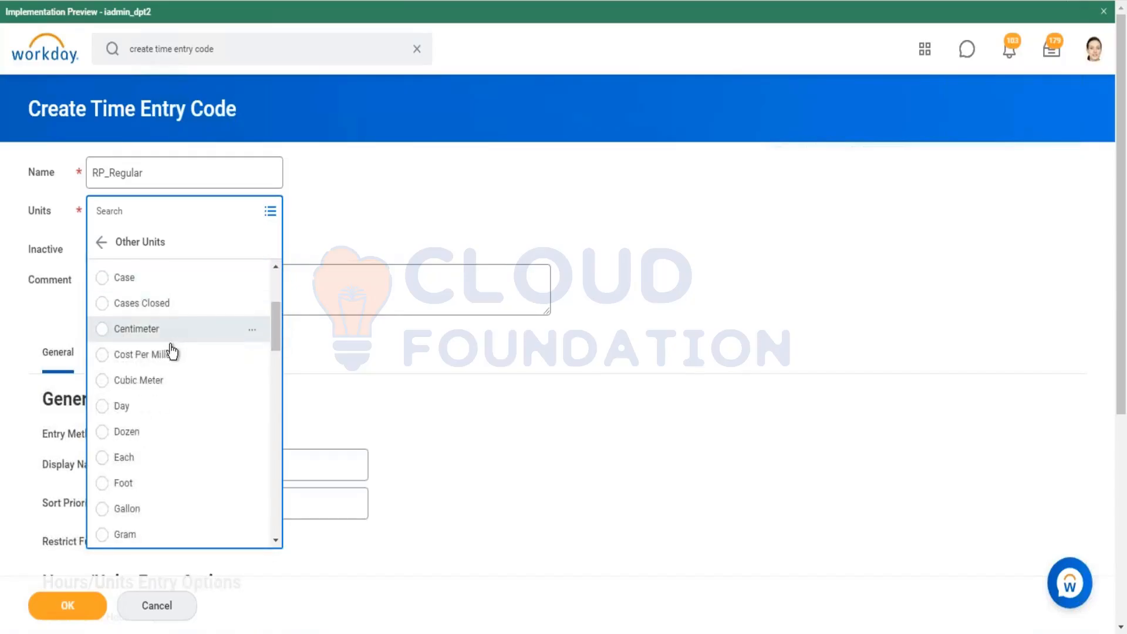
pyautogui.scroll(-5, 171, 352)
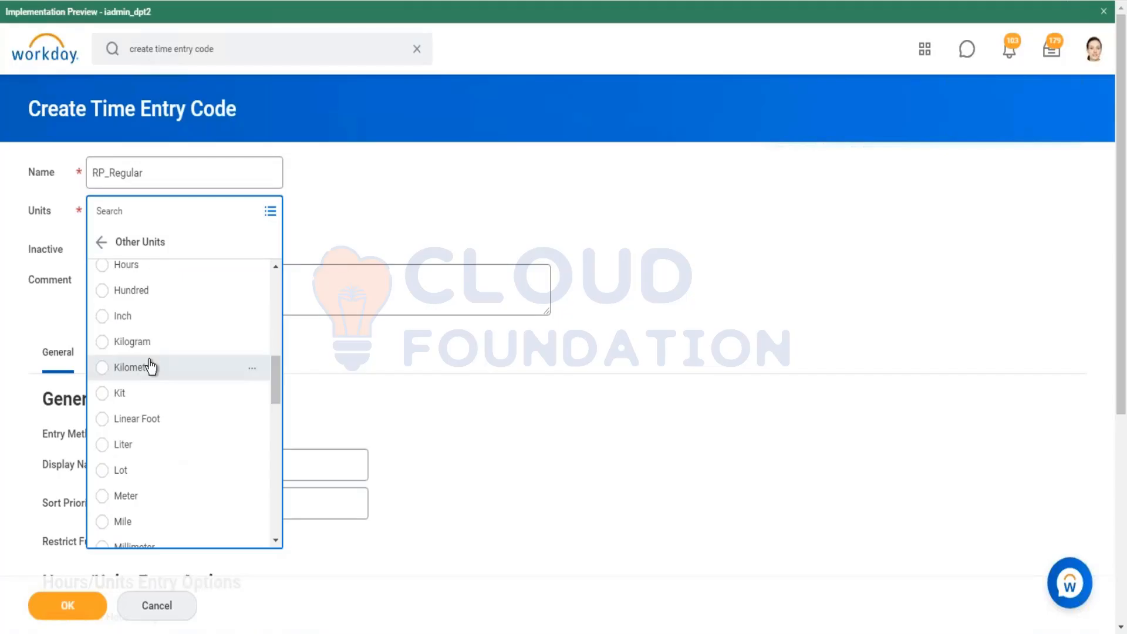
pyautogui.click(150, 367)
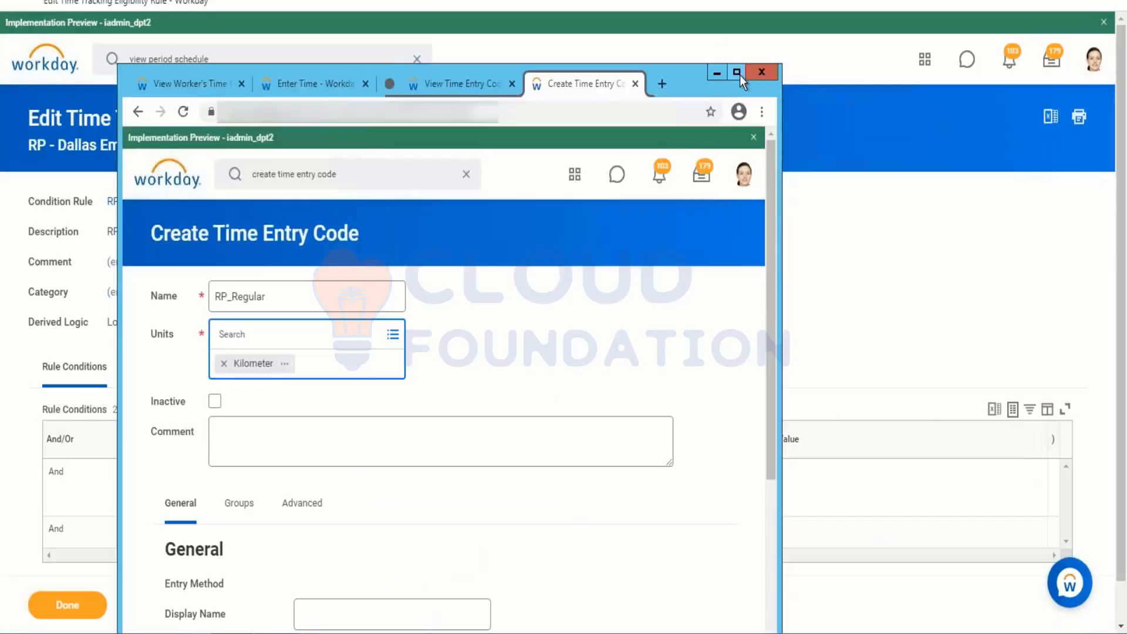
# Step: Maximize the window and set the code's units to Hours
pyautogui.click(738, 75)
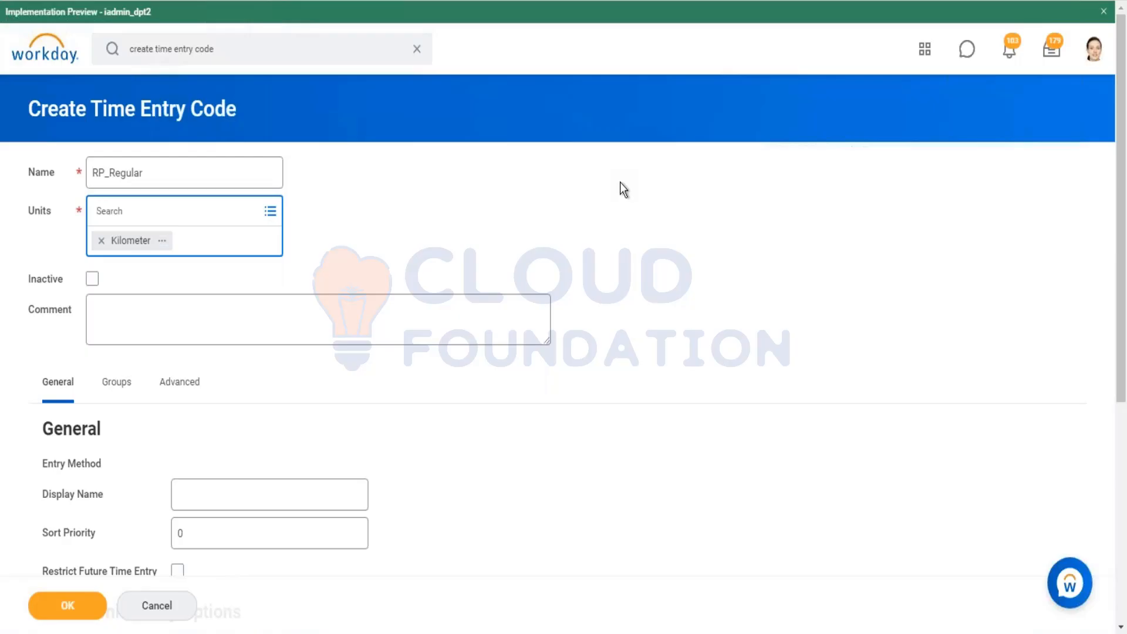
pyautogui.click(269, 214)
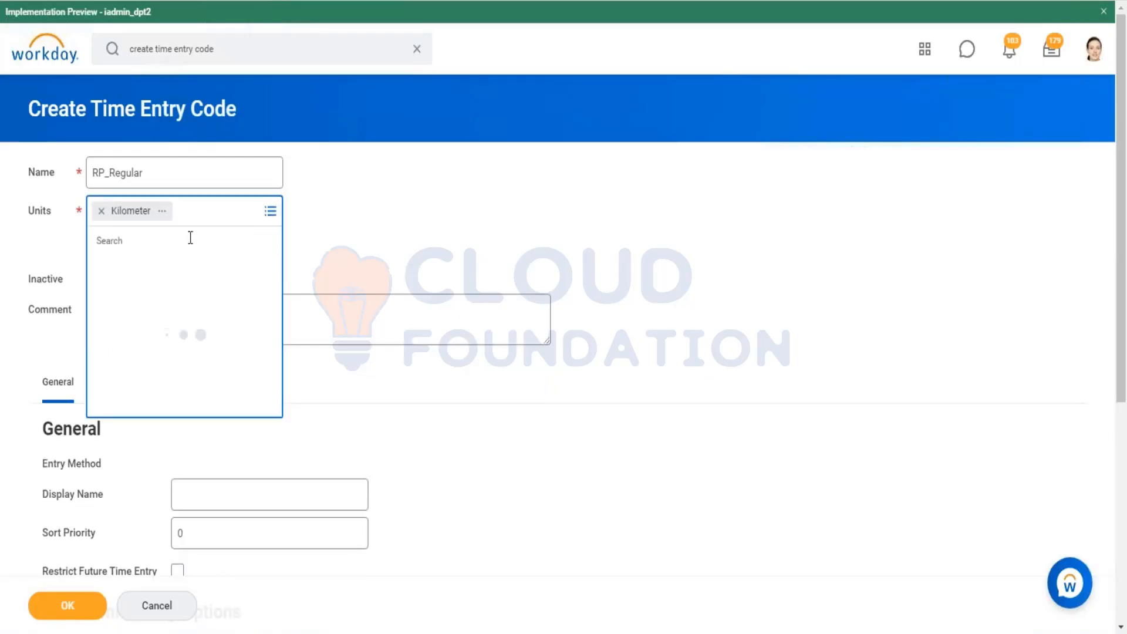
pyautogui.click(171, 276)
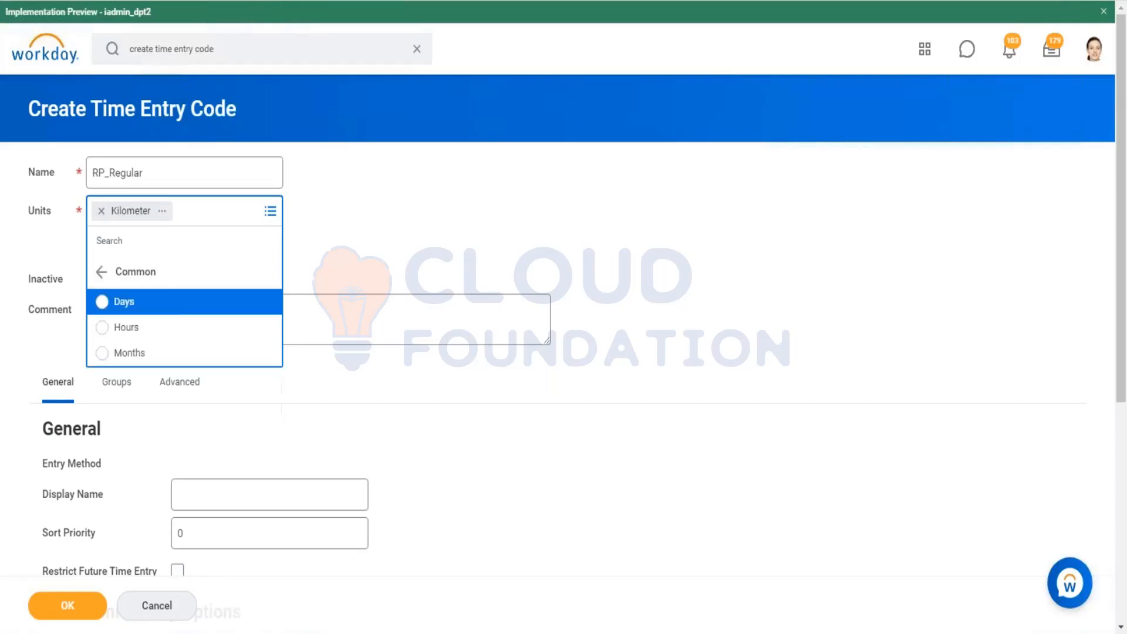
pyautogui.click(163, 327)
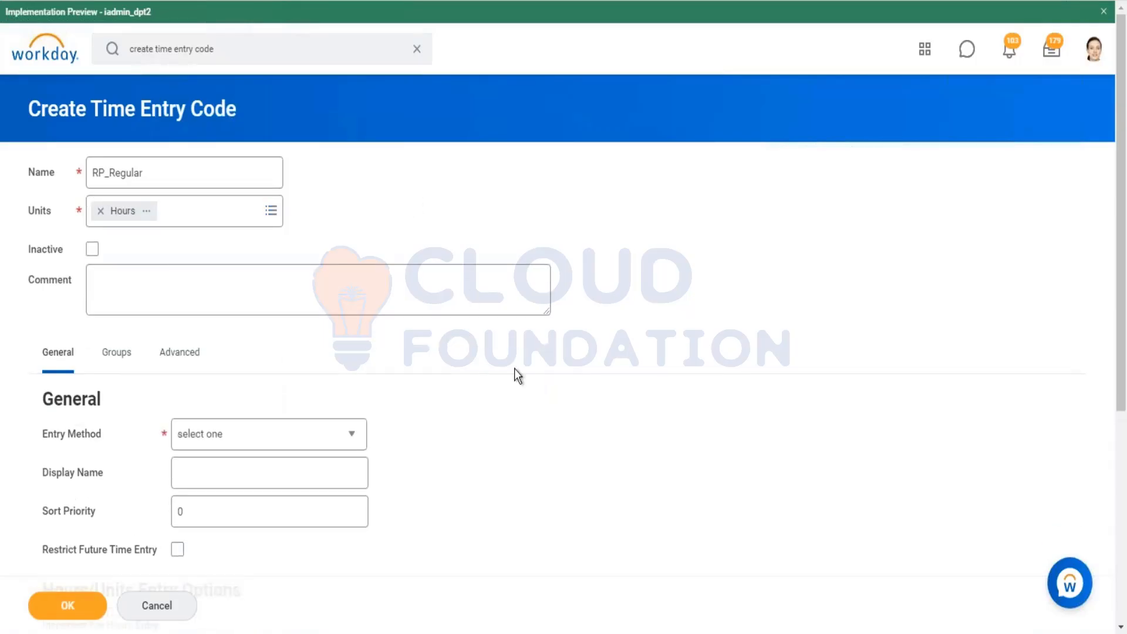
# Step: Set the entry method to Hours Only and the display name to Regular Hours
pyautogui.scroll(-2, 514, 369)
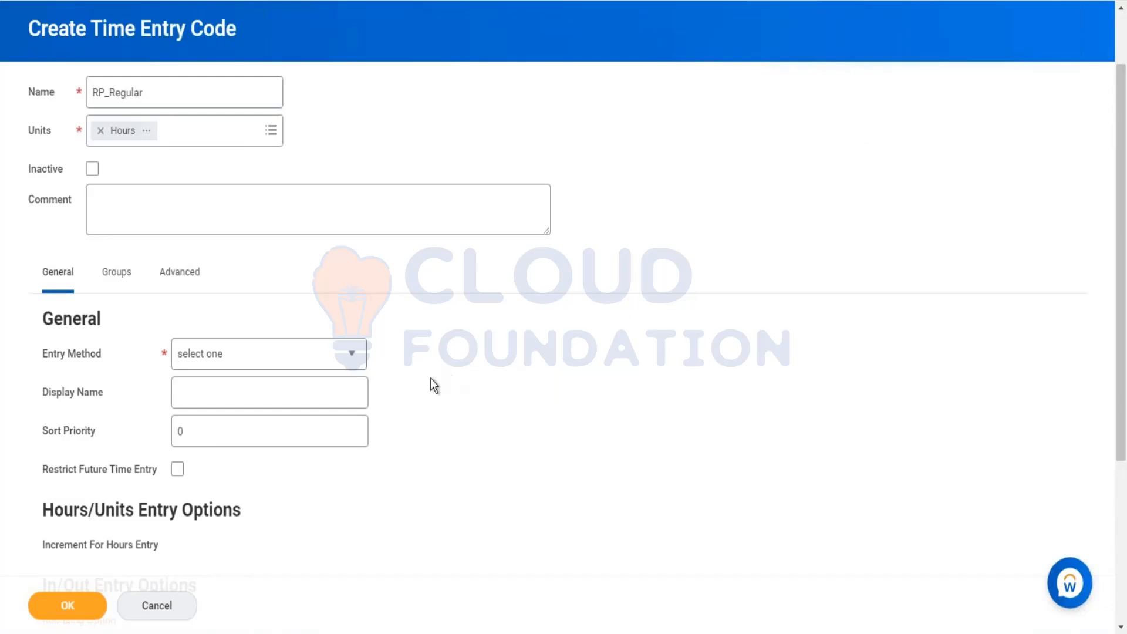
pyautogui.click(342, 363)
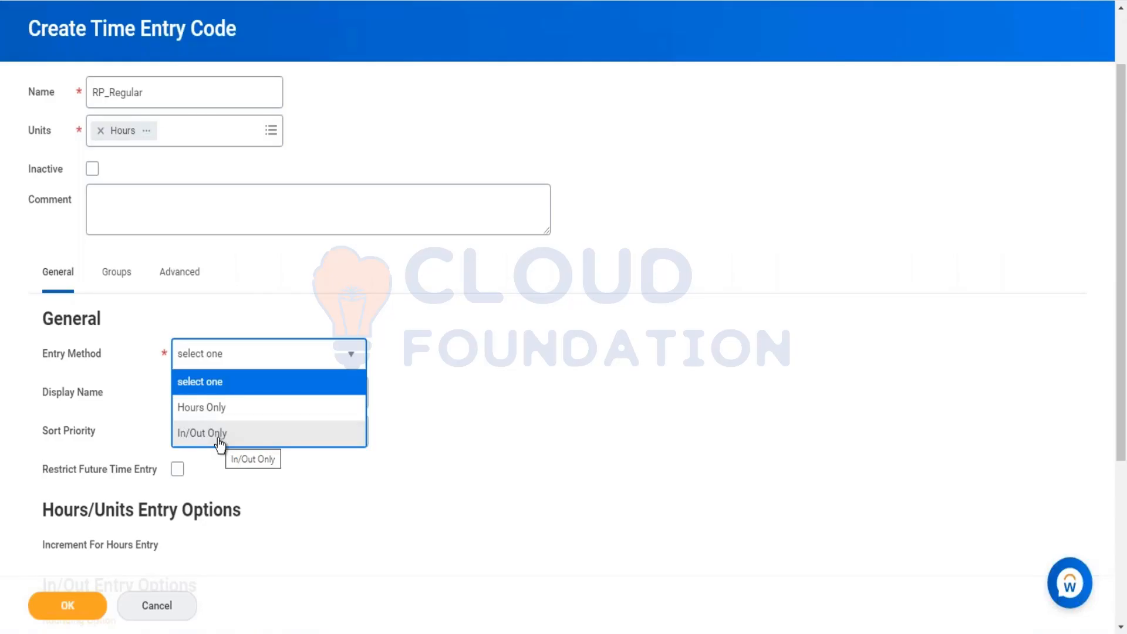
pyautogui.click(233, 413)
pyautogui.click(204, 394)
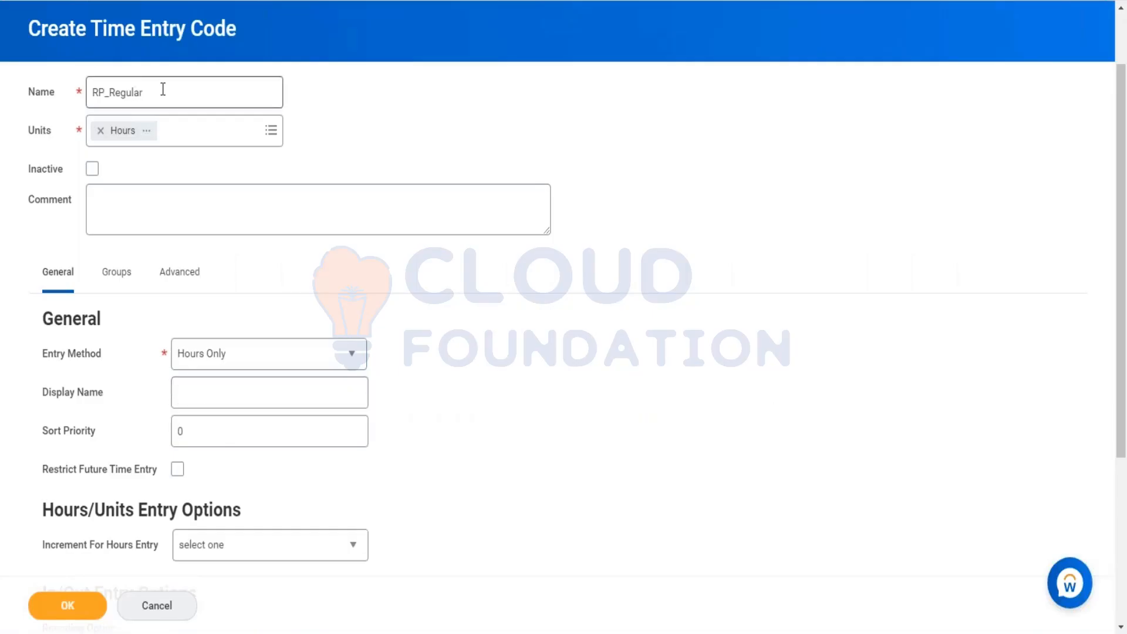
pyautogui.doubleClick(127, 92)
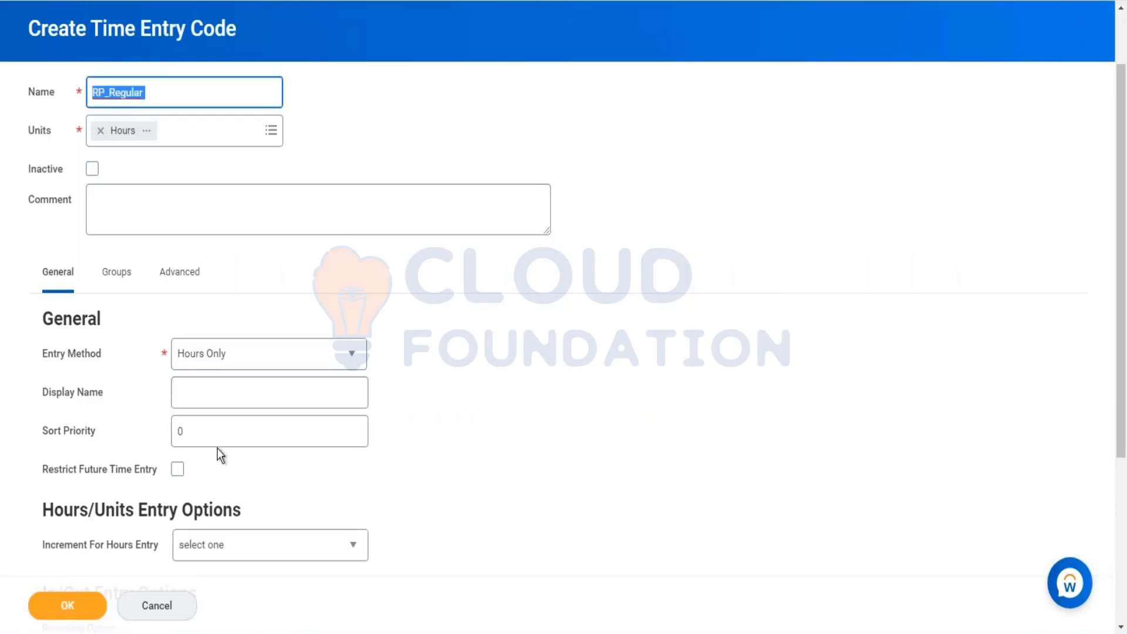
pyautogui.click(223, 395)
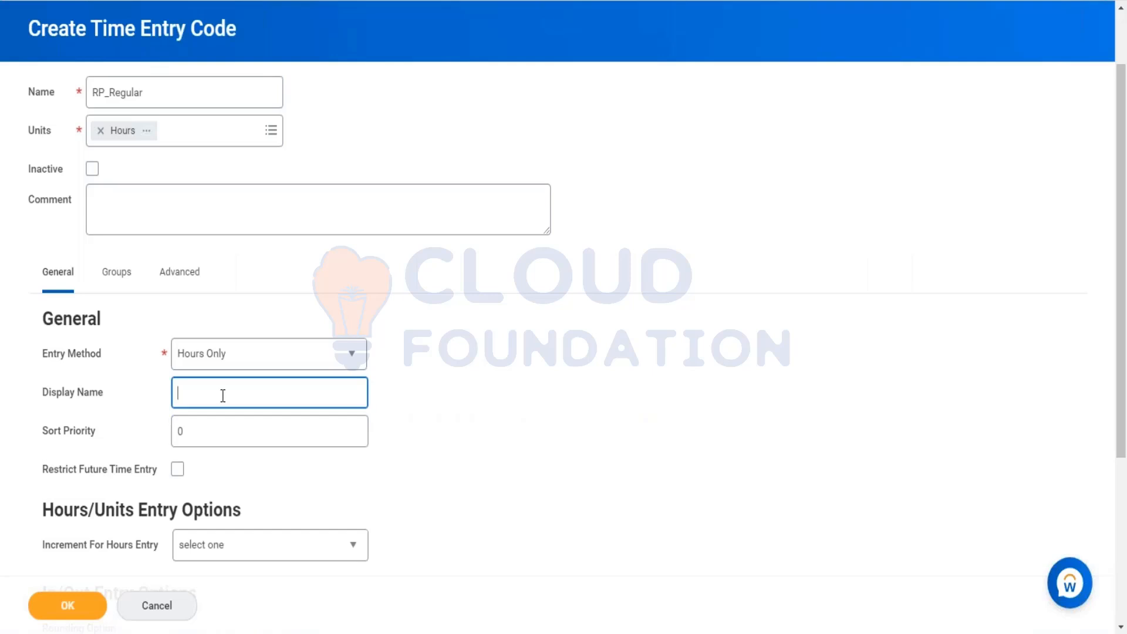
pyautogui.write('Regular Hours')
# Step: Review the time entry codes offered in the Enter Time dialog for 01/11/2021
pyautogui.click(221, 428)
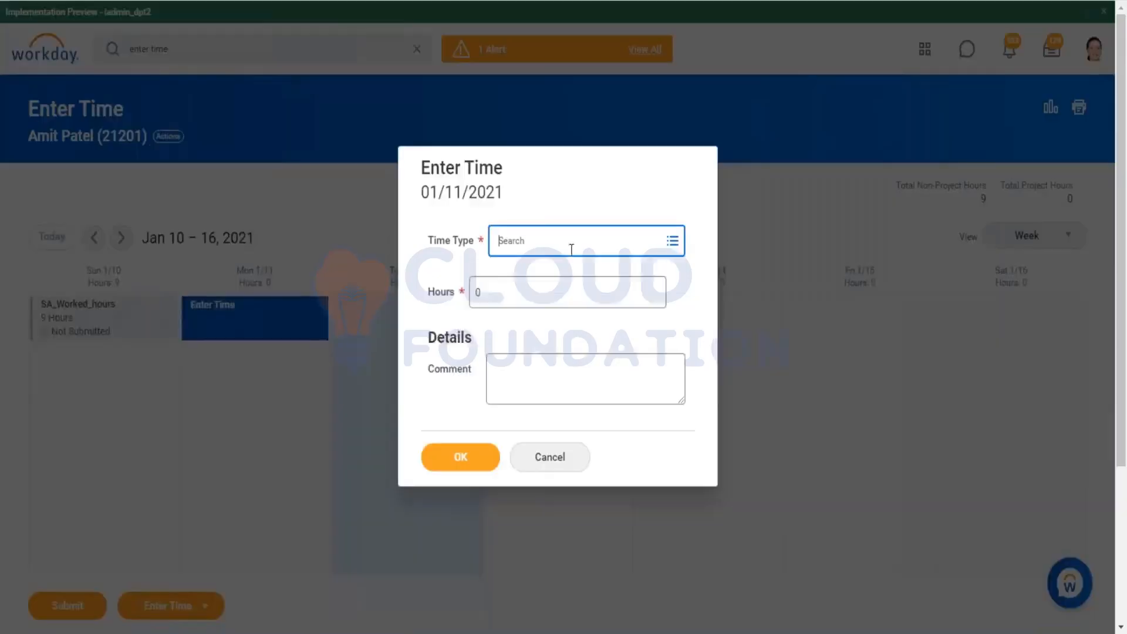
pyautogui.click(672, 242)
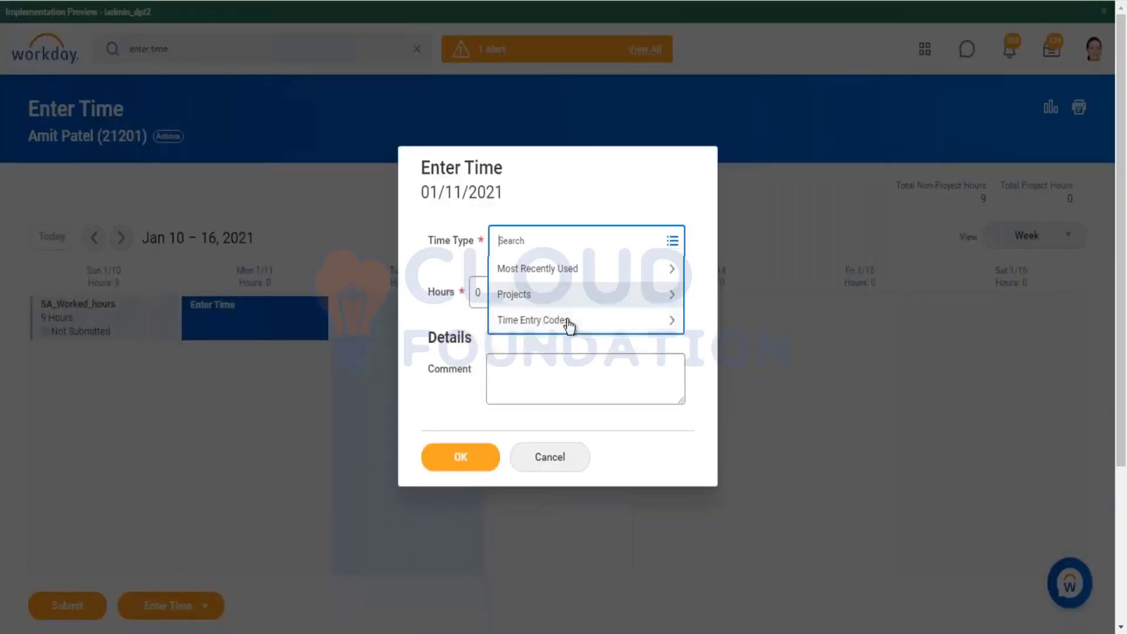
pyautogui.click(568, 322)
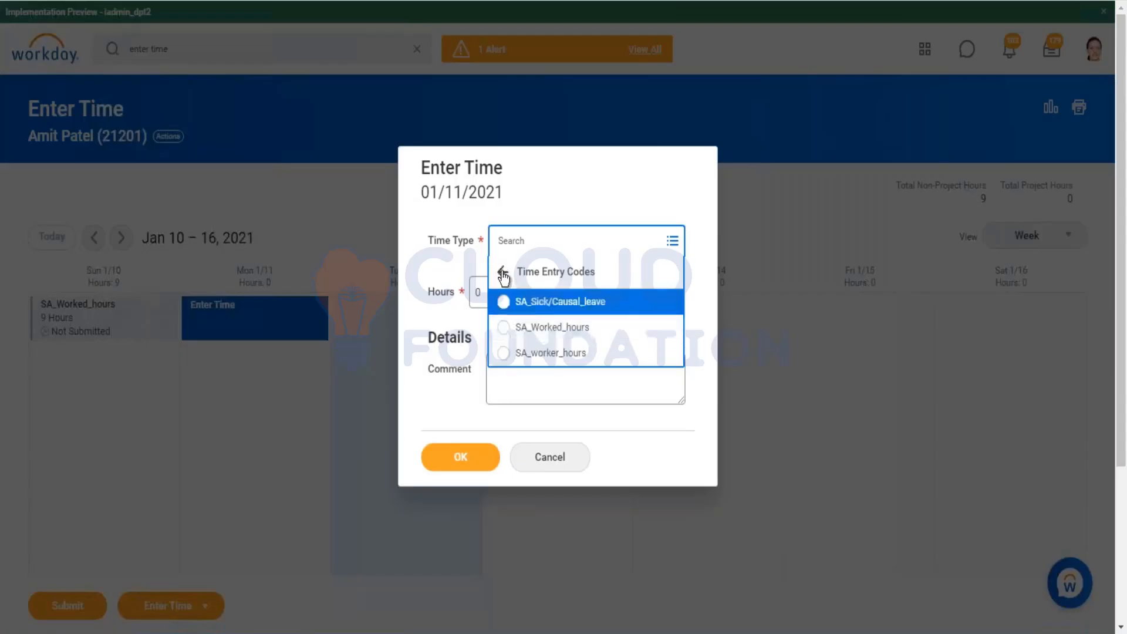
pyautogui.click(502, 272)
pyautogui.click(555, 322)
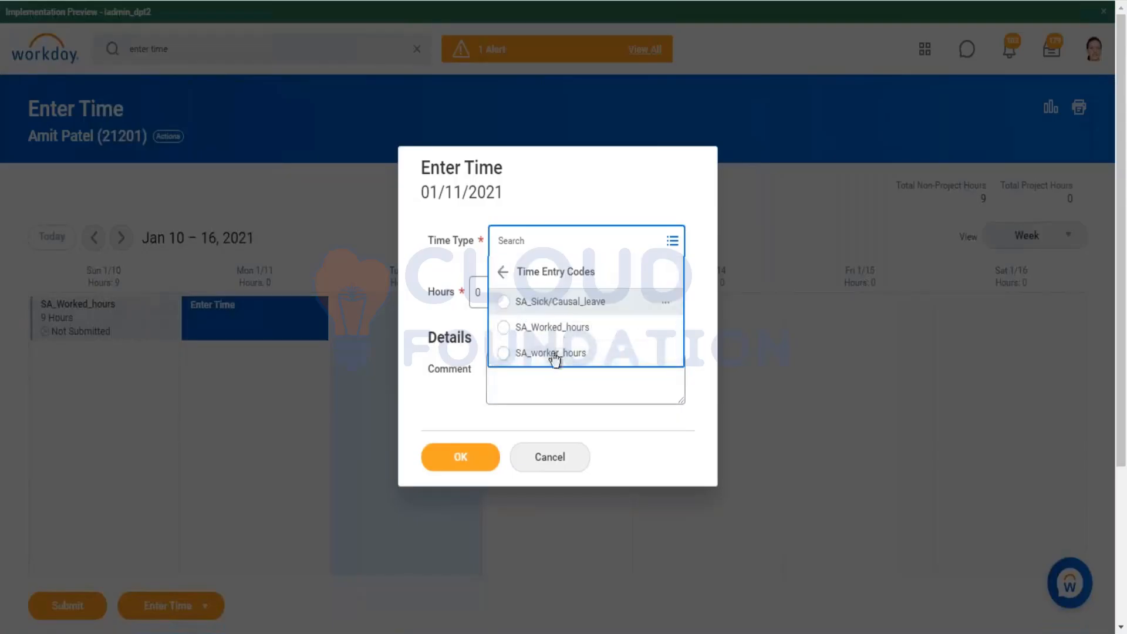
pyautogui.click(607, 317)
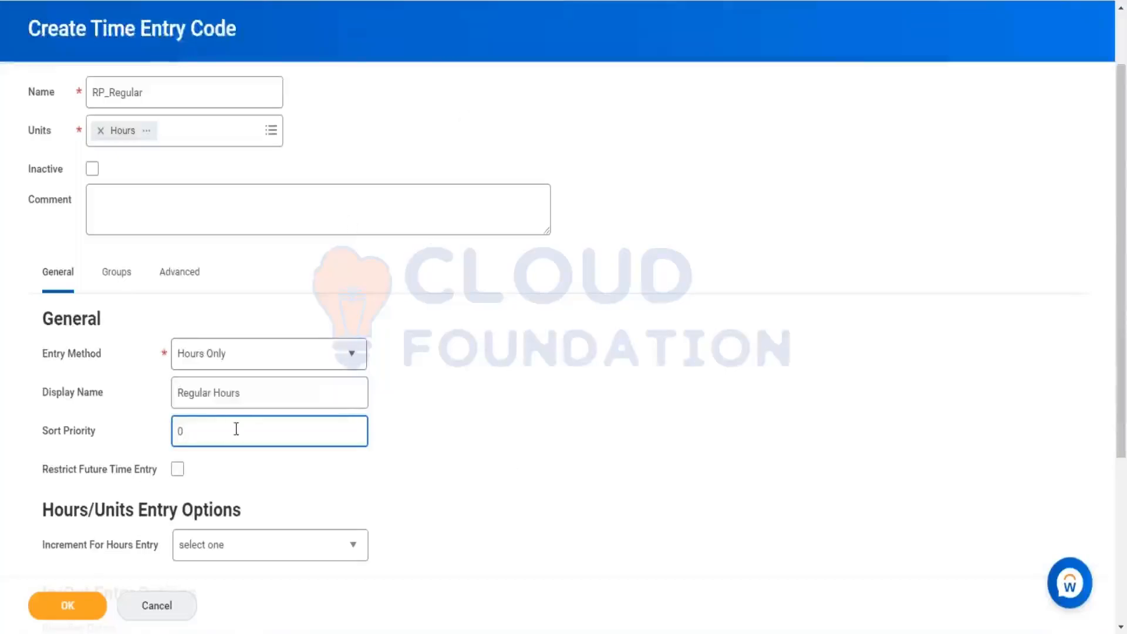
# Step: Set the sort priority to 4, leaving future time entry unrestricted
pyautogui.moveTo(236, 429)
pyautogui.press('BackSpace')
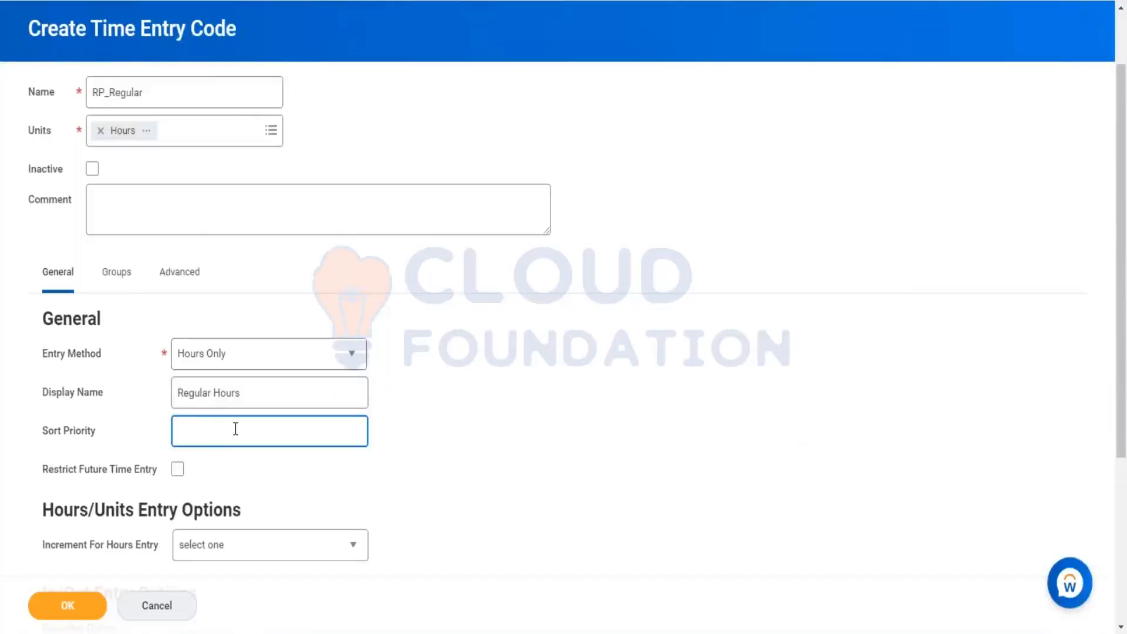
pyautogui.write('4')
pyautogui.click(531, 390)
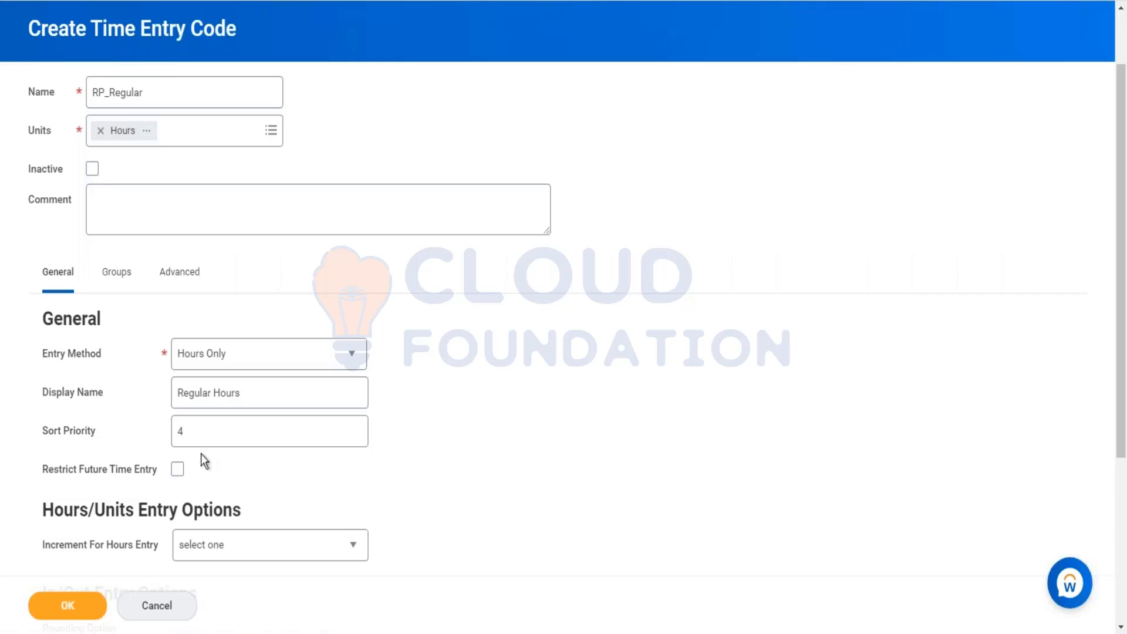
pyautogui.click(178, 469)
pyautogui.click(178, 469)
# Step: Set the increment for hours entry to 0.25 Hours
pyautogui.scroll(-3, 445, 397)
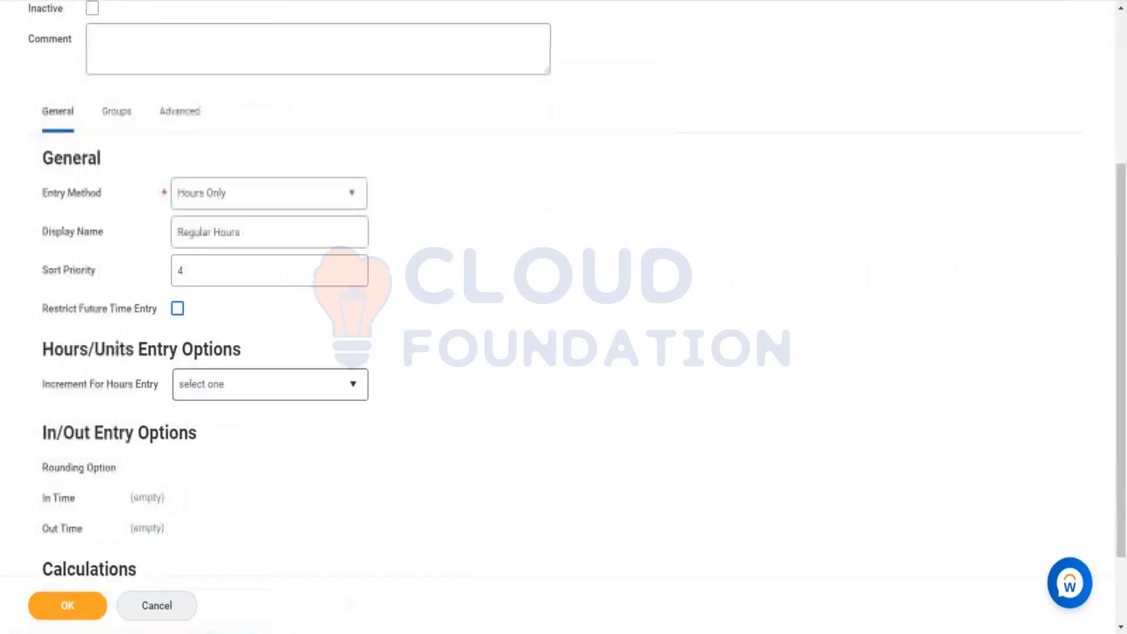
pyautogui.click(270, 384)
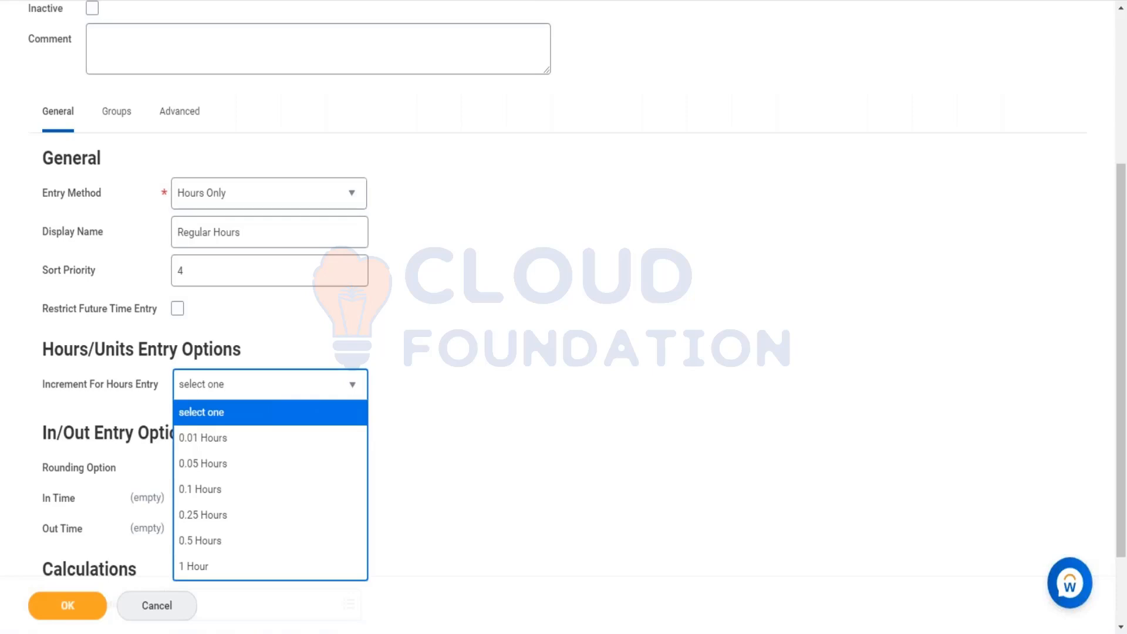
pyautogui.click(252, 516)
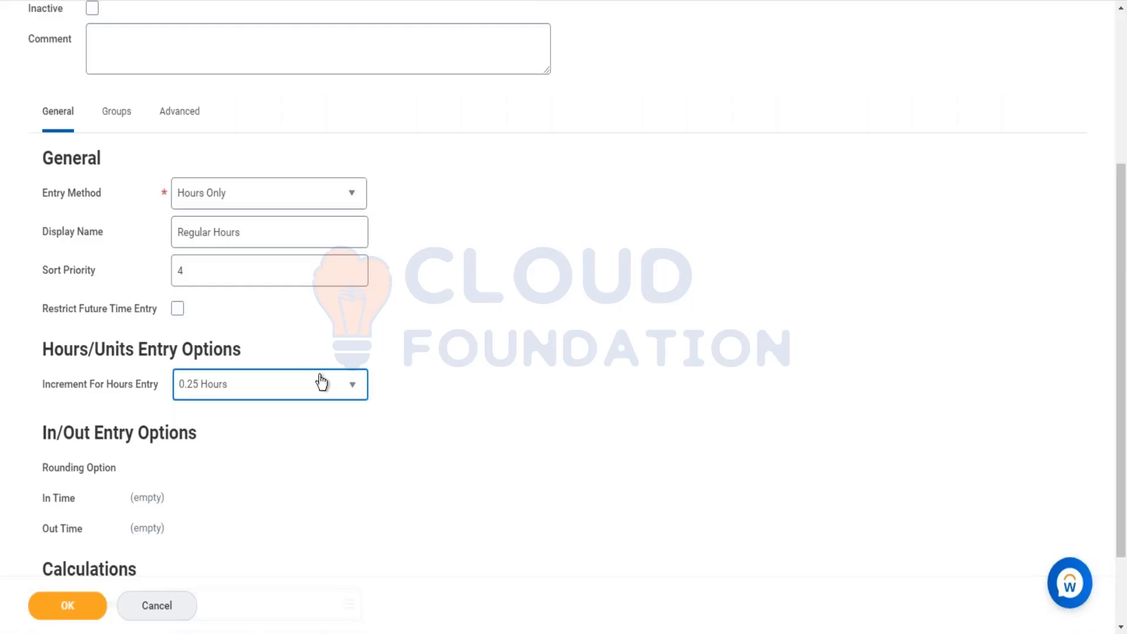
pyautogui.moveTo(316, 388)
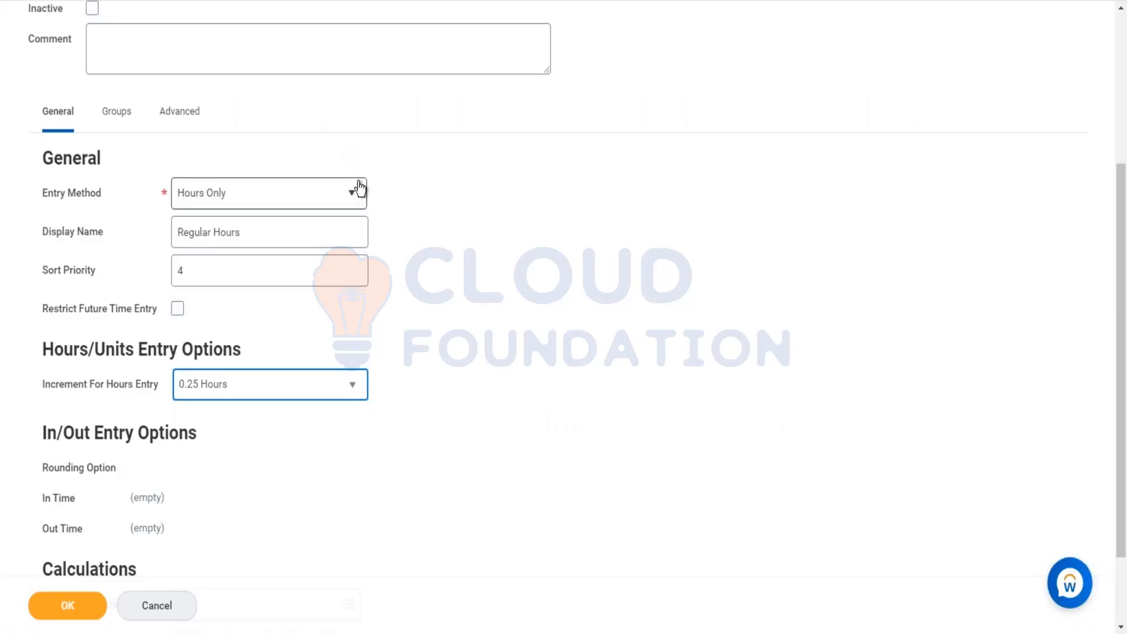
pyautogui.click(198, 204)
pyautogui.click(80, 417)
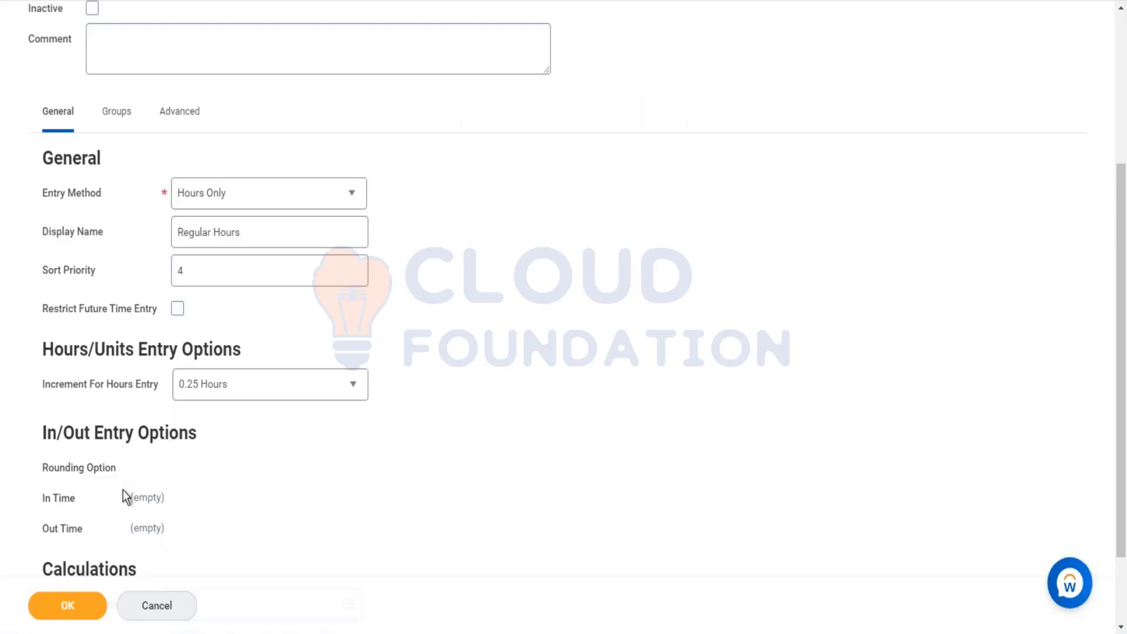
pyautogui.scroll(-2, 176, 464)
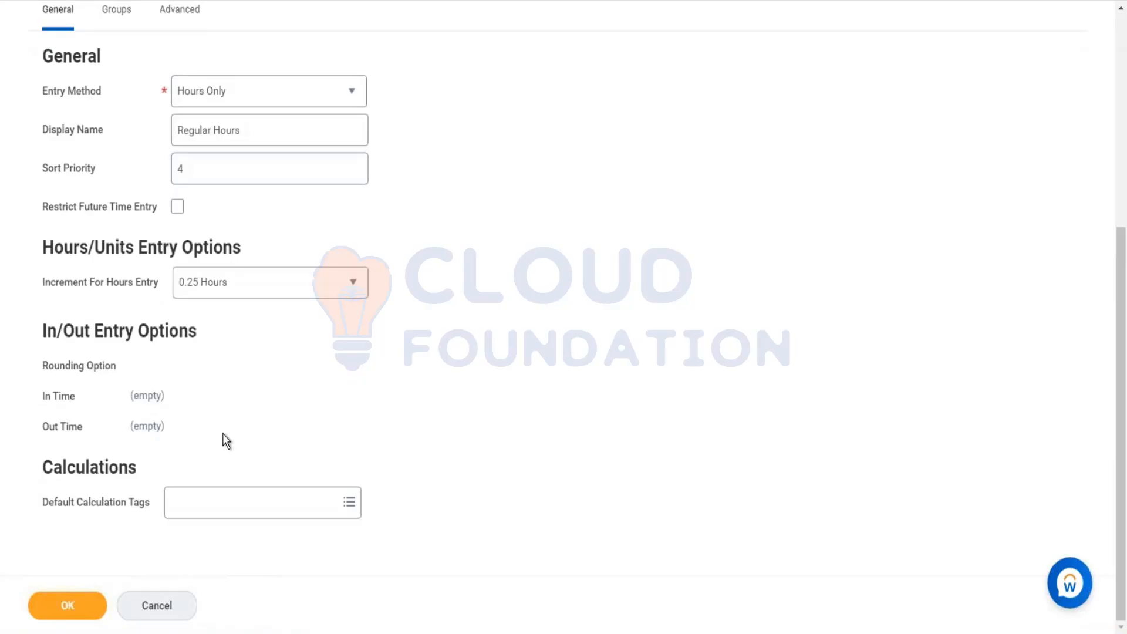
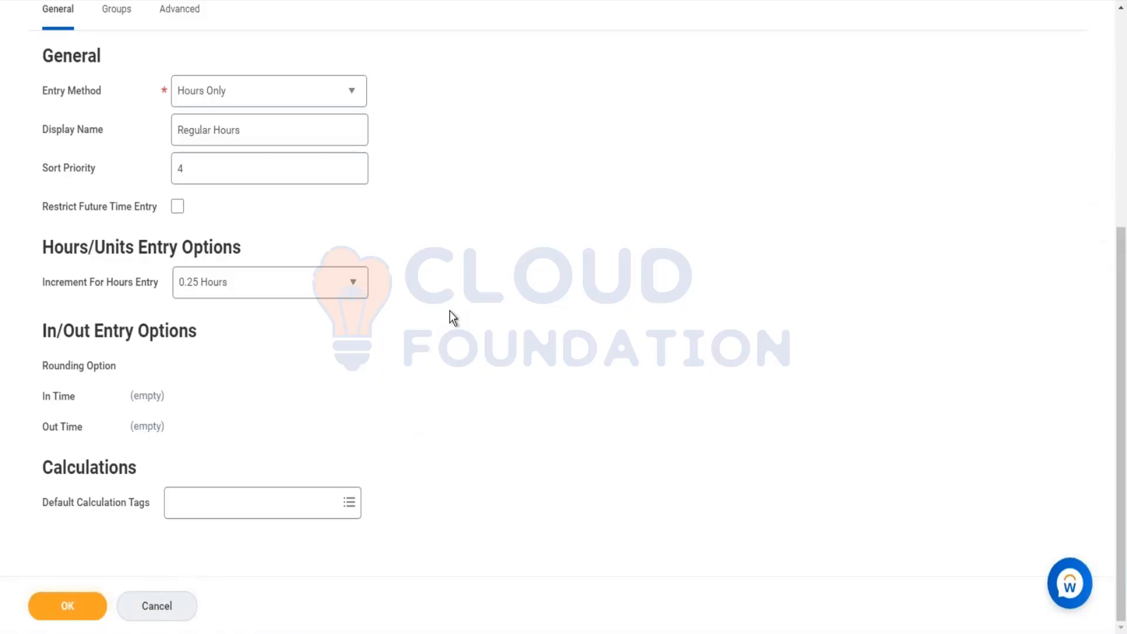
# Step: Create a new time calculation tag named RP_Regular and set it as the default calculation tag
pyautogui.scroll(5, 450, 311)
pyautogui.scroll(-1, 455, 315)
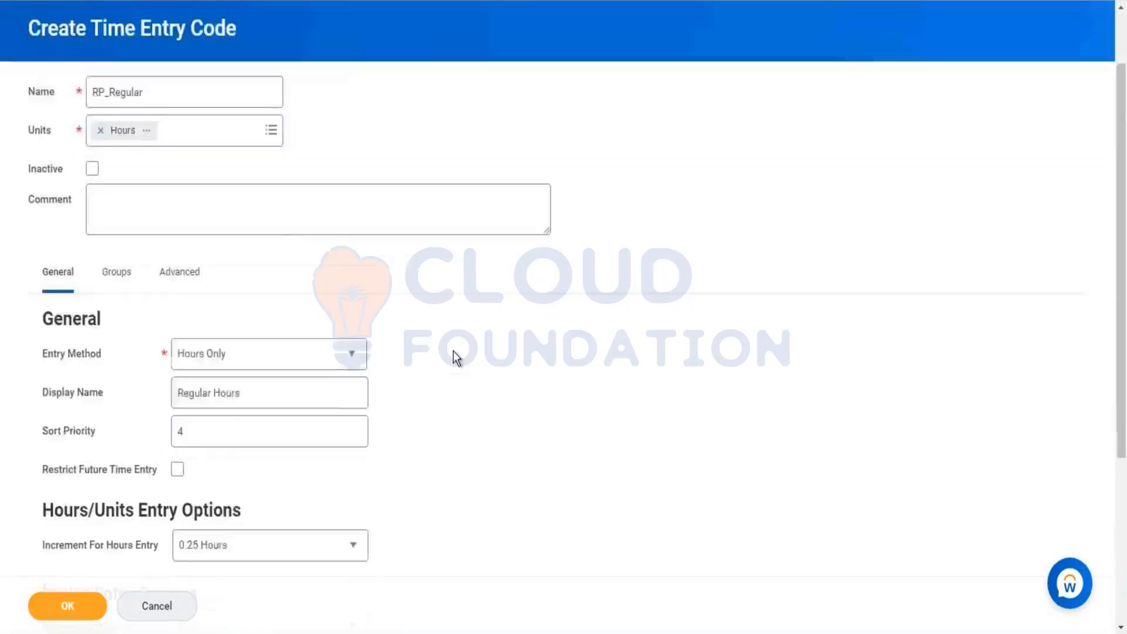
pyautogui.scroll(-1, 457, 358)
pyautogui.scroll(3, 452, 350)
pyautogui.scroll(-5, 453, 354)
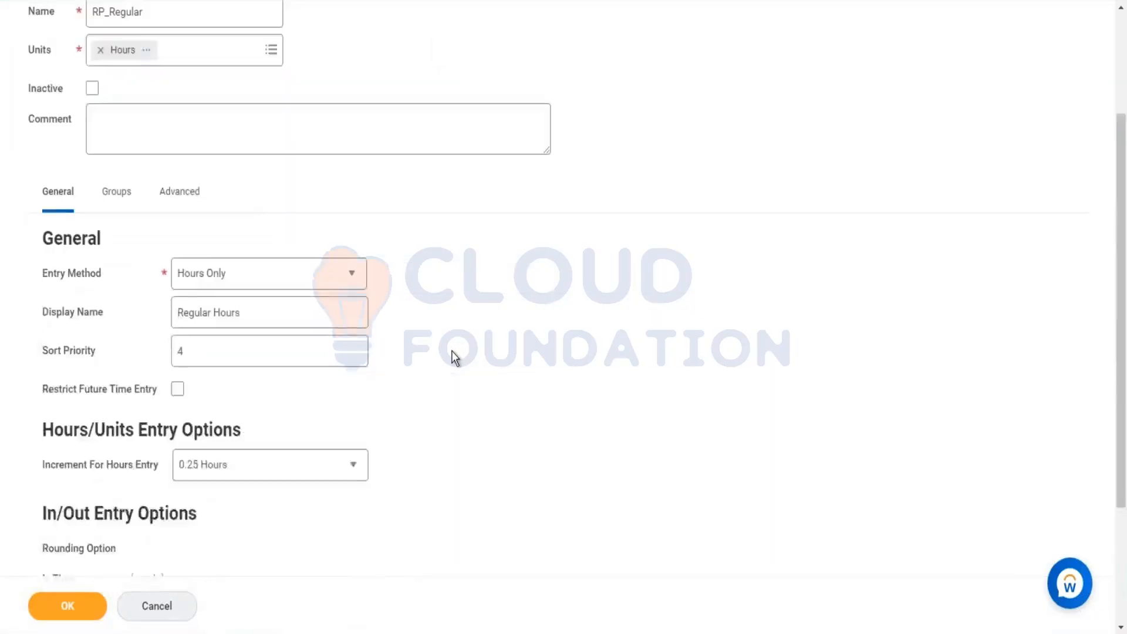
pyautogui.click(251, 508)
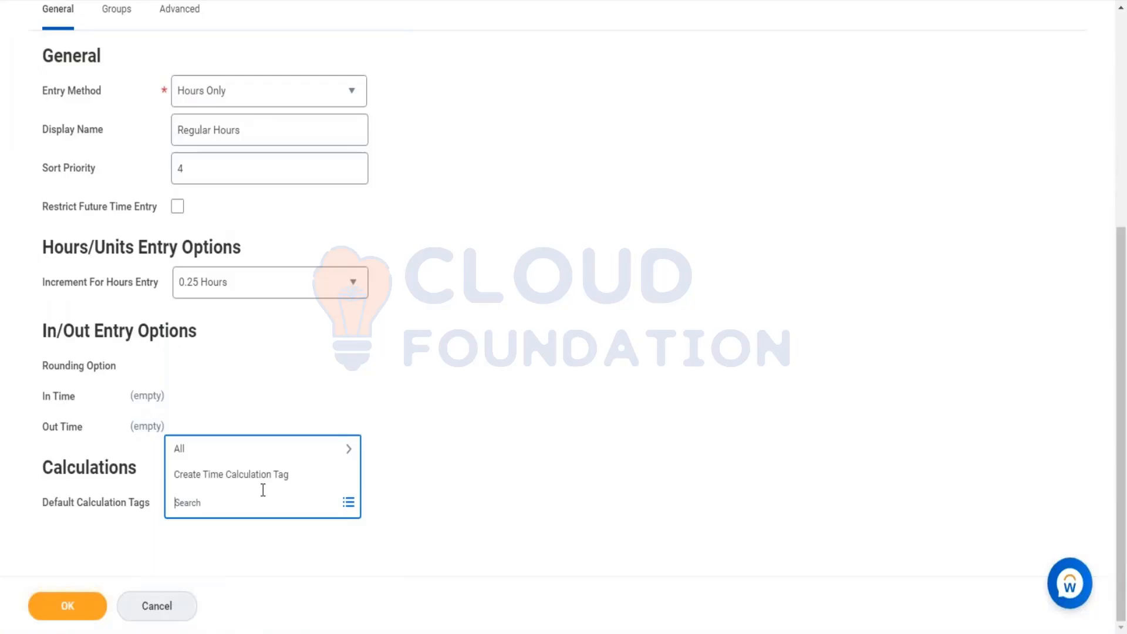
pyautogui.click(259, 478)
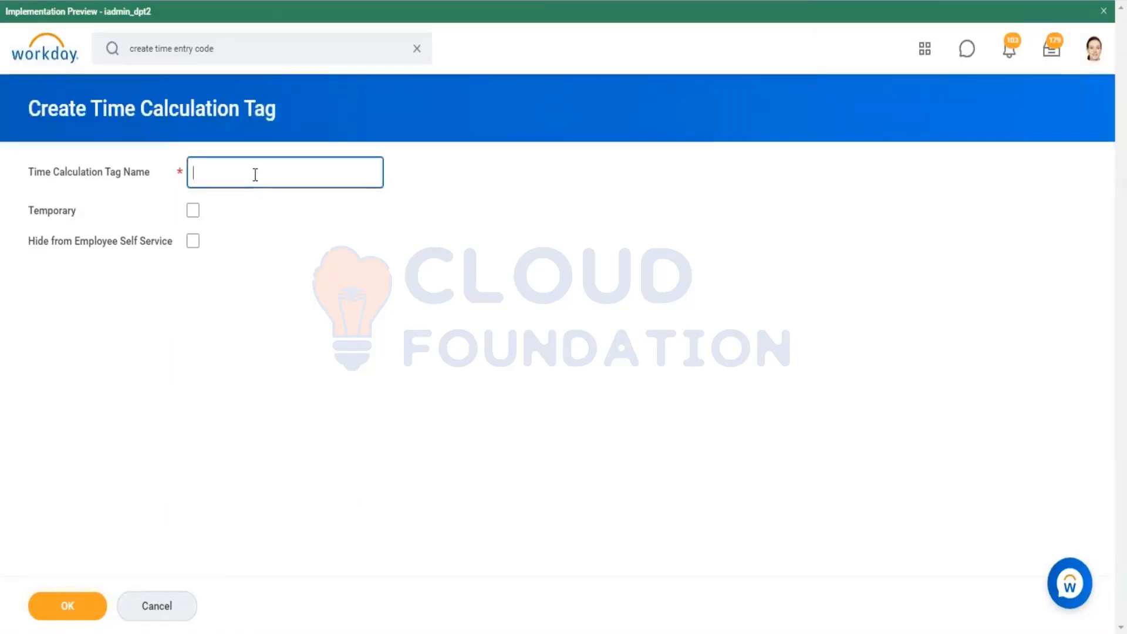
pyautogui.write('RP_Regulkar')
pyautogui.press('BackSpace')
pyautogui.press('BackSpace')
pyautogui.press('BackSpace')
pyautogui.write('ar')
pyautogui.click(269, 403)
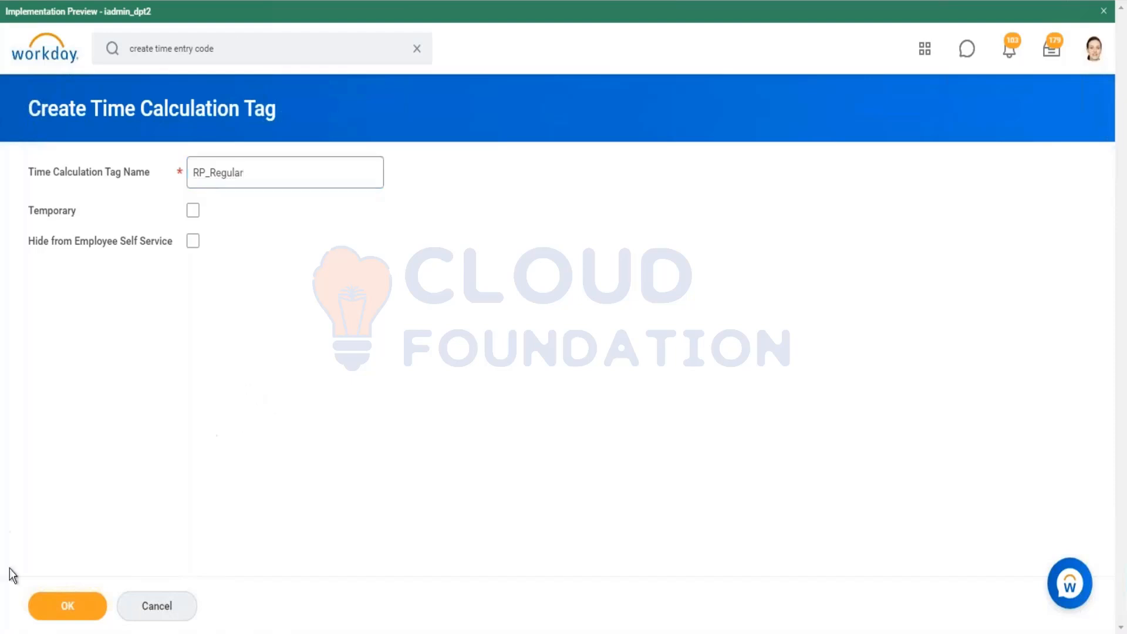
pyautogui.click(63, 610)
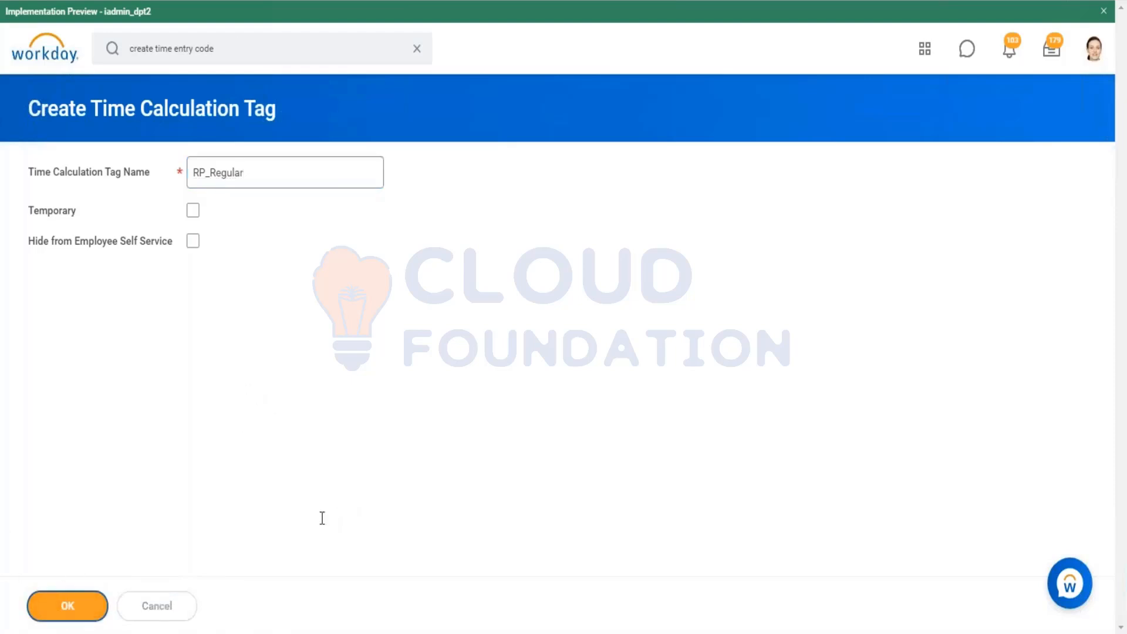
# Step: Enable Allow Attachments in the code's advanced worker document settings
pyautogui.scroll(-5, 432, 272)
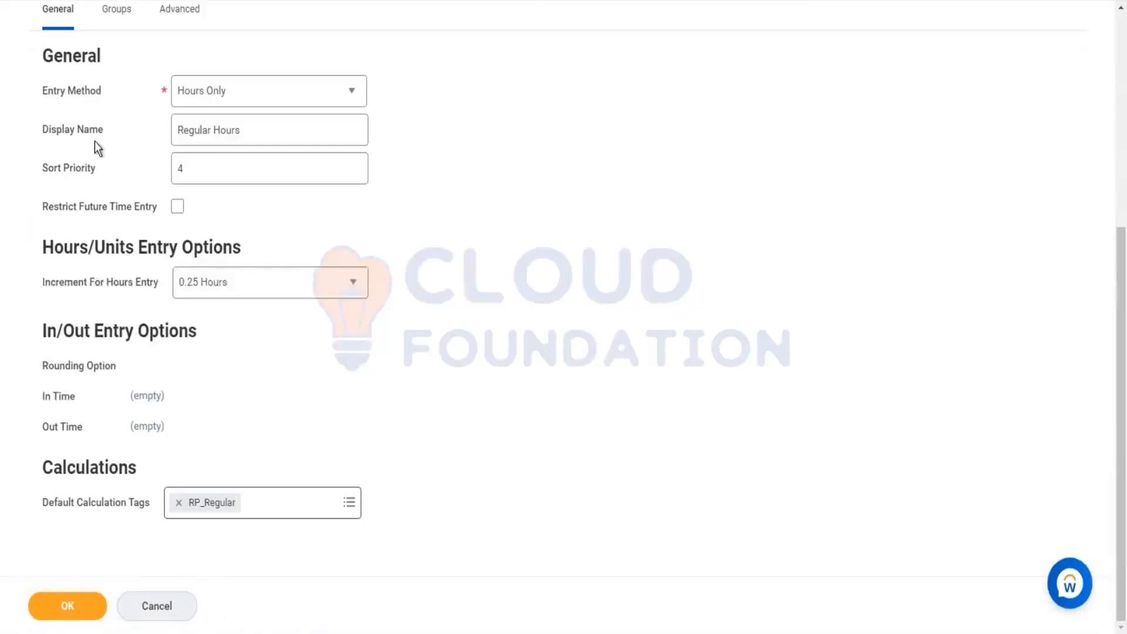
pyautogui.scroll(5, 98, 156)
pyautogui.scroll(-5, 248, 494)
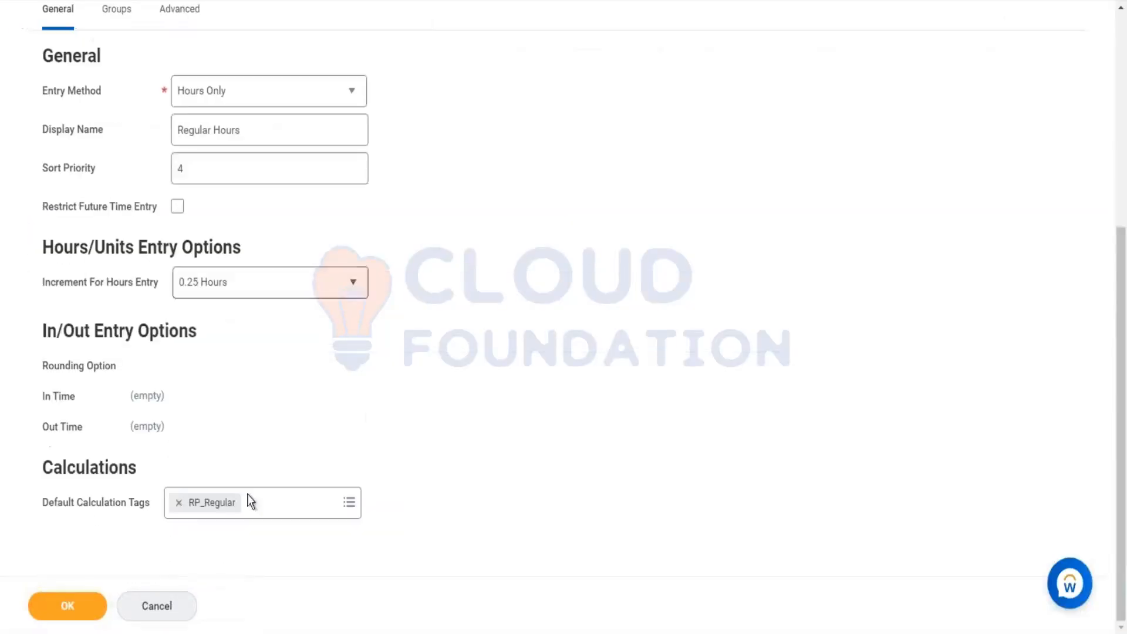
pyautogui.scroll(4, 279, 274)
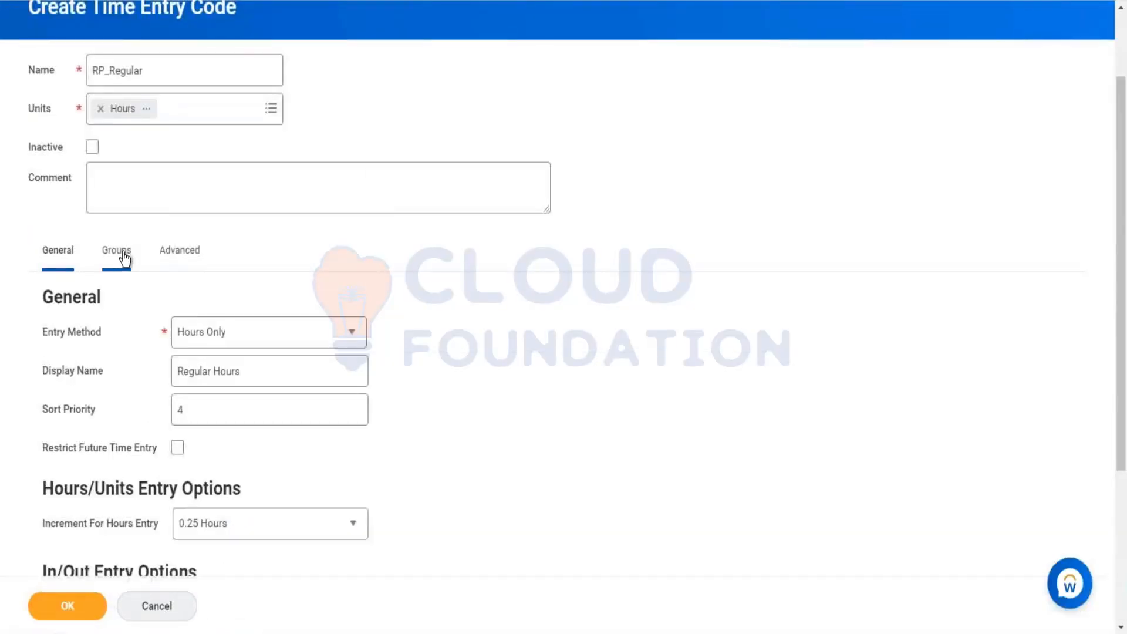
pyautogui.click(180, 253)
pyautogui.scroll(-1, 489, 316)
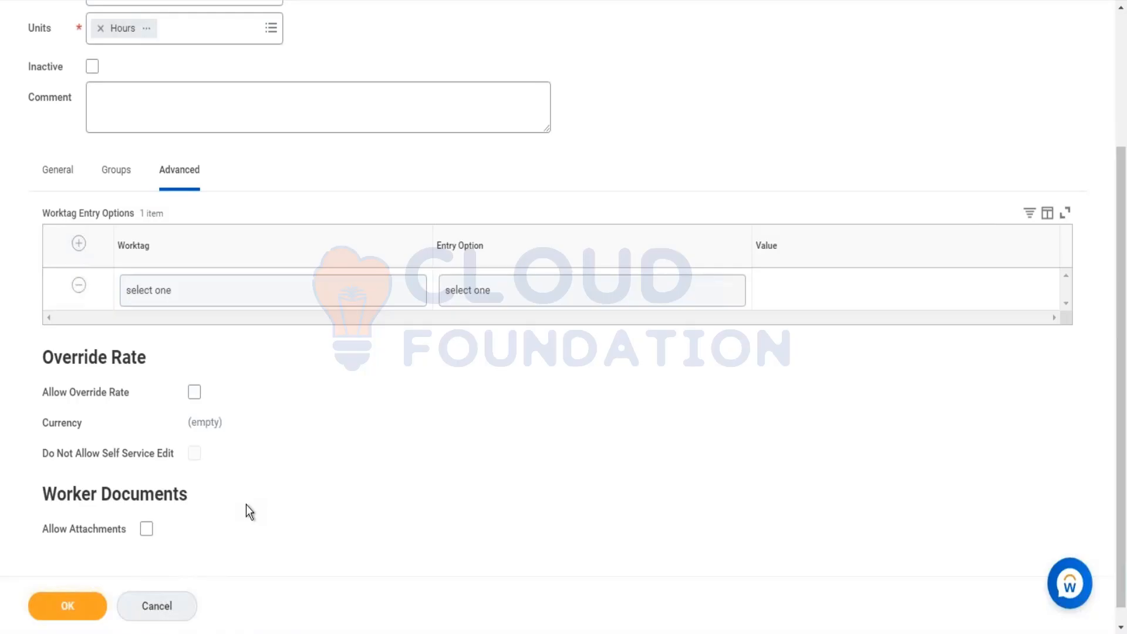
pyautogui.click(148, 529)
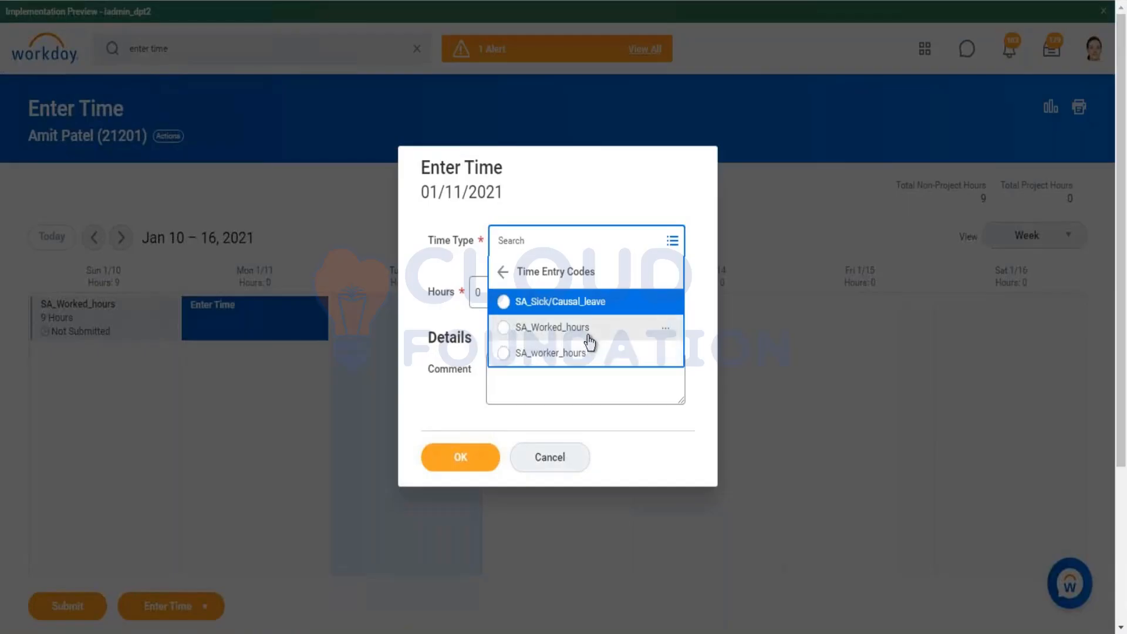
pyautogui.click(616, 336)
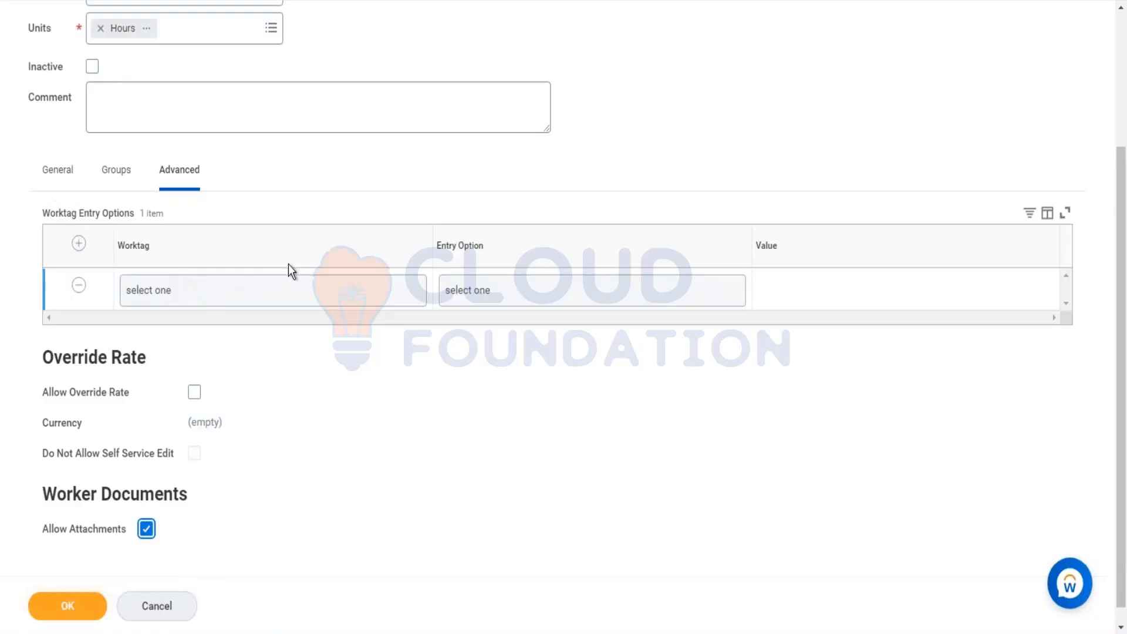
# Step: Try adding a Cost Center worktag entry option with the entry option Default Value
pyautogui.click(278, 292)
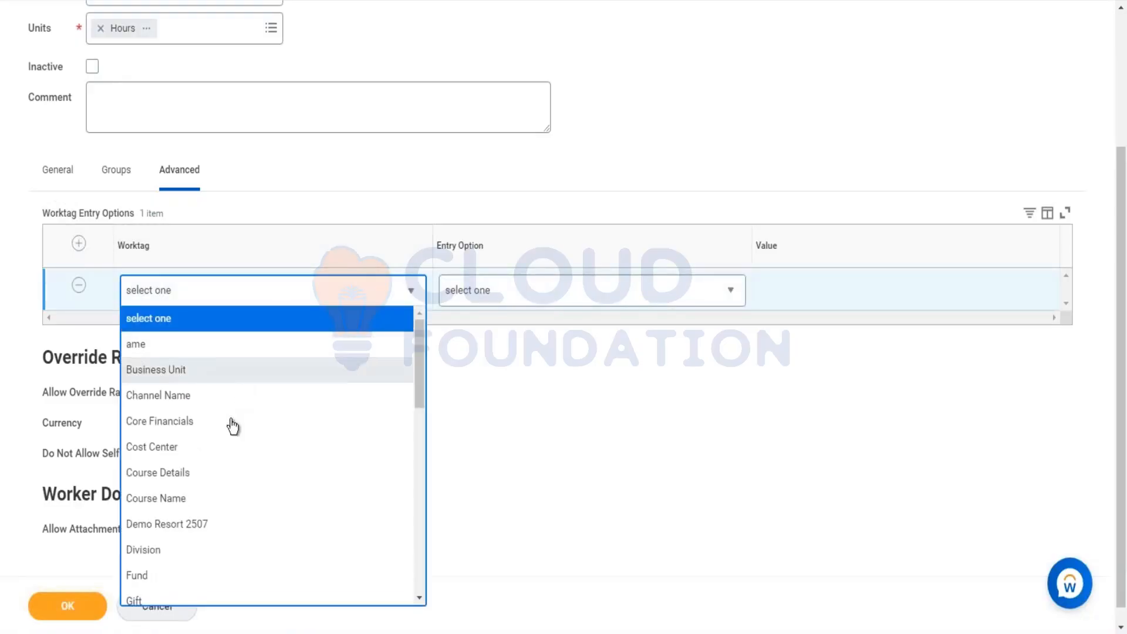
pyautogui.click(215, 447)
pyautogui.click(622, 290)
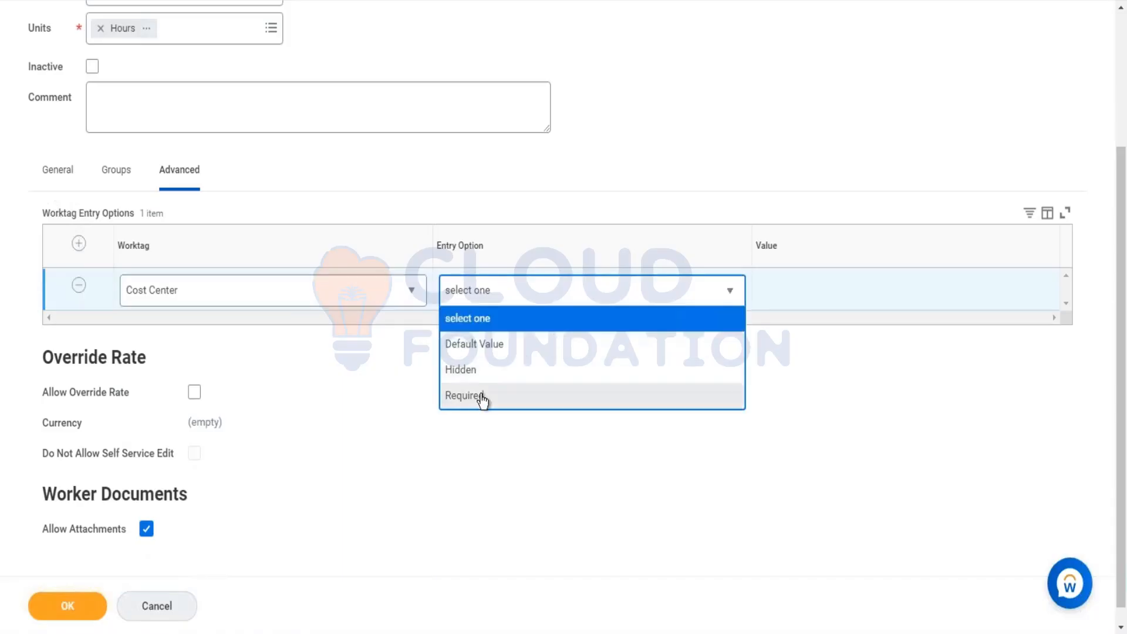
pyautogui.click(483, 400)
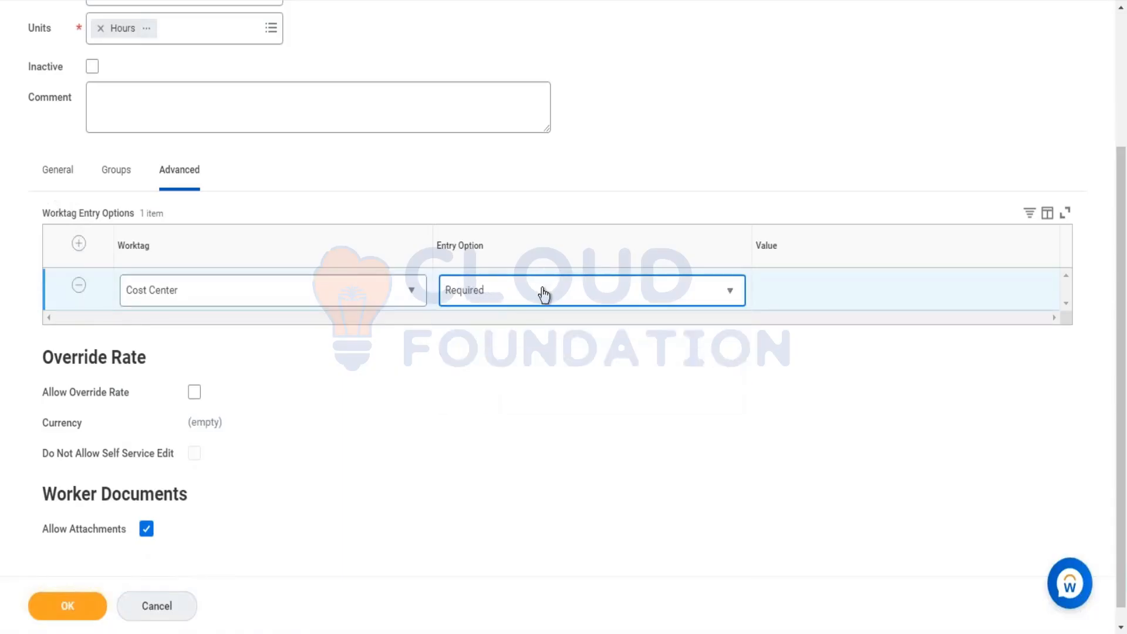
pyautogui.click(543, 294)
pyautogui.click(483, 373)
pyautogui.click(579, 302)
pyautogui.click(483, 341)
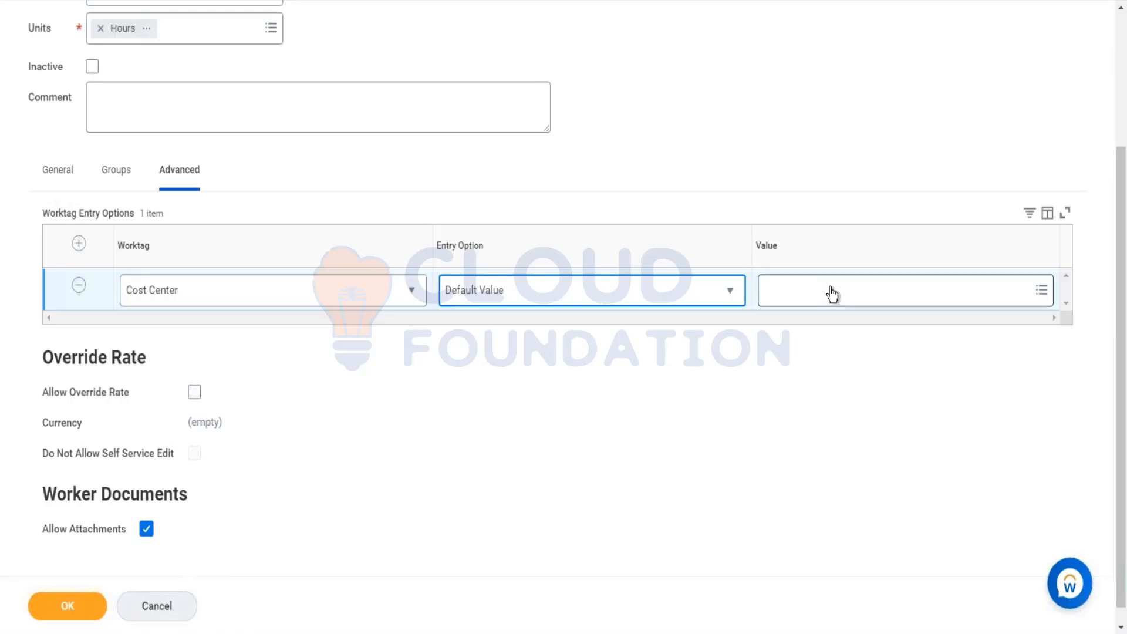
# Step: Add an empty worktag row and delete both worktag entry option rows
pyautogui.click(79, 244)
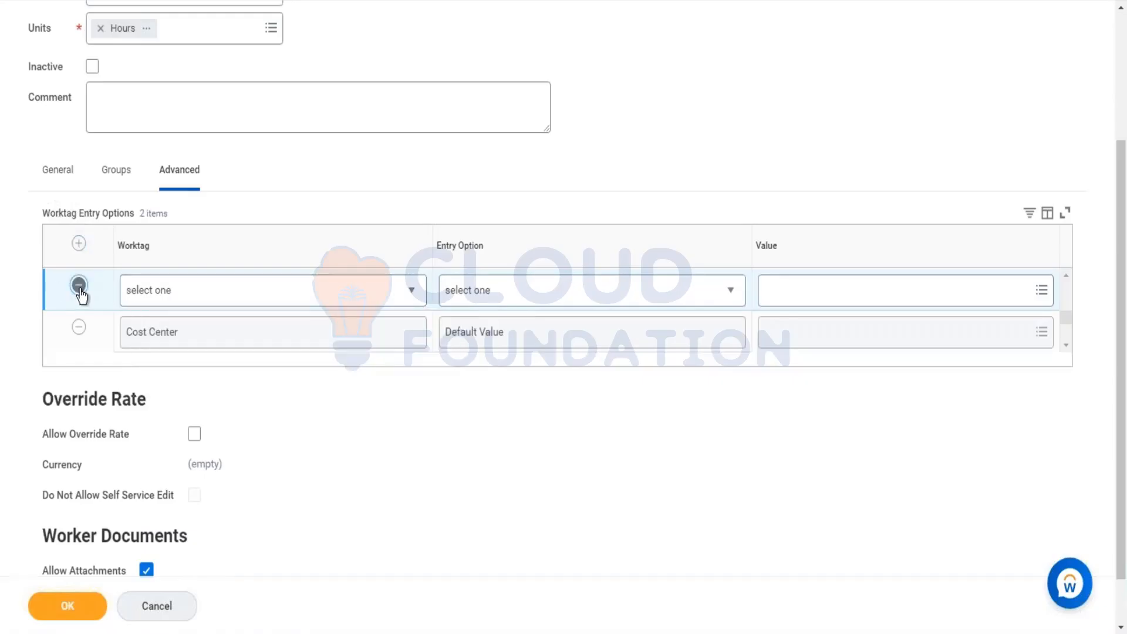
pyautogui.click(78, 286)
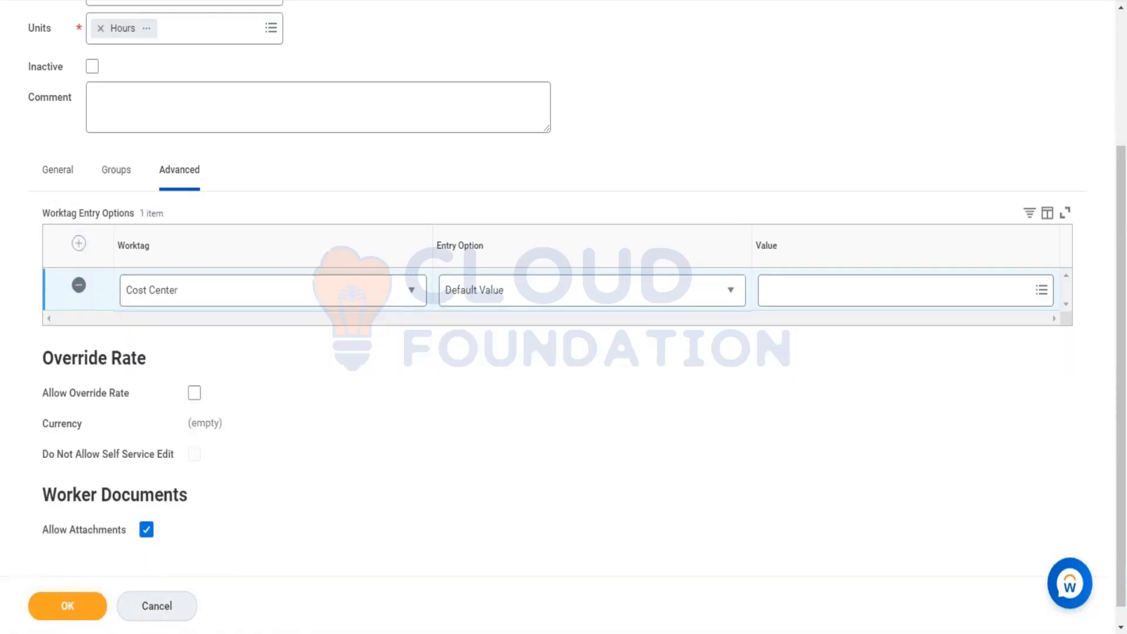
pyautogui.click(78, 286)
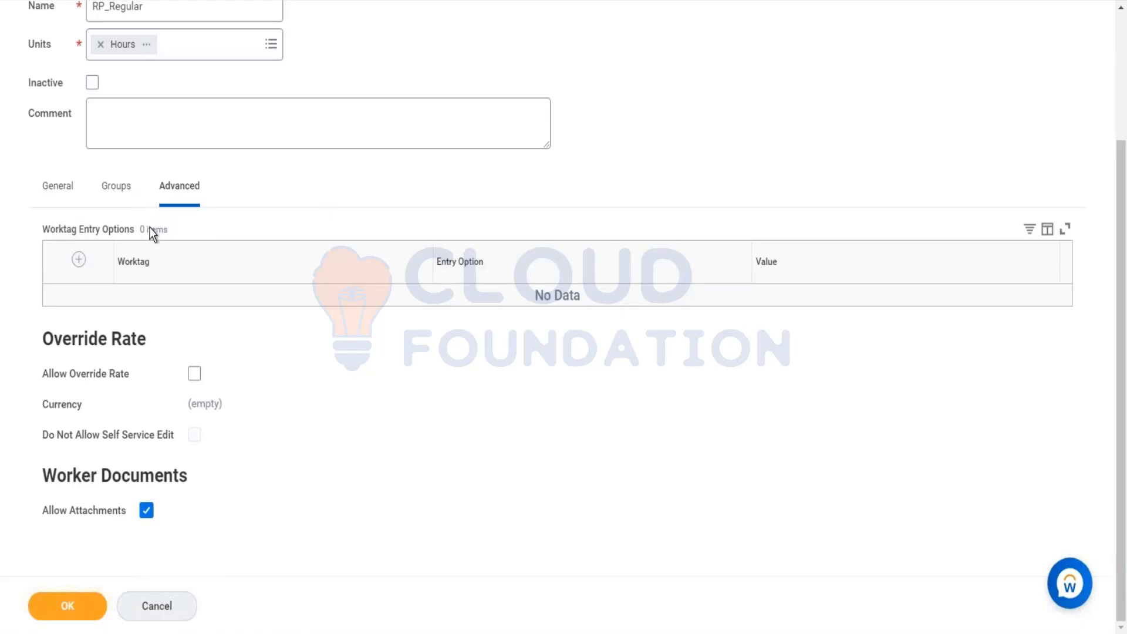
# Step: Try enabling Allow Override Rate and choosing a currency, then clear the override rate option
pyautogui.click(194, 374)
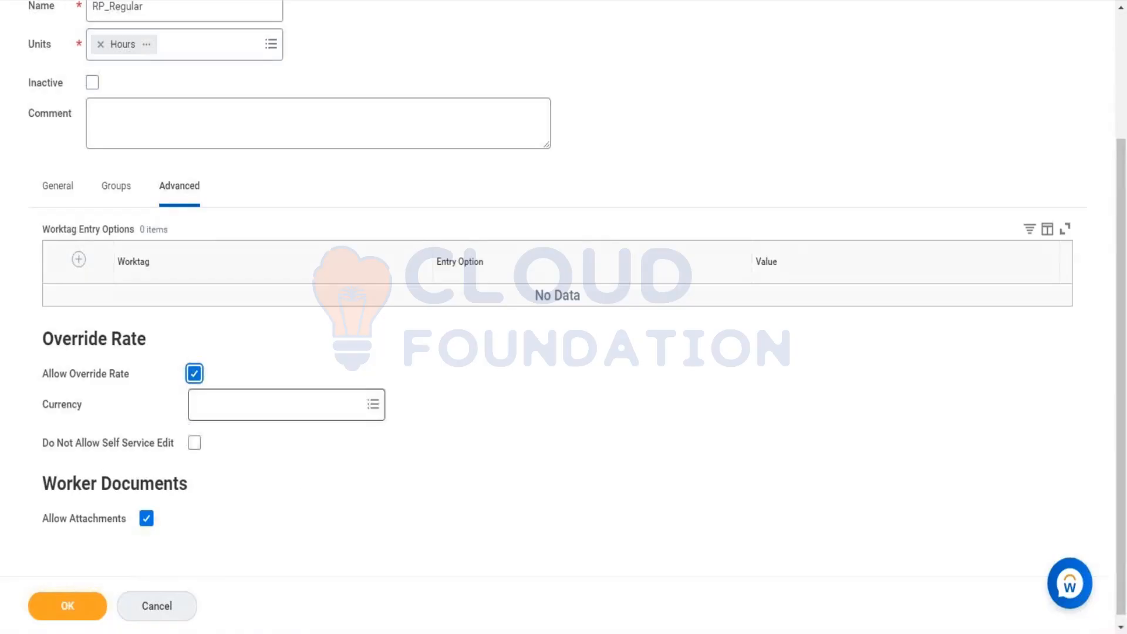
pyautogui.click(249, 412)
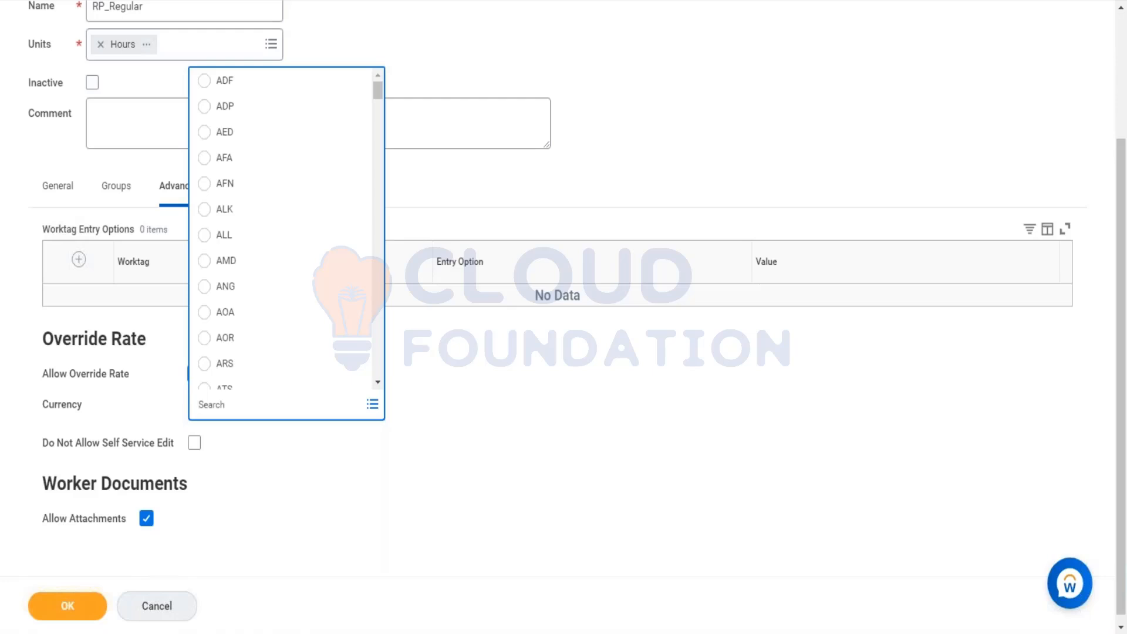
pyautogui.click(217, 432)
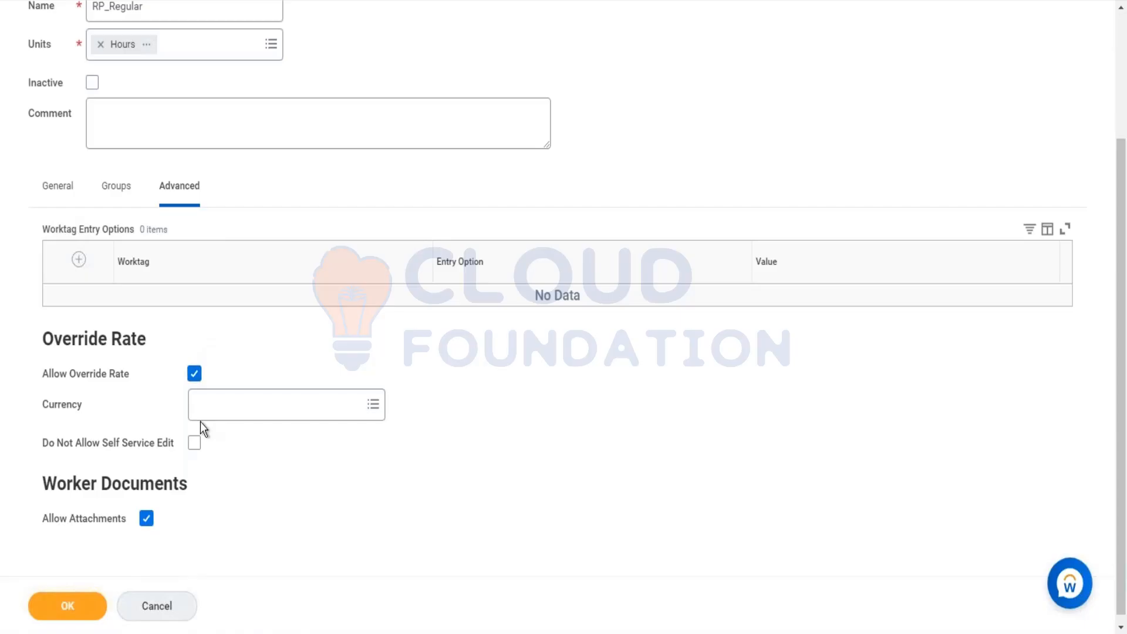
pyautogui.click(194, 373)
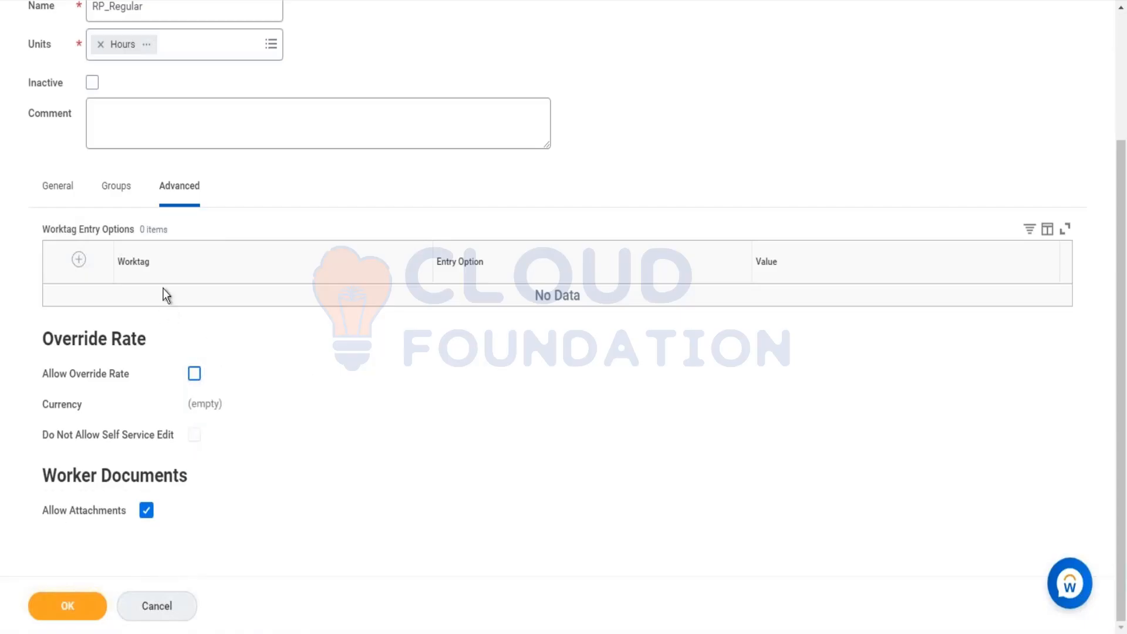
pyautogui.click(44, 185)
pyautogui.click(175, 189)
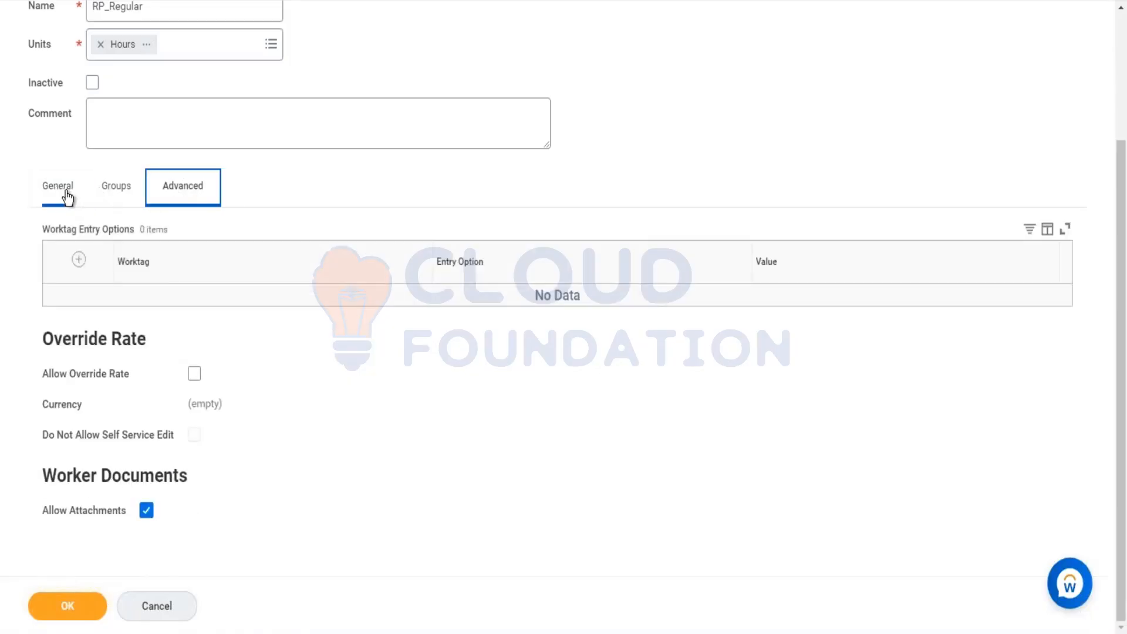
pyautogui.click(67, 194)
pyautogui.click(184, 200)
pyautogui.click(120, 187)
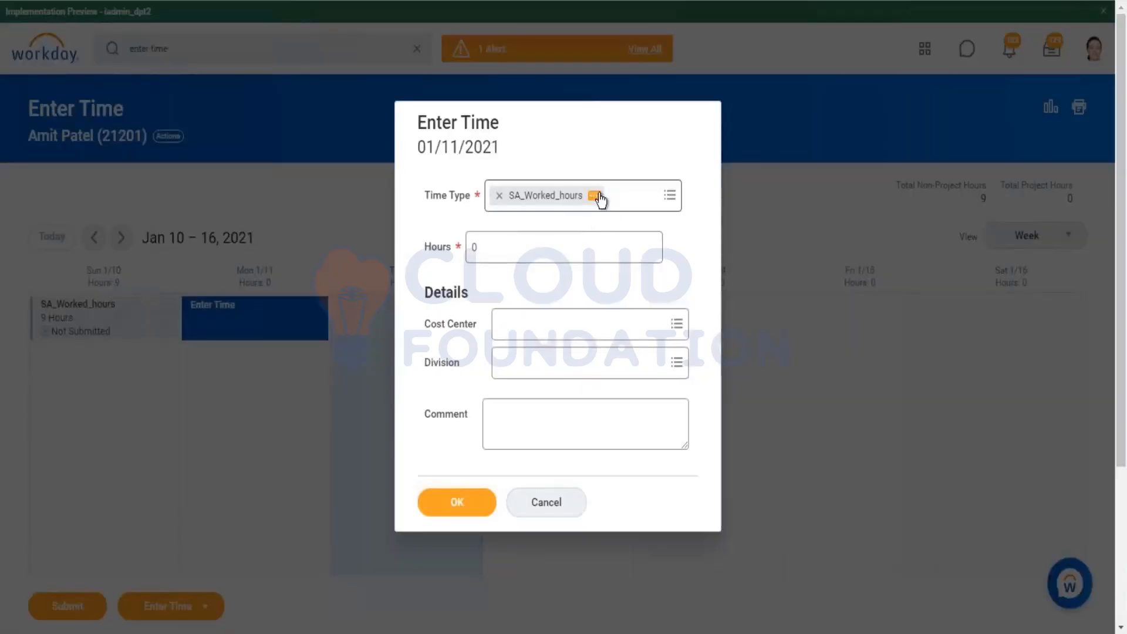
# Step: Examine the SA_Worked_hours time entry code's groups and the SA_time_code group's worker eligibility
pyautogui.click(595, 196)
pyautogui.click(604, 206)
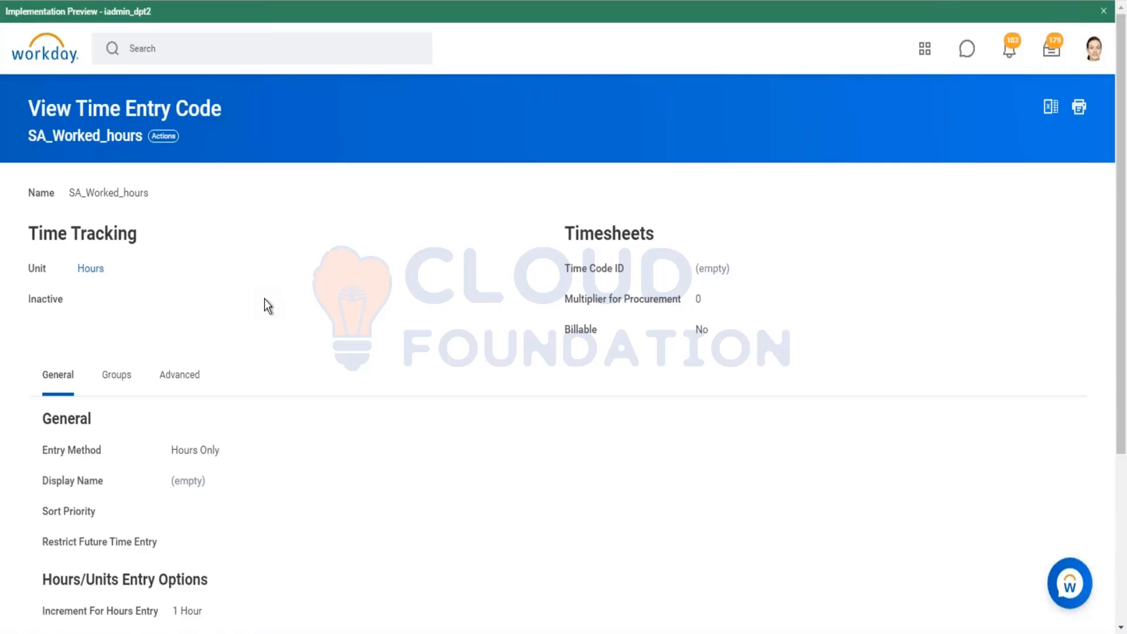
pyautogui.click(123, 375)
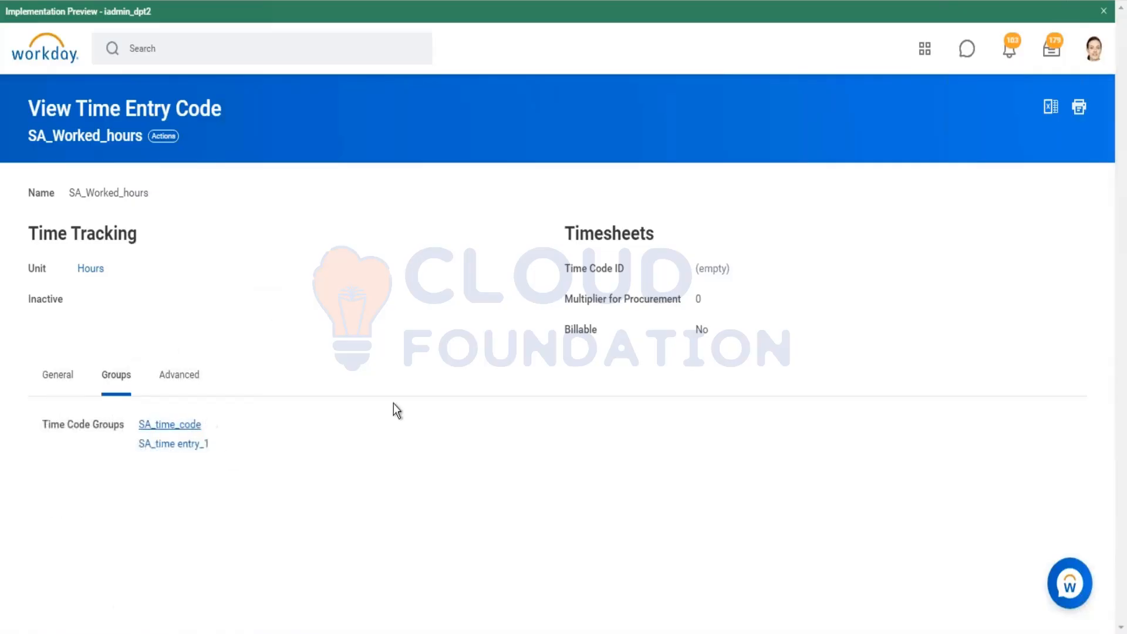
pyautogui.click(169, 424)
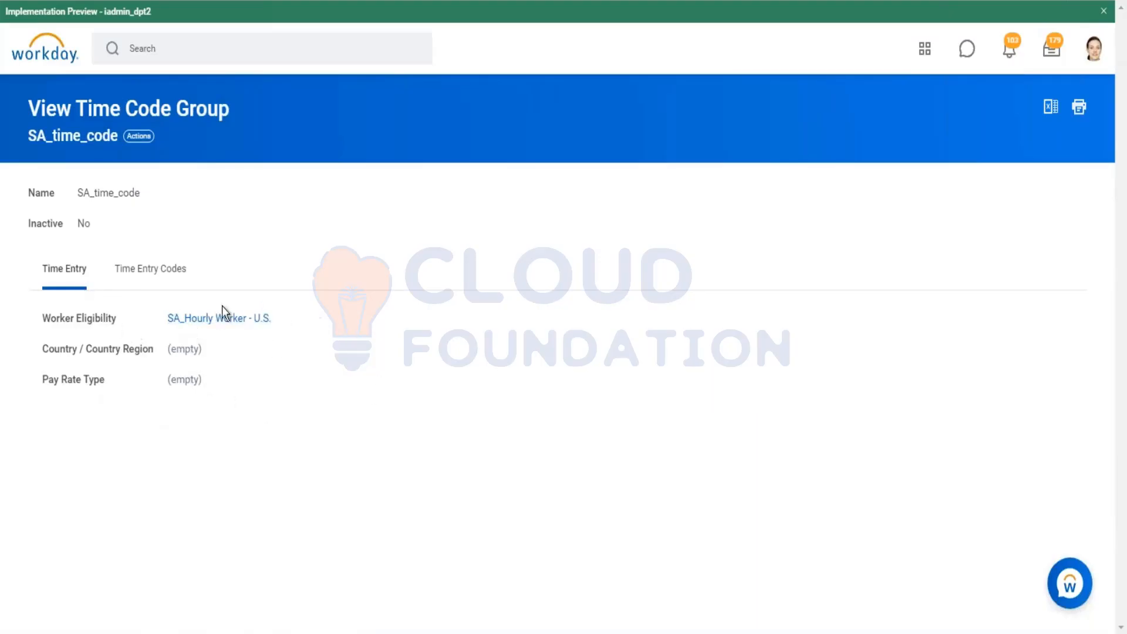
pyautogui.rightClick(196, 322)
pyautogui.click(253, 392)
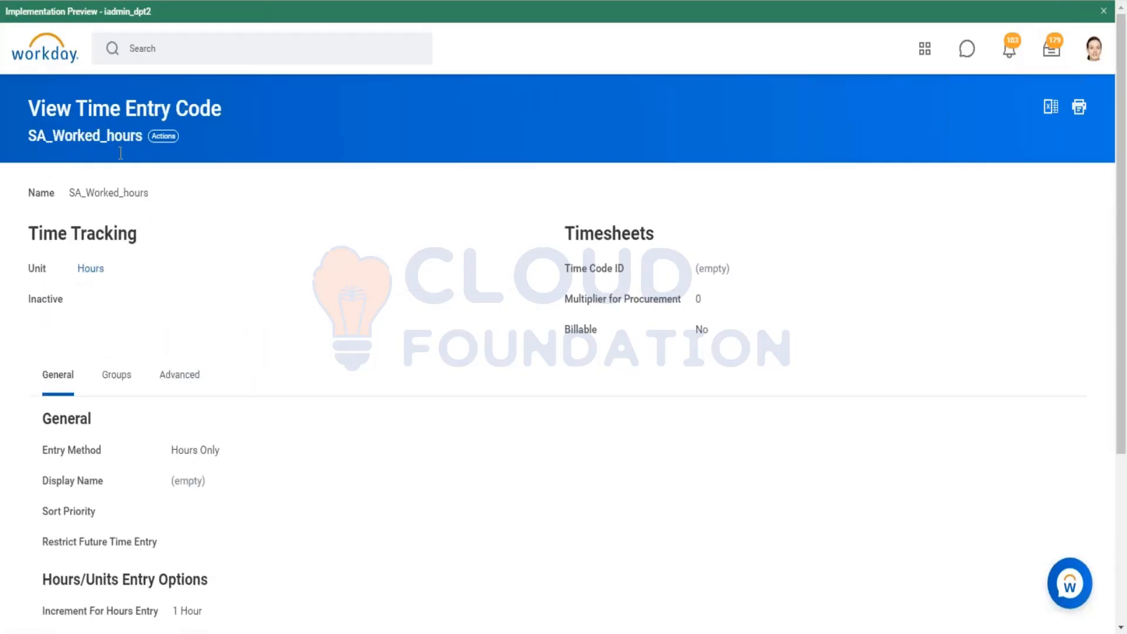
# Step: Copy the SA_time_code group name from the SA_Worked_hours time code groups
pyautogui.click(124, 375)
pyautogui.rightClick(172, 431)
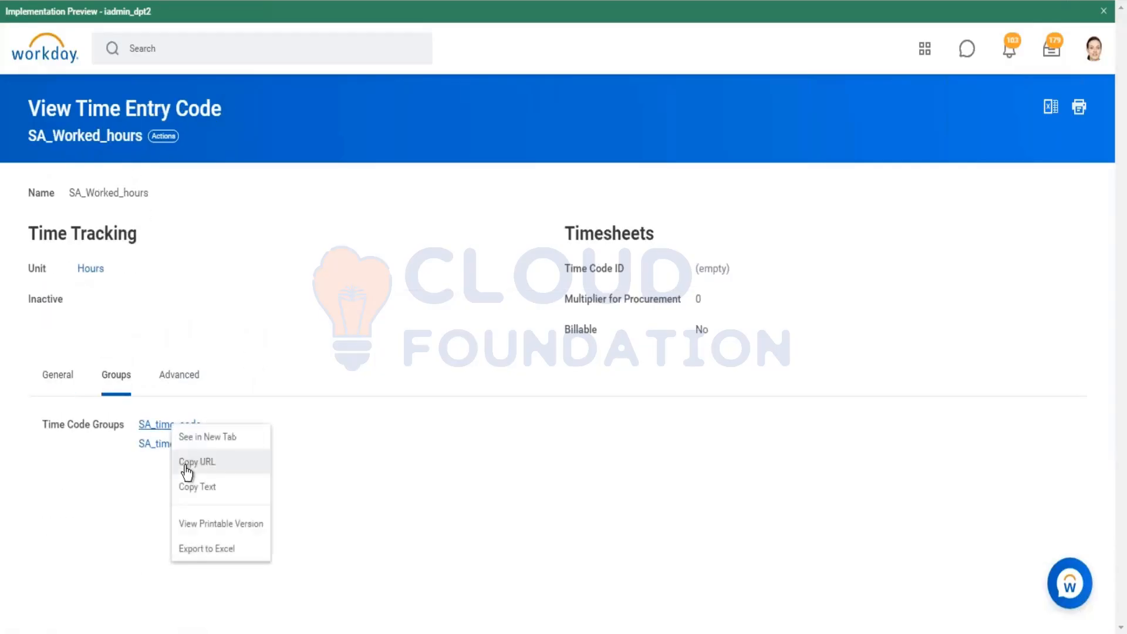
pyautogui.click(201, 487)
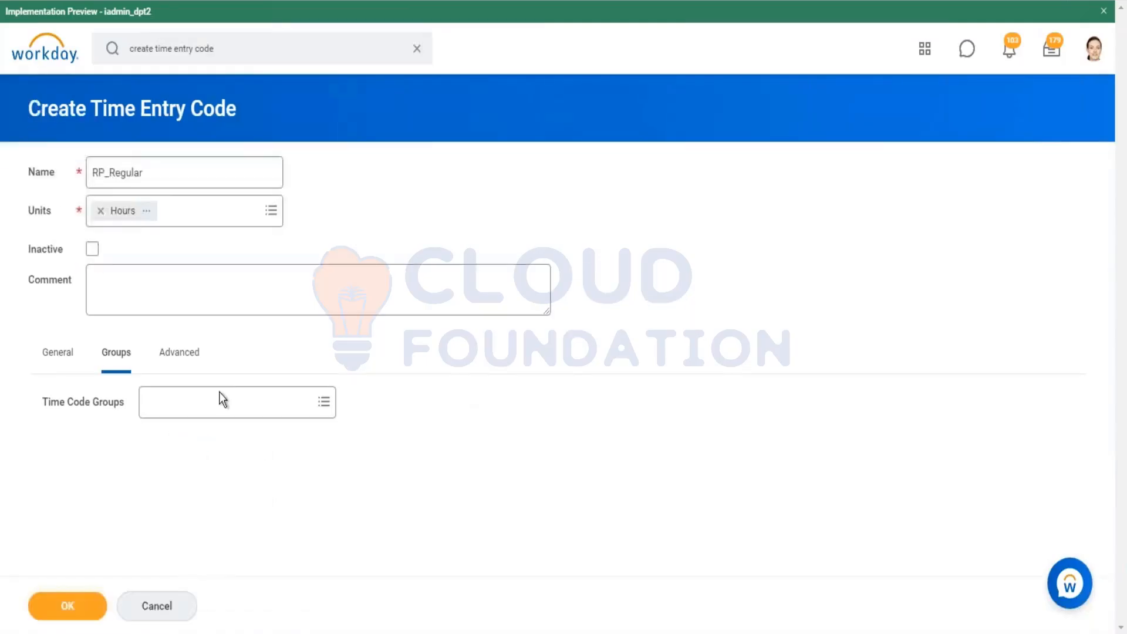
# Step: Assign the SA_time_code time code group to RP_Regular and submit the new time entry code
pyautogui.click(221, 400)
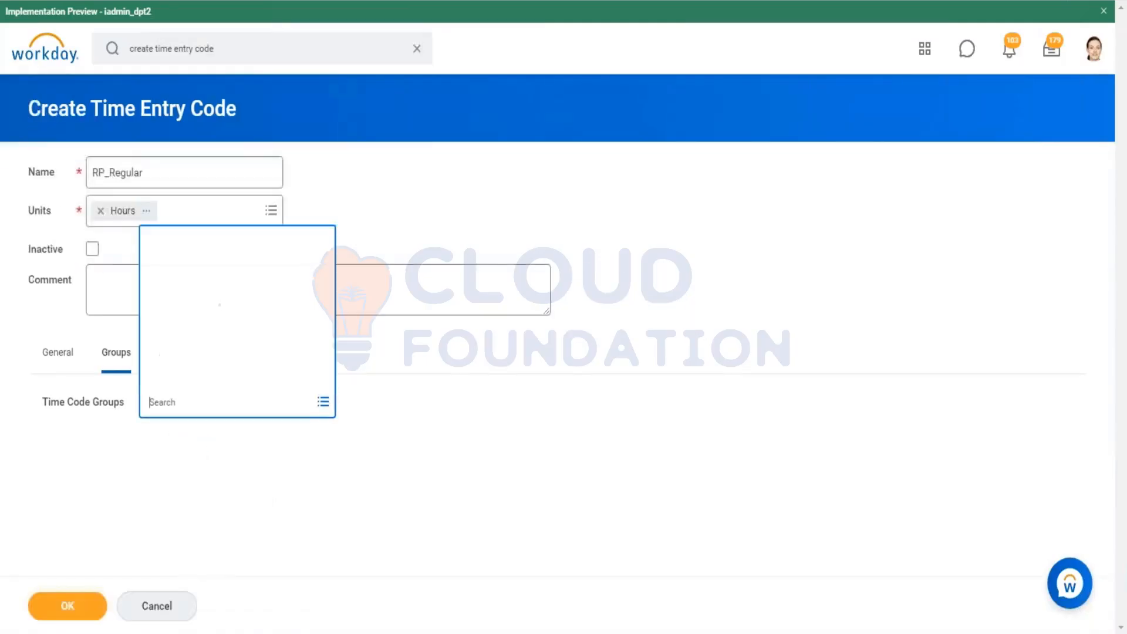
pyautogui.hotkey('ctrl', 'v')
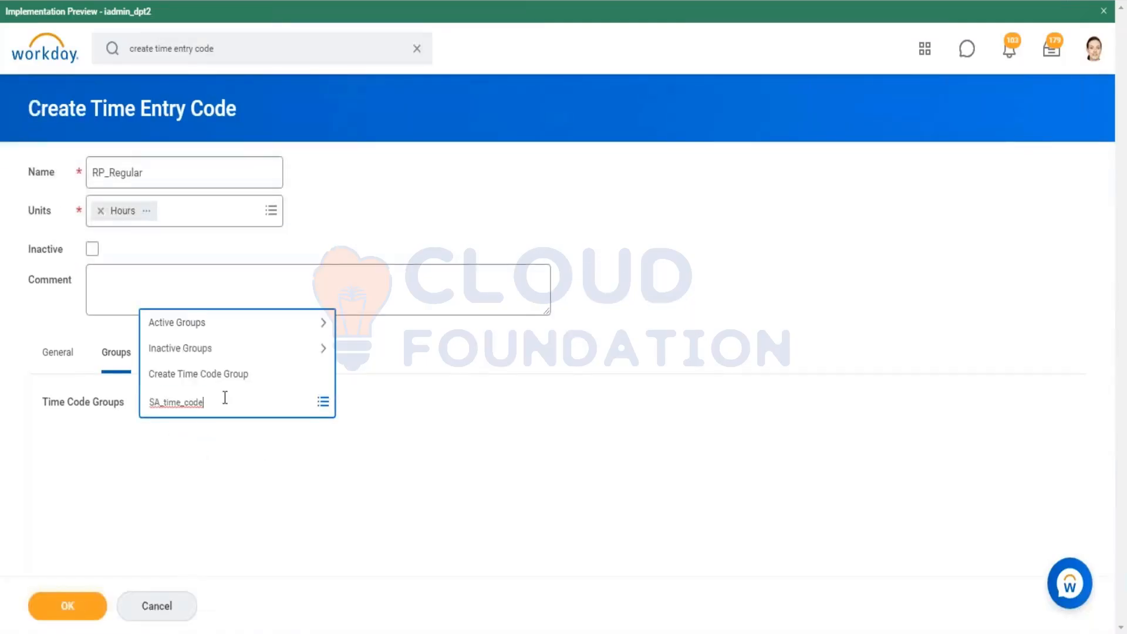
pyautogui.press('Return')
pyautogui.doubleClick(422, 476)
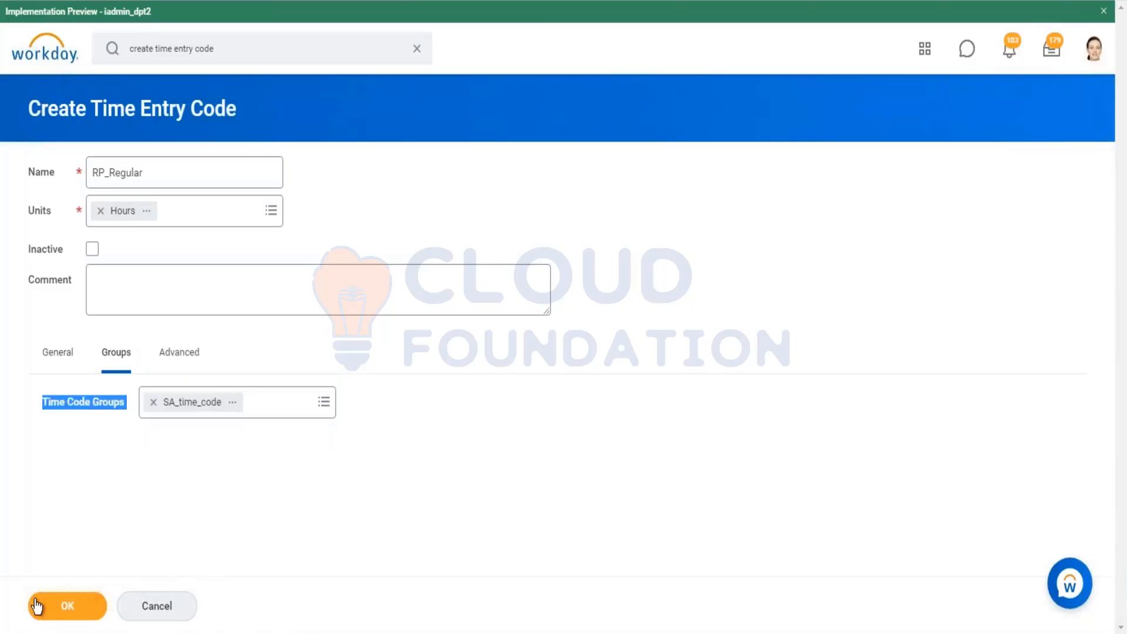
pyautogui.click(37, 606)
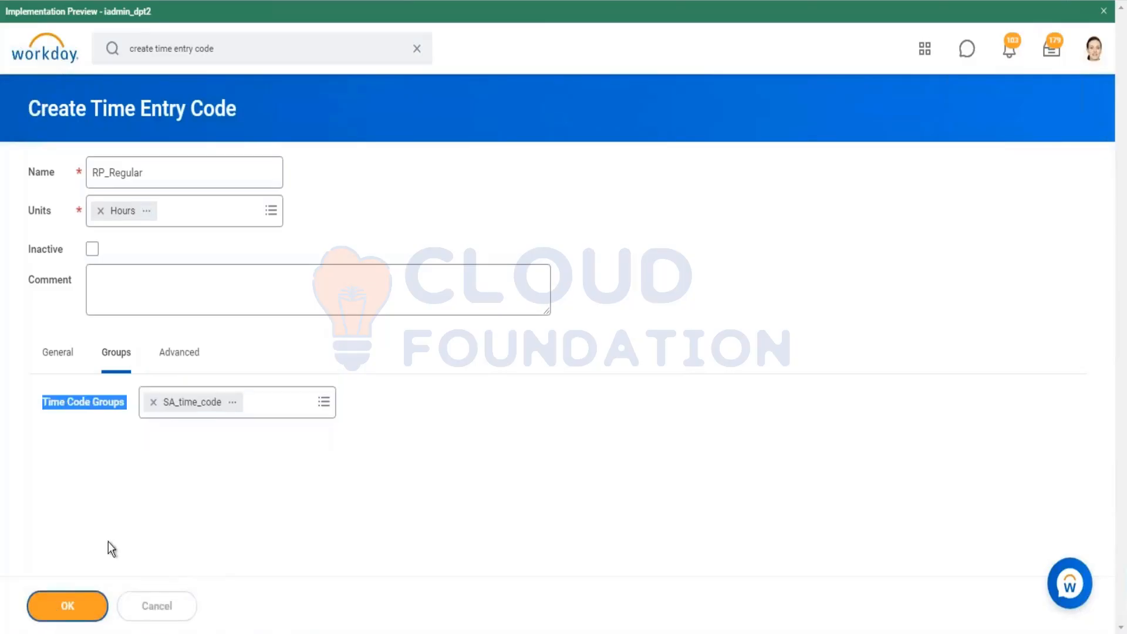
# Step: Review the submitted RP_Regular code's groups and open the SA_time_code group's time entry codes
pyautogui.click(120, 298)
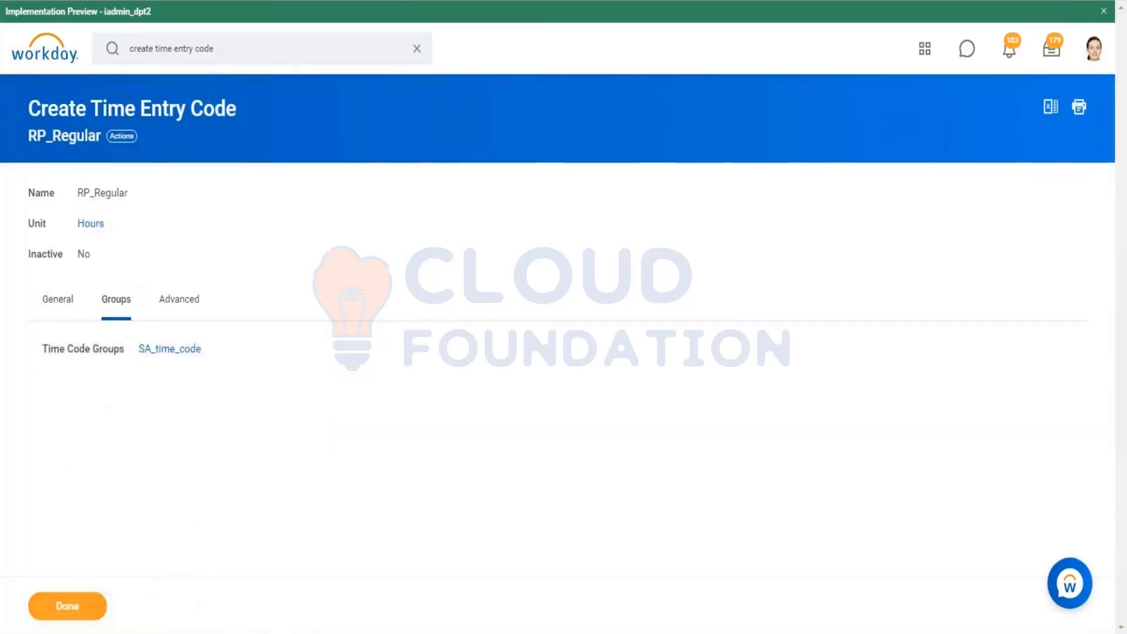
pyautogui.click(170, 348)
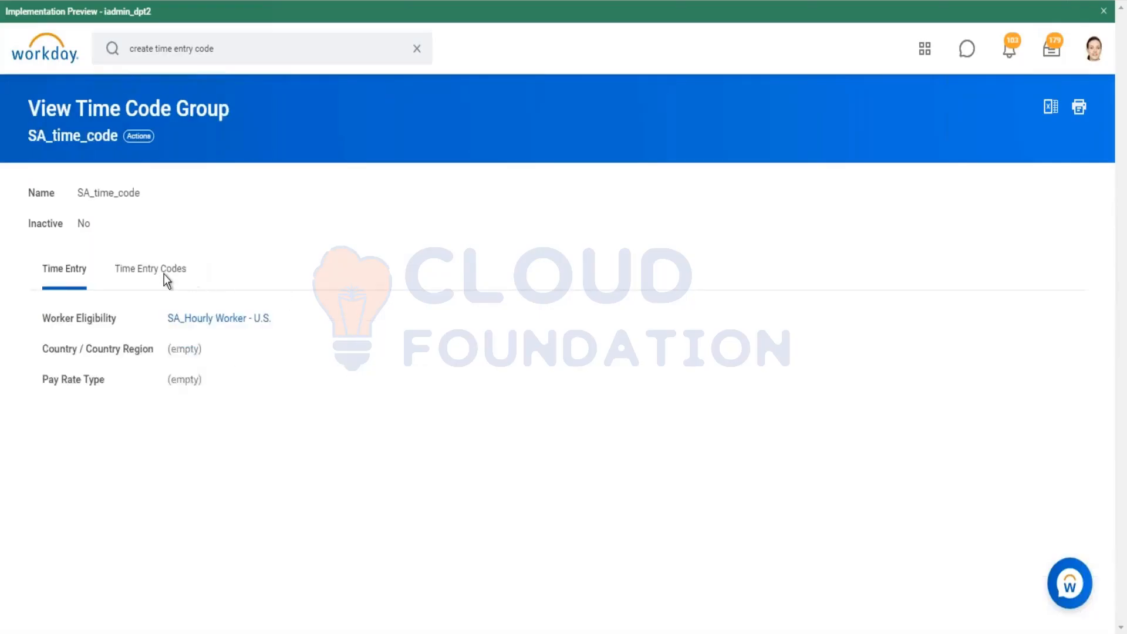
pyautogui.click(165, 275)
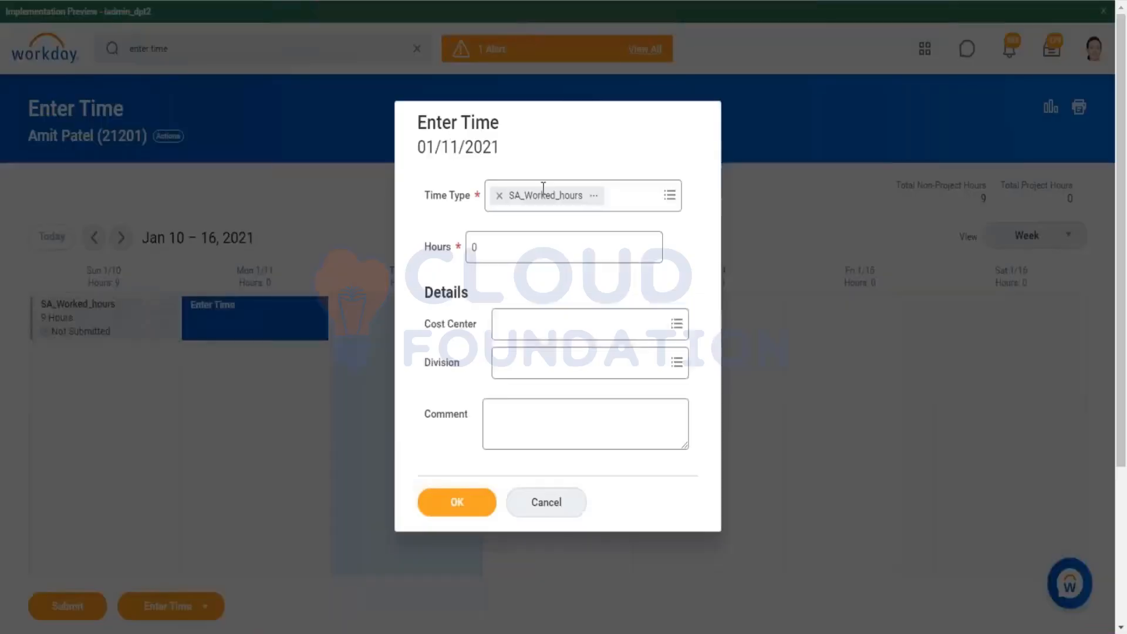
# Step: Review the time types available for the worker in the Enter Time dialog
pyautogui.click(667, 200)
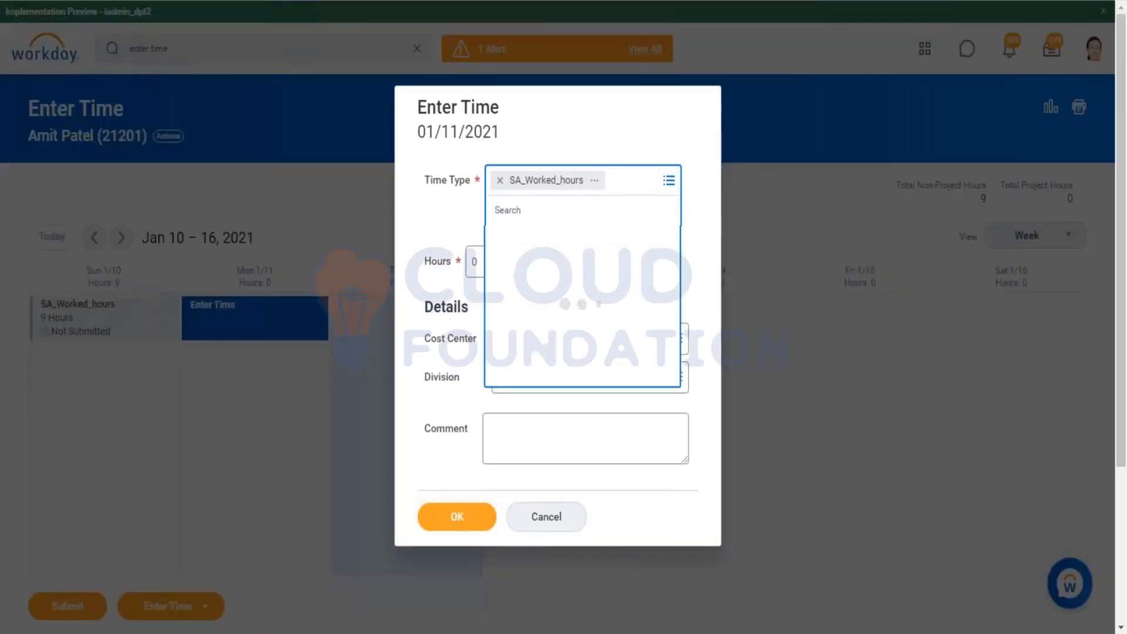
pyautogui.click(561, 290)
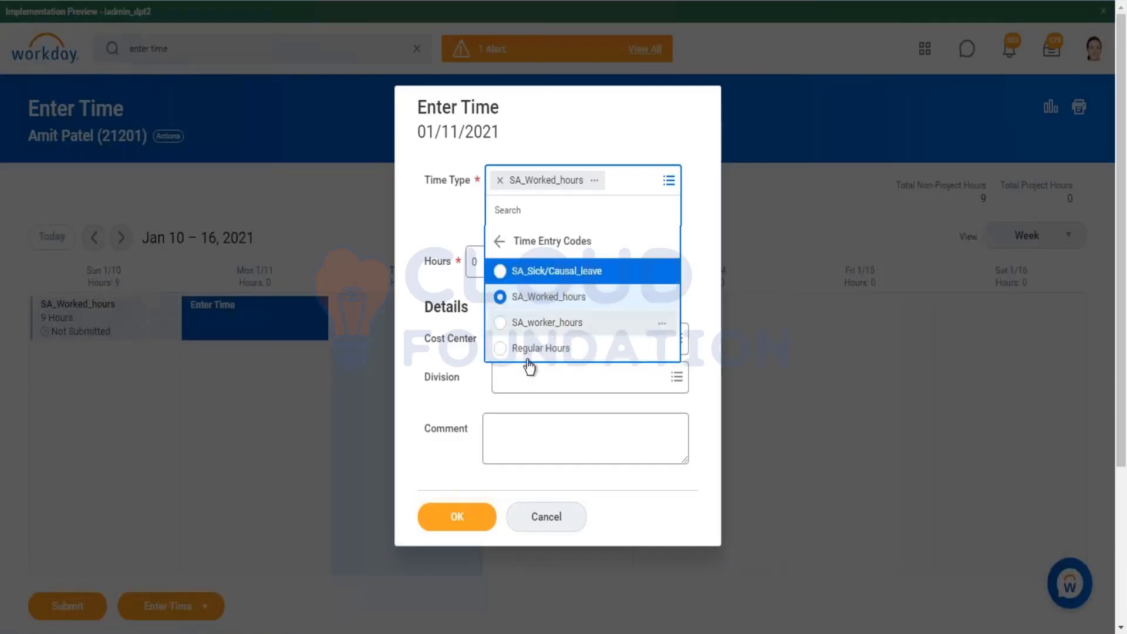
pyautogui.rightClick(592, 352)
pyautogui.click(641, 364)
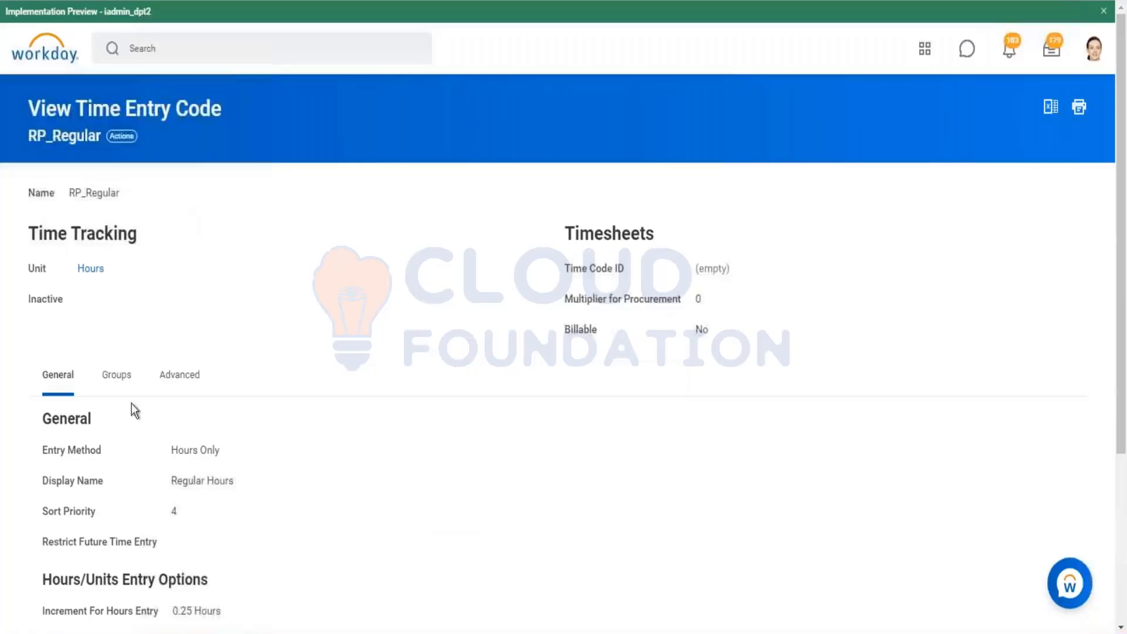
# Step: Examine the RP_Regular time entry code and the SA_Hourly Worker - U.S. eligibility rule, then return to the group
pyautogui.click(116, 375)
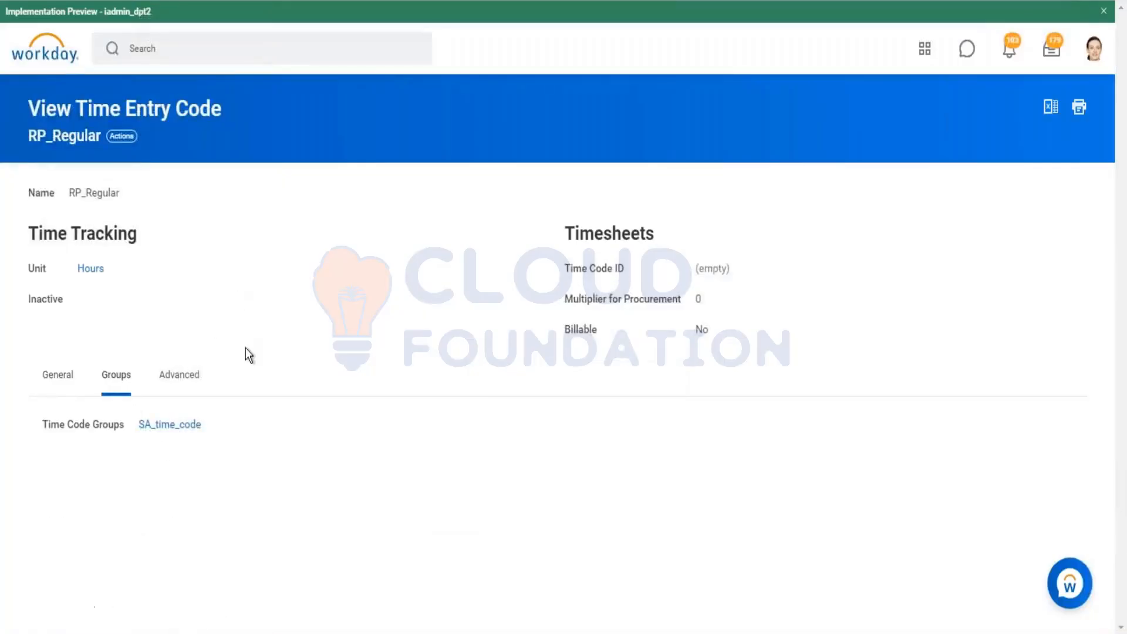
pyautogui.click(161, 426)
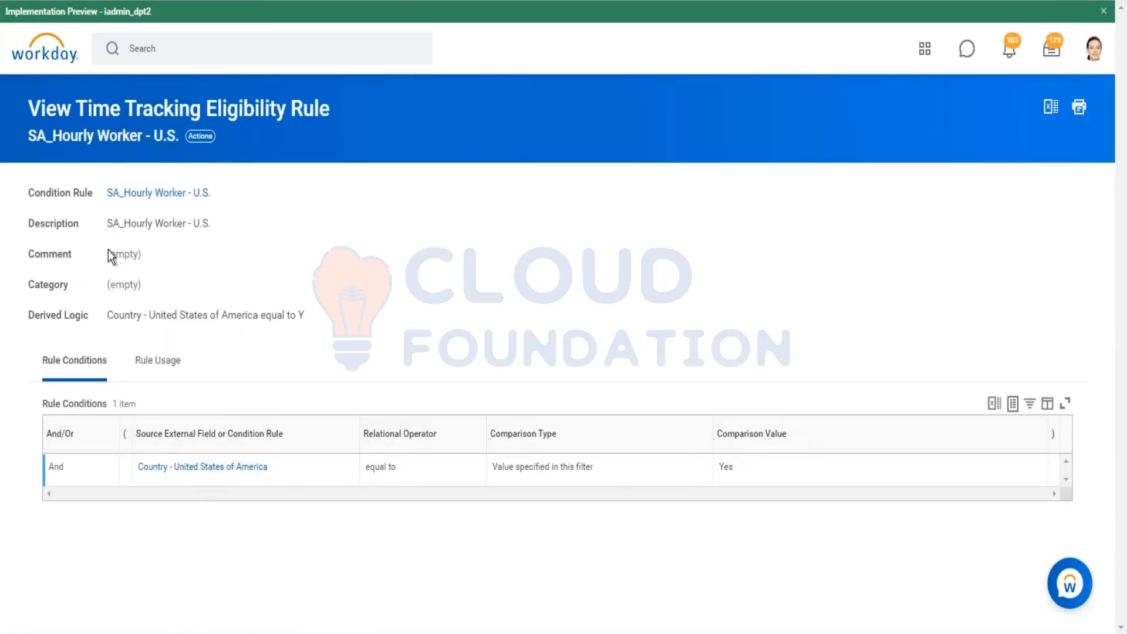
pyautogui.hotkey('alt', 'Left')
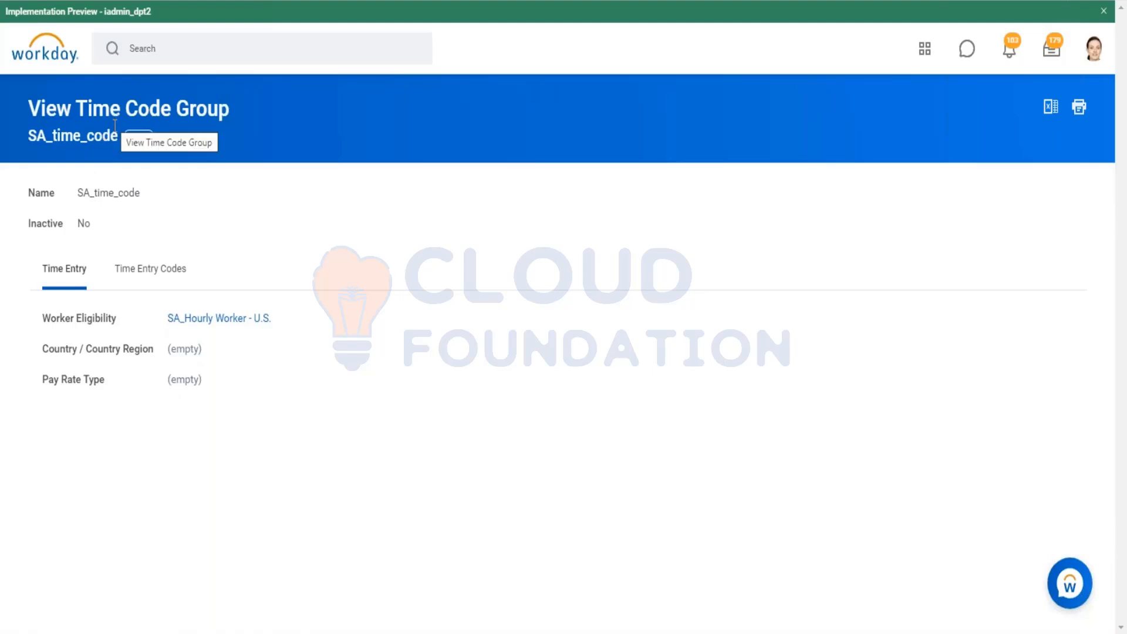
# Step: Edit the SA_time_code group and set its country region to United States of America - Country
pyautogui.click(140, 141)
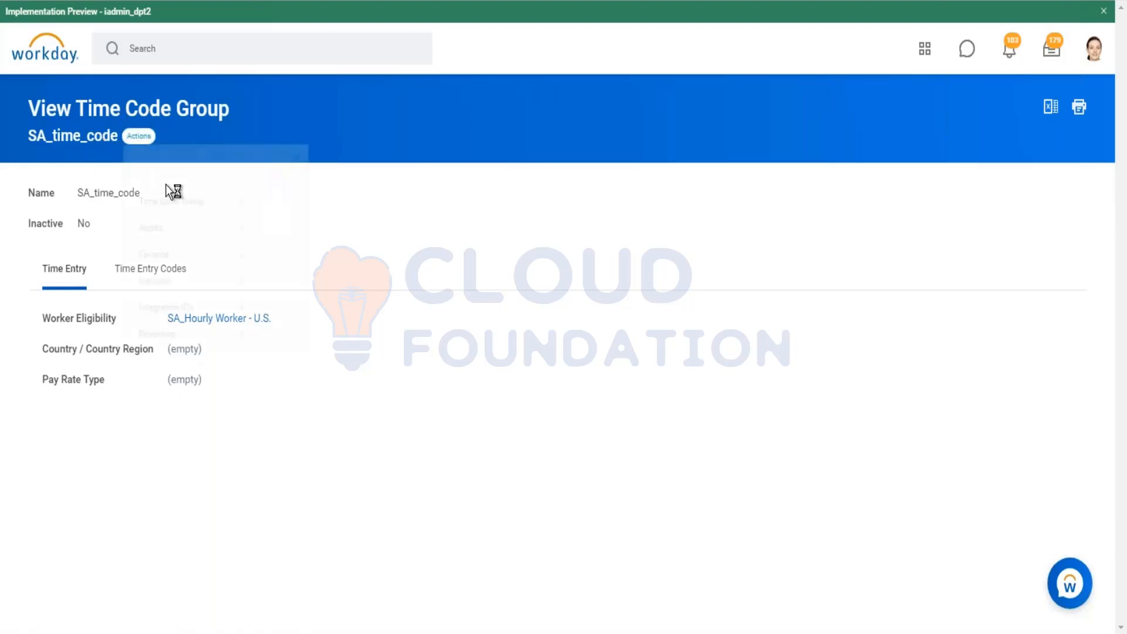
pyautogui.click(265, 219)
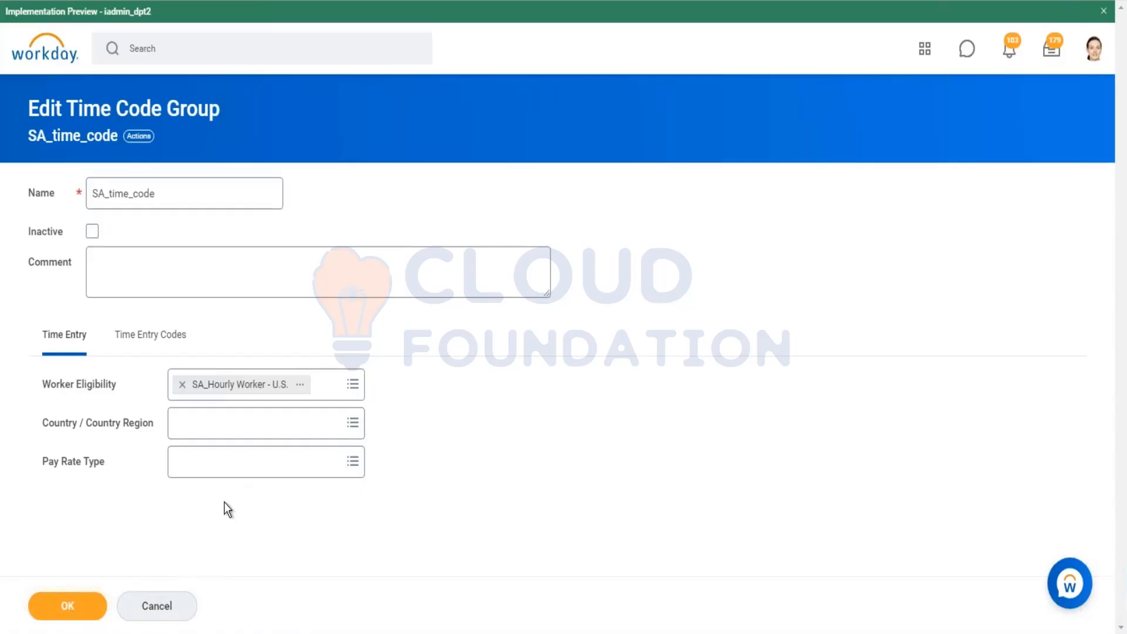
pyautogui.click(239, 454)
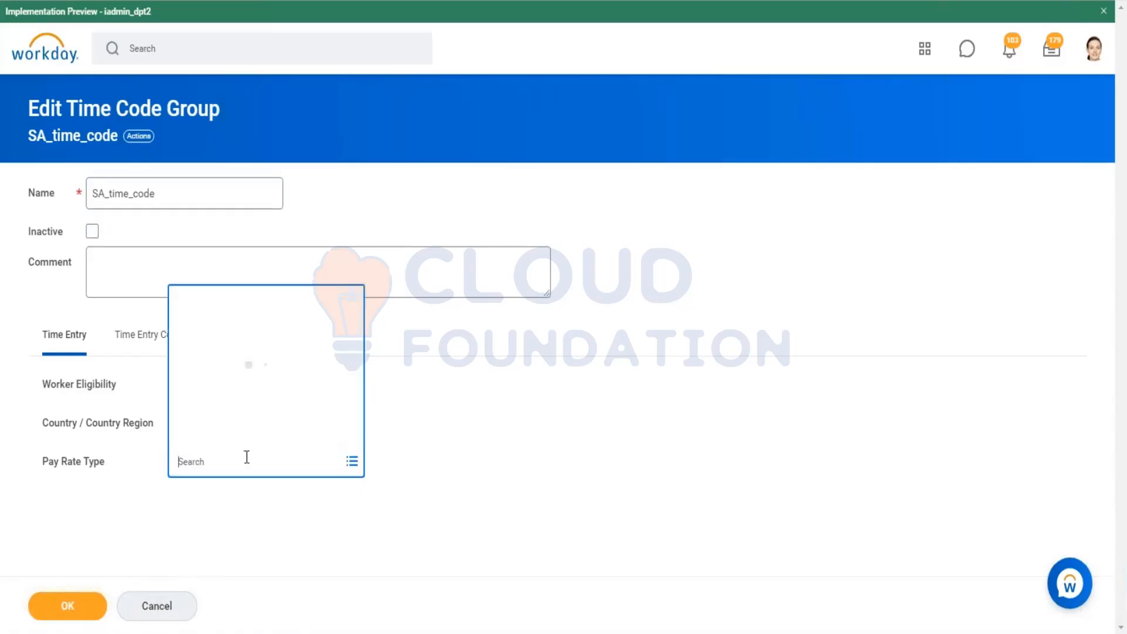
pyautogui.click(256, 416)
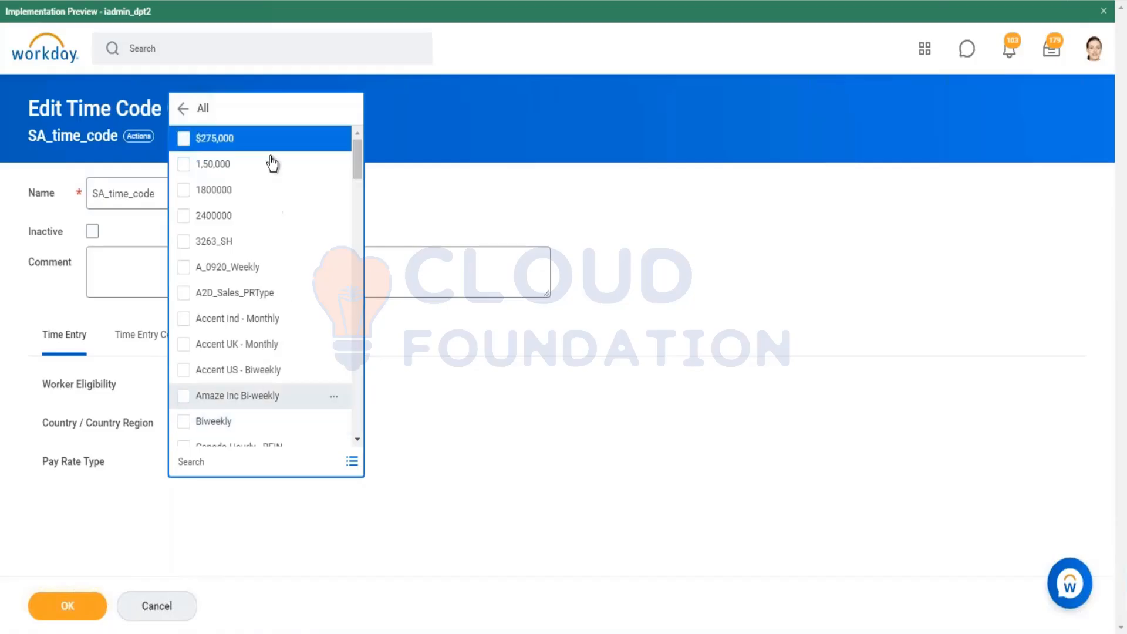
pyautogui.scroll(-3, 258, 352)
pyautogui.scroll(-2, 256, 387)
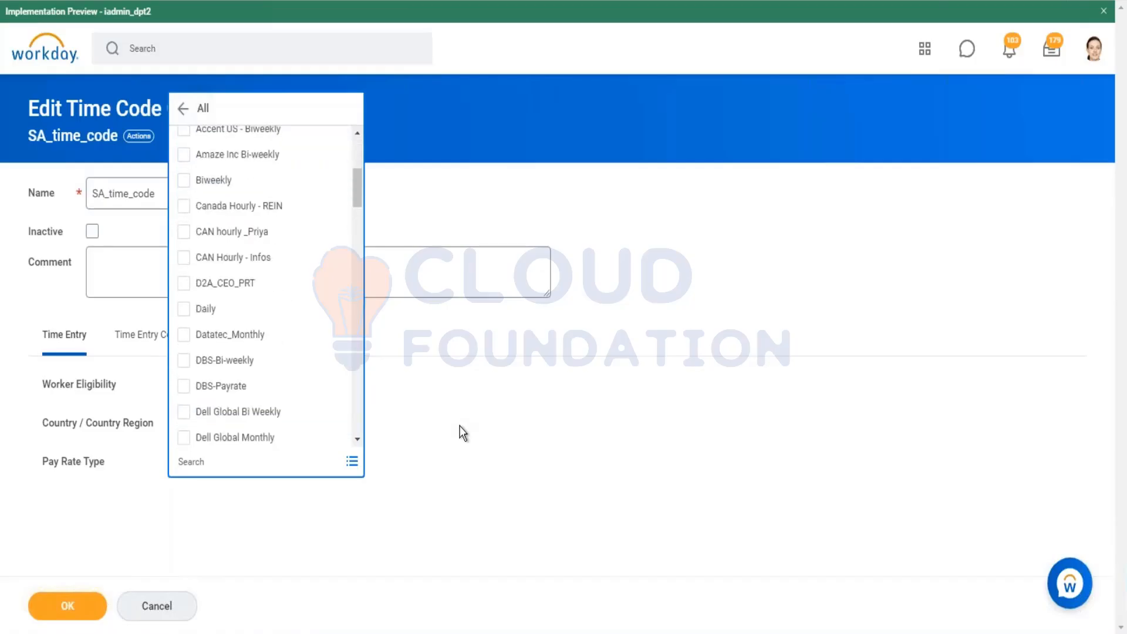
pyautogui.click(460, 433)
pyautogui.click(314, 432)
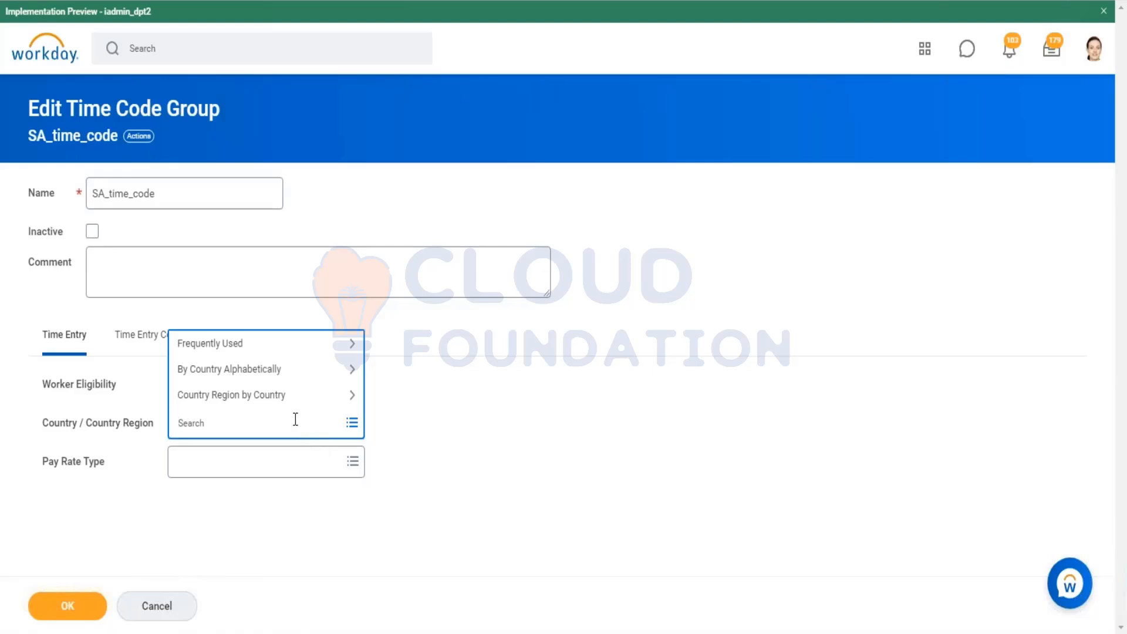
pyautogui.write('united')
pyautogui.press('Return')
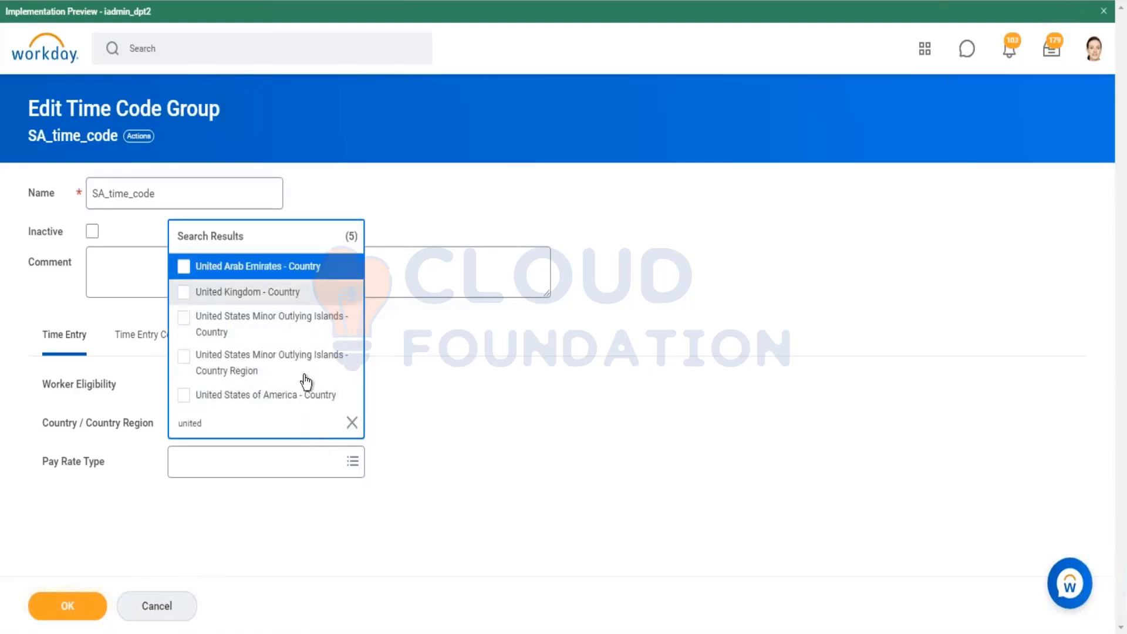
pyautogui.click(308, 394)
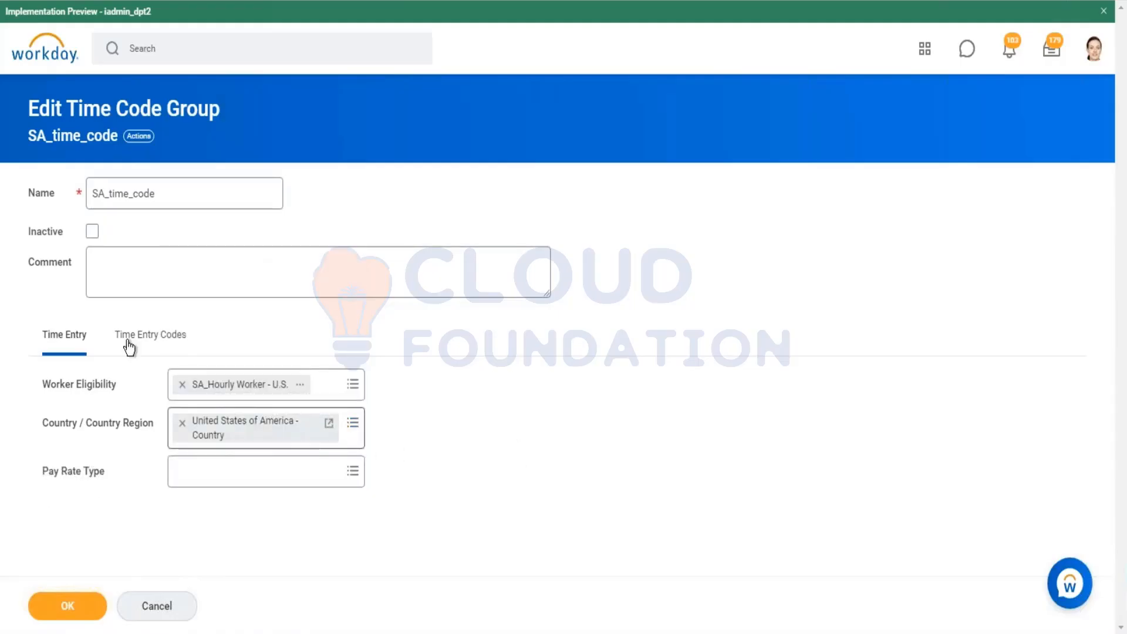
# Step: After reviewing the group's codes and eligibility rule, clear the country region and save the SA_time_code group
pyautogui.click(151, 348)
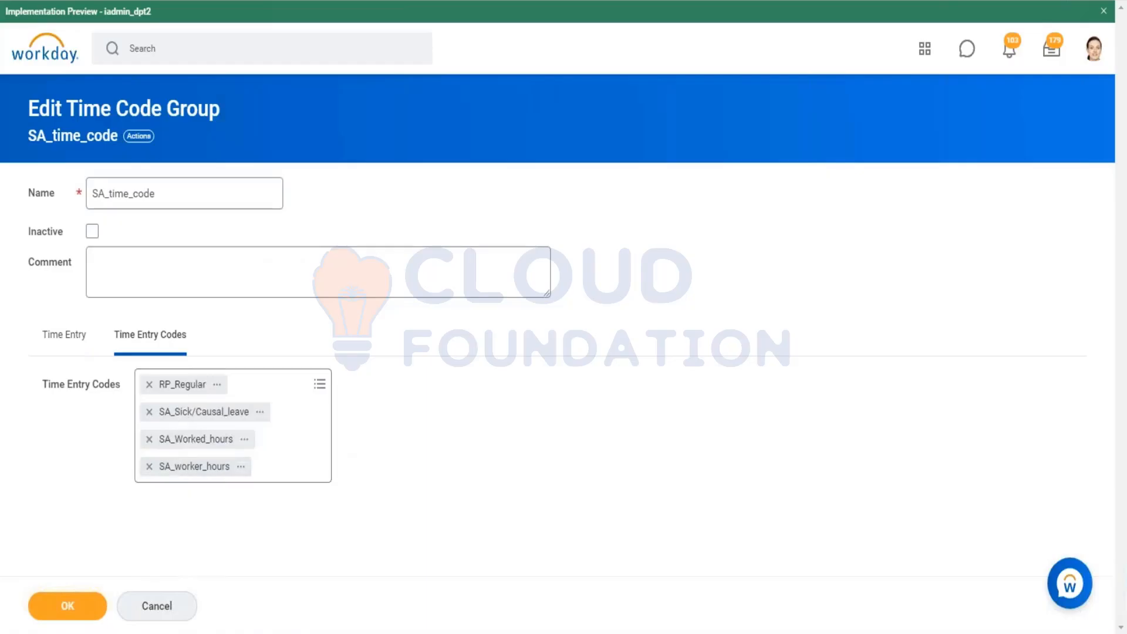
pyautogui.click(83, 339)
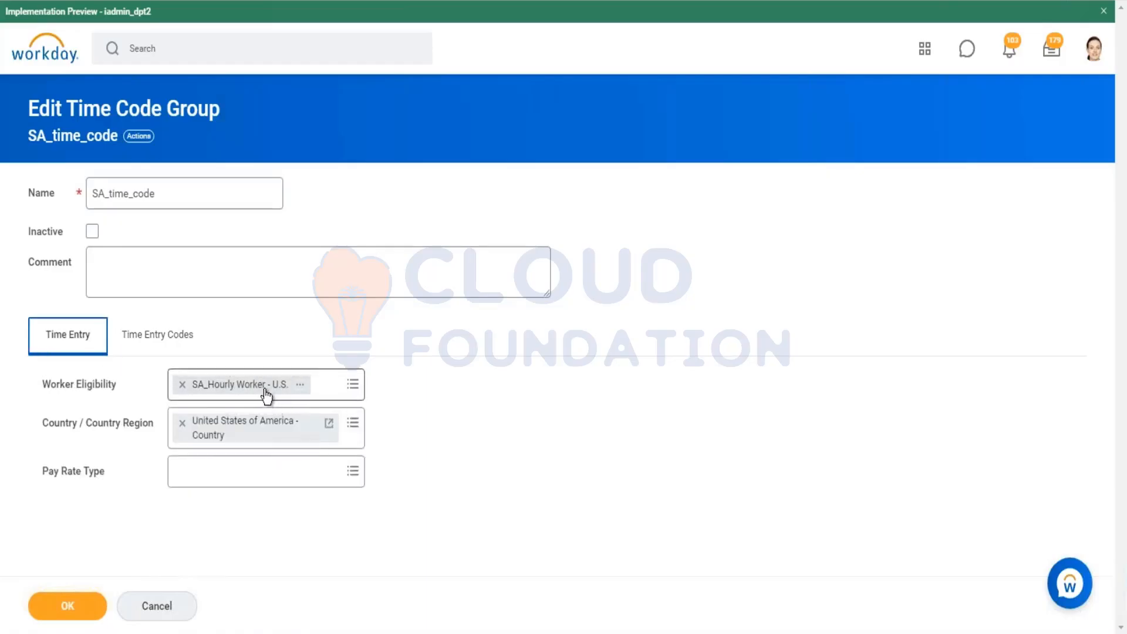
pyautogui.click(300, 384)
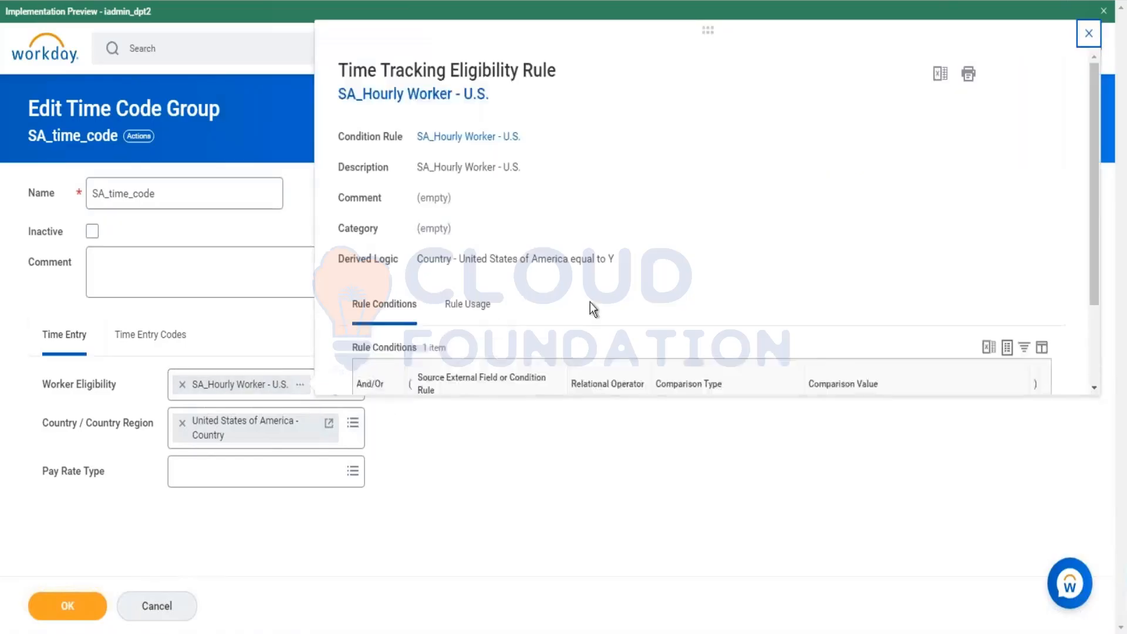
pyautogui.scroll(-3, 590, 301)
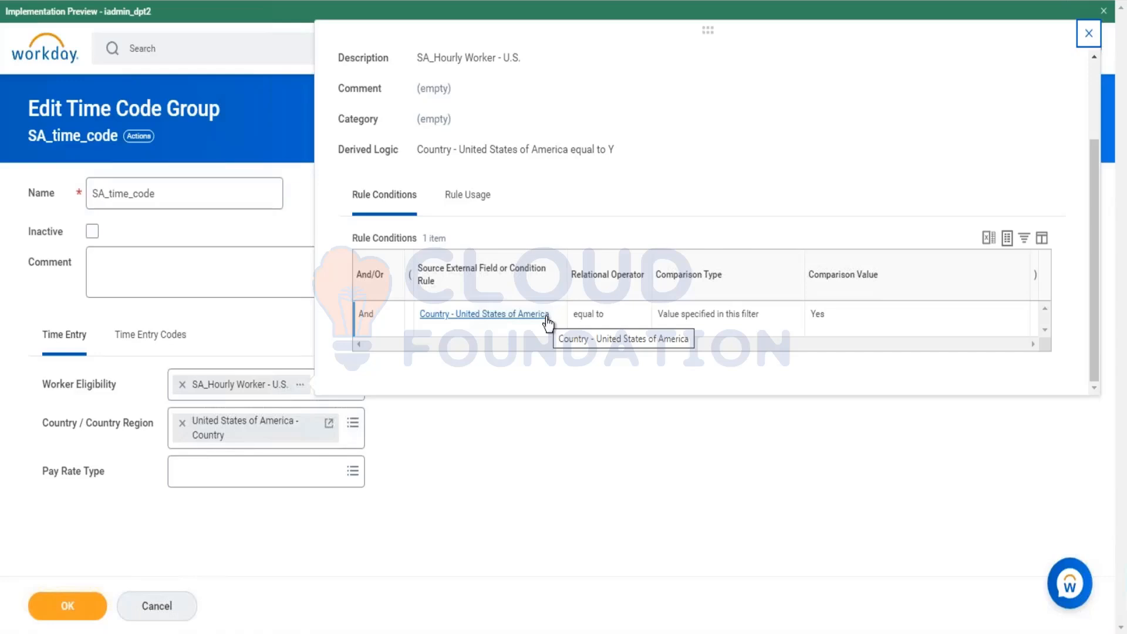
pyautogui.click(182, 423)
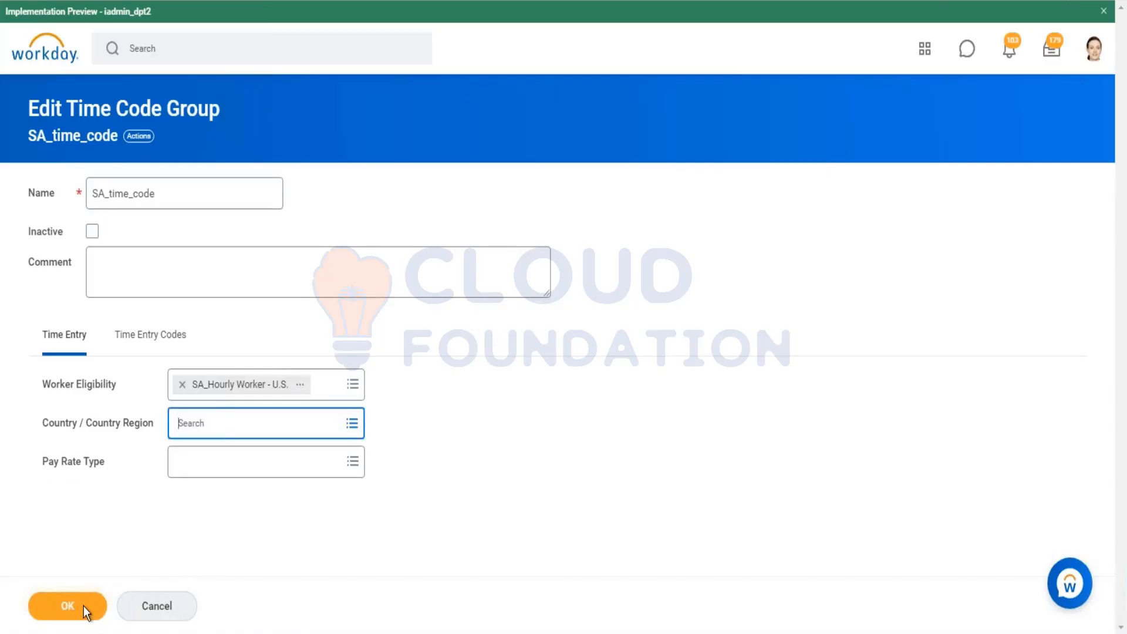
pyautogui.click(84, 606)
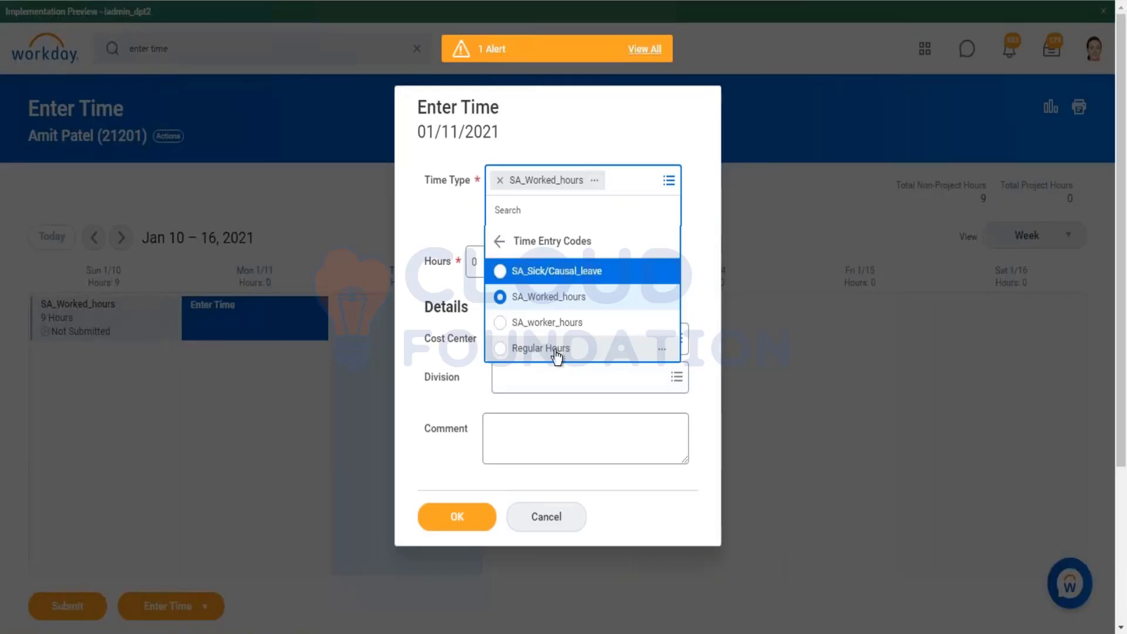
# Step: Enter 8 hours of Regular Hours time for 01/11/2021
pyautogui.click(631, 352)
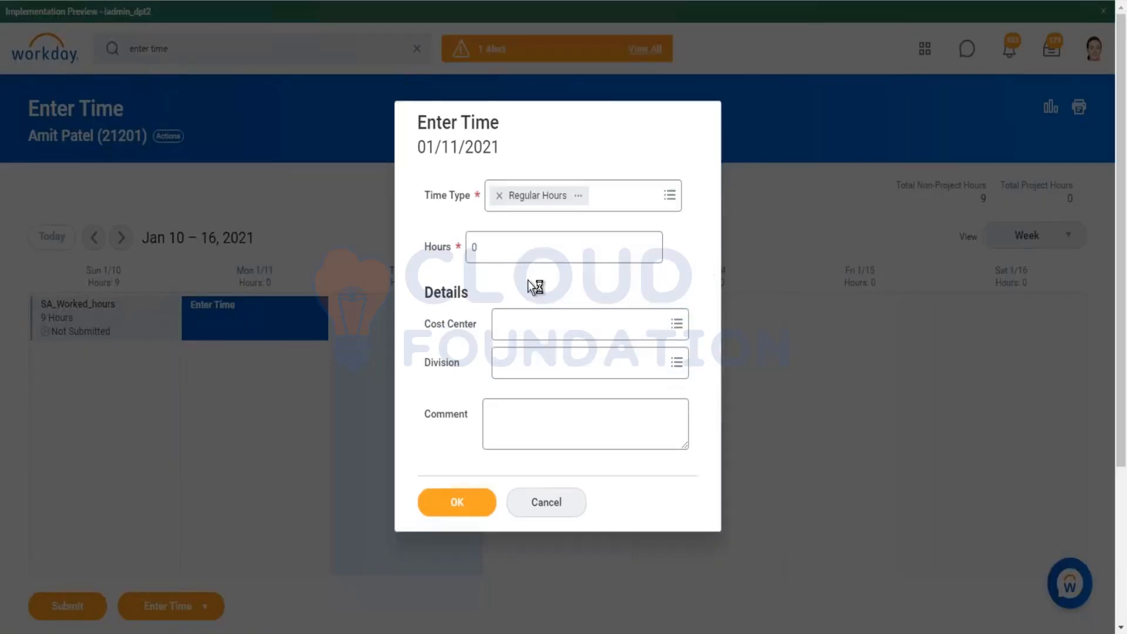
pyautogui.click(493, 232)
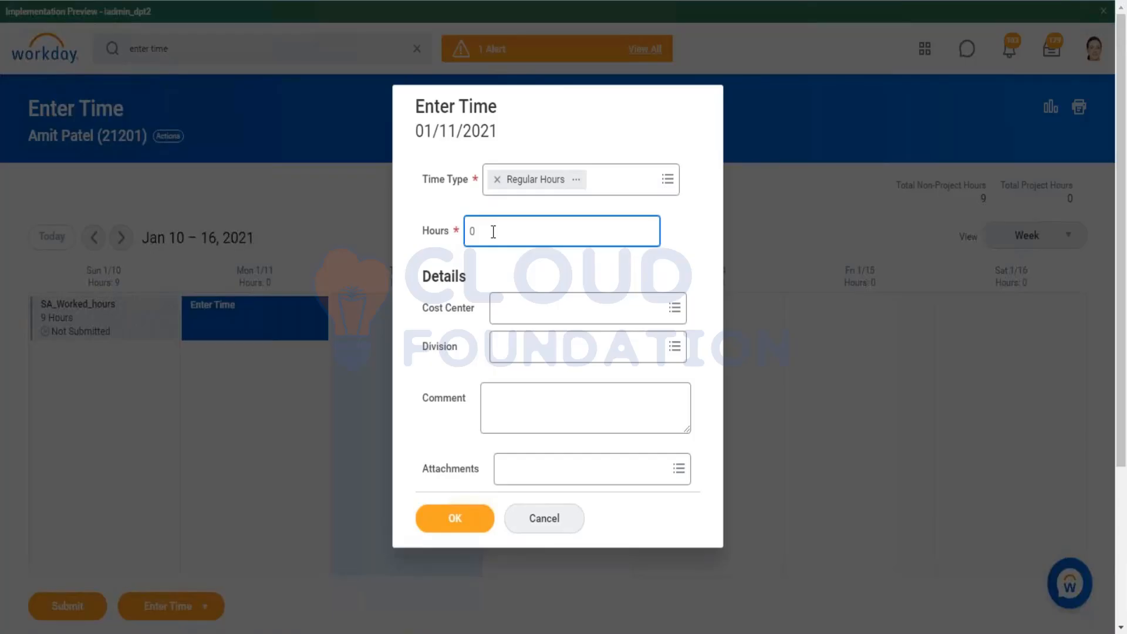
pyautogui.press('BackSpace')
pyautogui.click(592, 469)
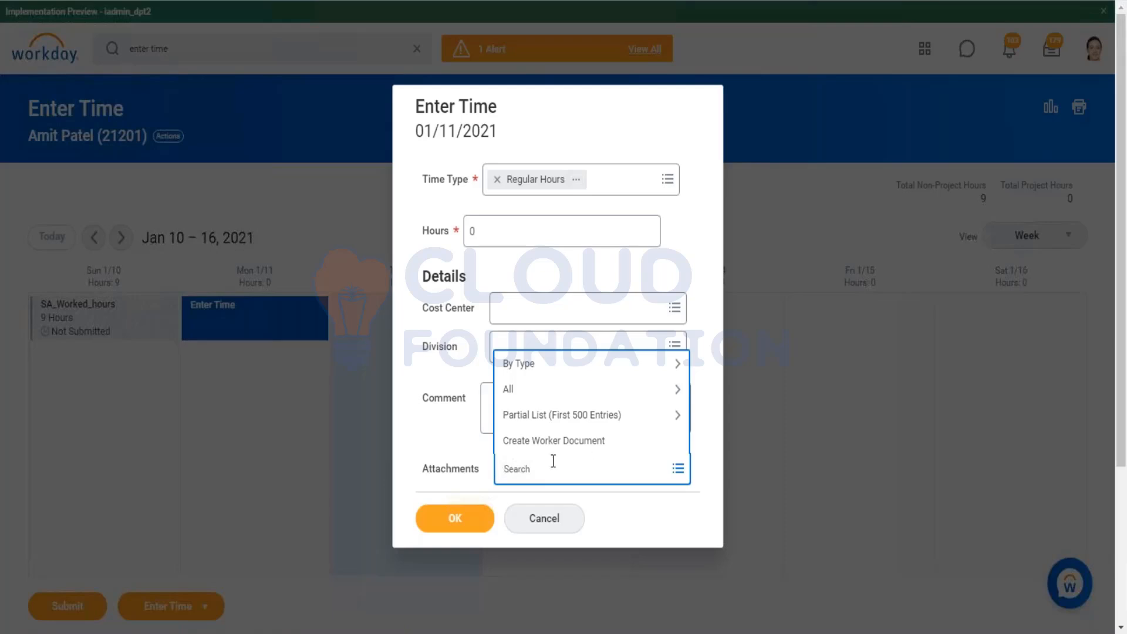
pyautogui.click(438, 434)
pyautogui.click(472, 232)
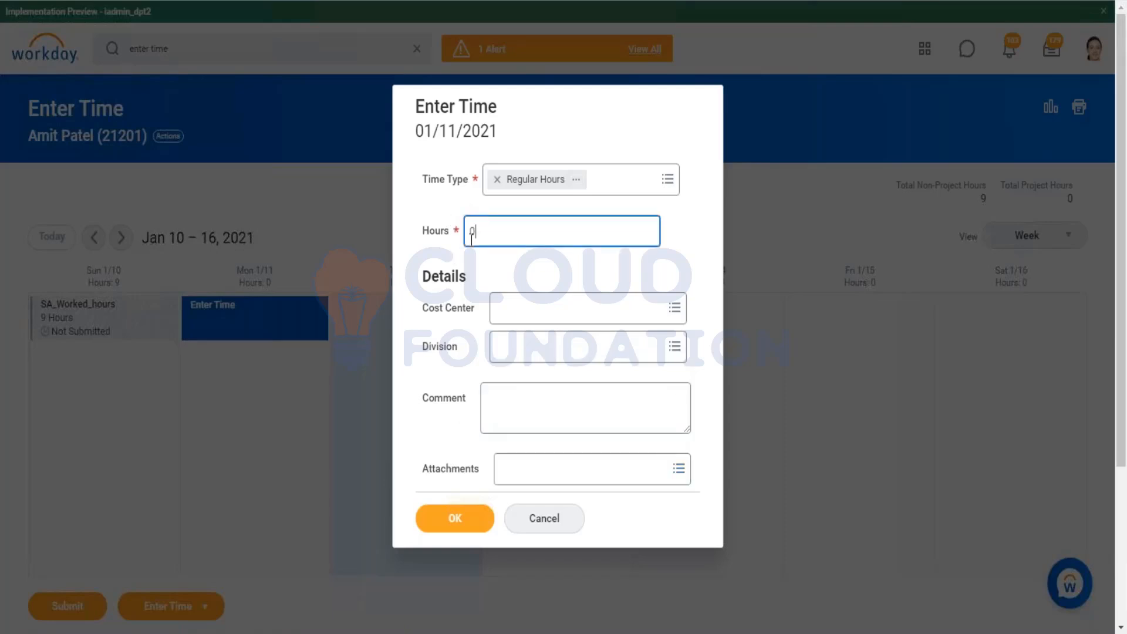
pyautogui.press('BackSpace')
pyautogui.write('8')
pyautogui.click(486, 516)
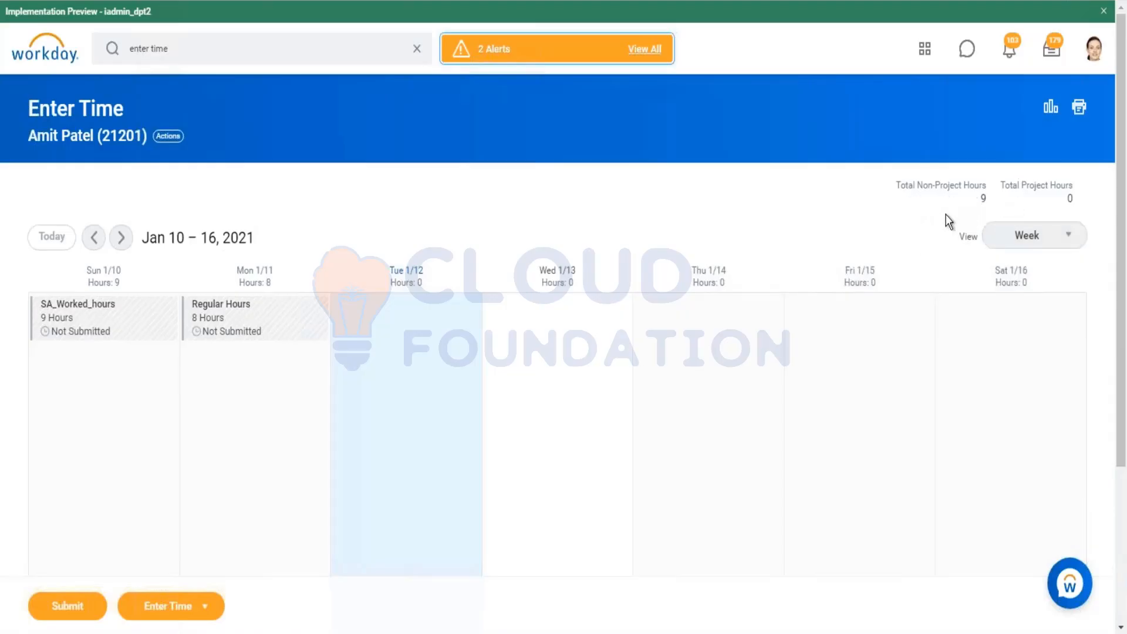
# Step: Inspect the Regular Hours time block's reported and calculated details
pyautogui.click(215, 324)
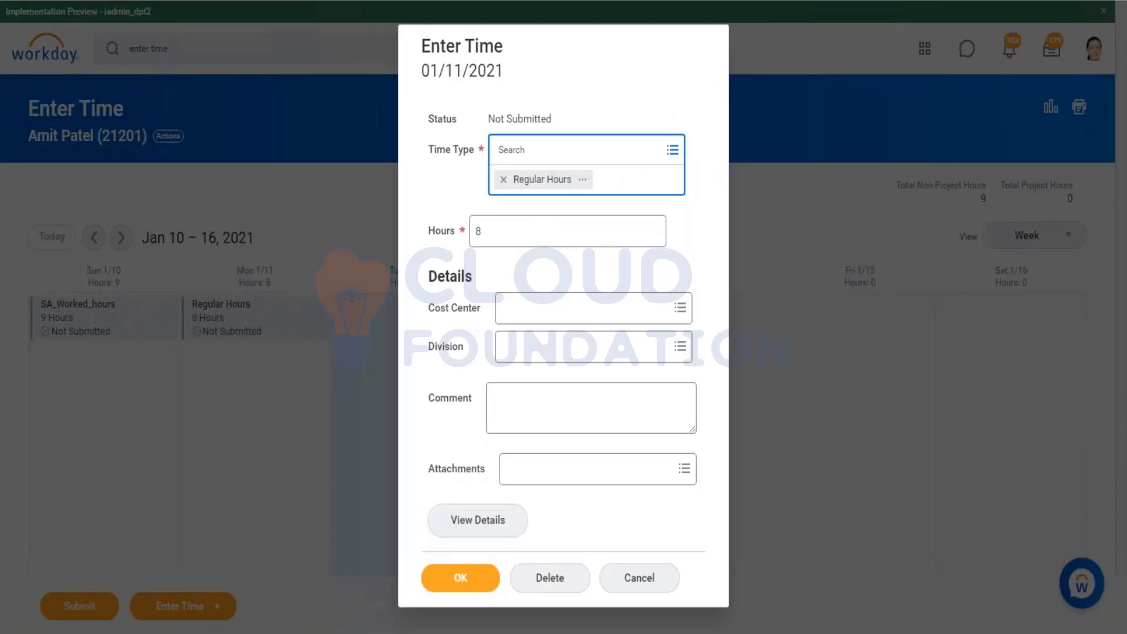
pyautogui.click(465, 525)
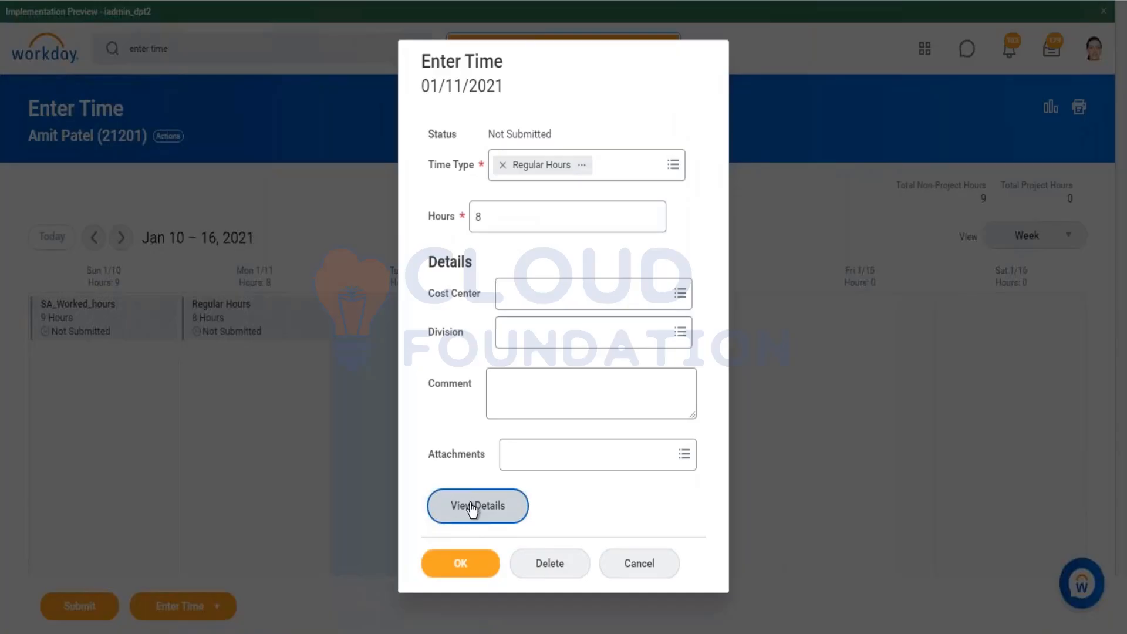
pyautogui.click(472, 508)
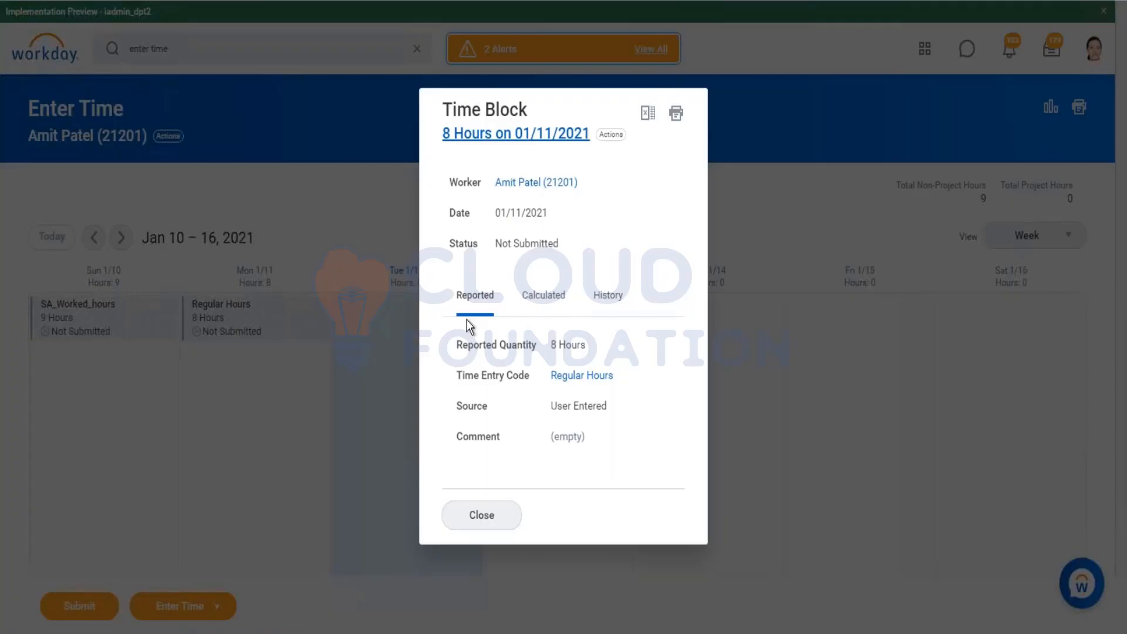
pyautogui.click(534, 295)
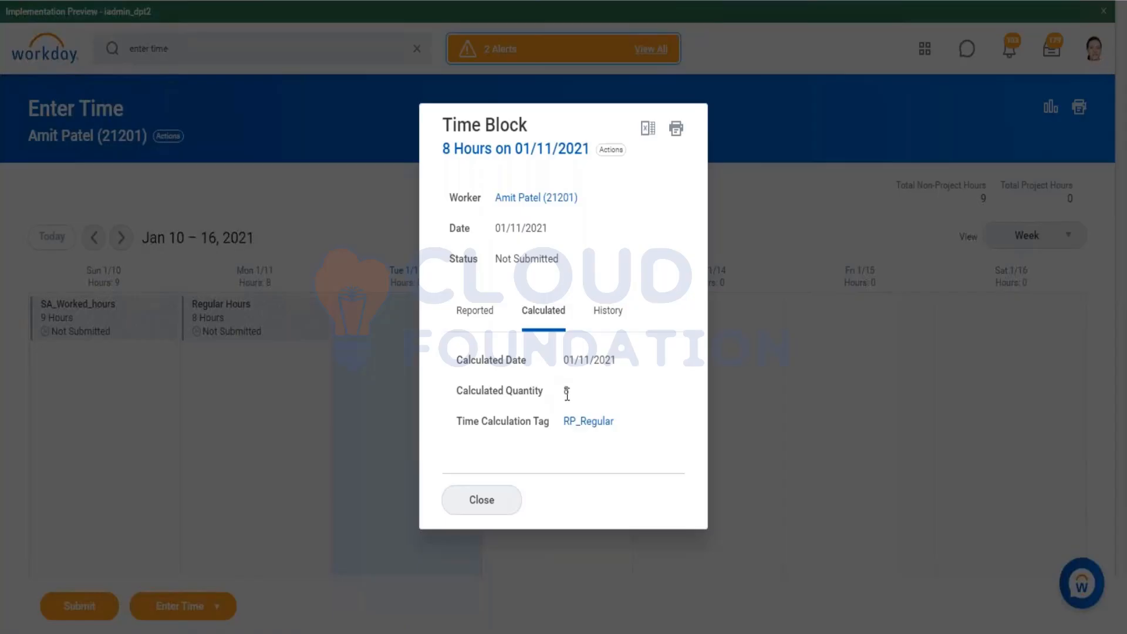
# Step: Edit the Project Time time entry template and add the RP_Regular calculation tag to the Total 6 weekly total
pyautogui.moveTo(594, 427)
pyautogui.rightClick(594, 432)
pyautogui.click(621, 497)
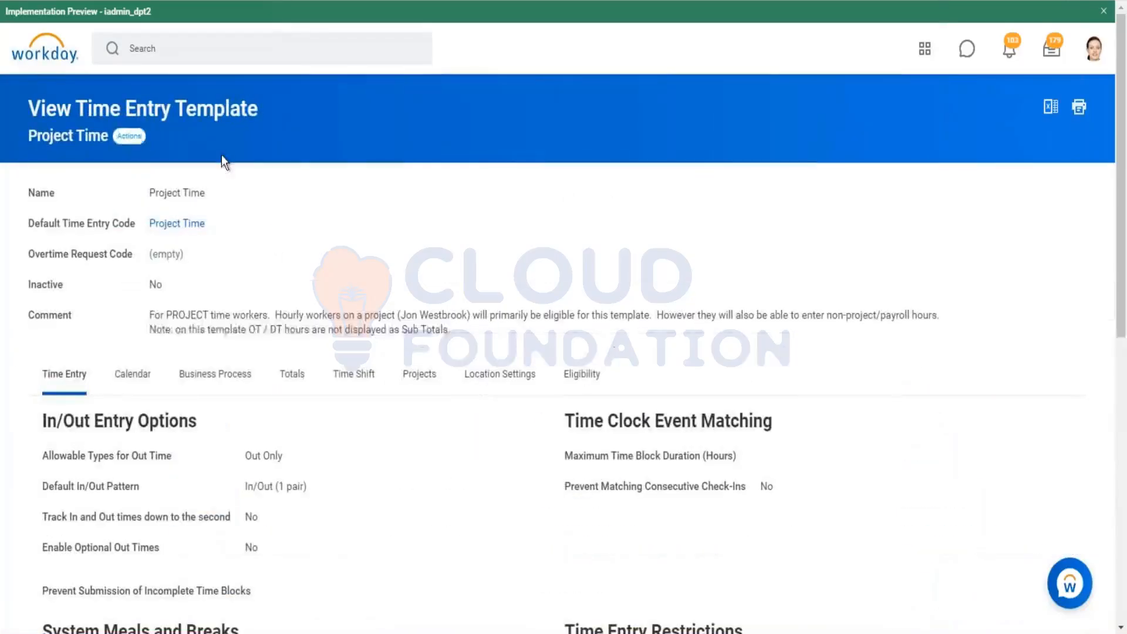
pyautogui.moveTo(233, 216)
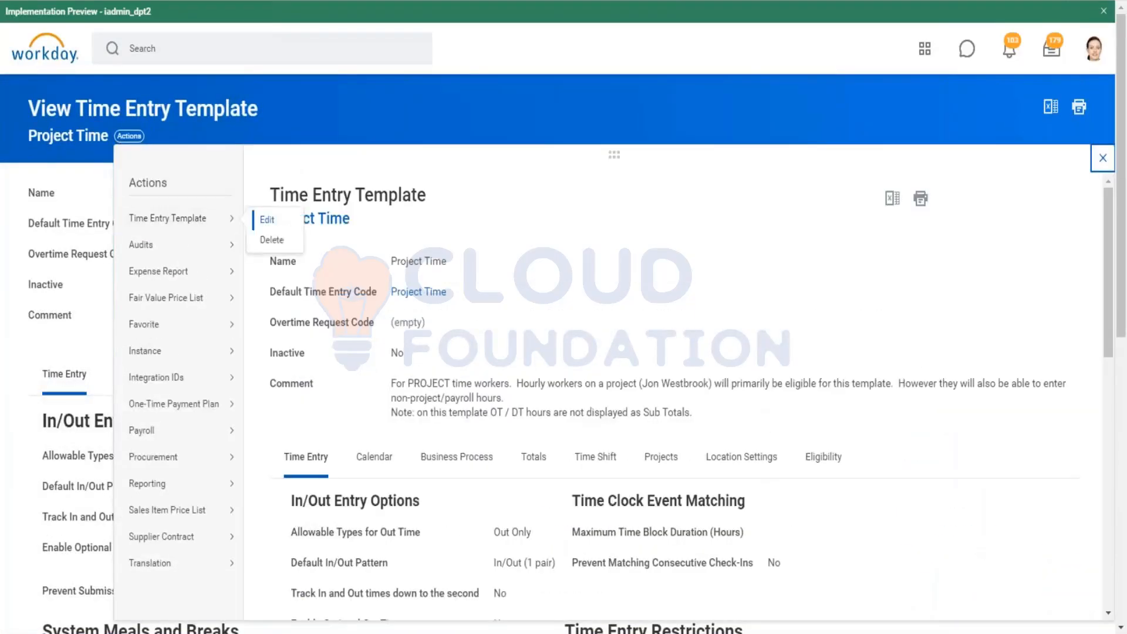
pyautogui.click(267, 219)
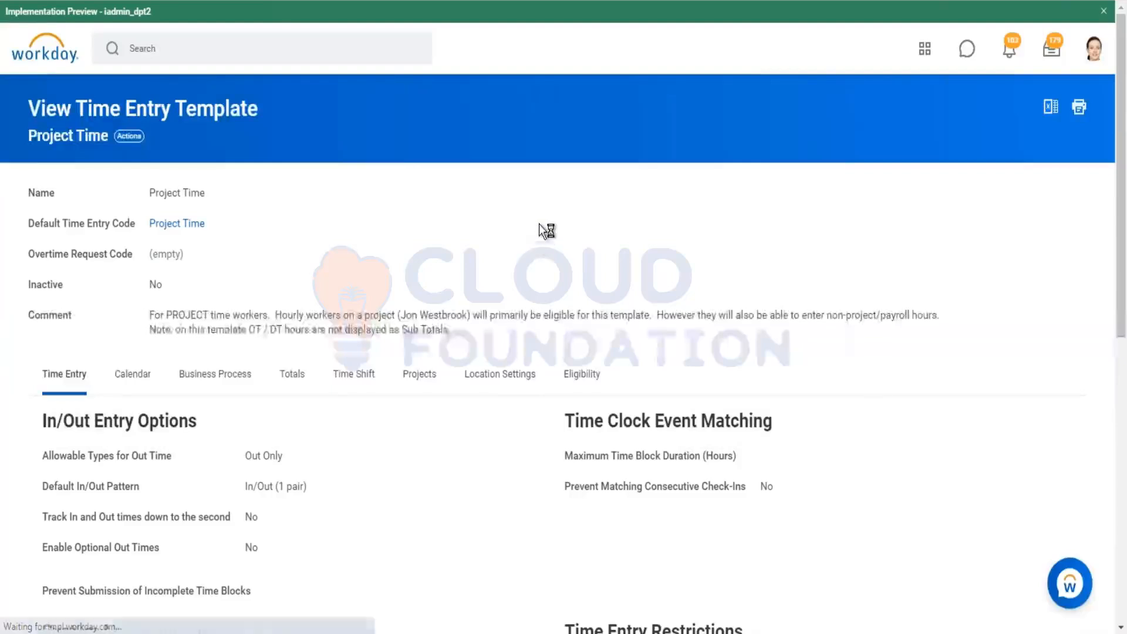
pyautogui.scroll(-3, 539, 223)
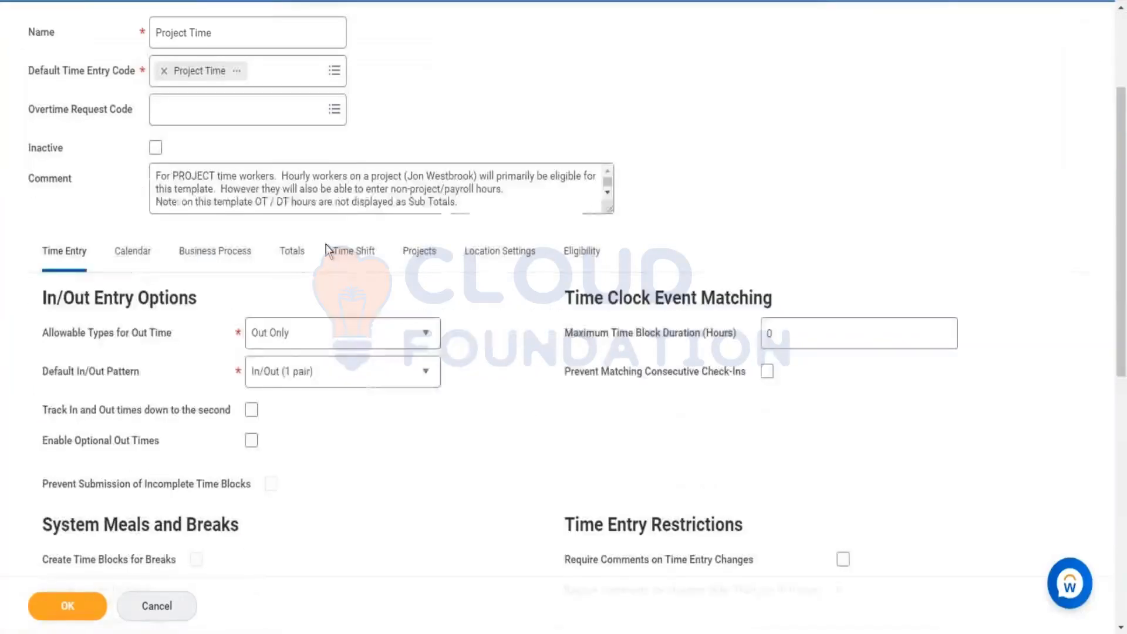
pyautogui.click(291, 251)
pyautogui.scroll(-5, 657, 375)
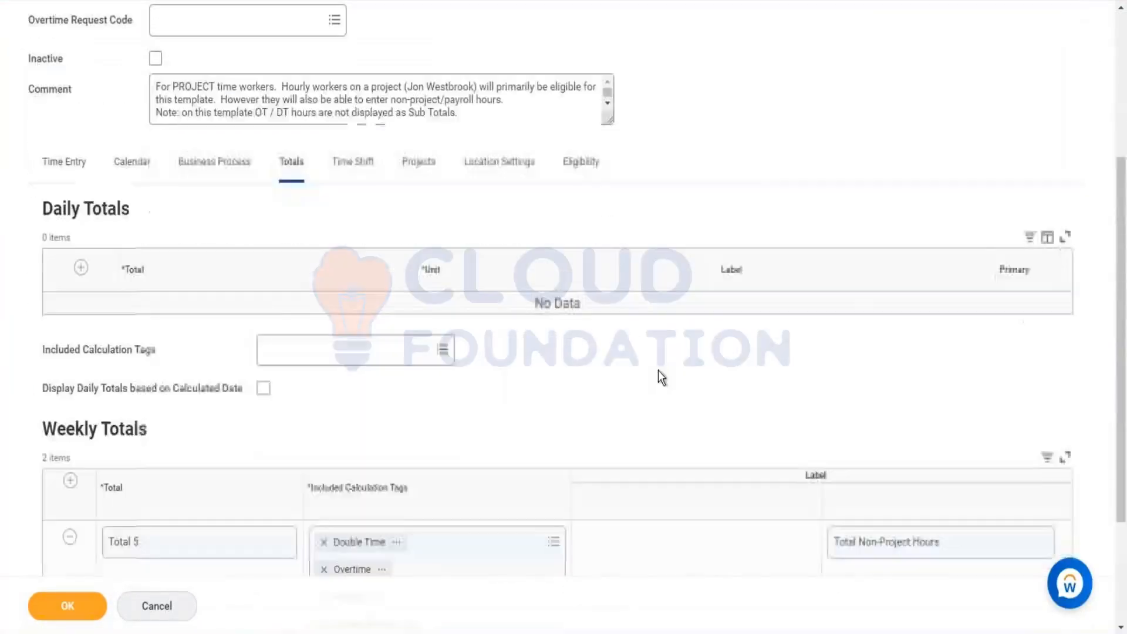
pyautogui.click(490, 502)
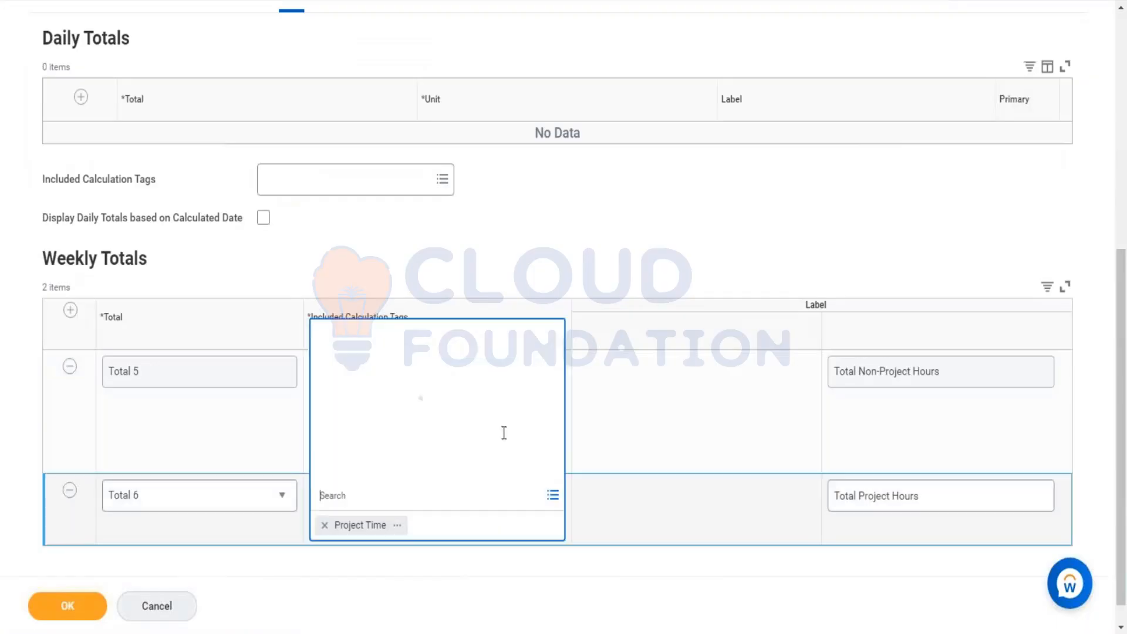
pyautogui.click(487, 500)
pyautogui.write('RP_Regular')
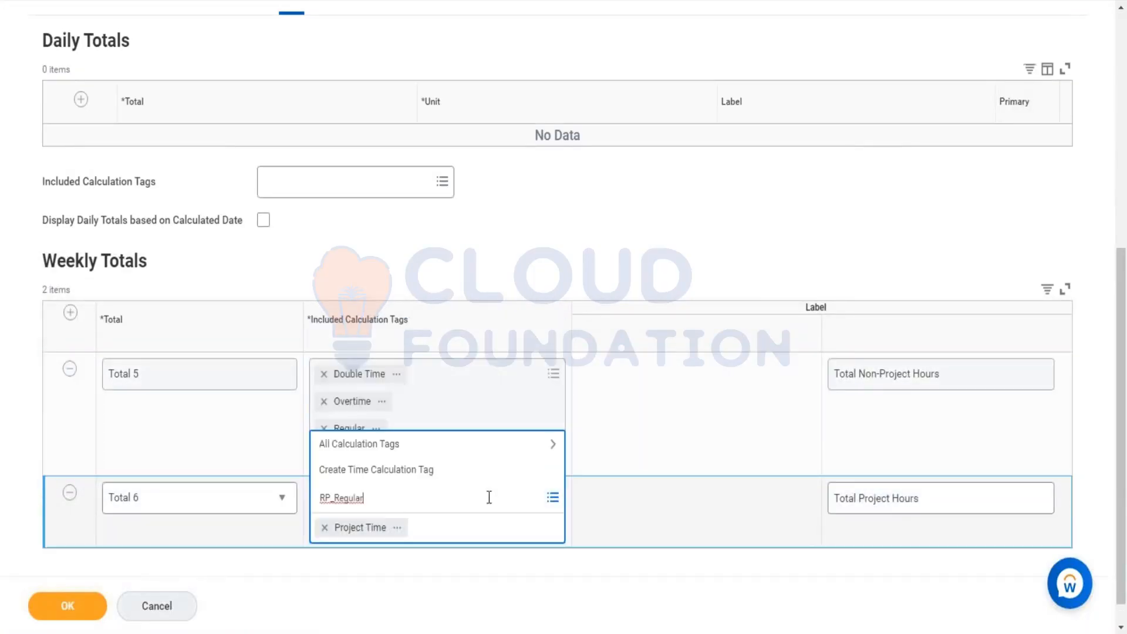
pyautogui.press('Return')
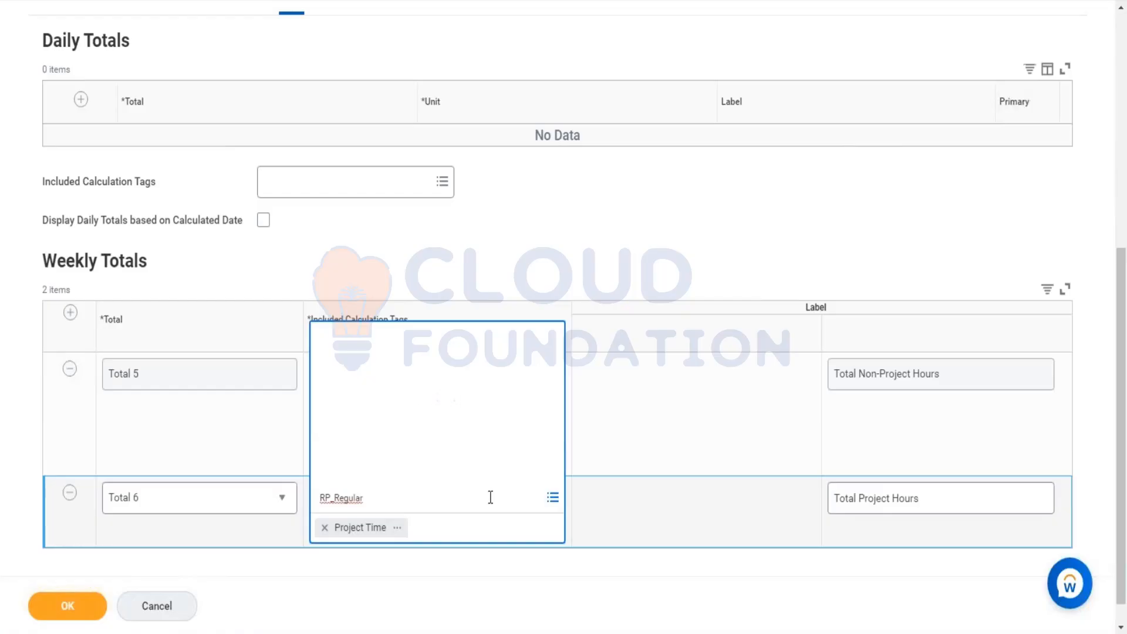
pyautogui.click(390, 378)
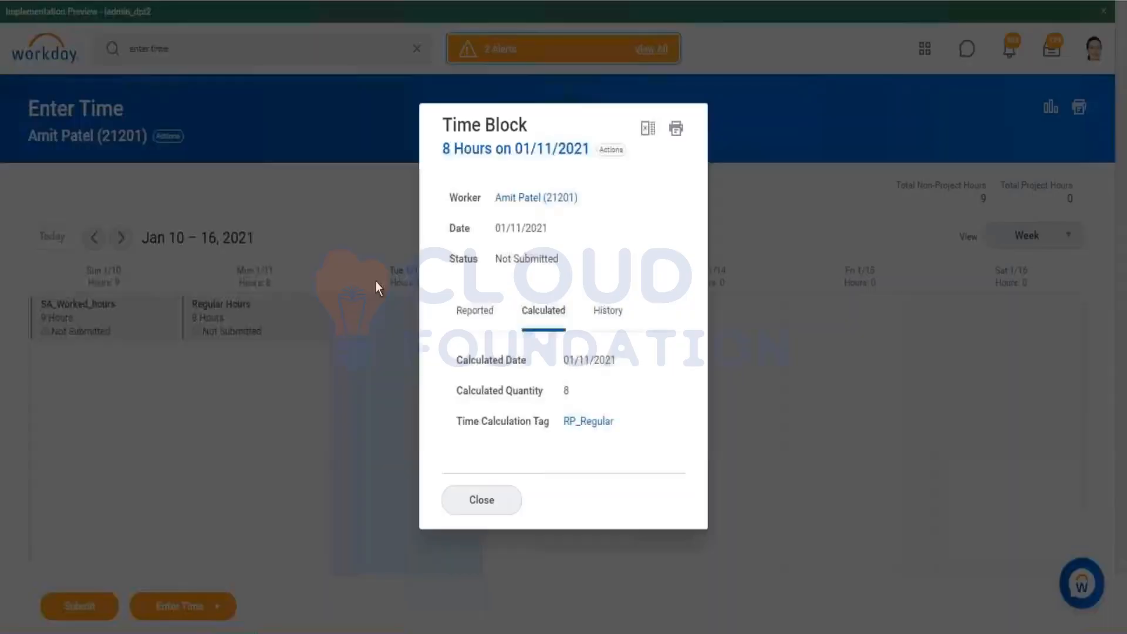
# Step: Run calculations for the week of 01/10/2021 – 01/16/2021 for the worker
pyautogui.click(782, 173)
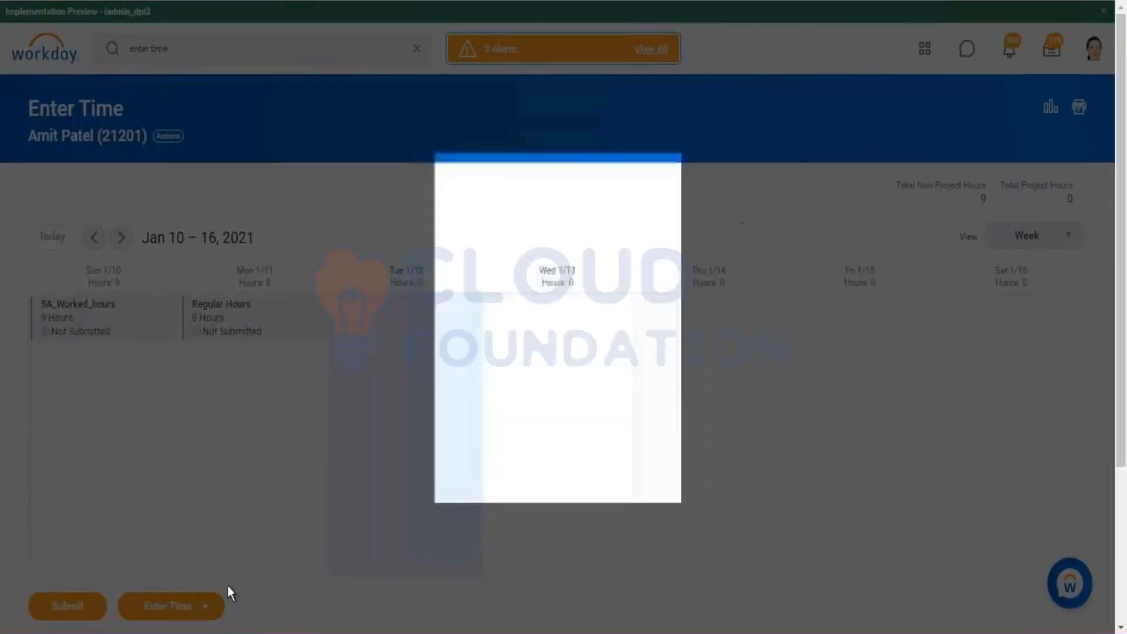
pyautogui.click(210, 603)
pyautogui.click(208, 568)
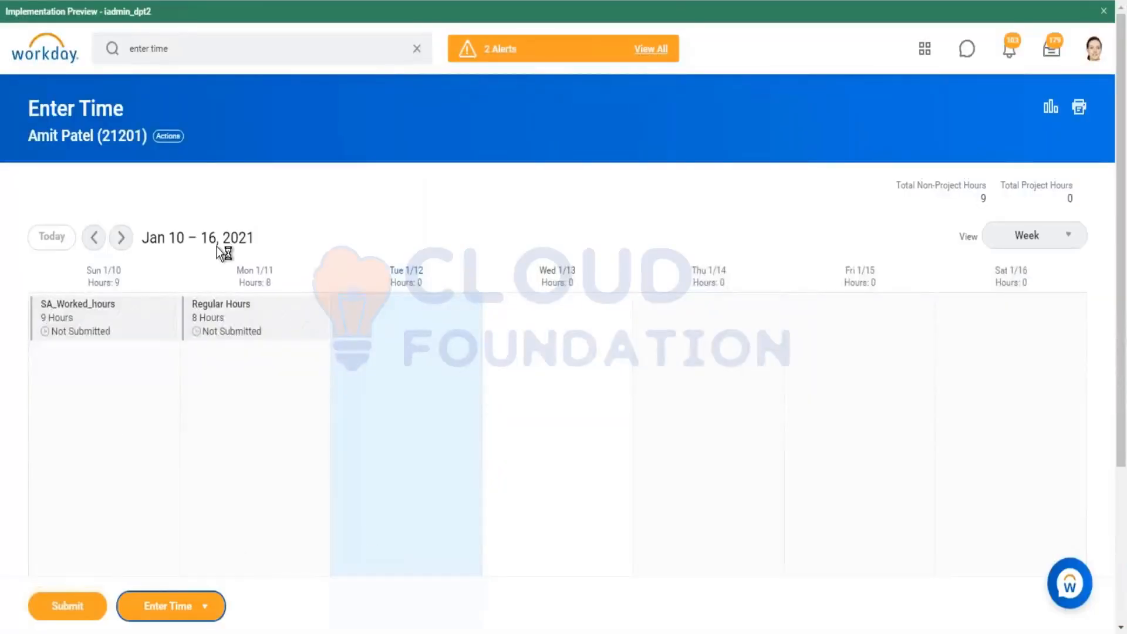
pyautogui.click(86, 229)
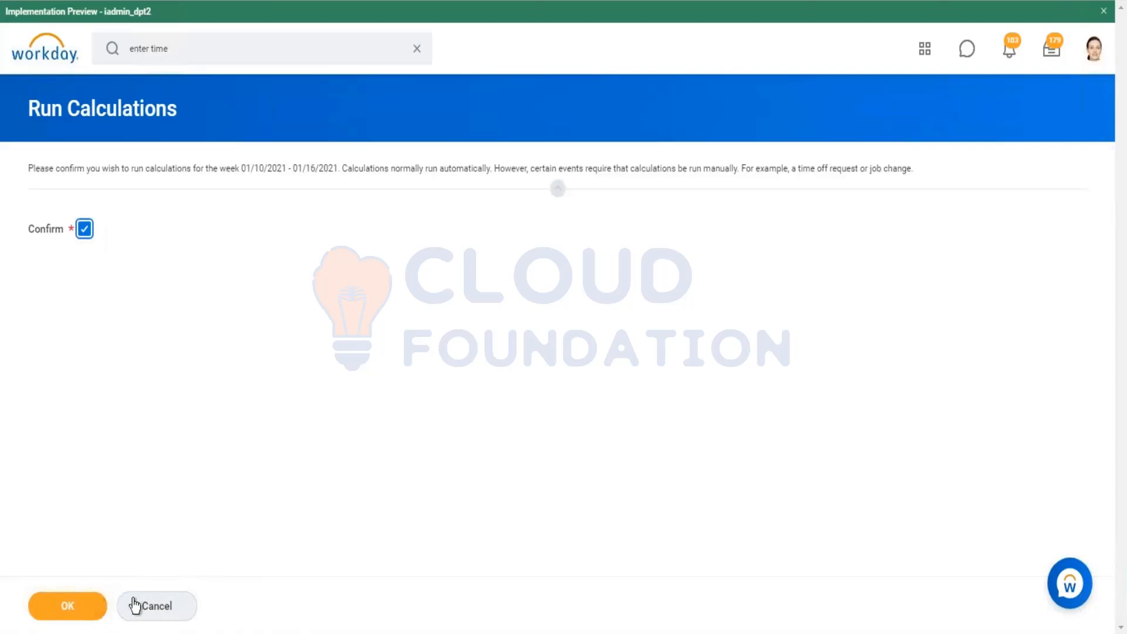
pyautogui.click(94, 606)
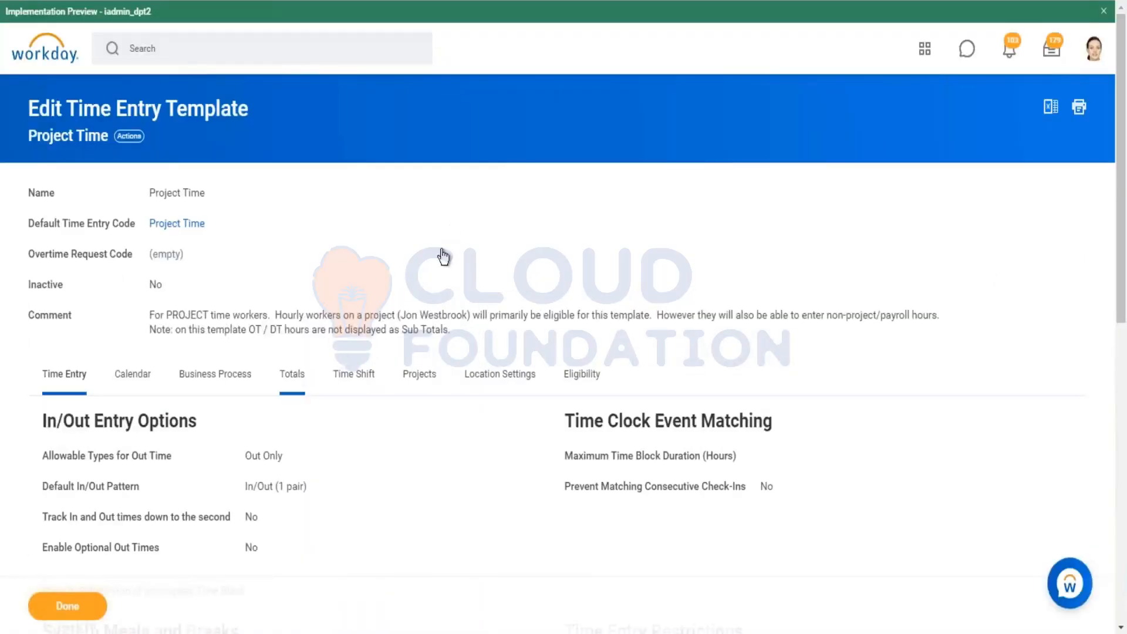
# Step: Examine the Total Non-Project Hours and Total Project Hours figures on the Enter Time page
pyautogui.scroll(-5, 452, 231)
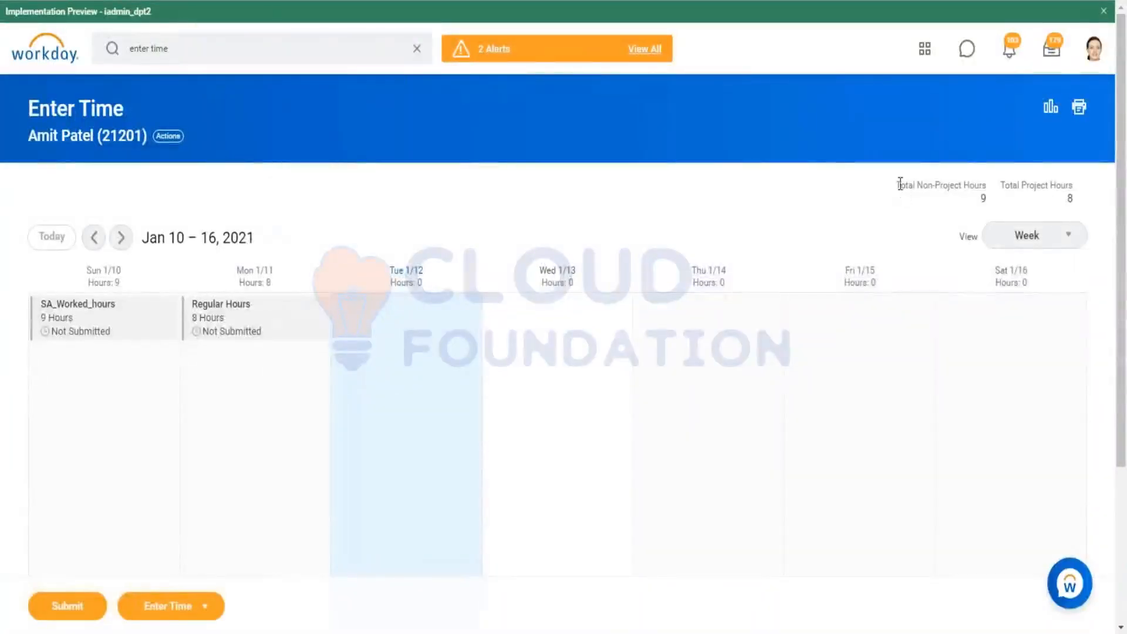
pyautogui.moveTo(896, 182); pyautogui.dragTo(1062, 187)
pyautogui.click(888, 216)
pyautogui.moveTo(898, 184); pyautogui.dragTo(1065, 185)
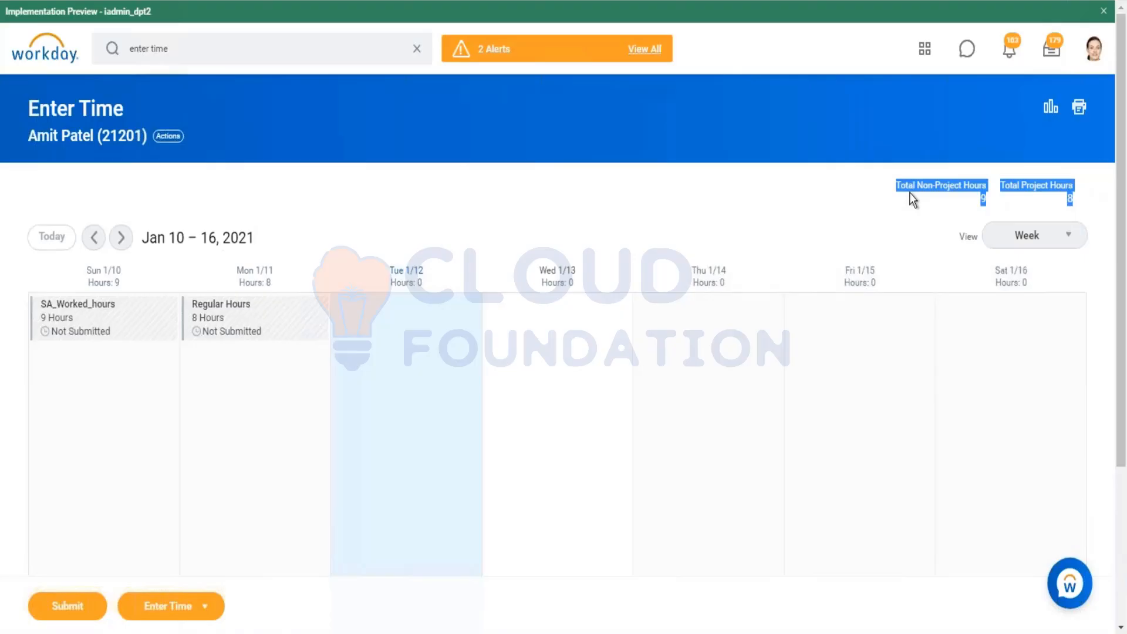
pyautogui.click(983, 201)
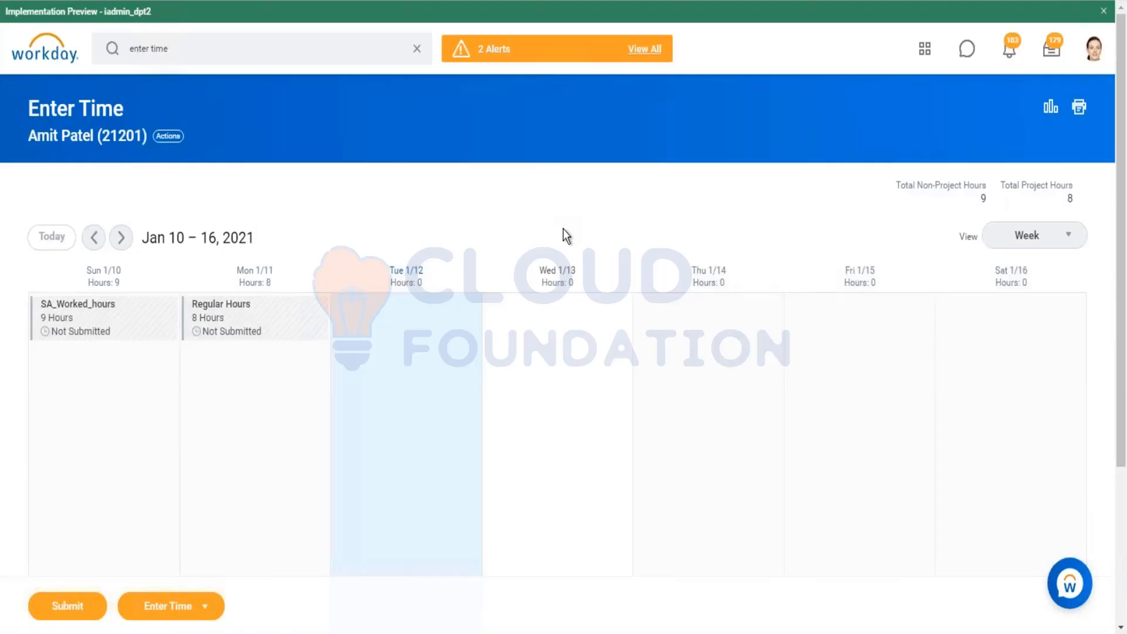
# Step: Open the Regular Hours time block on 01/11/2021 and browse its time type options without changing them
pyautogui.click(283, 323)
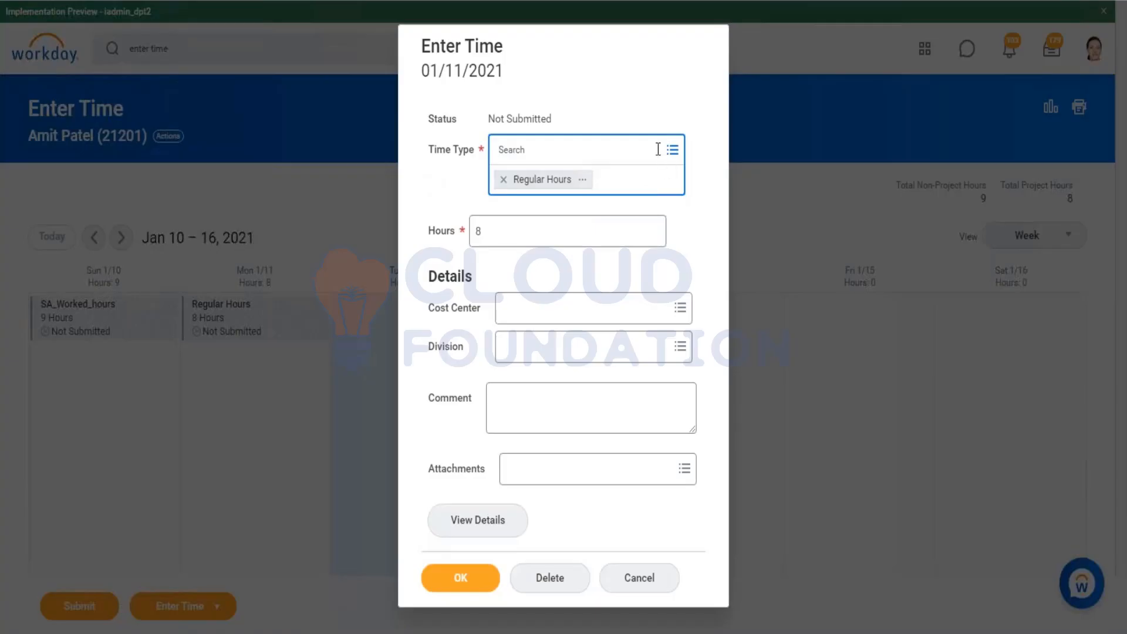
pyautogui.click(584, 179)
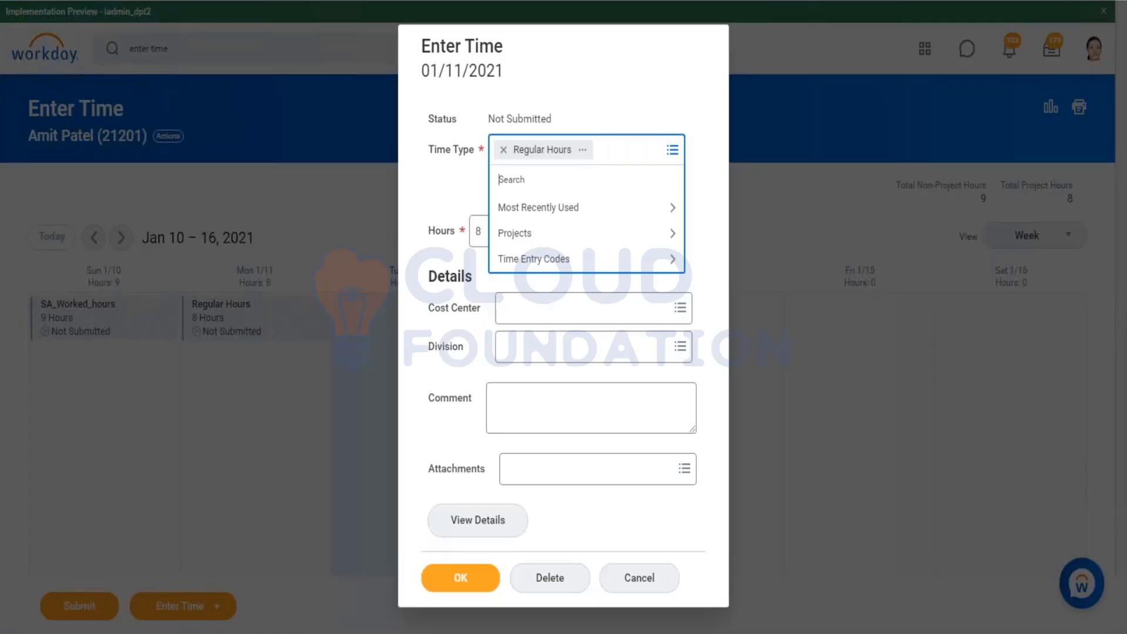
pyautogui.click(608, 211)
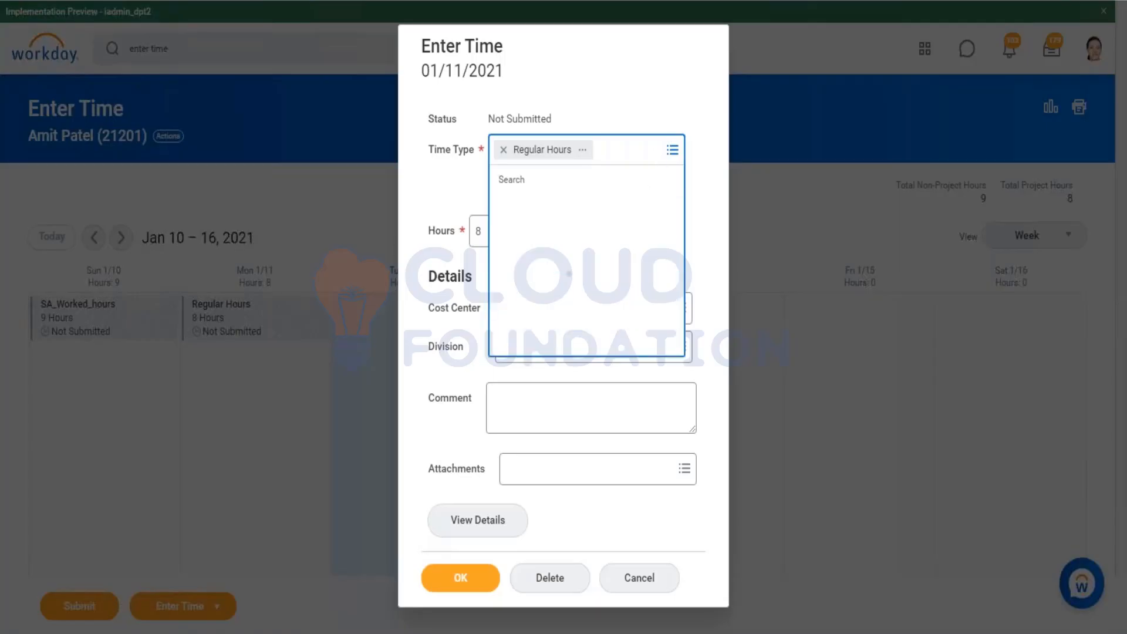
pyautogui.click(500, 210)
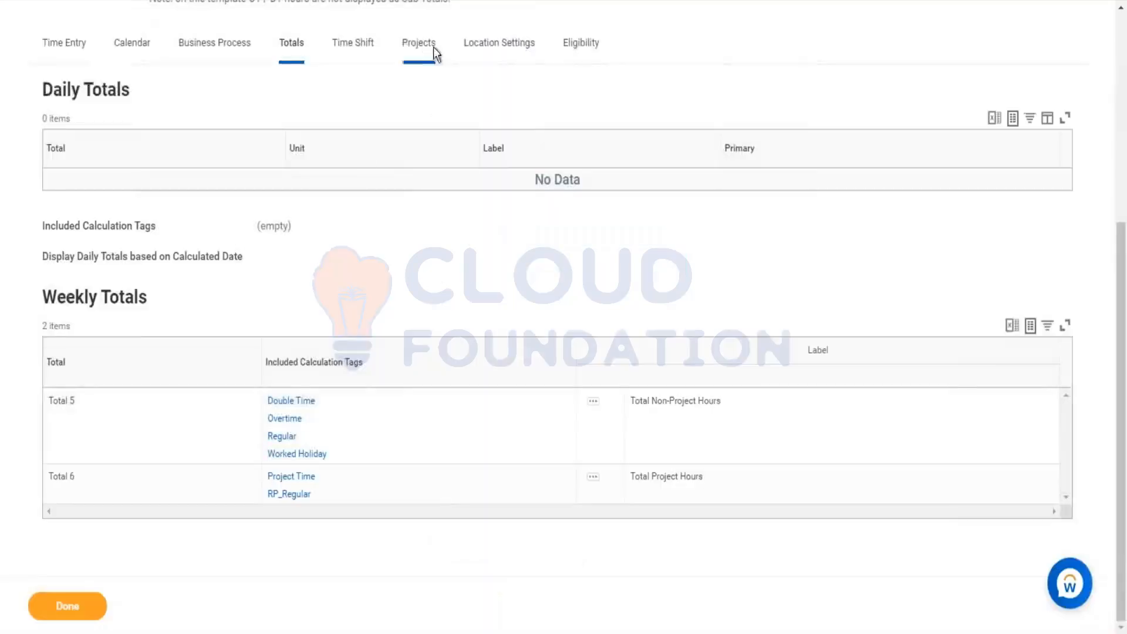
pyautogui.click(418, 56)
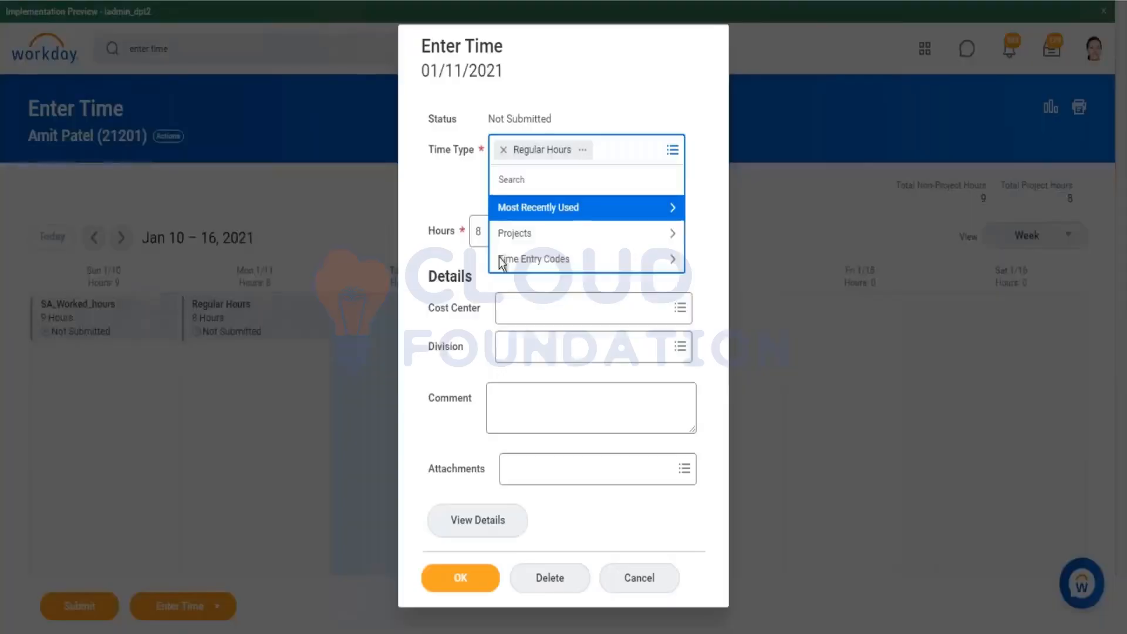
pyautogui.click(712, 193)
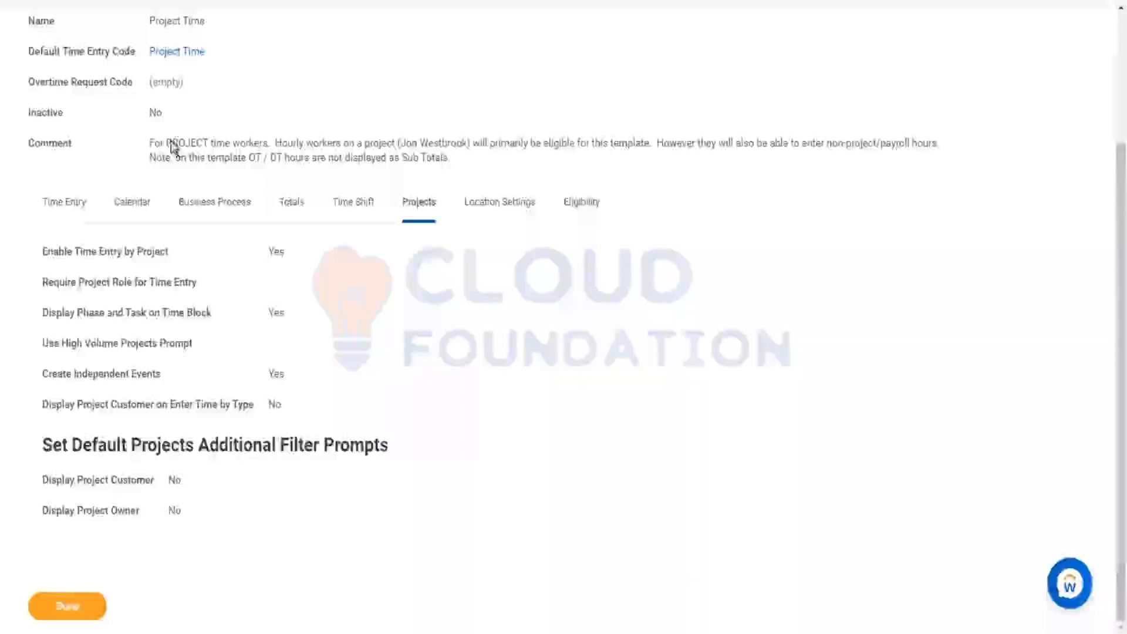
# Step: Review the Project Time template's Time Entry settings and the SA_Worked_hours code's General tab
pyautogui.click(63, 203)
pyautogui.scroll(-7, 316, 161)
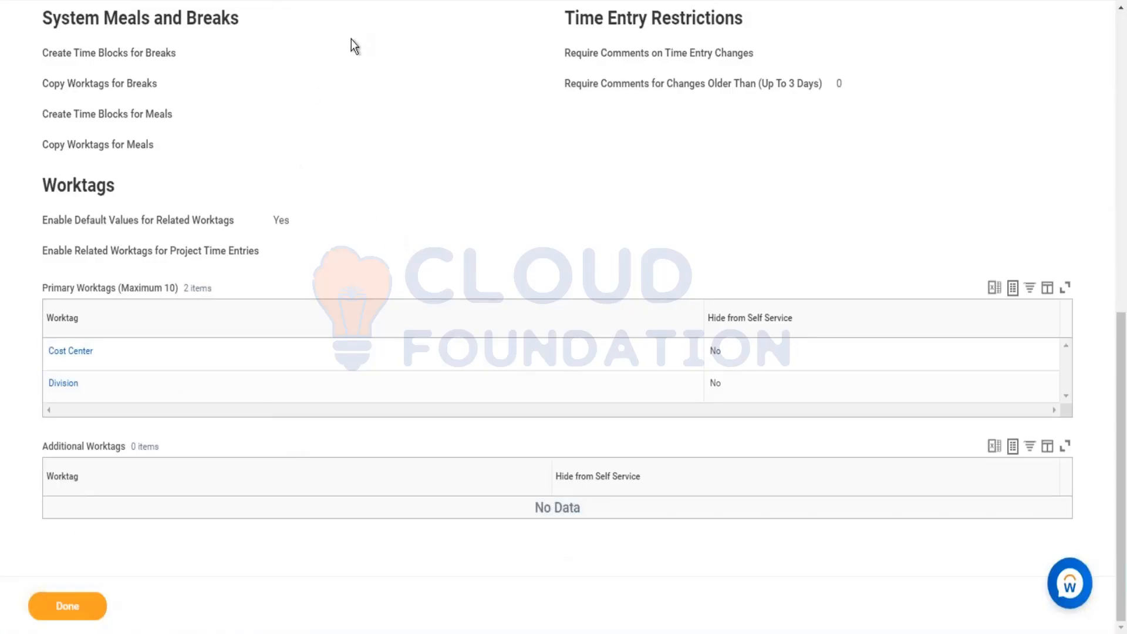
pyautogui.scroll(8, 171, 144)
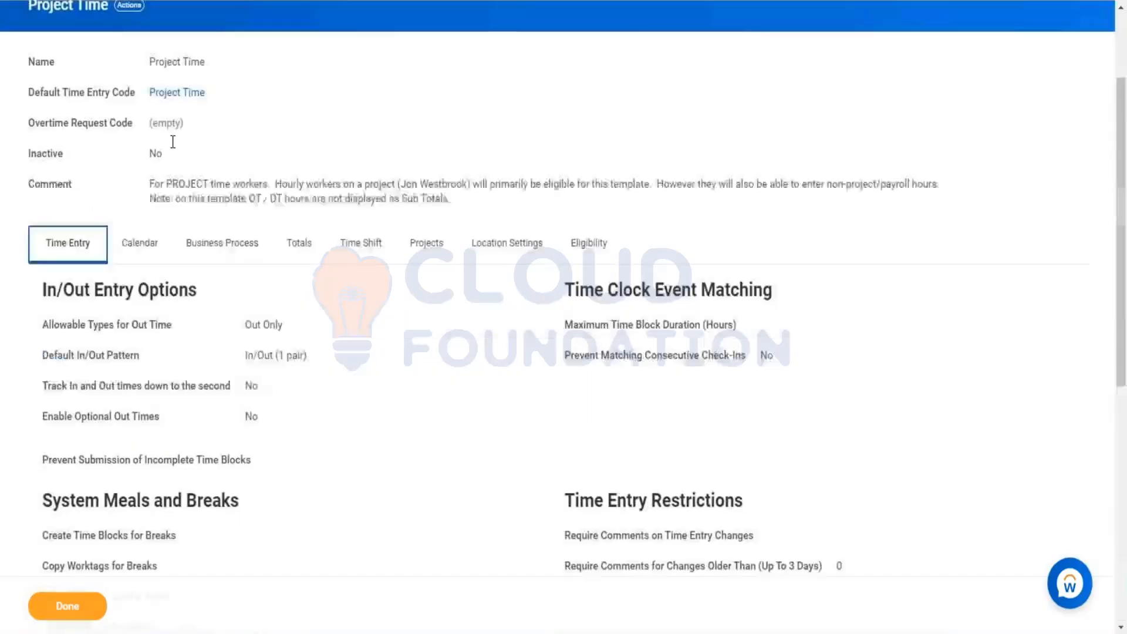
pyautogui.scroll(2, 173, 141)
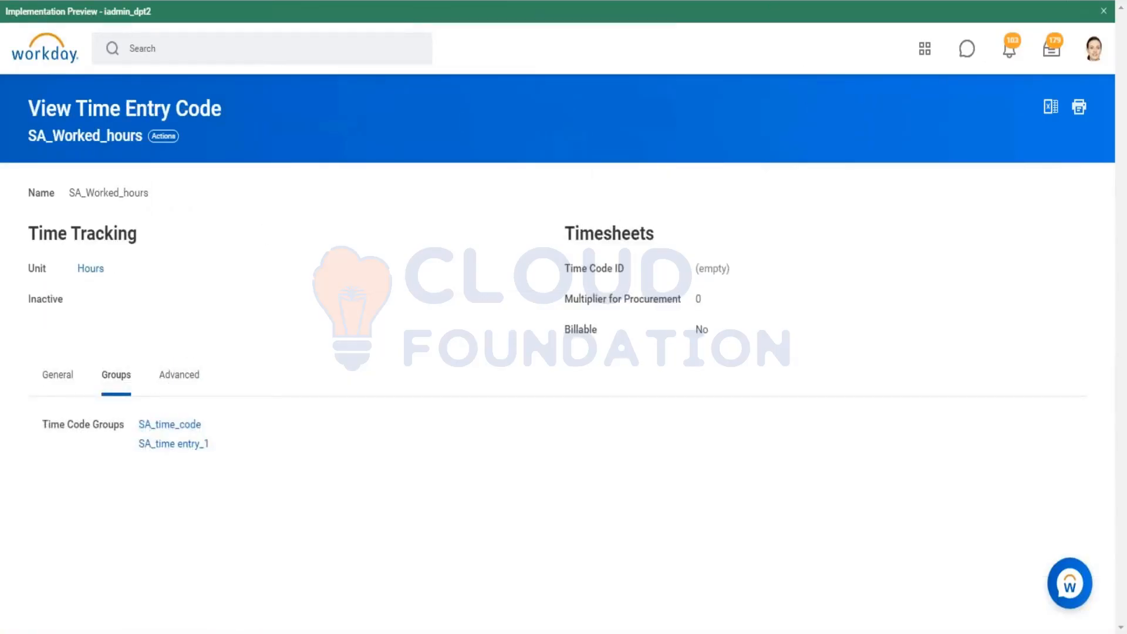
pyautogui.click(57, 374)
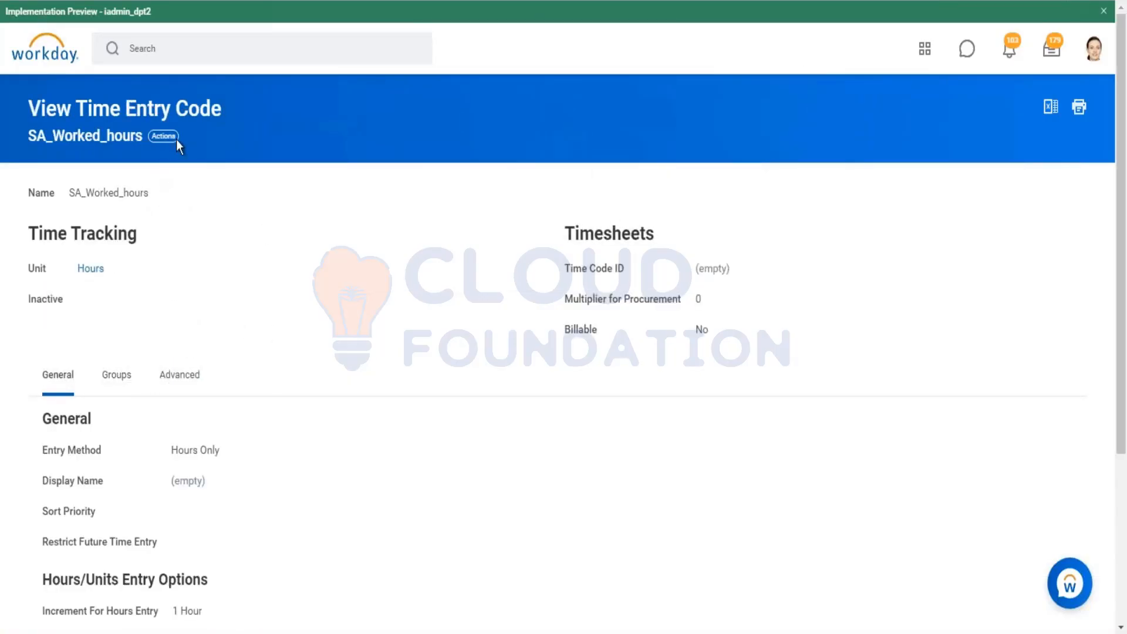
# Step: Open the Create Time Entry Code task
pyautogui.click(184, 56)
pyautogui.write('create ')
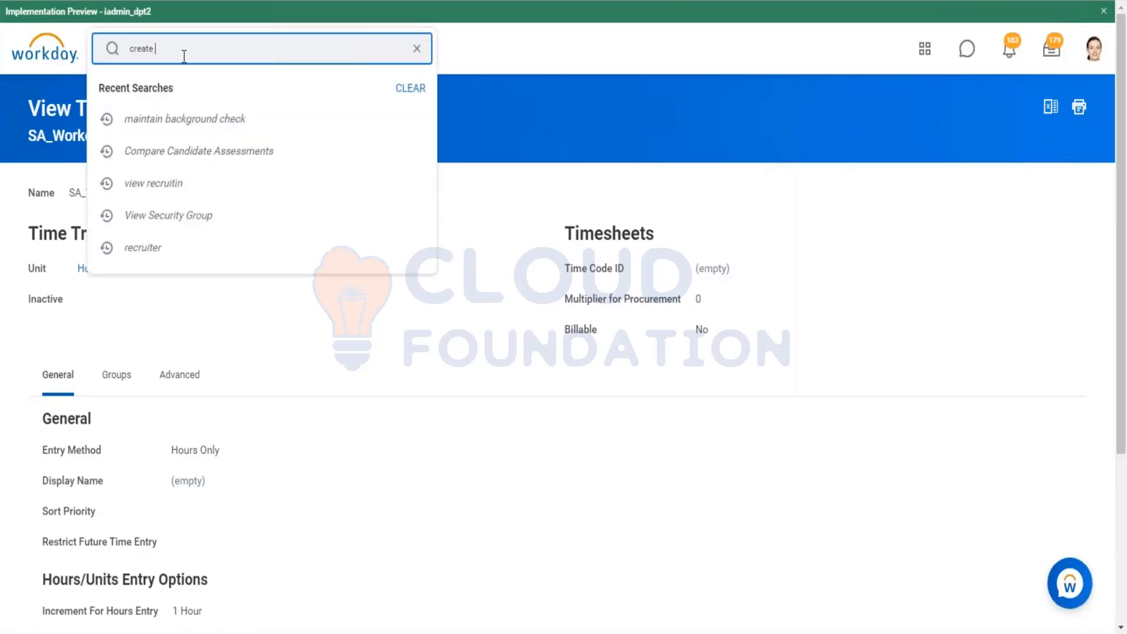
pyautogui.write('ty')
pyautogui.press('BackSpace')
pyautogui.write('ime entry code')
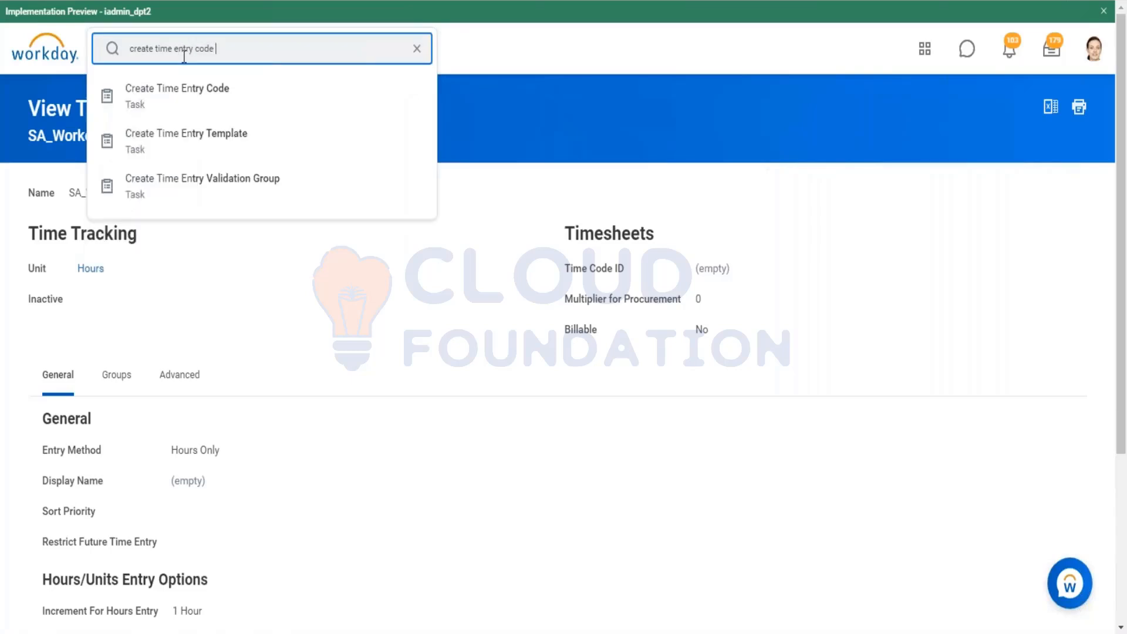
pyautogui.press('Return')
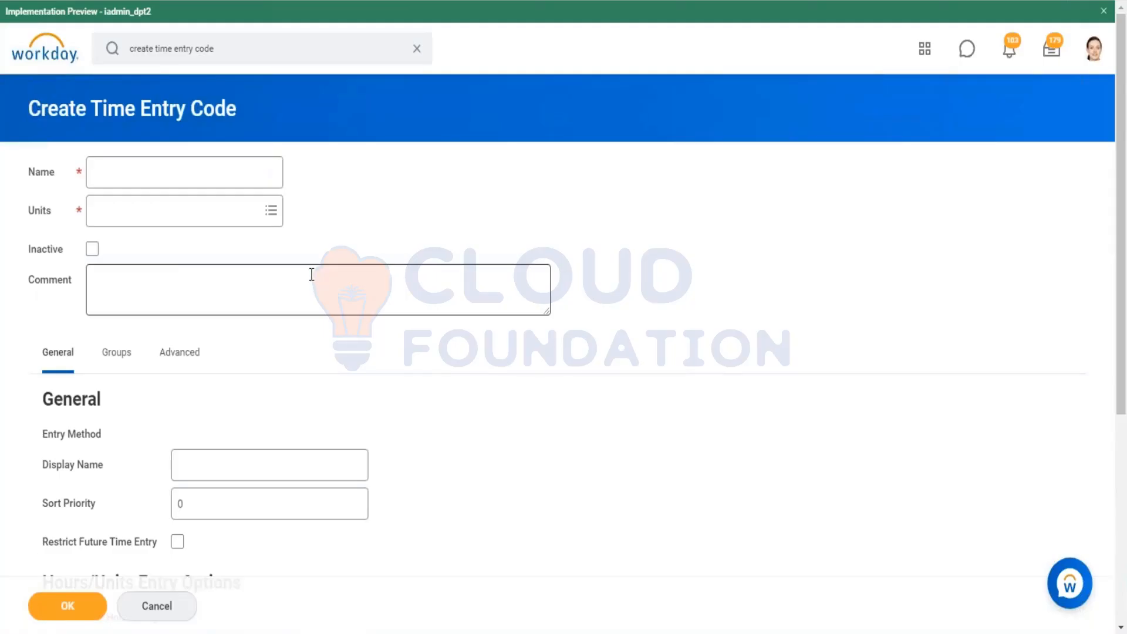
# Step: Name the new time entry code RP_IN/Out Hours and set its units to Hours
pyautogui.click(221, 171)
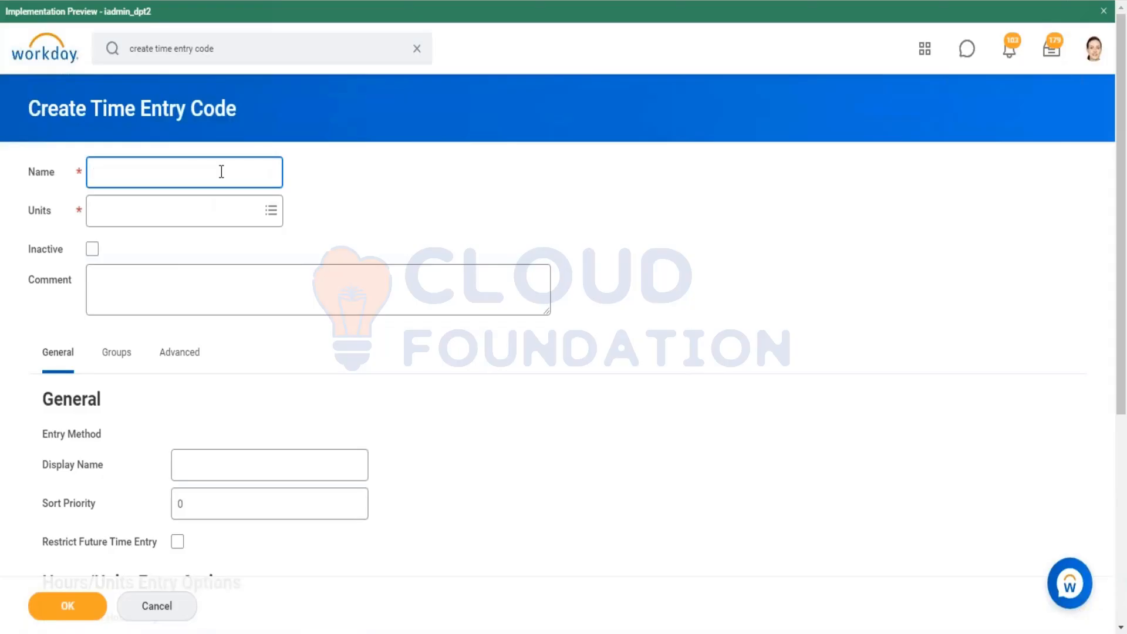
pyautogui.write('RP_IN/Out Hours')
pyautogui.press('Tab')
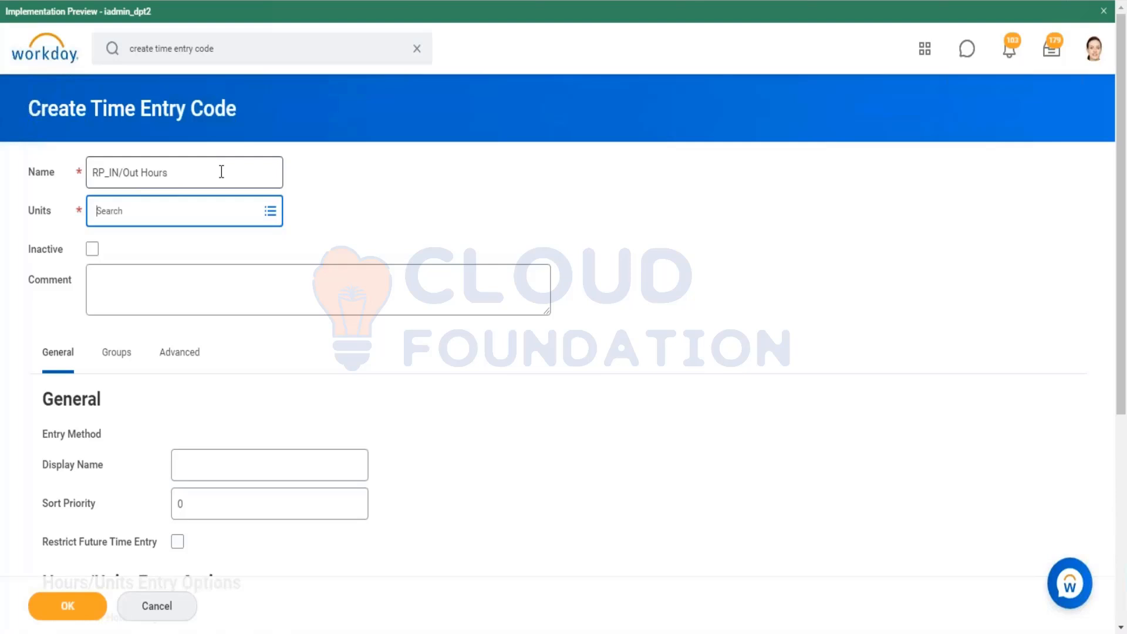
pyautogui.write('r')
pyautogui.press('BackSpace')
pyautogui.click(225, 218)
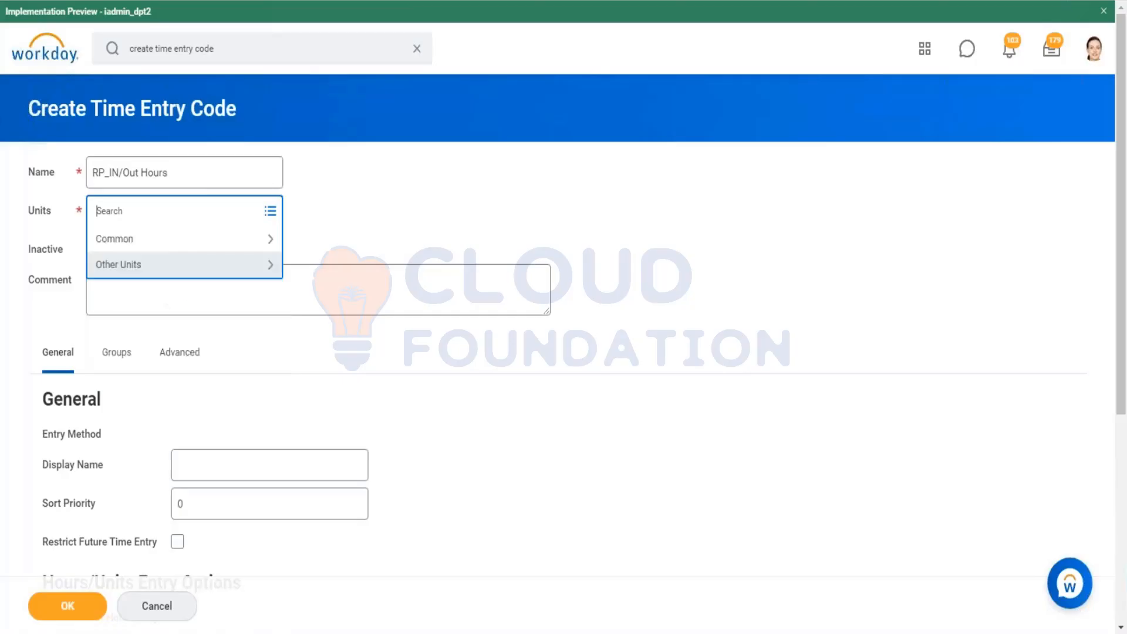
pyautogui.click(157, 247)
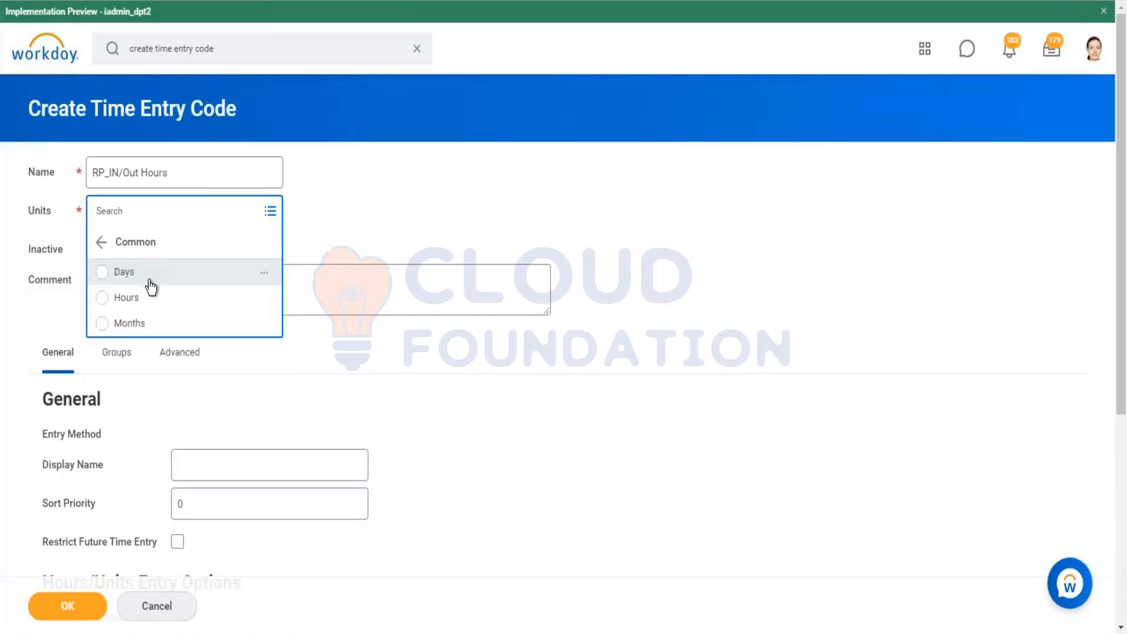
pyautogui.click(151, 296)
# Step: Set the new code's entry method to In/Out Only
pyautogui.scroll(-3, 259, 252)
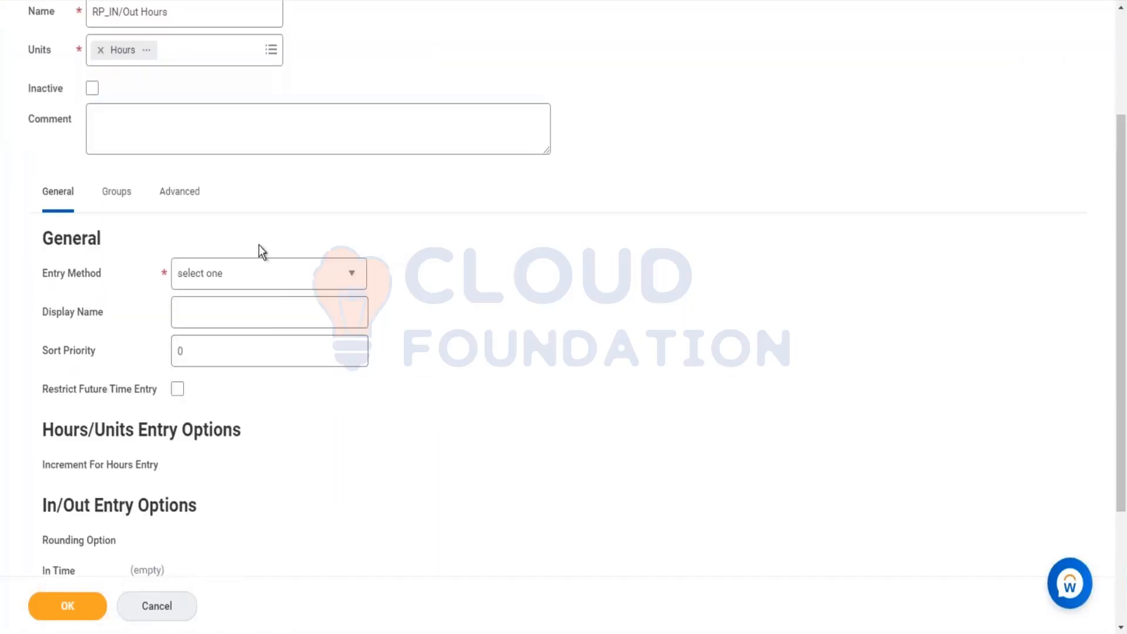
pyautogui.click(259, 275)
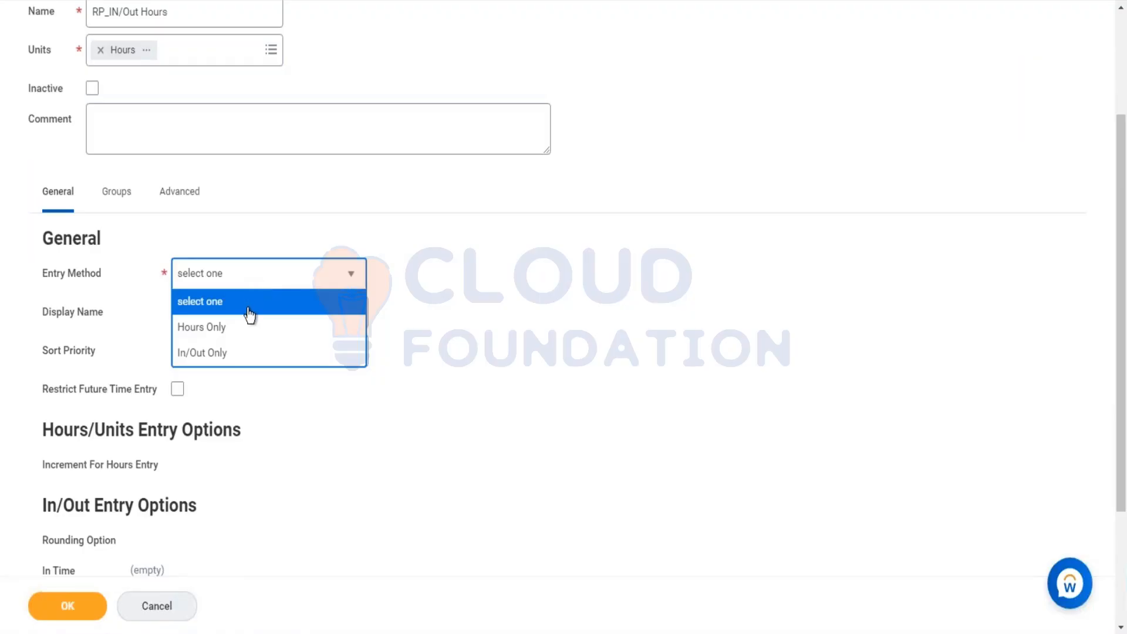
pyautogui.click(261, 354)
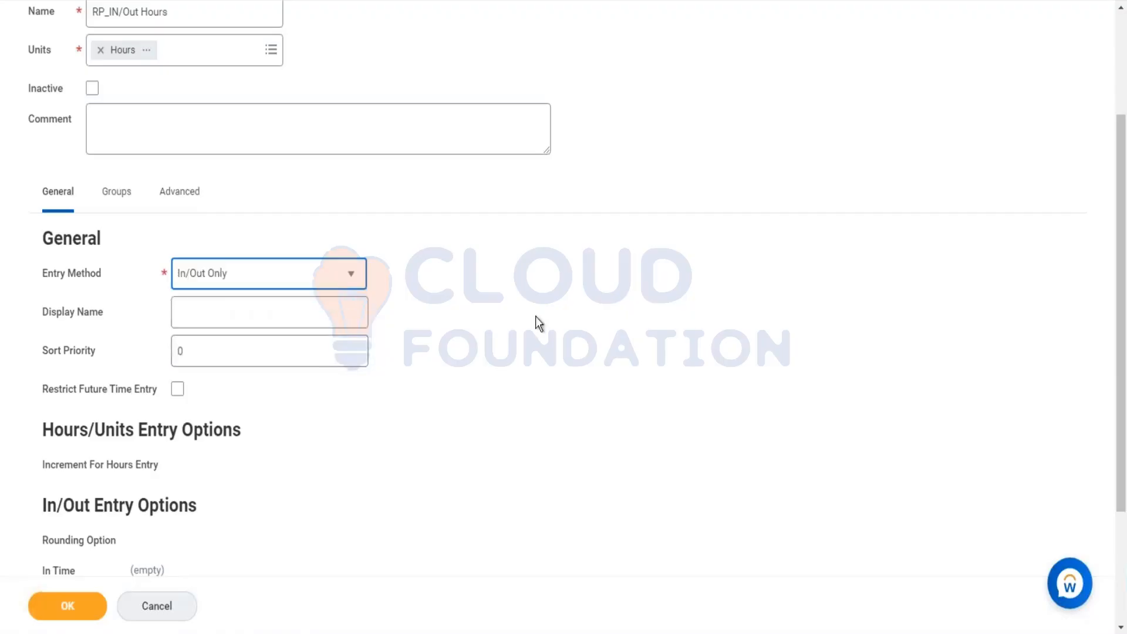
# Step: Set the display name to In/Out Time and the sort priority to 3
pyautogui.click(334, 309)
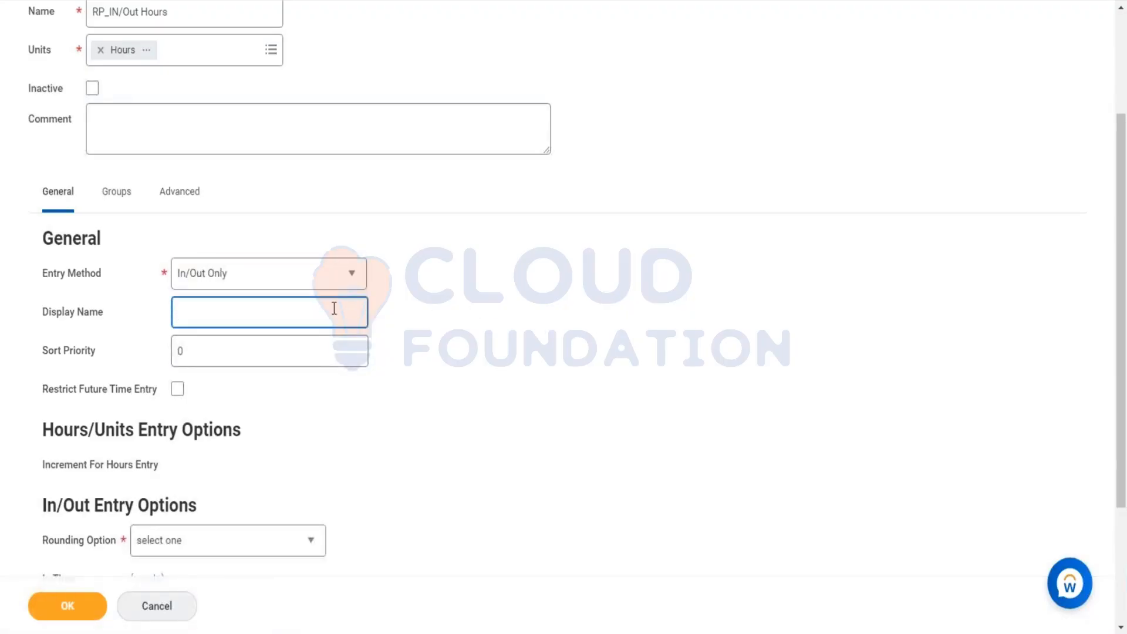
pyautogui.write('In/Out Time')
pyautogui.press('Tab')
pyautogui.press('BackSpace')
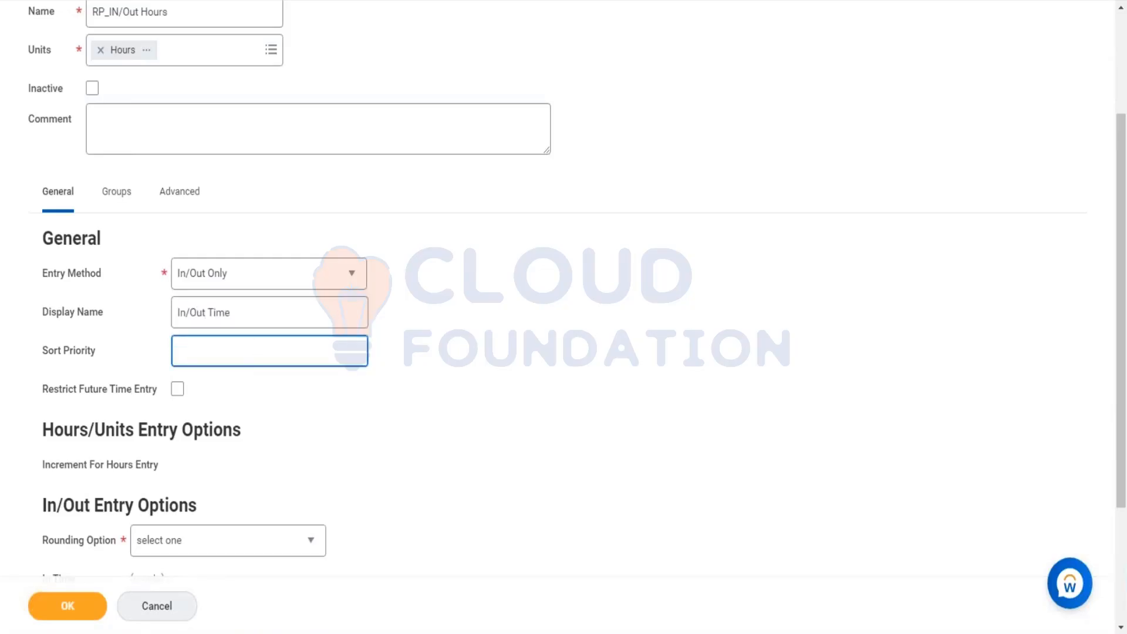
pyautogui.write('3')
pyautogui.click(277, 407)
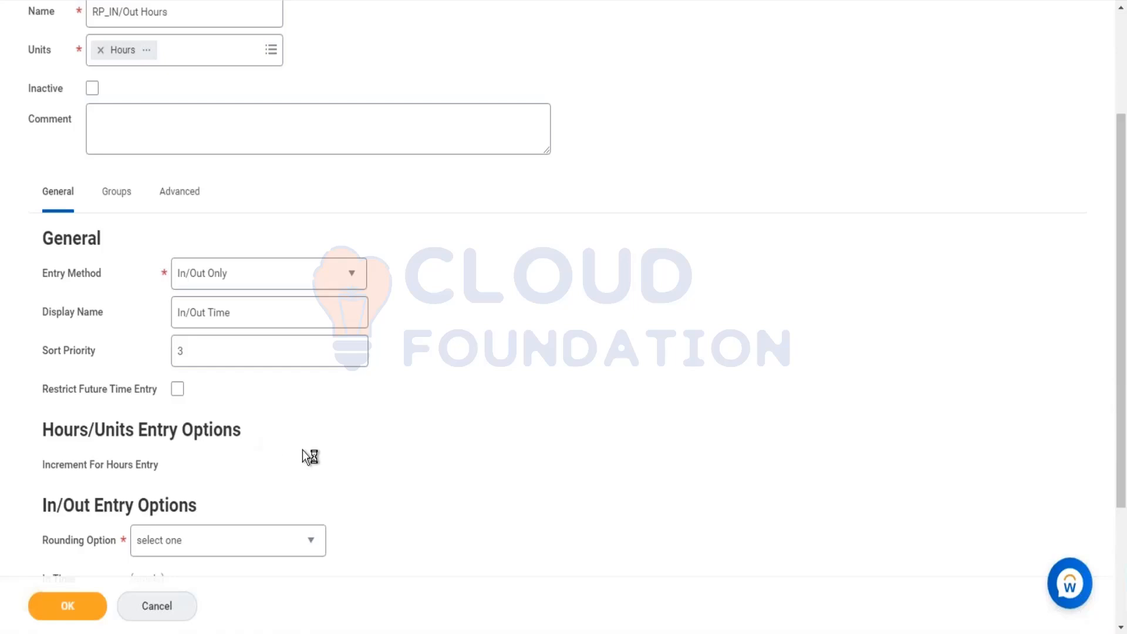
# Step: Set the In/Out rounding option to 15 Minute Marker (7 minute breakpoint)
pyautogui.scroll(-3, 302, 449)
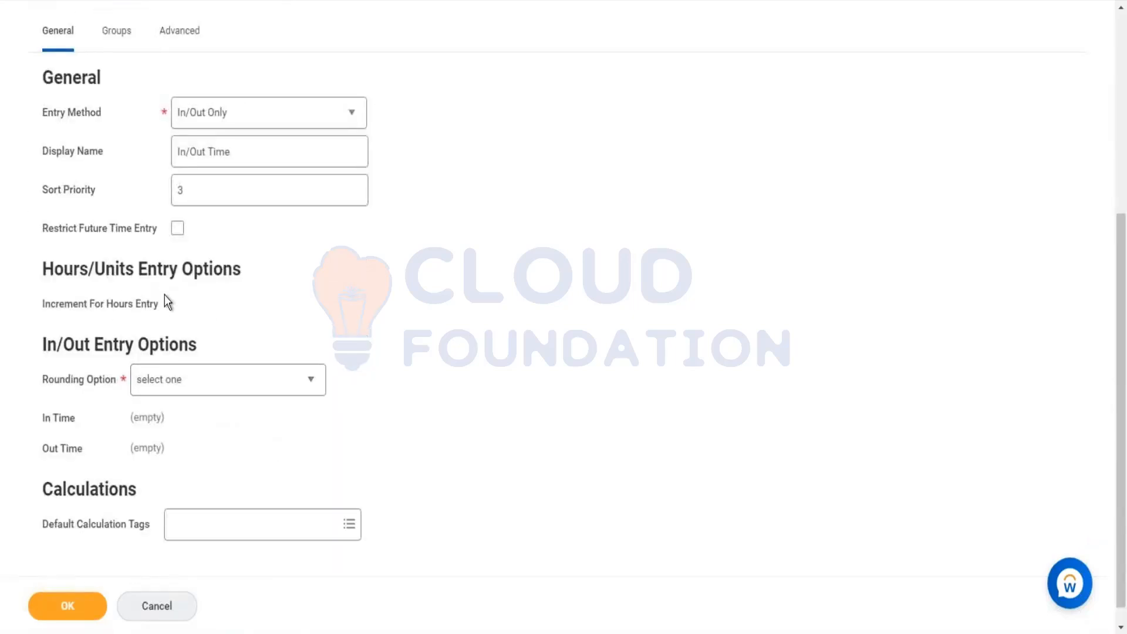
pyautogui.scroll(6, 165, 295)
pyautogui.click(233, 424)
pyautogui.click(499, 470)
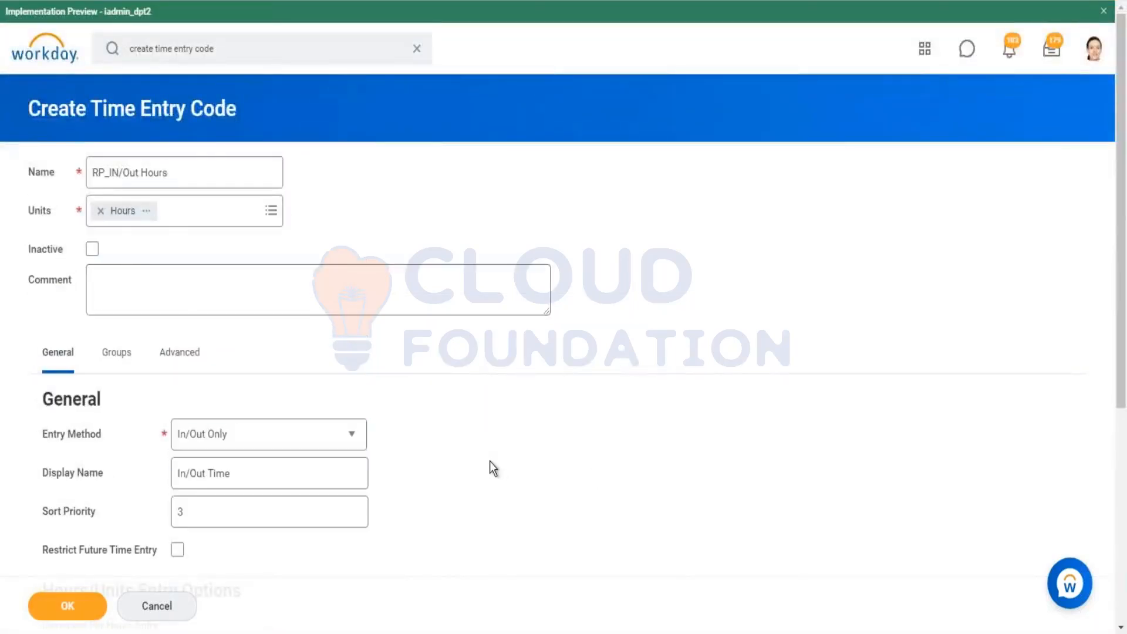
pyautogui.scroll(-5, 293, 434)
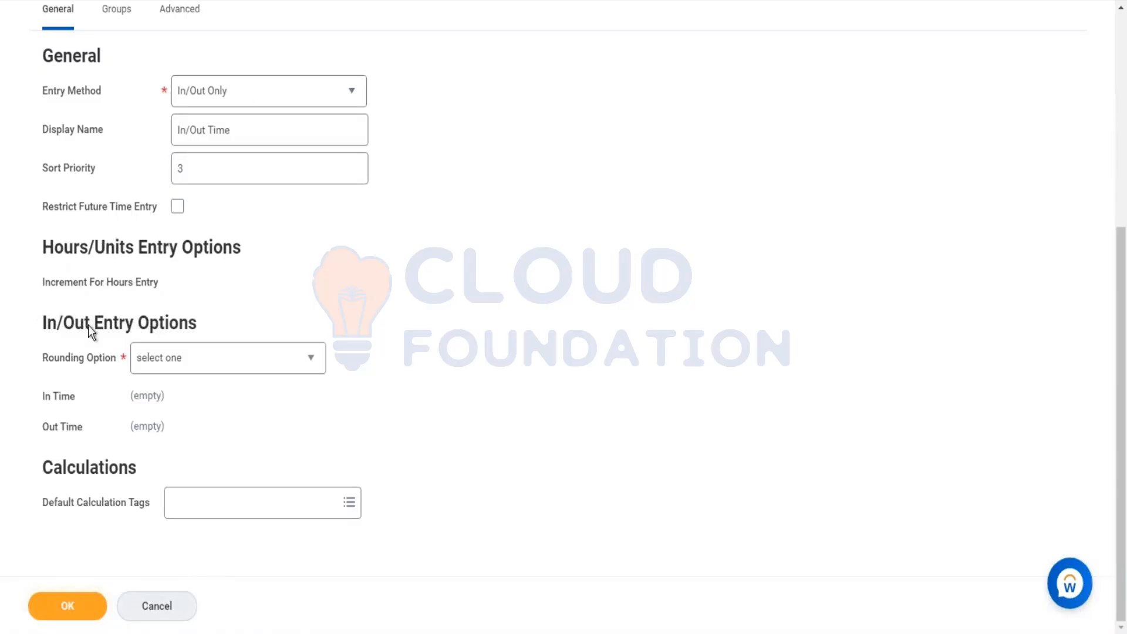
pyautogui.click(219, 366)
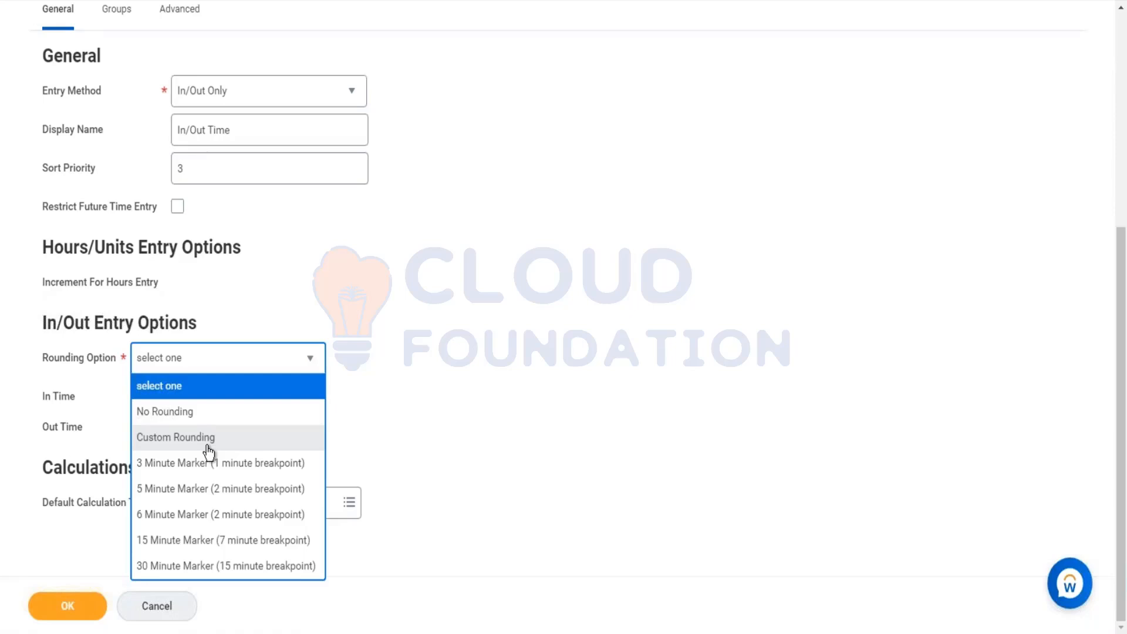
pyautogui.click(182, 543)
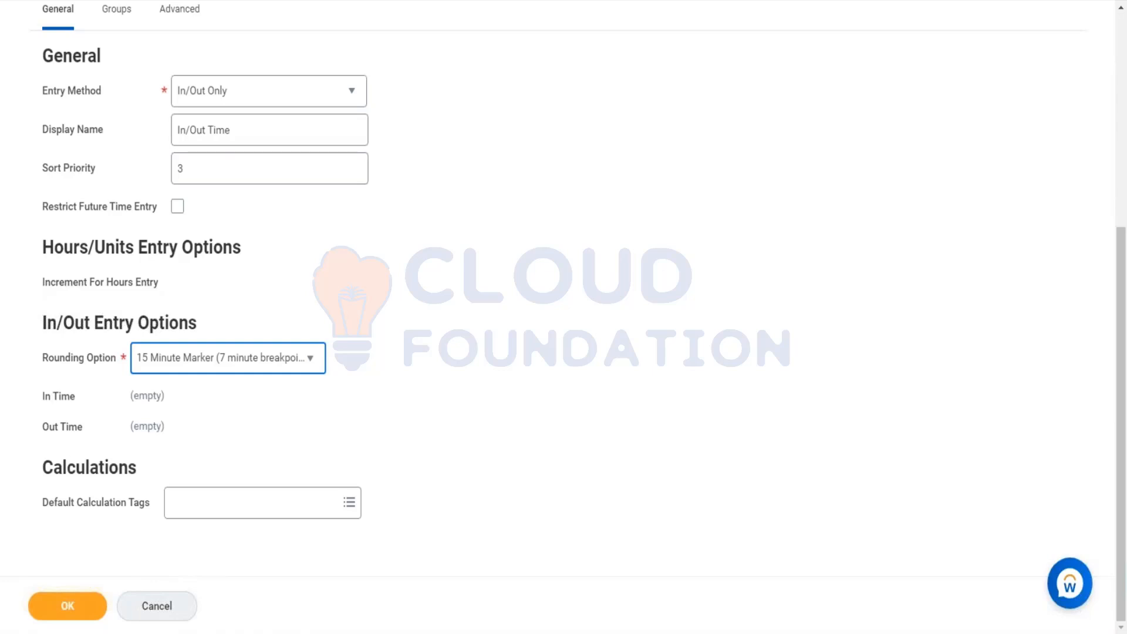
# Step: Try Custom Rounding with its In Time choices, then return the rounding option to 15 Minute Marker (7 minute breakpoint)
pyautogui.click(261, 356)
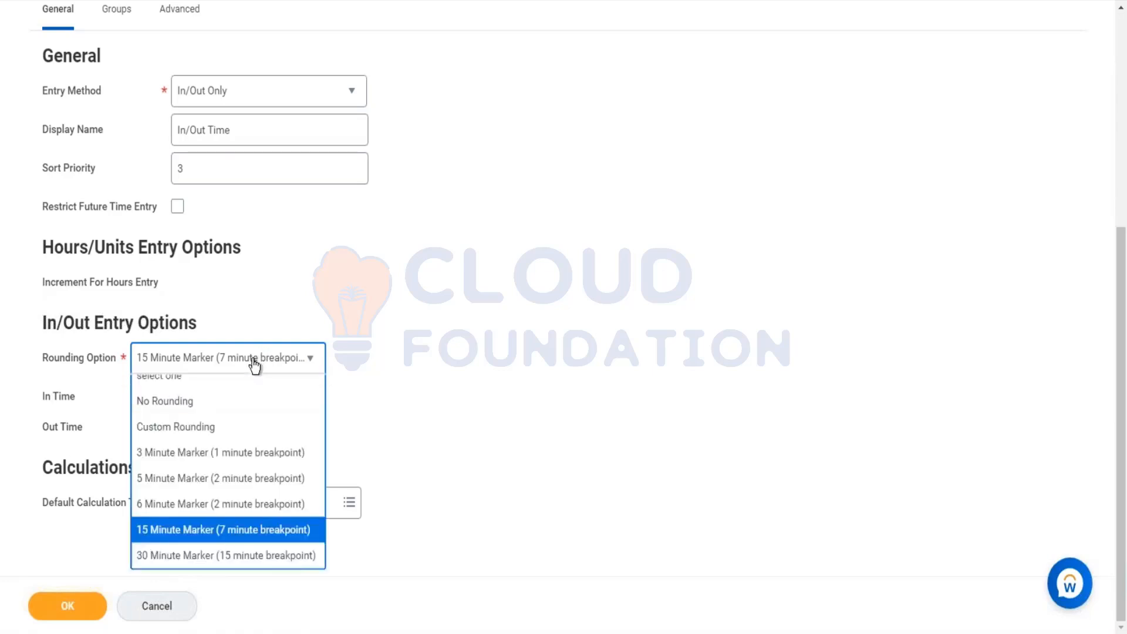
pyautogui.click(196, 435)
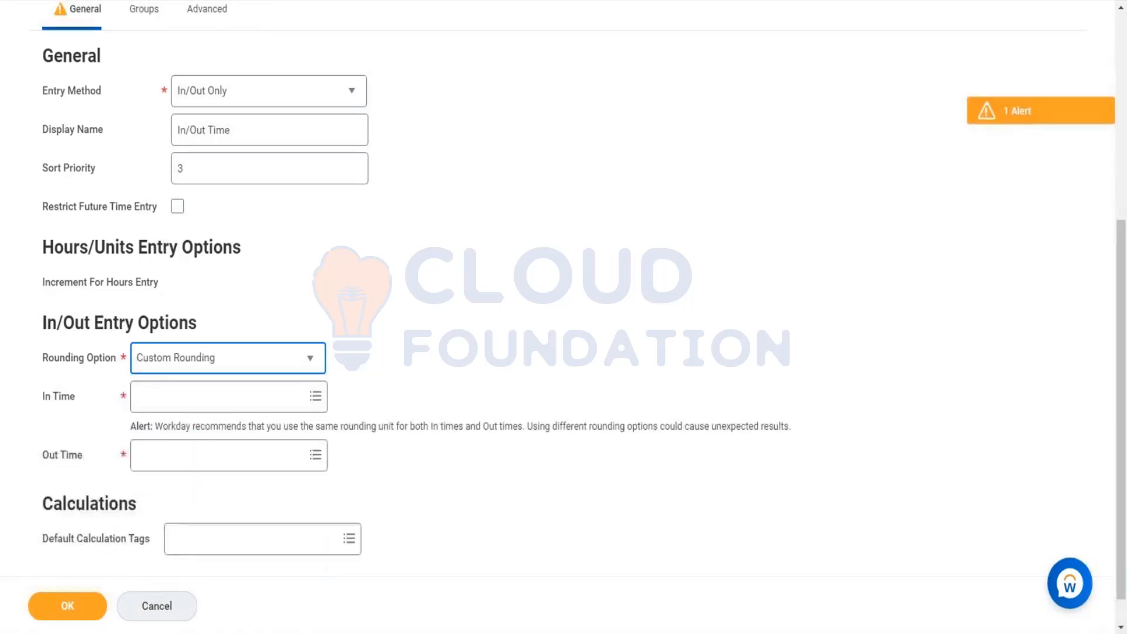
pyautogui.click(318, 397)
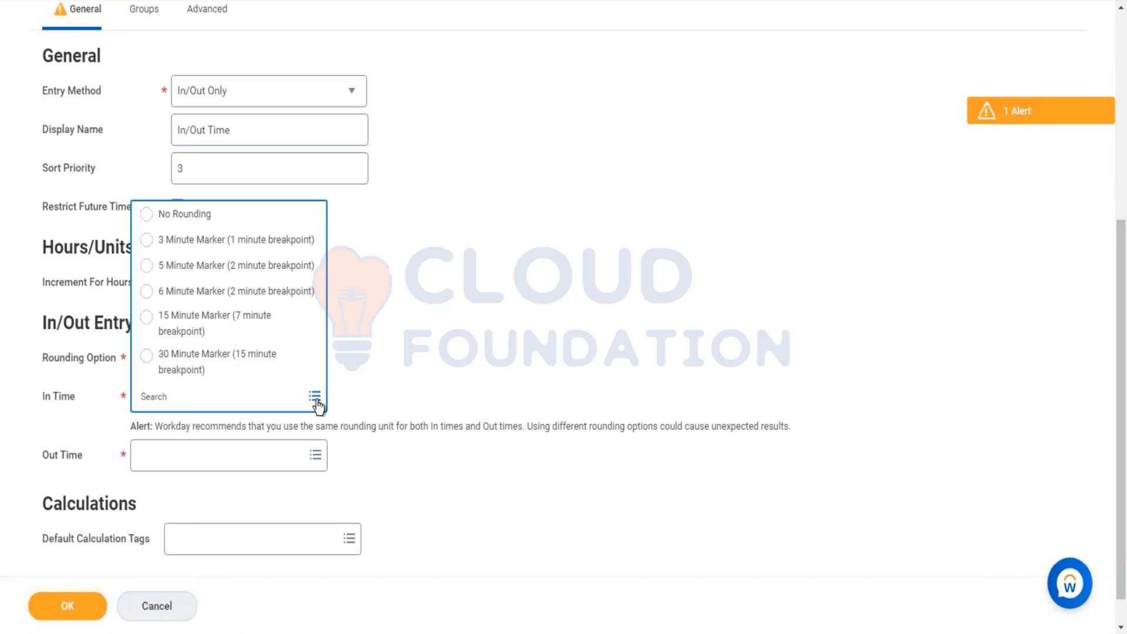
pyautogui.click(403, 395)
pyautogui.click(265, 367)
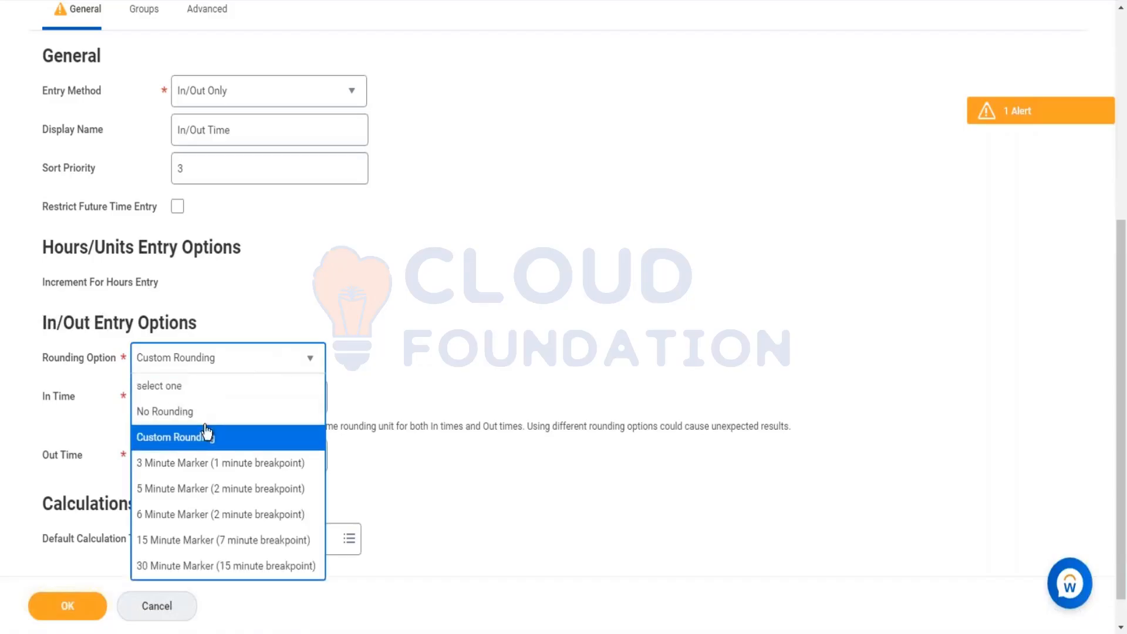
pyautogui.click(212, 530)
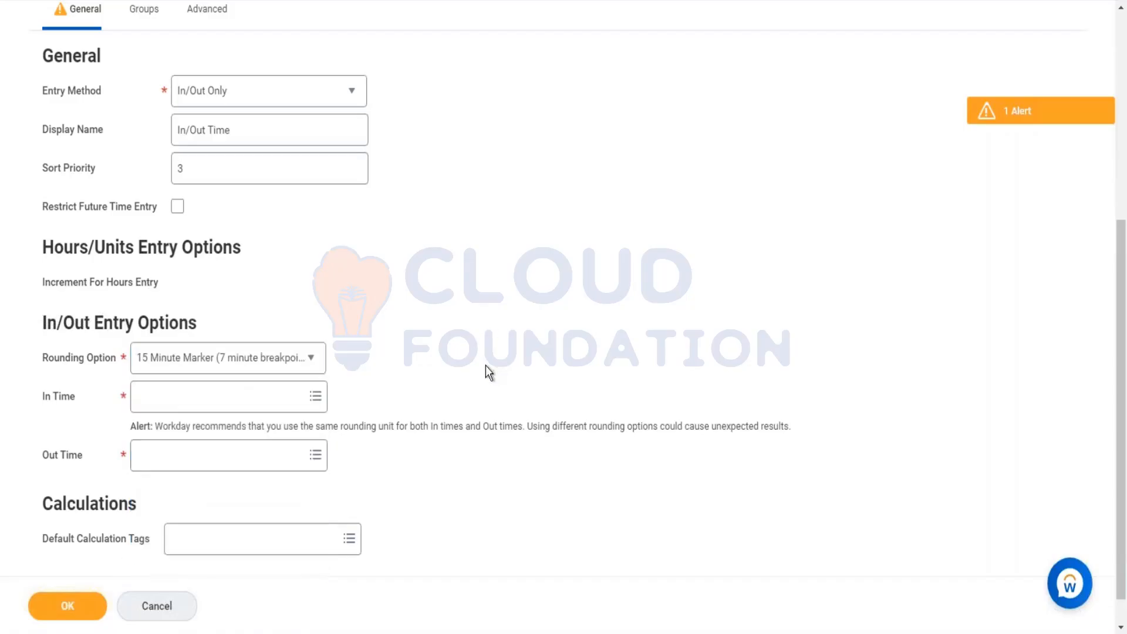
# Step: Add RP_Regular as the default calculation tag
pyautogui.click(287, 503)
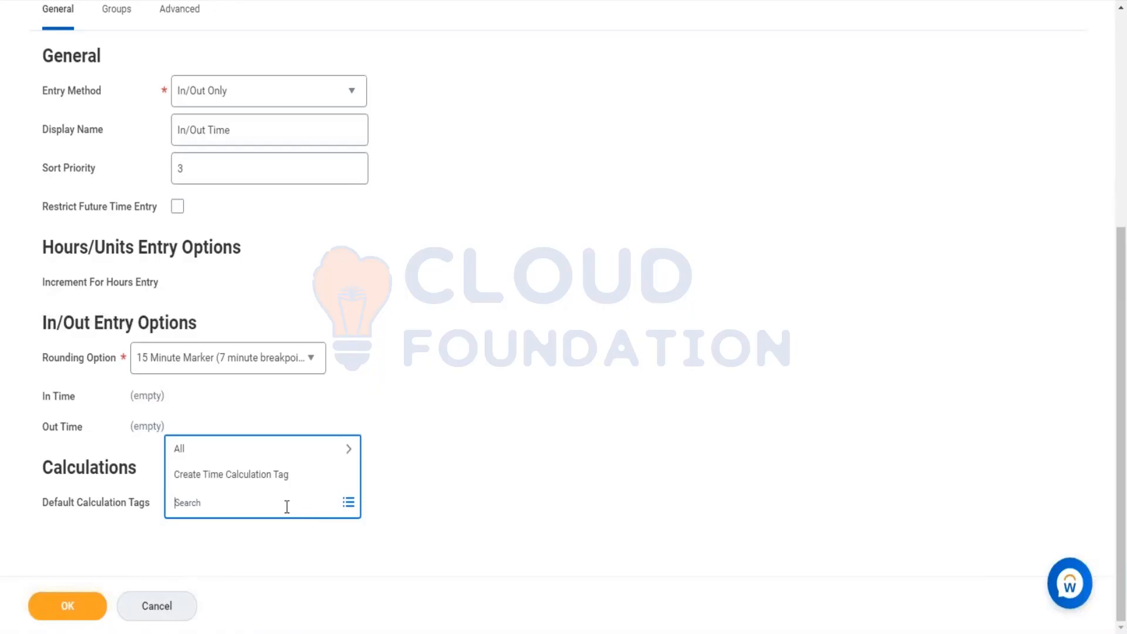
pyautogui.write('RP_regular')
pyautogui.press('Return')
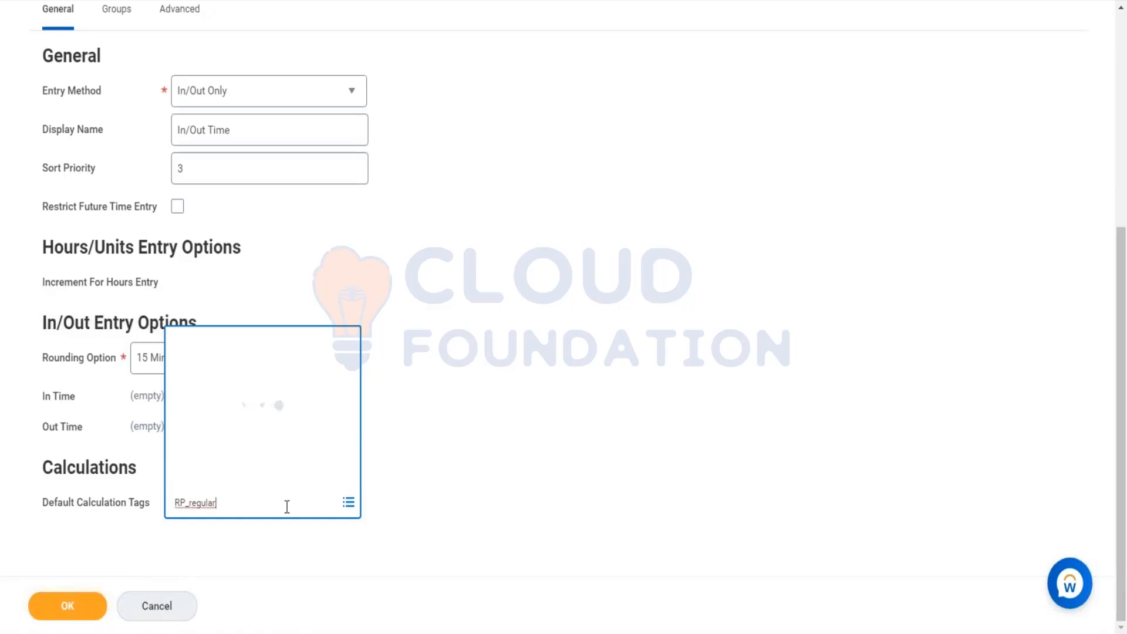
pyautogui.click(424, 304)
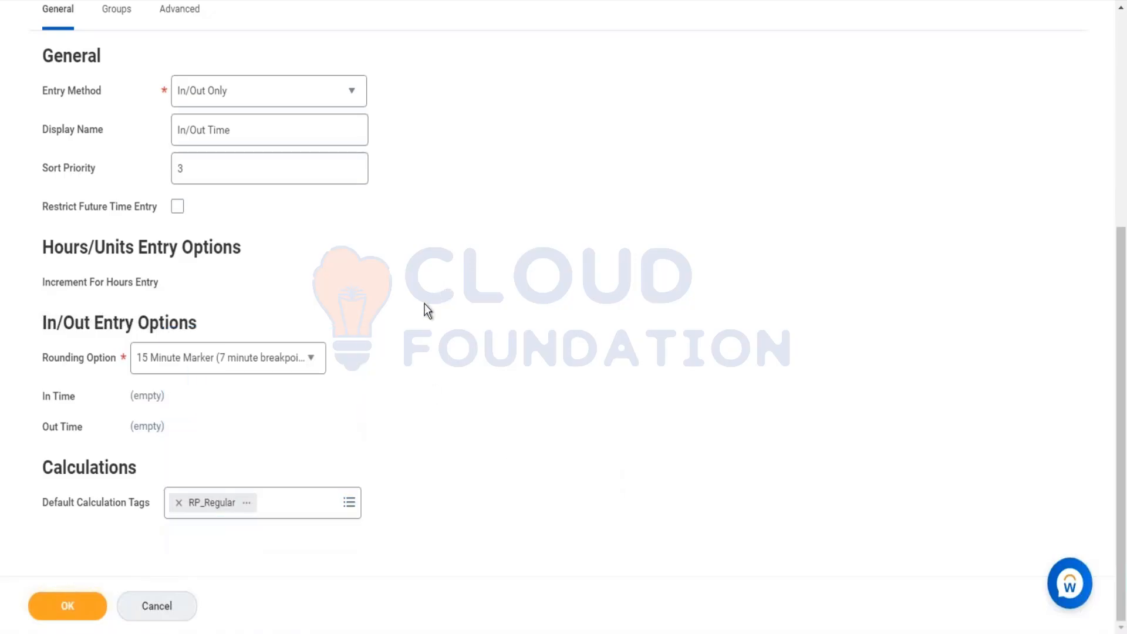
# Step: Review the Advanced tab's worktag entry and override rate options
pyautogui.scroll(4, 425, 304)
pyautogui.click(171, 252)
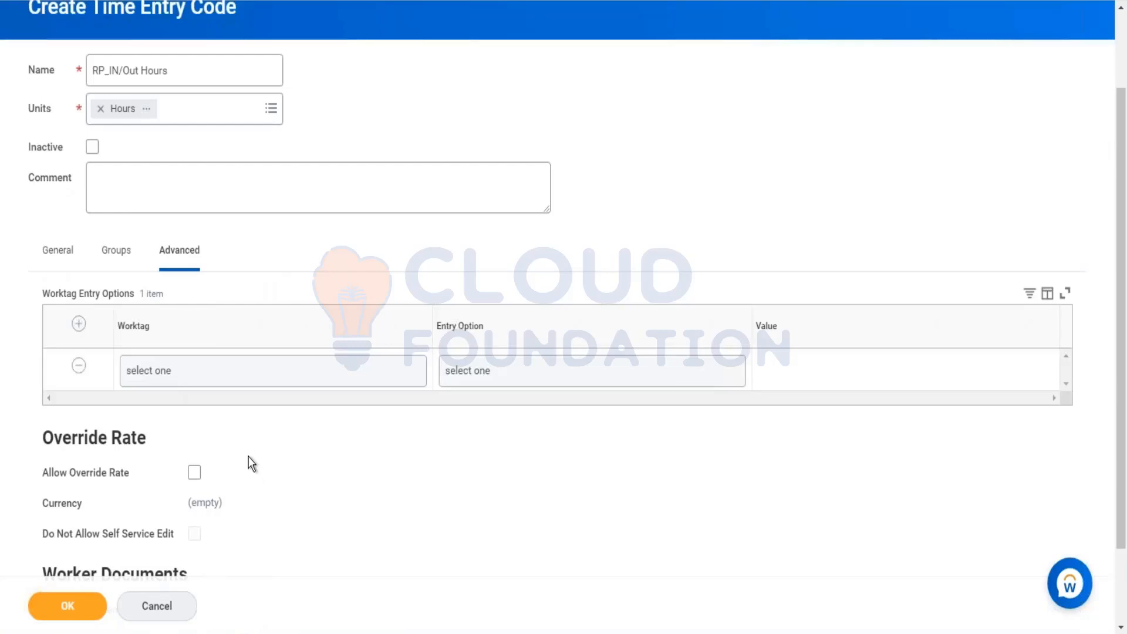
pyautogui.scroll(-2, 248, 461)
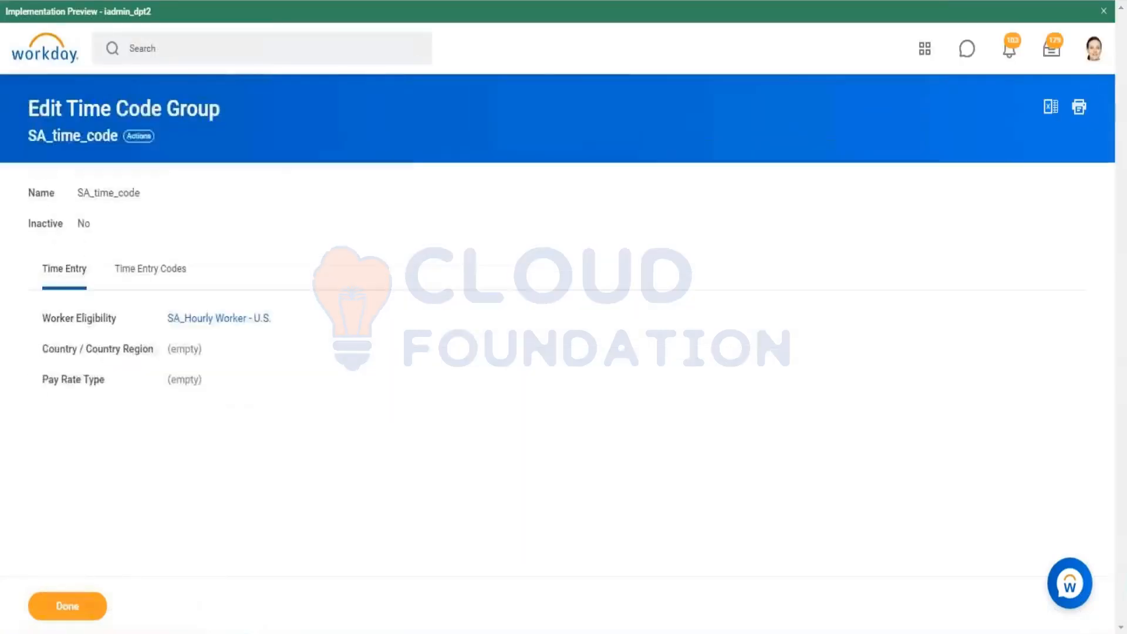
# Step: Copy the SA_time_code group name, add it to the code's Time Code Groups, and save the new time entry code
pyautogui.rightClick(96, 136)
pyautogui.click(151, 203)
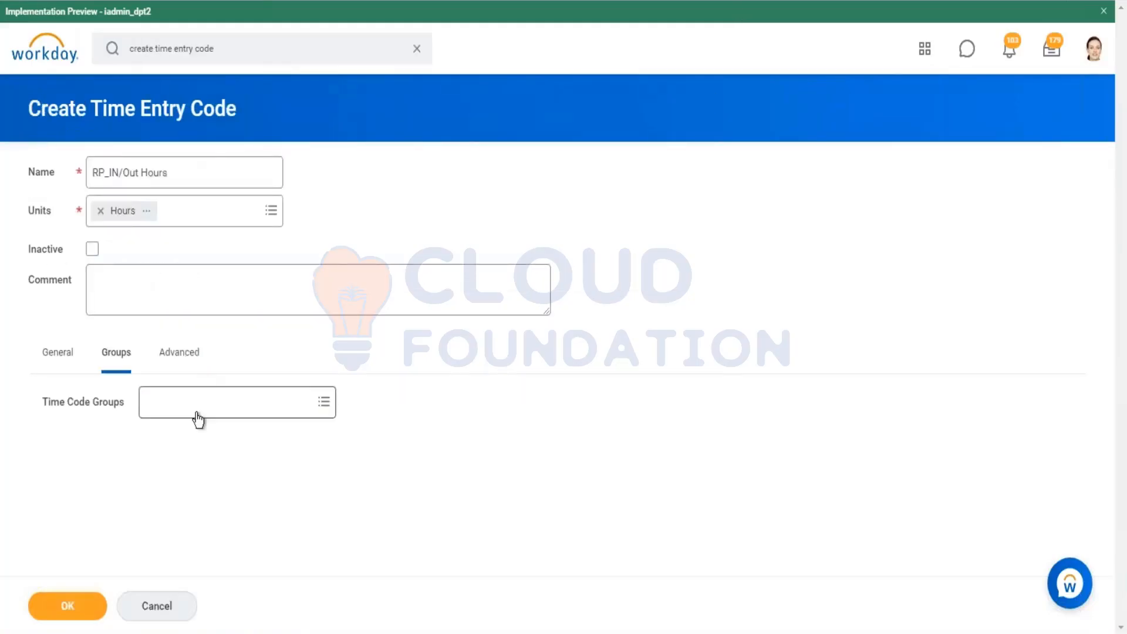
pyautogui.click(198, 418)
pyautogui.hotkey('ctrl', 'v')
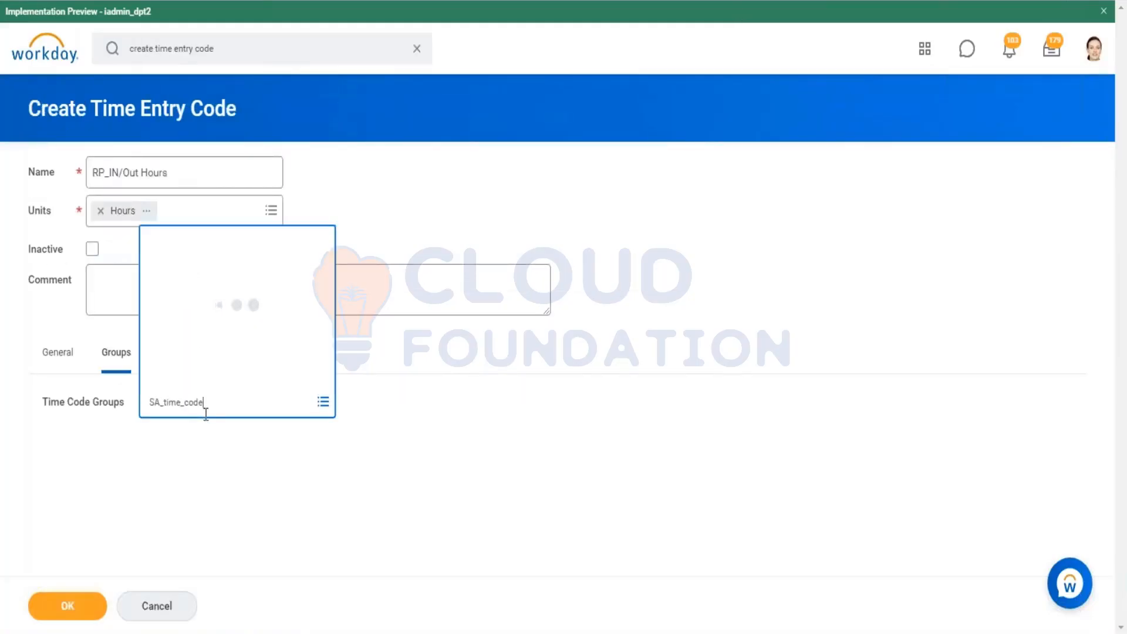
pyautogui.press('Return')
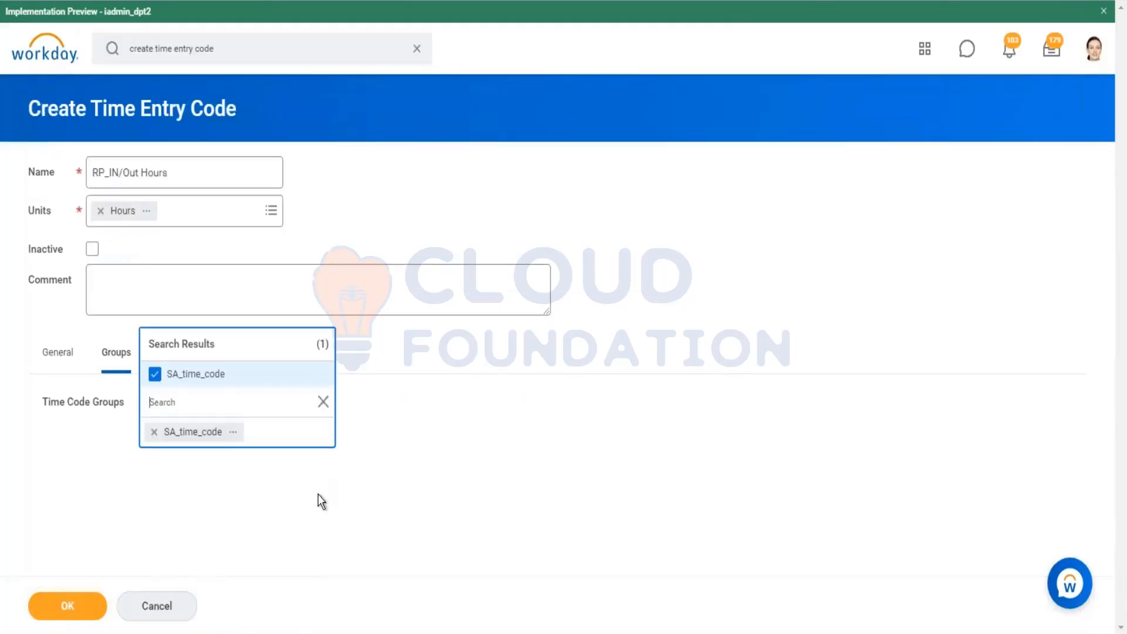
pyautogui.click(75, 605)
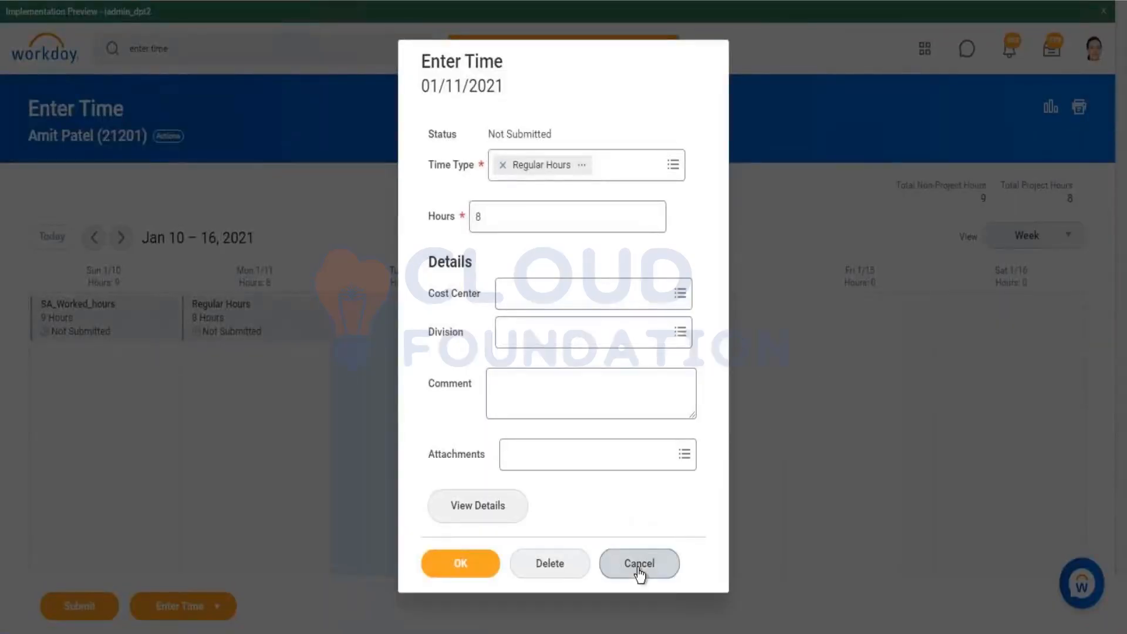
# Step: Close the 01/11/2021 entry and start a new 01/12/2021 time entry with time type In/Out Time
pyautogui.click(633, 565)
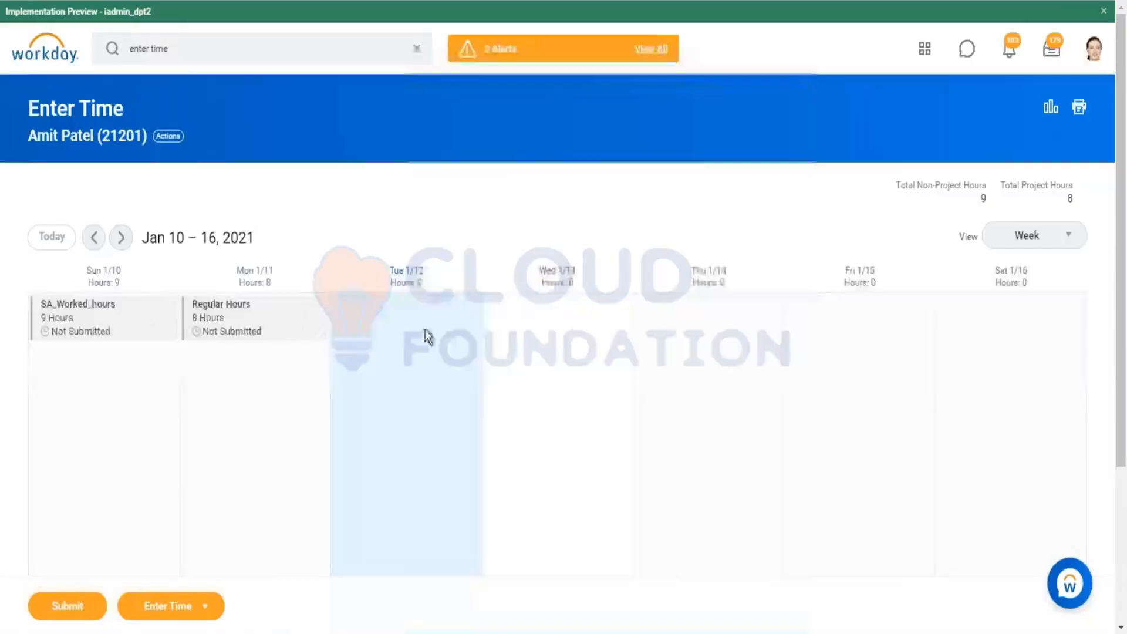
pyautogui.click(427, 337)
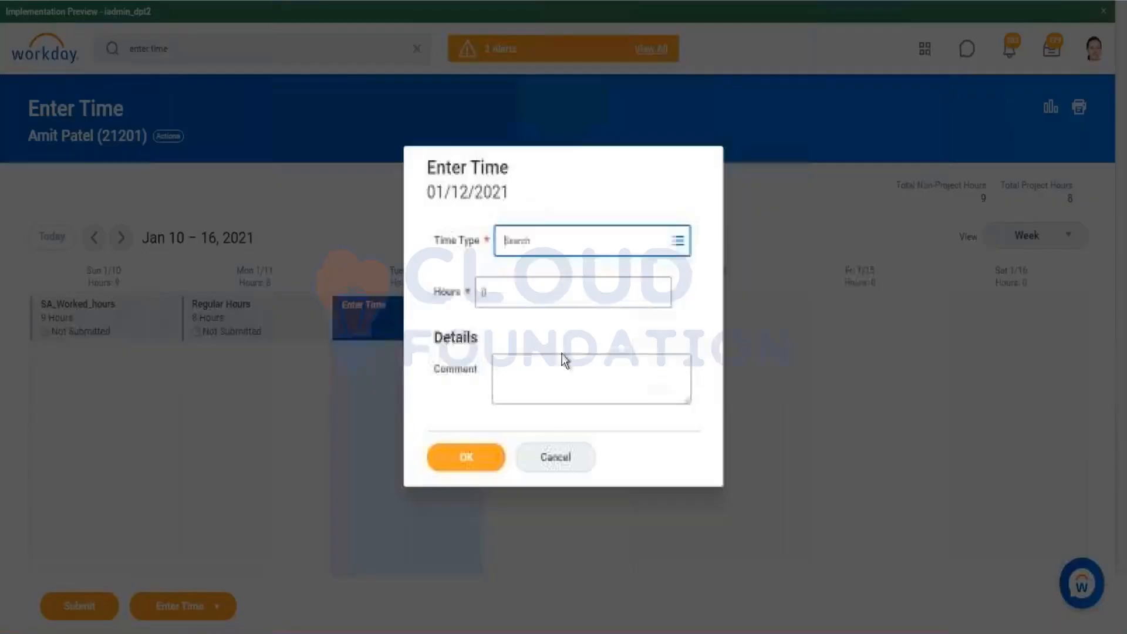
pyautogui.click(606, 247)
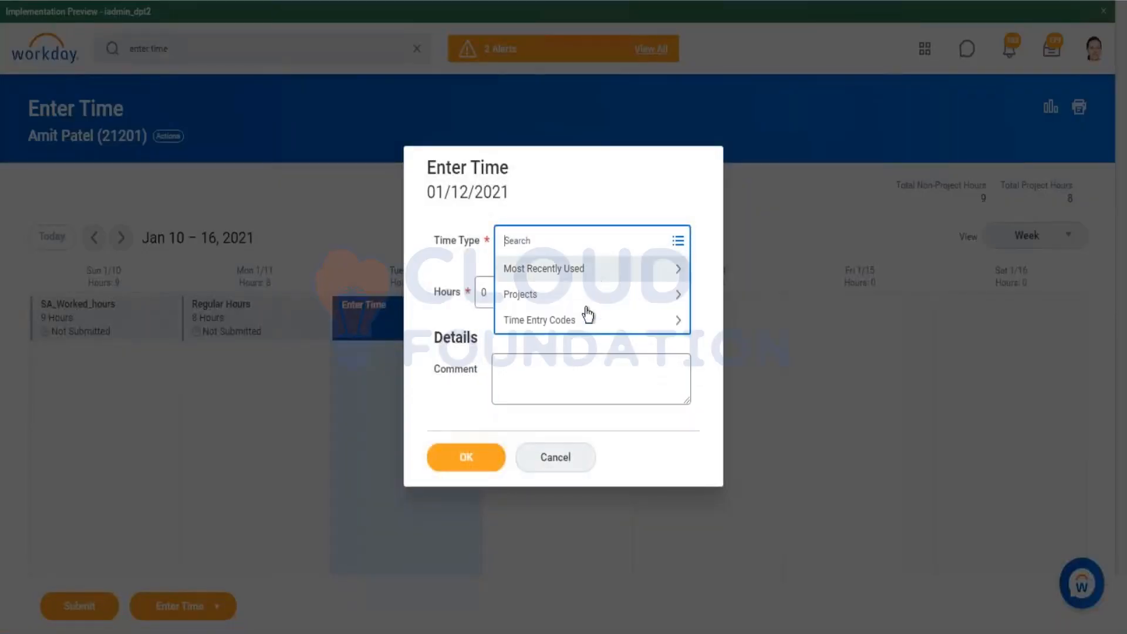
pyautogui.click(585, 322)
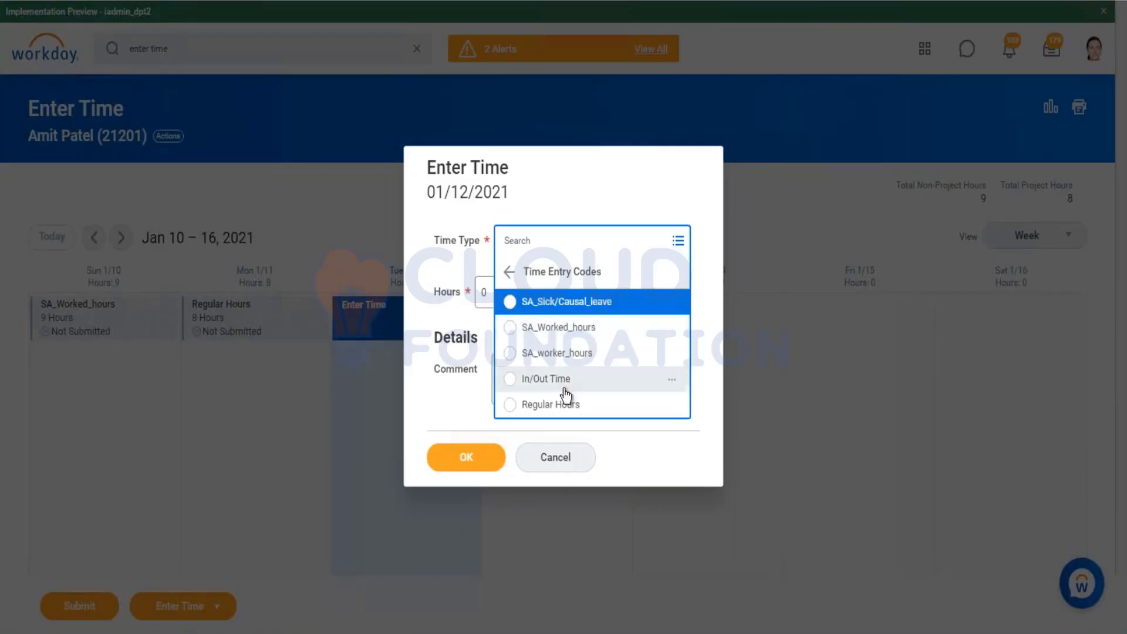
pyautogui.click(564, 378)
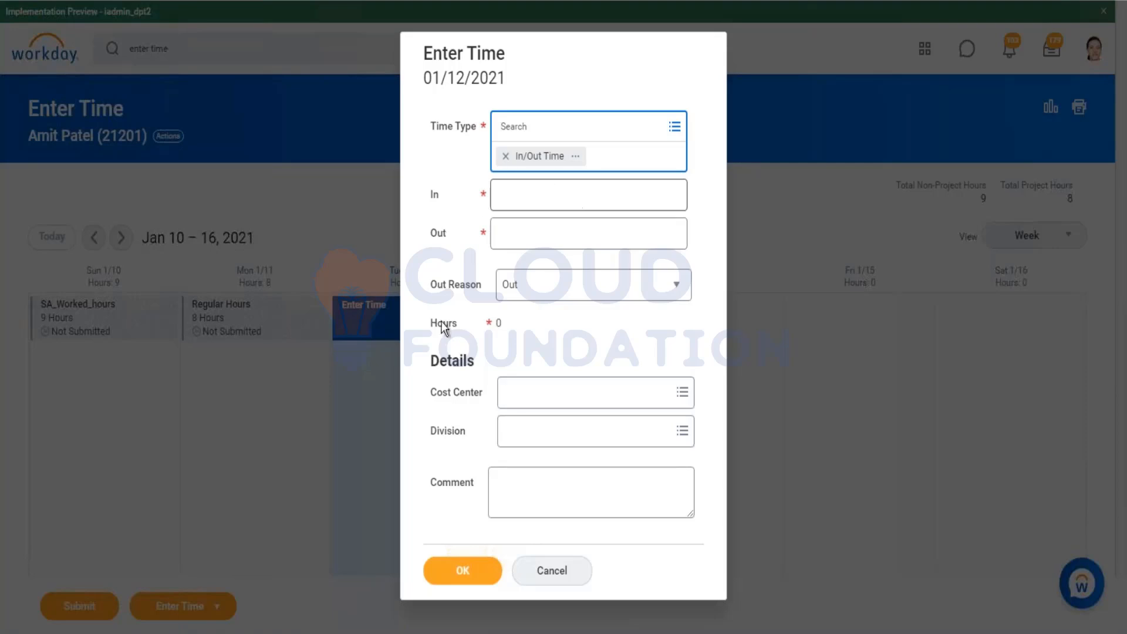
# Step: Enter an in time of 10:00 AM and an out time of 06:00 PM, then save the entry
pyautogui.click(572, 203)
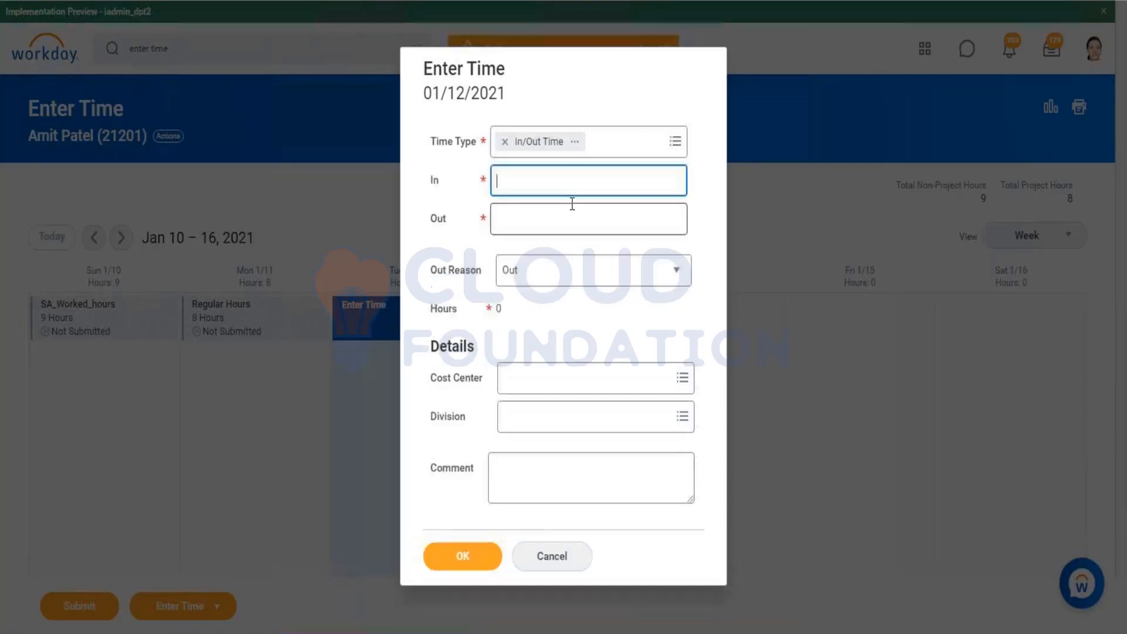
pyautogui.write('10:00')
pyautogui.press('Tab')
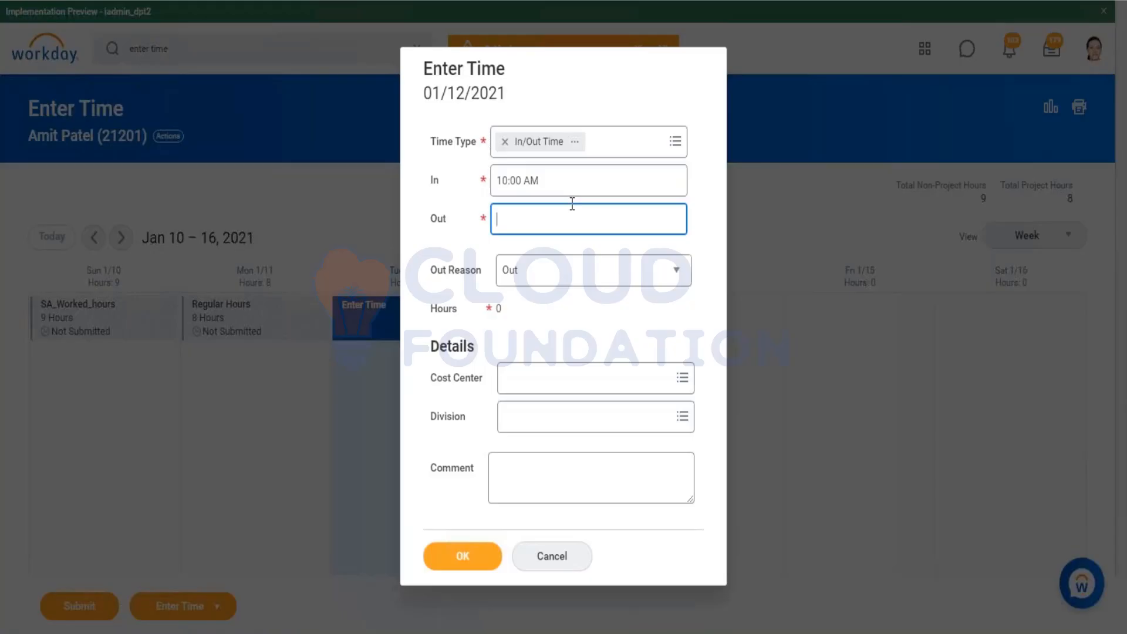
pyautogui.write('18')
pyautogui.click(653, 310)
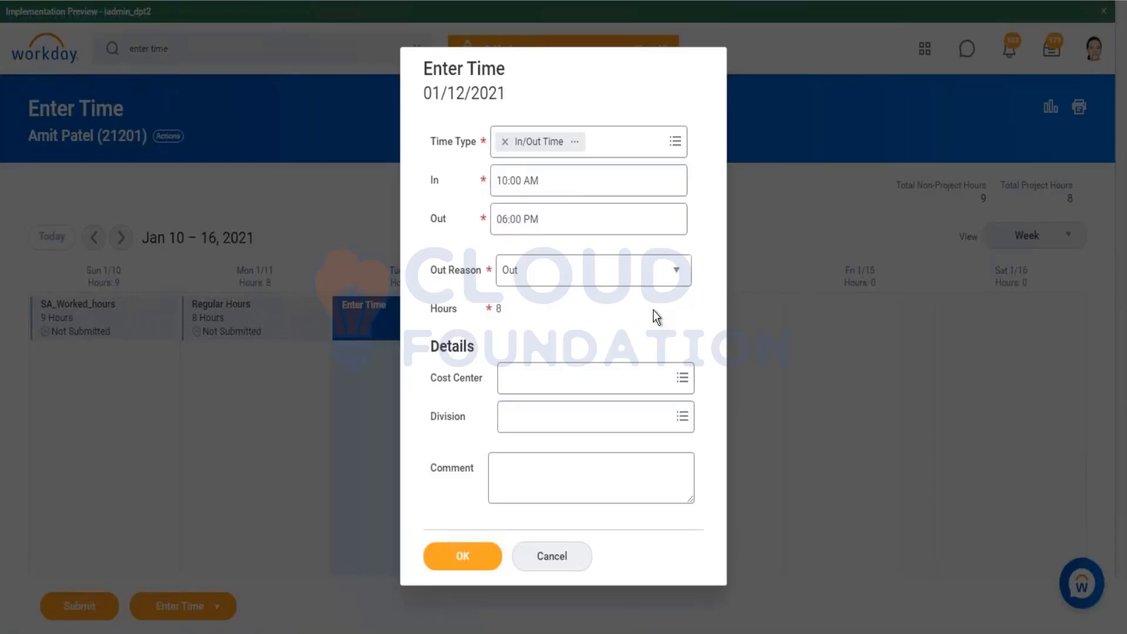
pyautogui.click(456, 563)
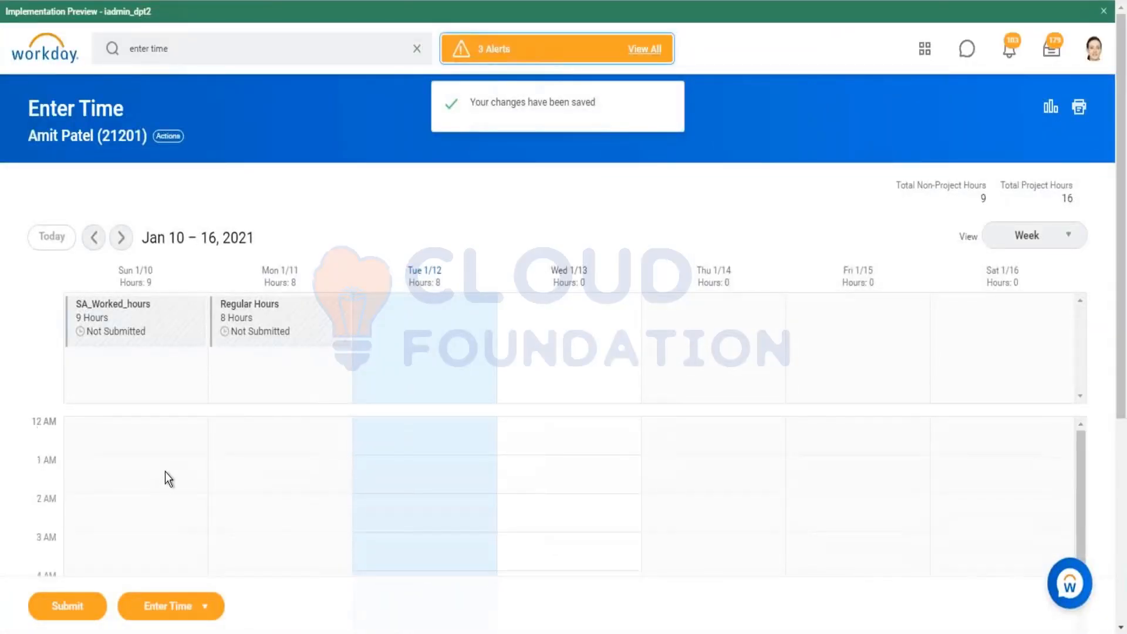
# Step: Examine the new In/Out Time block in the Tuesday calendar column
pyautogui.scroll(-5, 376, 159)
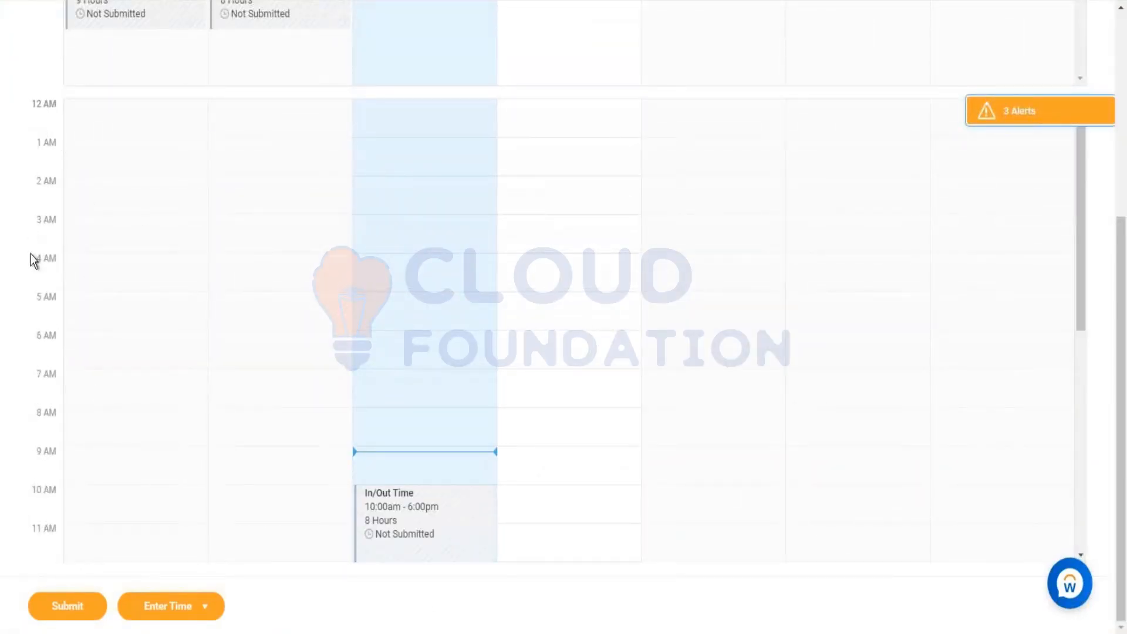
pyautogui.scroll(-3, 362, 390)
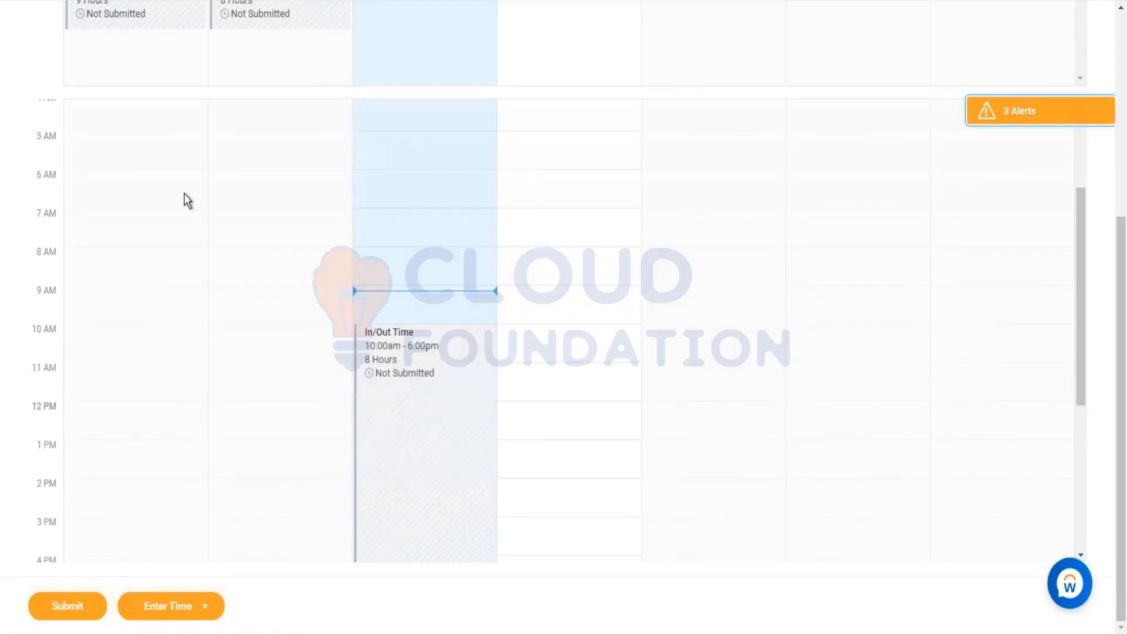
pyautogui.scroll(8, 235, 176)
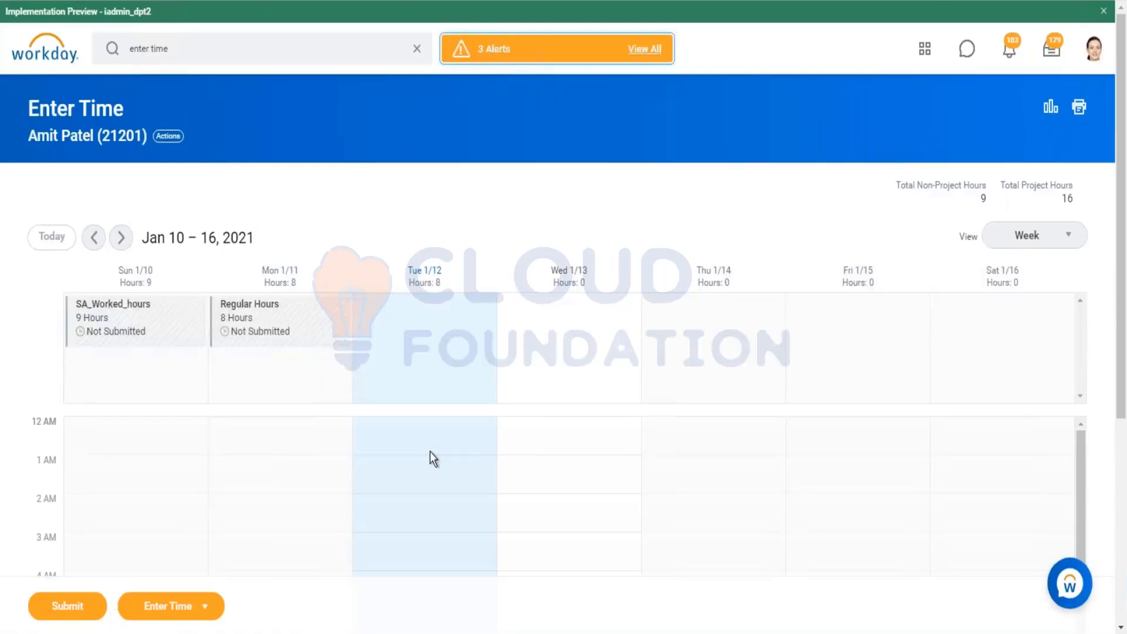
# Step: Review the week's total non-project and project hours on the Enter Time calendar
pyautogui.scroll(-6, 429, 452)
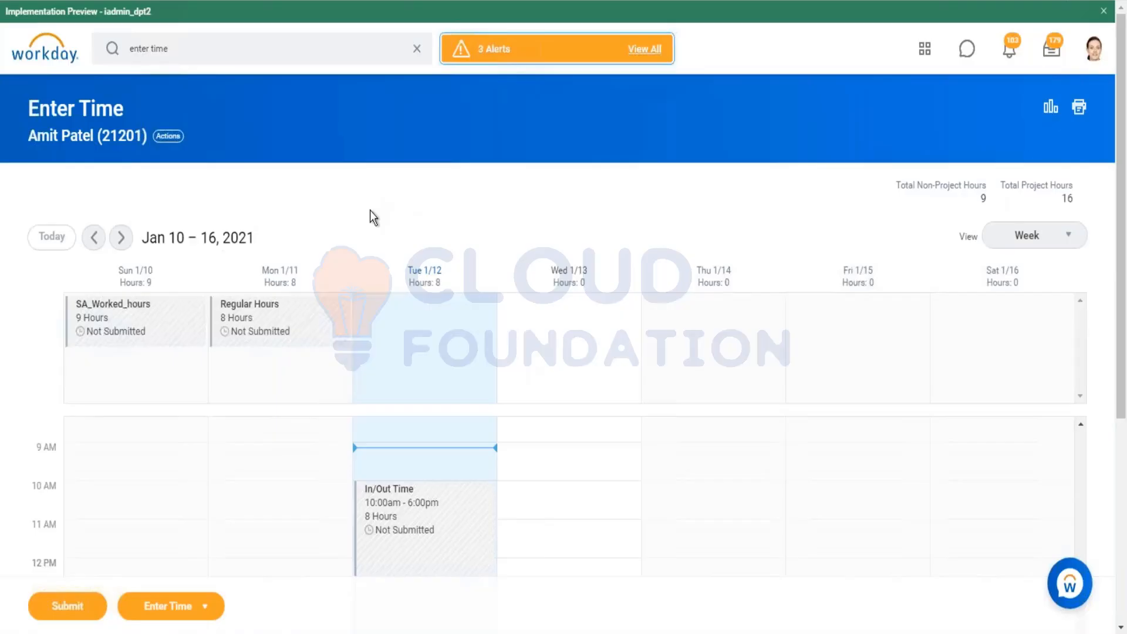
pyautogui.scroll(-4, 370, 210)
pyautogui.scroll(2, 388, 347)
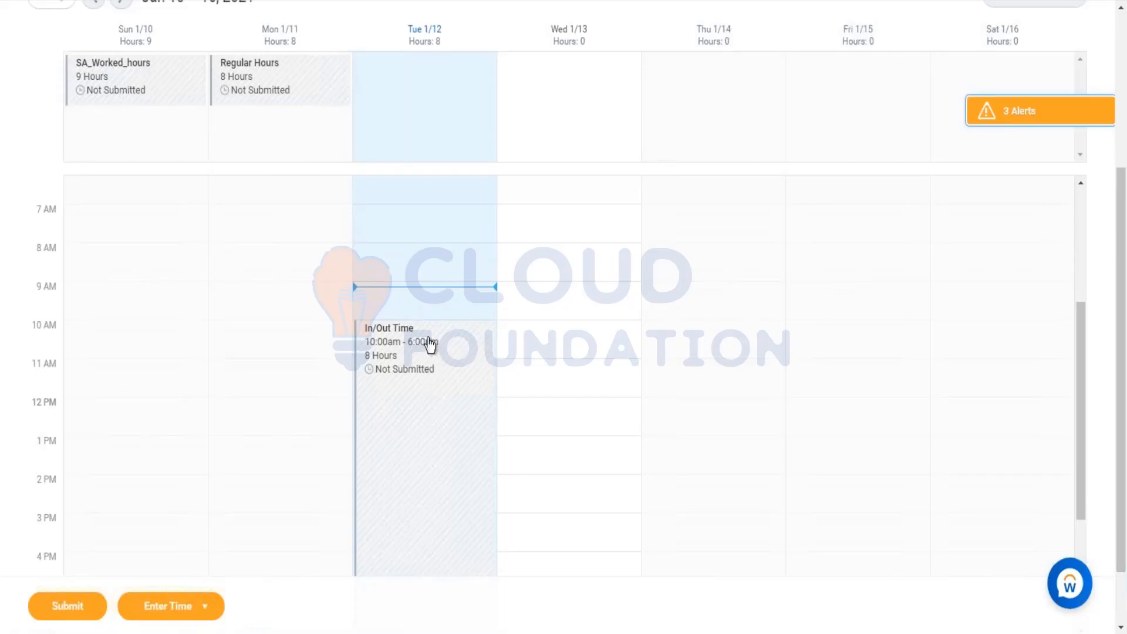
pyautogui.scroll(4, 382, 163)
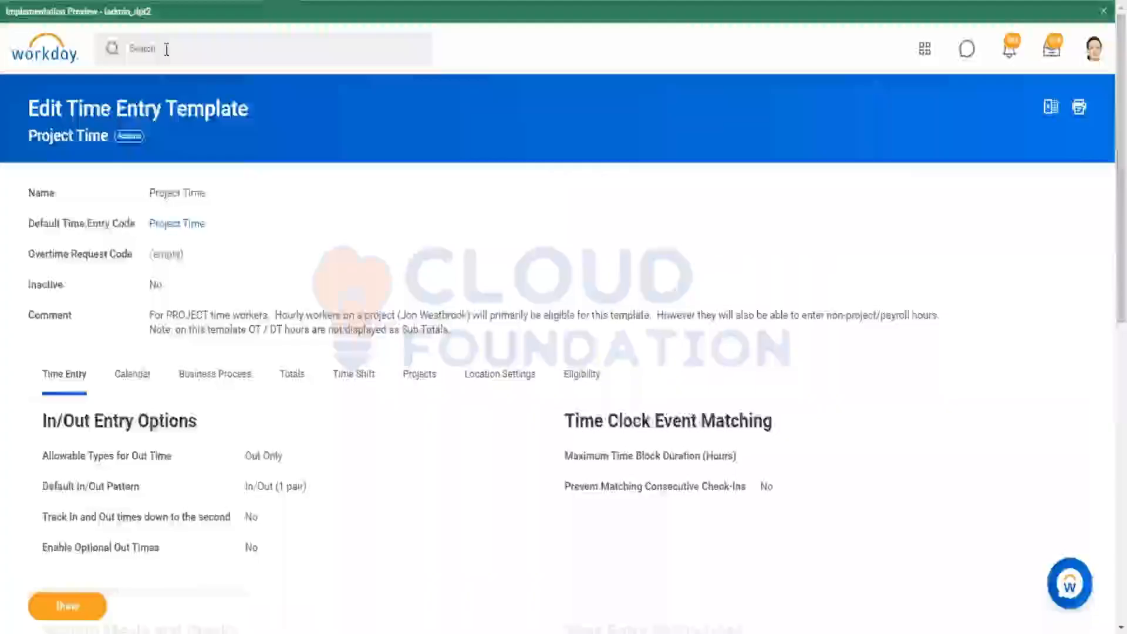
pyautogui.click(166, 48)
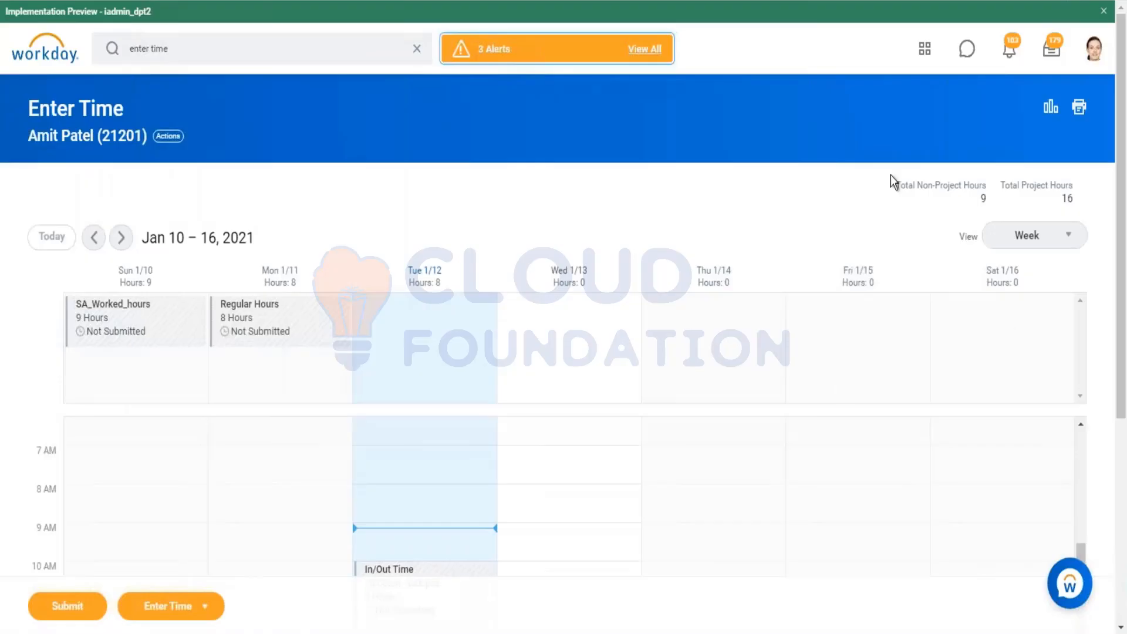
pyautogui.moveTo(897, 183); pyautogui.dragTo(1076, 216)
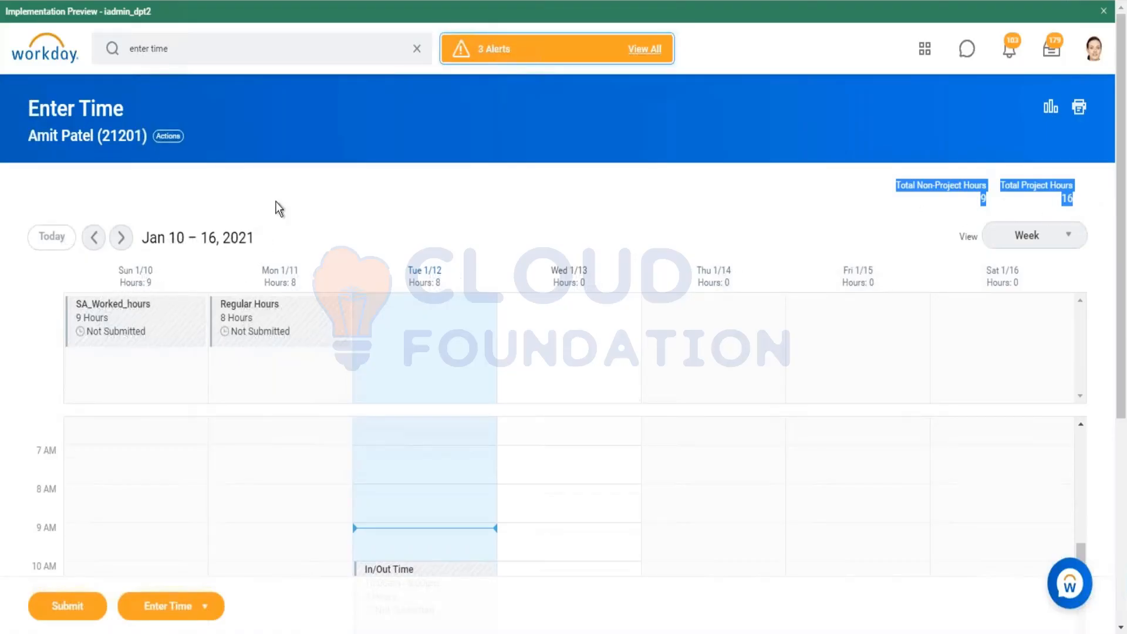
pyautogui.click(278, 183)
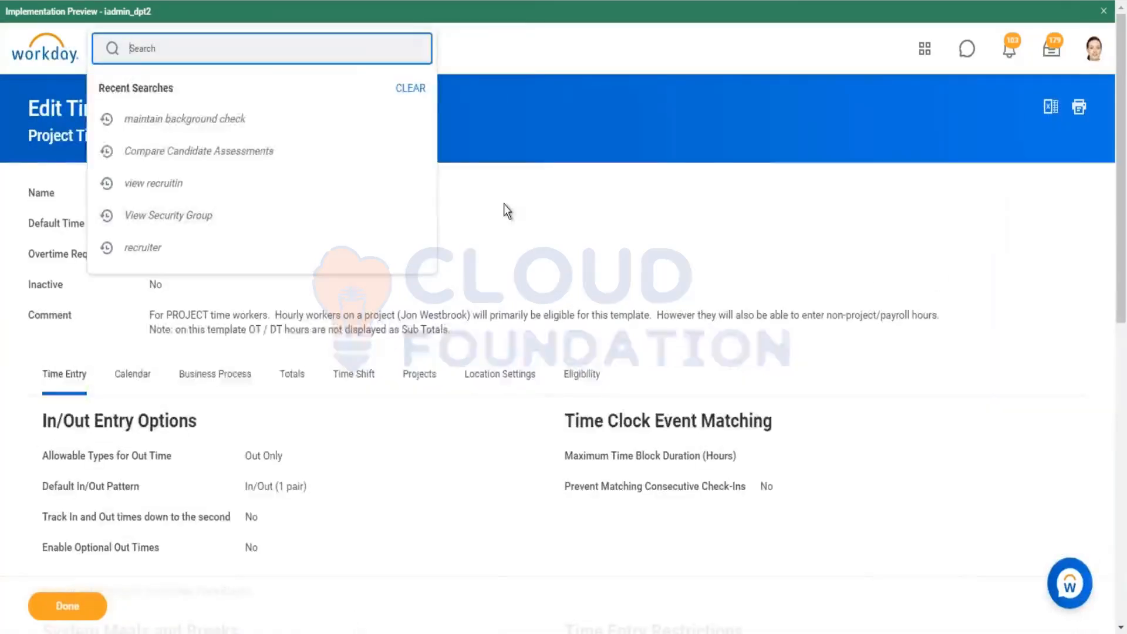
# Step: Open the Project Time time entry template and view its Eligibility settings
pyautogui.click(507, 209)
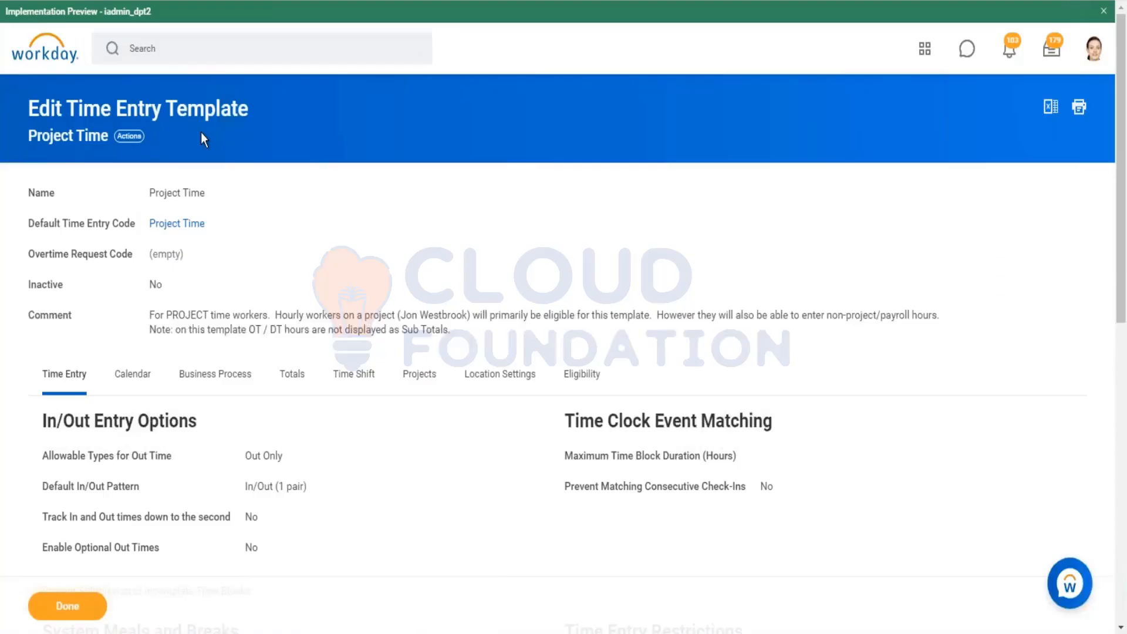
pyautogui.click(596, 377)
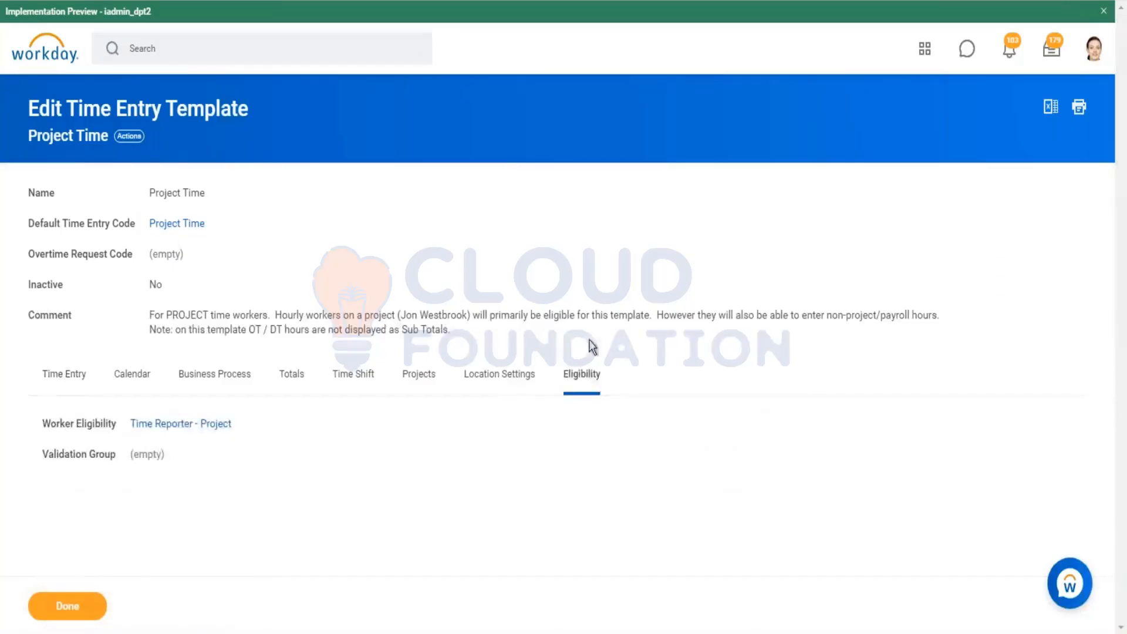
pyautogui.rightClick(183, 427)
pyautogui.click(206, 488)
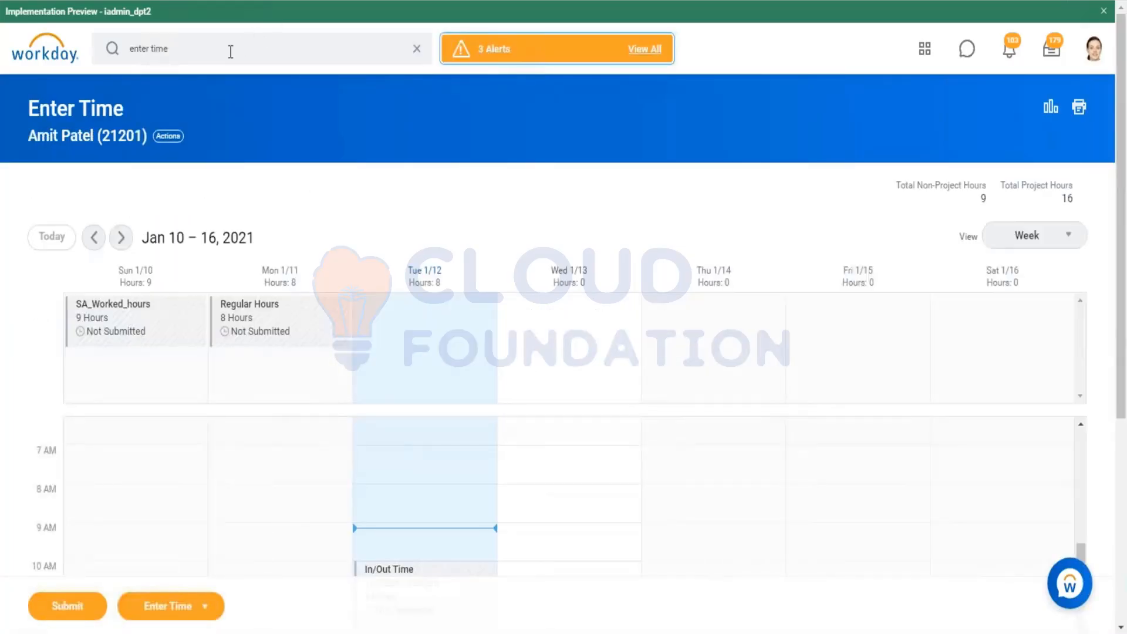
# Step: Search for and open the Create Time Entry Template task
pyautogui.click(231, 52)
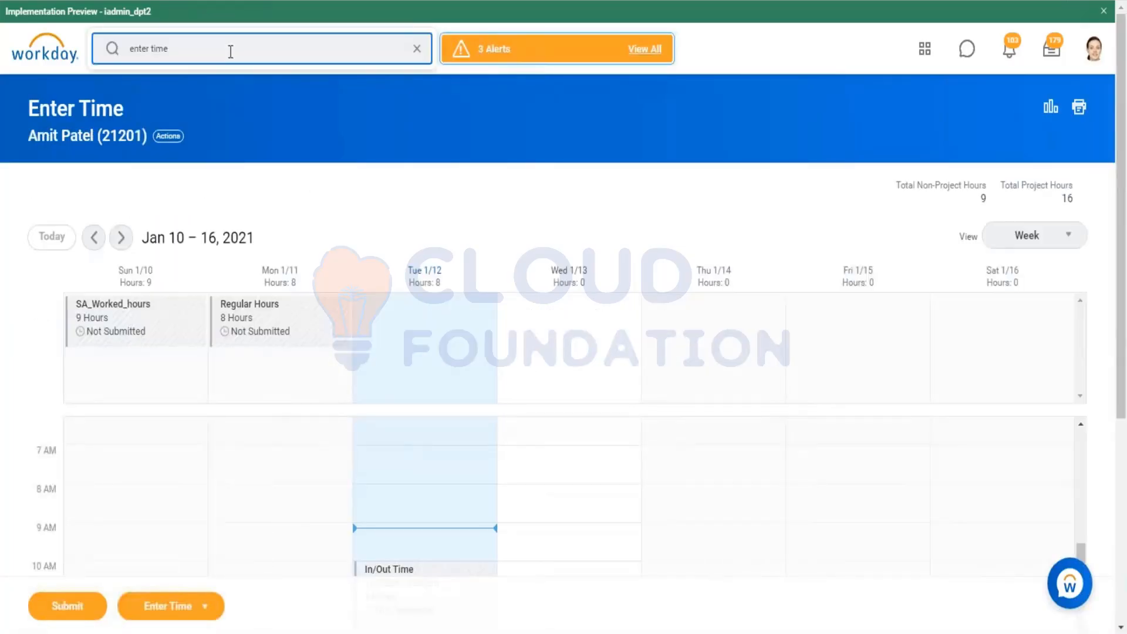
pyautogui.tripleClick(231, 52)
pyautogui.press('BackSpace')
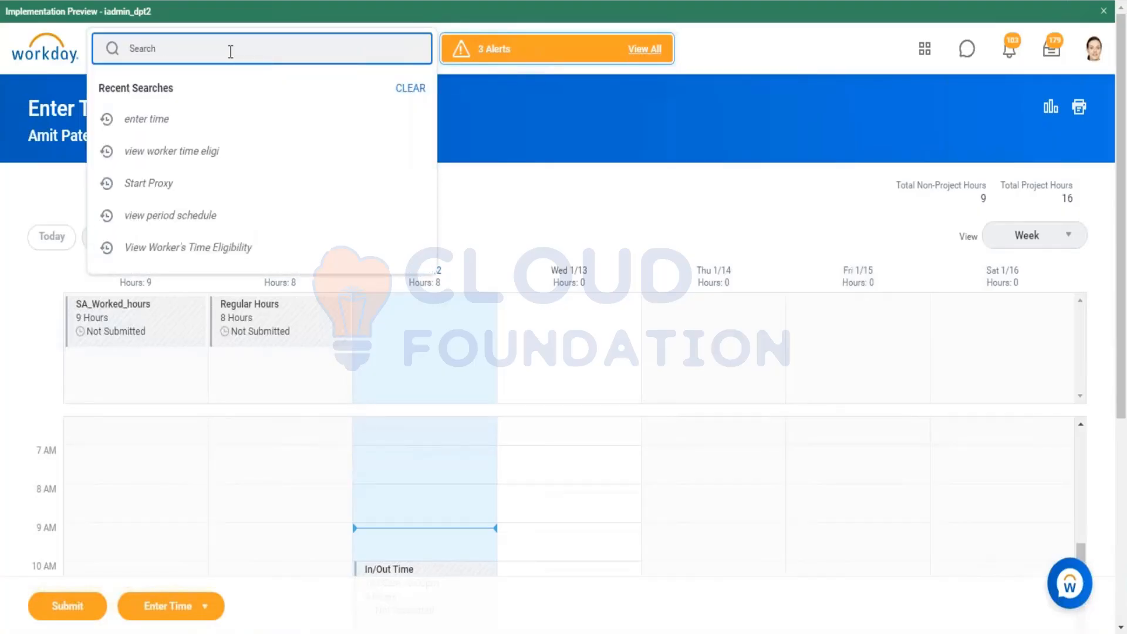
pyautogui.write('create time entry')
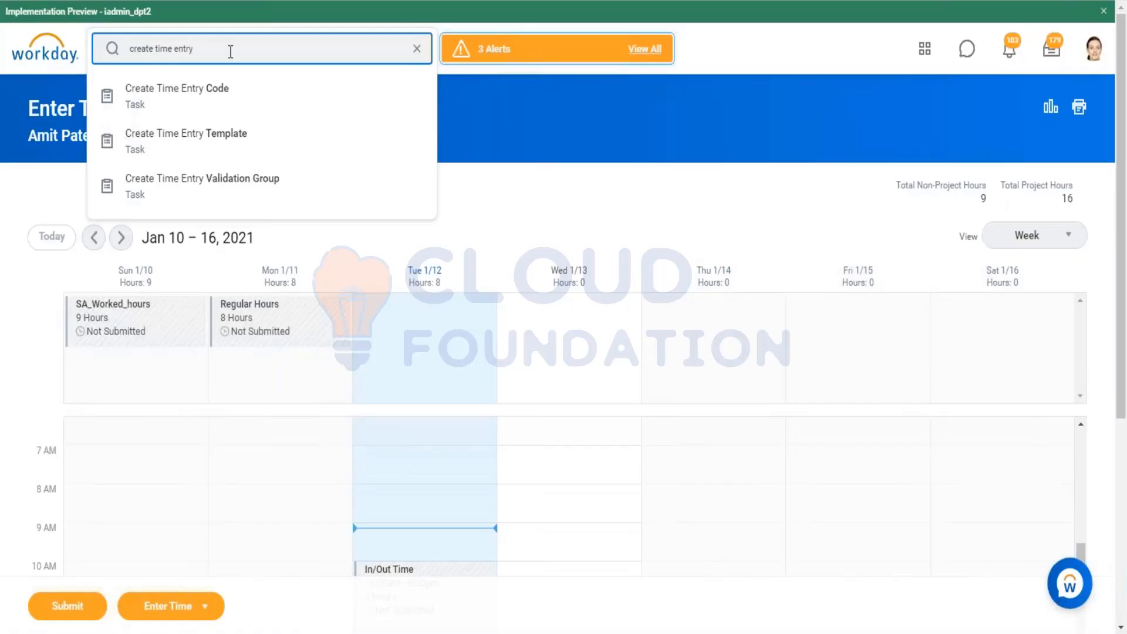
pyautogui.click(206, 154)
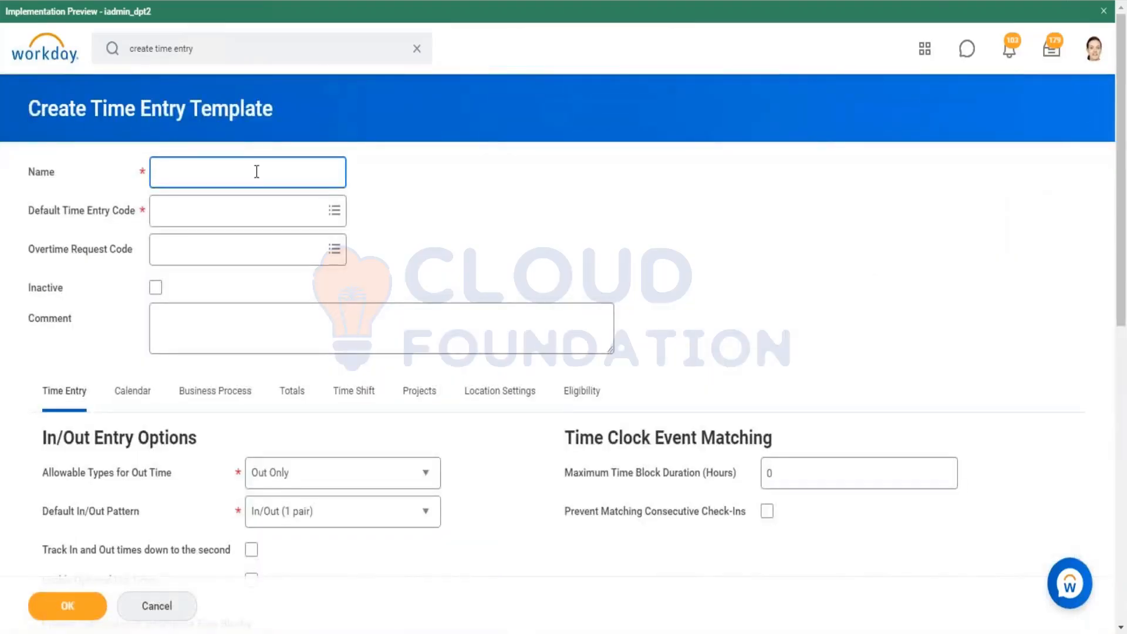
# Step: Name the new time entry template RP_Project_ TIme entry template
pyautogui.write('RP_Project_')
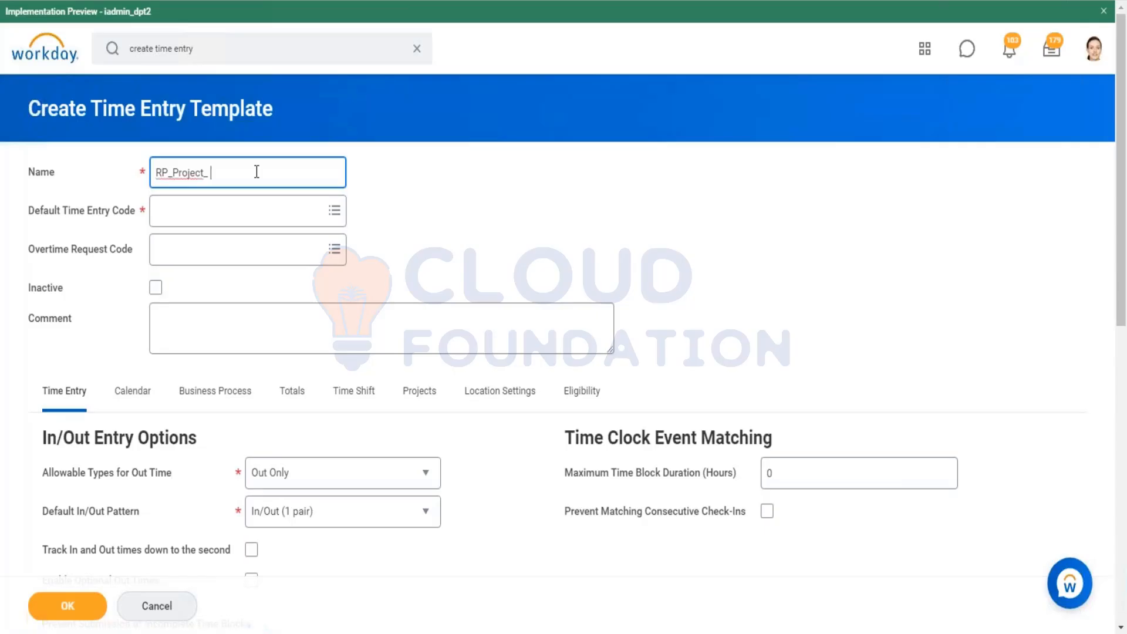
pyautogui.write(' TIme entry template')
pyautogui.click(262, 173)
pyautogui.press('BackSpace')
pyautogui.press('Left')
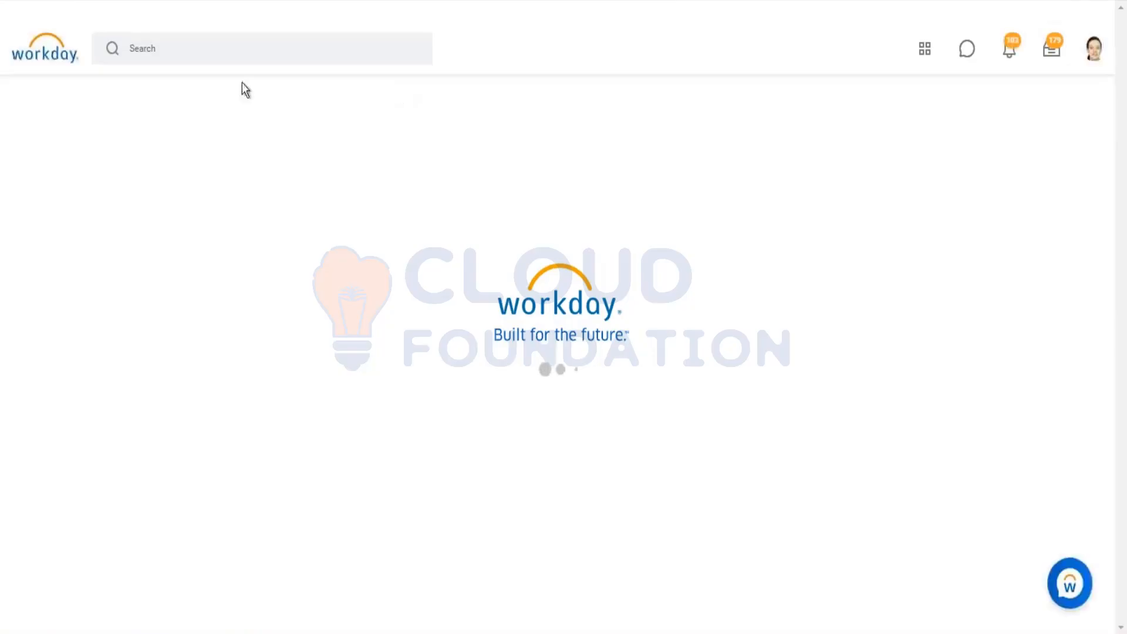
# Step: Search Workday for the worker by first name
pyautogui.click(226, 49)
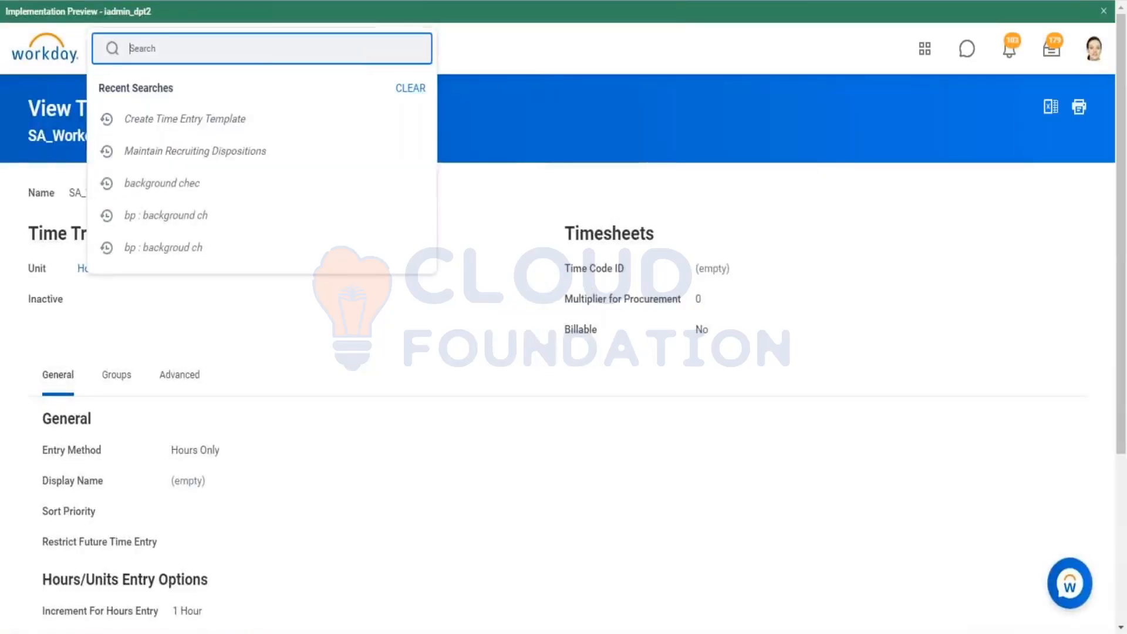
pyautogui.write('Amitr')
pyautogui.press('Return')
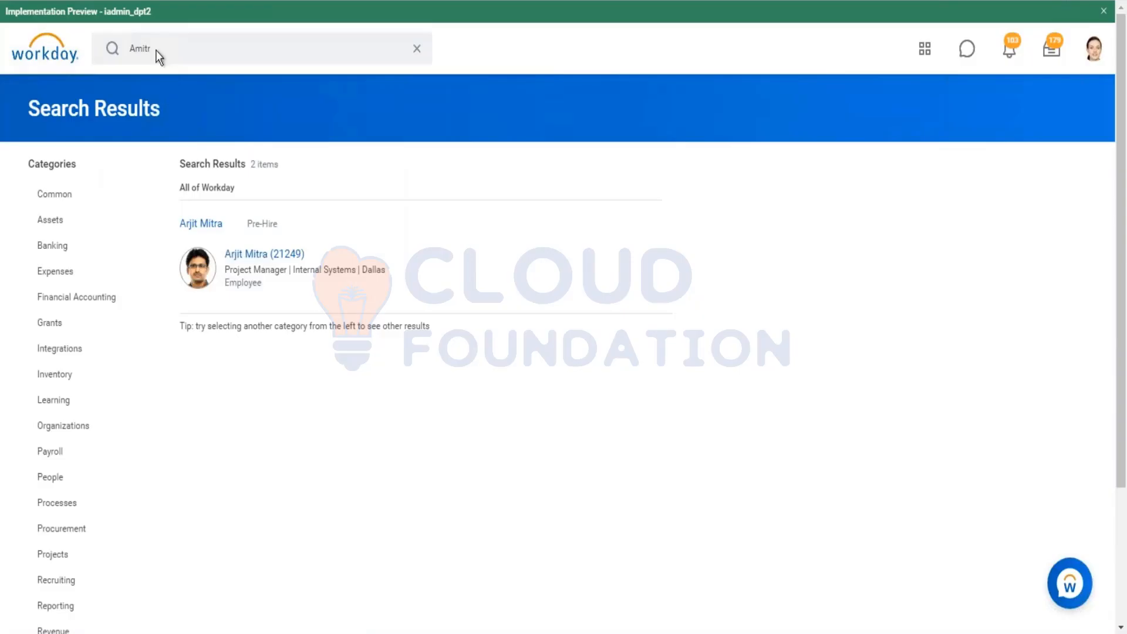
pyautogui.click(155, 49)
pyautogui.press('BackSpace')
pyautogui.press('Return')
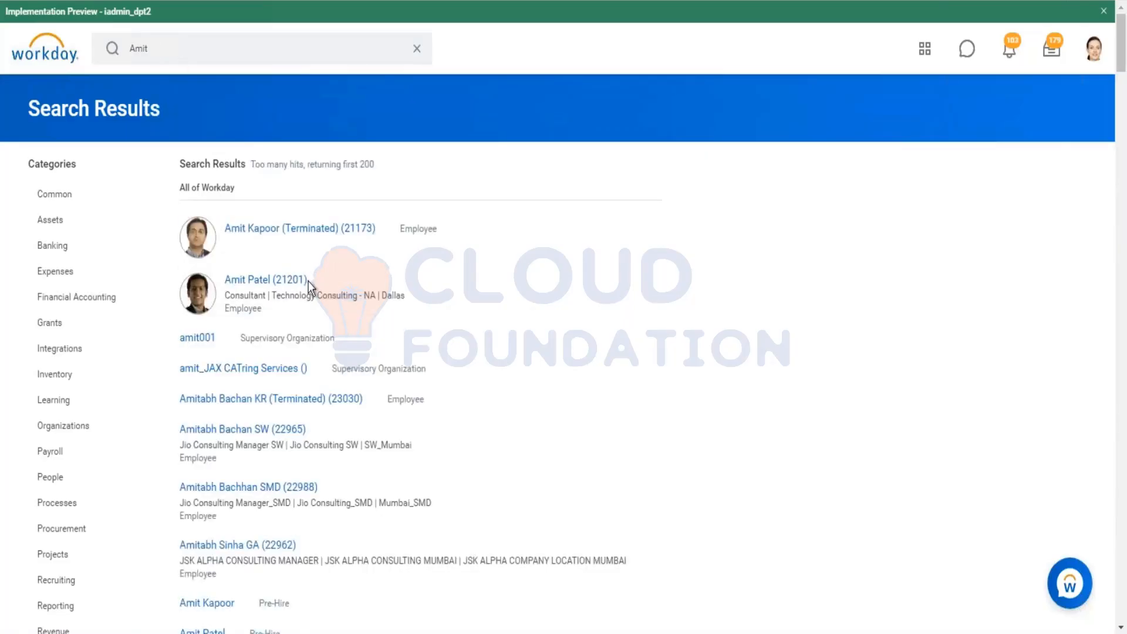
# Step: Open Enter Time for the worker through the Time and Leave related actions and confirm the worker and date
pyautogui.moveTo(314, 281)
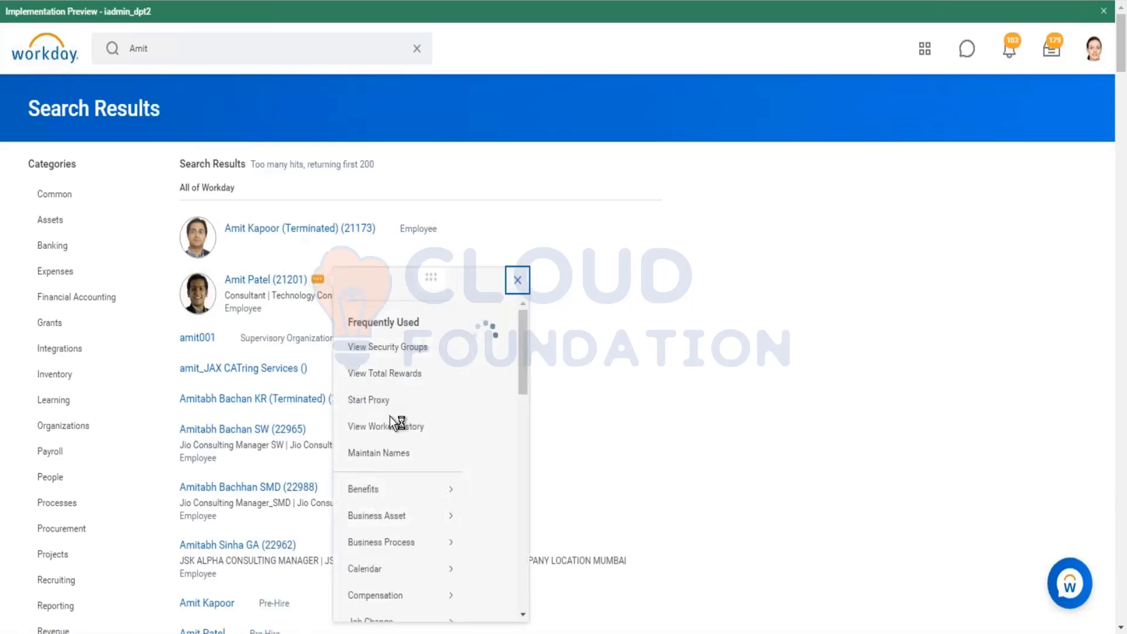
pyautogui.scroll(-2, 395, 422)
pyautogui.scroll(-7, 395, 428)
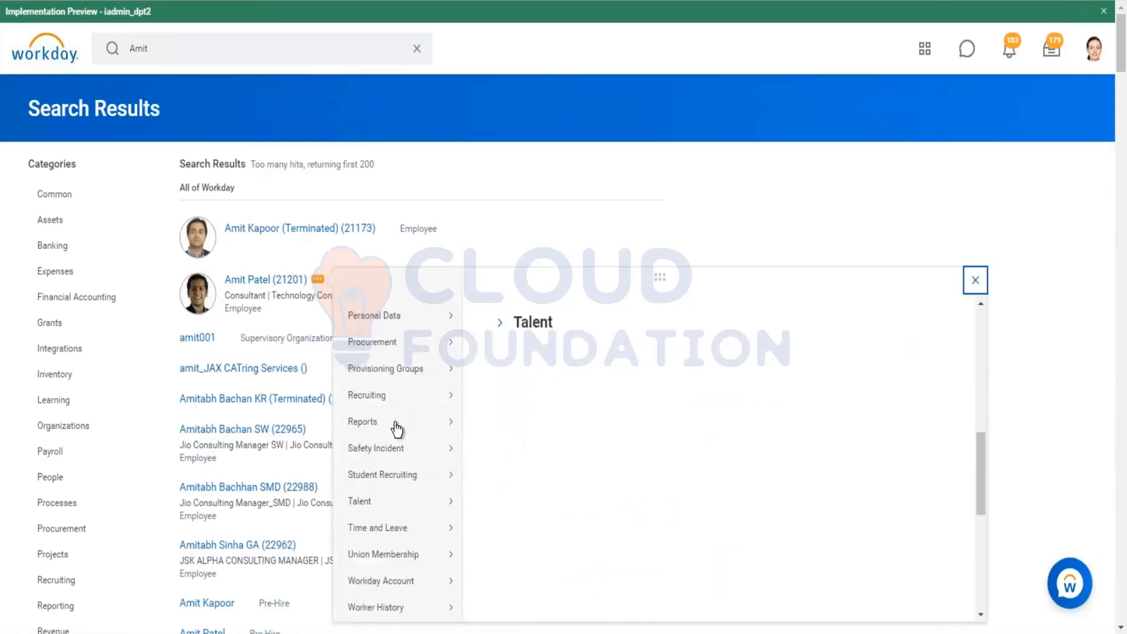
pyautogui.moveTo(413, 452)
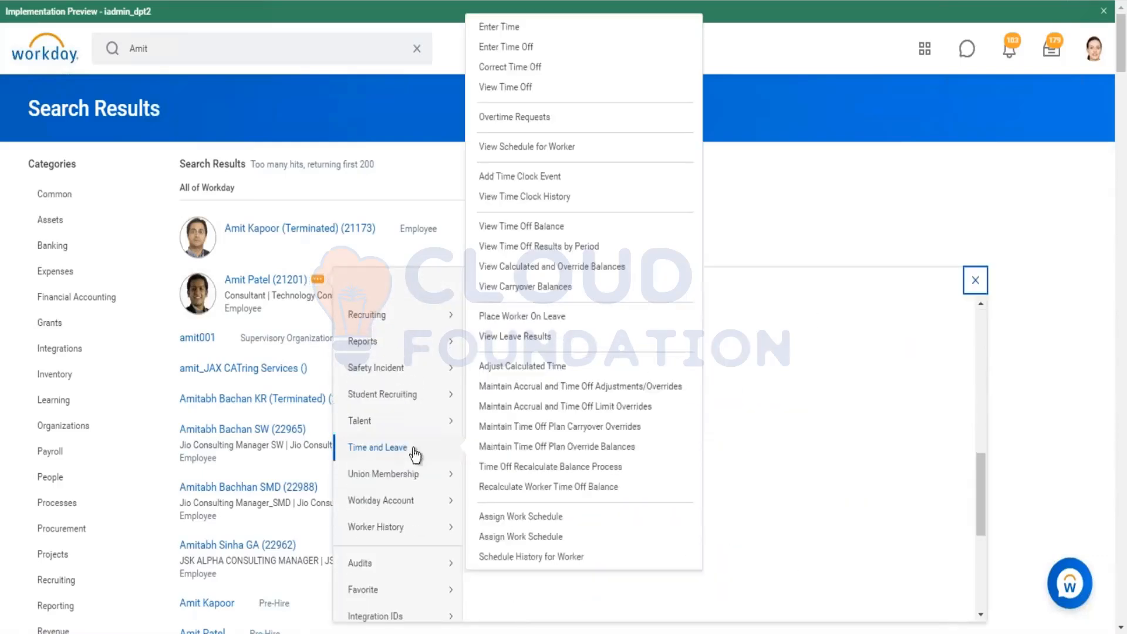
pyautogui.click(509, 30)
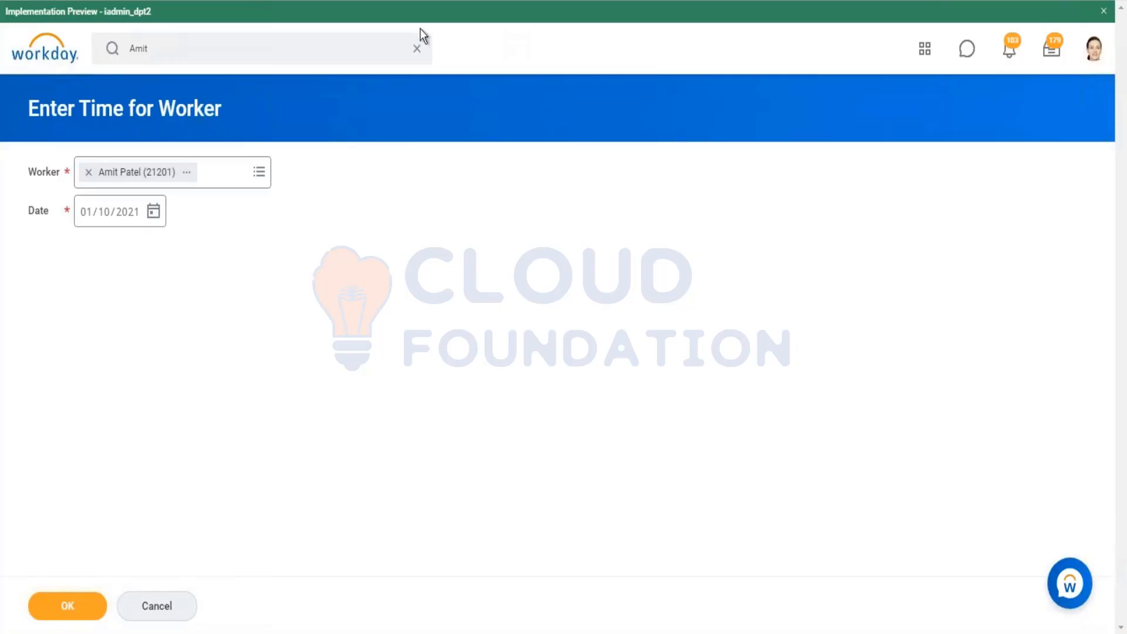
pyautogui.click(67, 606)
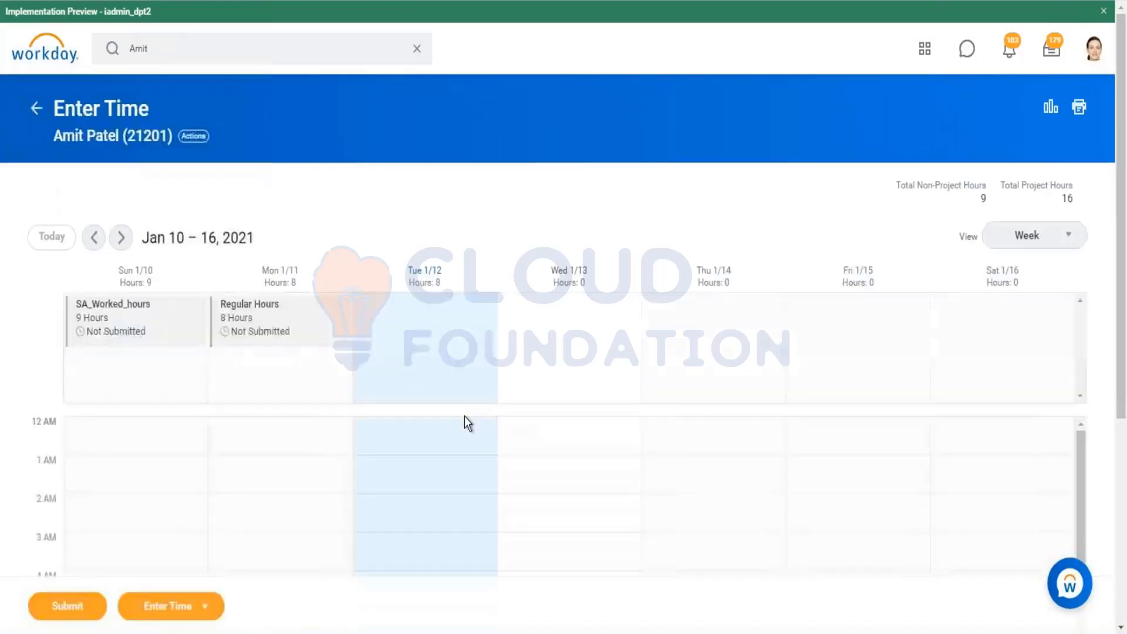
pyautogui.click(568, 320)
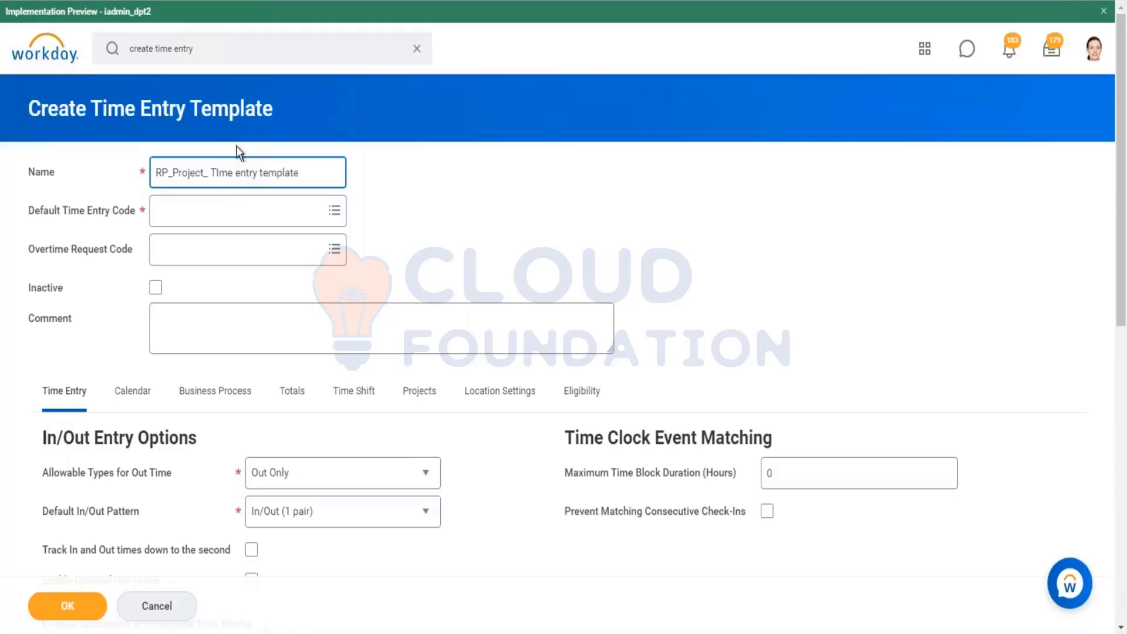
# Step: Set the template's default time entry code to RP_Regular
pyautogui.click(211, 210)
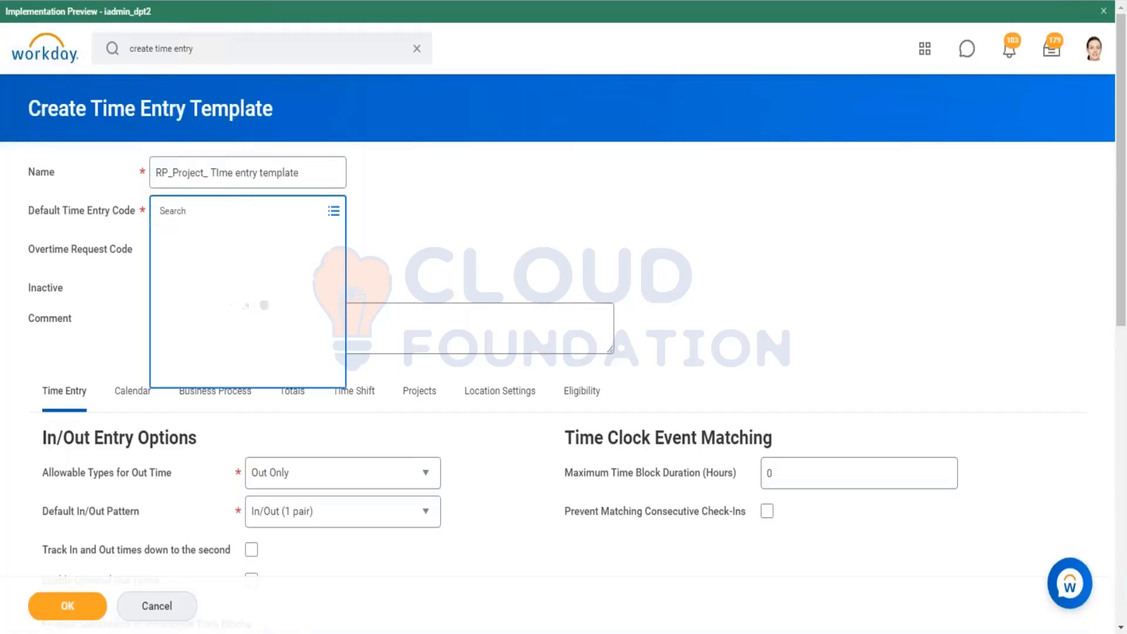
pyautogui.write('RP Re')
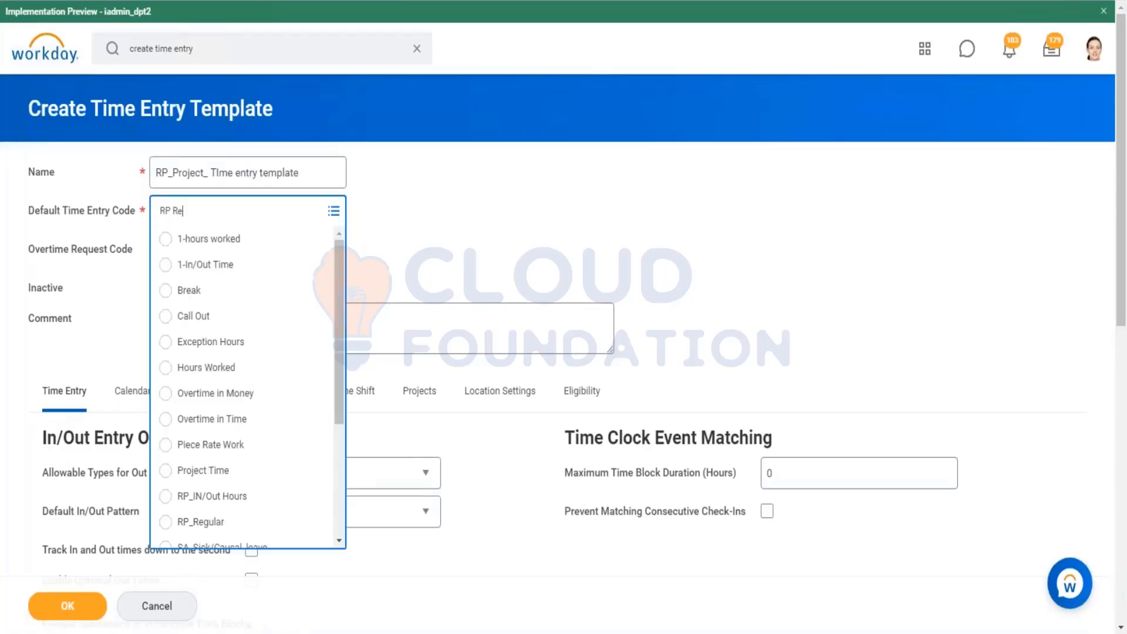
pyautogui.write('gular')
pyautogui.press('Return')
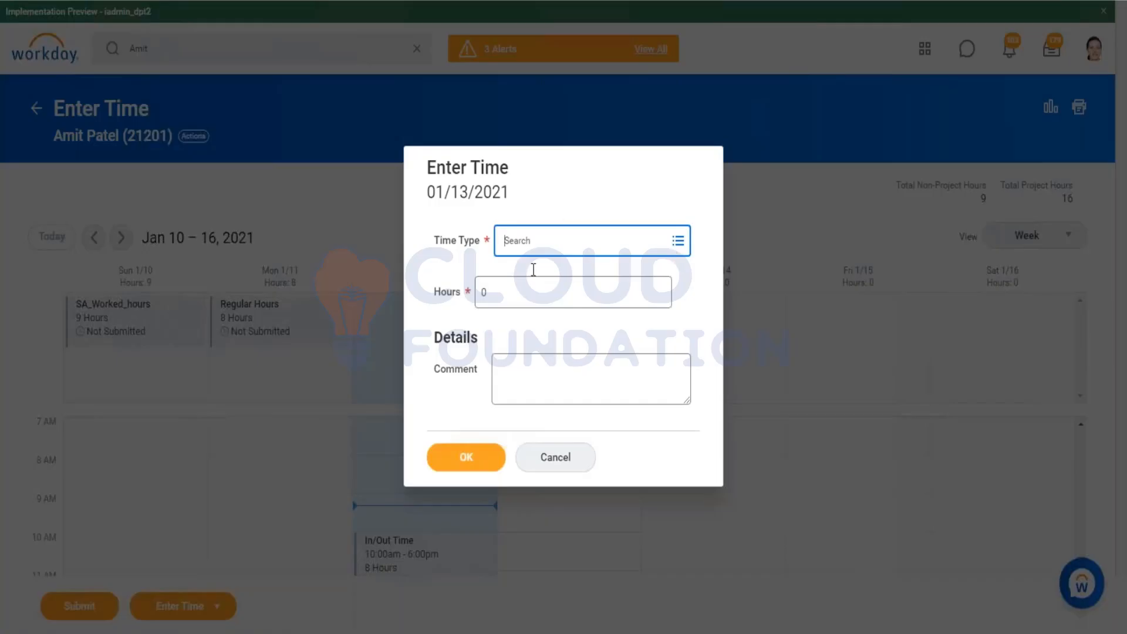
pyautogui.click(682, 251)
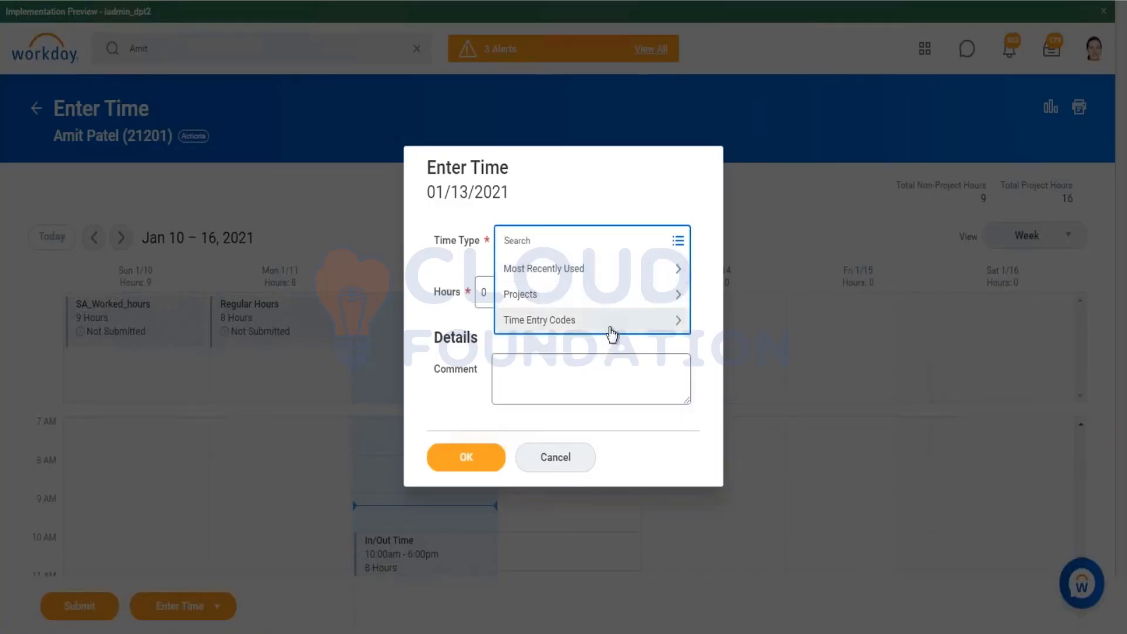
pyautogui.click(611, 328)
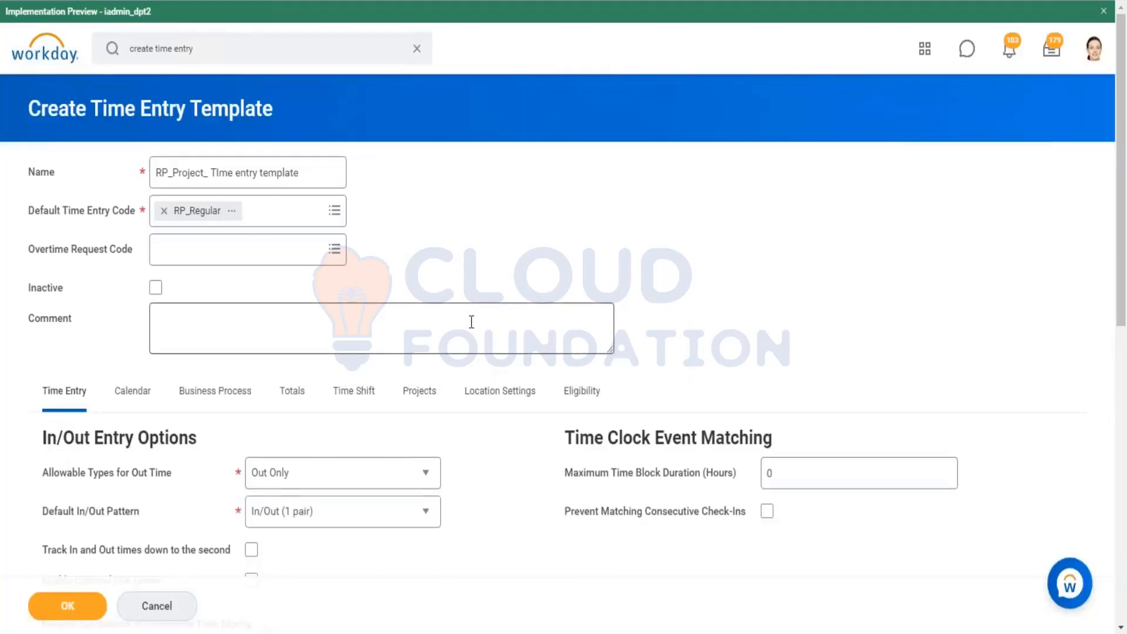
# Step: Create a new overtime request code from the template's Overtime Request Code field and name it OT
pyautogui.click(288, 253)
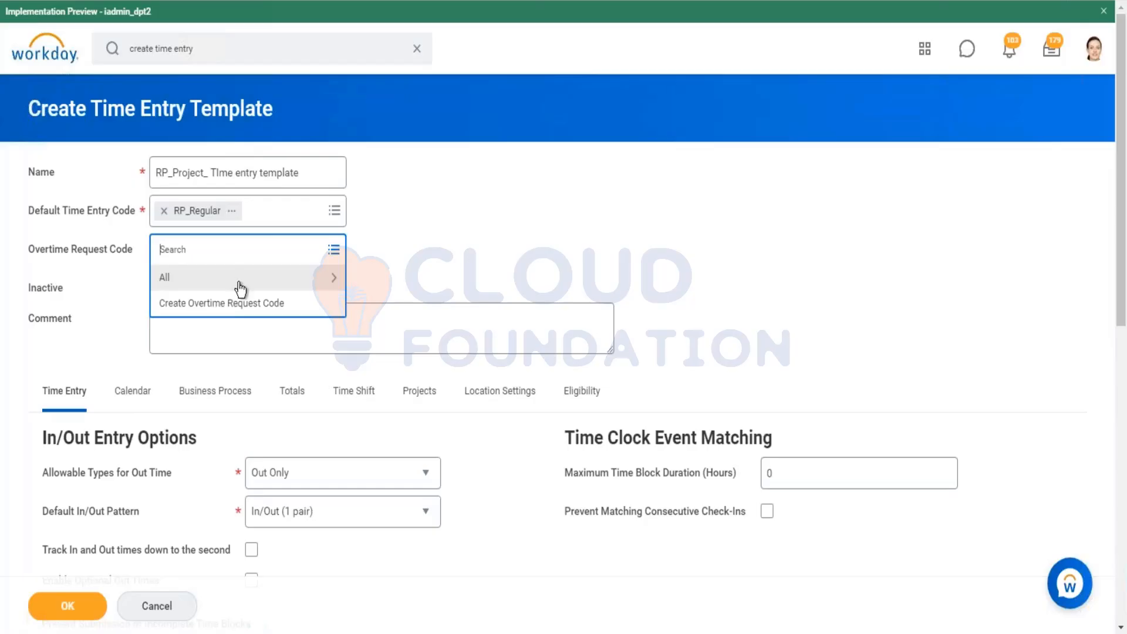
pyautogui.click(191, 283)
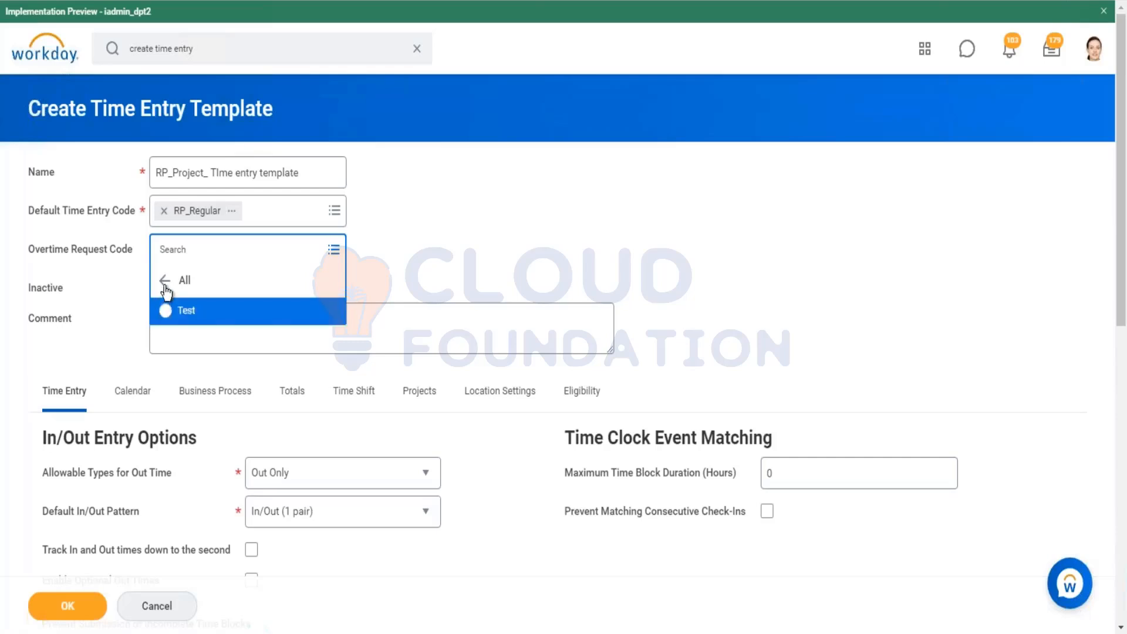
pyautogui.click(166, 286)
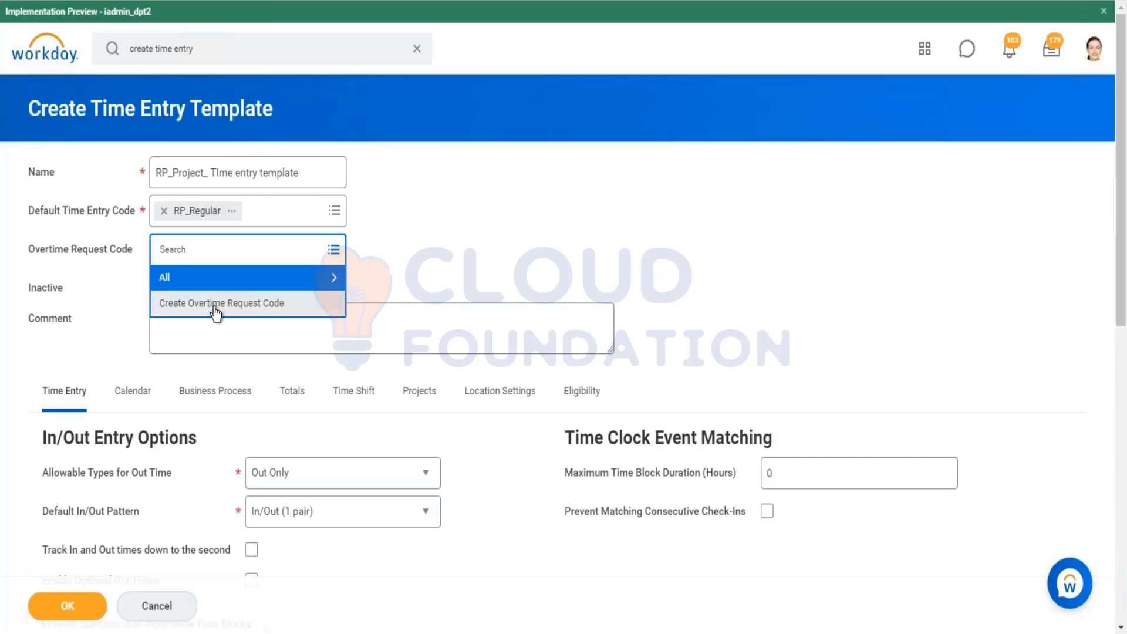
pyautogui.press('Escape')
pyautogui.click(206, 175)
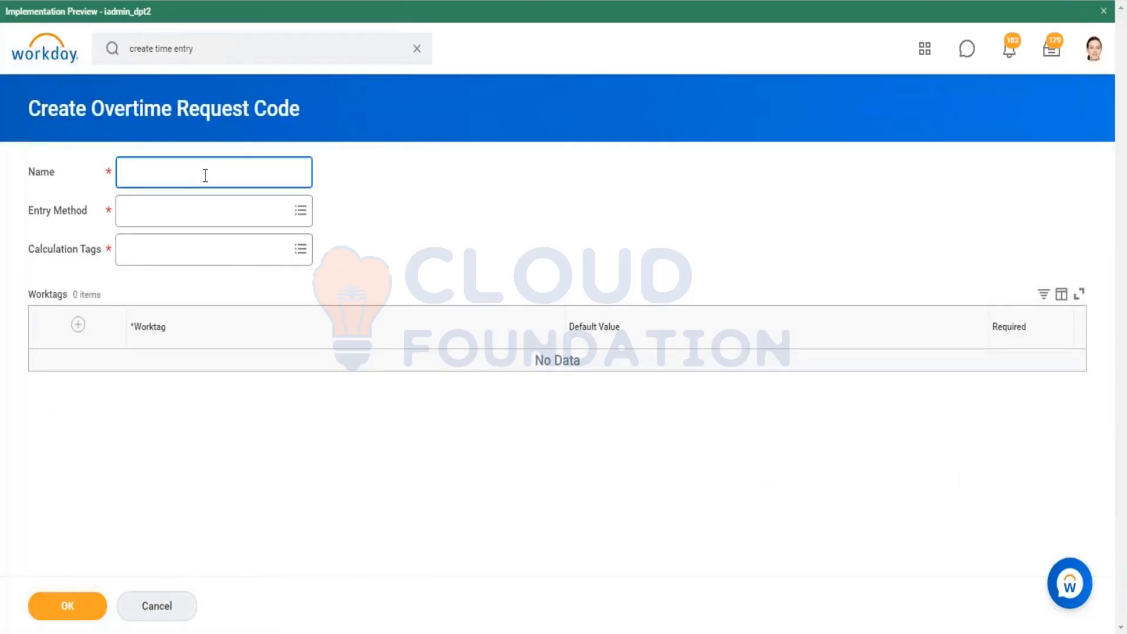
pyautogui.write('OT')
pyautogui.press('Tab')
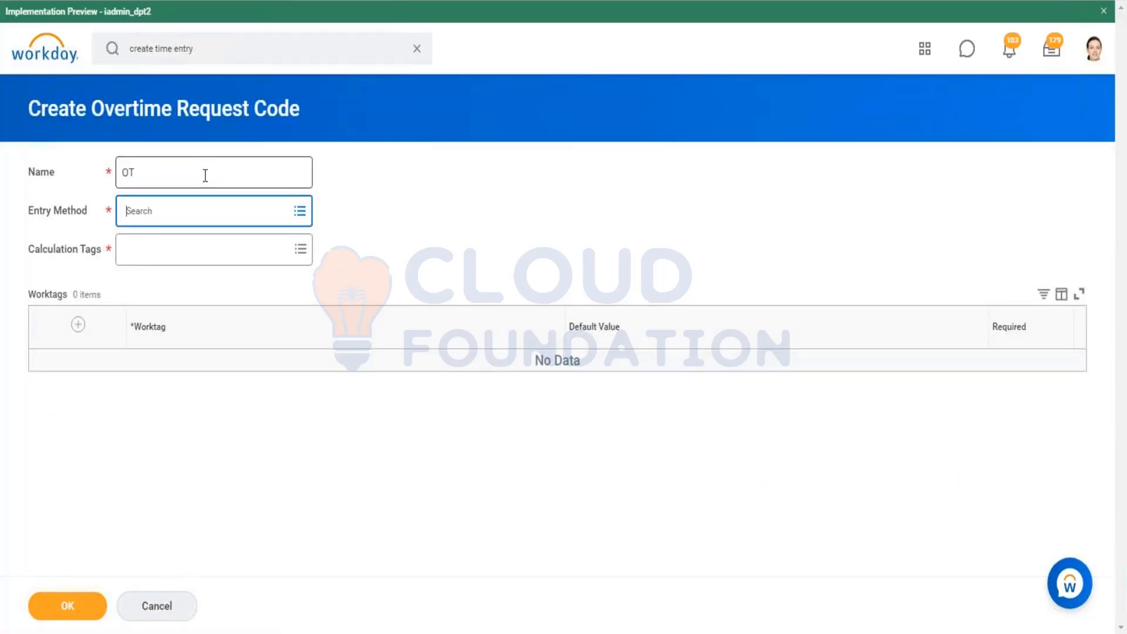
# Step: Set the OT code's entry method to Hours Only and its calculation tag to Overtime
pyautogui.click(300, 211)
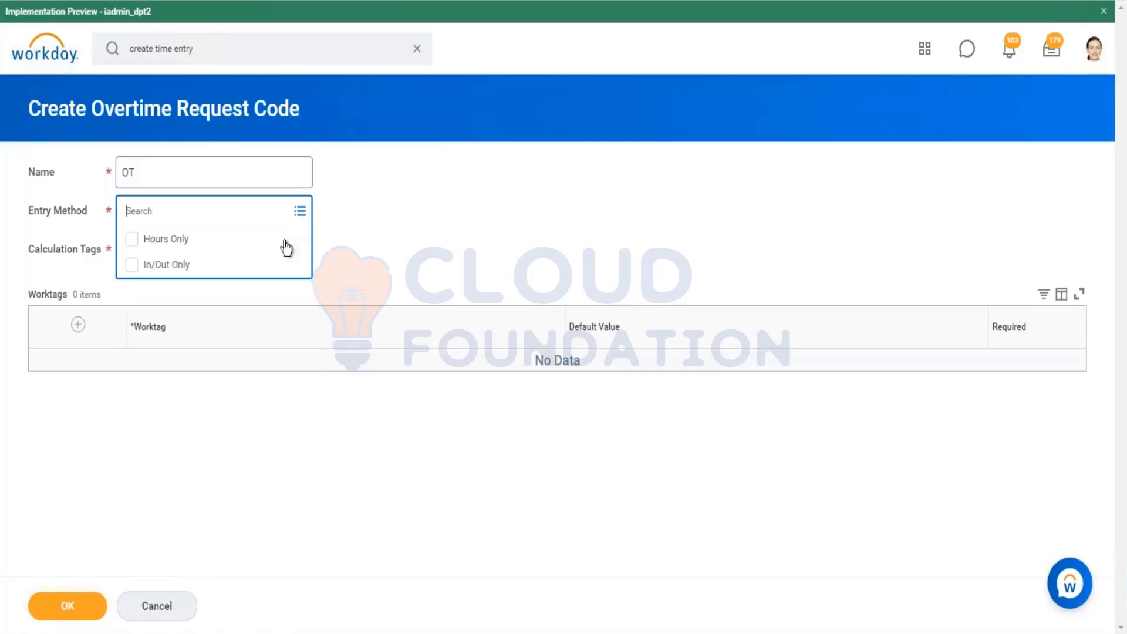
pyautogui.click(203, 246)
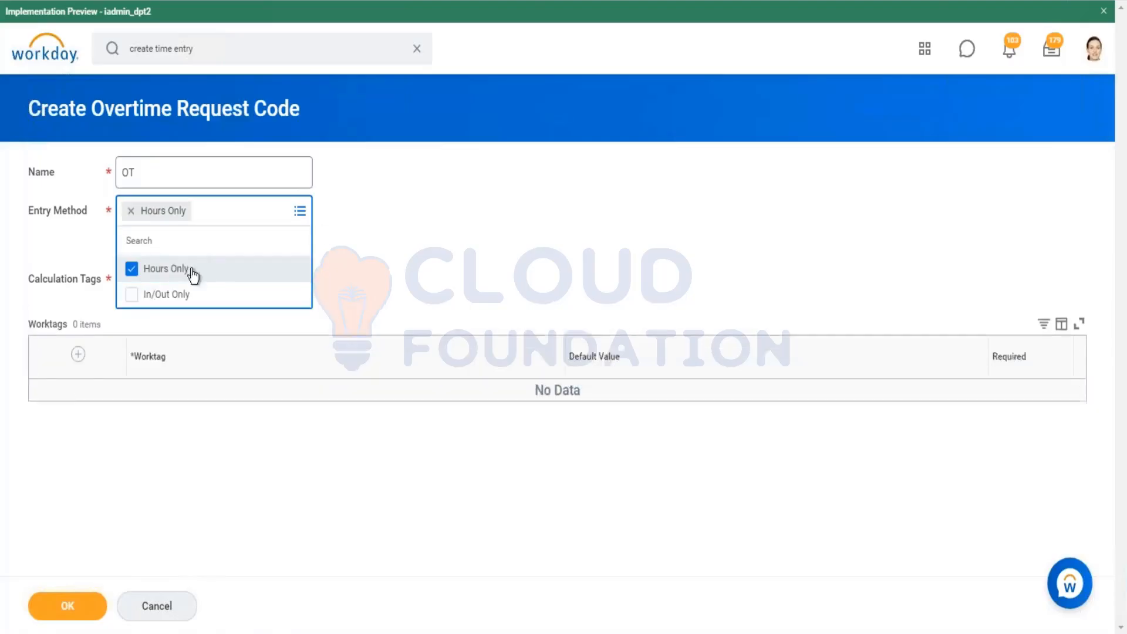
pyautogui.click(282, 272)
pyautogui.click(270, 258)
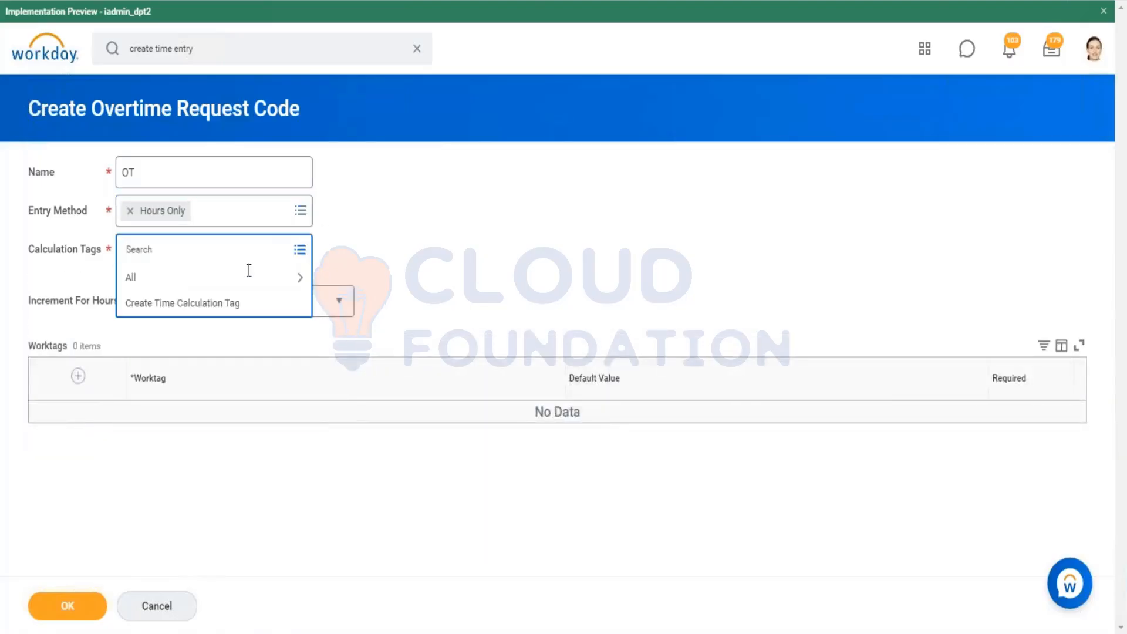
pyautogui.click(211, 287)
pyautogui.write('Overtime')
pyautogui.press('Return')
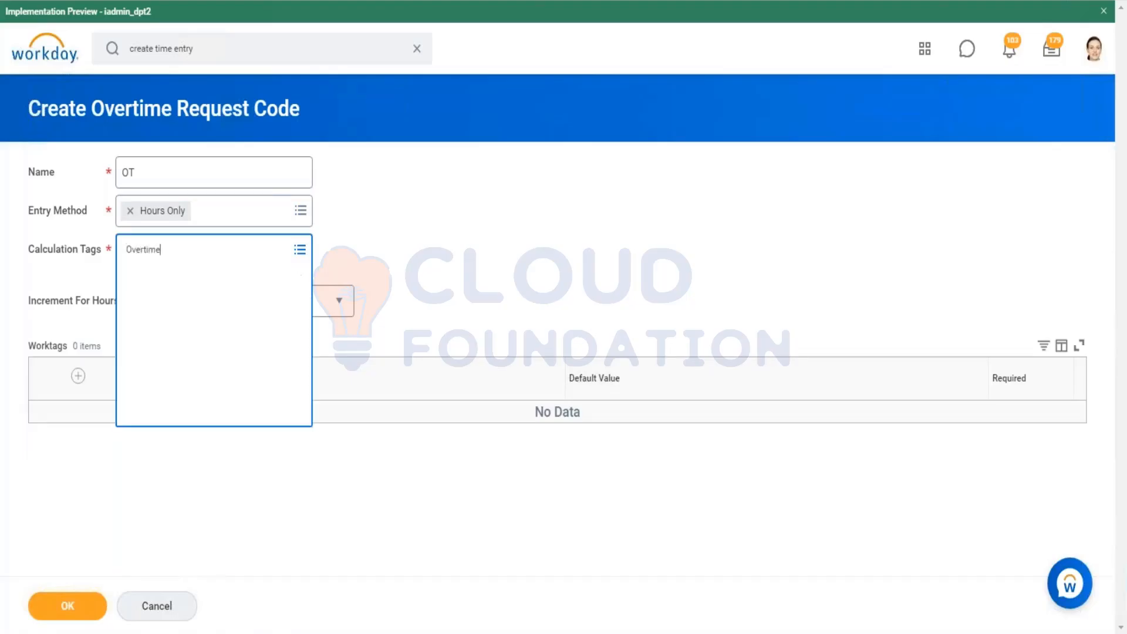
pyautogui.click(171, 312)
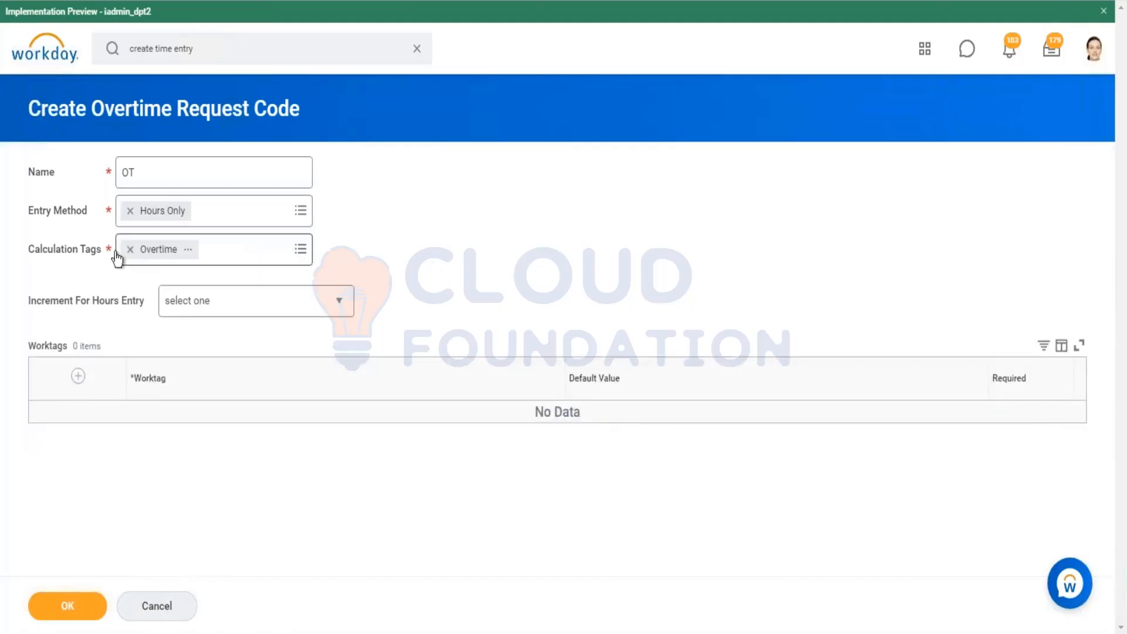
# Step: Set the increment for hours entry to 0.25 Hours and save the OT overtime request code
pyautogui.click(216, 302)
pyautogui.click(198, 432)
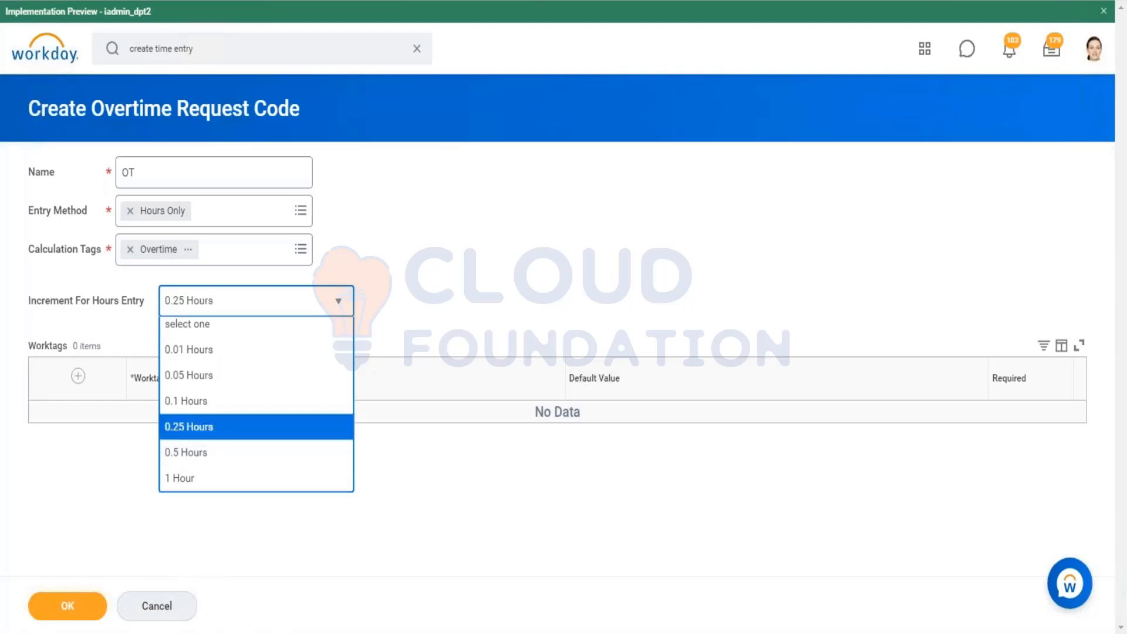
pyautogui.click(68, 605)
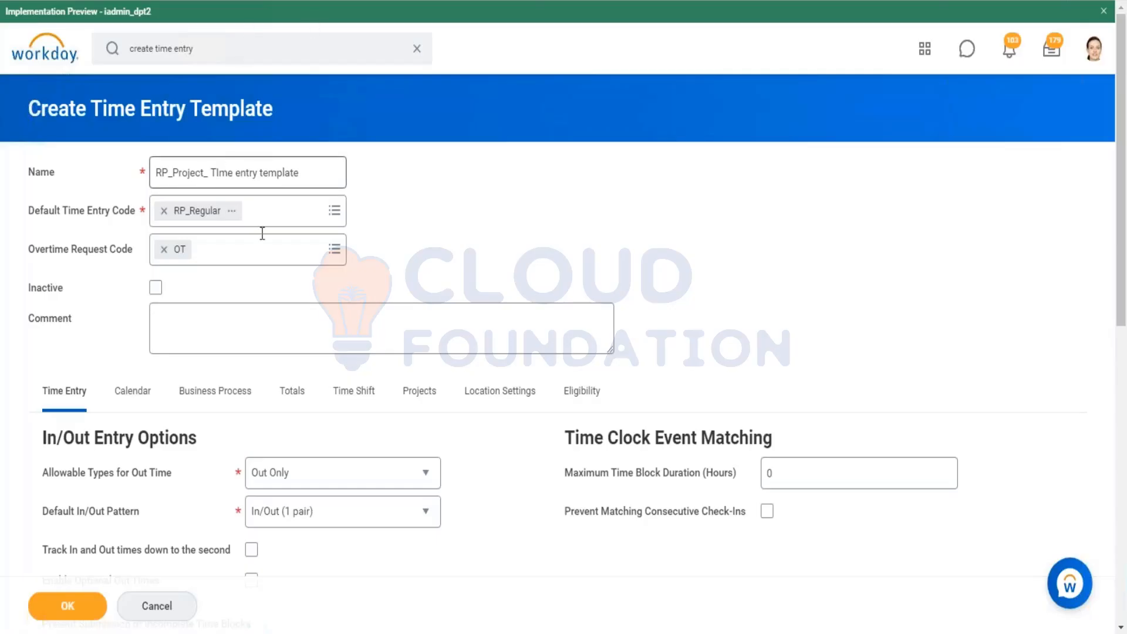
# Step: Examine the In/Out Time entry fields and Out Reason options in the worker's Enter Time dialog for reference
pyautogui.scroll(-1, 374, 262)
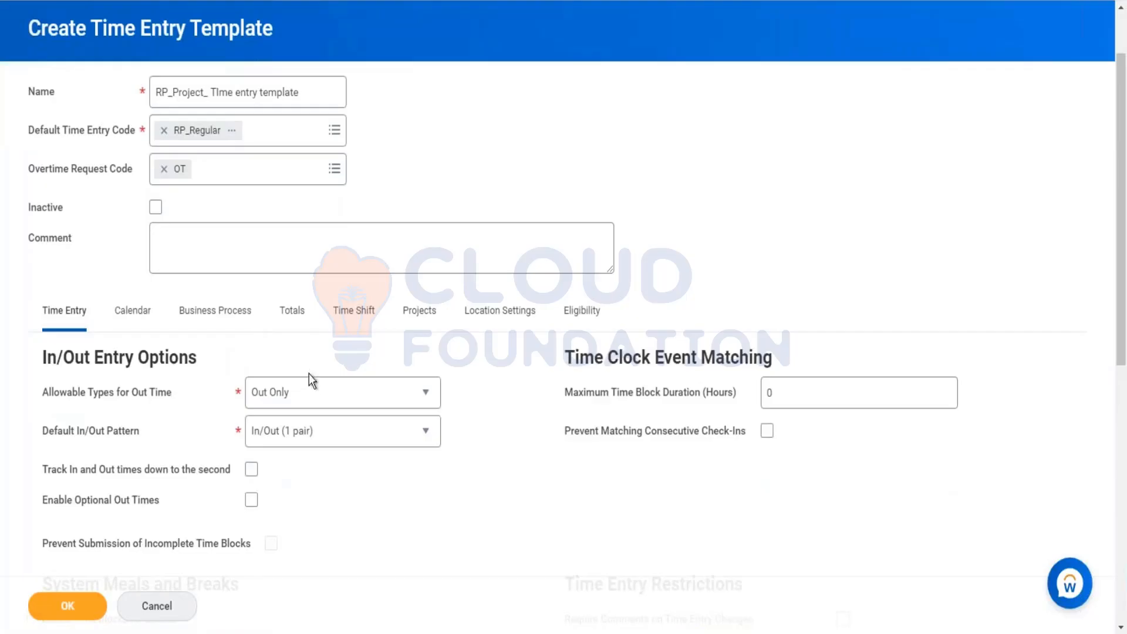
pyautogui.scroll(-2, 293, 353)
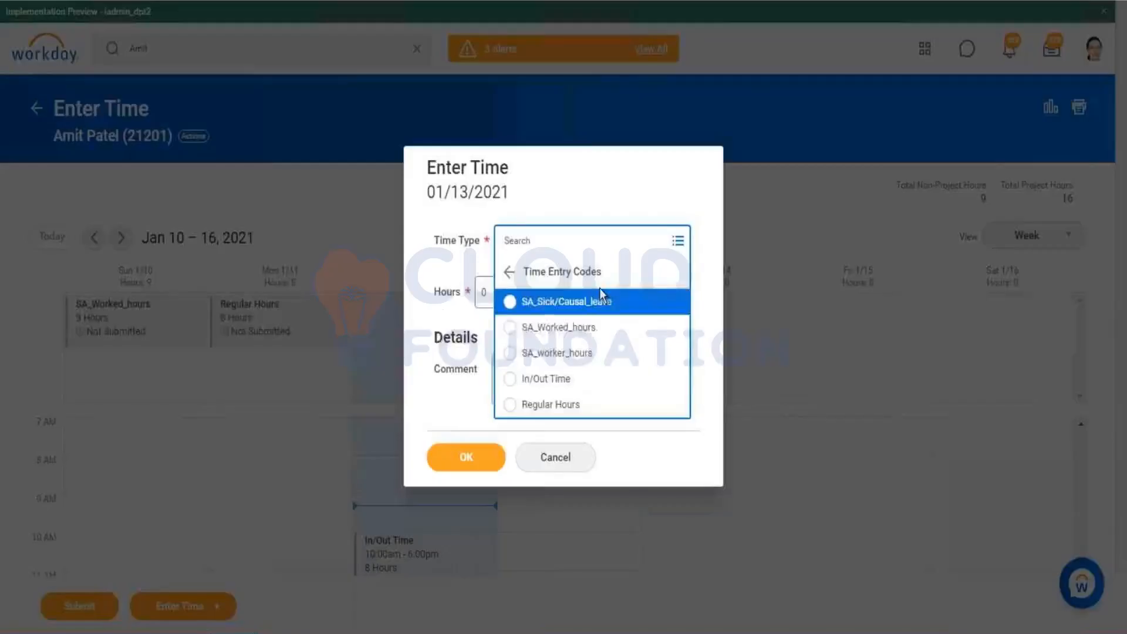
pyautogui.click(601, 294)
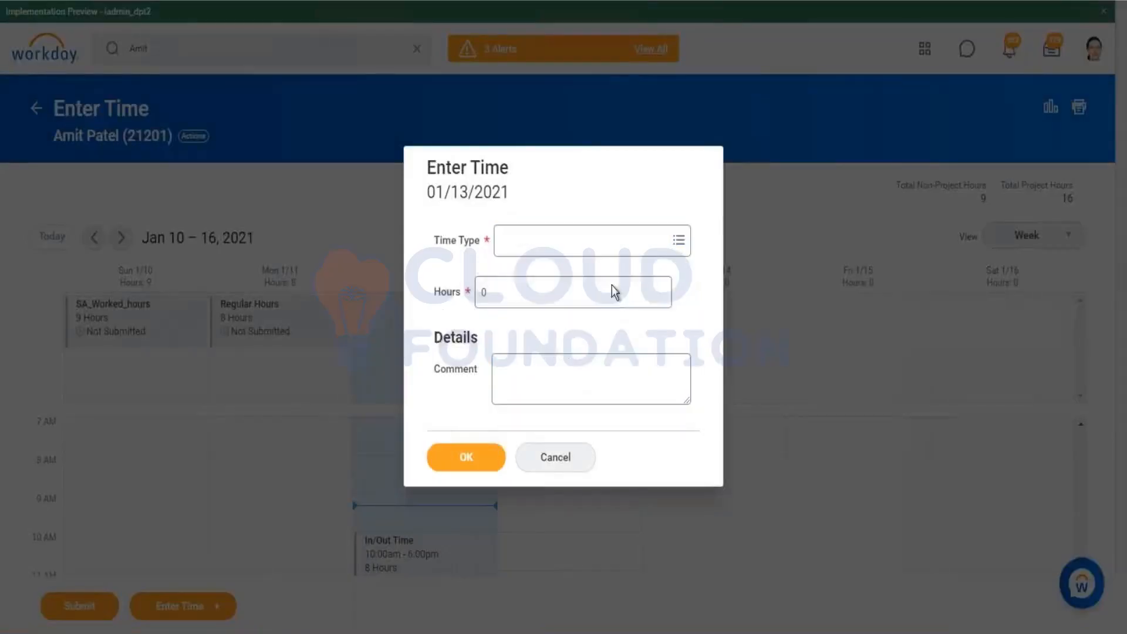
pyautogui.click(538, 252)
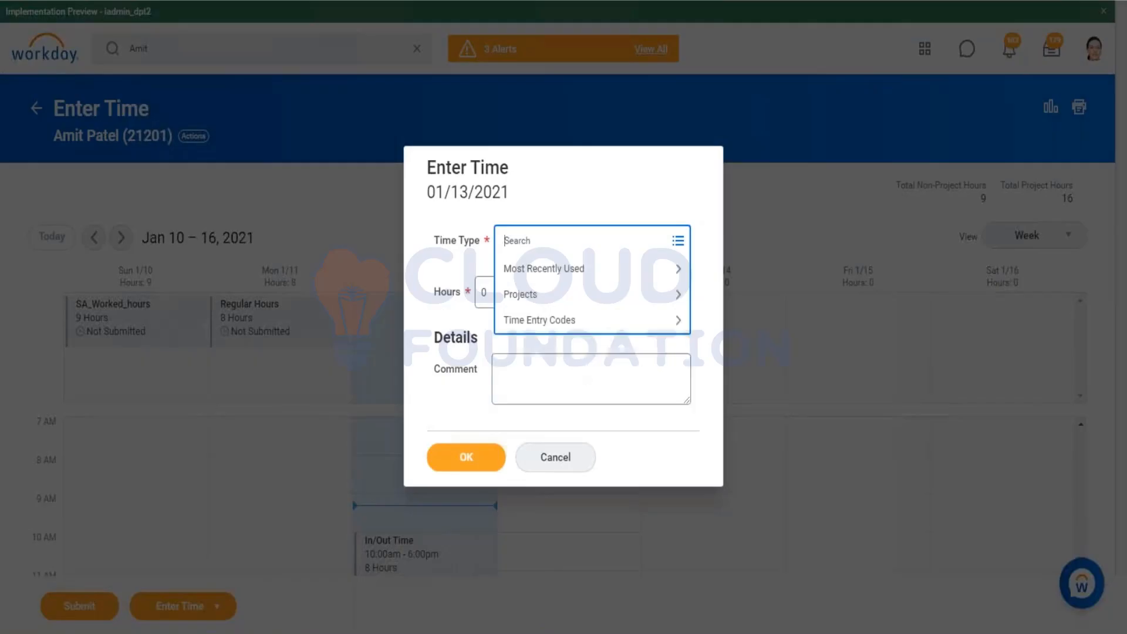
pyautogui.click(593, 320)
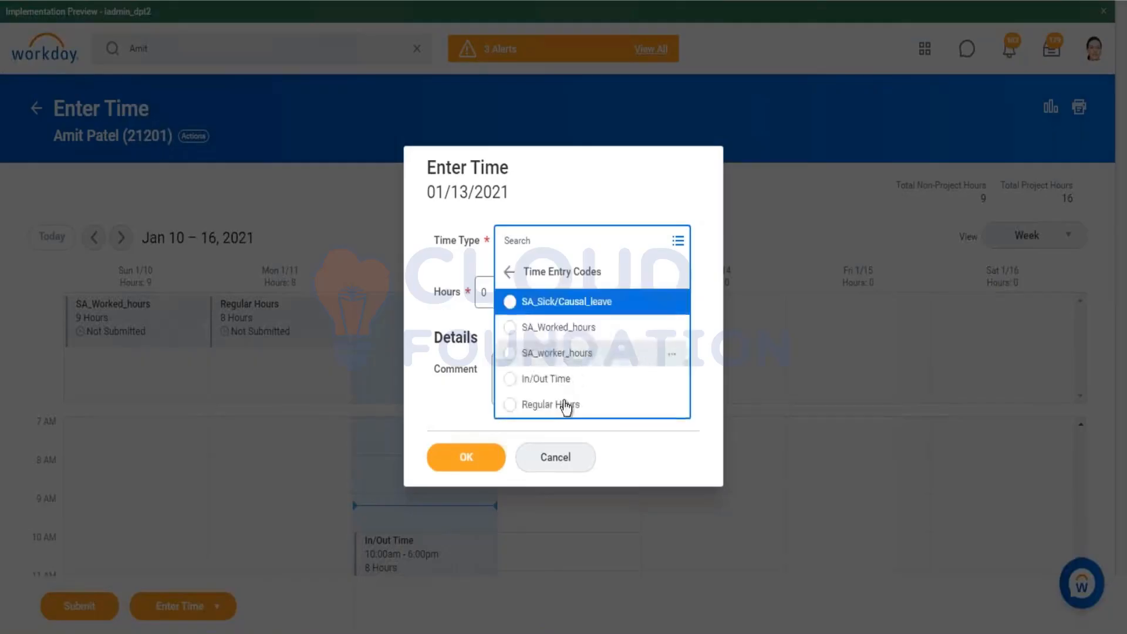
pyautogui.click(567, 404)
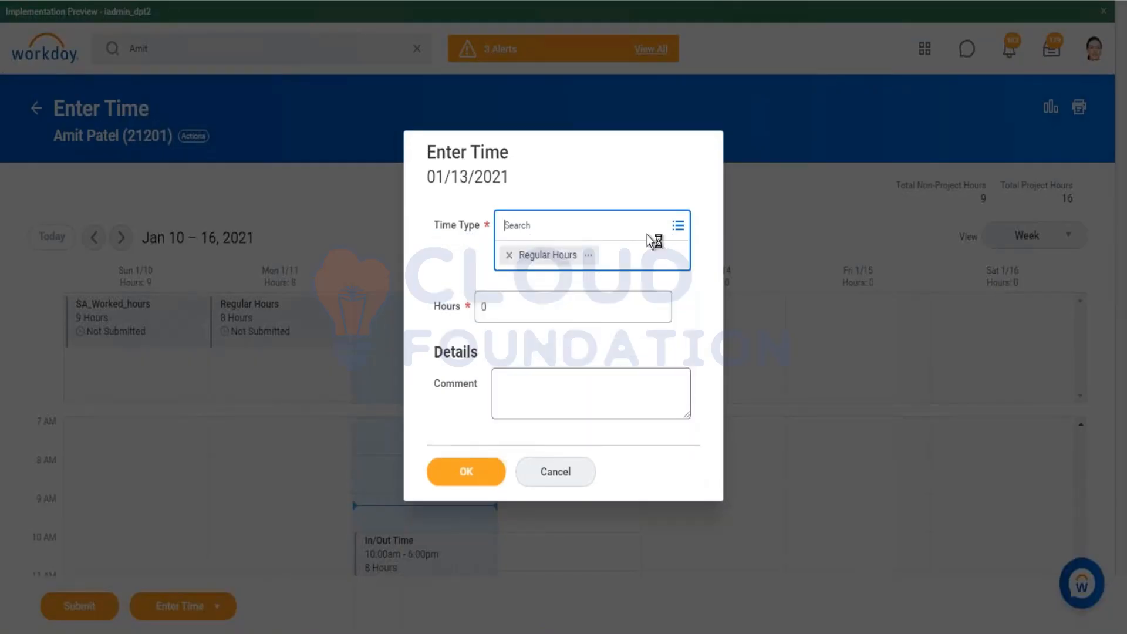
pyautogui.click(658, 185)
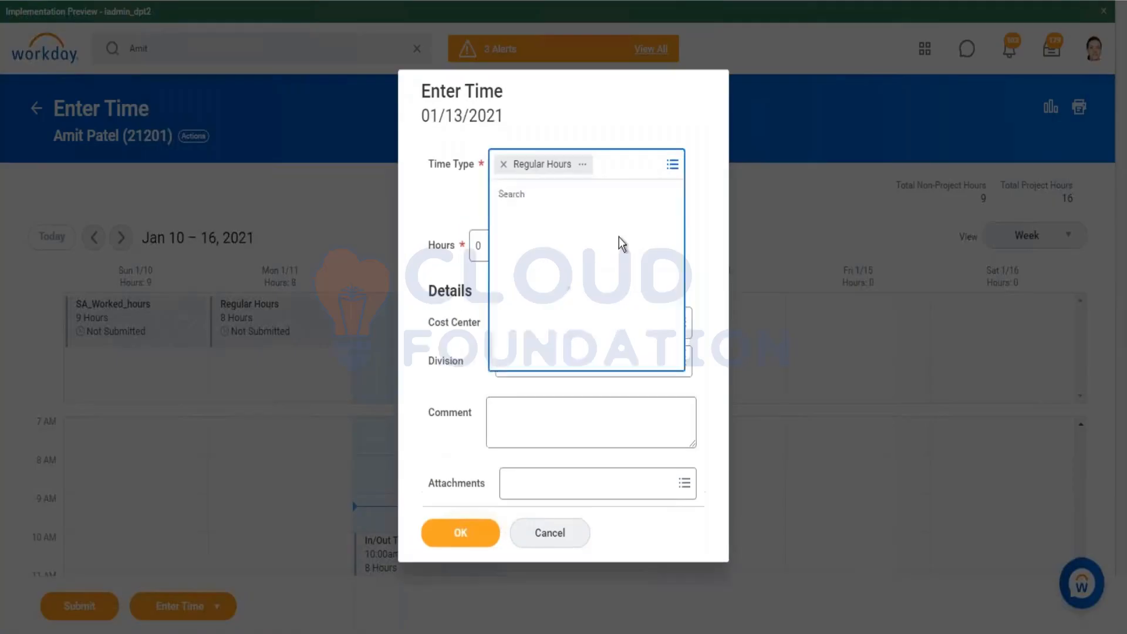
pyautogui.click(566, 273)
pyautogui.click(590, 331)
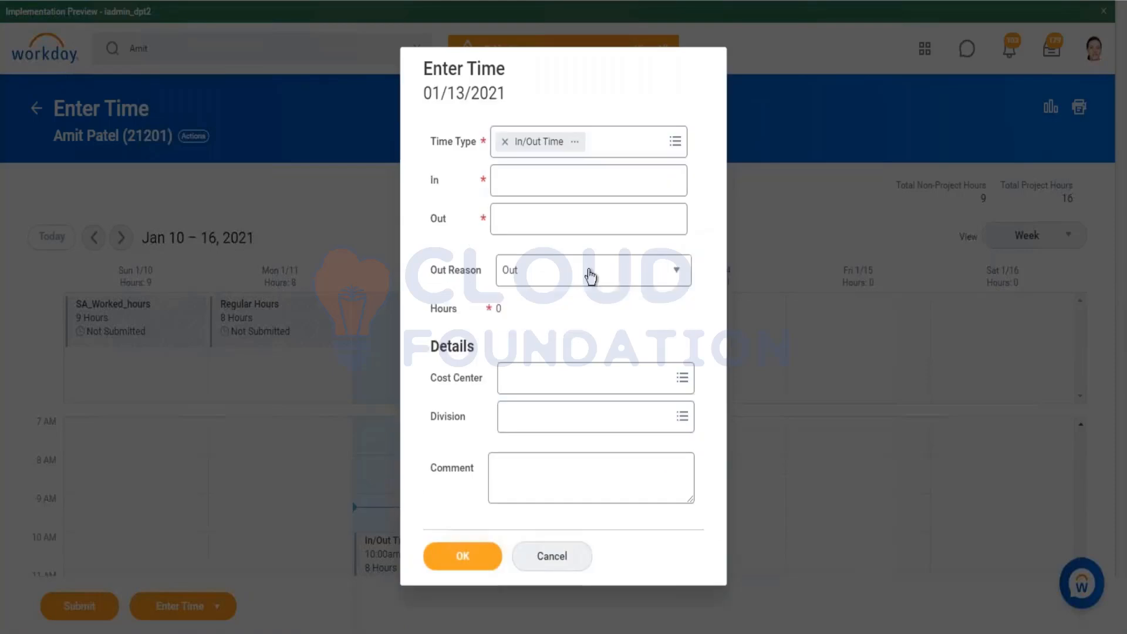
pyautogui.click(549, 282)
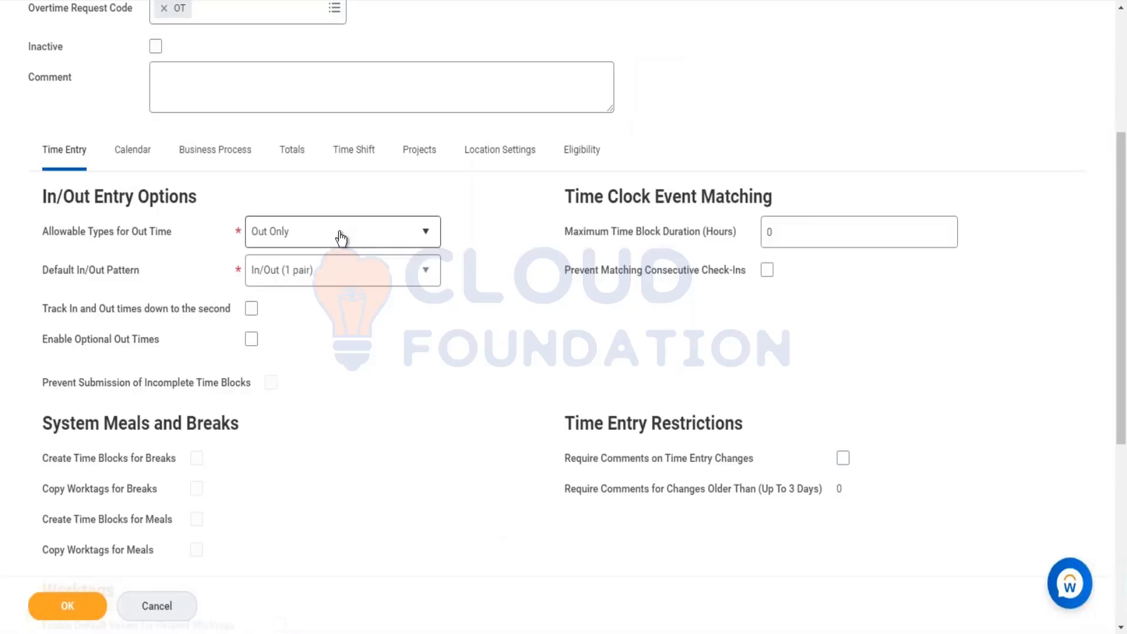
# Step: Set the template's allowable out time types to Out and Meal and the default In/Out pattern to In/Meal, In/Out
pyautogui.click(341, 237)
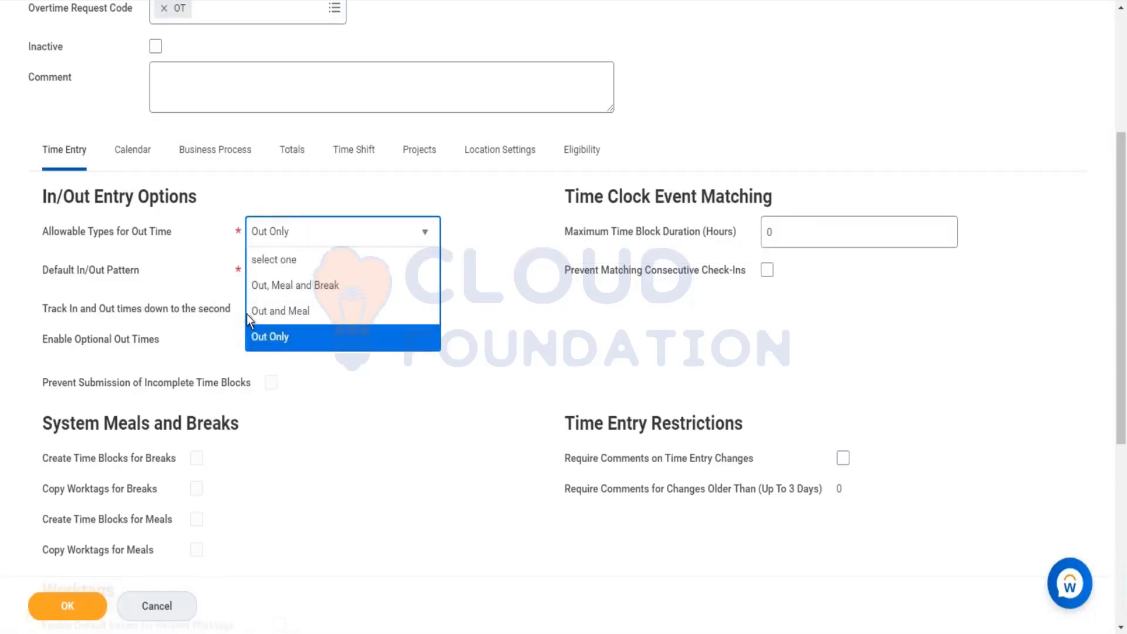
pyautogui.click(275, 311)
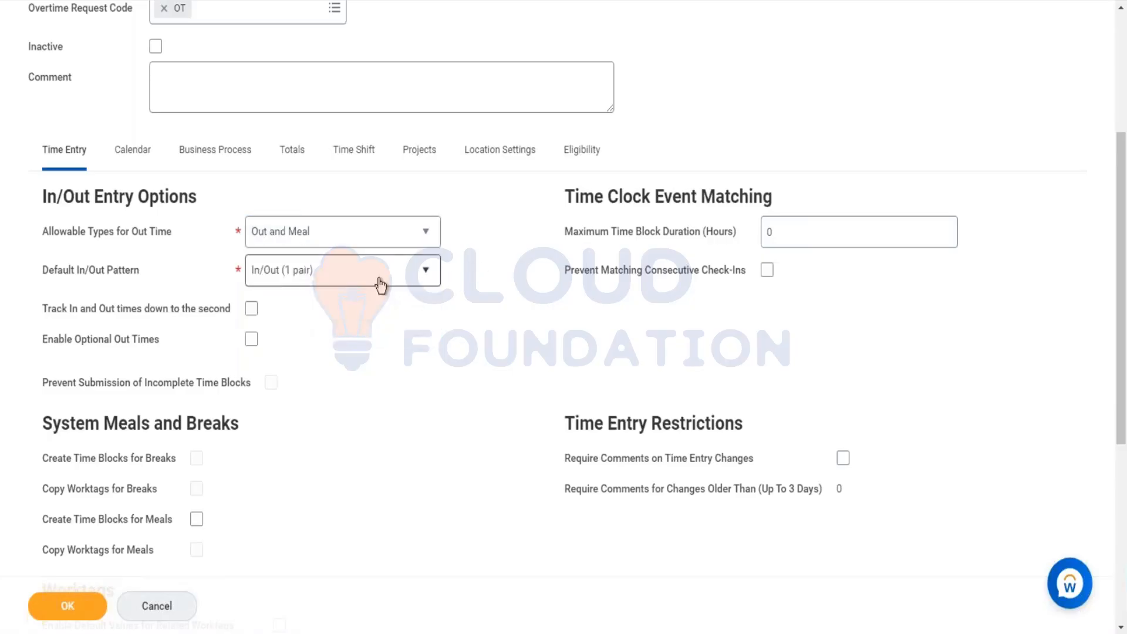
pyautogui.click(380, 282)
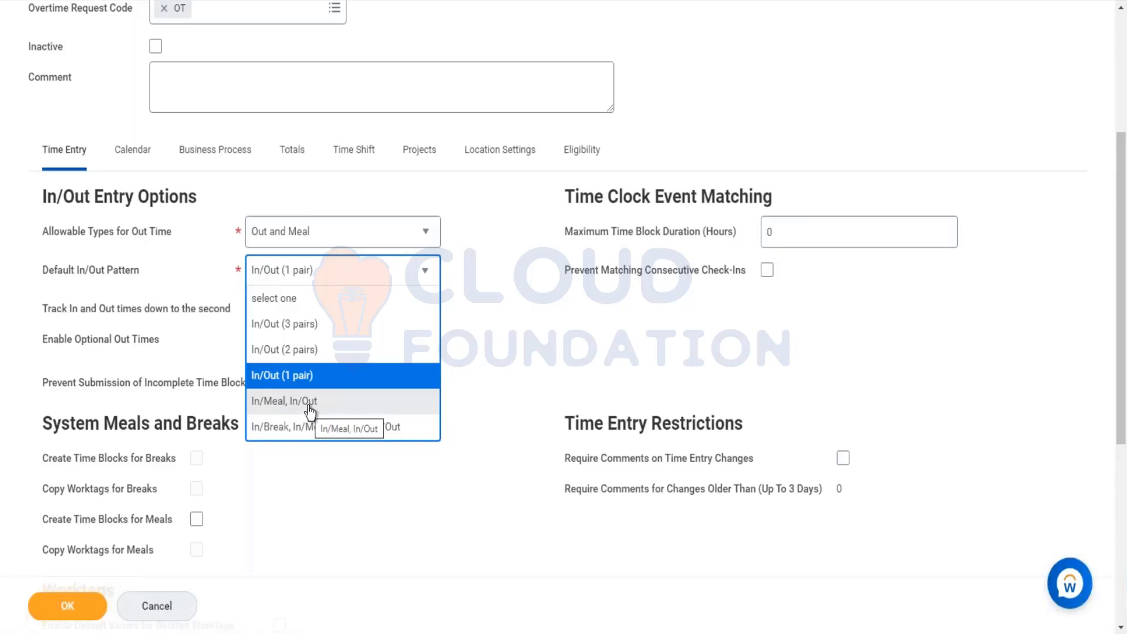
pyautogui.click(437, 396)
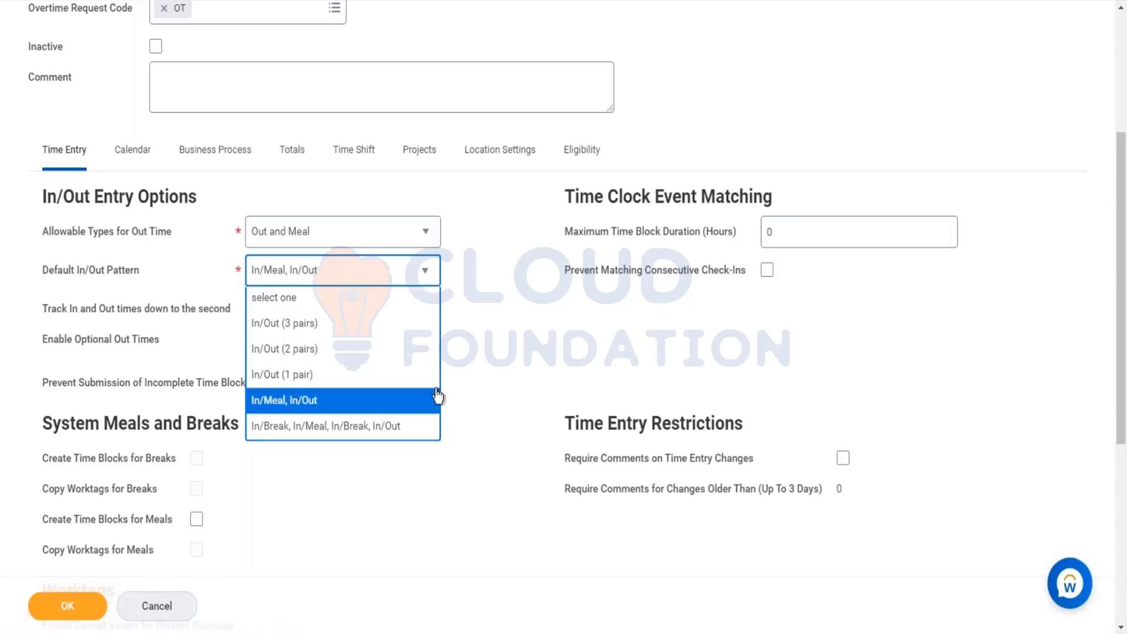
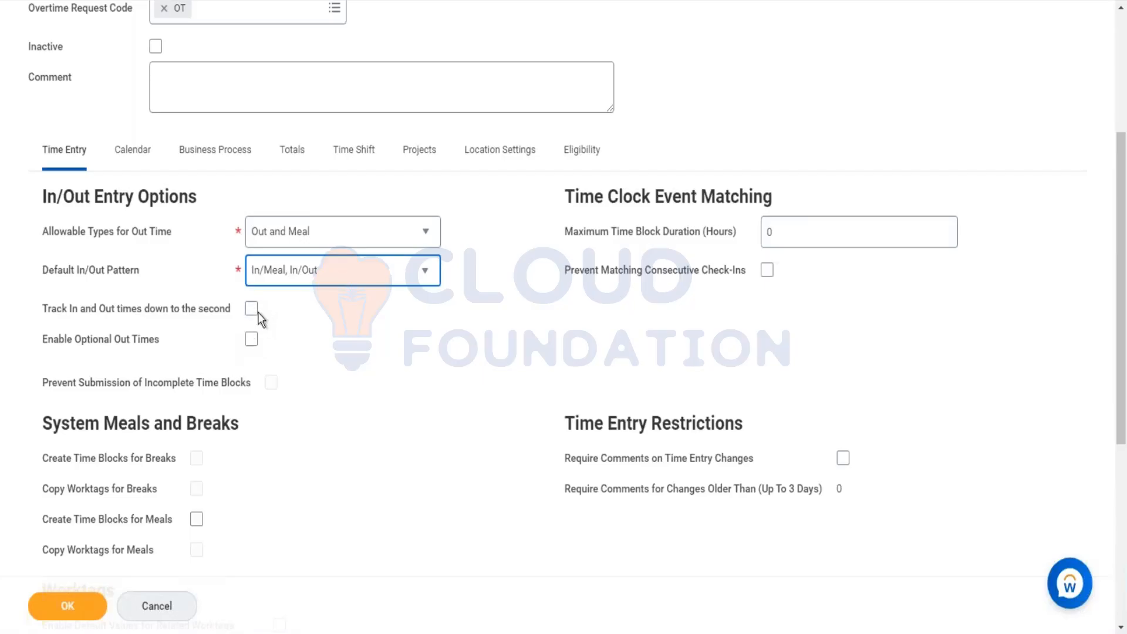
# Step: Enable optional out times in the time entry template's In/Out entry options
pyautogui.click(251, 341)
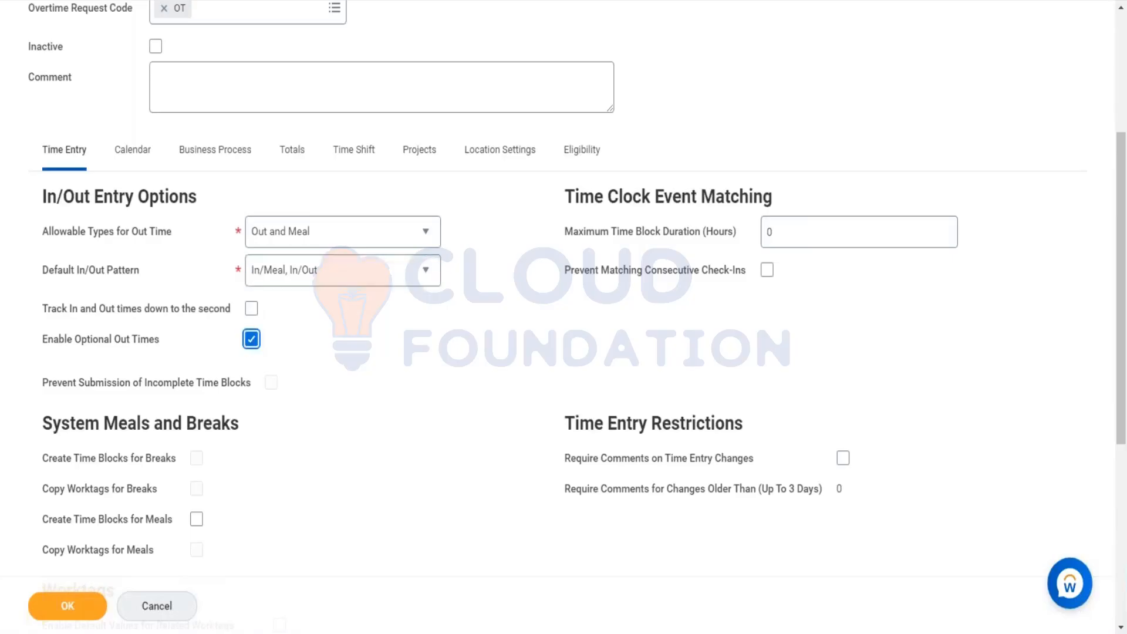
pyautogui.click(271, 382)
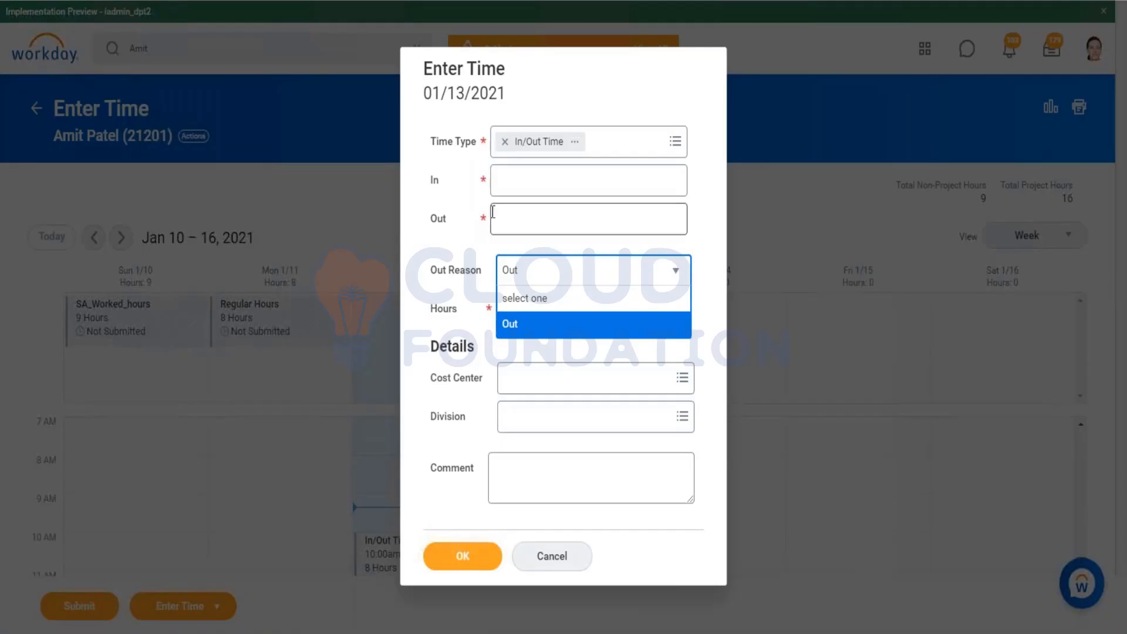
pyautogui.click(496, 180)
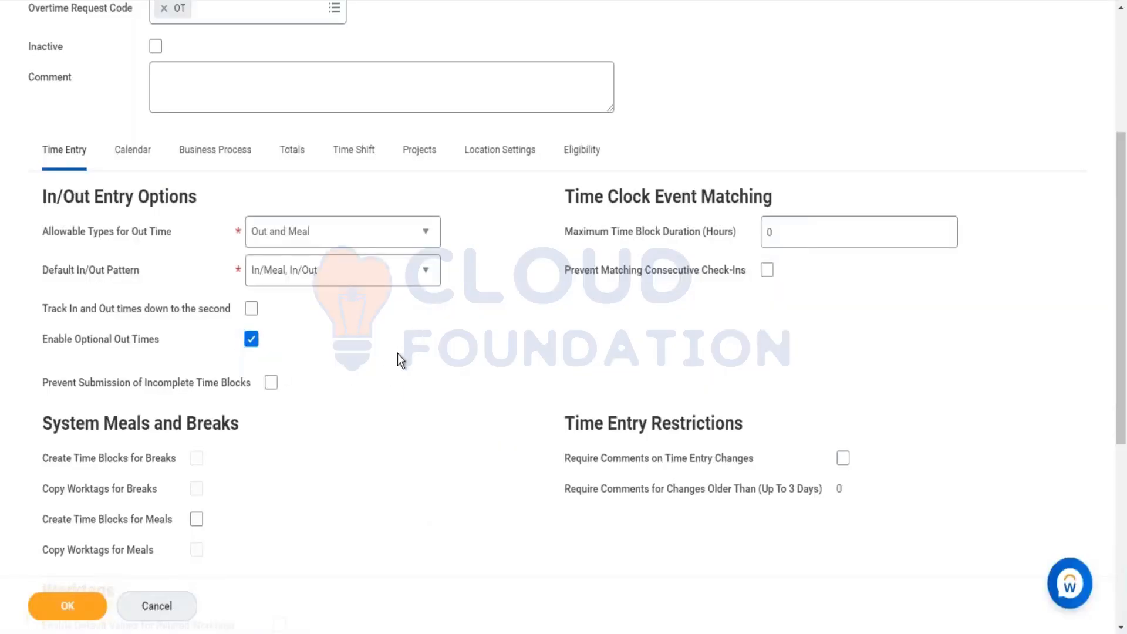
pyautogui.scroll(-1, 397, 353)
pyautogui.scroll(2, 787, 309)
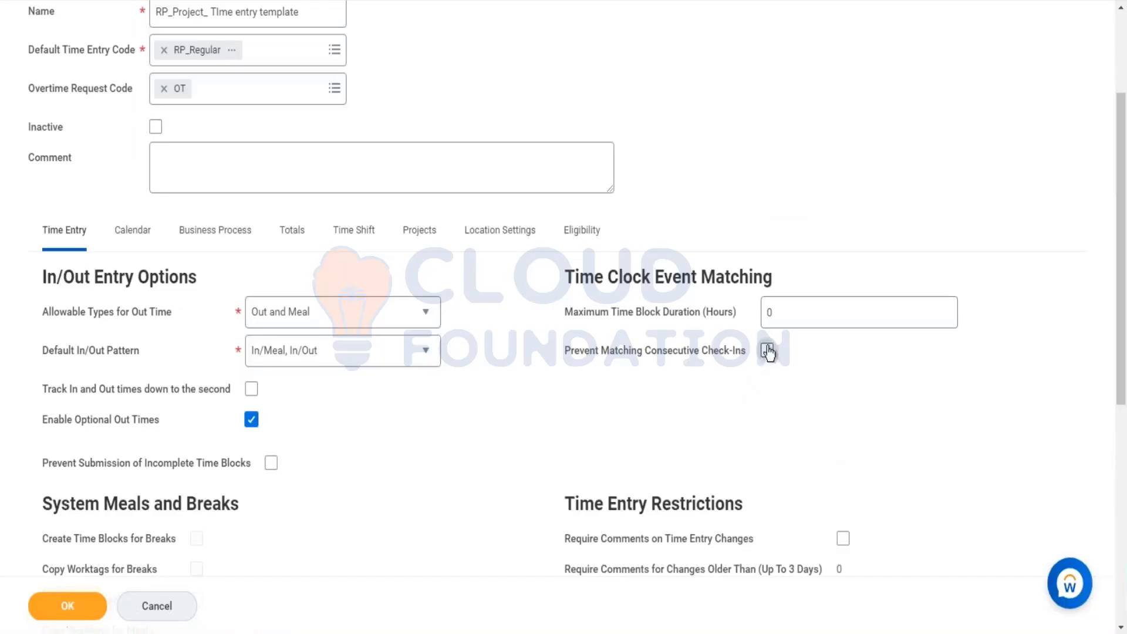
# Step: Turn on Prevent Matching Consecutive Check-Ins and Prevent Submission of Incomplete Time Blocks
pyautogui.click(767, 351)
pyautogui.moveTo(769, 364)
pyautogui.scroll(-5, 393, 441)
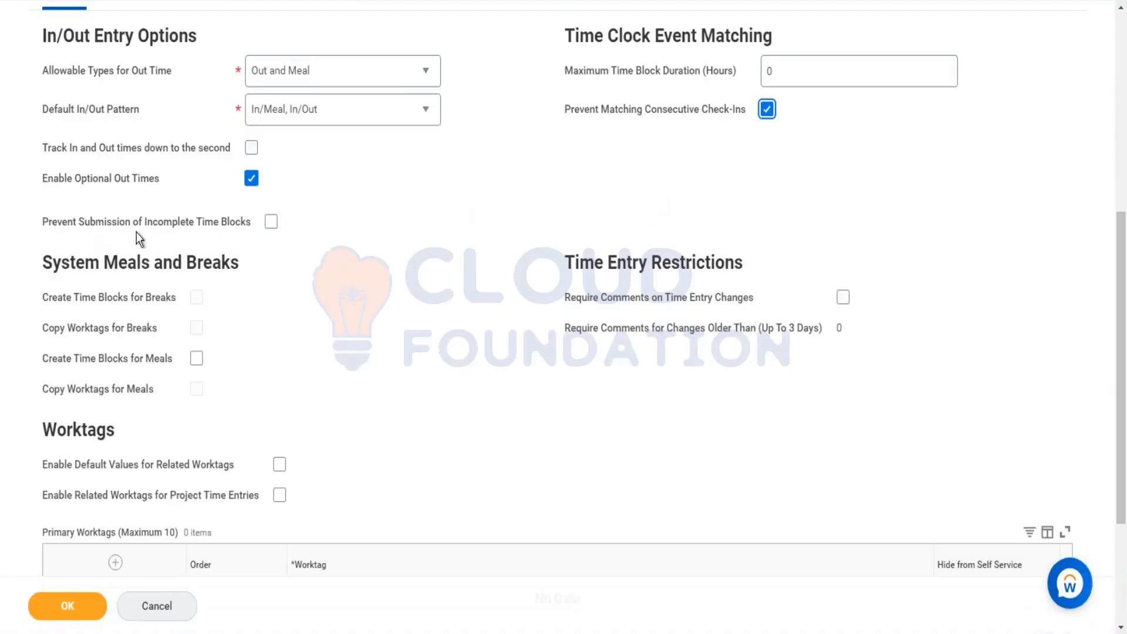
pyautogui.click(271, 221)
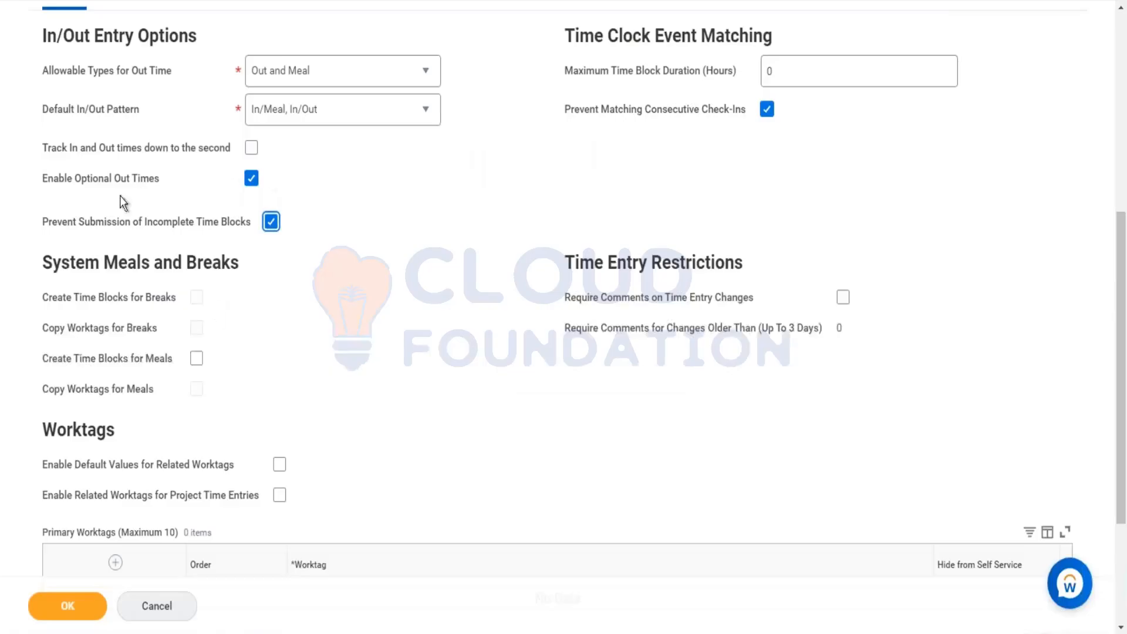
pyautogui.scroll(1, 249, 198)
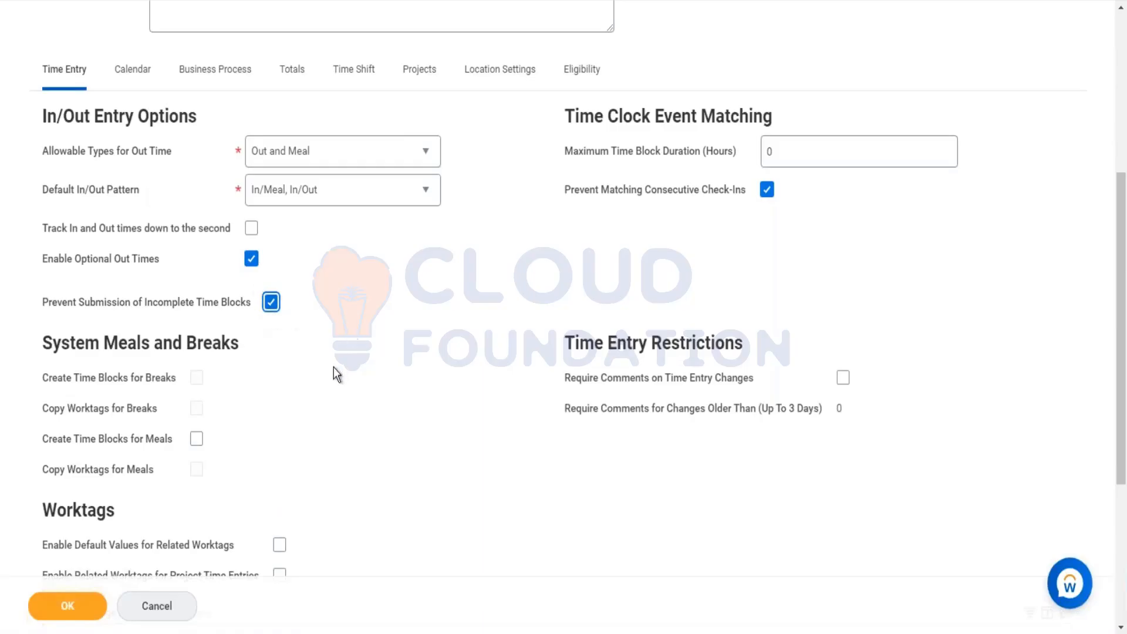
pyautogui.click(196, 439)
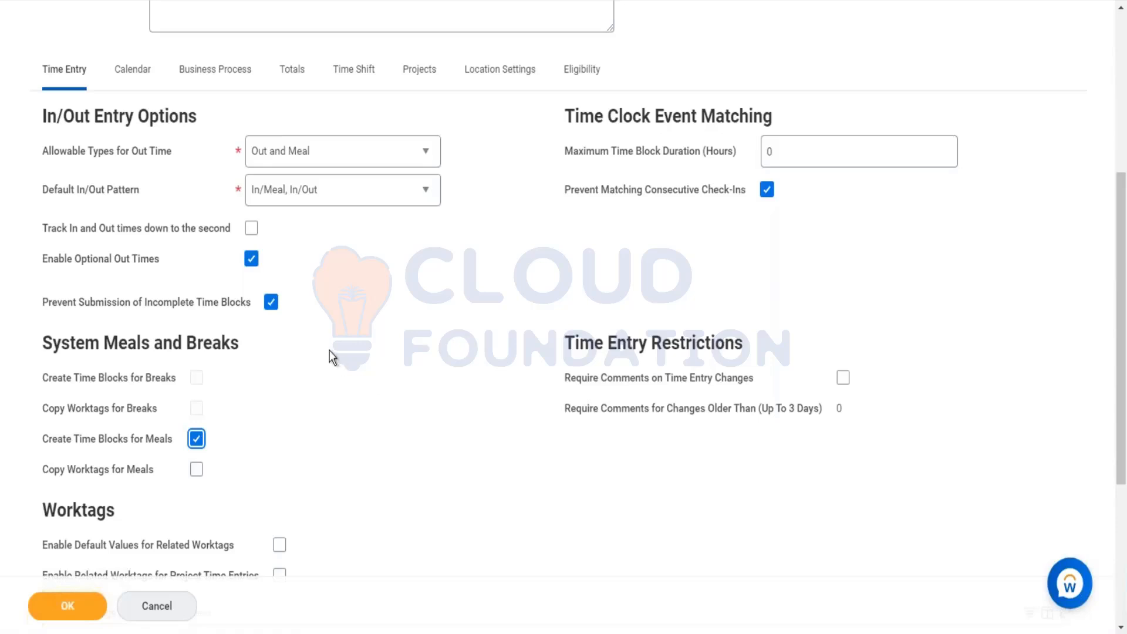
pyautogui.scroll(-1, 329, 351)
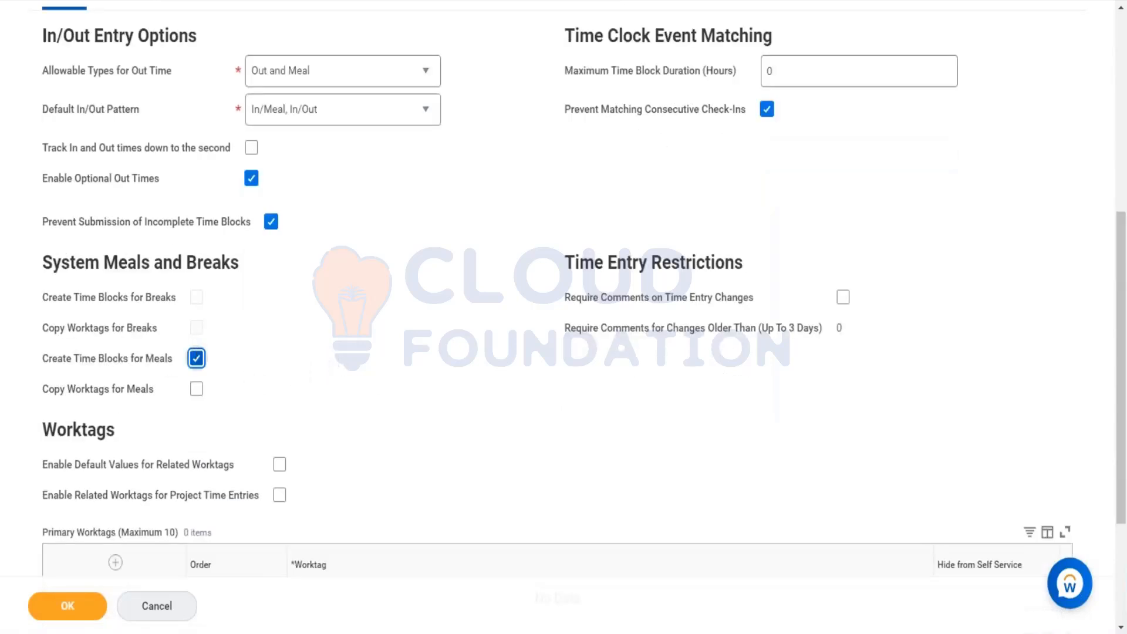
pyautogui.click(197, 358)
# Step: Set the allowable out time types to Out, Meal and Break and enable creating time blocks for breaks
pyautogui.click(347, 74)
pyautogui.click(322, 124)
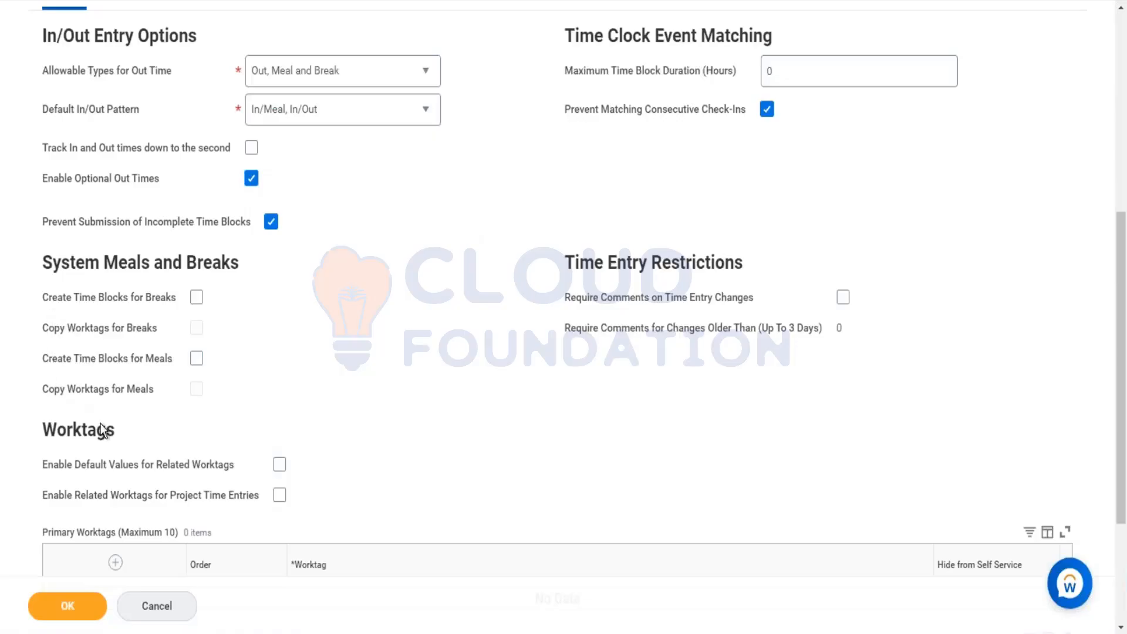
pyautogui.click(200, 303)
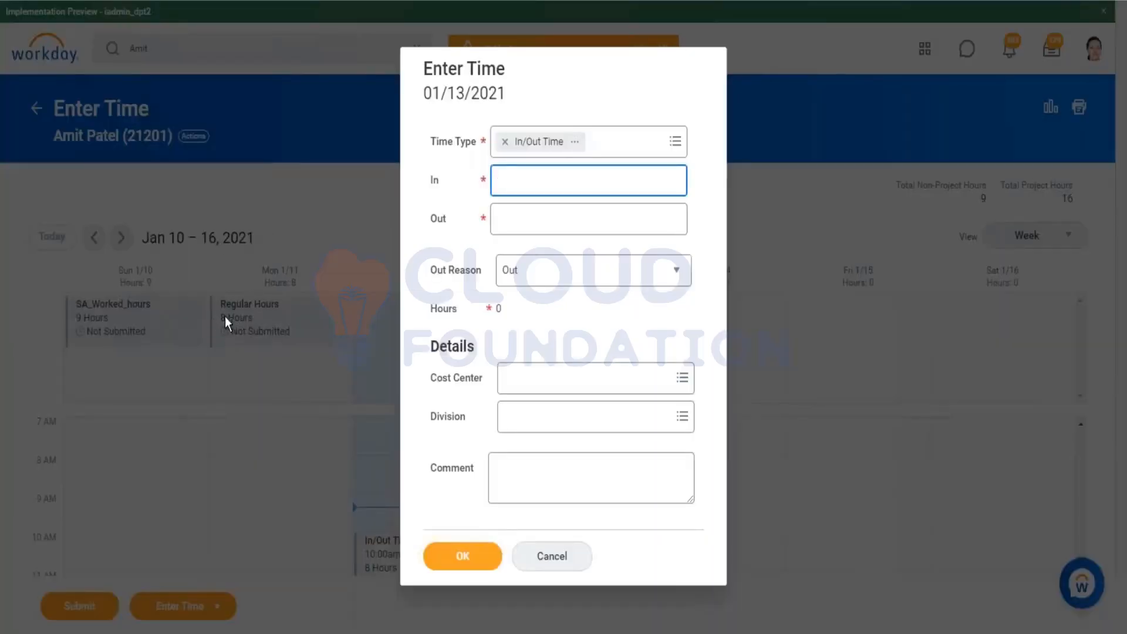
pyautogui.click(551, 556)
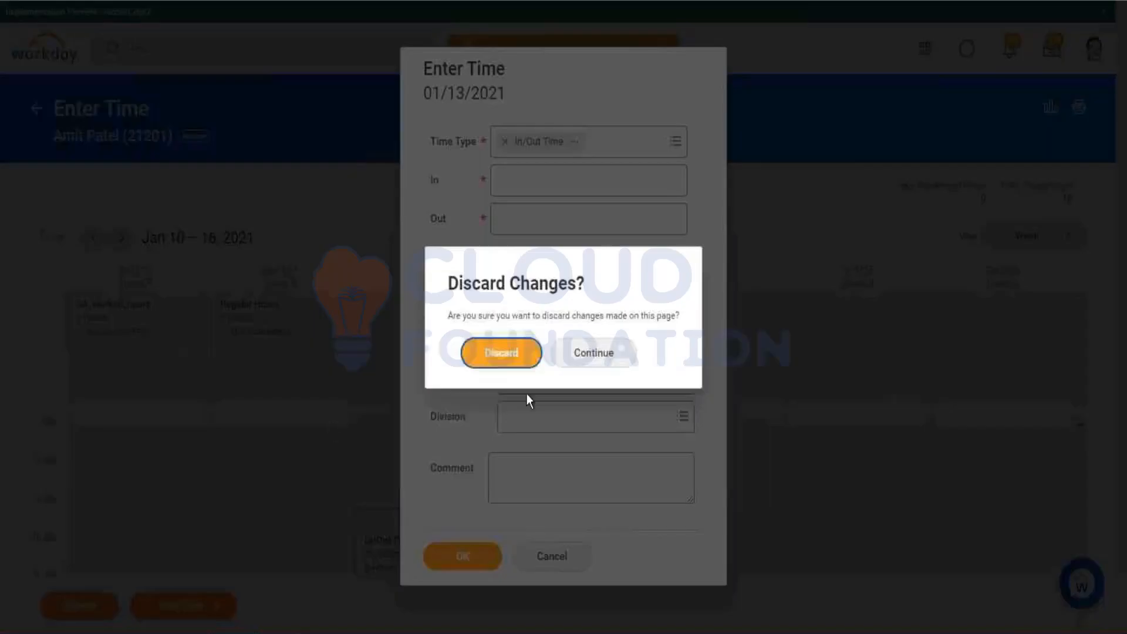
pyautogui.click(496, 362)
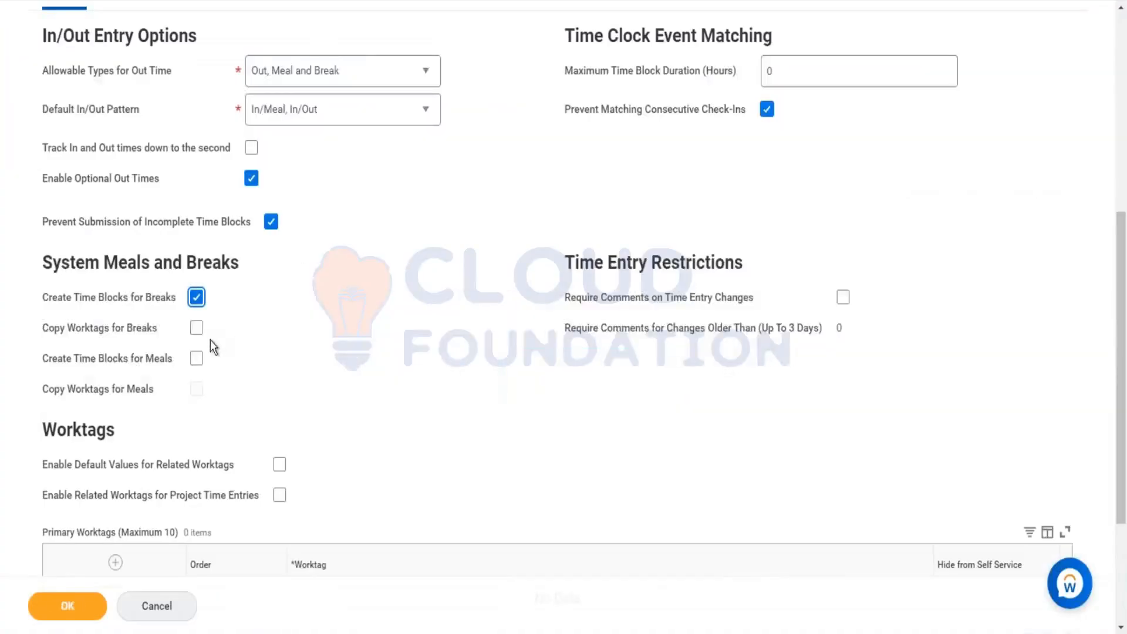
pyautogui.click(199, 328)
pyautogui.click(199, 328)
# Step: Review the time entry codes assigned to the SA_time_code time code group
pyautogui.scroll(2, 399, 103)
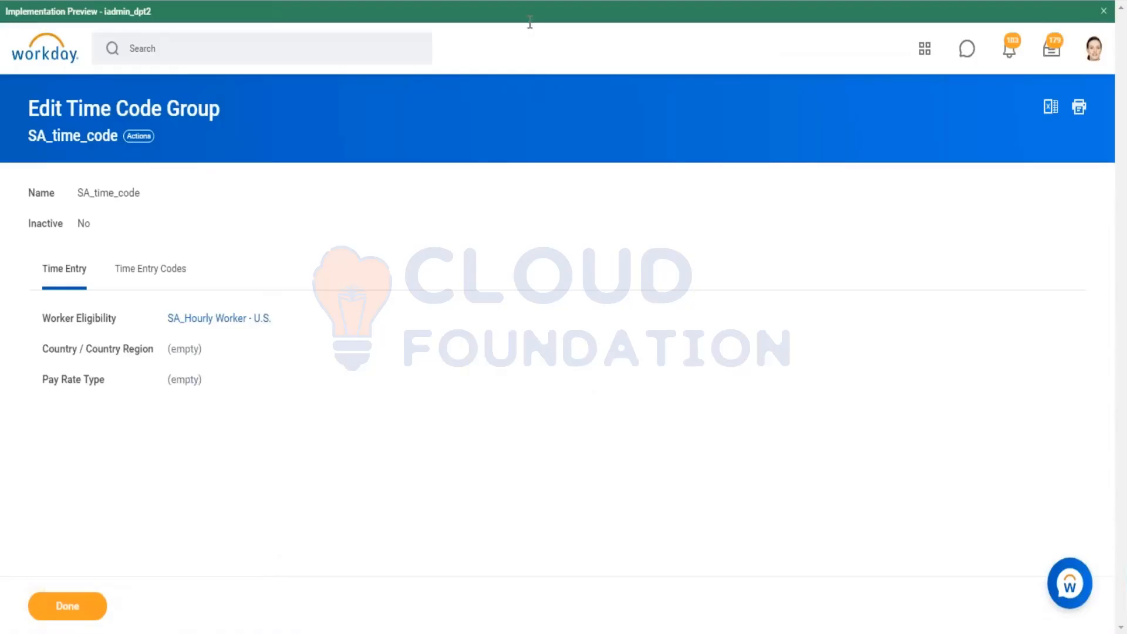
pyautogui.click(150, 268)
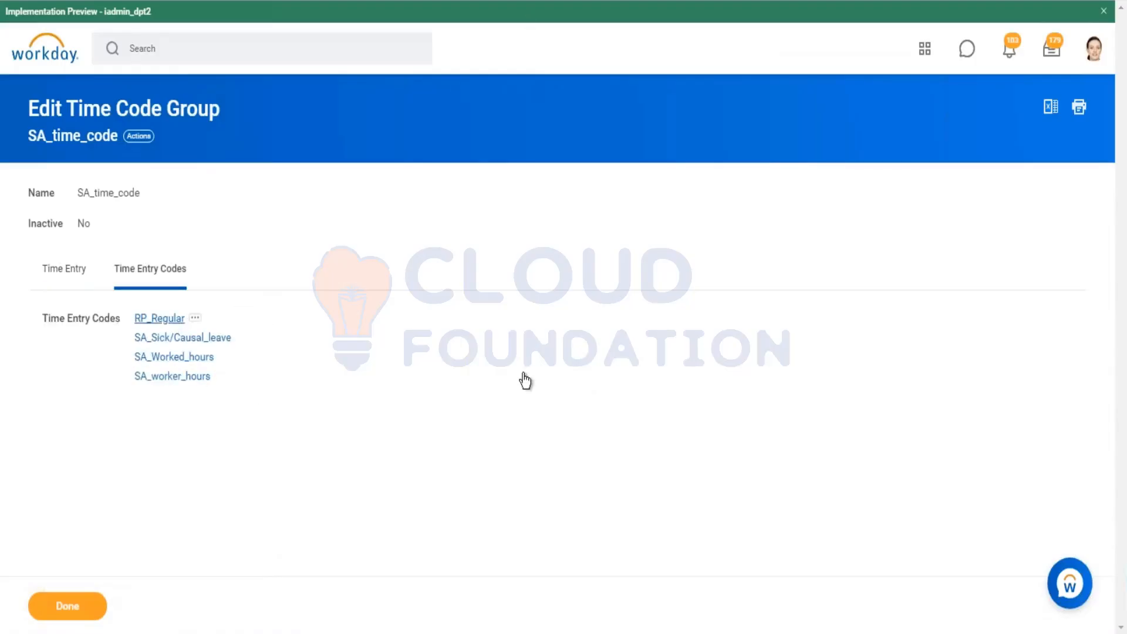
pyautogui.click(159, 318)
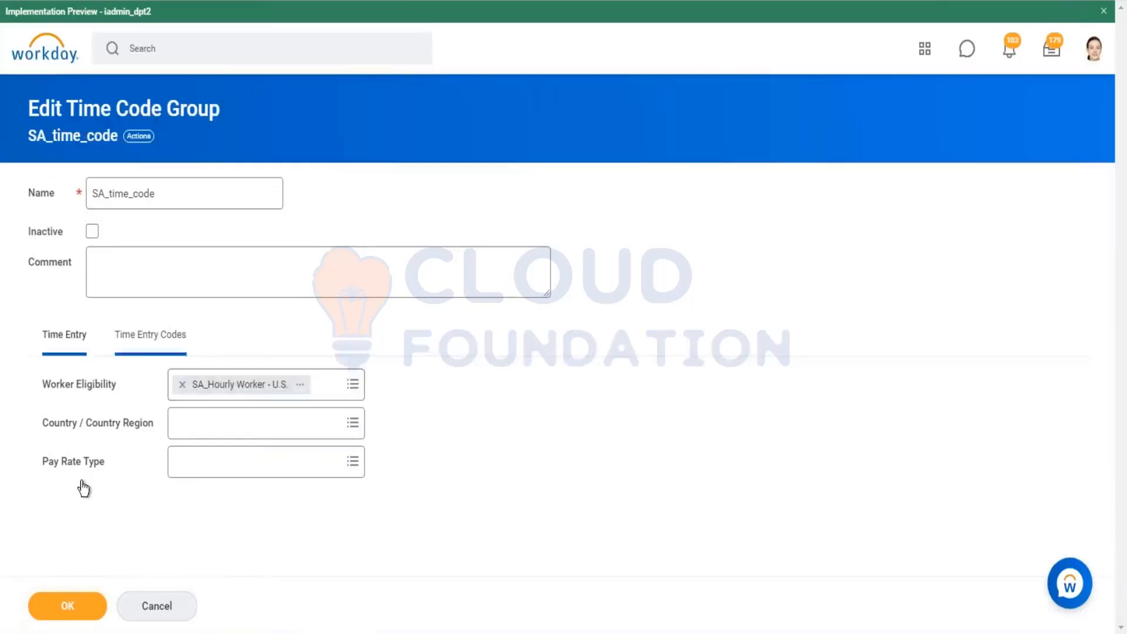
pyautogui.click(74, 609)
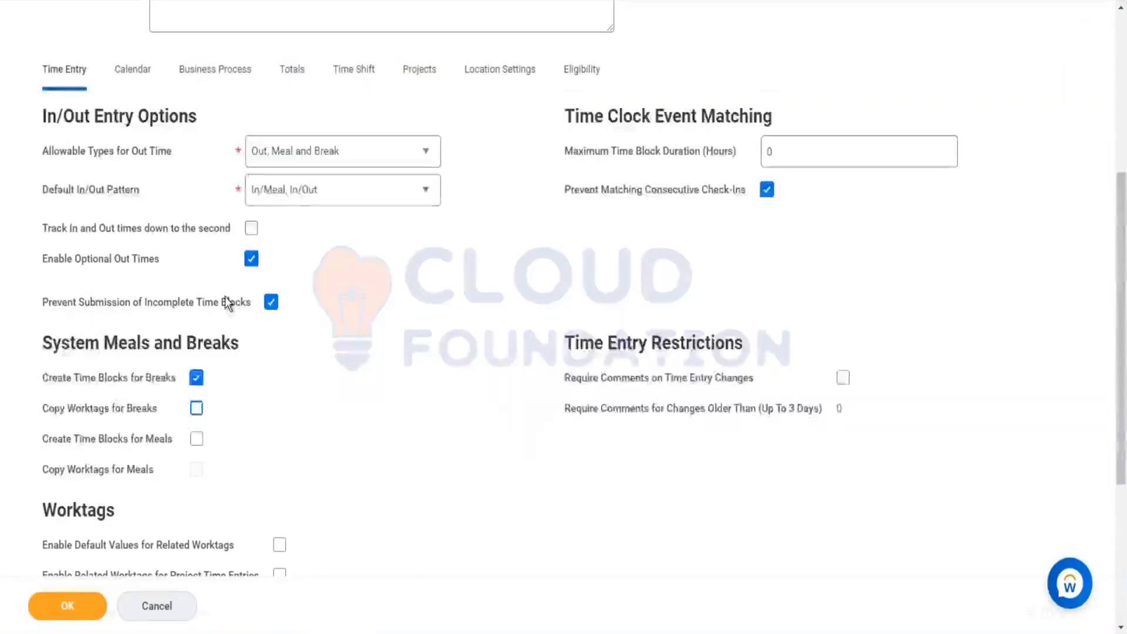
pyautogui.scroll(-3, 318, 332)
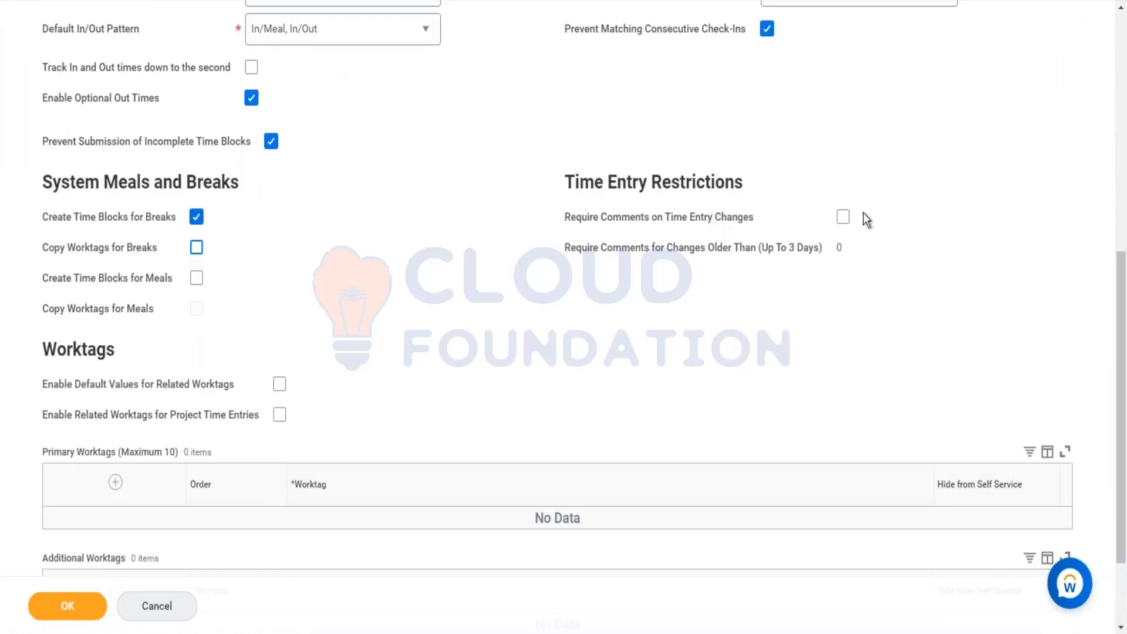
pyautogui.click(843, 217)
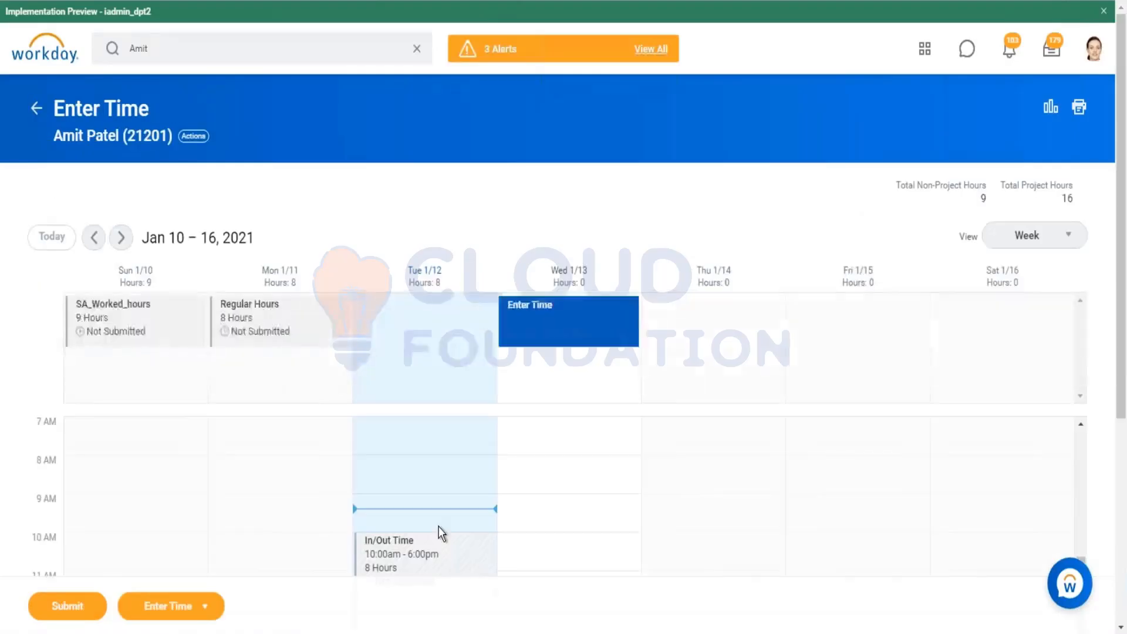
# Step: Change the worker's Jan 12 In/Out time block Out time to 5 PM and save it
pyautogui.scroll(-3, 430, 504)
pyautogui.scroll(-2, 282, 440)
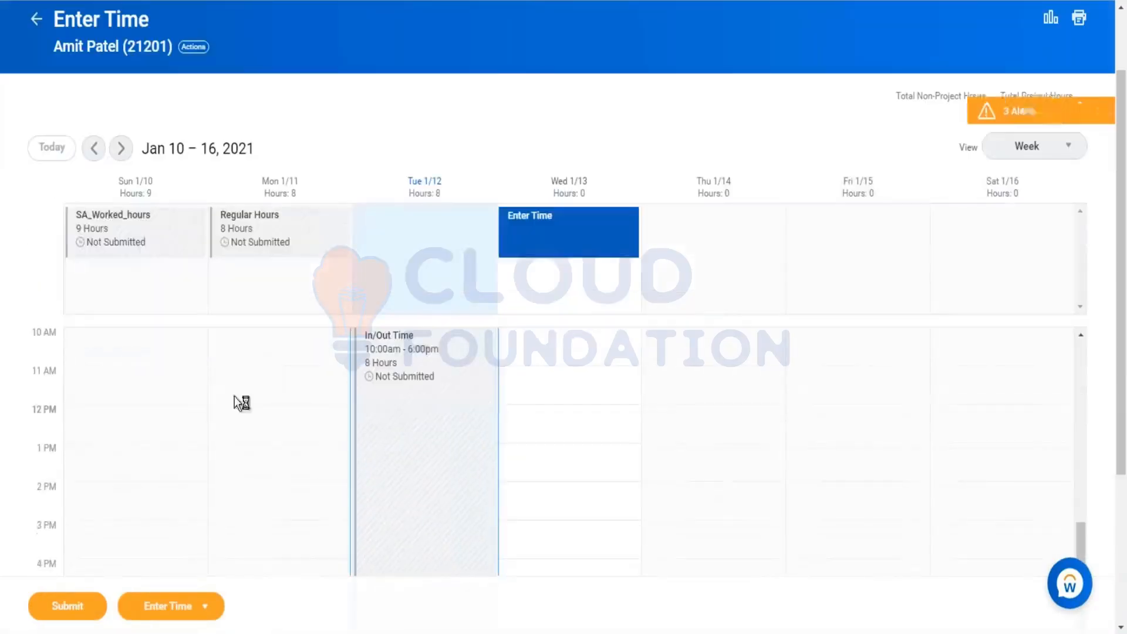
pyautogui.click(365, 404)
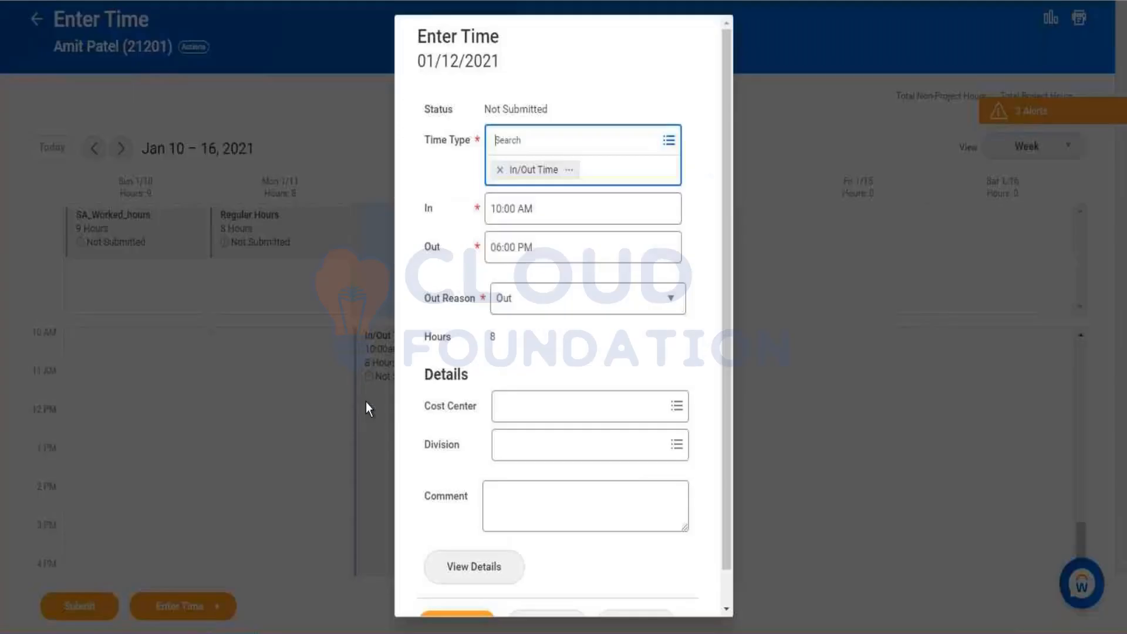
pyautogui.click(518, 247)
pyautogui.write('5')
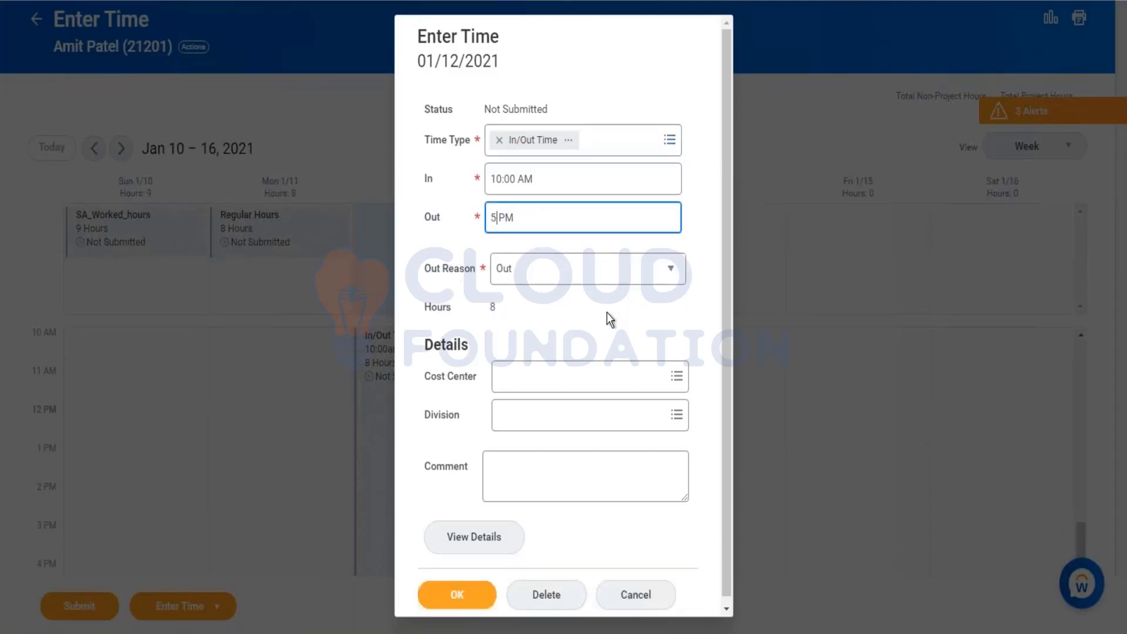
pyautogui.click(607, 327)
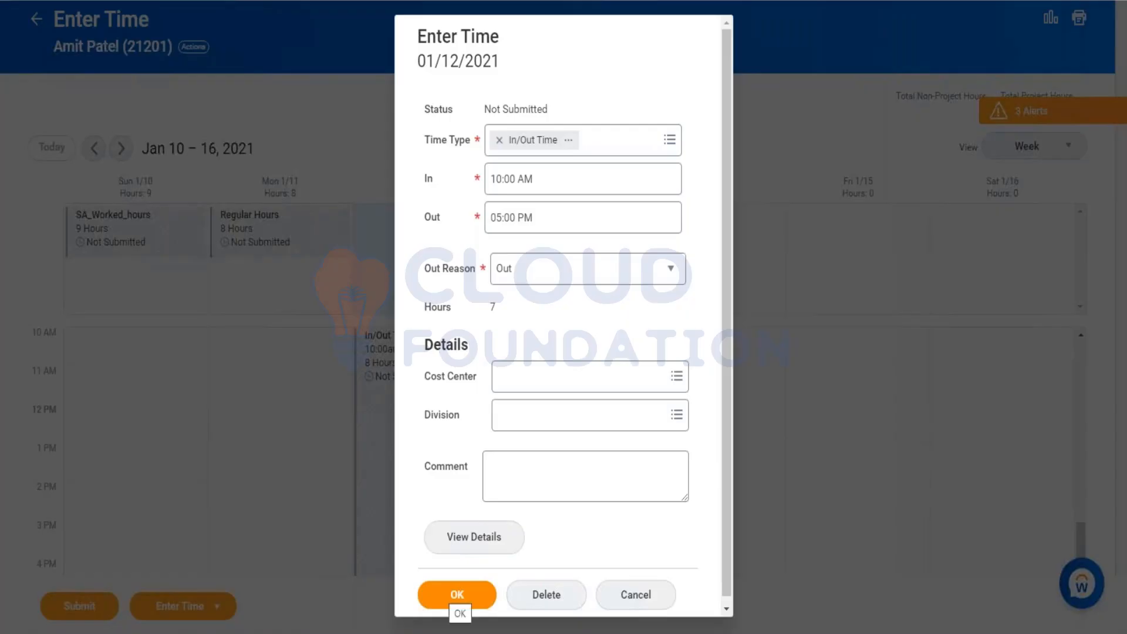
pyautogui.click(455, 601)
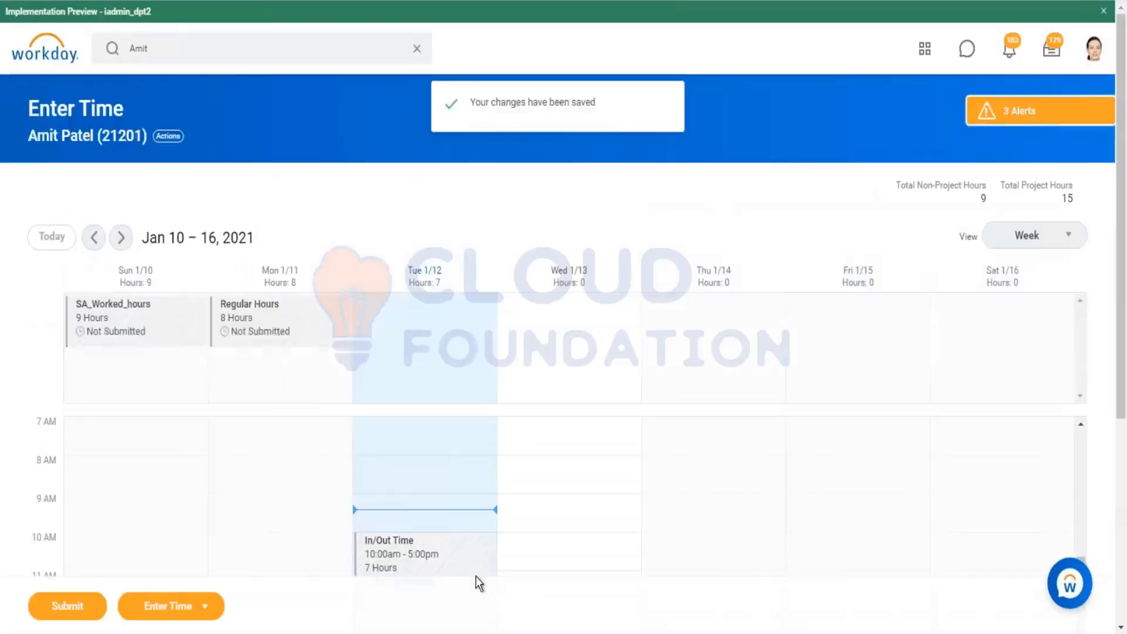
# Step: Open the time block's details and examine its History tab entries, then close it
pyautogui.scroll(-3, 434, 469)
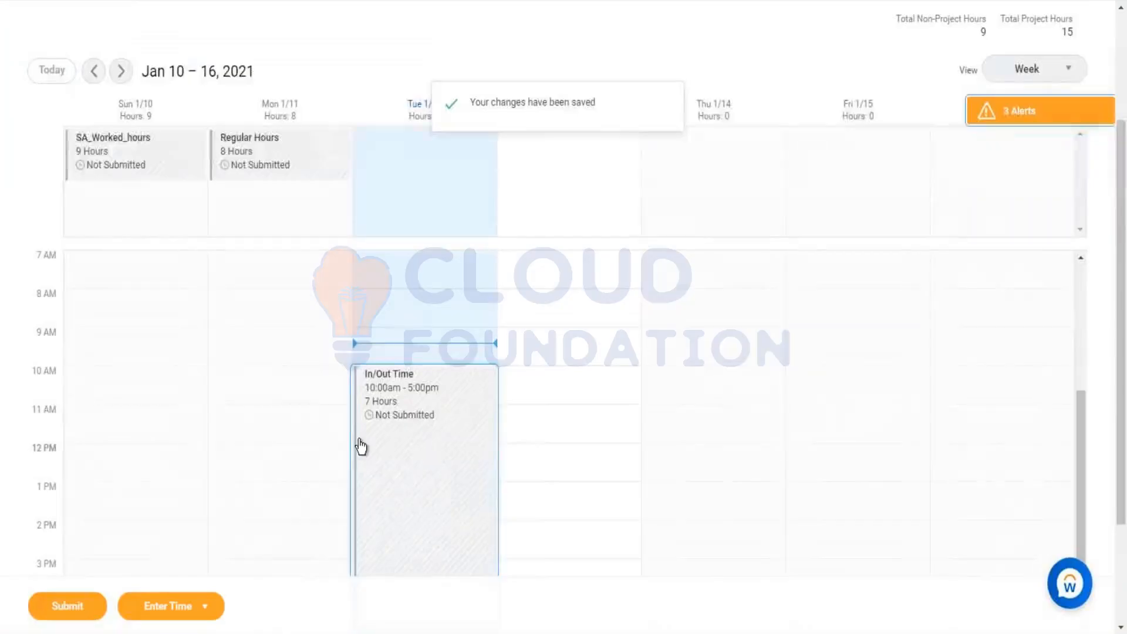
pyautogui.click(381, 481)
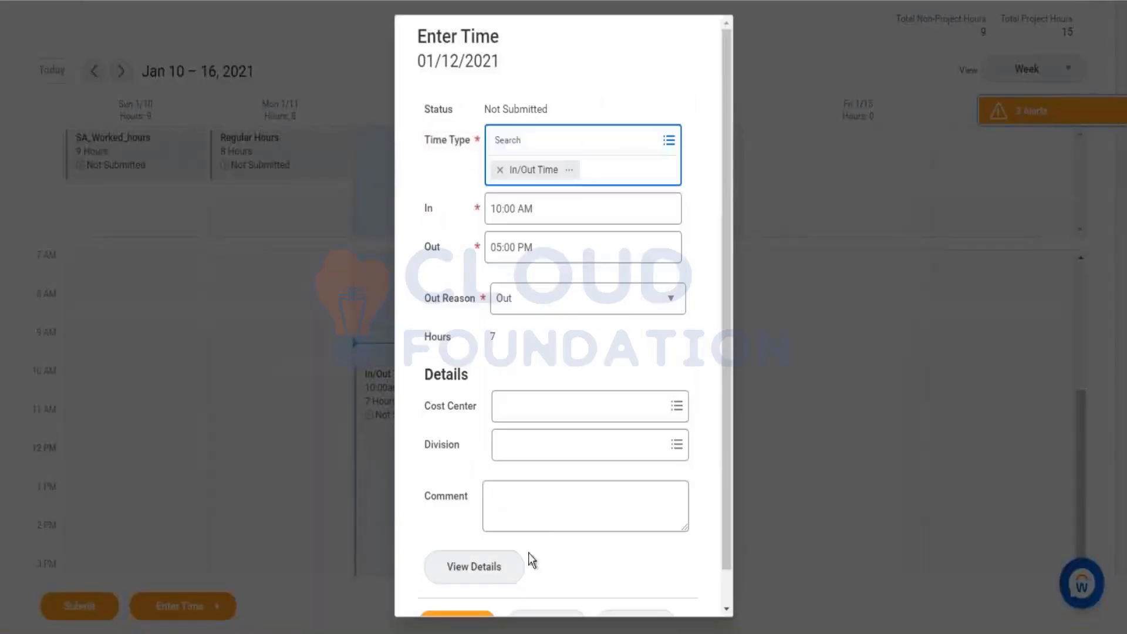
pyautogui.click(489, 570)
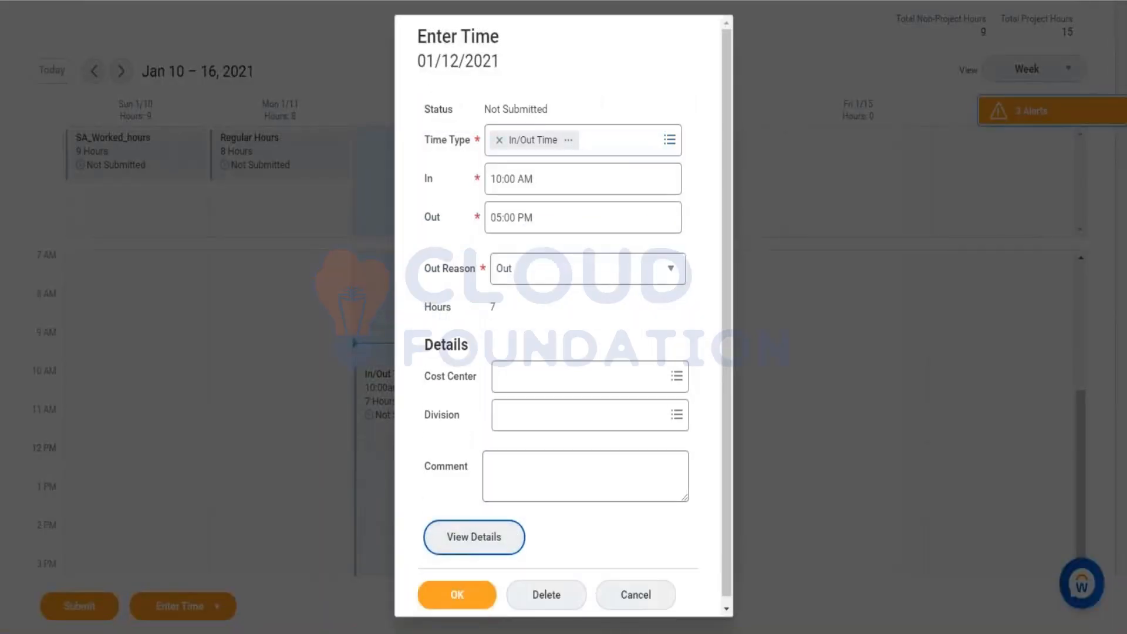
pyautogui.click(461, 545)
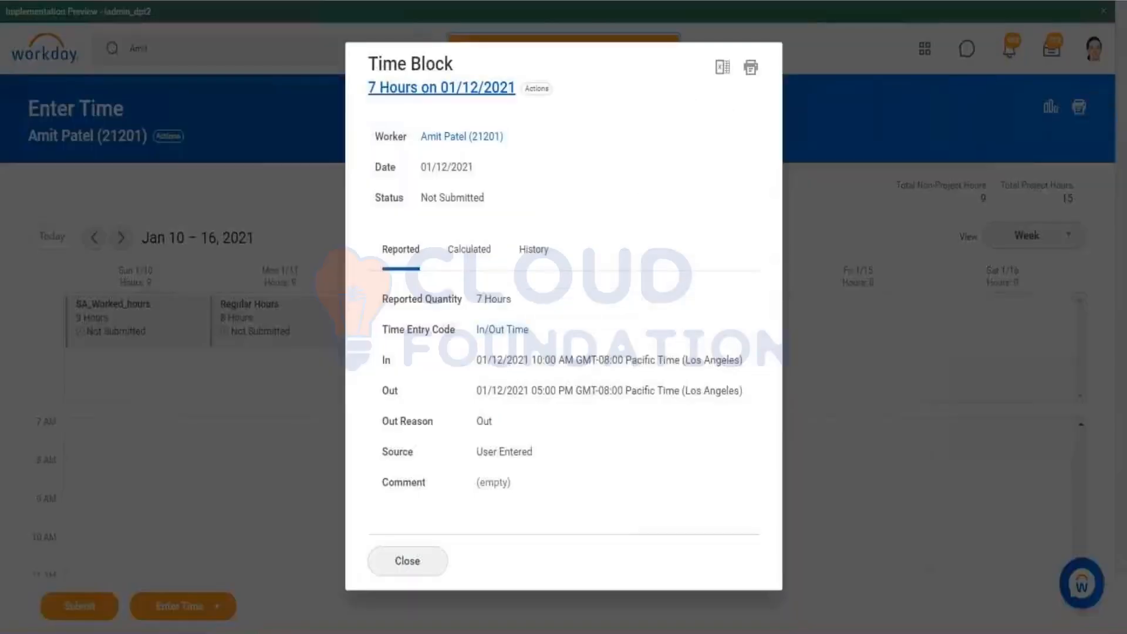
pyautogui.click(533, 250)
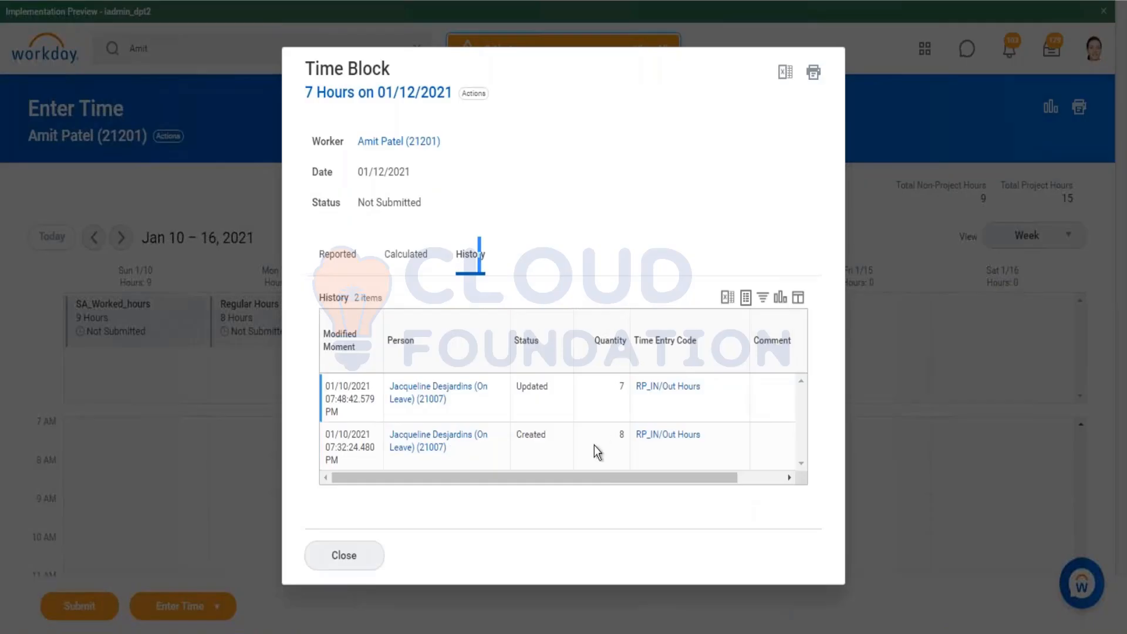
pyautogui.moveTo(611, 479); pyautogui.dragTo(708, 392)
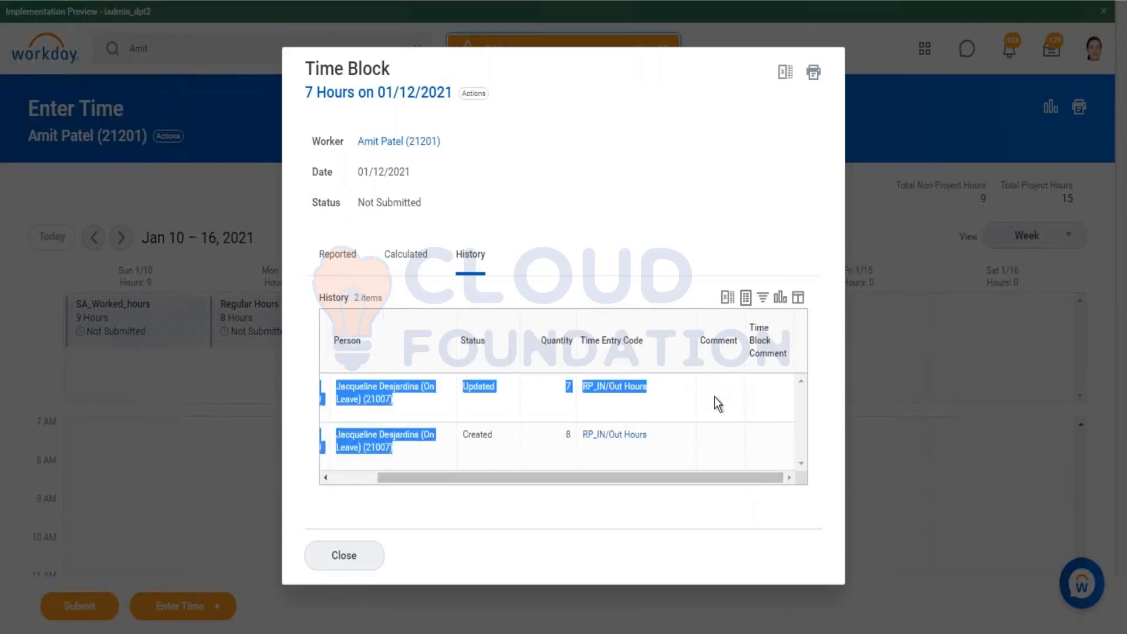
pyautogui.click(374, 563)
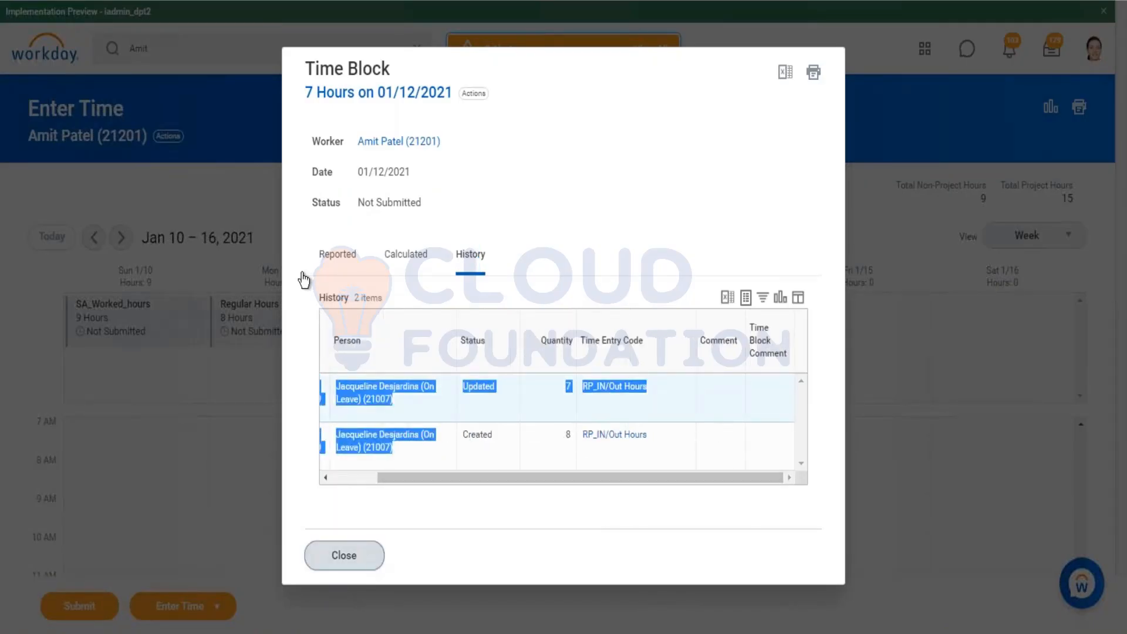
# Step: Require comments on time entry changes in the template's time entry restrictions
pyautogui.click(843, 217)
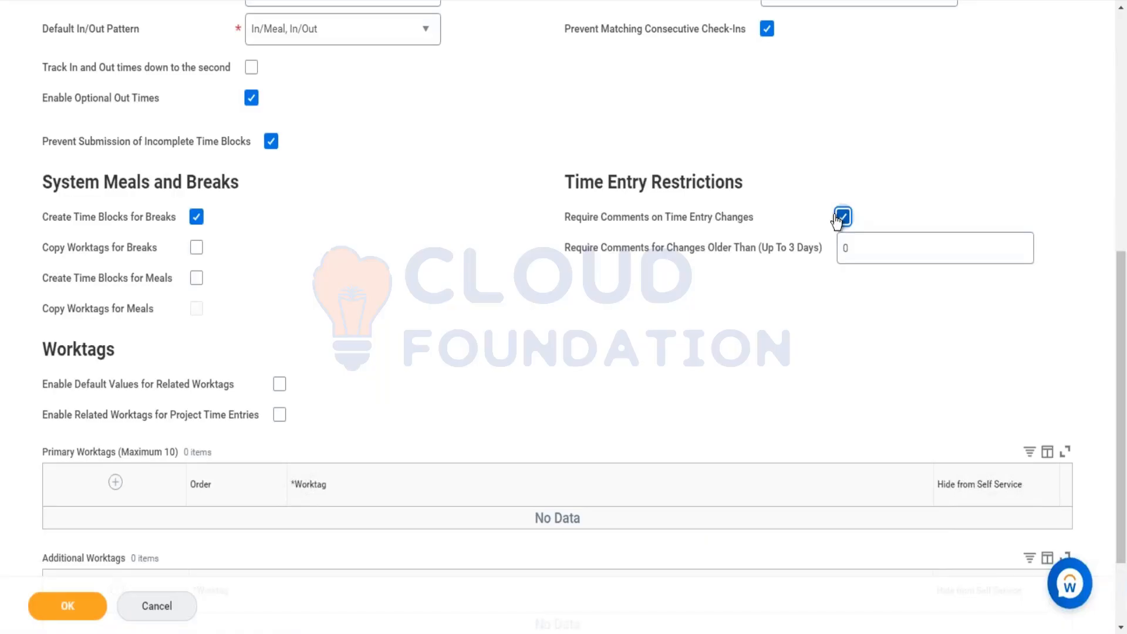
pyautogui.click(865, 247)
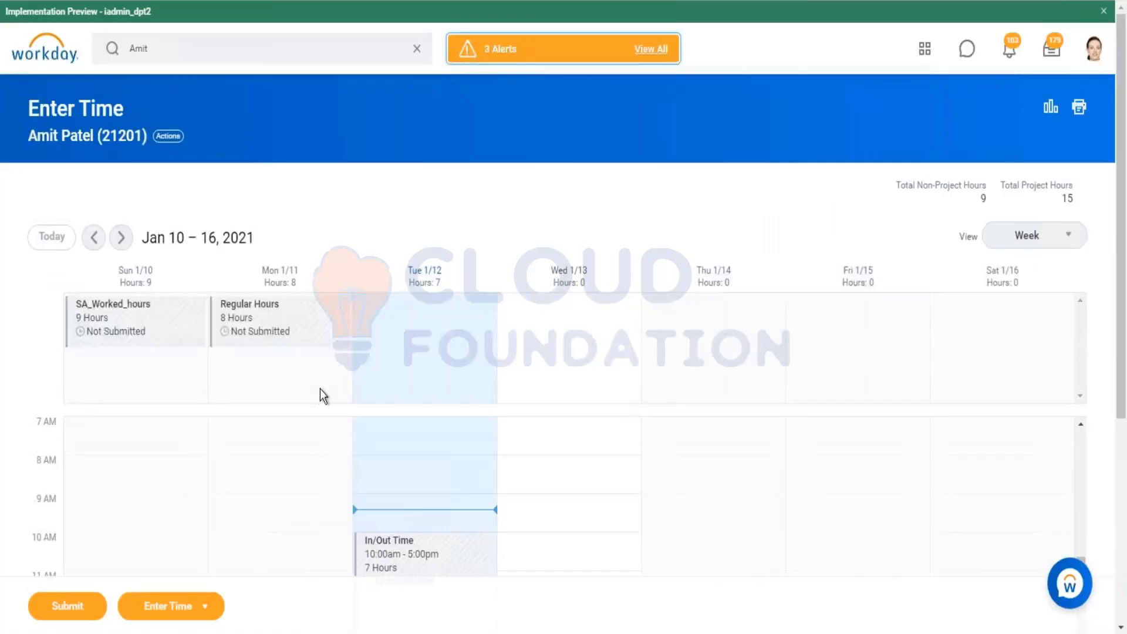
# Step: Enable default values for related worktags in the template
pyautogui.scroll(-3, 358, 391)
pyautogui.click(435, 395)
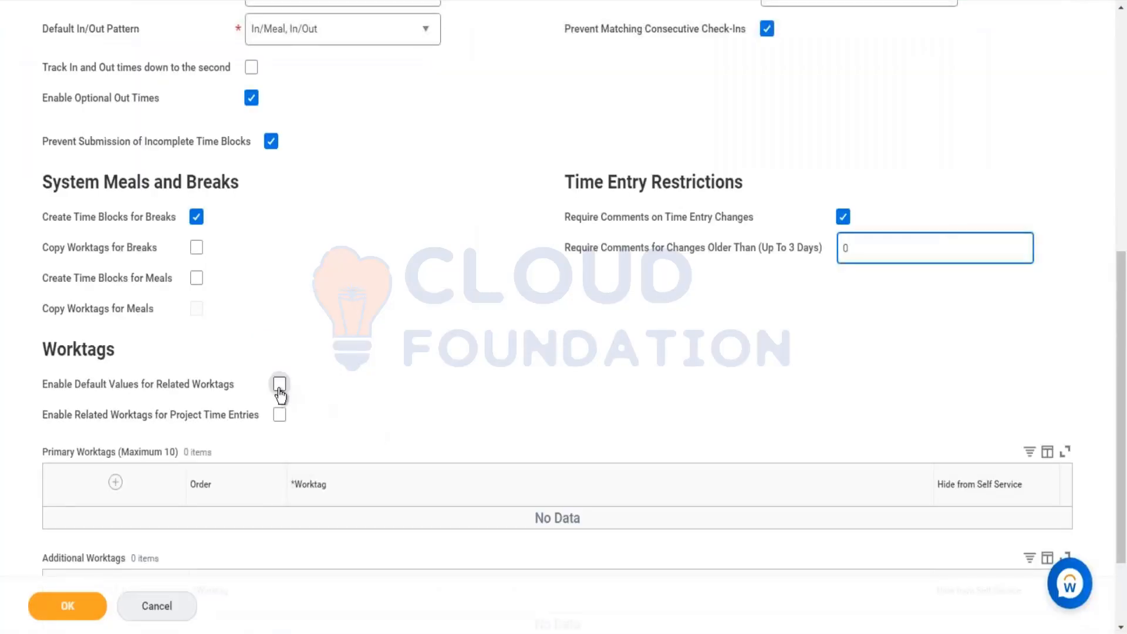
pyautogui.click(280, 385)
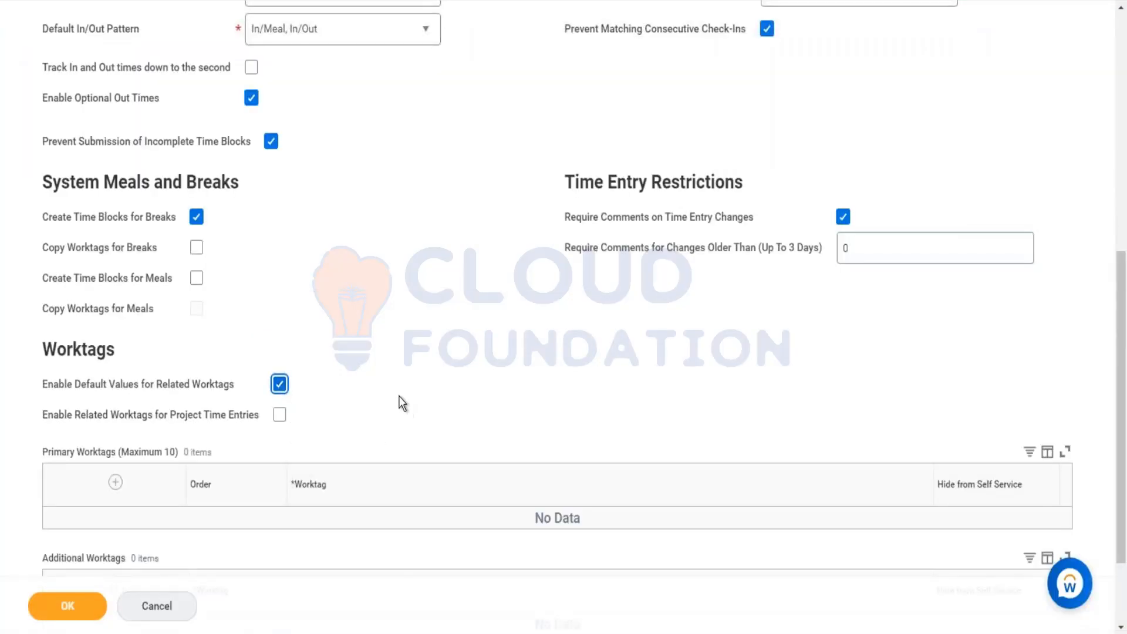
# Step: Add Cost Center and Division as primary worktags in the template
pyautogui.scroll(-2, 399, 397)
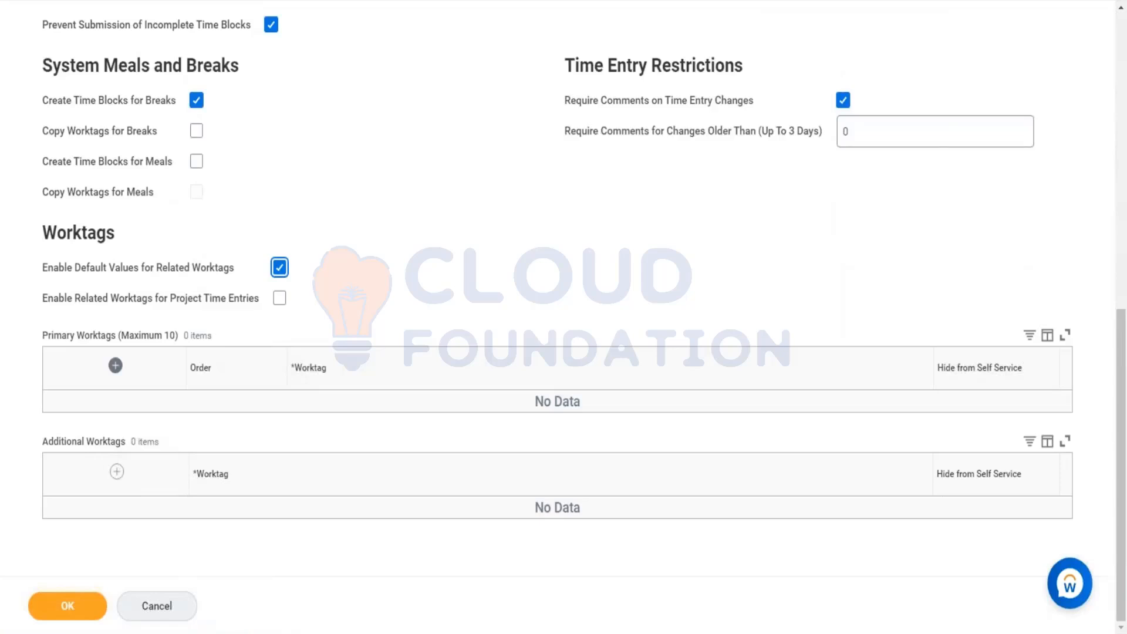
pyautogui.click(115, 368)
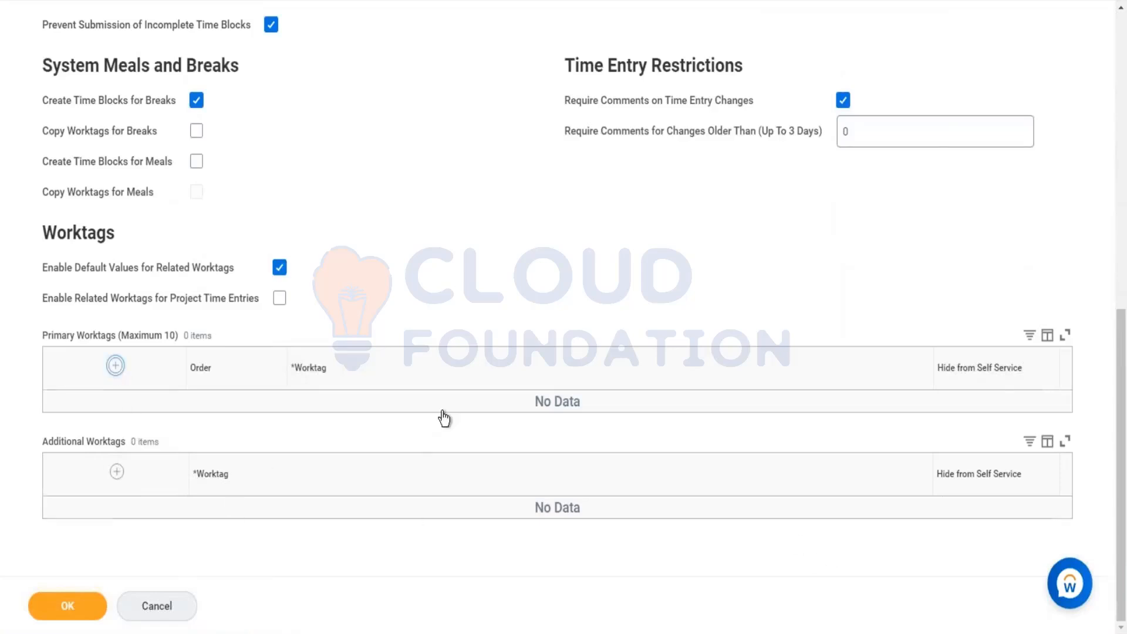
pyautogui.click(435, 422)
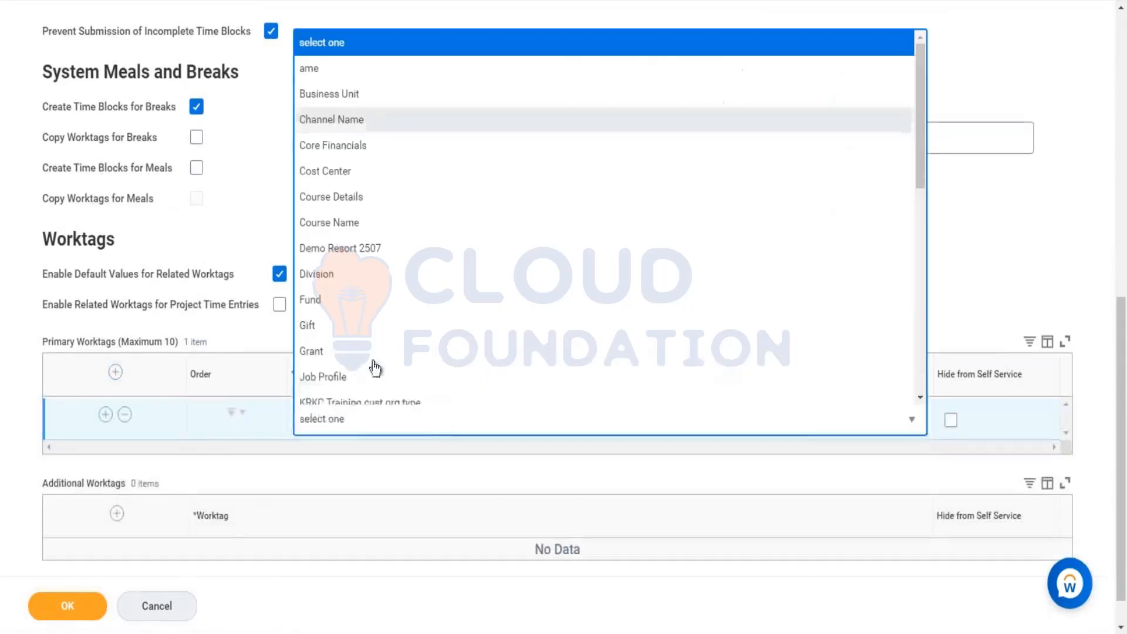
pyautogui.click(333, 172)
pyautogui.click(107, 411)
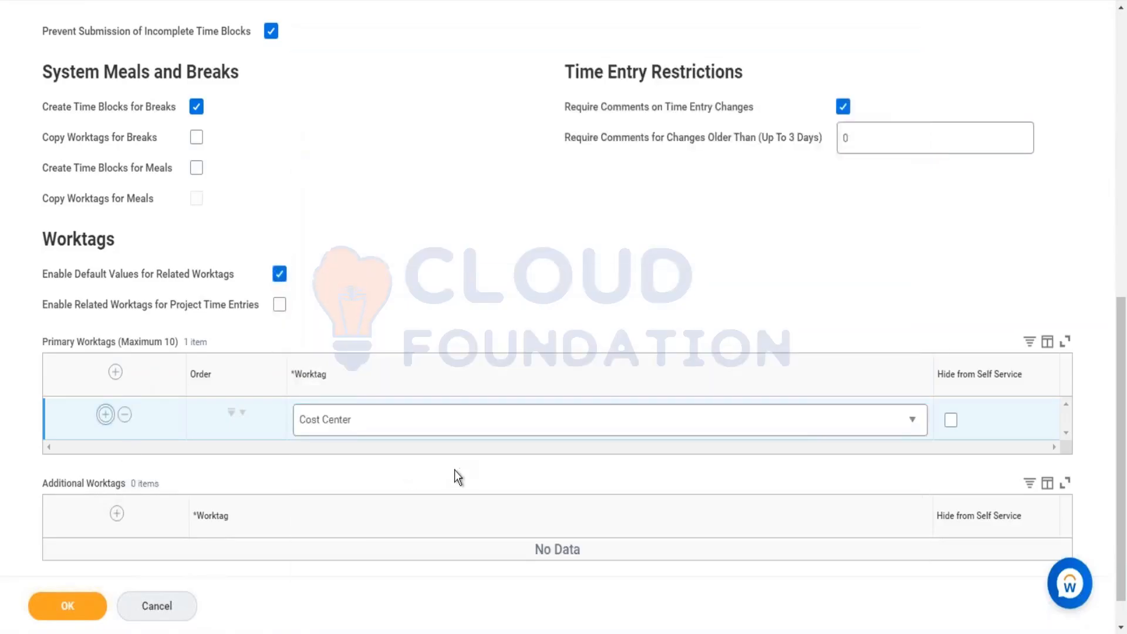
pyautogui.click(421, 464)
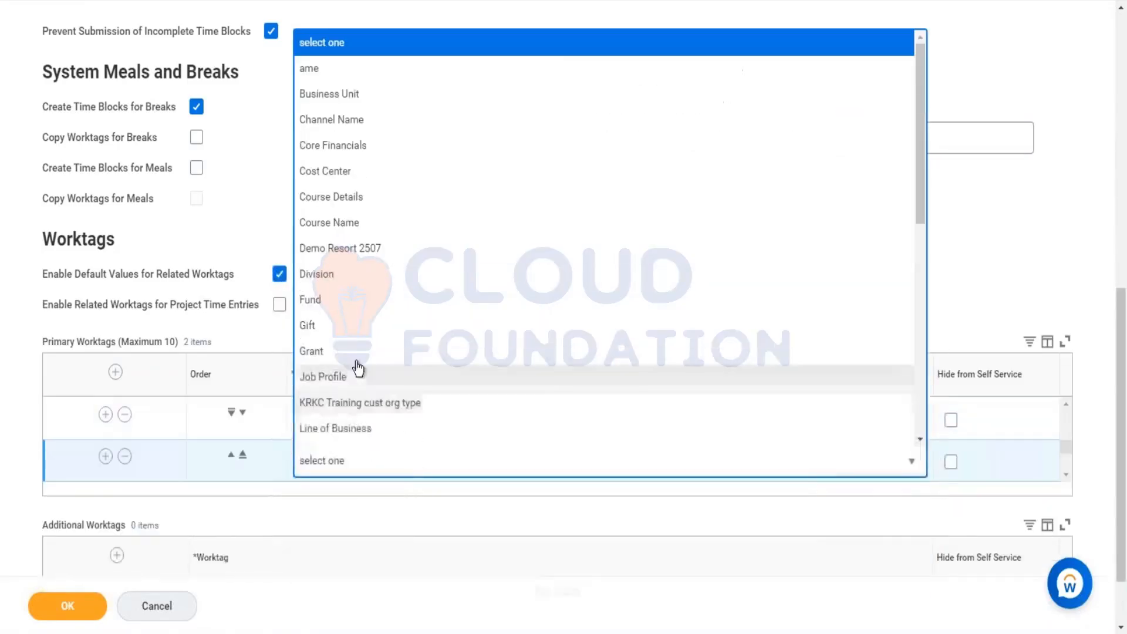
pyautogui.click(327, 274)
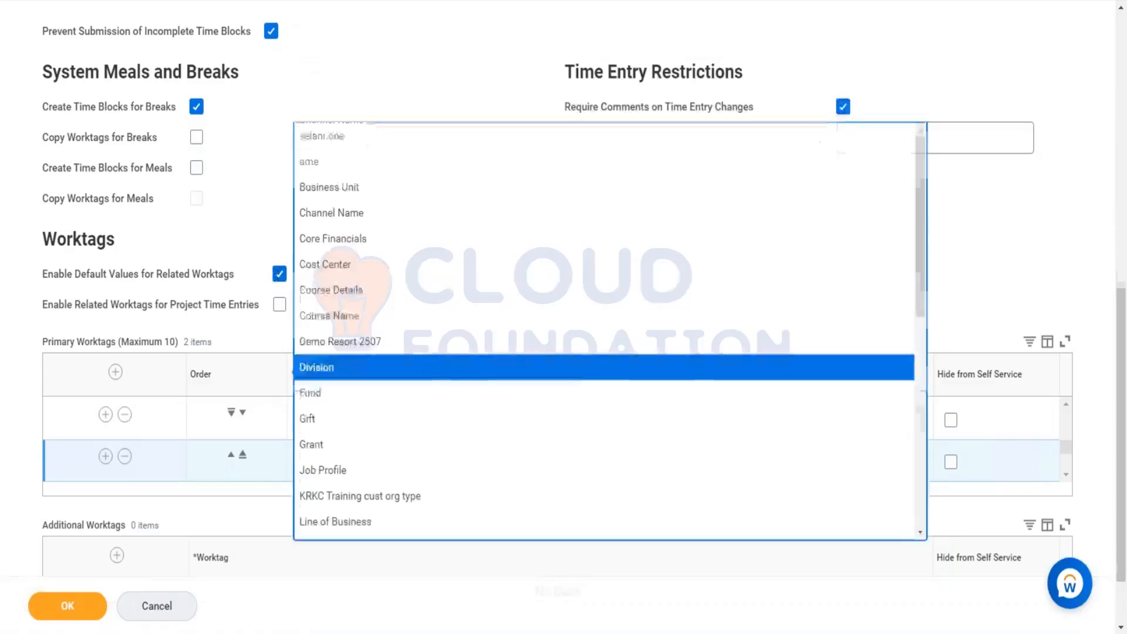
pyautogui.scroll(-2, 278, 282)
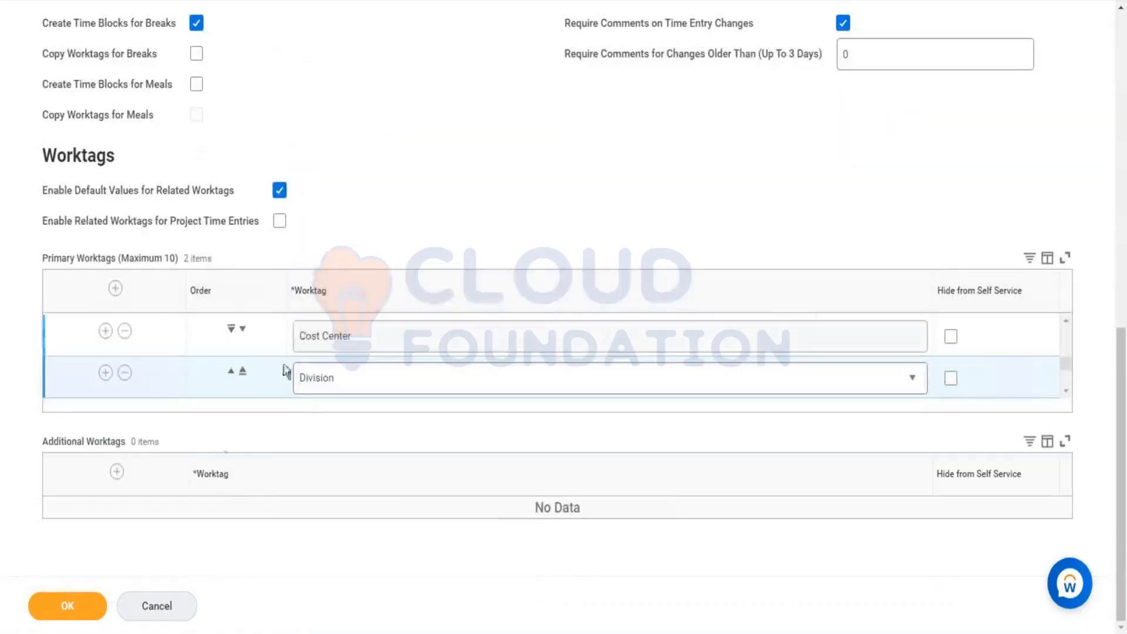
pyautogui.click(118, 472)
pyautogui.click(340, 483)
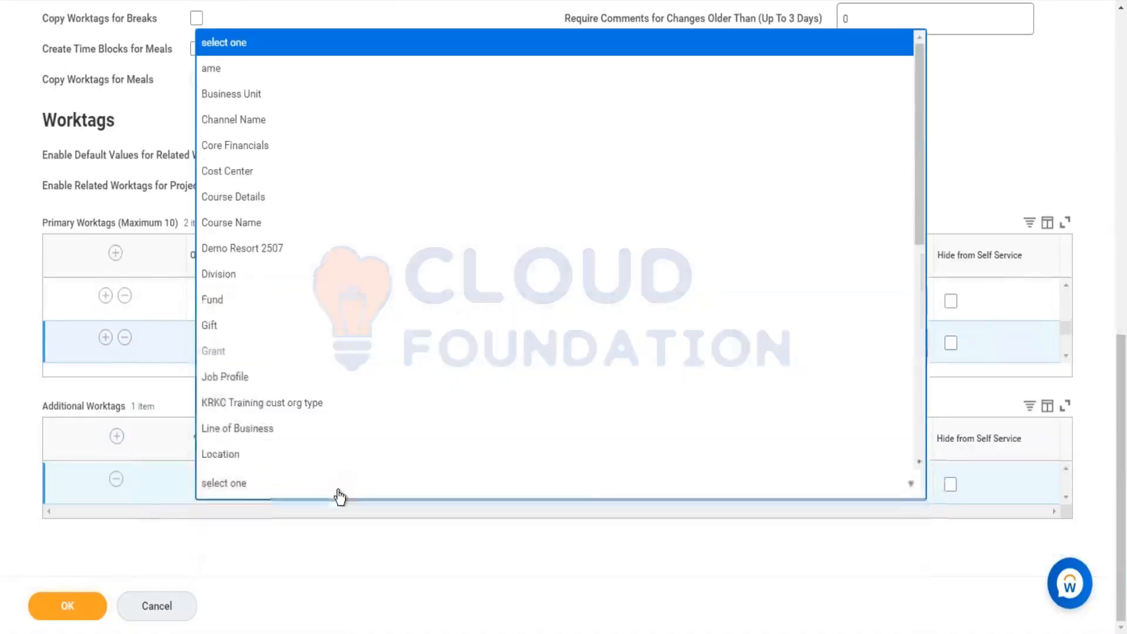
pyautogui.scroll(-10, 340, 317)
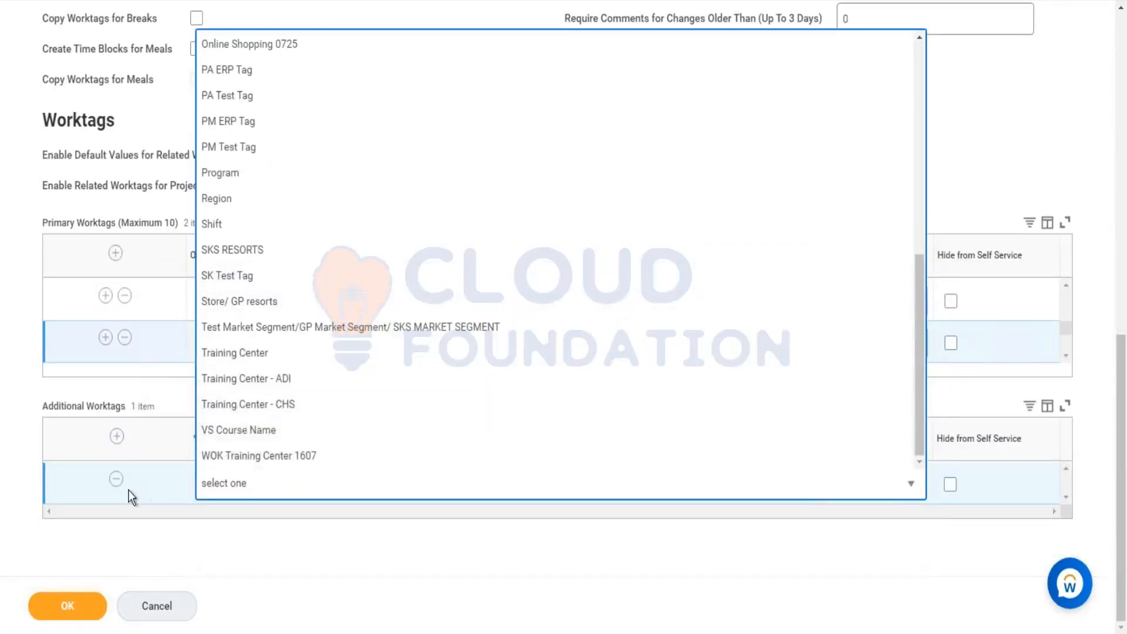
pyautogui.click(117, 480)
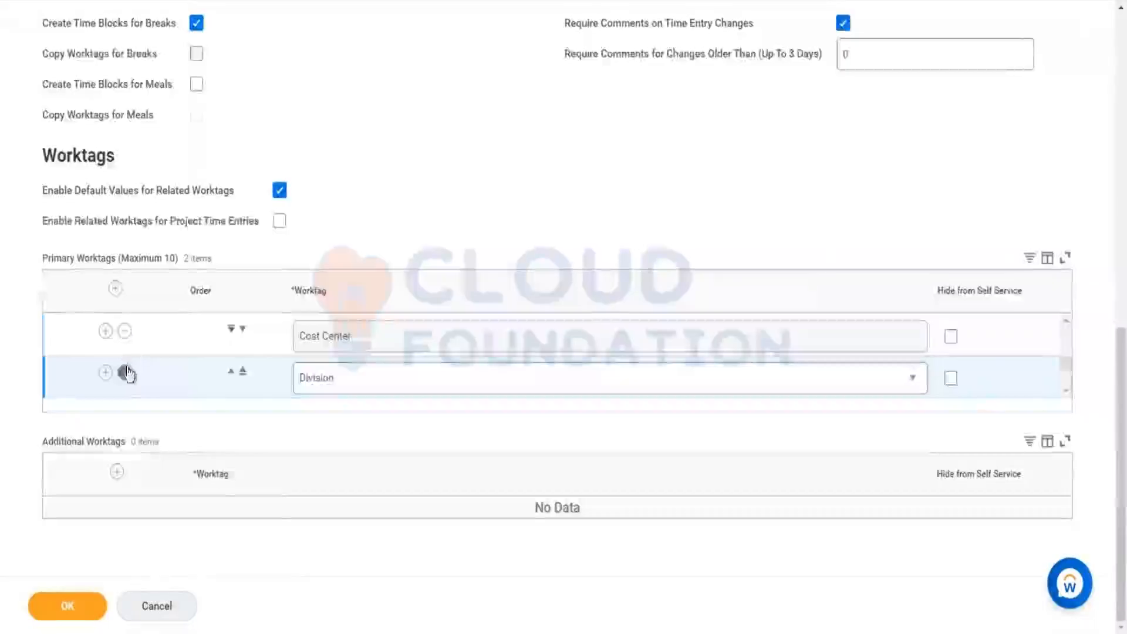
# Step: Remove the Cost Center and Division primary worktags from the template
pyautogui.click(124, 373)
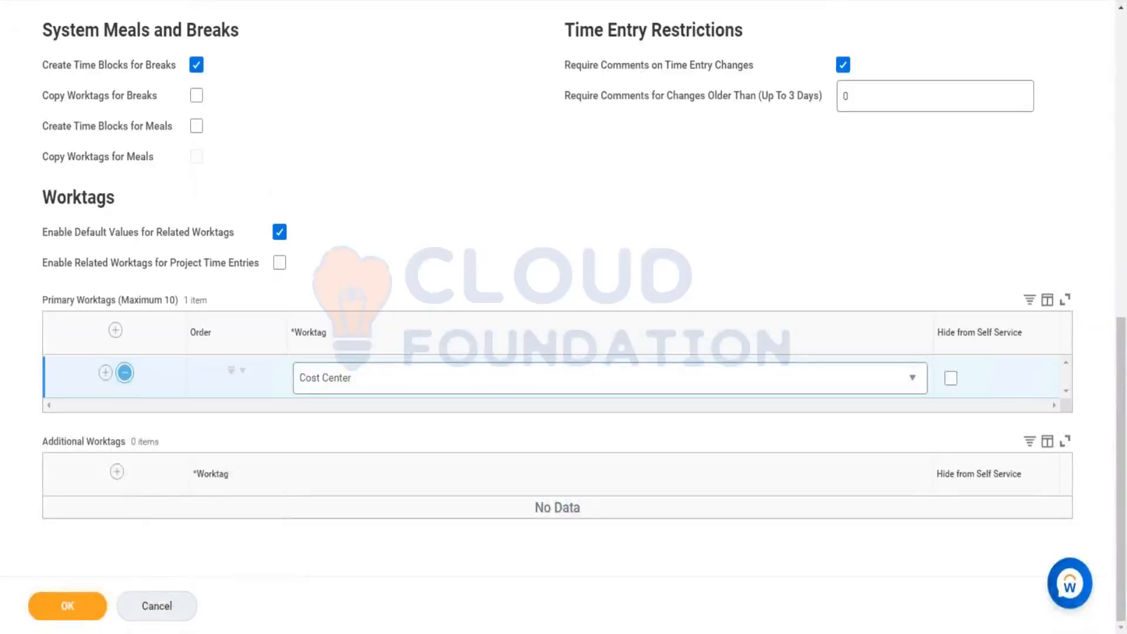
pyautogui.click(124, 372)
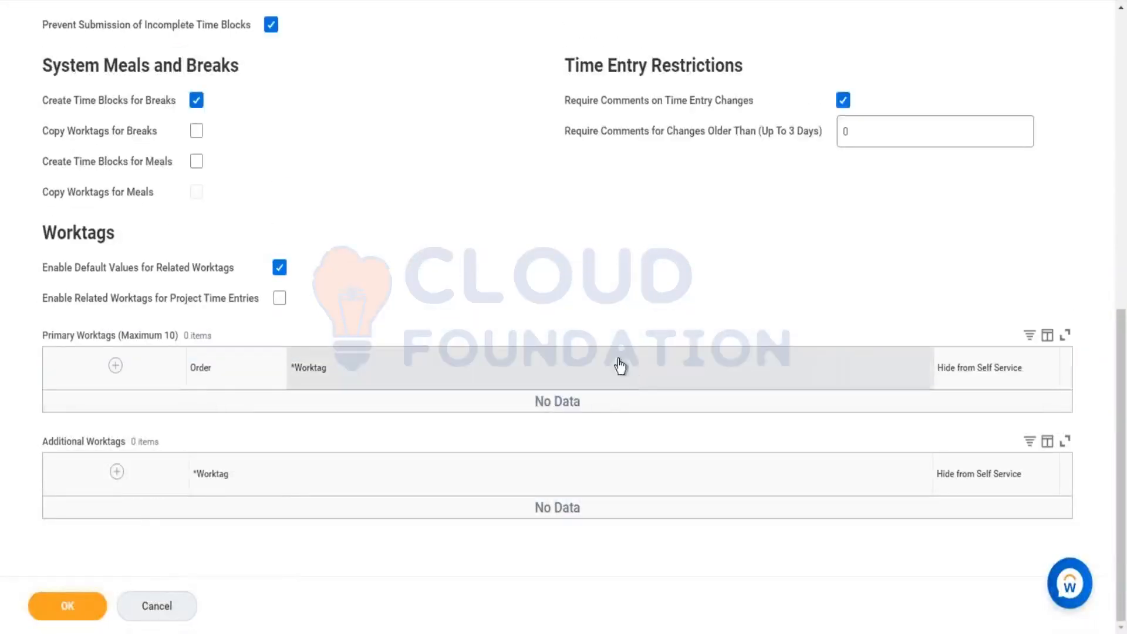
# Step: Set the allowable types for Out time to Out and Meal
pyautogui.scroll(4, 393, 184)
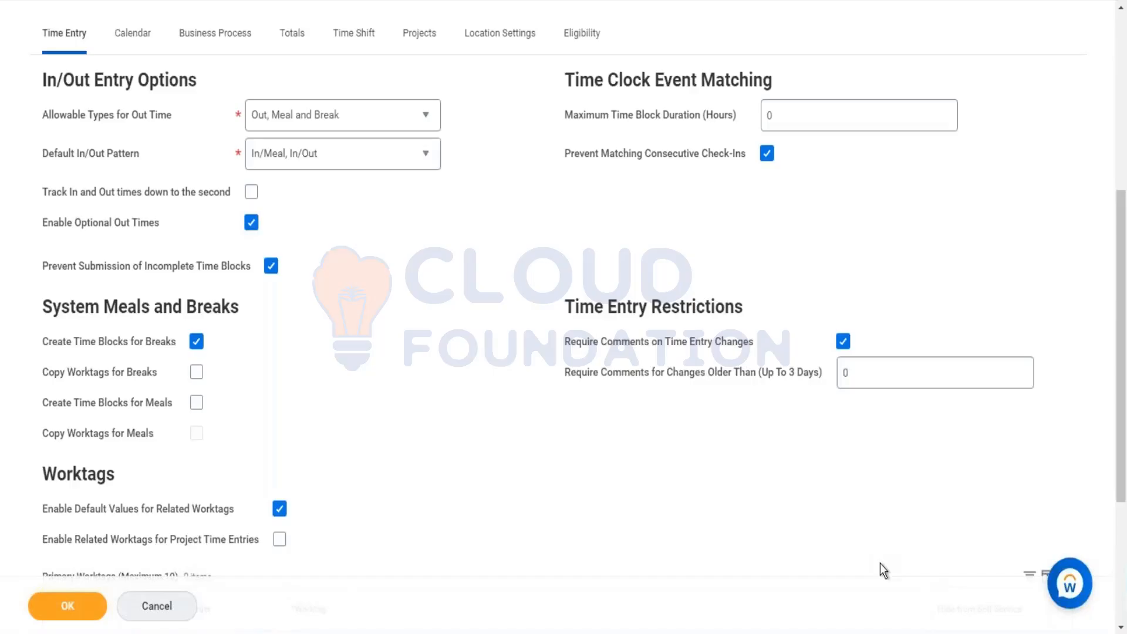
pyautogui.click(343, 114)
pyautogui.click(347, 196)
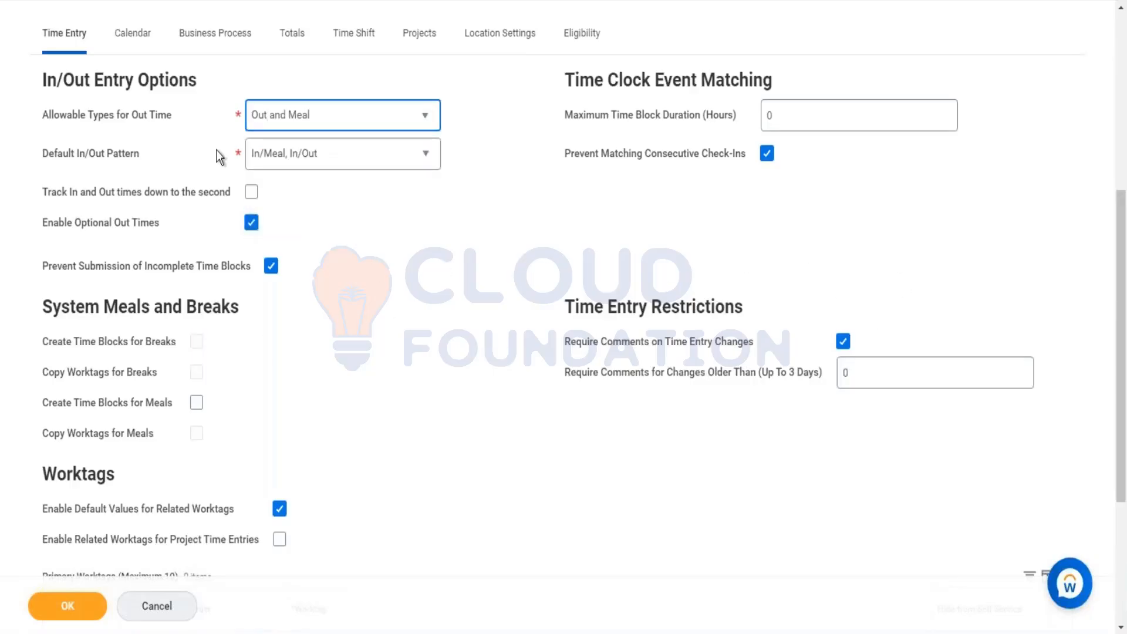
# Step: Open the Enter Time options on the worker's time entry calendar
pyautogui.click(131, 34)
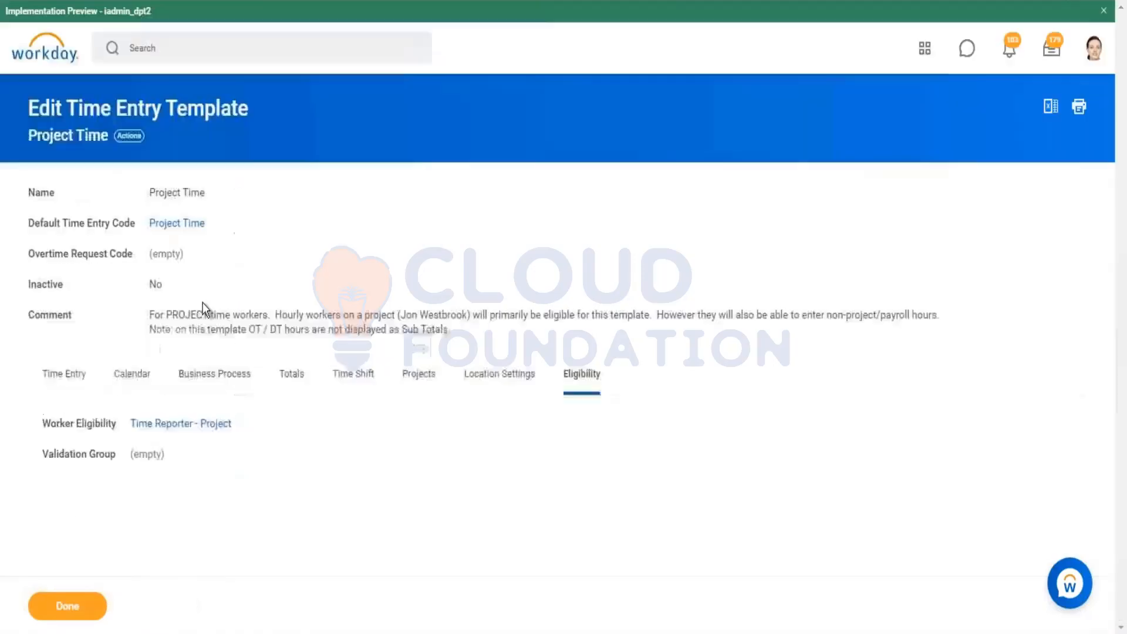
pyautogui.click(145, 376)
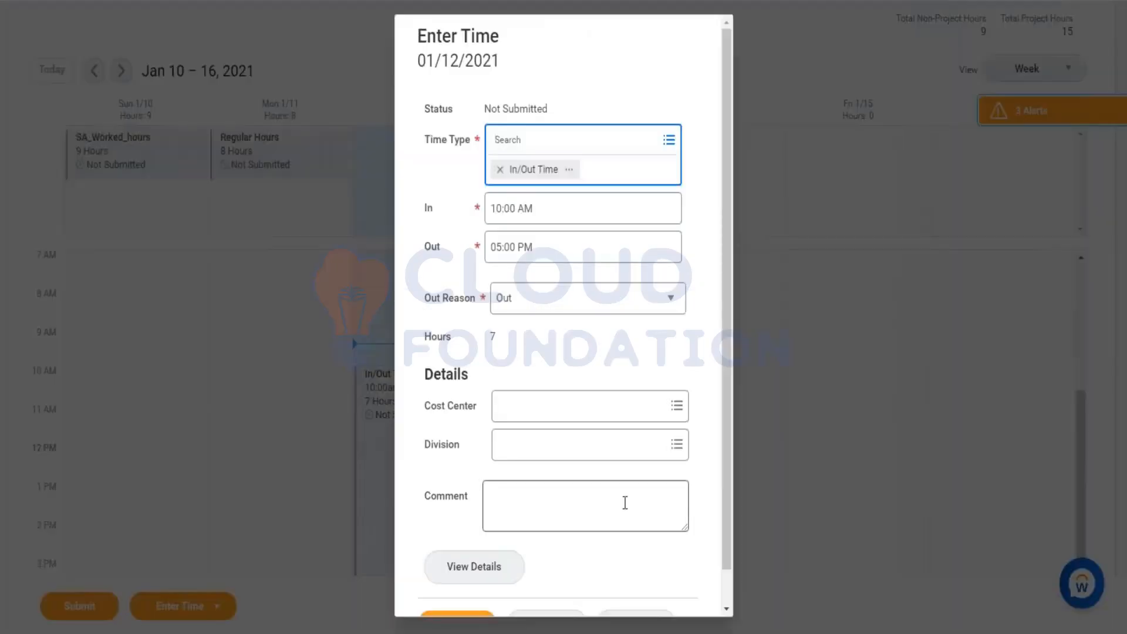
pyautogui.scroll(-1, 613, 509)
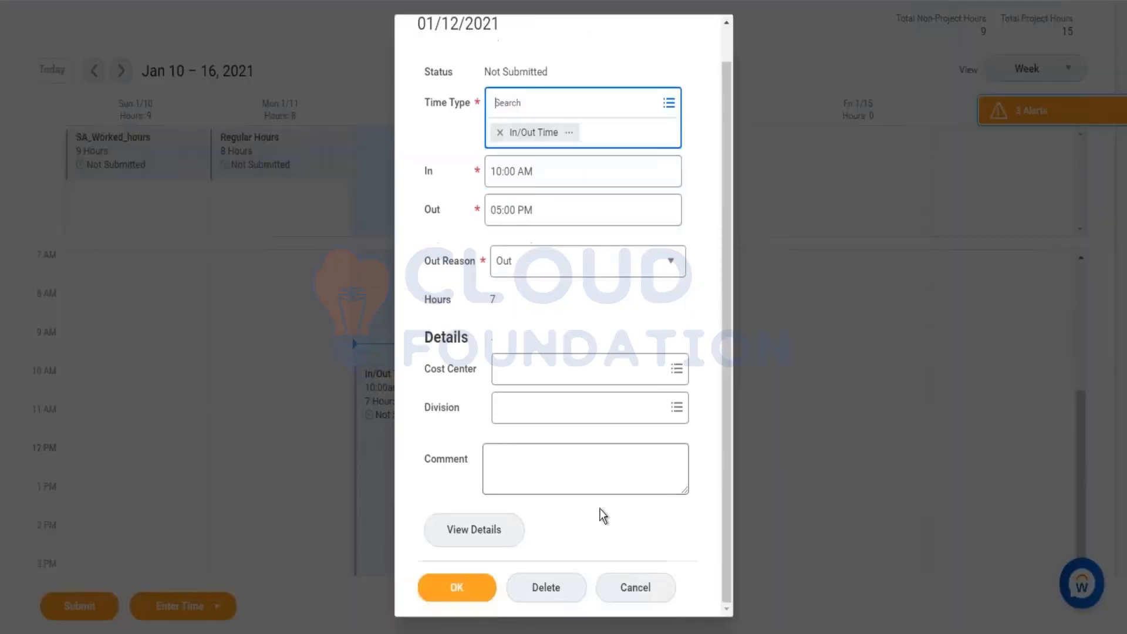
pyautogui.click(638, 587)
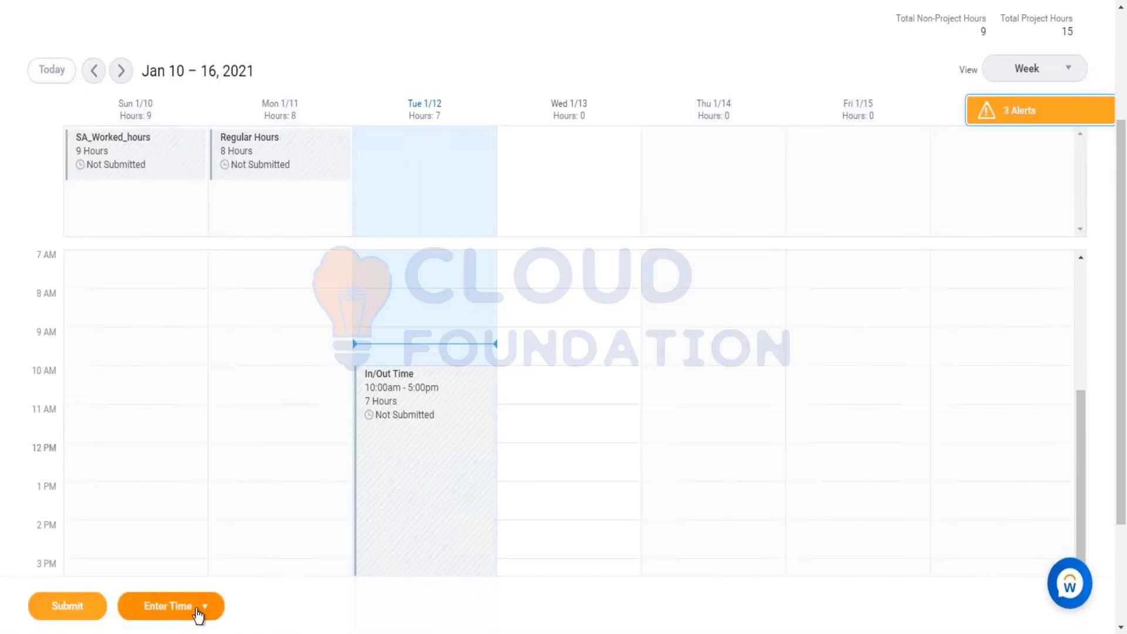
pyautogui.click(210, 610)
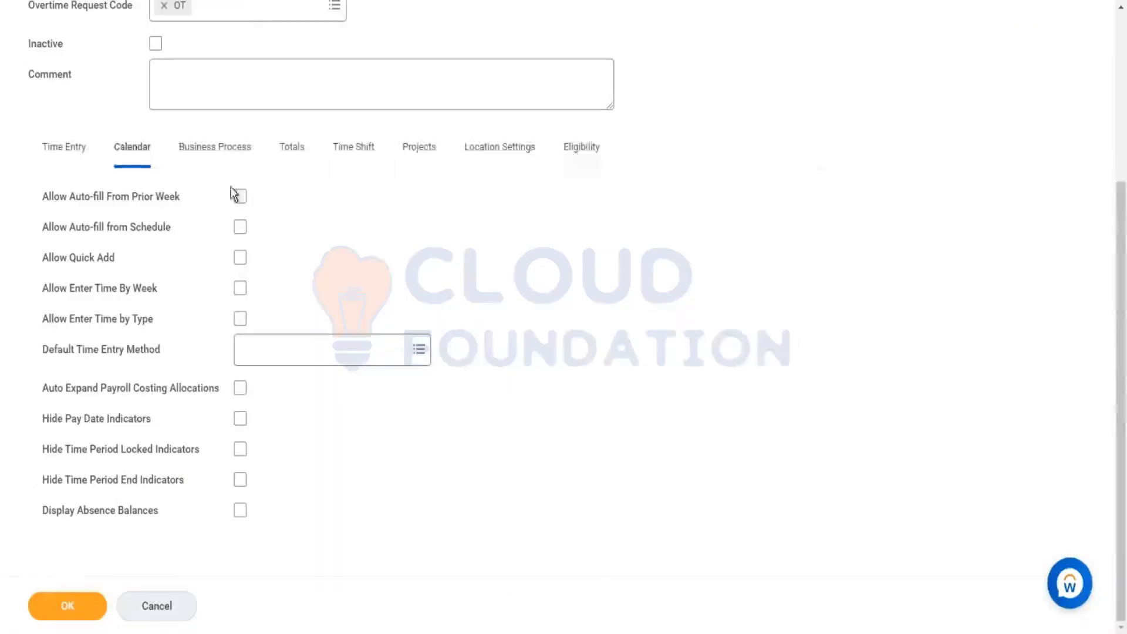
# Step: Allow auto-fill from prior week and turn off required comments on time entry changes in the template
pyautogui.click(240, 196)
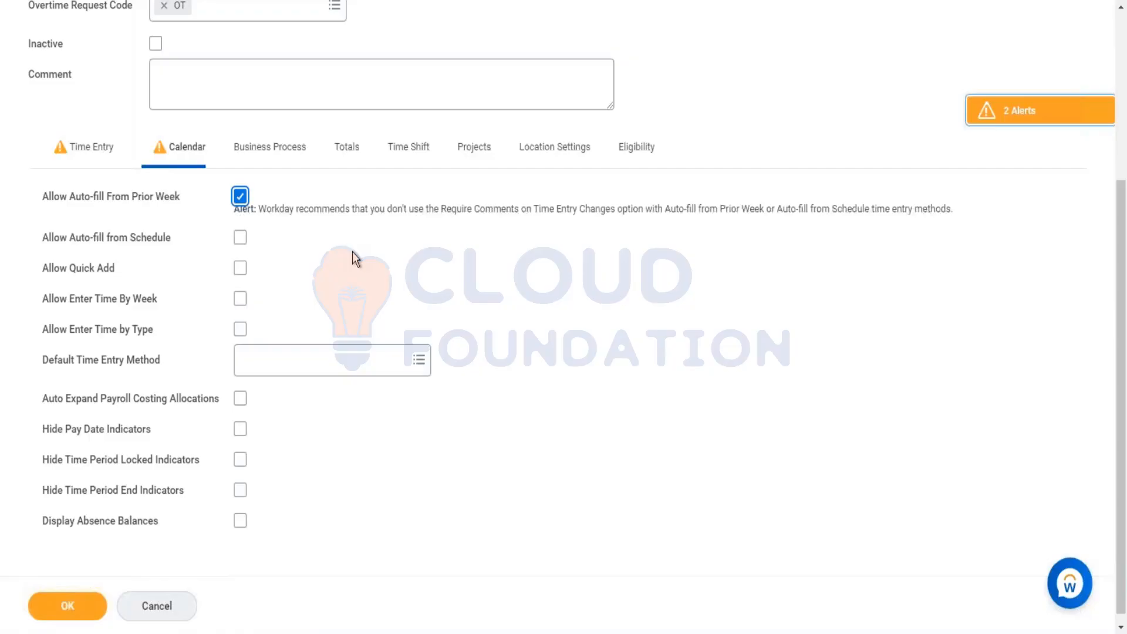
pyautogui.click(108, 144)
pyautogui.click(843, 455)
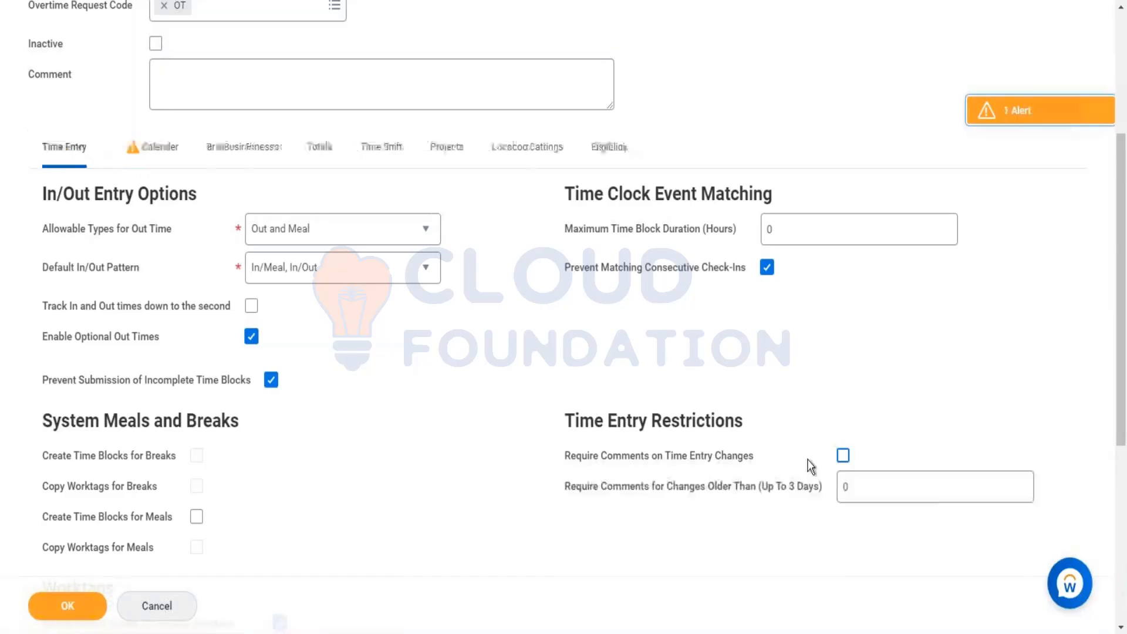
# Step: Allow auto-fill from schedule and Quick Add in the template's calendar options
pyautogui.click(140, 151)
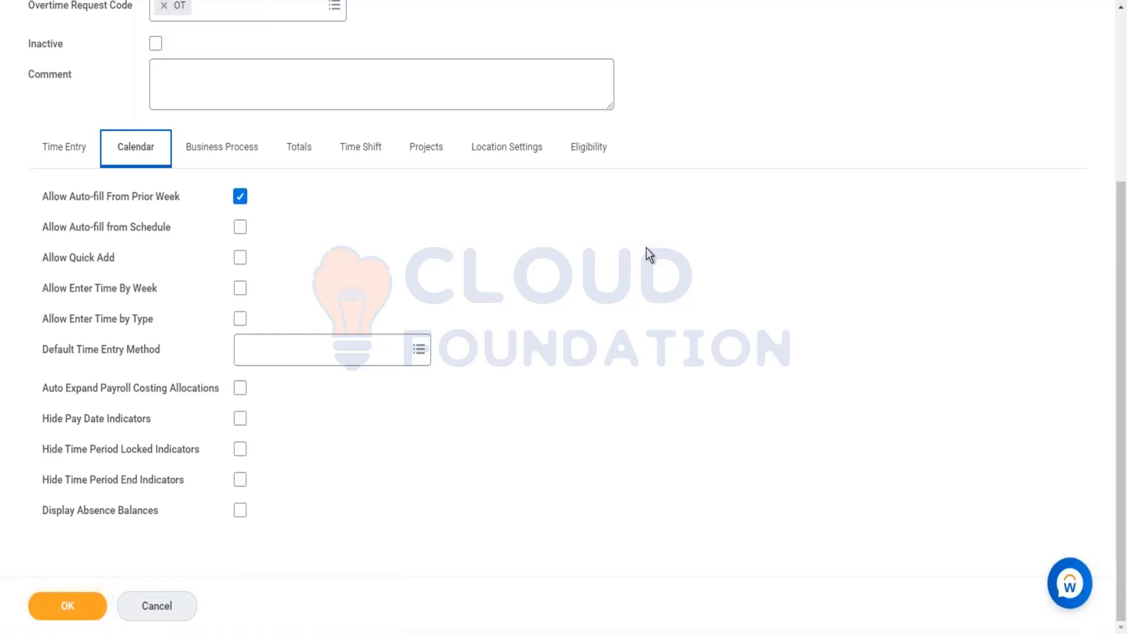
pyautogui.click(240, 229)
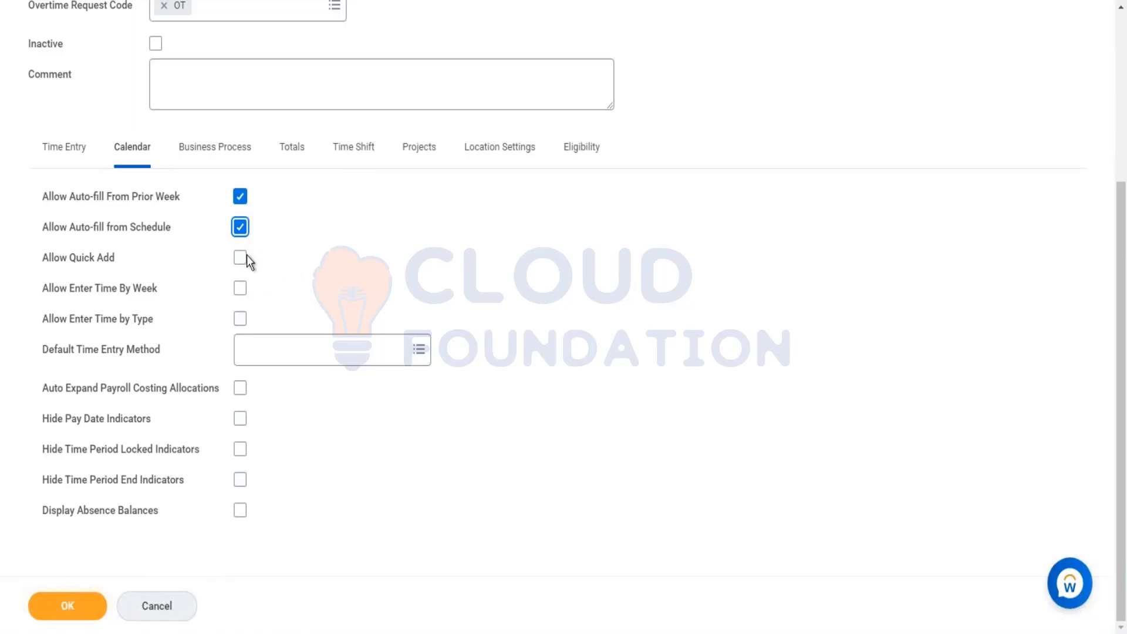
pyautogui.click(241, 257)
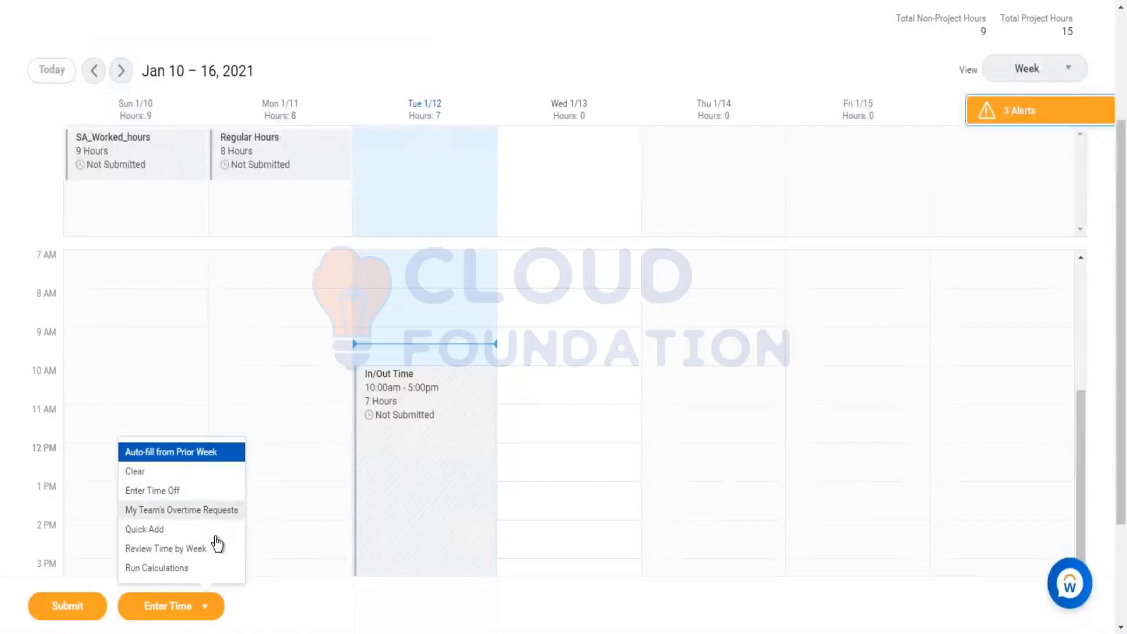
# Step: Start a Quick Add for the worker's week using the Regular Hours time type
pyautogui.click(186, 530)
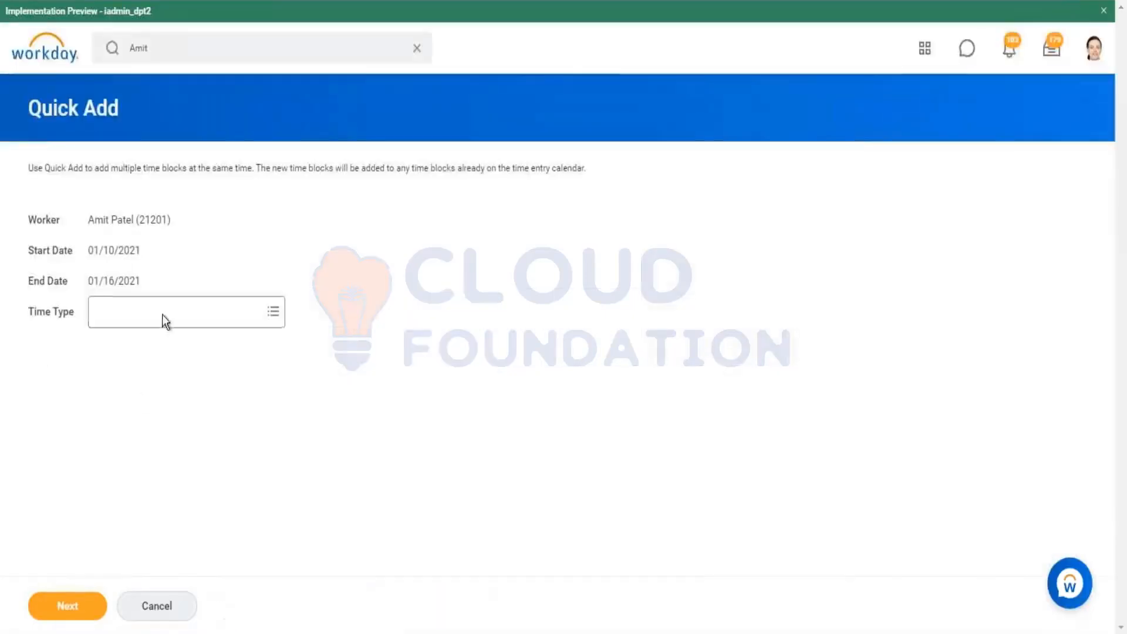
pyautogui.click(163, 313)
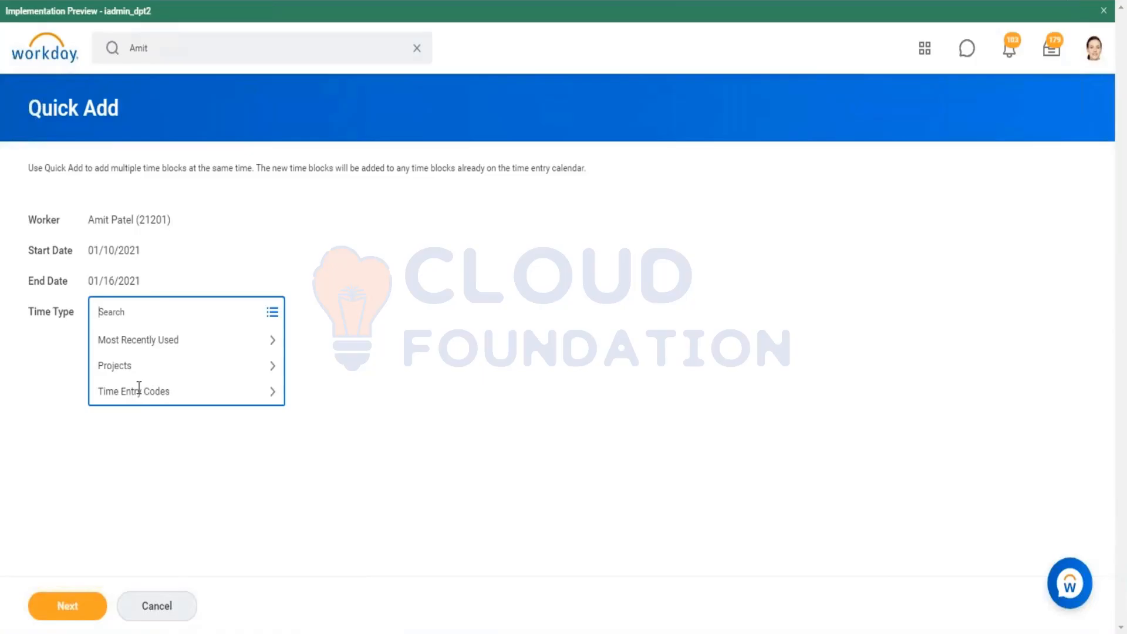
pyautogui.click(145, 392)
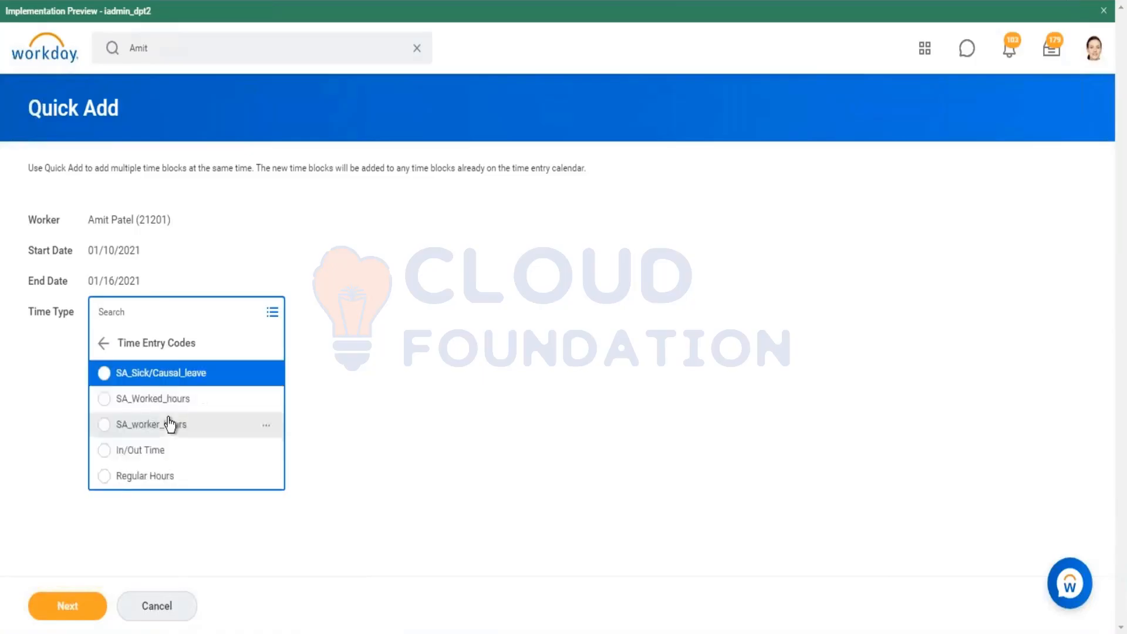
pyautogui.click(151, 479)
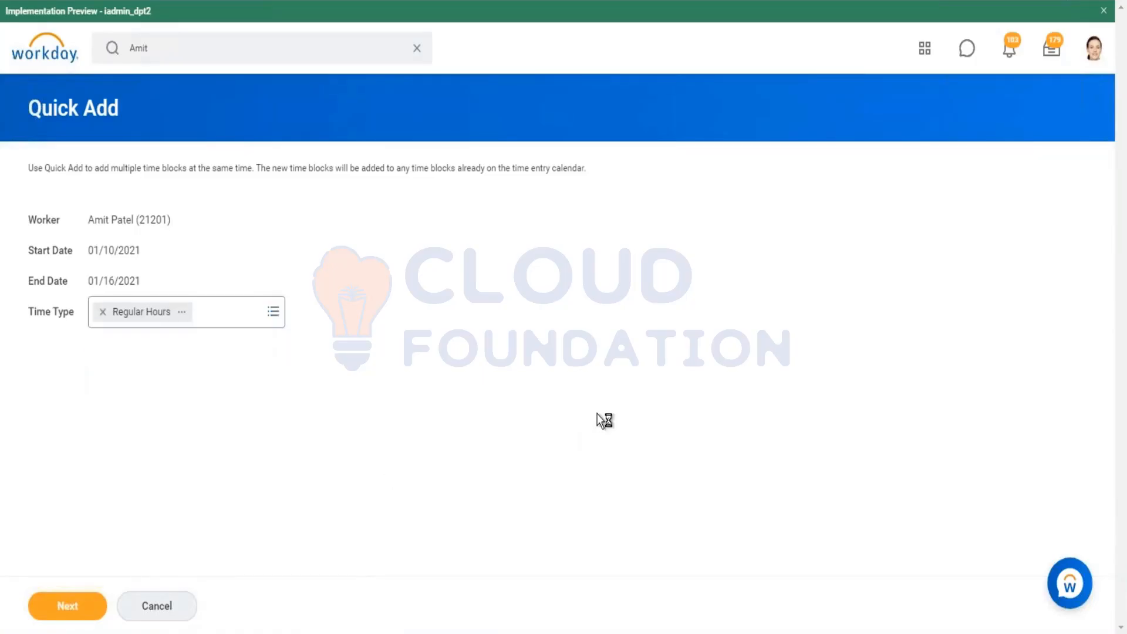
pyautogui.click(223, 396)
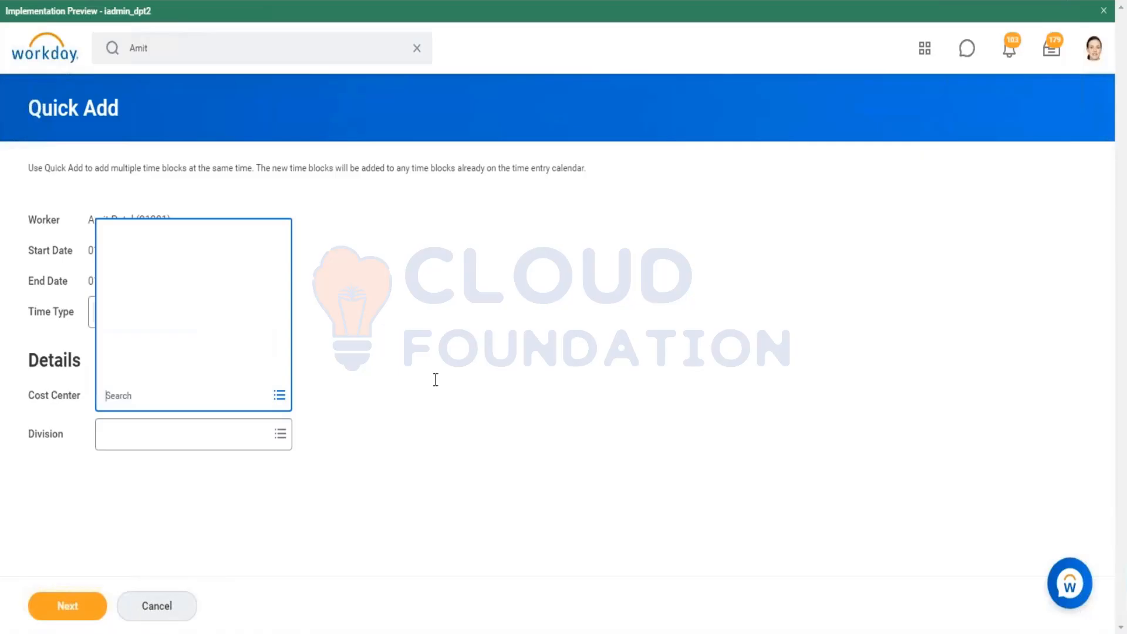
pyautogui.click(534, 373)
pyautogui.click(76, 596)
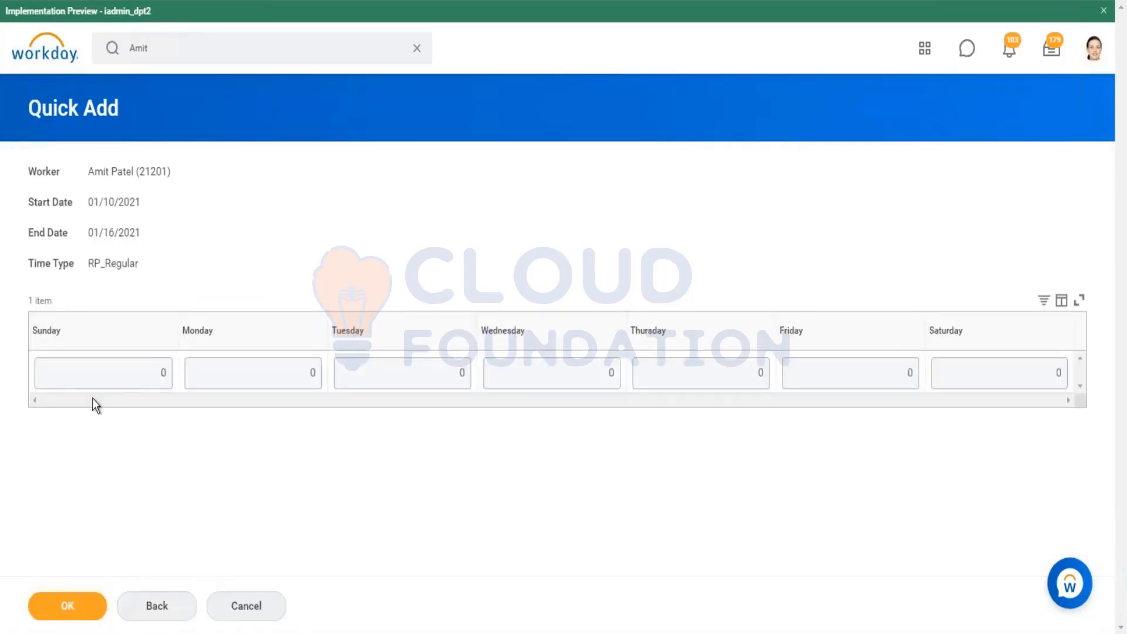
# Step: Enter 7, 6 and 5 hours for Sunday, Monday and Tuesday in the Quick Add grid
pyautogui.click(151, 372)
pyautogui.click(284, 372)
pyautogui.click(435, 371)
pyautogui.click(598, 362)
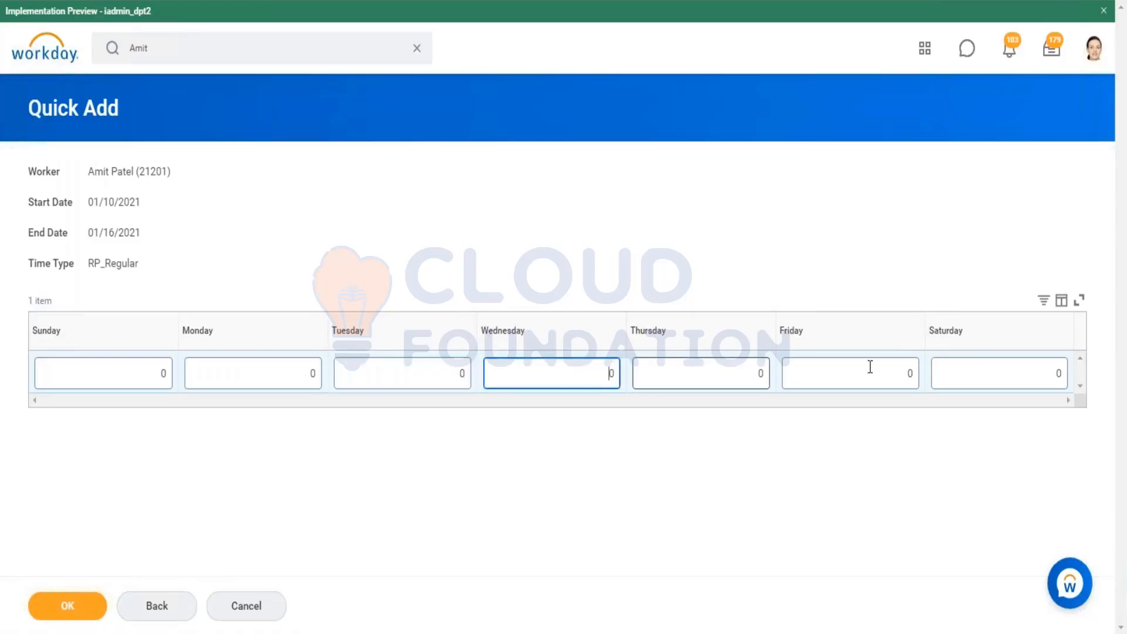
pyautogui.click(987, 374)
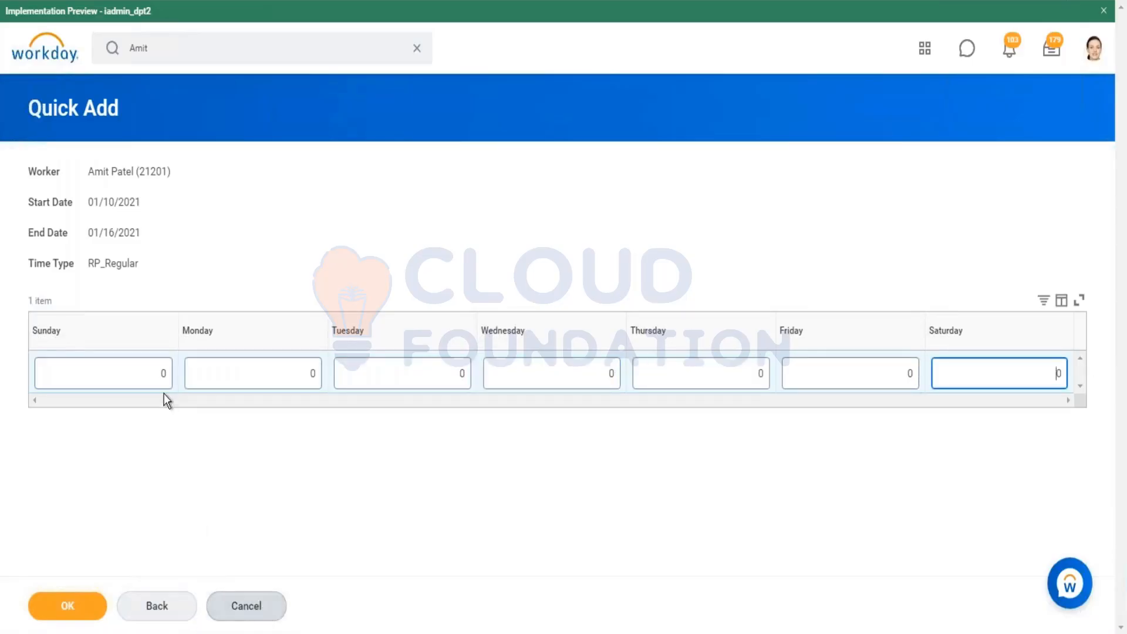
pyautogui.click(154, 365)
pyautogui.write('7')
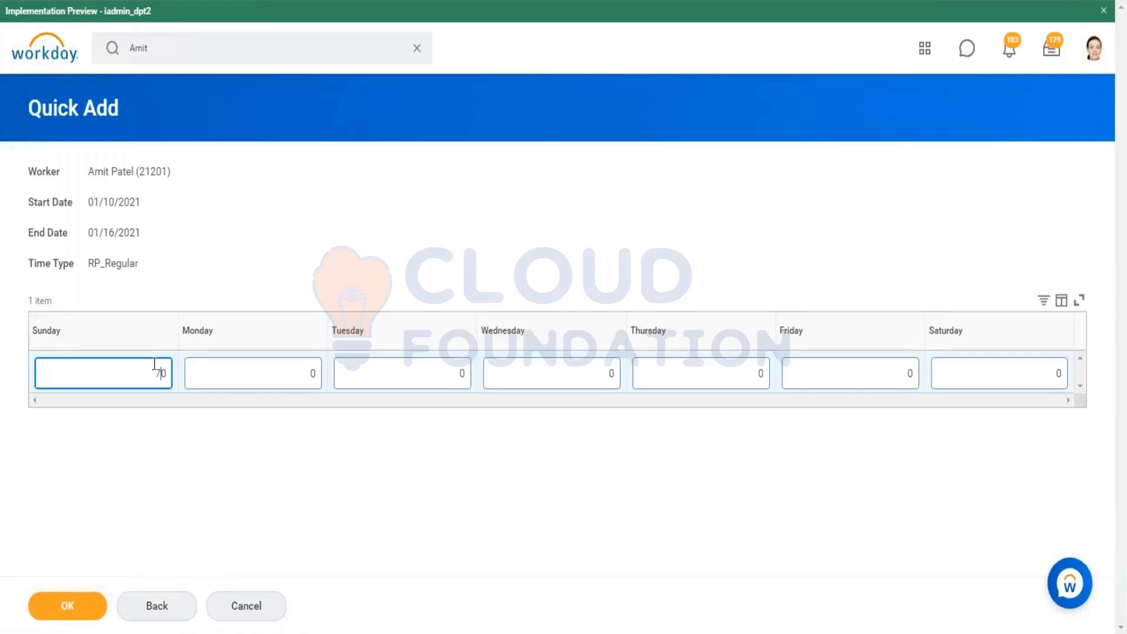
pyautogui.press('Delete')
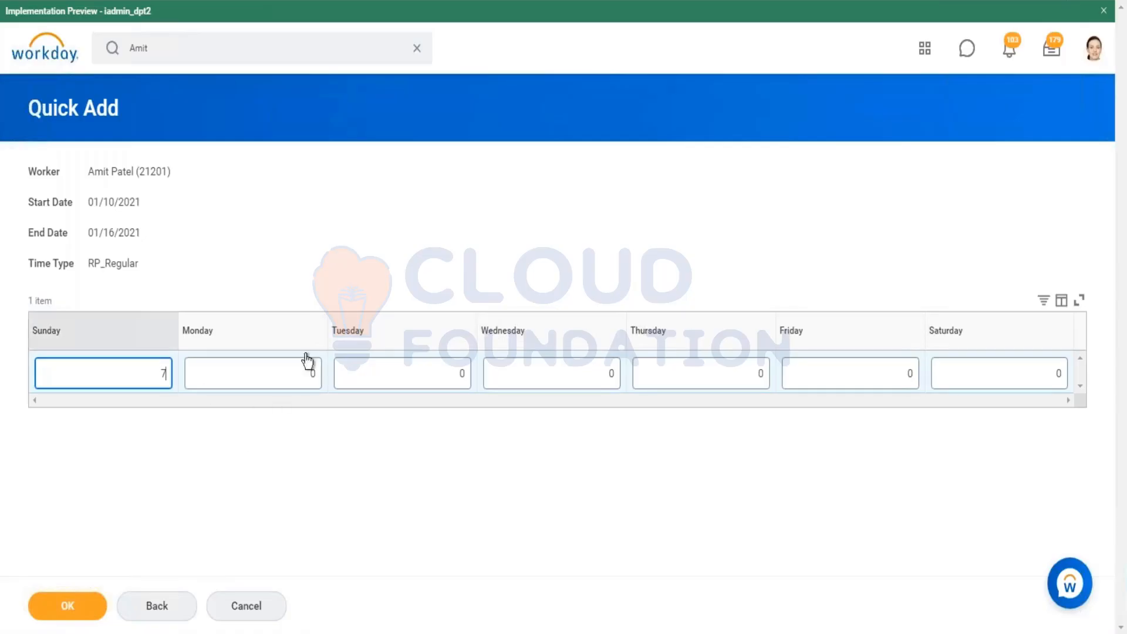
pyautogui.click(316, 370)
pyautogui.press('BackSpace')
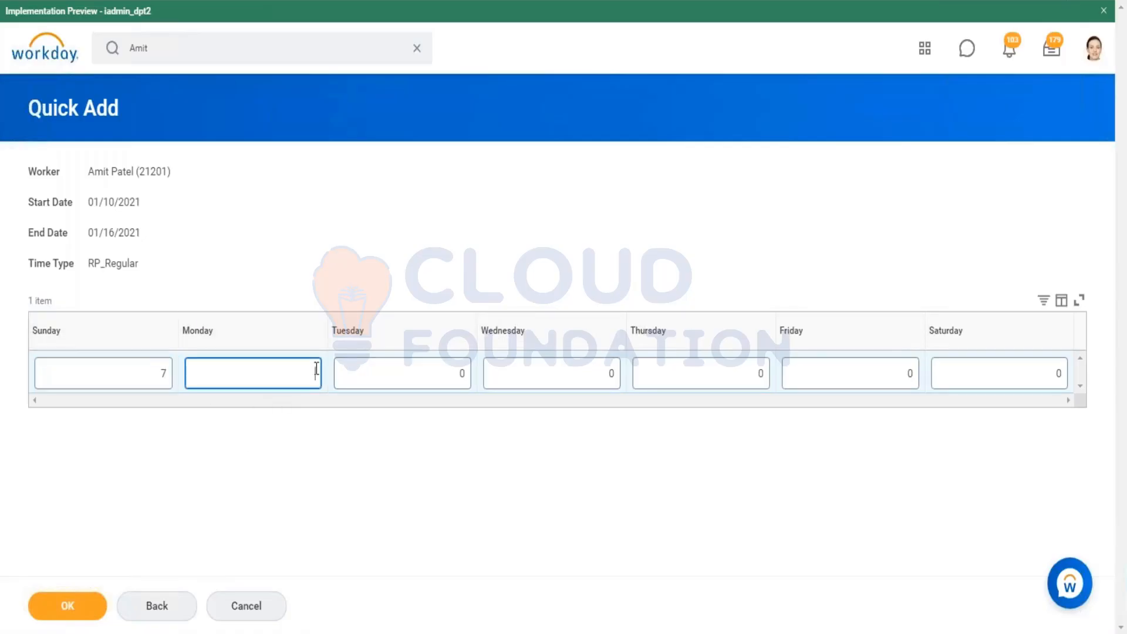
pyautogui.write('6')
pyautogui.click(461, 374)
pyautogui.press('BackSpace')
pyautogui.write('5')
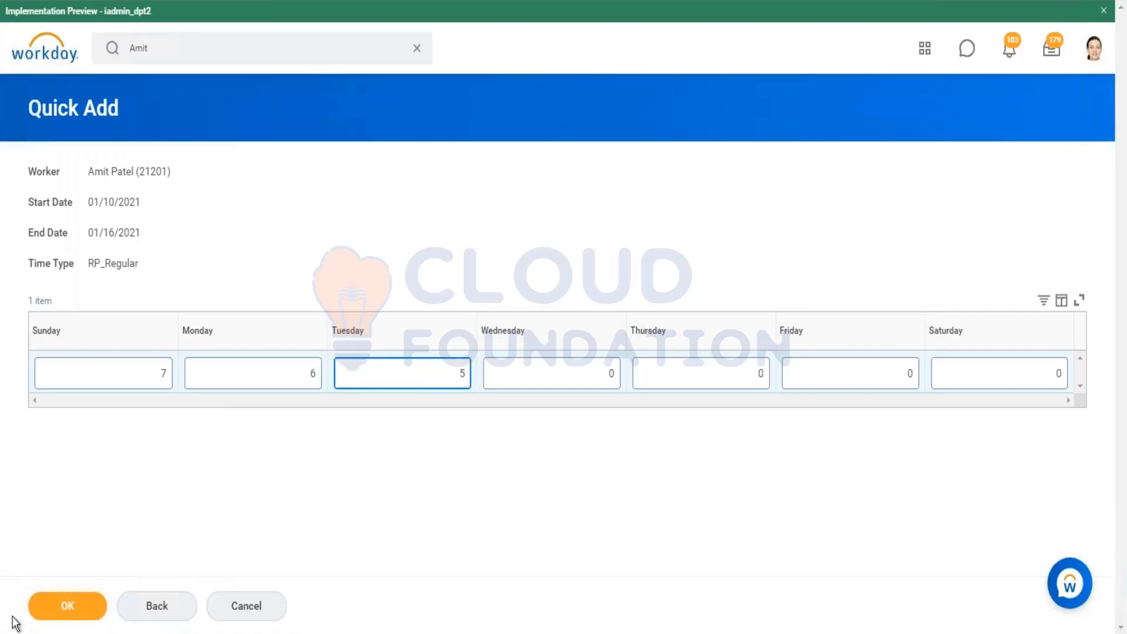
# Step: Submit the Quick Add time entries for the worker's week
pyautogui.click(70, 609)
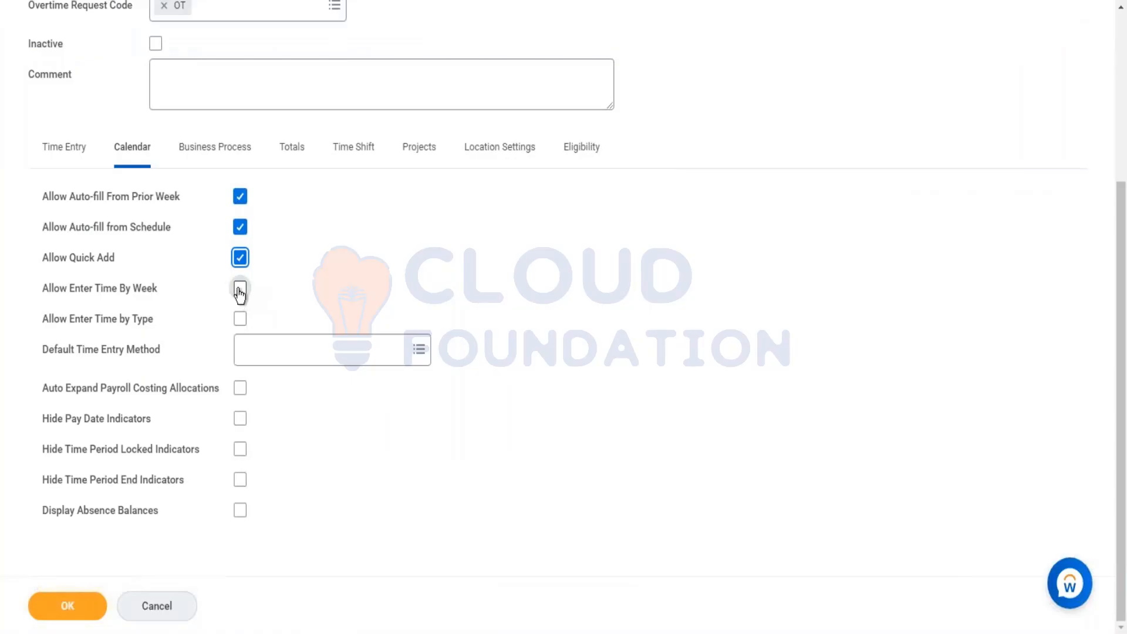
# Step: Enable Allow Enter Time By Week and Allow Enter Time by Type in the Project Time template's calendar options
pyautogui.click(240, 289)
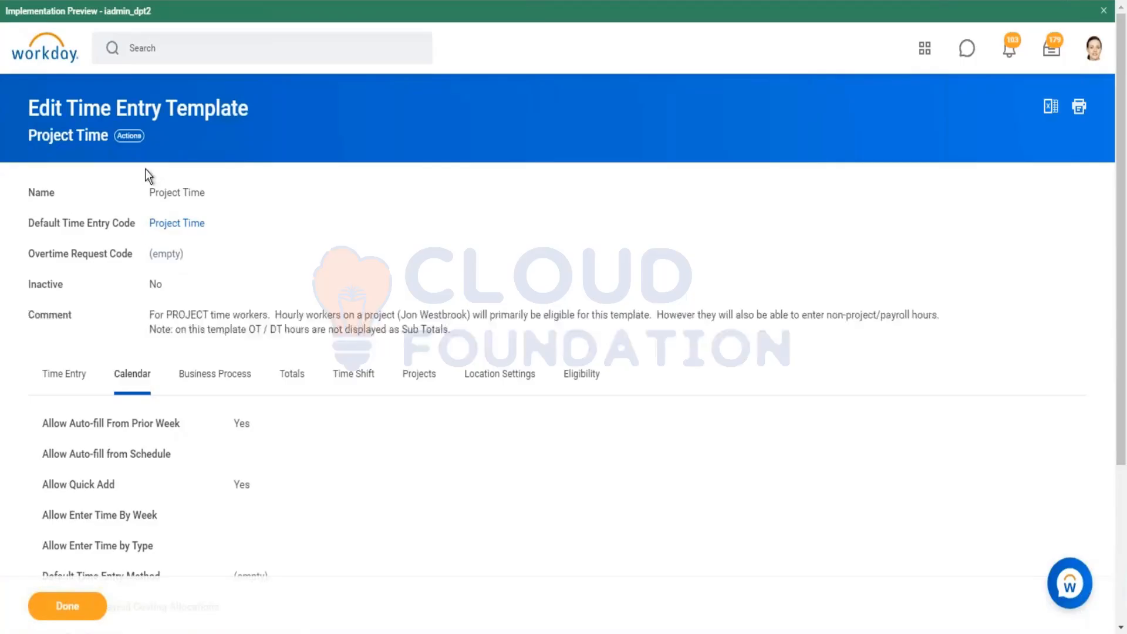
pyautogui.click(129, 135)
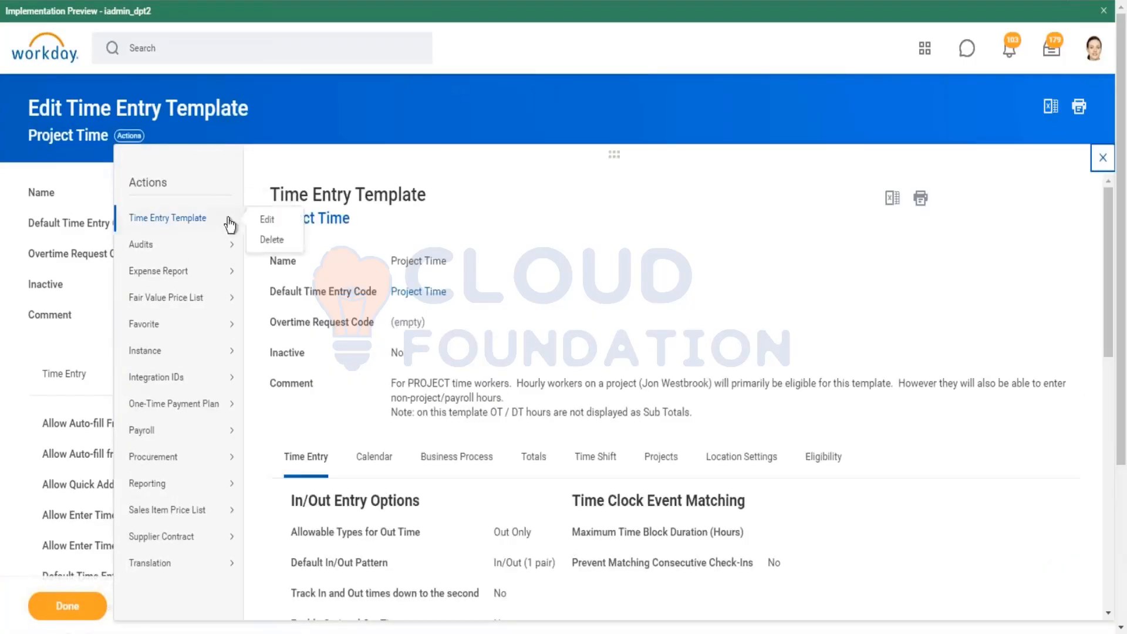
pyautogui.click(264, 219)
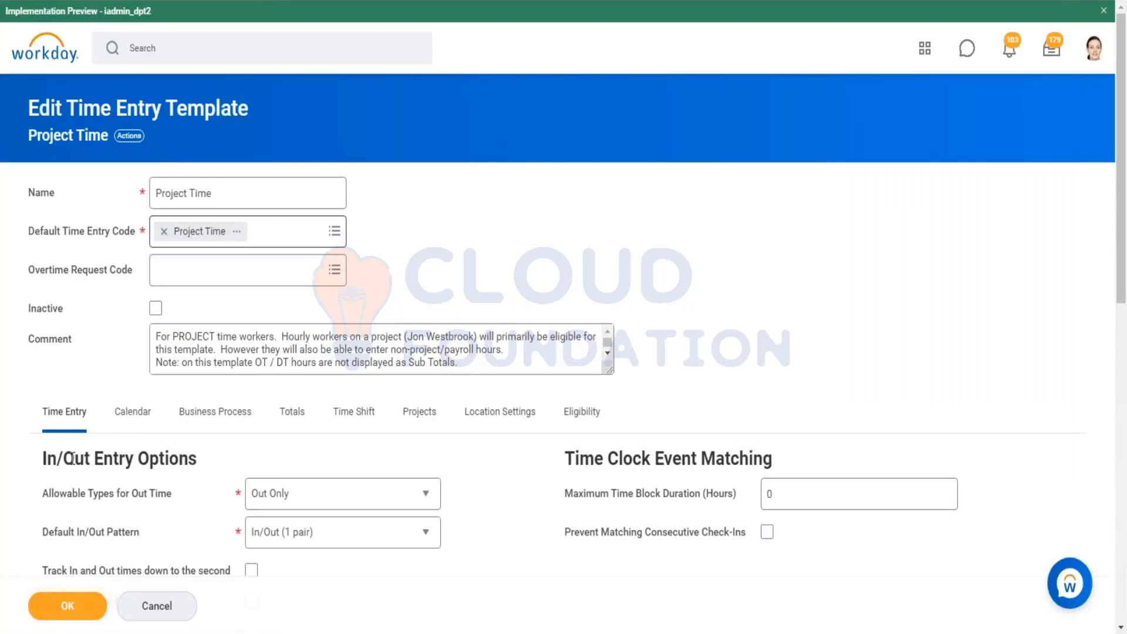
pyautogui.click(130, 414)
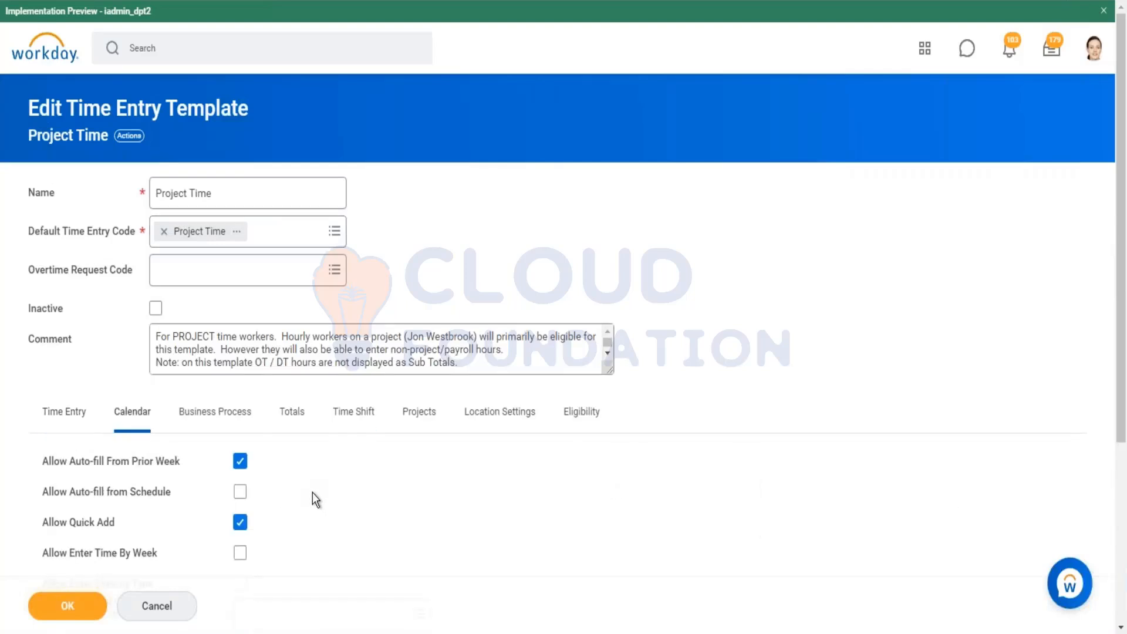
pyautogui.scroll(-3, 312, 492)
pyautogui.click(240, 392)
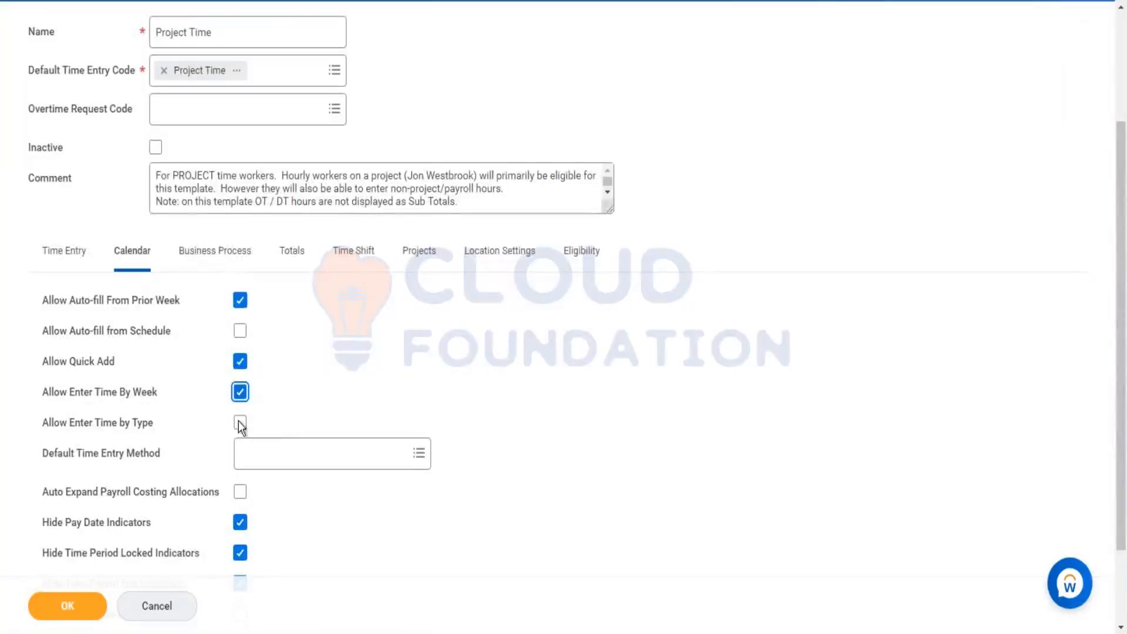
pyautogui.click(240, 422)
pyautogui.click(91, 609)
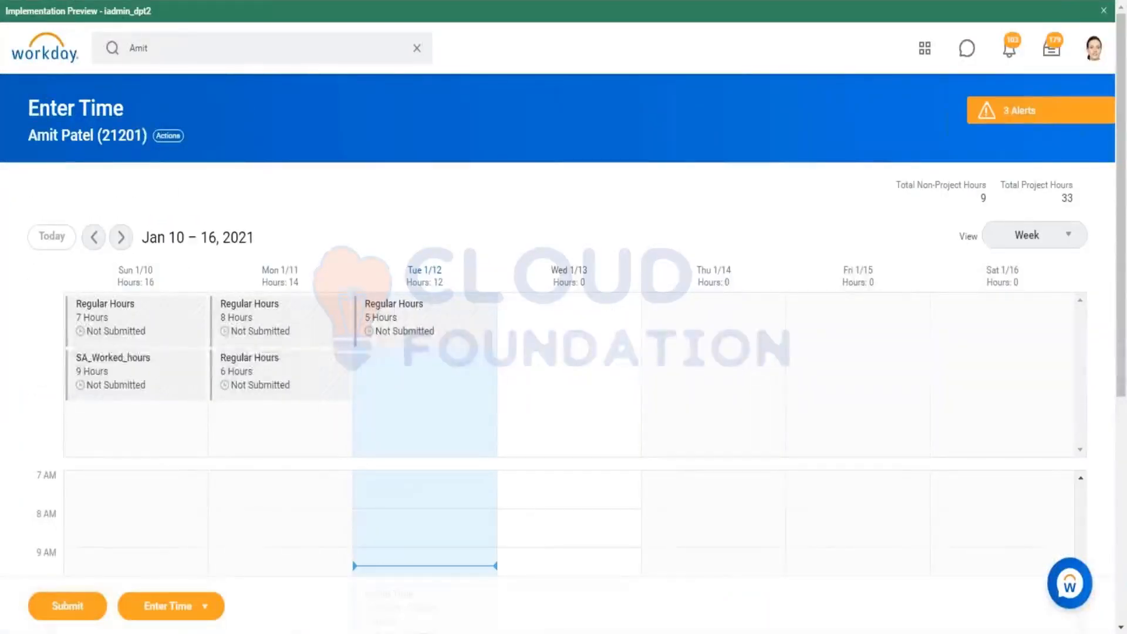
# Step: Refresh the worker's Enter Time page and review the calendar settings and available Enter Time actions
pyautogui.press('F5')
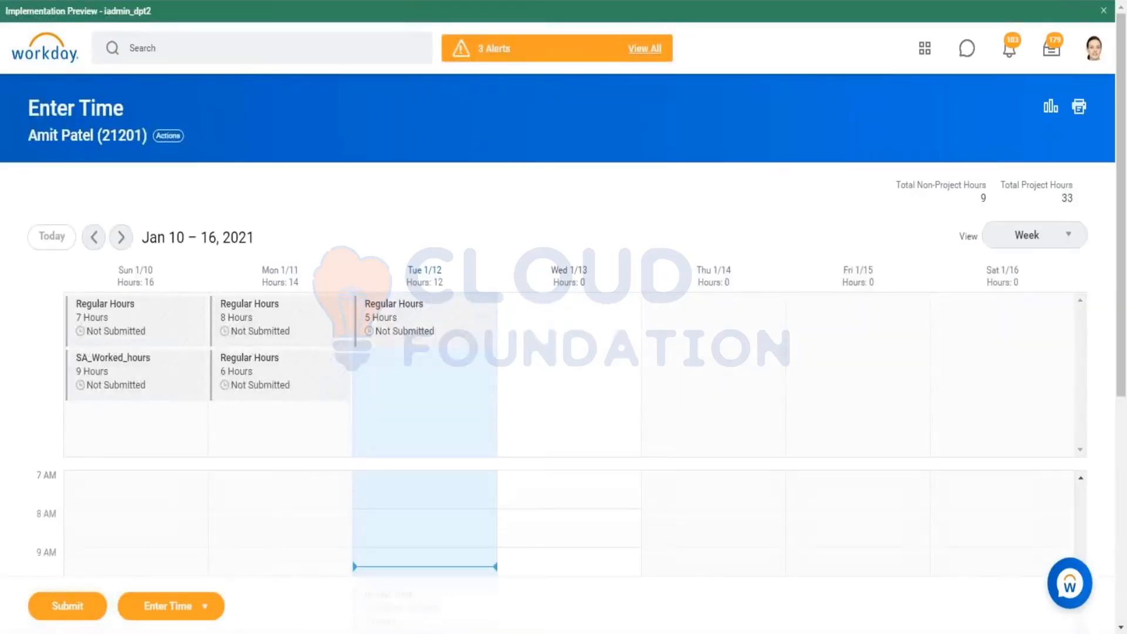
pyautogui.click(205, 610)
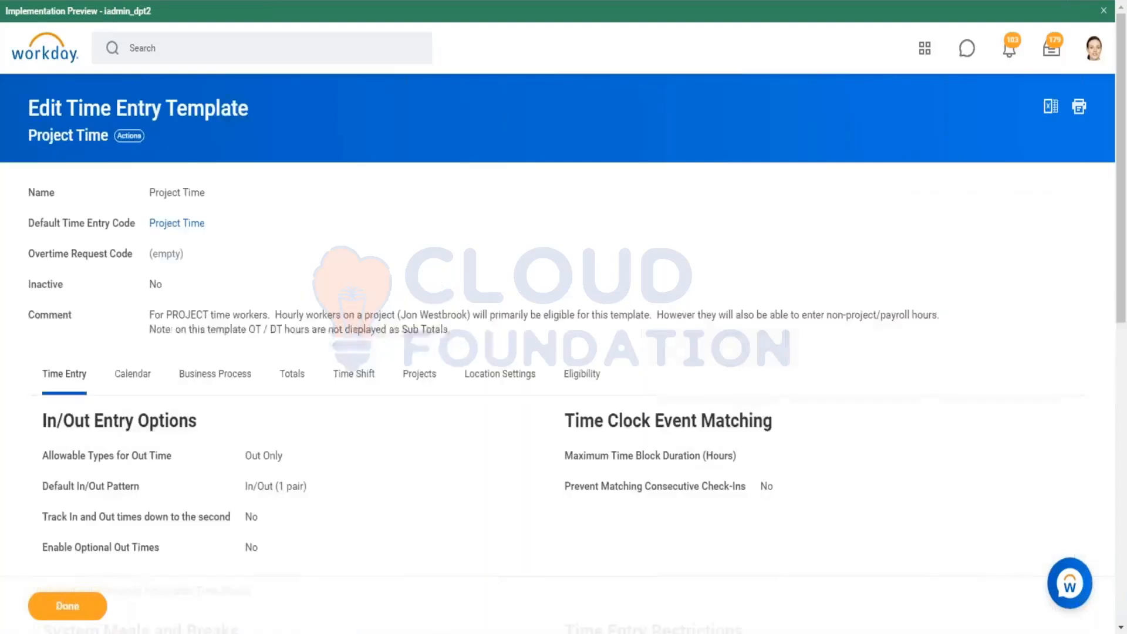
pyautogui.click(141, 378)
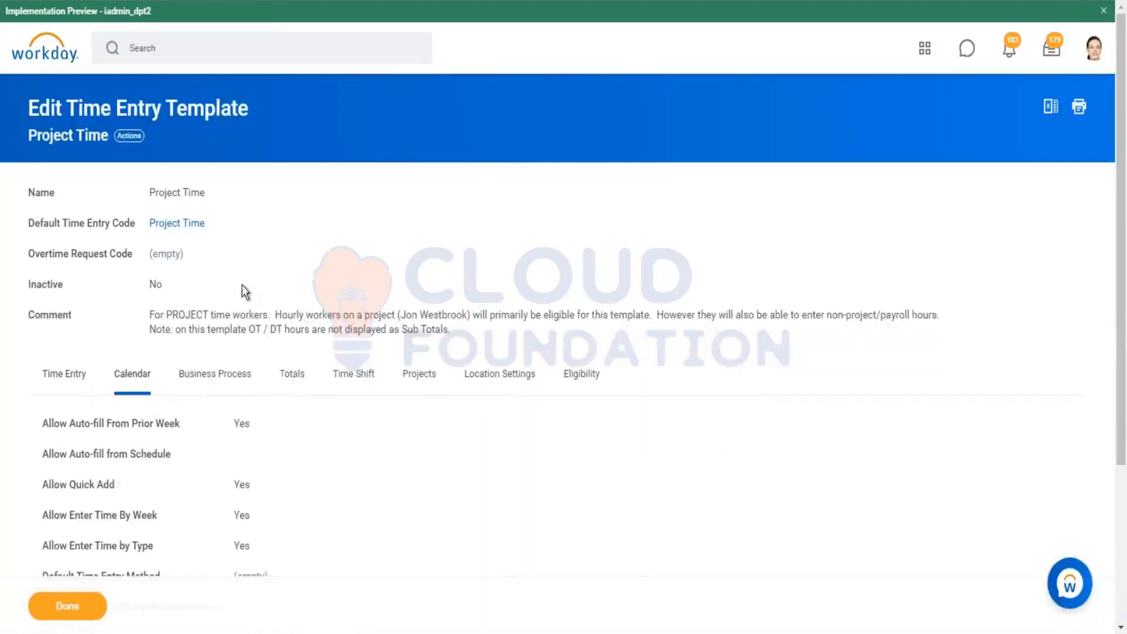
pyautogui.scroll(-3, 242, 284)
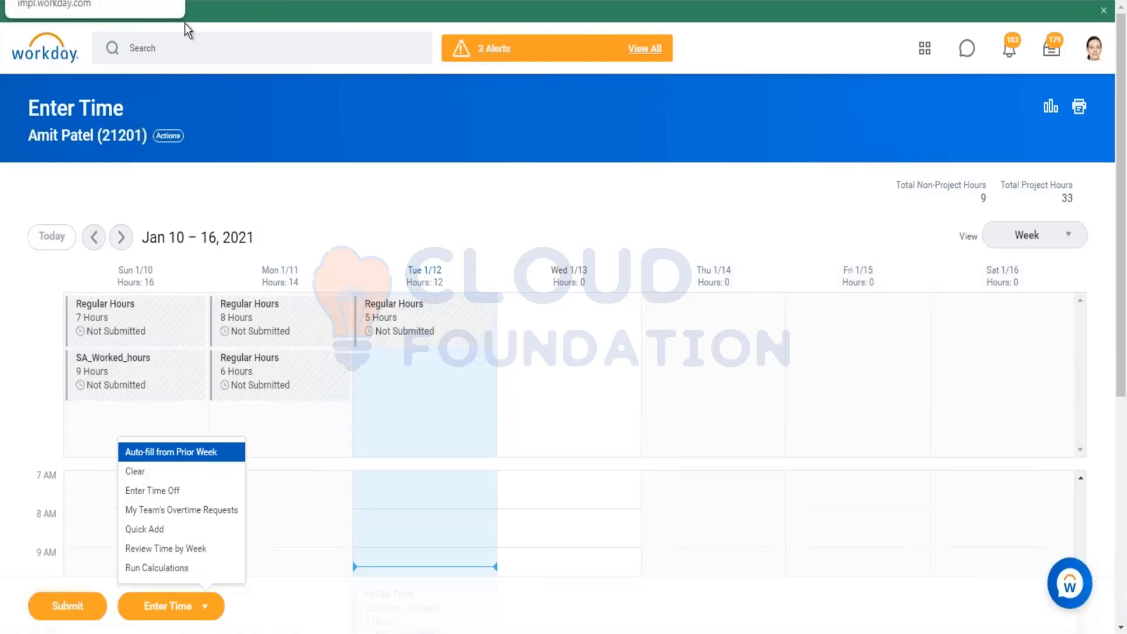
pyautogui.click(206, 606)
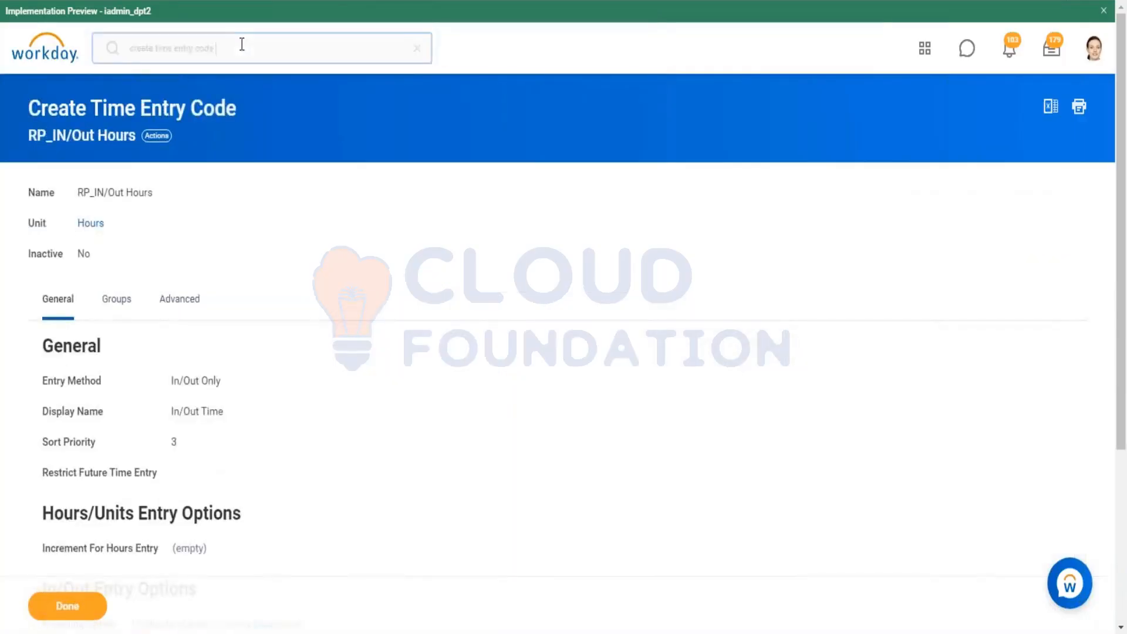
# Step: Search for the Enter Time business process definition using bp:enter time
pyautogui.click(233, 55)
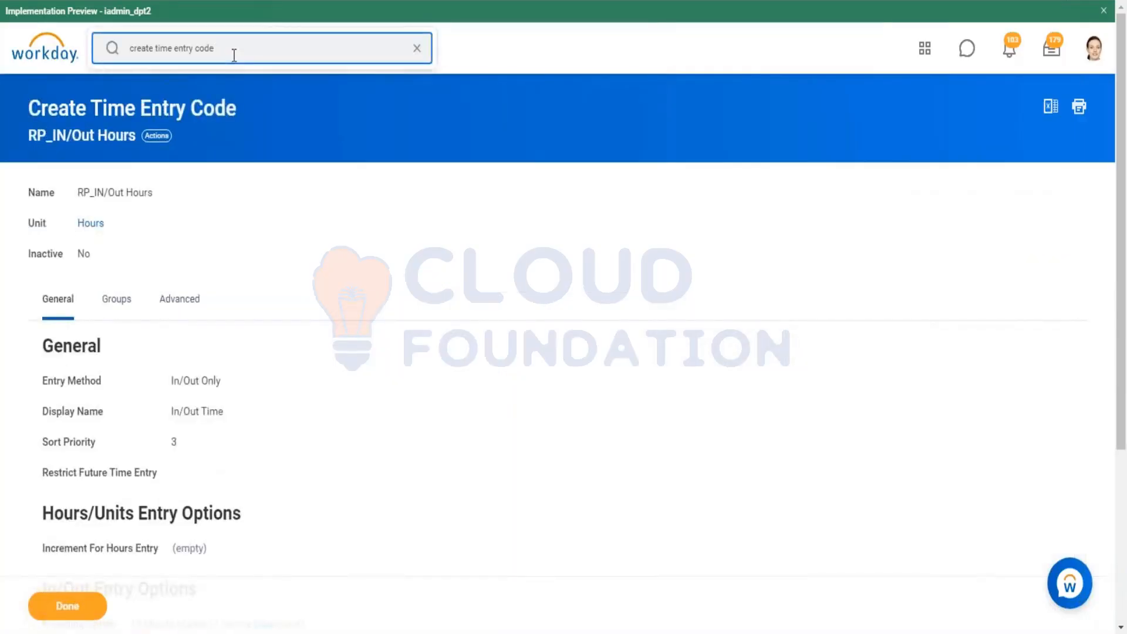
pyautogui.hotkey('ctrl', 'a')
pyautogui.write('bp')
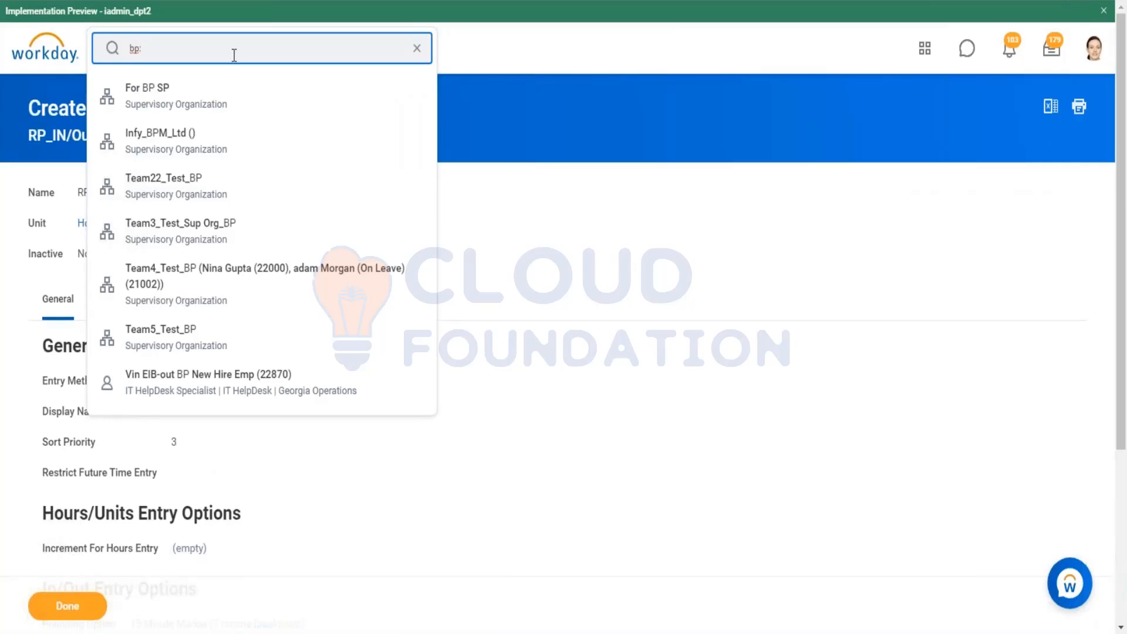
pyautogui.write(':entr')
pyautogui.write('er')
pyautogui.write(' time')
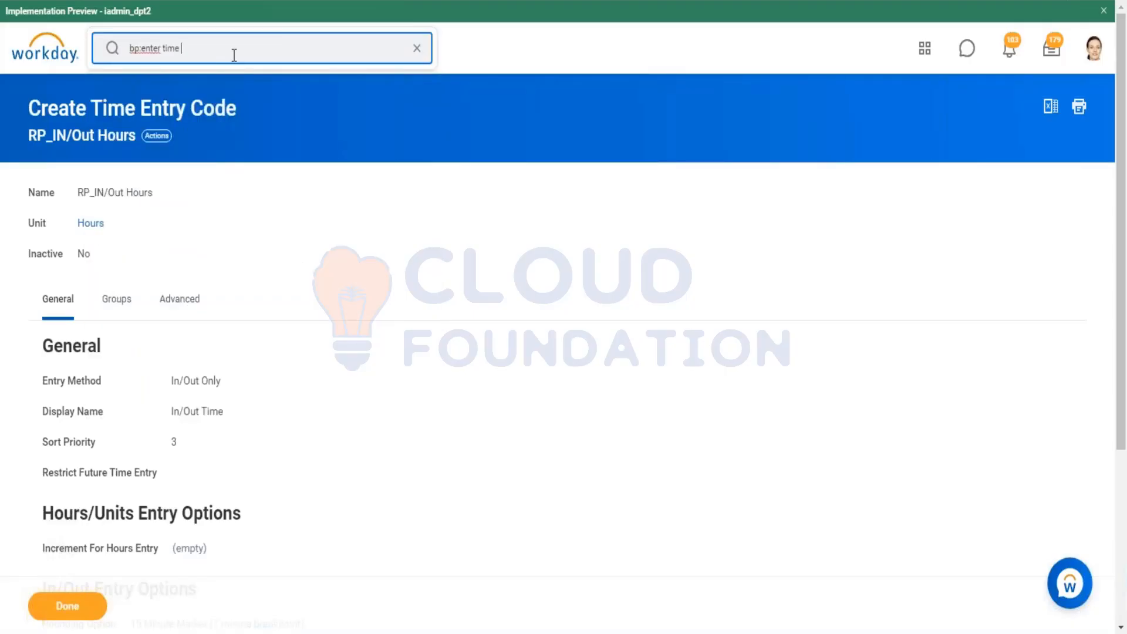
pyautogui.press('Return')
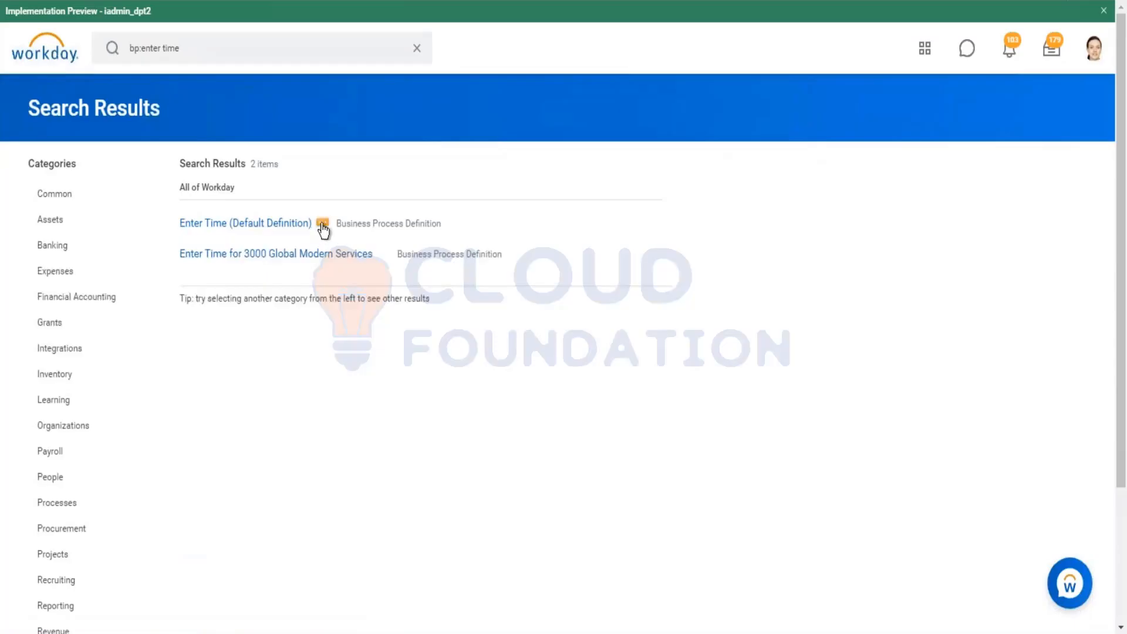
# Step: Open the business process policy of Enter Time (Default Definition) and expand the security groups of an initiating action
pyautogui.click(322, 225)
pyautogui.moveTo(421, 311)
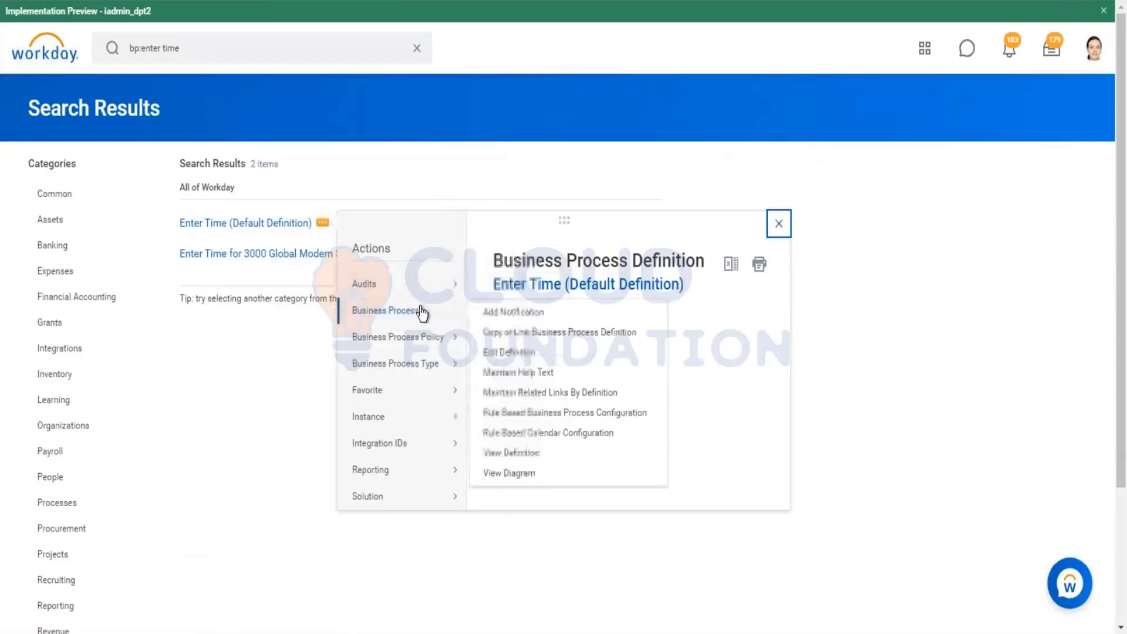
pyautogui.moveTo(431, 346)
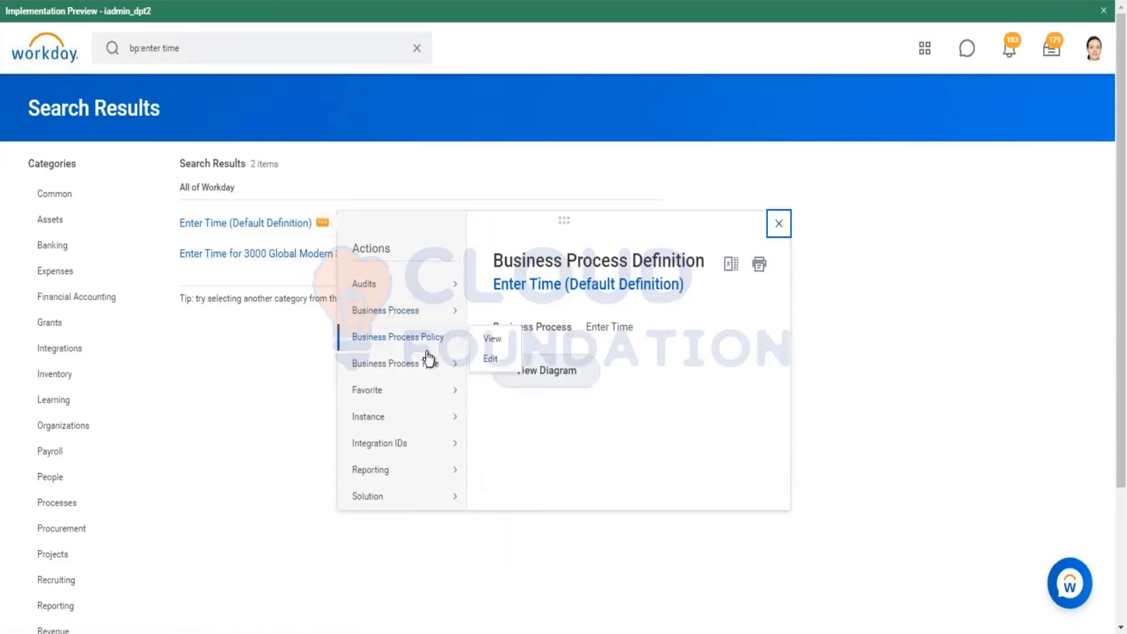
pyautogui.click(491, 342)
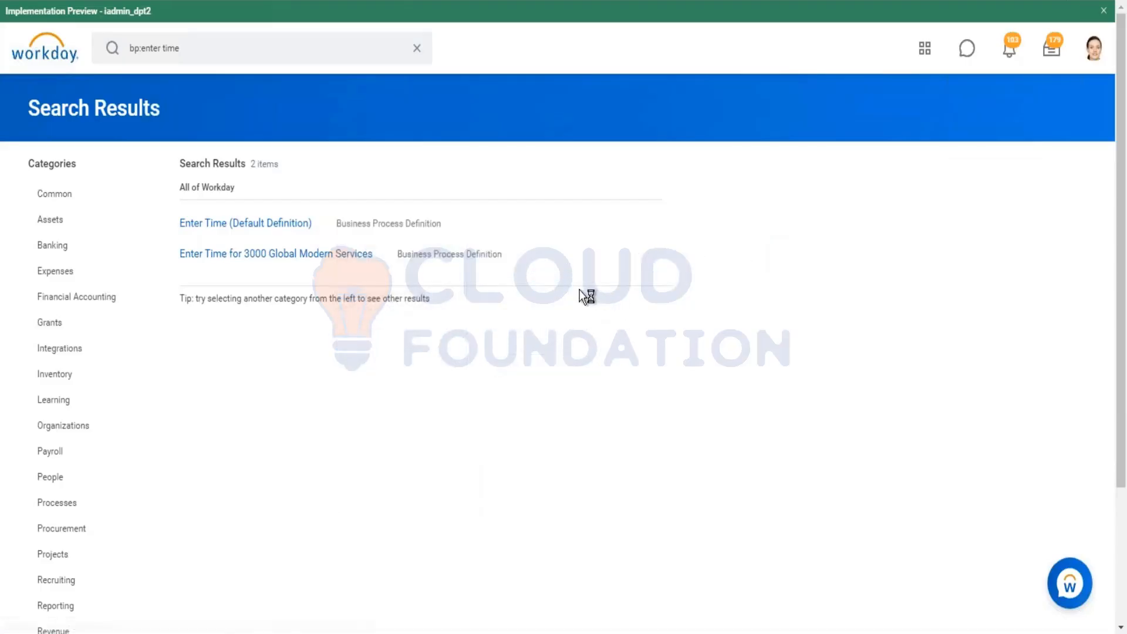
pyautogui.scroll(-5, 526, 277)
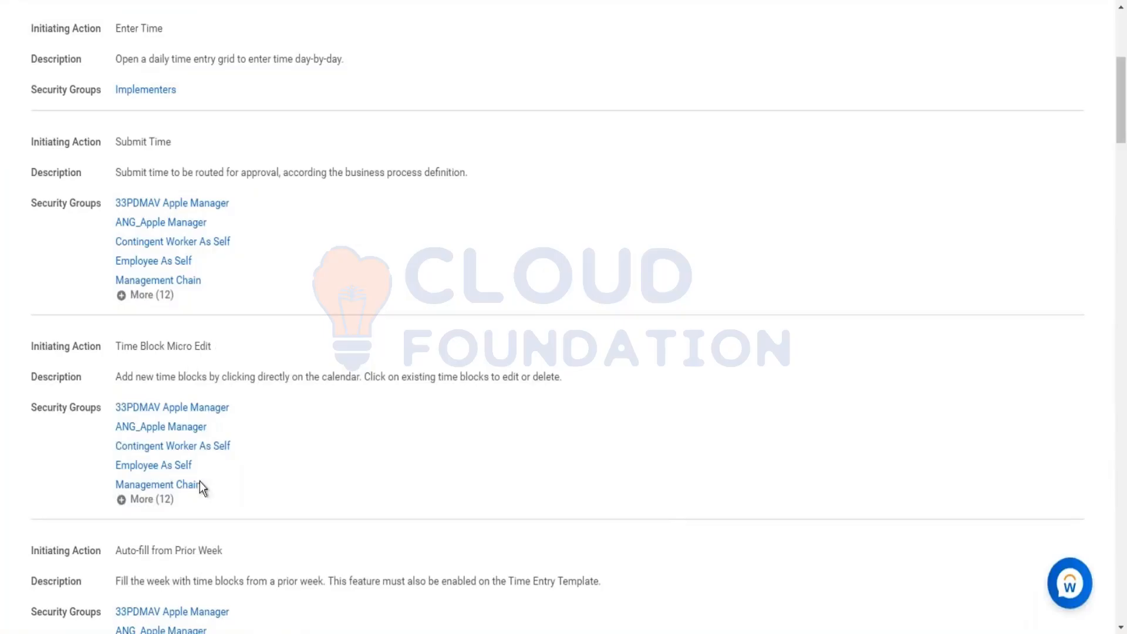
pyautogui.click(172, 506)
pyautogui.scroll(-1, 159, 469)
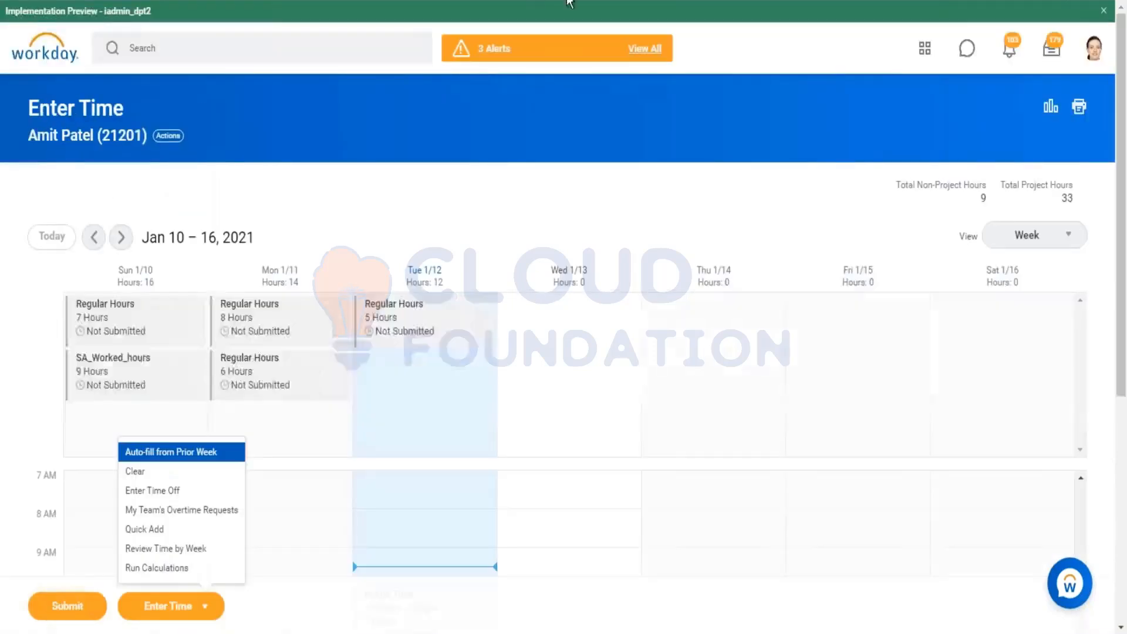
# Step: Try to add a time block on Wednesday 1/13 in the worker's calendar
pyautogui.click(551, 314)
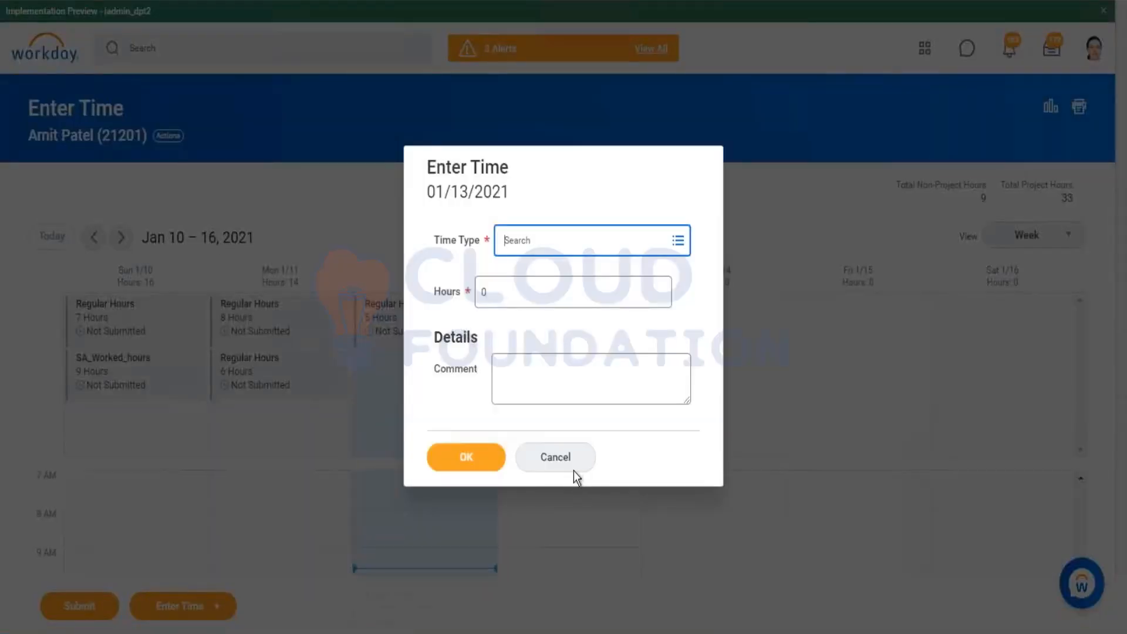
pyautogui.click(573, 473)
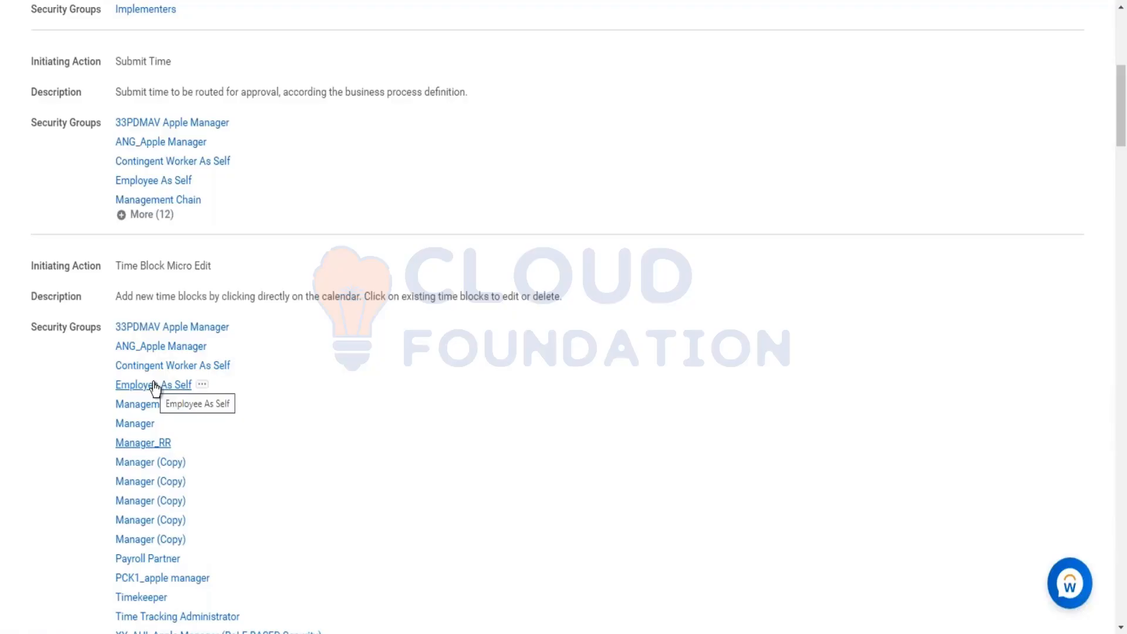
# Step: Review the security groups allowed for the auto-fill initiating actions in the business process policy
pyautogui.scroll(-1, 211, 378)
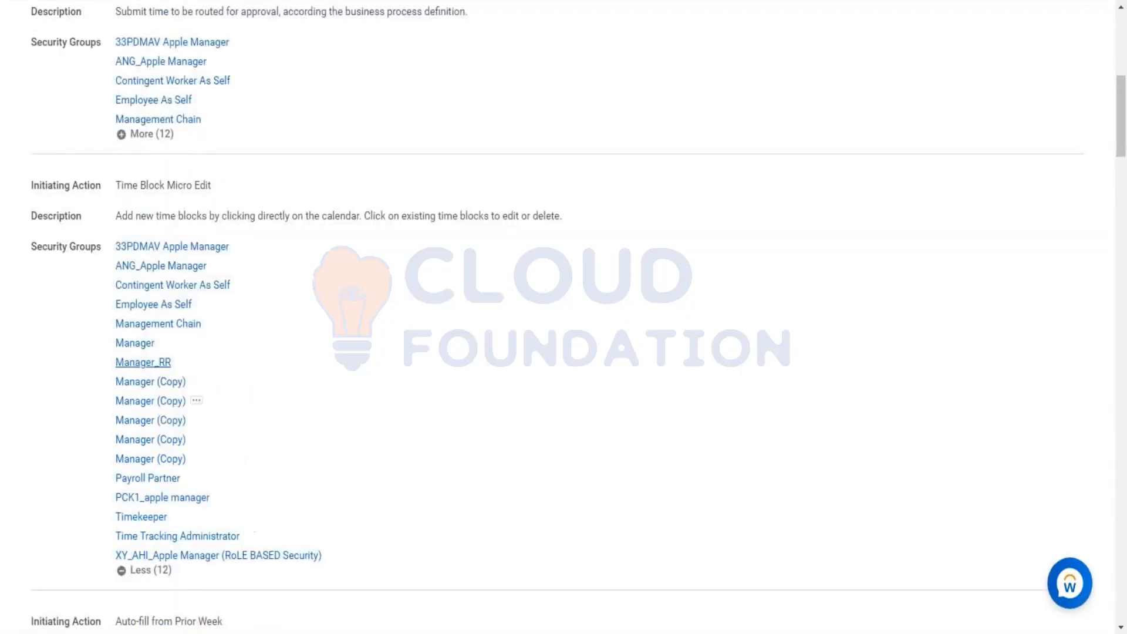
pyautogui.scroll(-2, 233, 460)
pyautogui.scroll(-2, 134, 461)
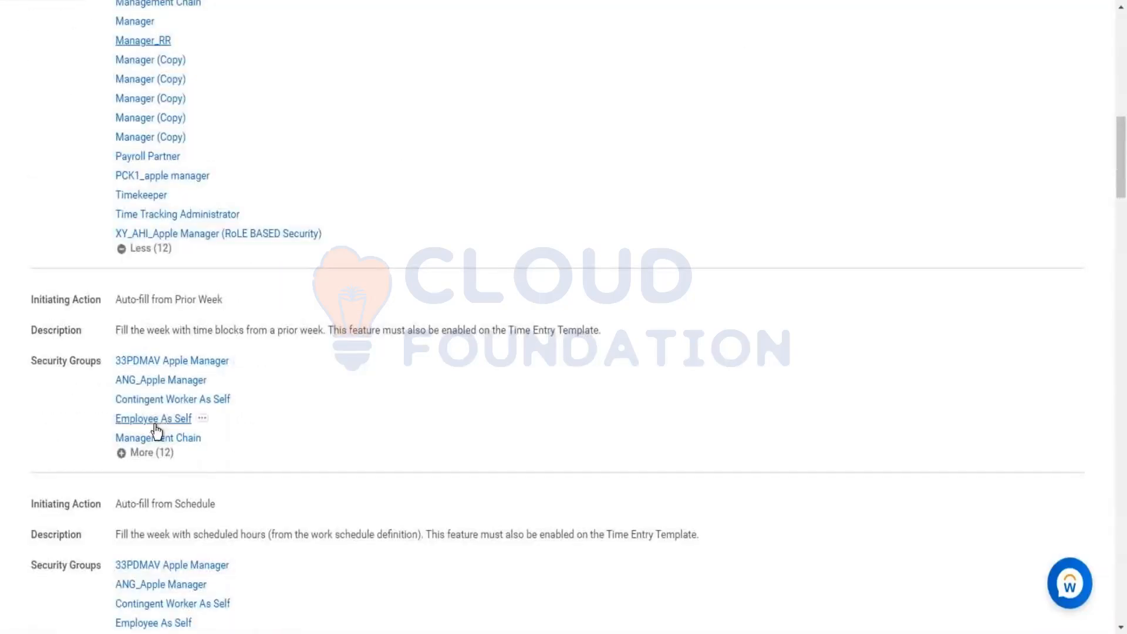
pyautogui.click(154, 455)
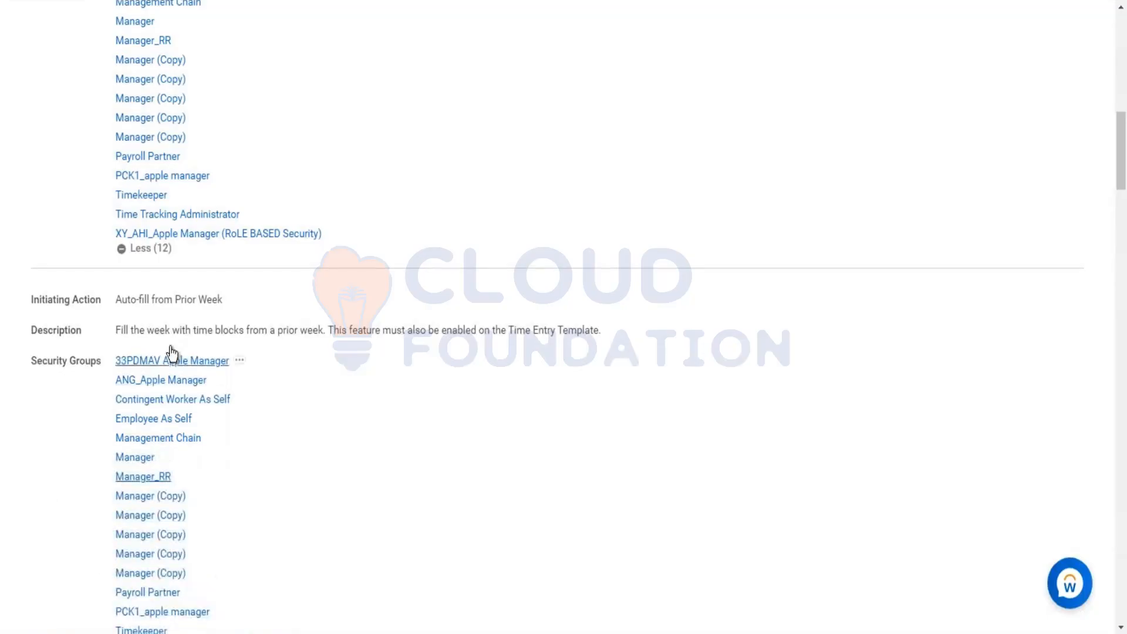
pyautogui.scroll(-1, 172, 344)
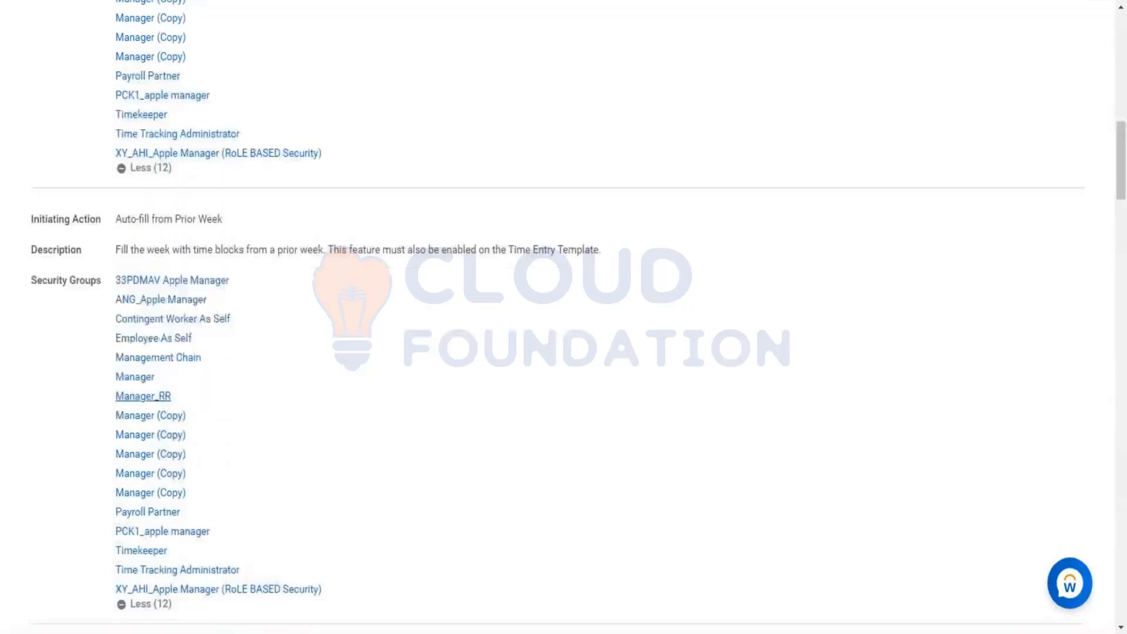
pyautogui.scroll(-3, 224, 342)
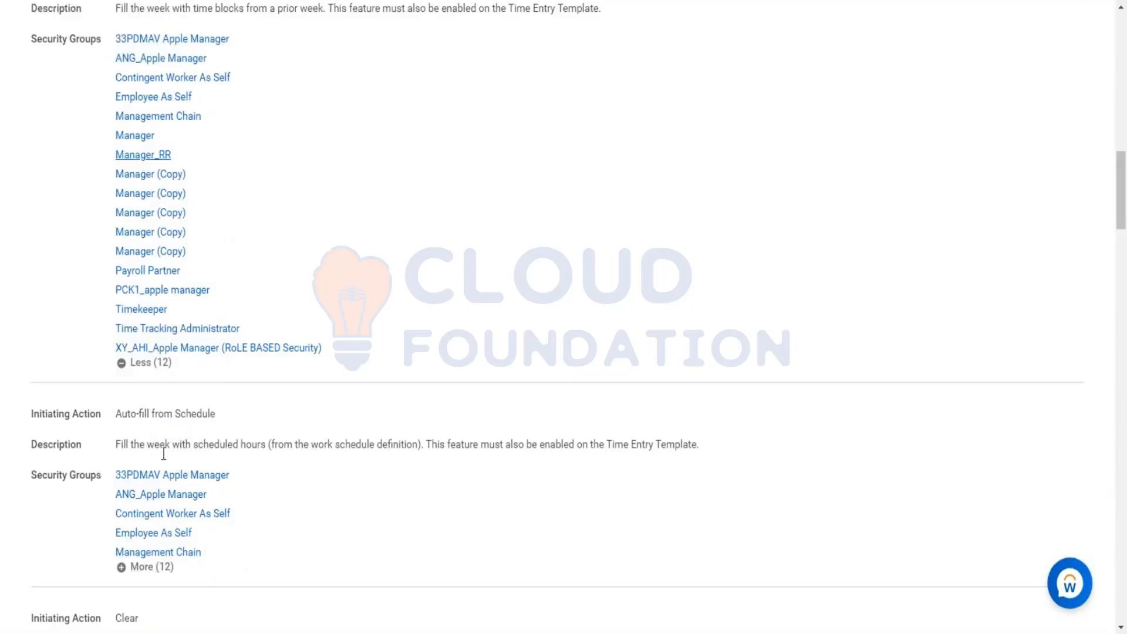
pyautogui.scroll(-3, 168, 463)
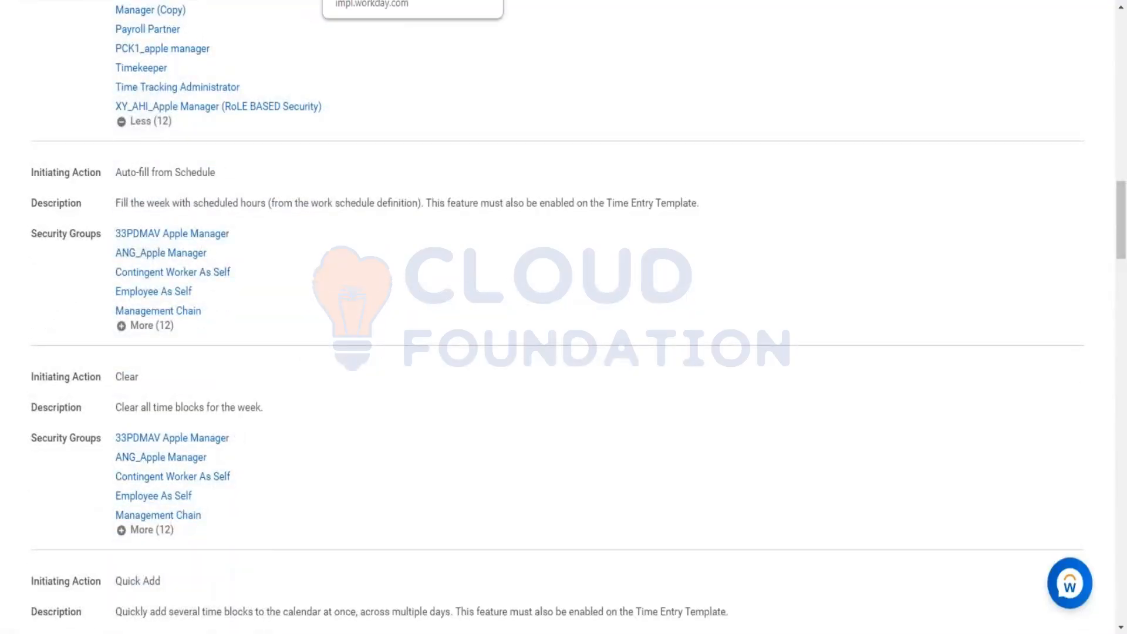
# Step: Clear all time blocks from the worker's week of Jan 10 – 16, 2021
pyautogui.click(387, 0)
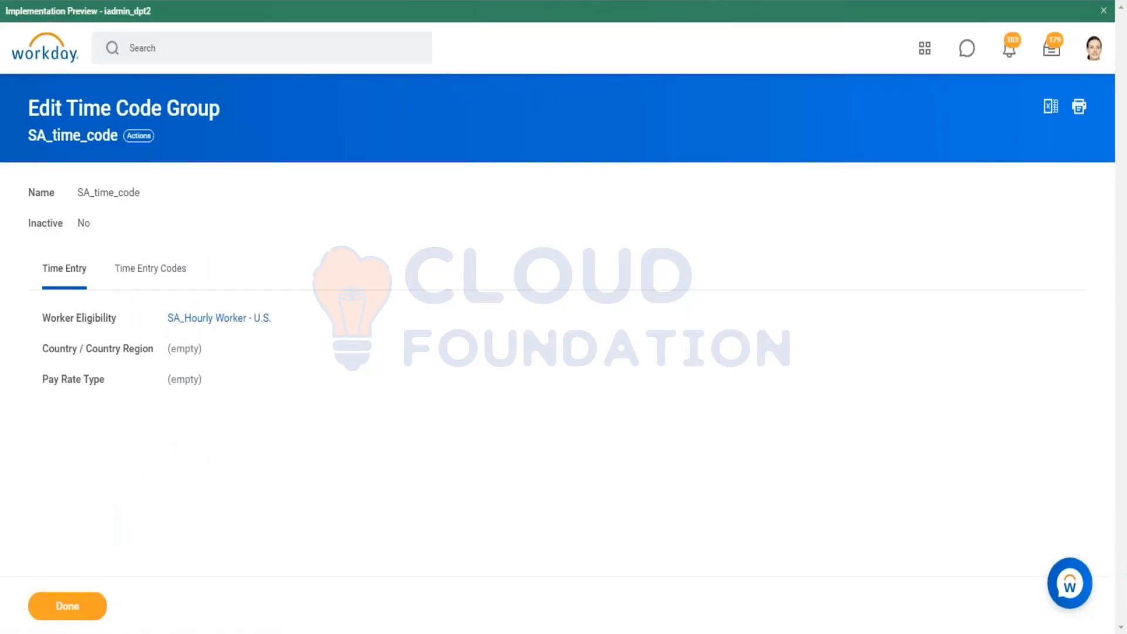
pyautogui.click(587, 0)
pyautogui.click(207, 608)
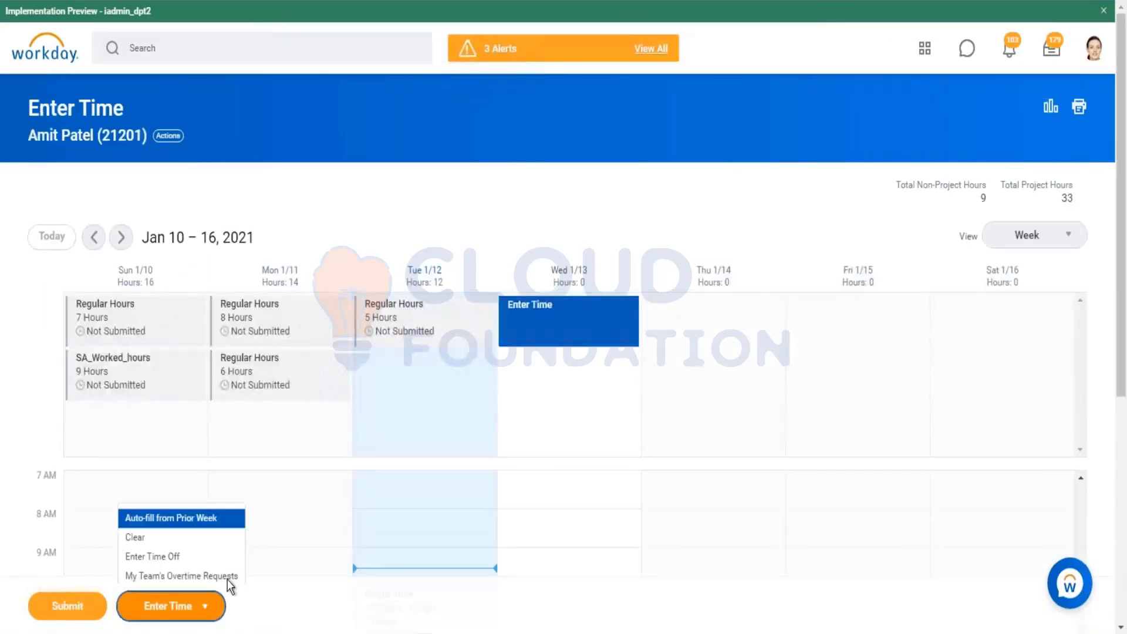
pyautogui.click(170, 472)
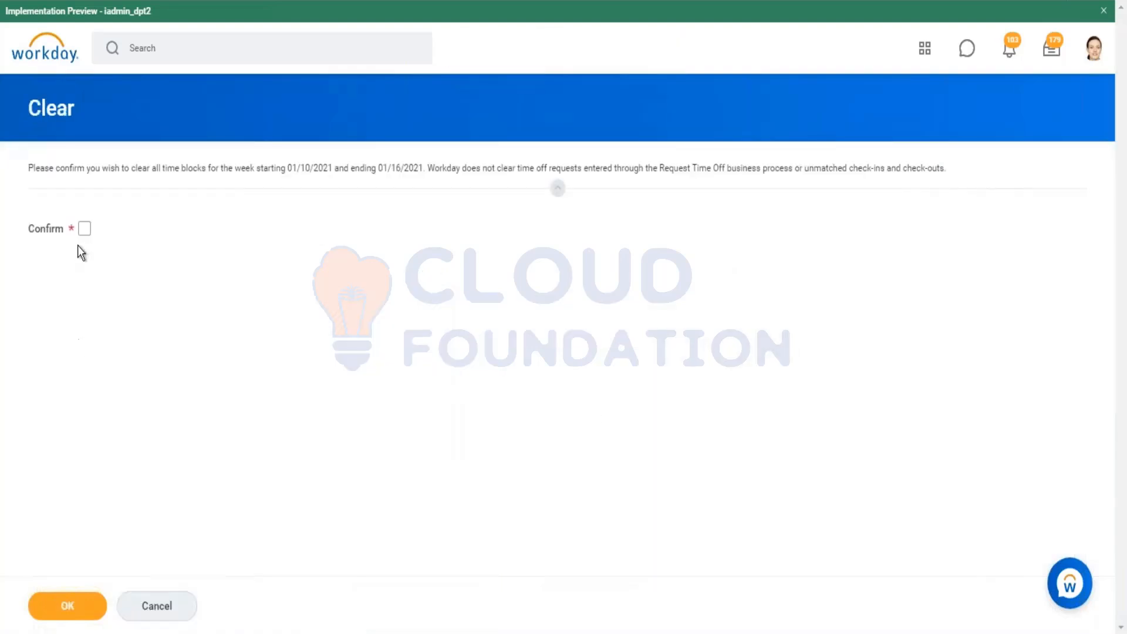
pyautogui.click(84, 232)
pyautogui.click(68, 606)
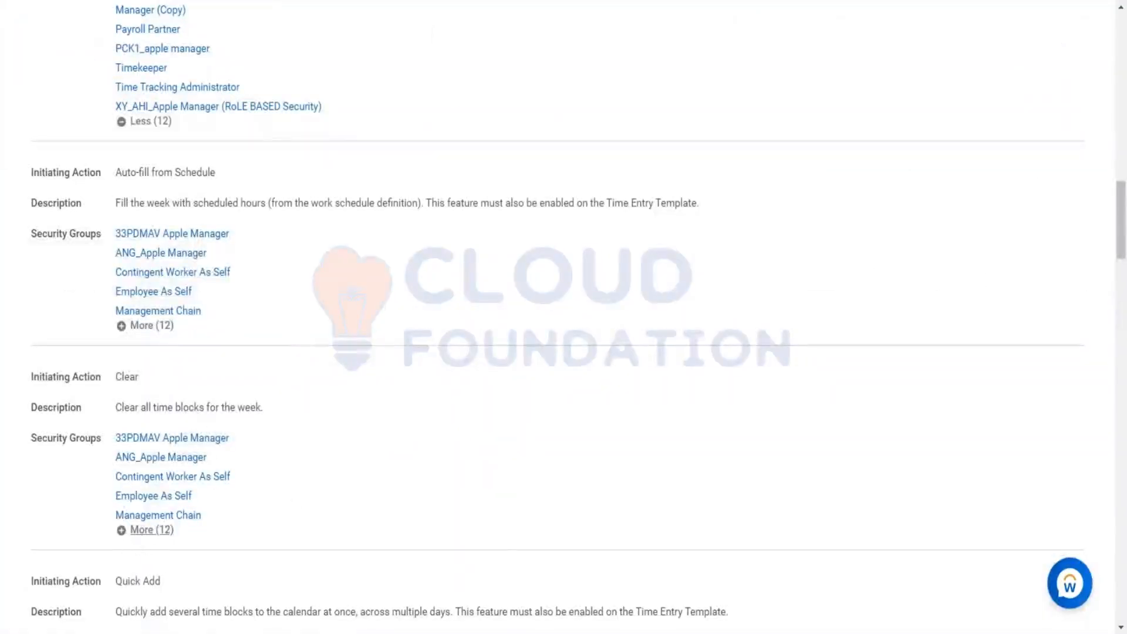
# Step: Review the security groups for the Quick Add initiating action in the business process policy
pyautogui.scroll(-3, 157, 498)
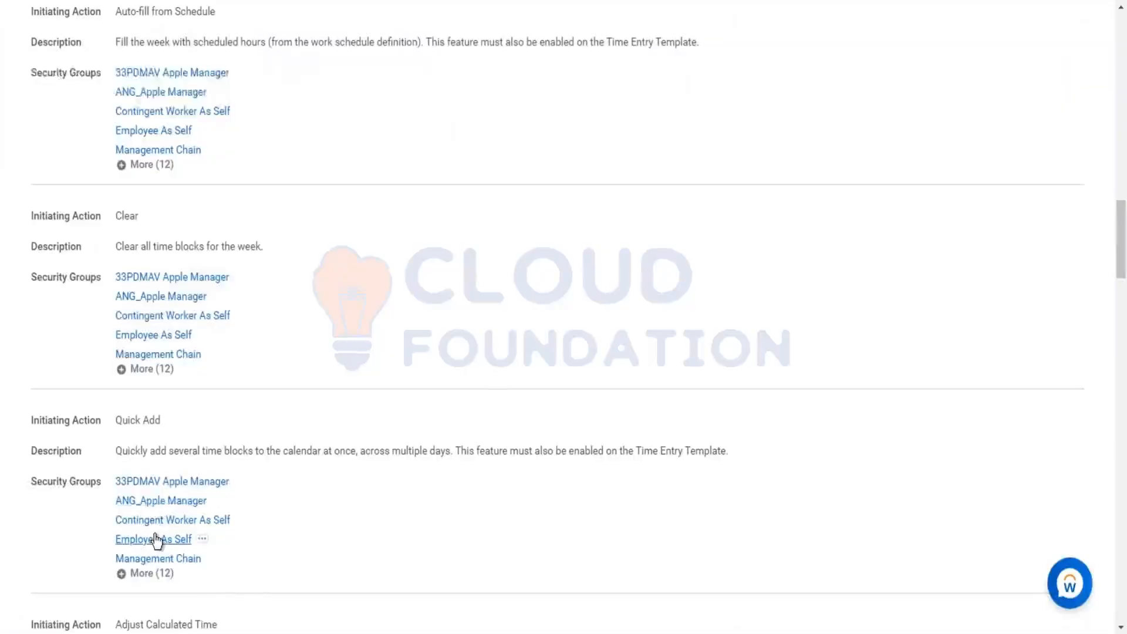
pyautogui.scroll(-2, 156, 539)
pyautogui.scroll(-2, 156, 526)
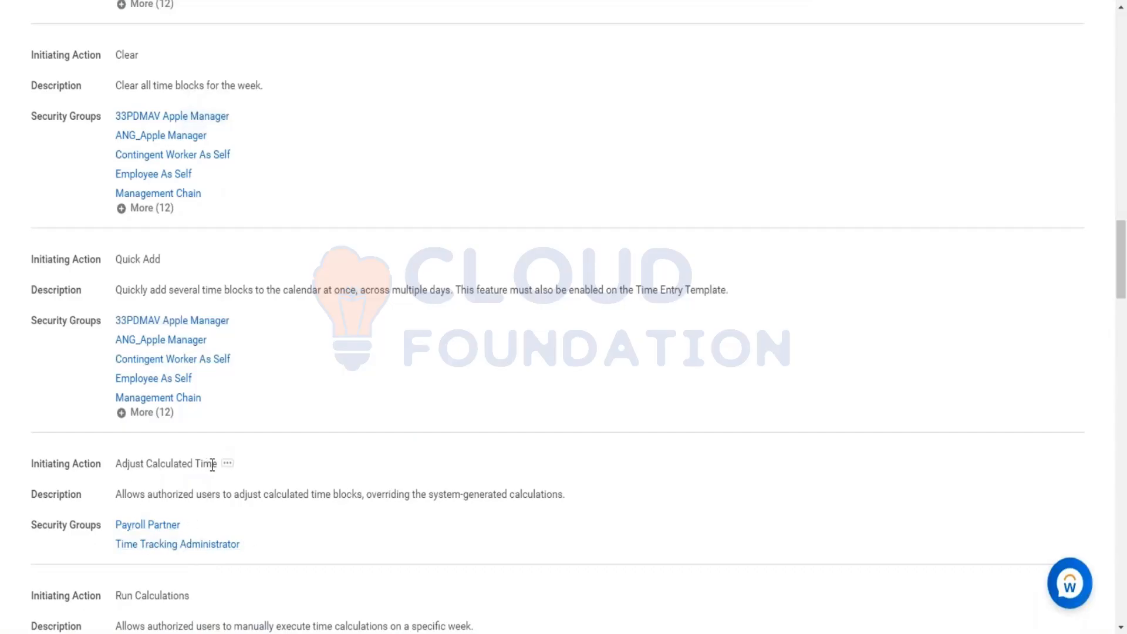
# Step: Review the security groups for the Adjust Calculated Time initiating action in the business process policy
pyautogui.scroll(-1, 199, 449)
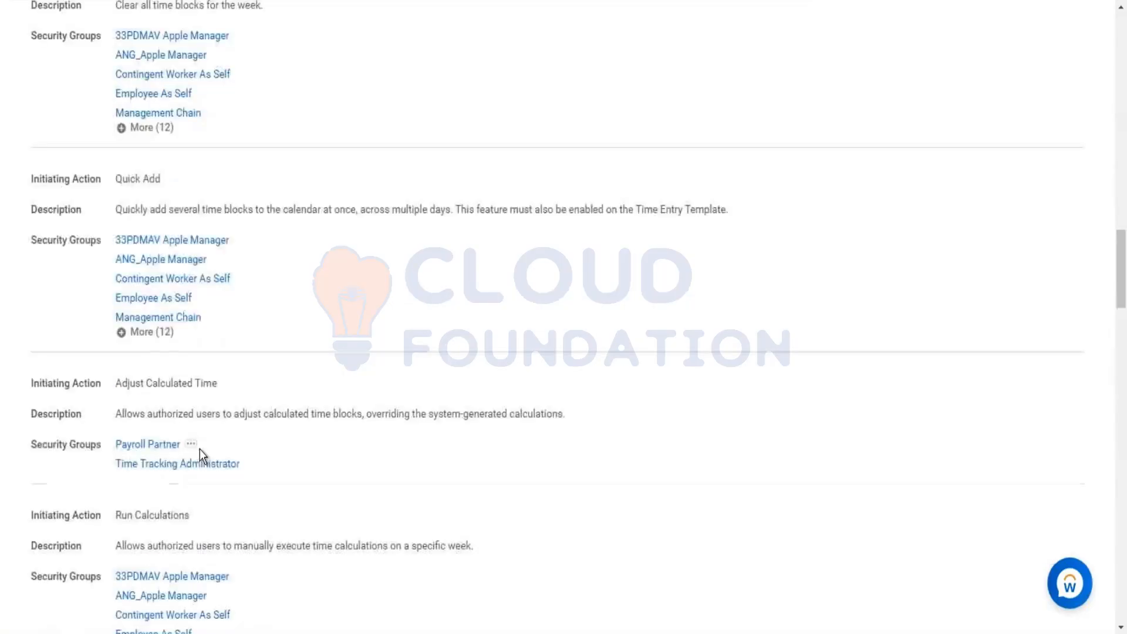
pyautogui.scroll(-2, 198, 448)
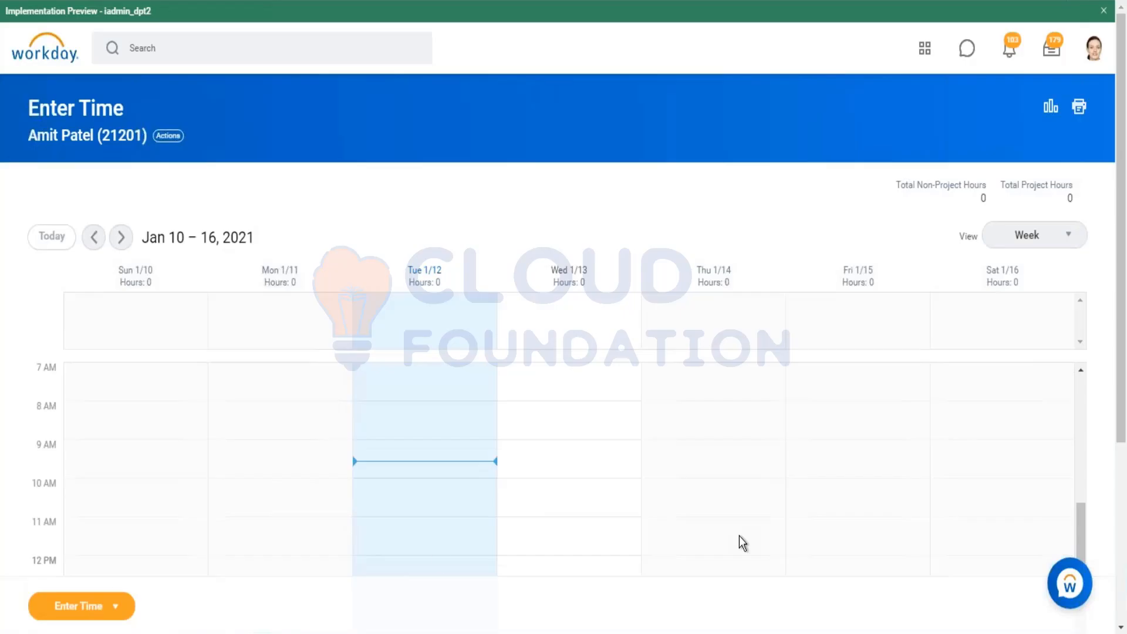
# Step: Open the Enter Time actions for the worker's calendar and choose Review Time by Week
pyautogui.click(118, 611)
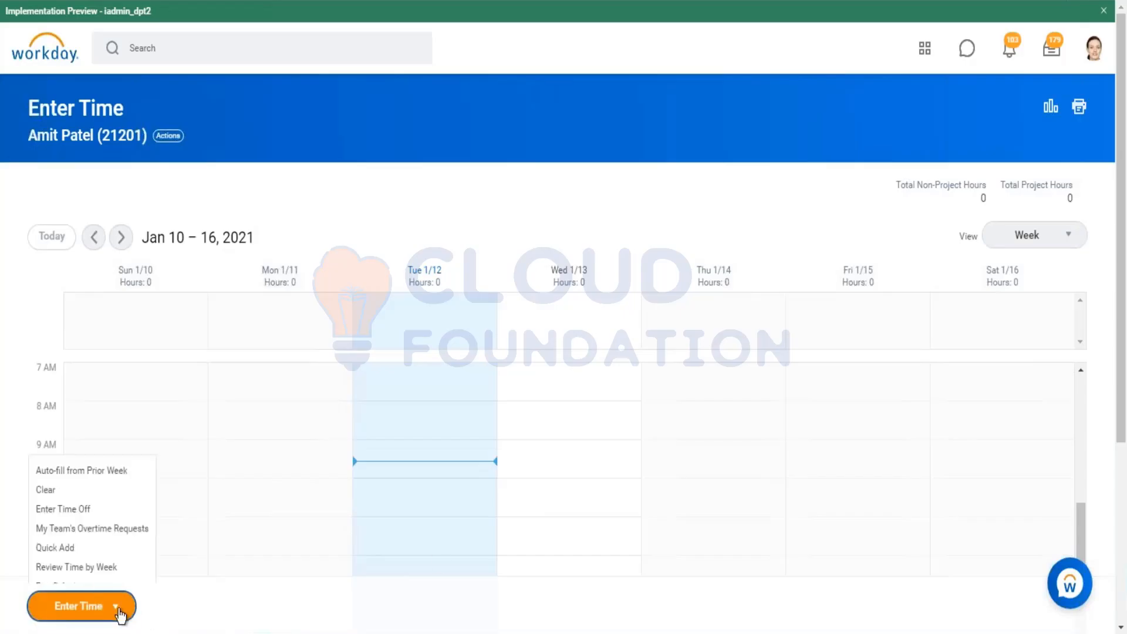
pyautogui.click(83, 569)
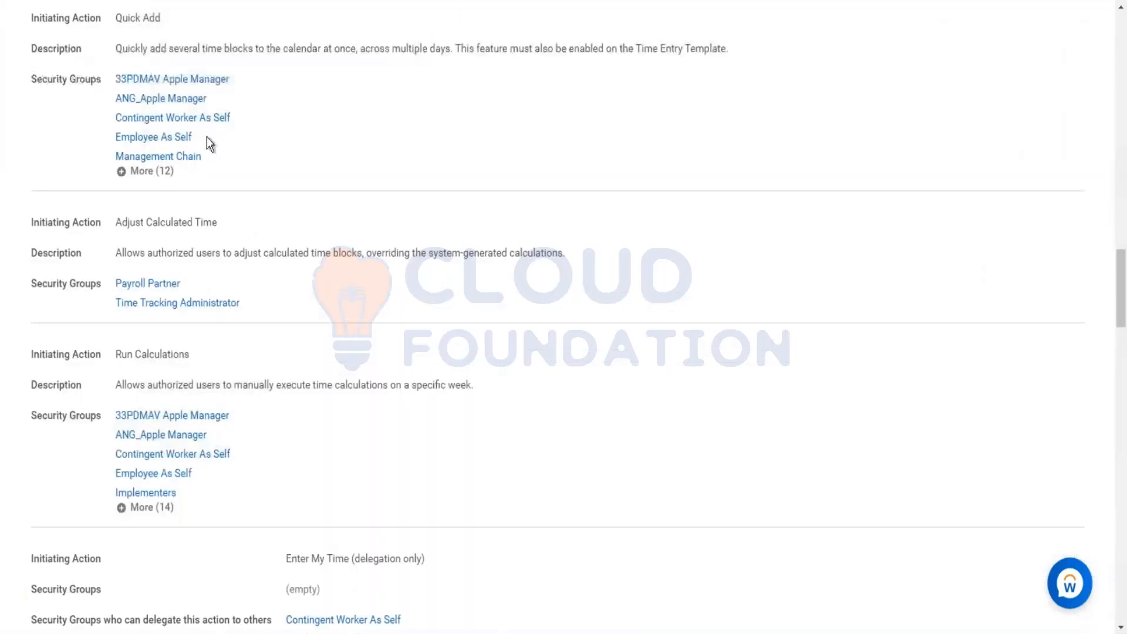
# Step: Review the delegation security groups and remaining initiating actions such as Enter Time for Worker in the policy
pyautogui.scroll(-3, 158, 372)
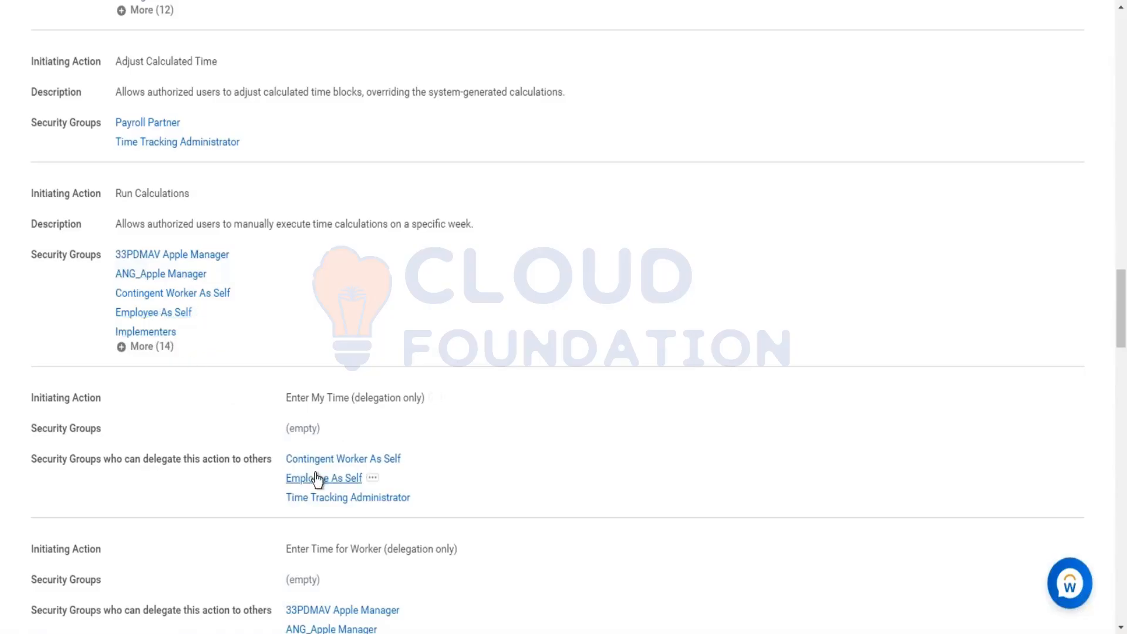
pyautogui.scroll(-3, 321, 519)
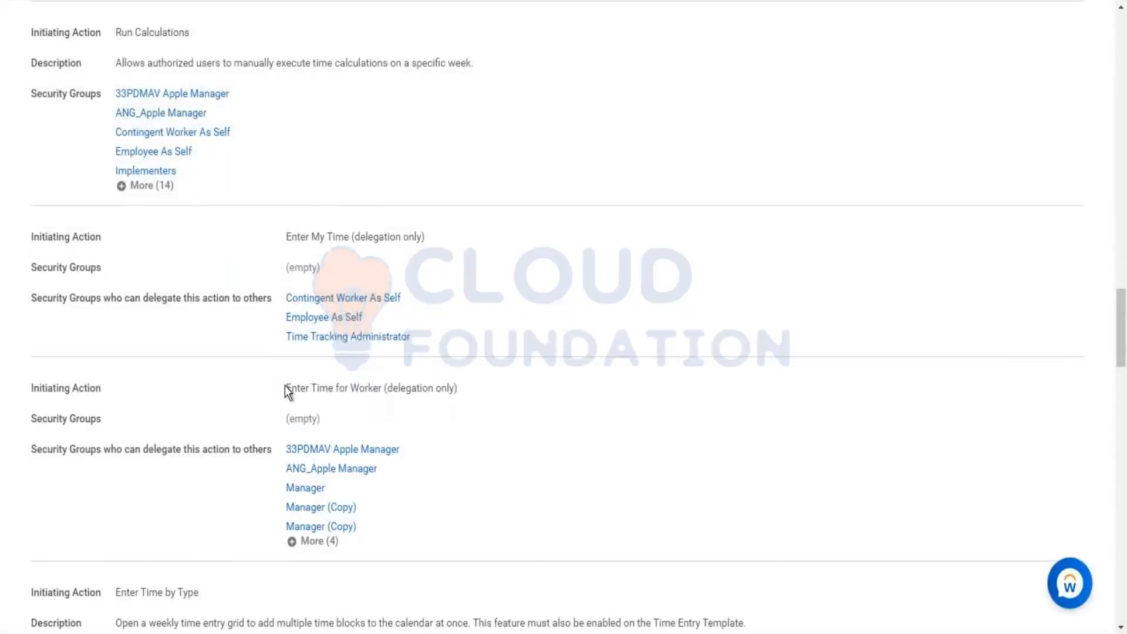
pyautogui.moveTo(285, 387); pyautogui.dragTo(378, 388)
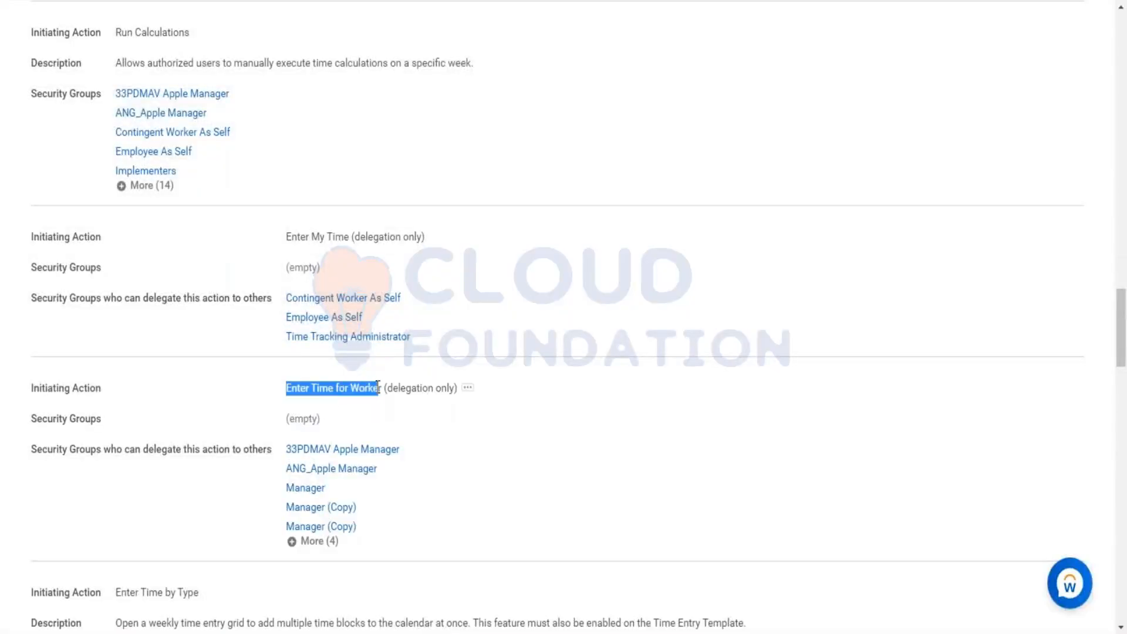
pyautogui.click(316, 541)
pyautogui.scroll(-5, 332, 468)
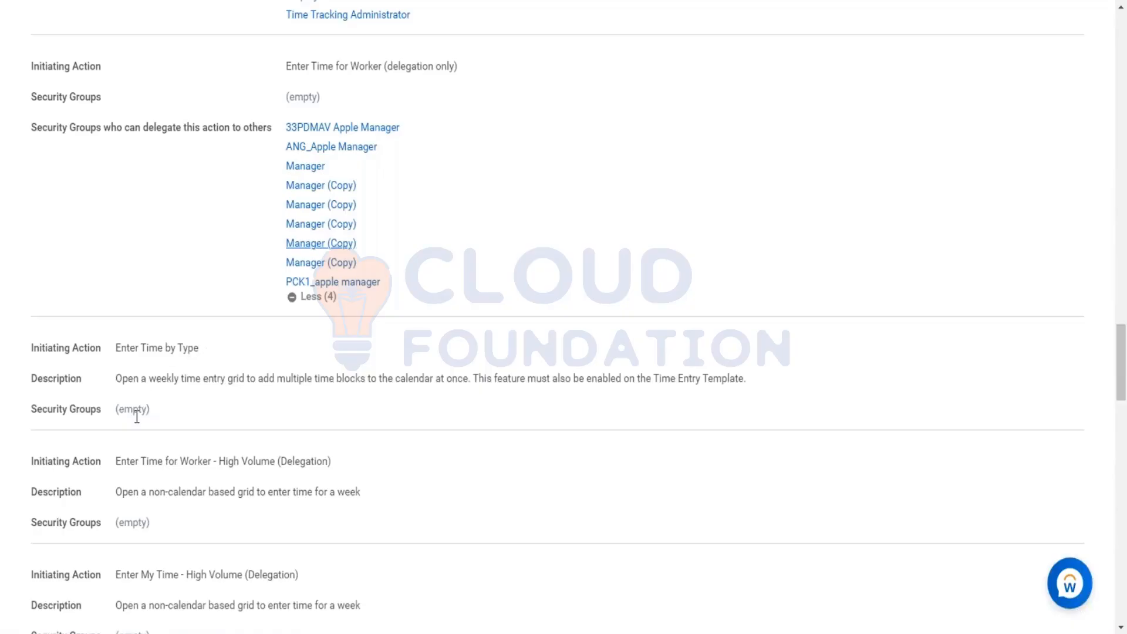
pyautogui.scroll(-3, 137, 417)
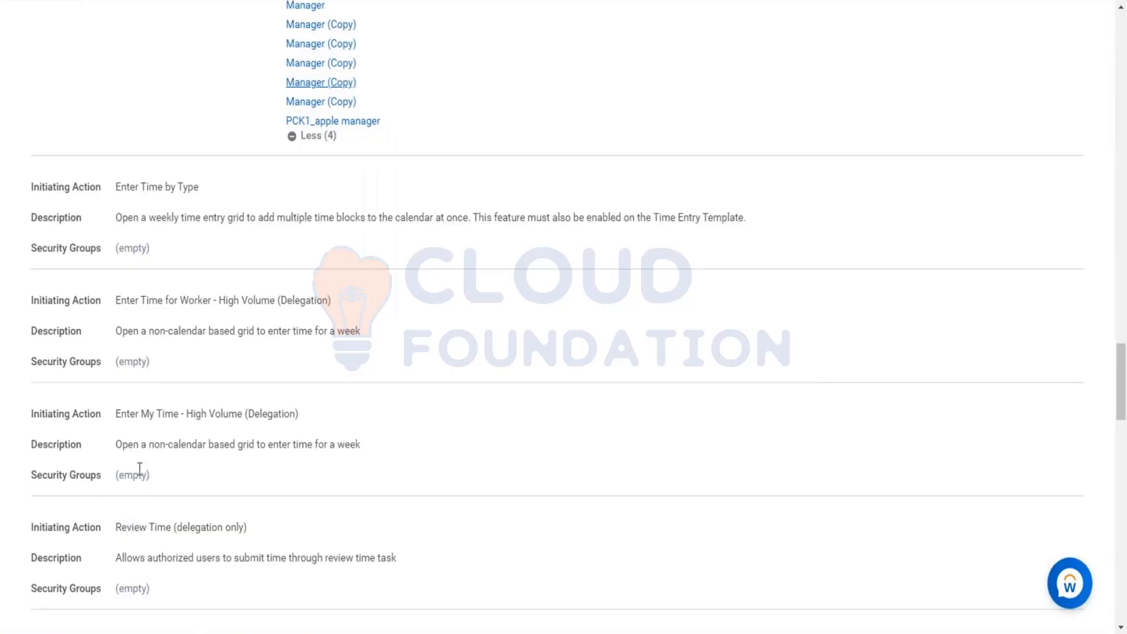
pyautogui.scroll(-1, 132, 467)
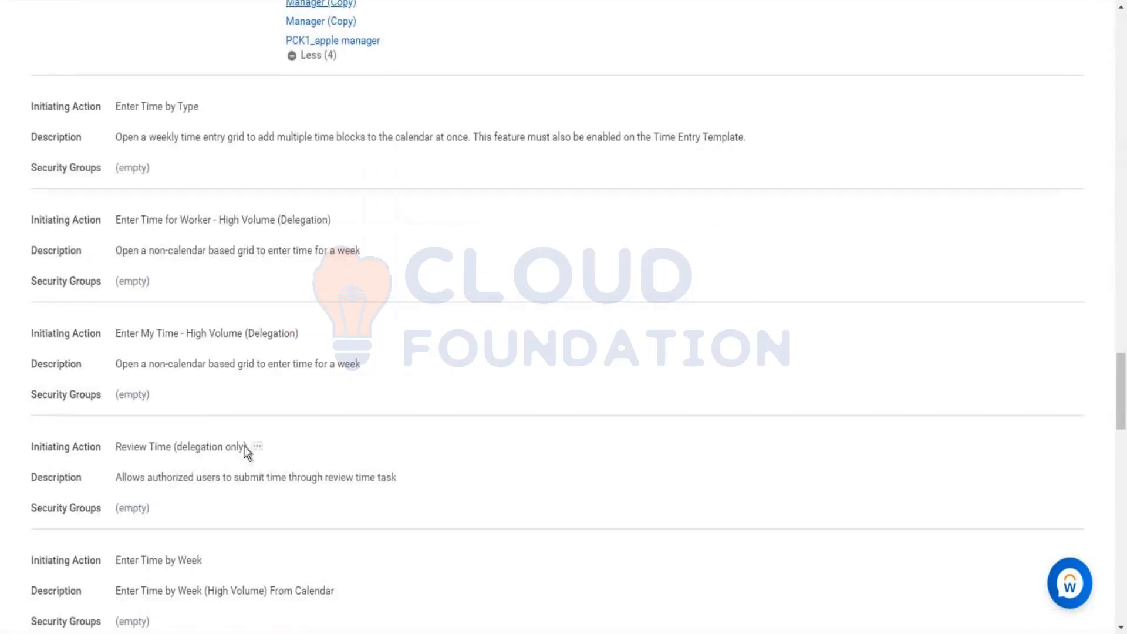
pyautogui.scroll(-2, 228, 477)
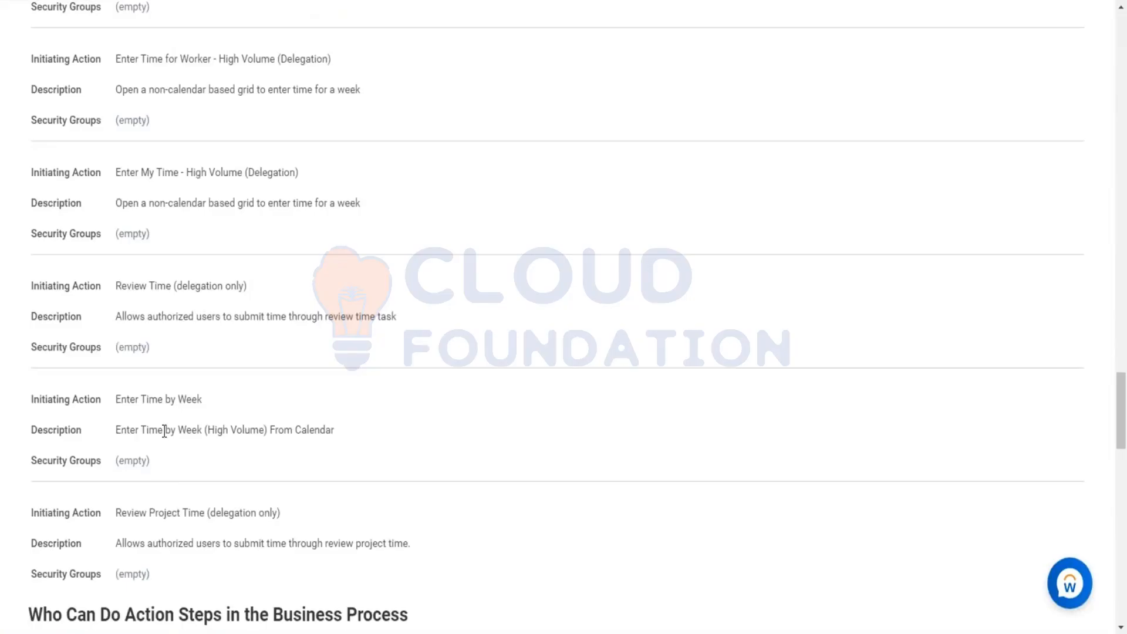
pyautogui.scroll(-2, 164, 431)
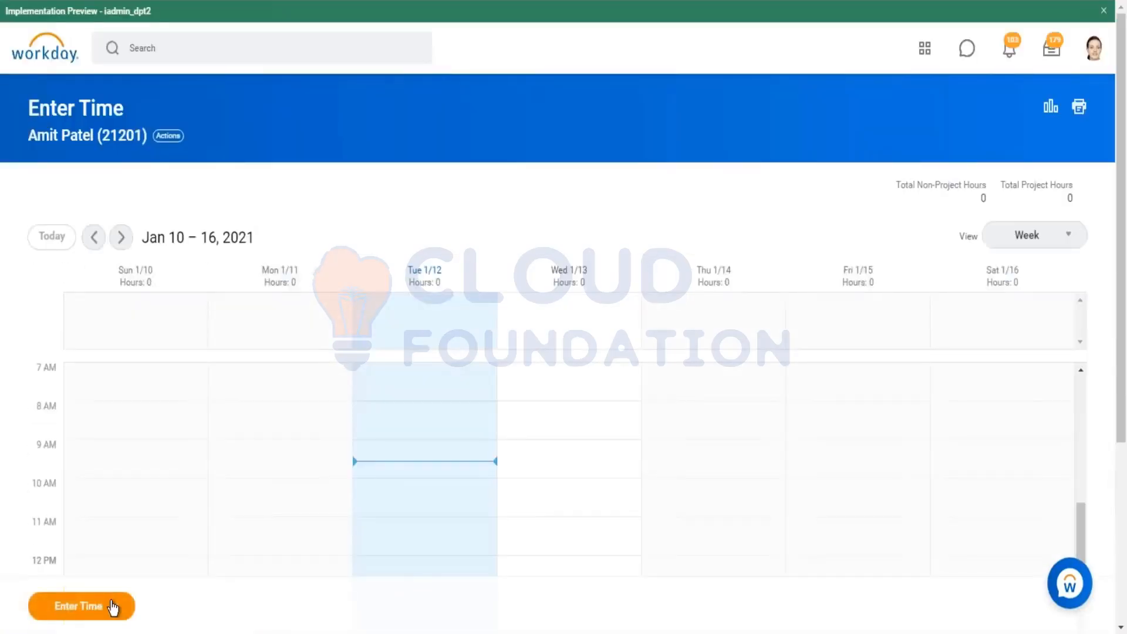
# Step: Allow Enter Time by Type in the template's calendar settings and set Enter Time by Type as the default time entry method
pyautogui.click(114, 606)
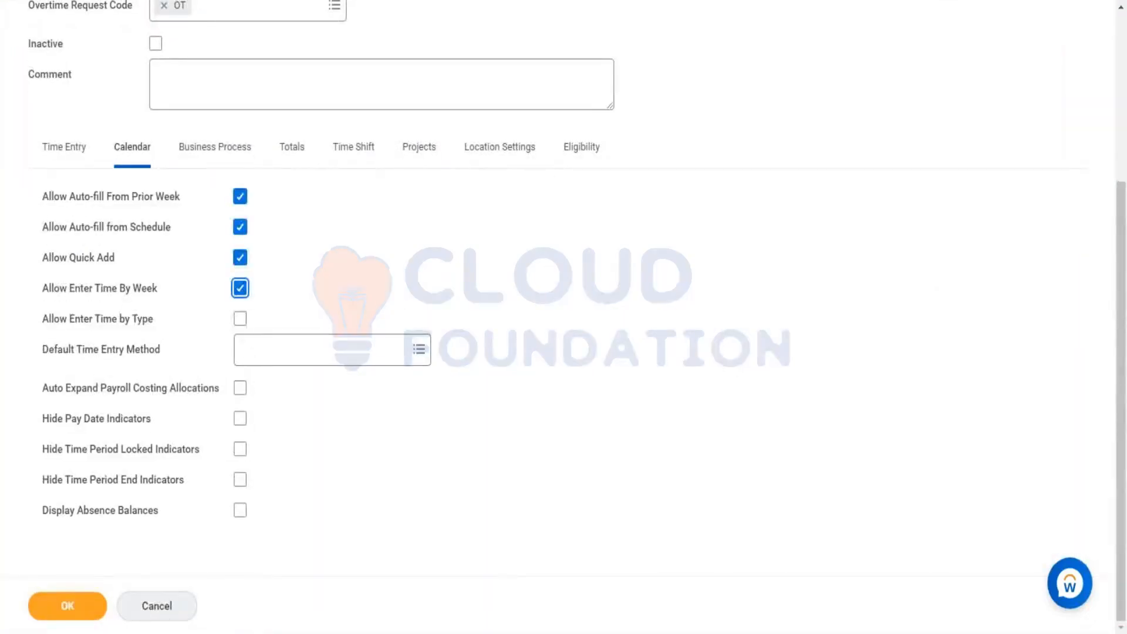
pyautogui.click(240, 319)
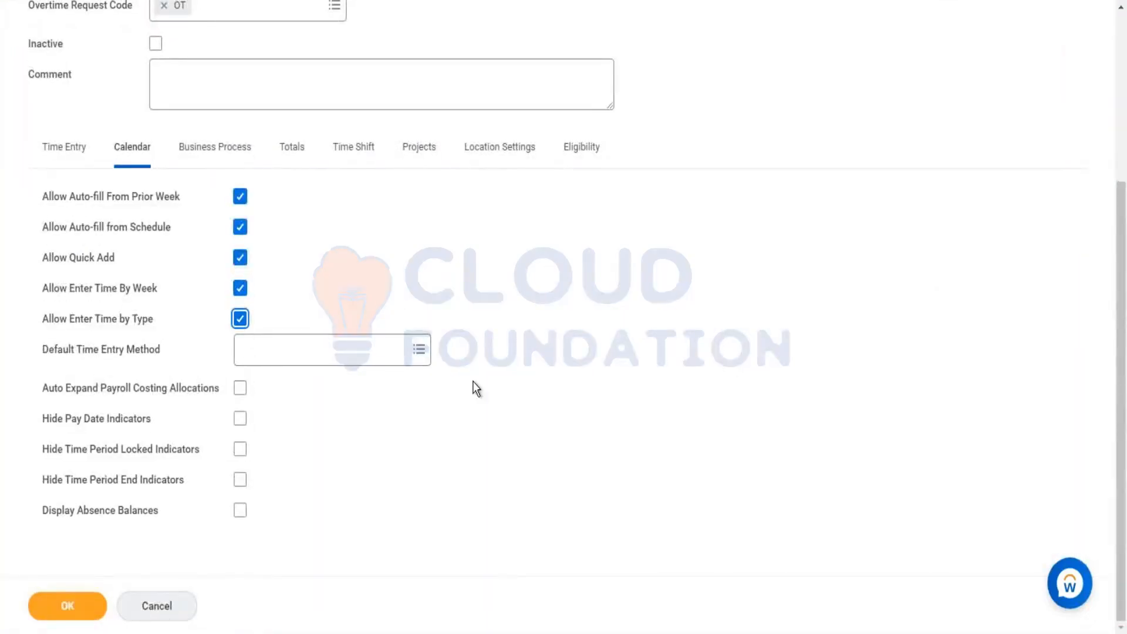
pyautogui.click(301, 352)
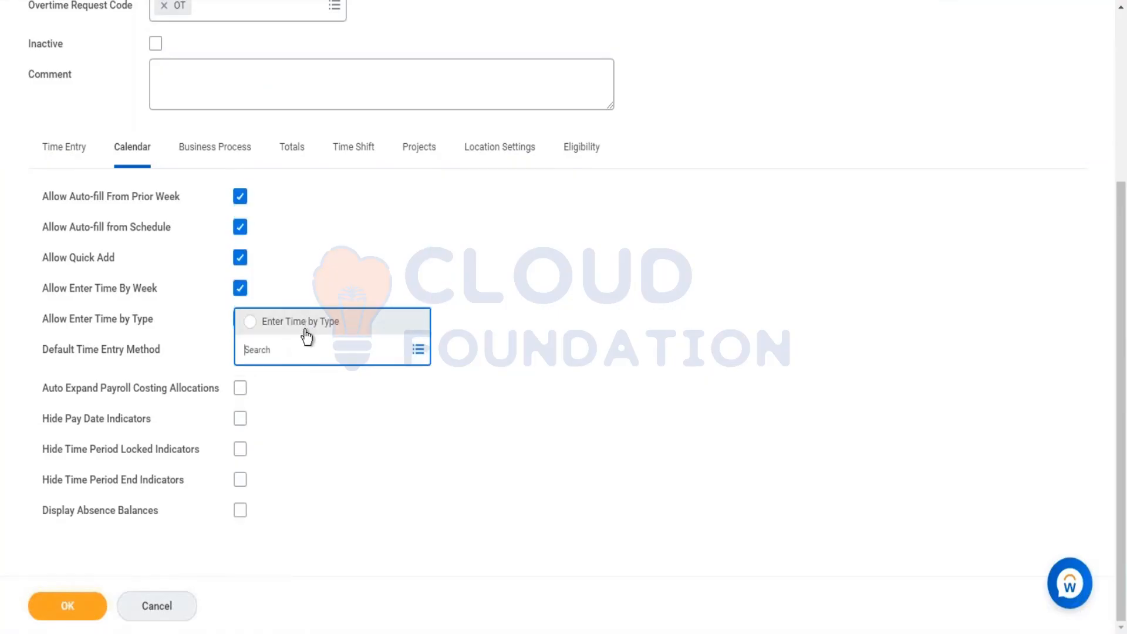
pyautogui.click(305, 332)
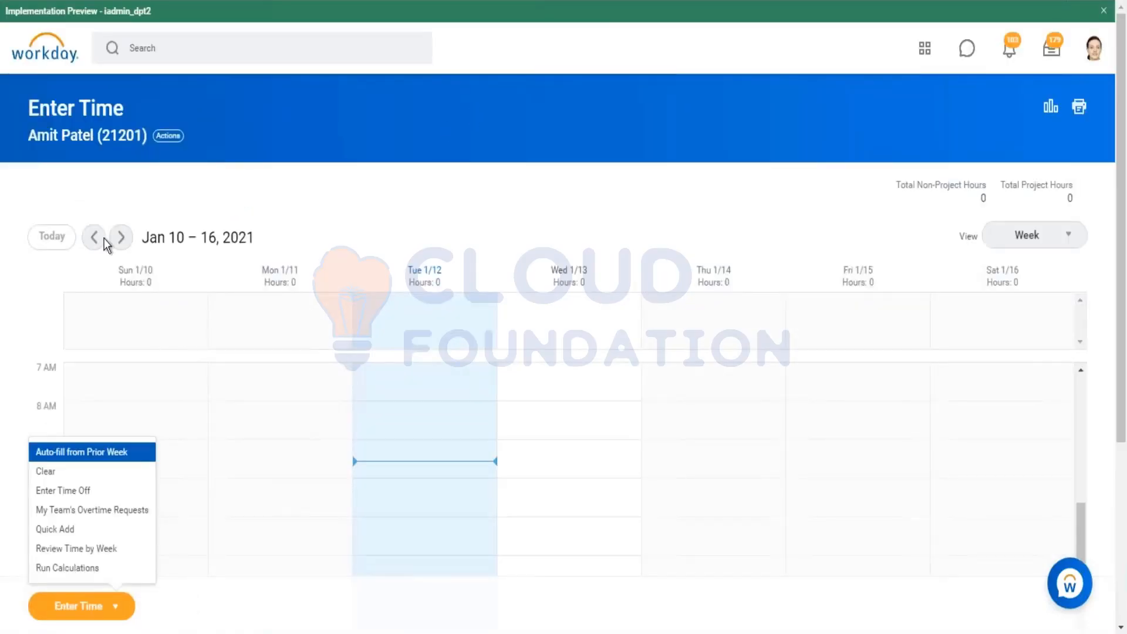
pyautogui.click(121, 239)
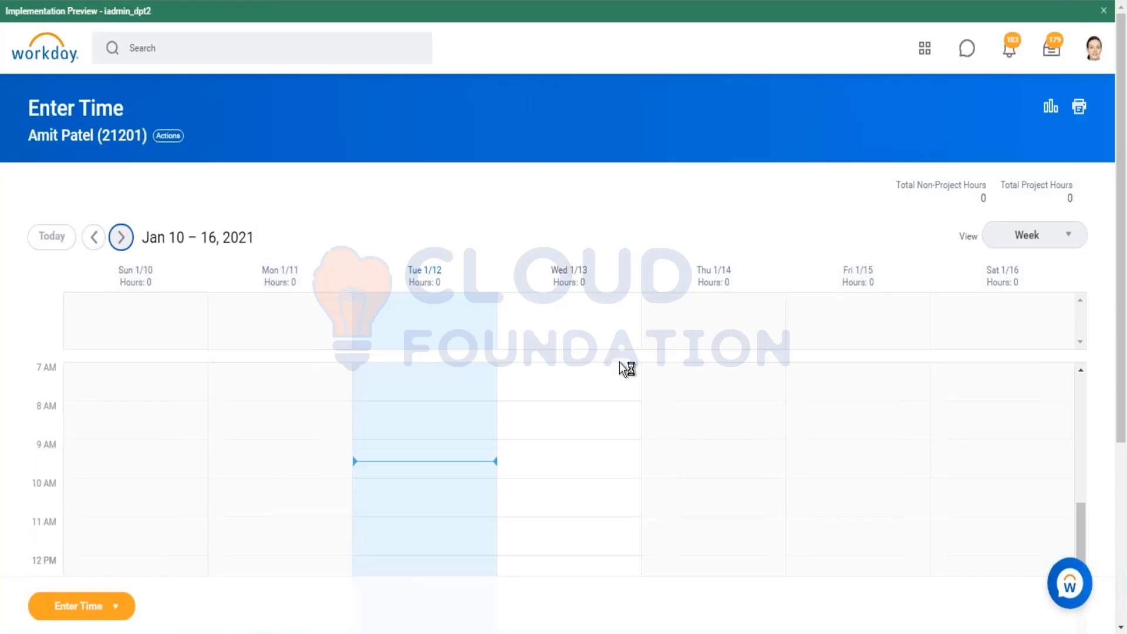
pyautogui.click(93, 237)
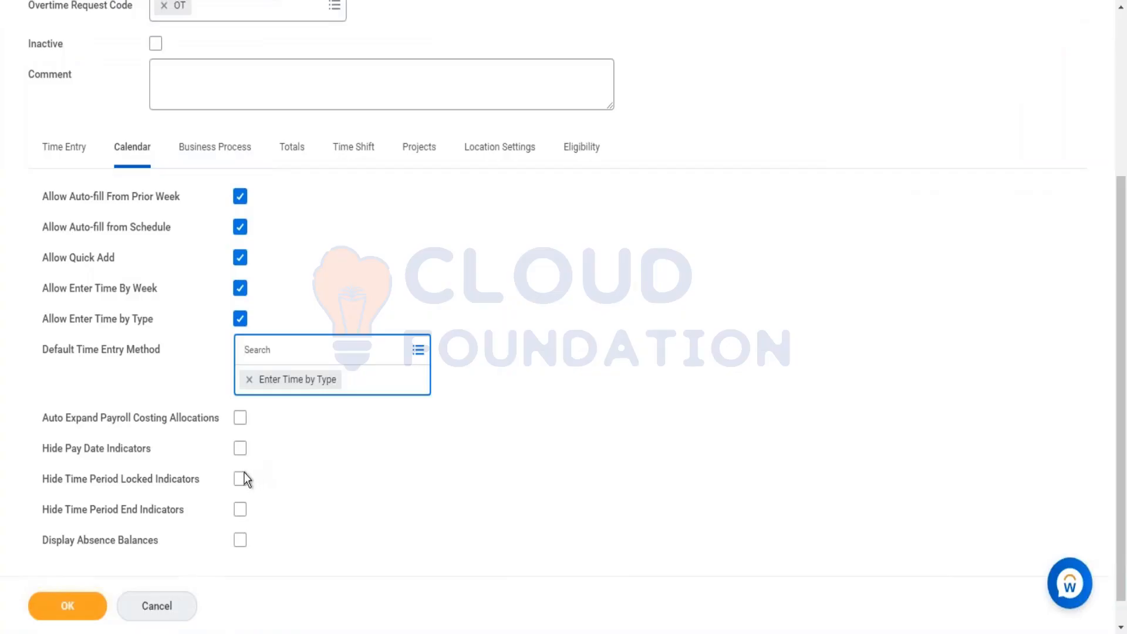
# Step: Enable Hide Time Period Locked Indicators, Hide Time Period End Indicators and Display Absence Balances in the template's calendar settings
pyautogui.click(242, 482)
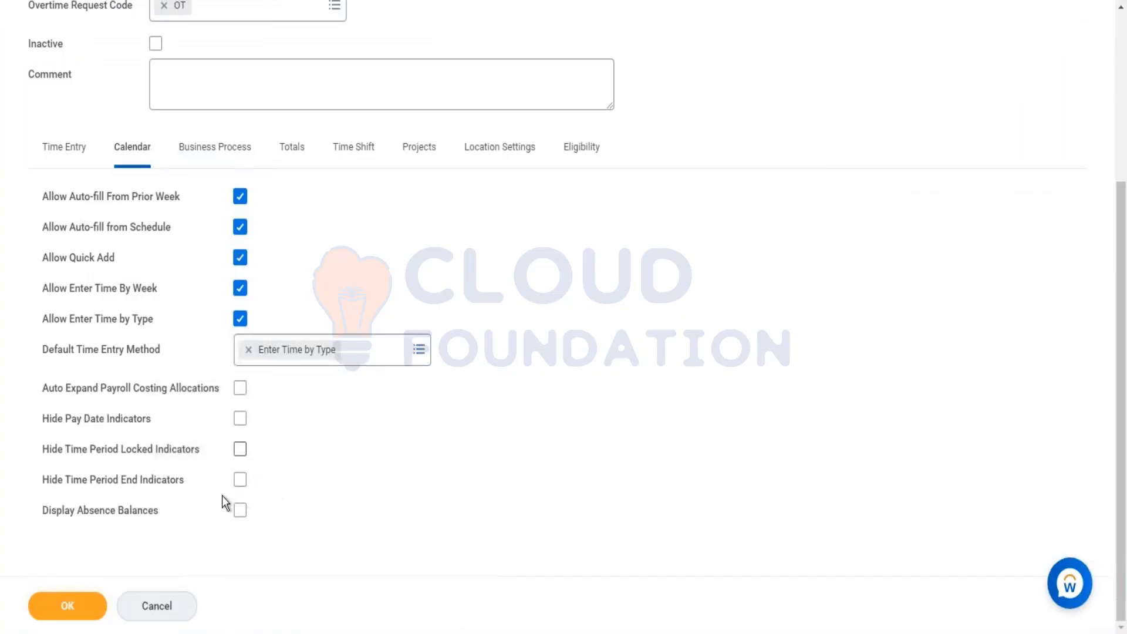
pyautogui.click(240, 480)
pyautogui.click(238, 452)
pyautogui.click(239, 511)
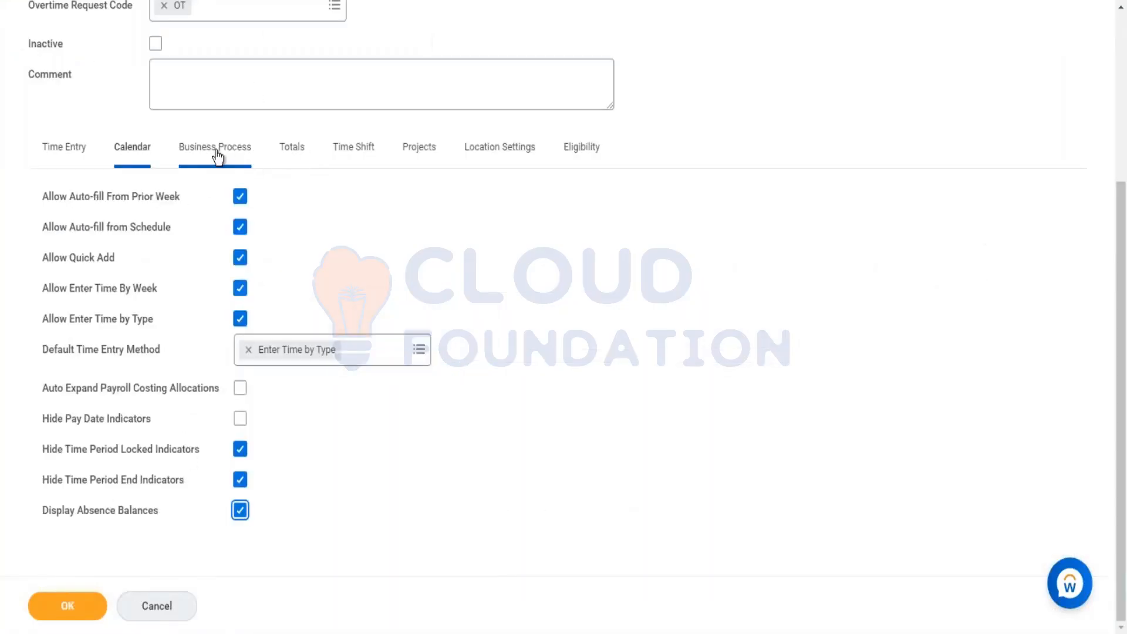
# Step: Browse the Submit Text, High Volume Confirmation Text and Effort Certifying Text options, then enable Allow Mass Auto-fill From Schedule
pyautogui.click(225, 166)
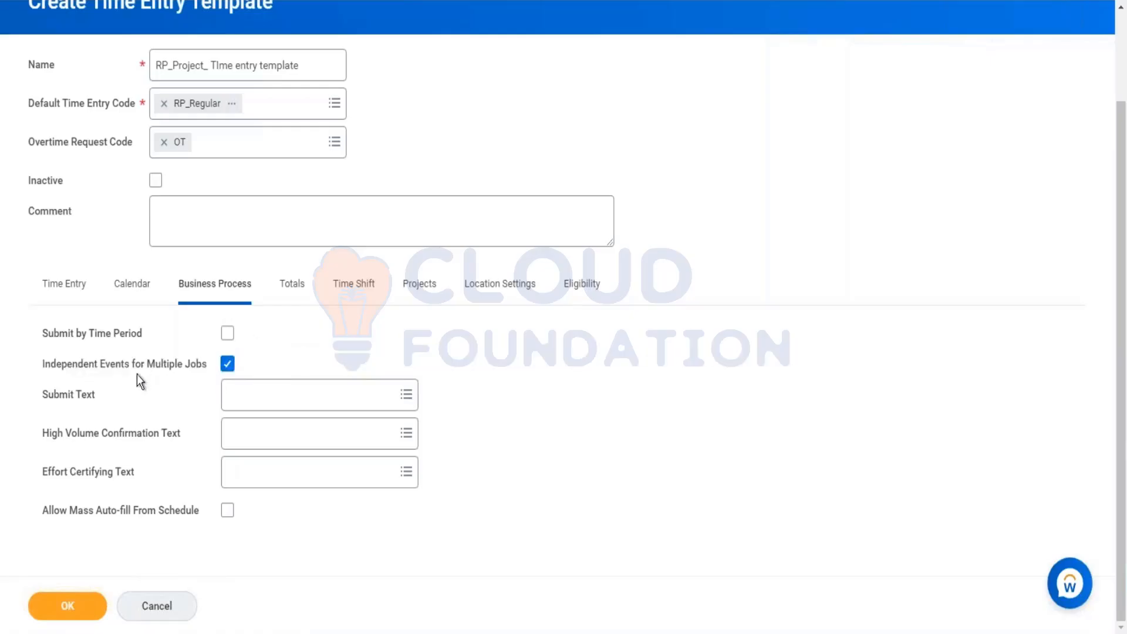
pyautogui.moveTo(200, 375)
pyautogui.click(285, 399)
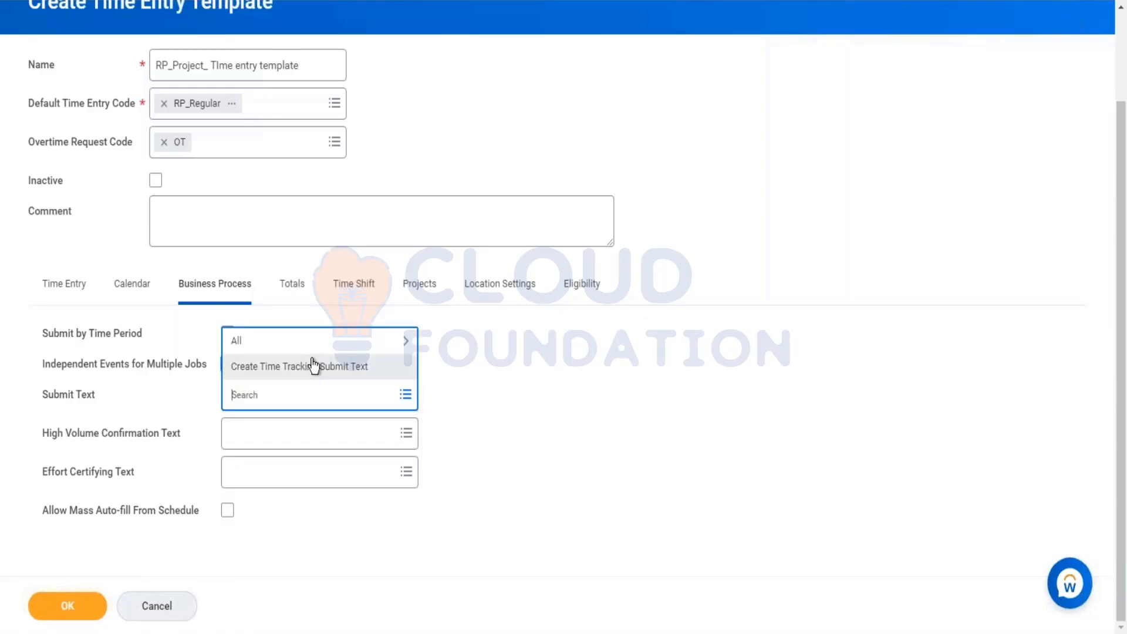
pyautogui.click(347, 349)
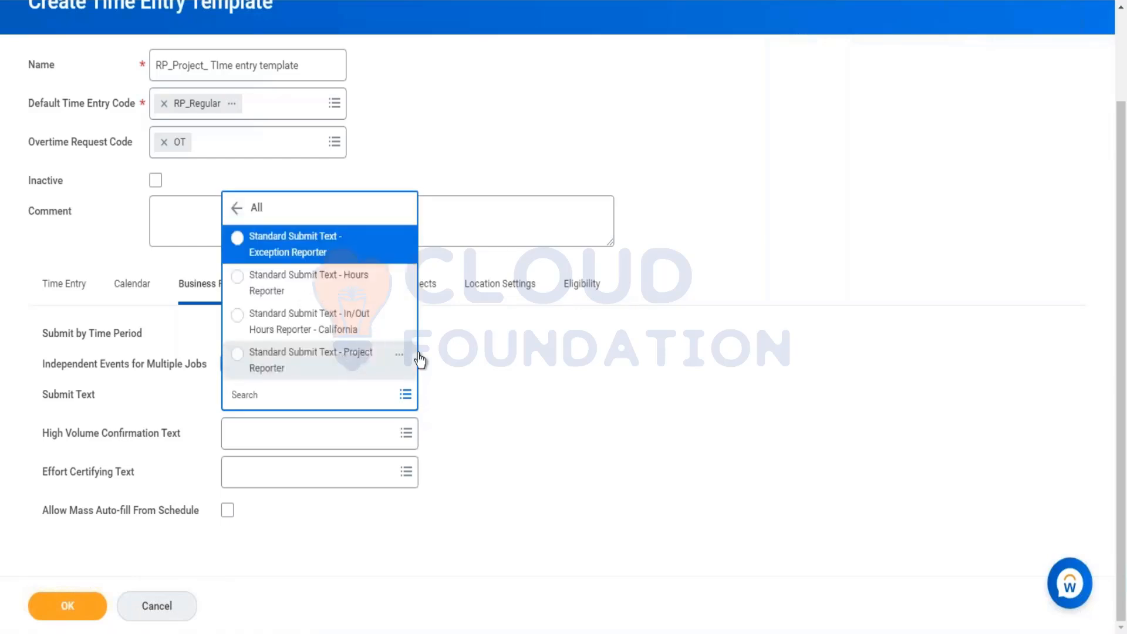
pyautogui.click(540, 402)
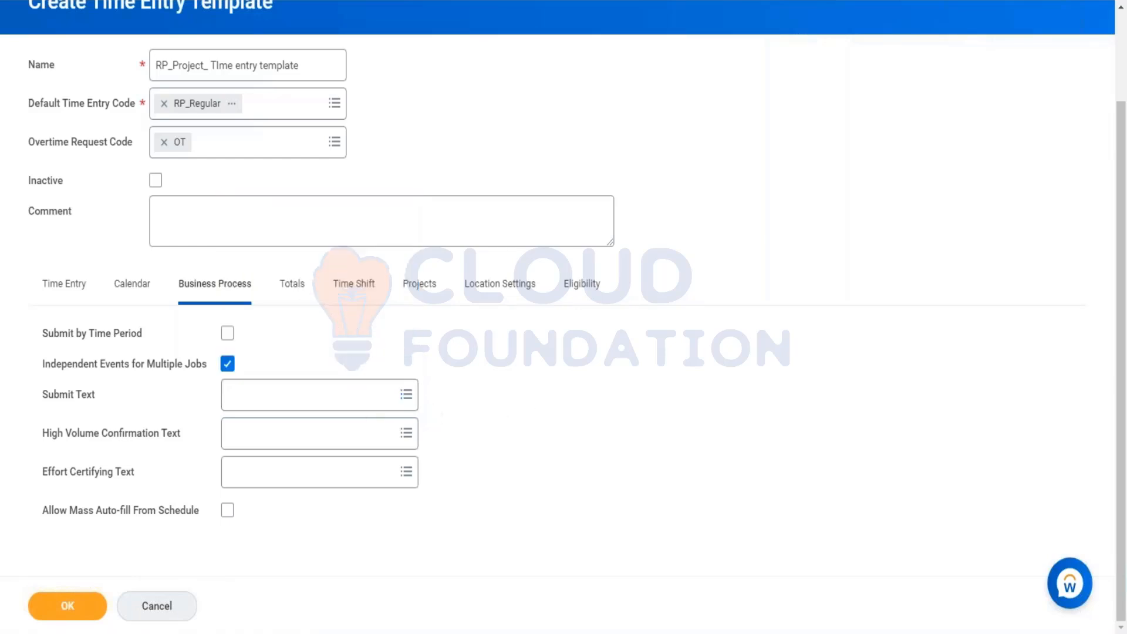
pyautogui.click(297, 438)
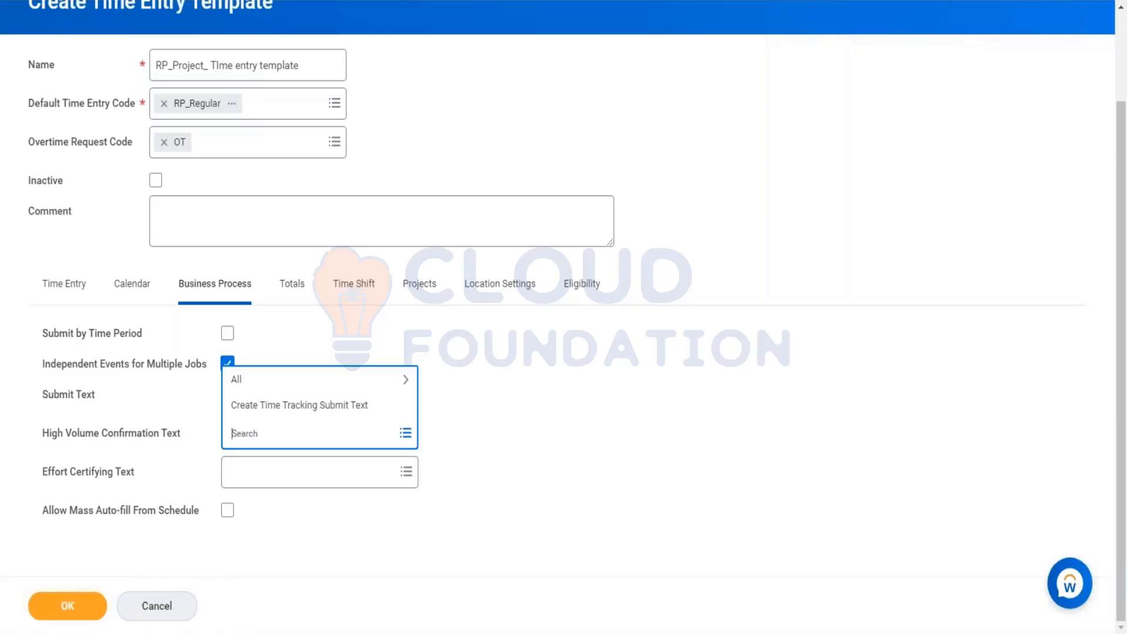
pyautogui.click(299, 475)
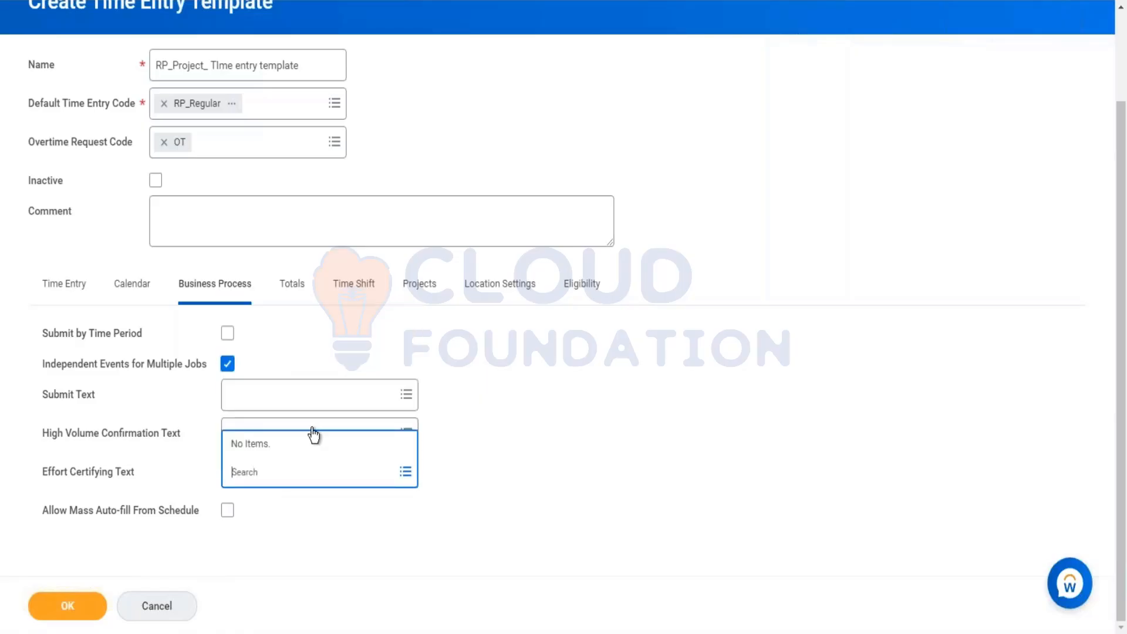
pyautogui.click(312, 433)
pyautogui.click(456, 488)
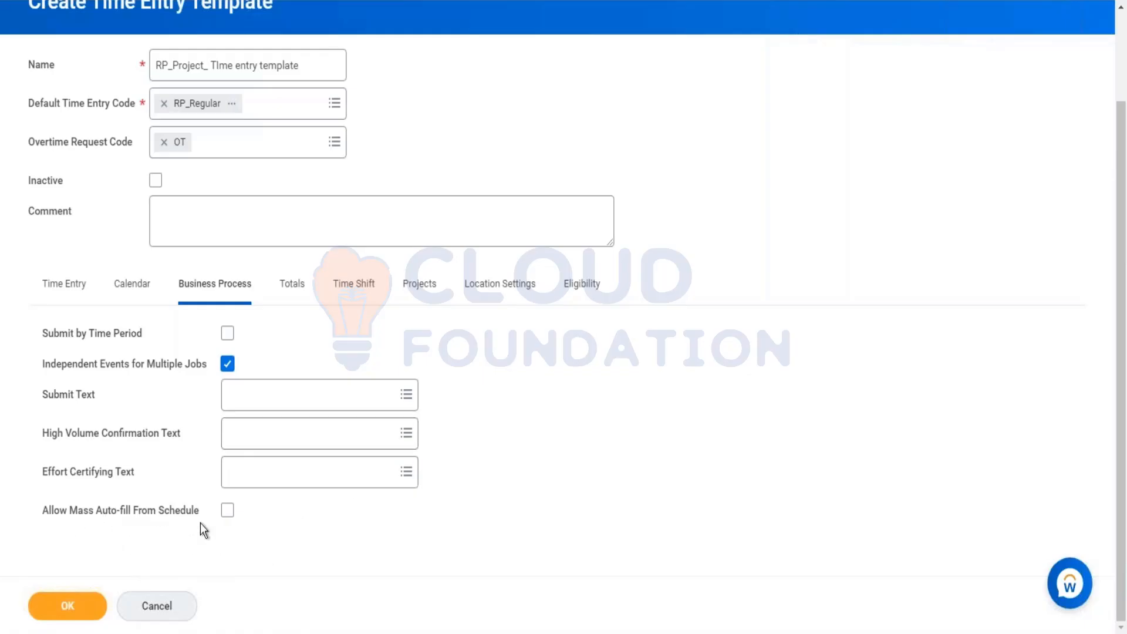
pyautogui.click(227, 510)
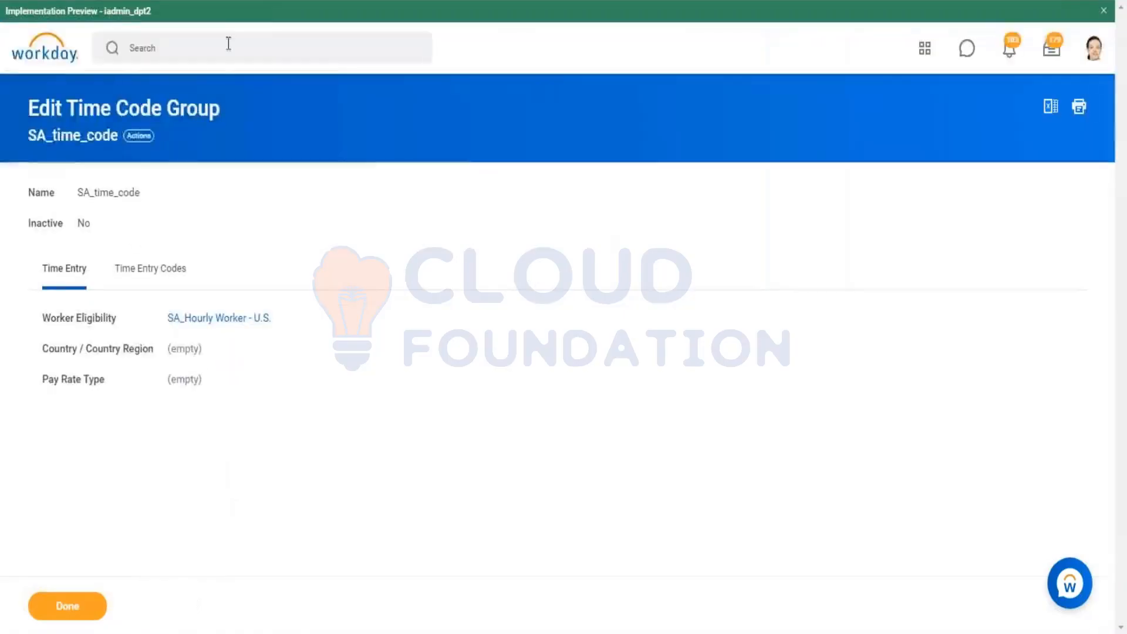
# Step: Search Workday for "mass sub"
pyautogui.click(229, 42)
pyautogui.write('mass')
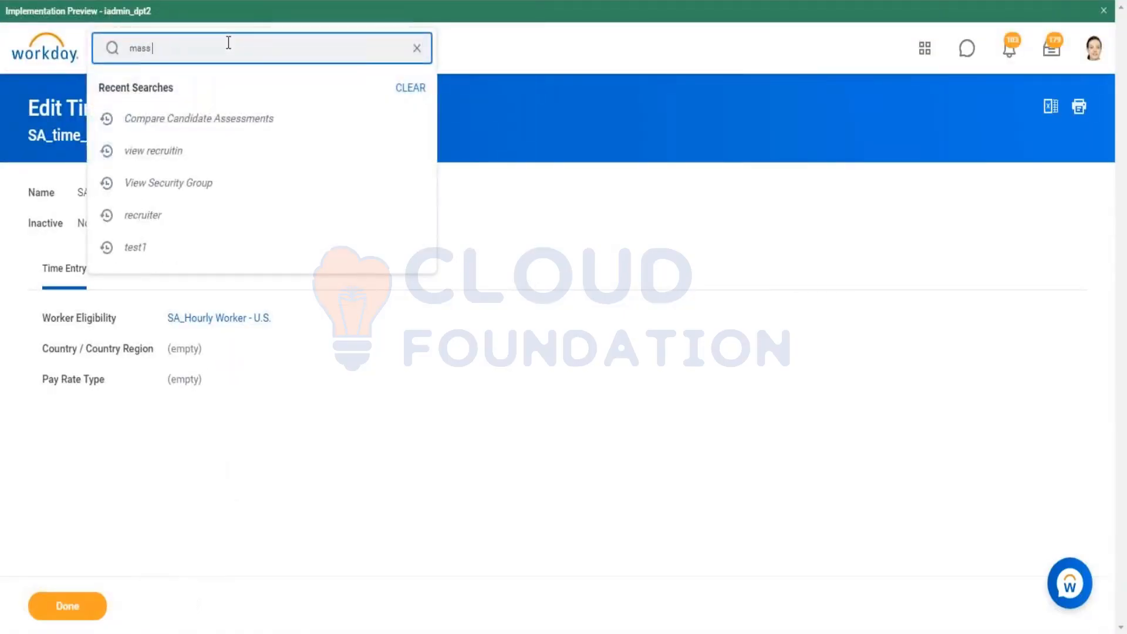
pyautogui.write(' sub')
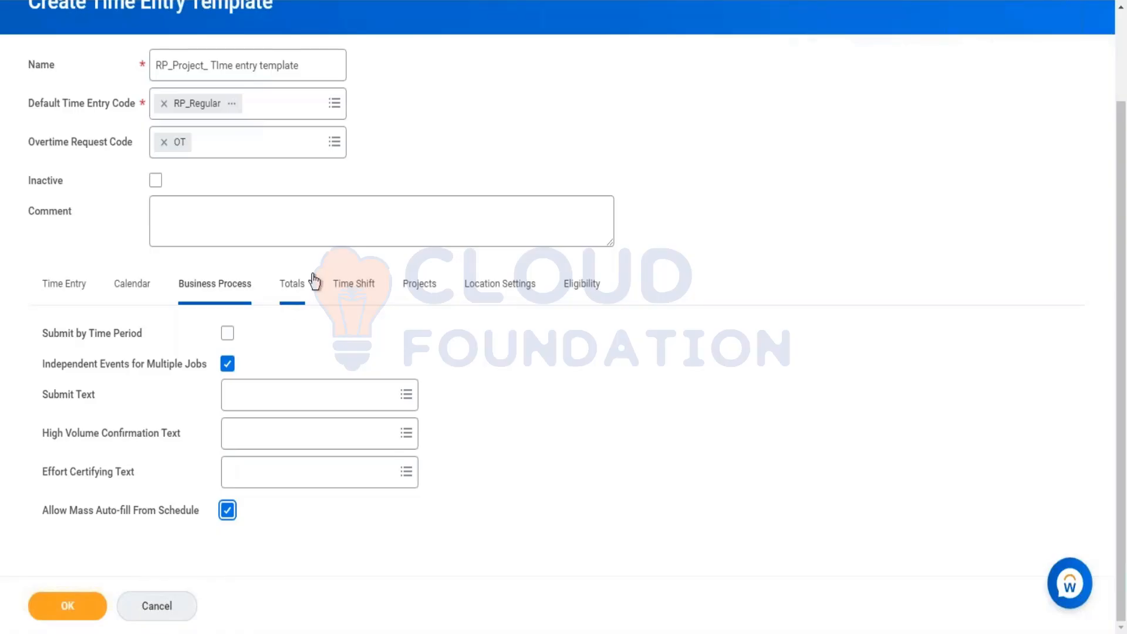
# Step: Try adding a Daily Totals row with Total 2 in the template's totals settings, then remove the row
pyautogui.click(297, 286)
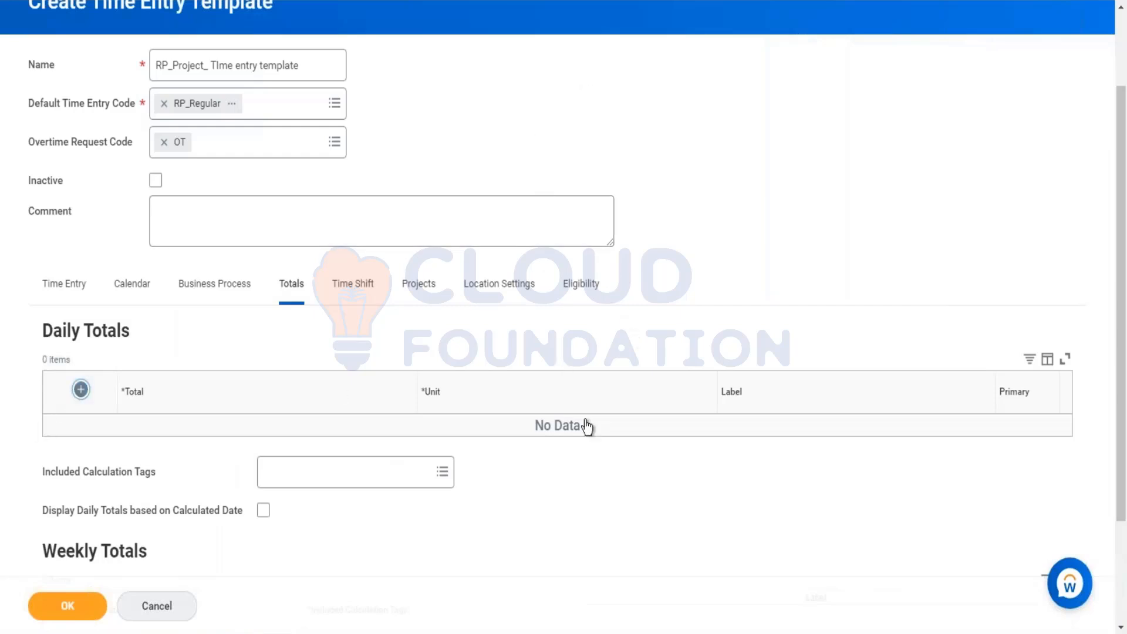
pyautogui.click(85, 392)
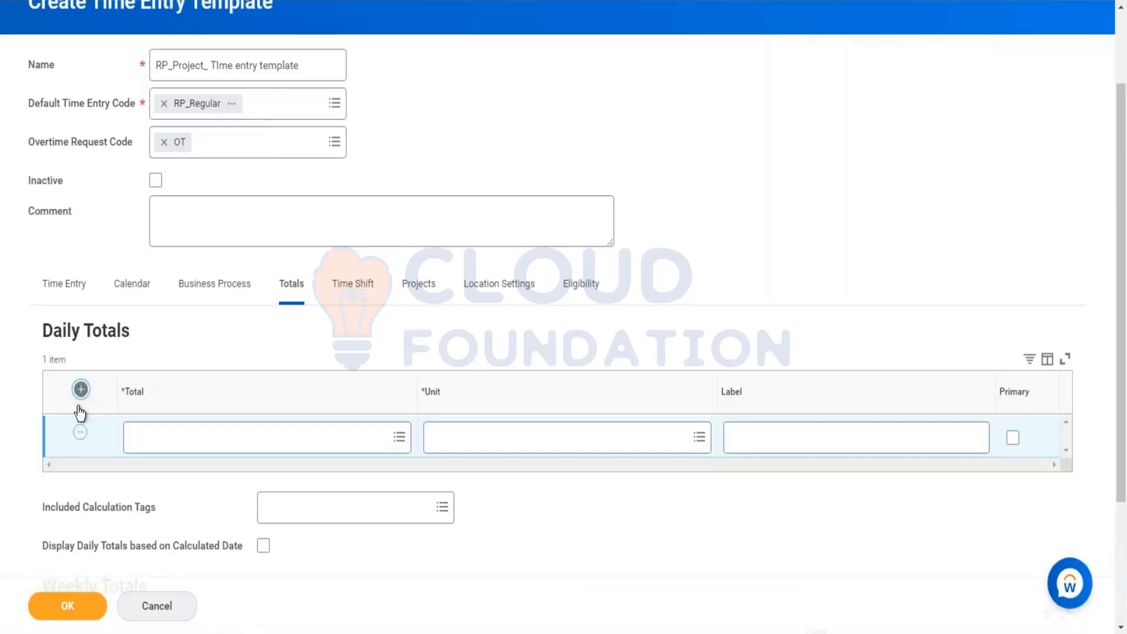
pyautogui.click(229, 445)
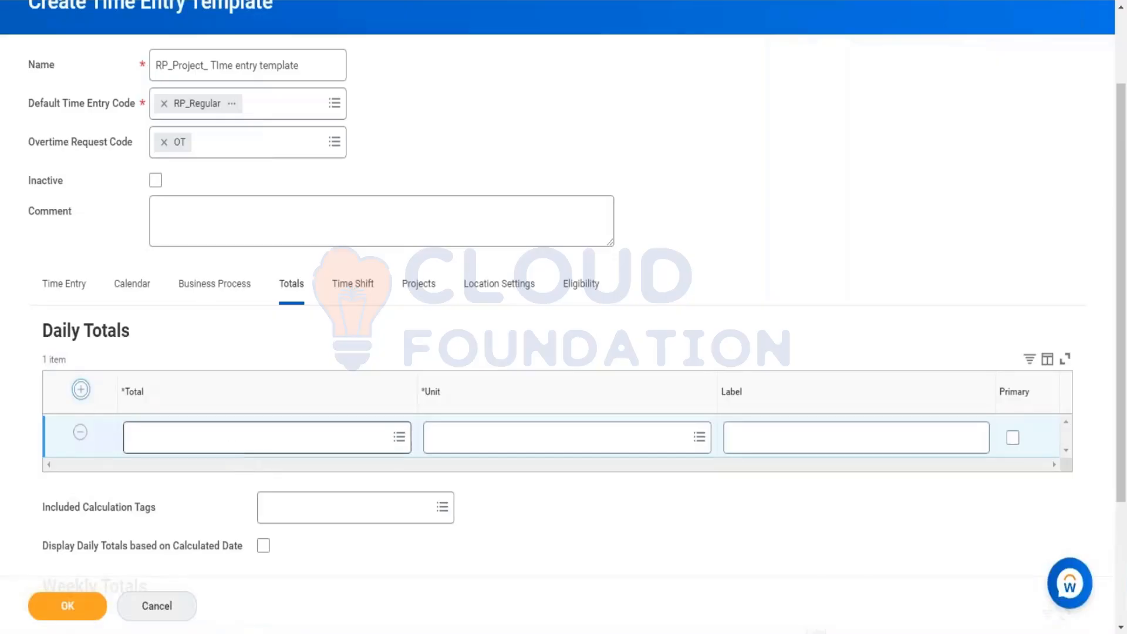
pyautogui.click(209, 408)
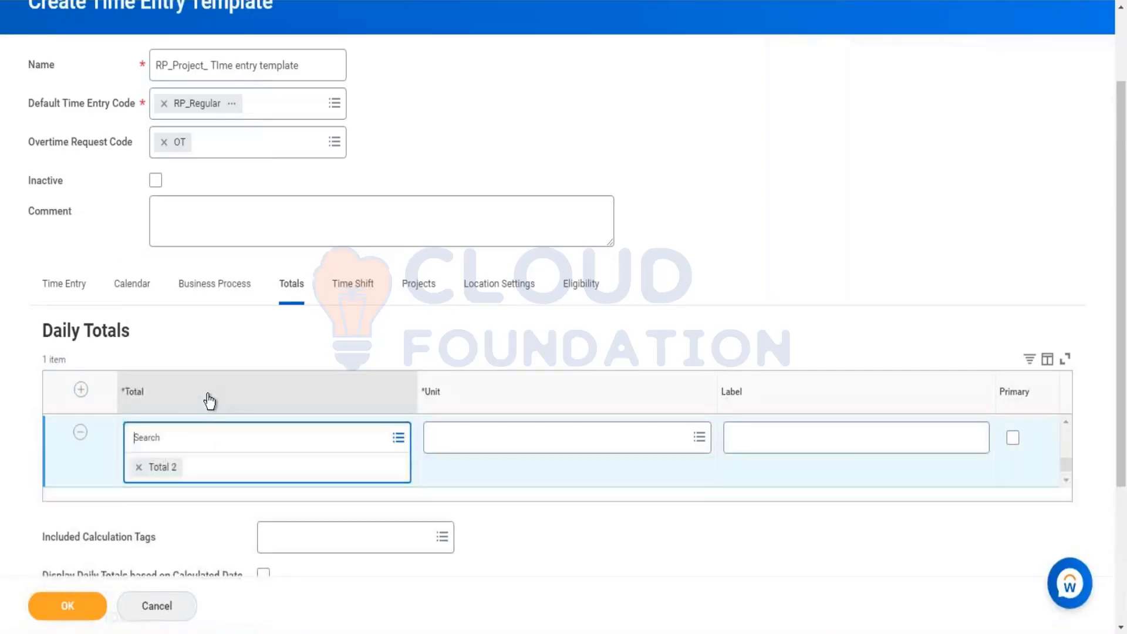
pyautogui.click(86, 431)
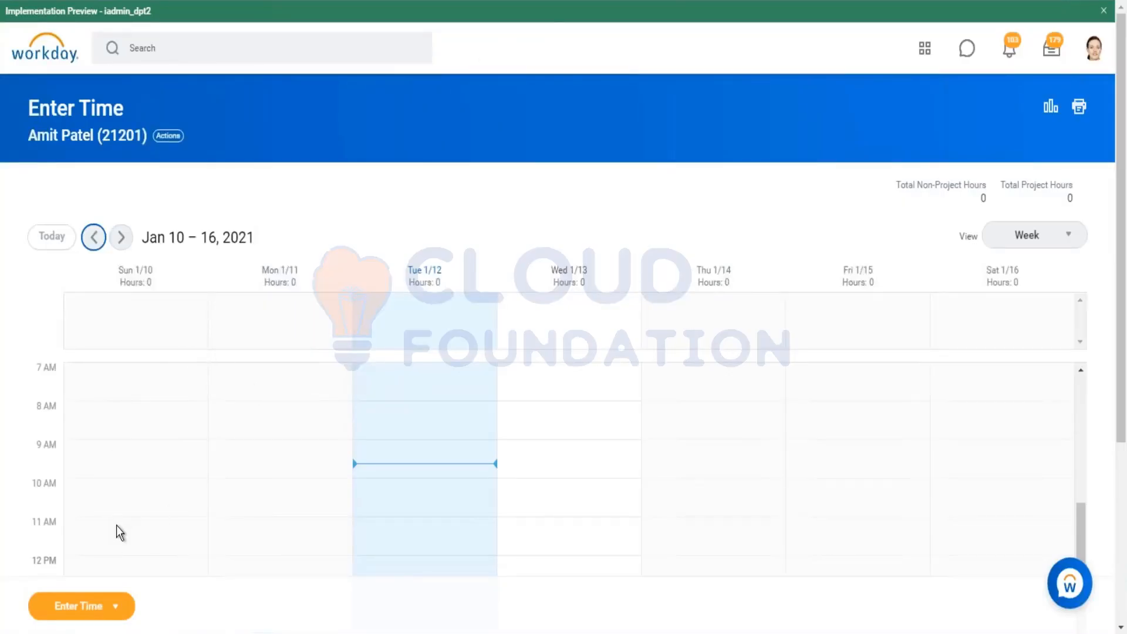
# Step: Enter 8 Regular Hours on Sunday 01/10/2021 in the worker's Enter Time calendar
pyautogui.click(121, 406)
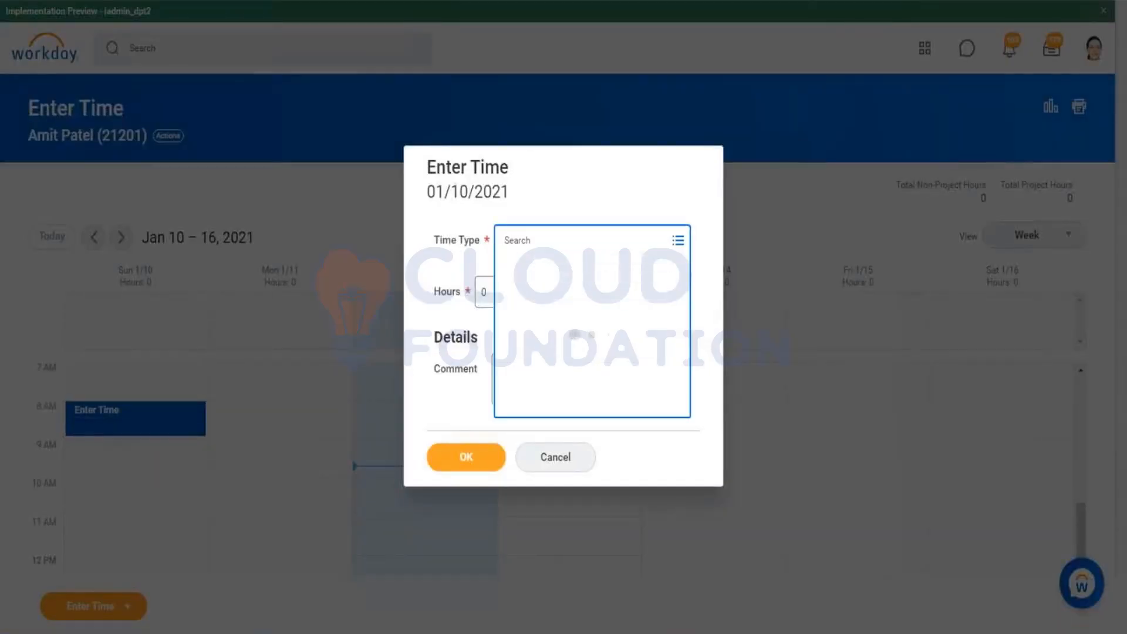
pyautogui.click(568, 271)
pyautogui.click(508, 269)
pyautogui.click(640, 322)
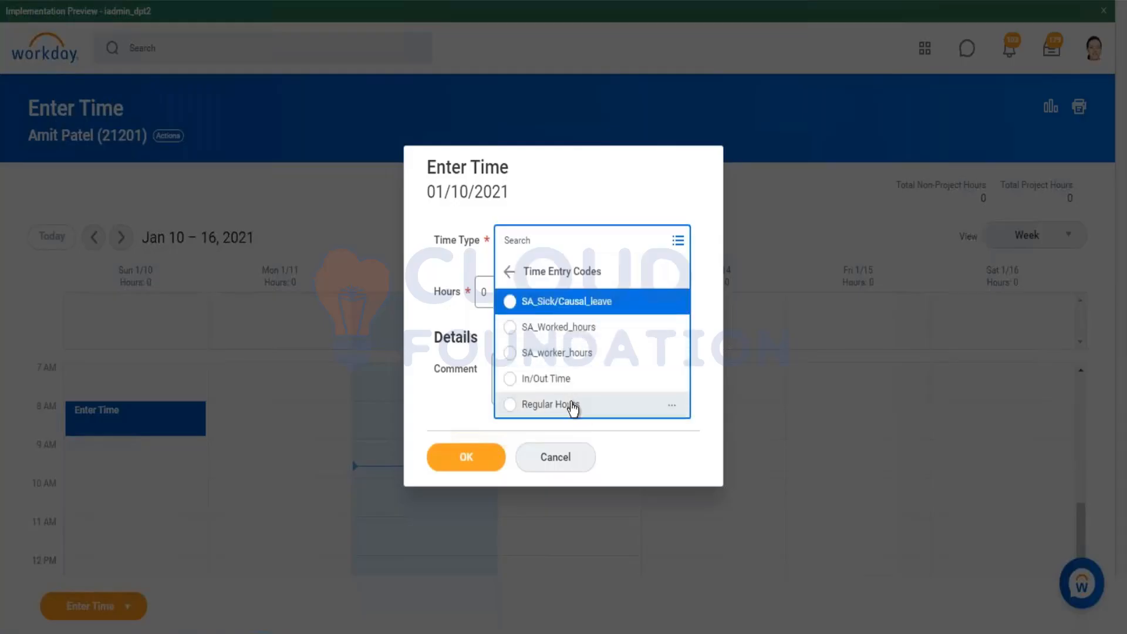
pyautogui.click(573, 406)
pyautogui.click(505, 305)
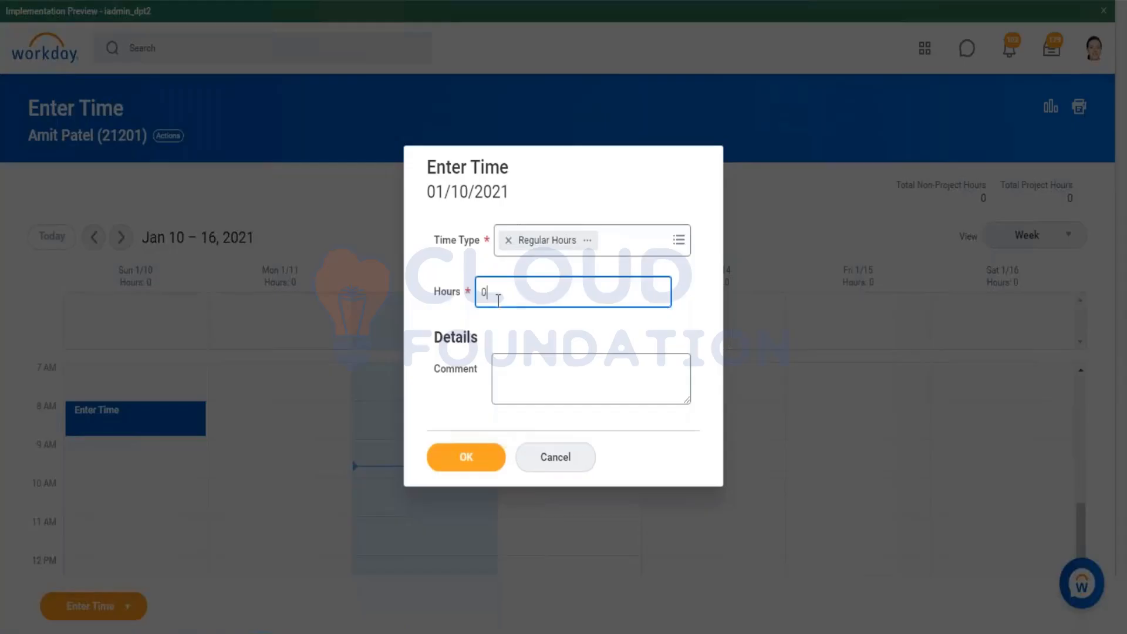
pyautogui.click(498, 236)
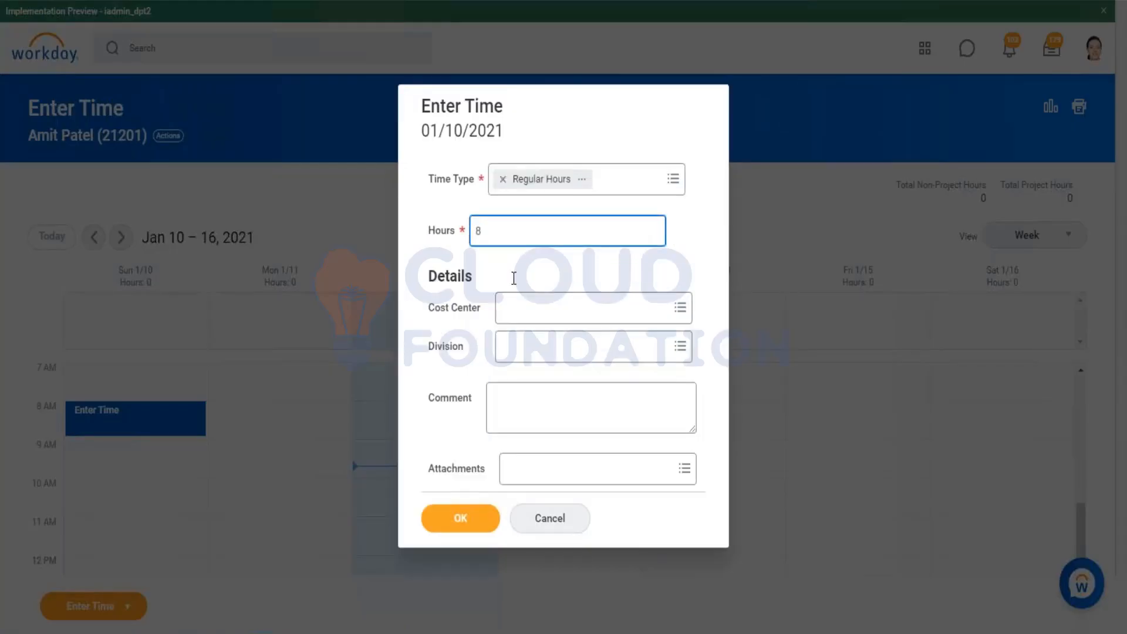
pyautogui.click(463, 522)
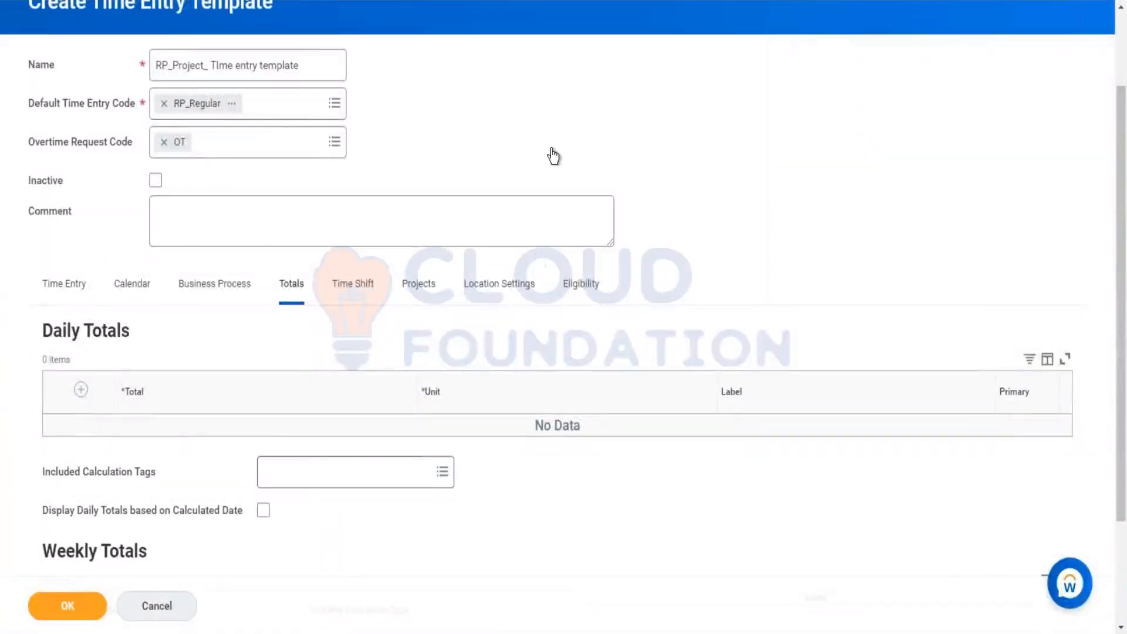
# Step: Add a Daily Totals row with Total 1, unit Hours, label Reg Hours, and mark it Primary
pyautogui.click(81, 392)
pyautogui.click(228, 439)
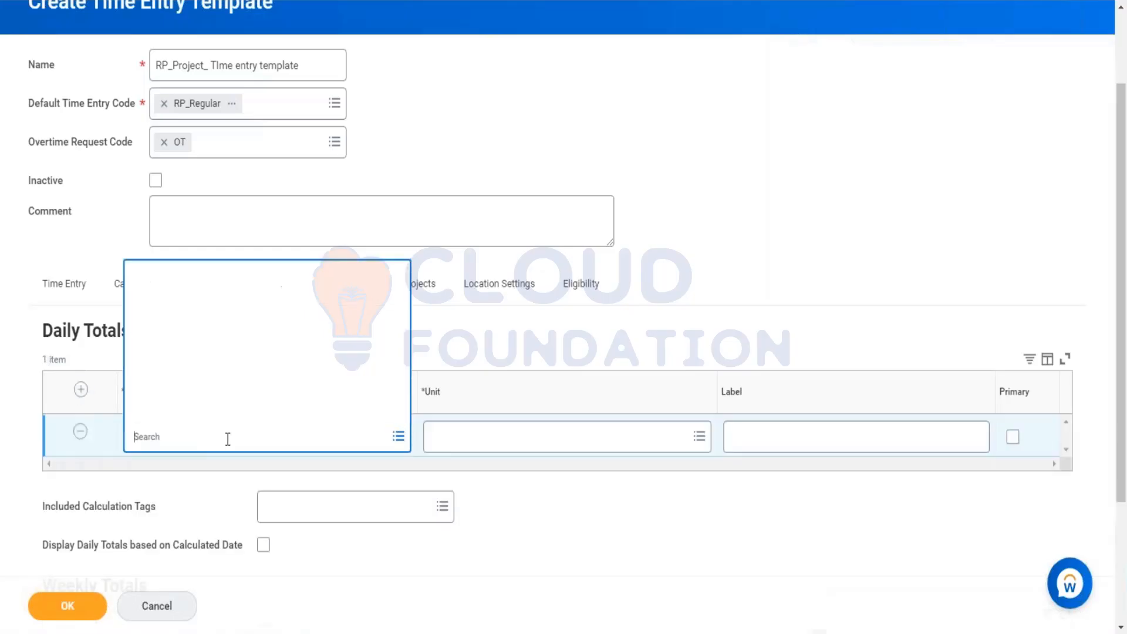
pyautogui.click(217, 382)
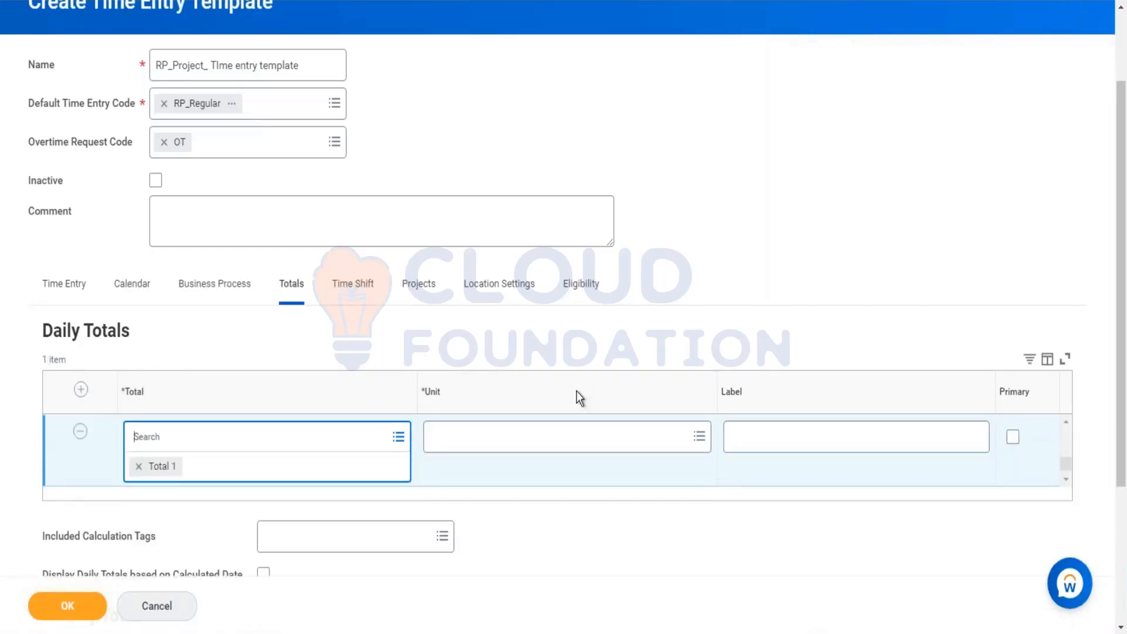
pyautogui.click(547, 443)
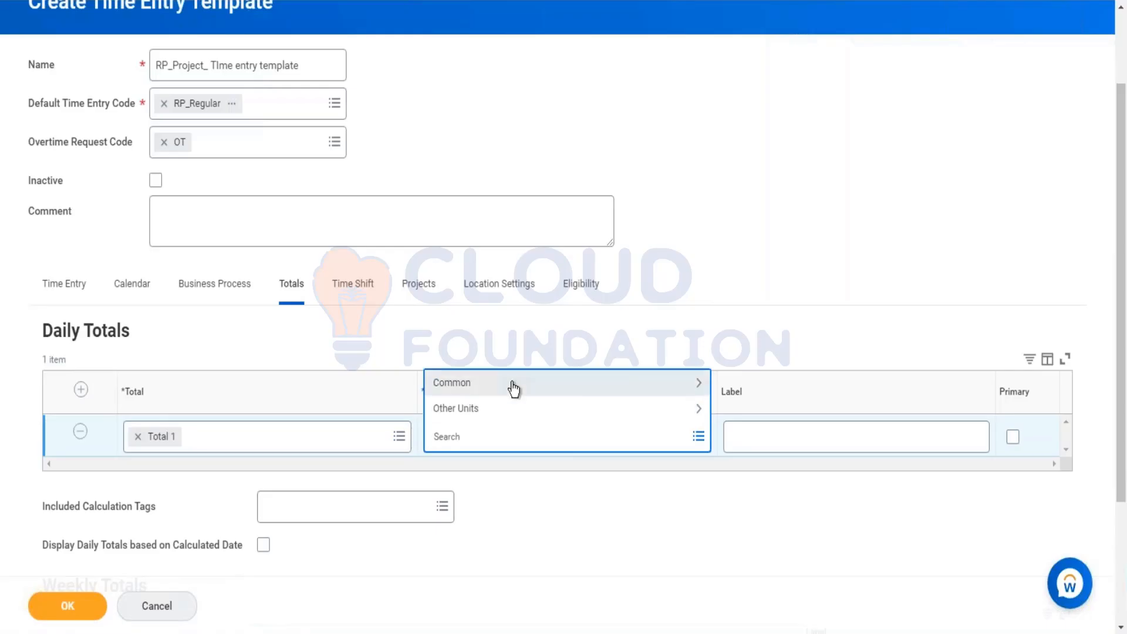
pyautogui.click(512, 386)
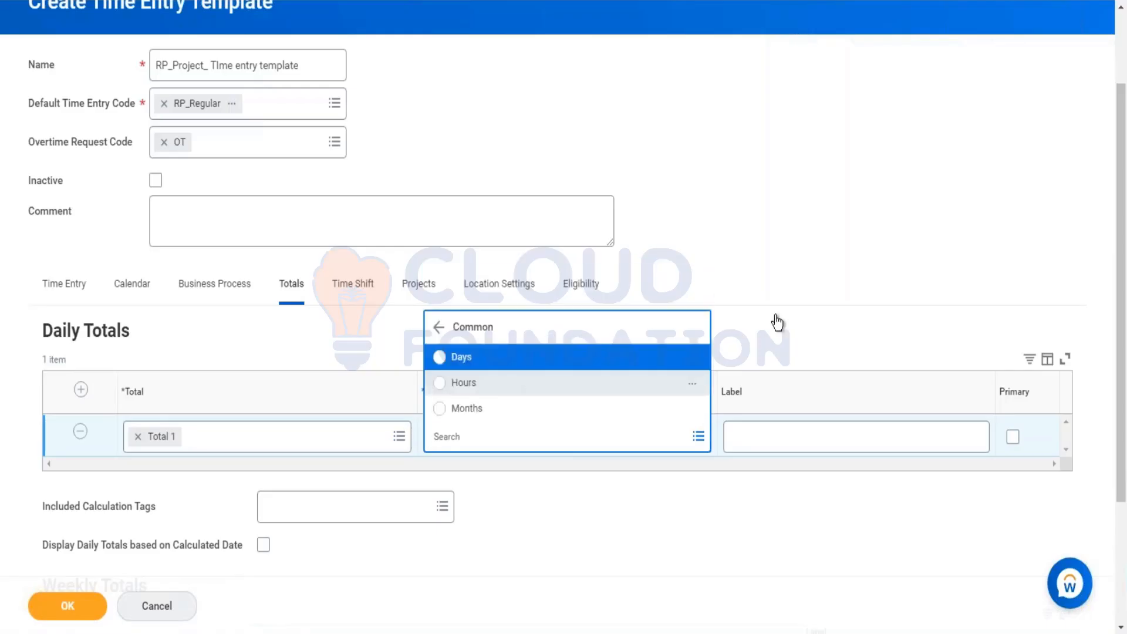
pyautogui.click(781, 445)
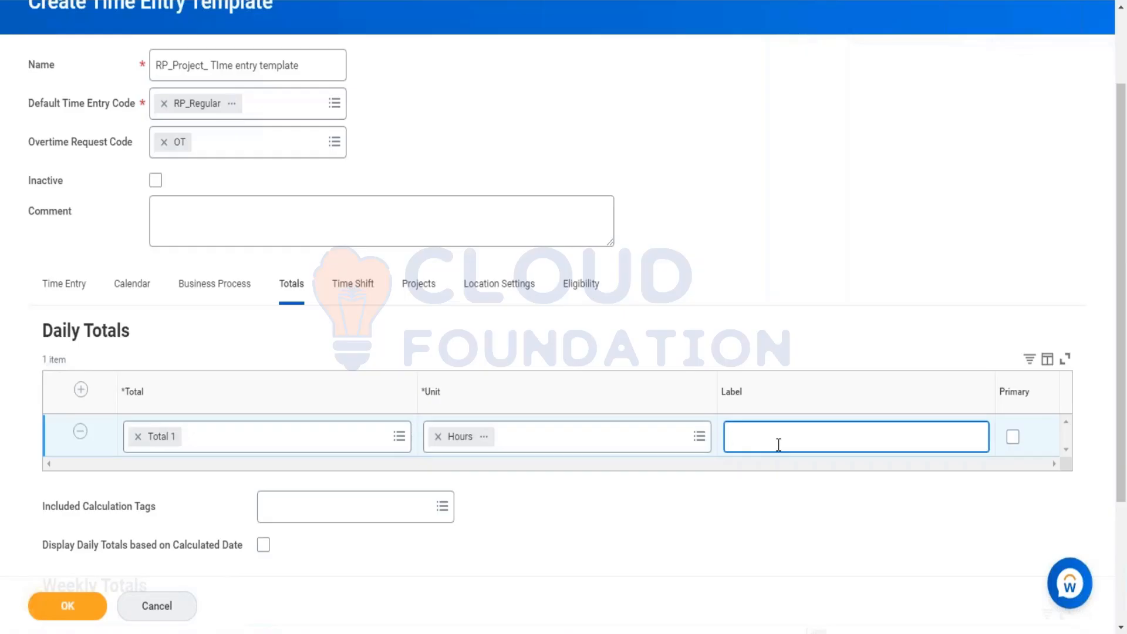
pyautogui.write('Reg Hours')
pyautogui.click(1013, 438)
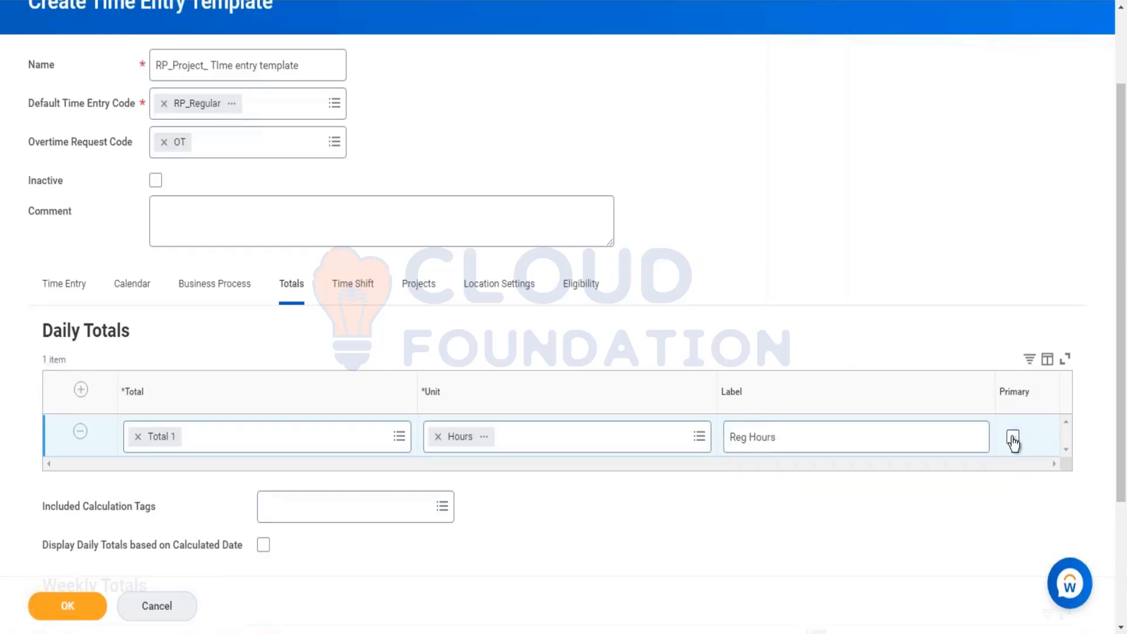
# Step: Search for RP and include the RP_Regular calculation tag in the daily totals
pyautogui.click(295, 493)
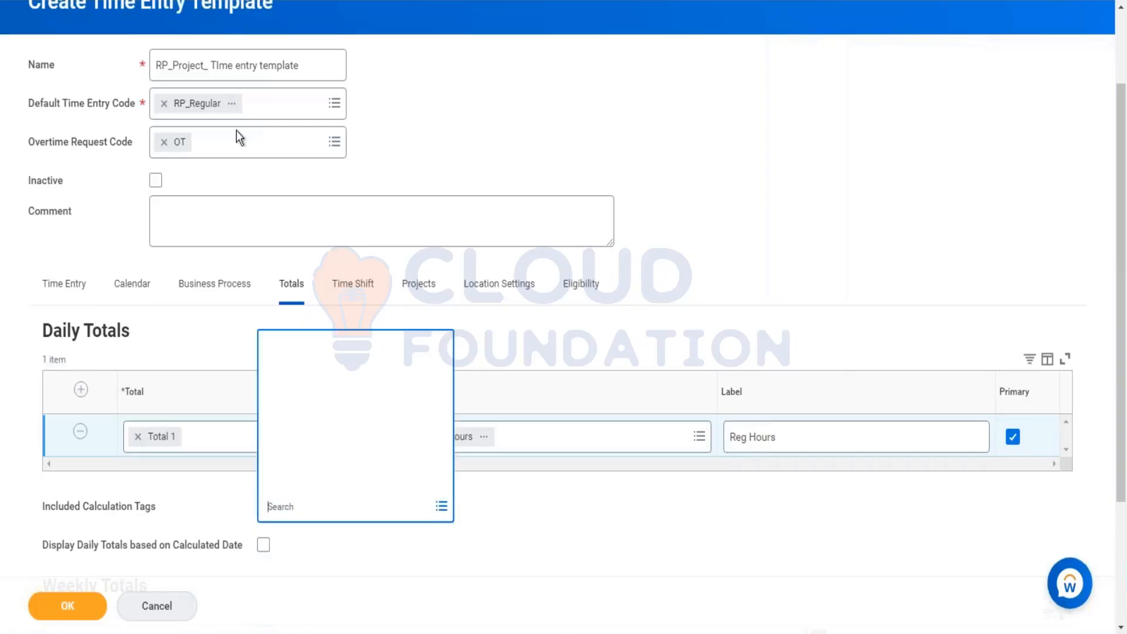
pyautogui.click(952, 254)
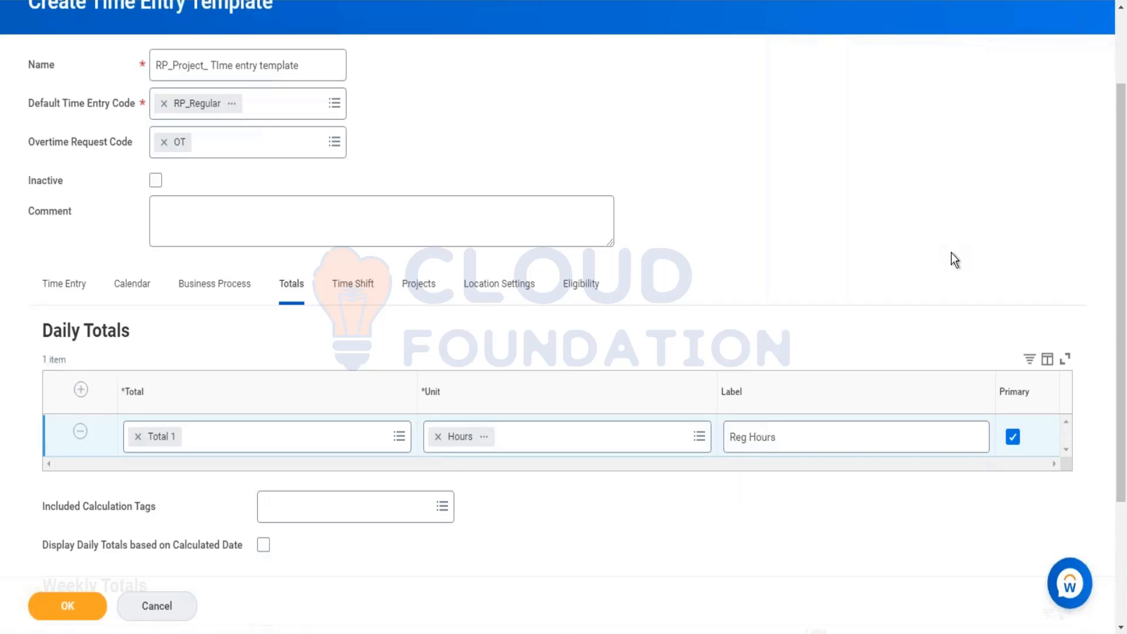
pyautogui.click(329, 509)
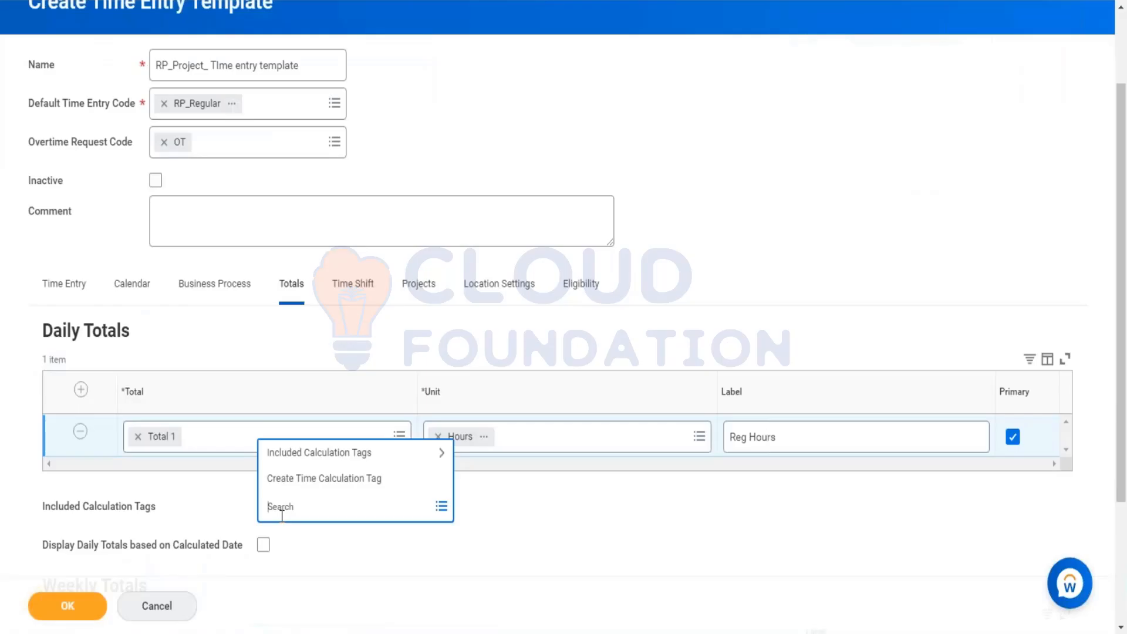
pyautogui.write('RP')
pyautogui.press('Return')
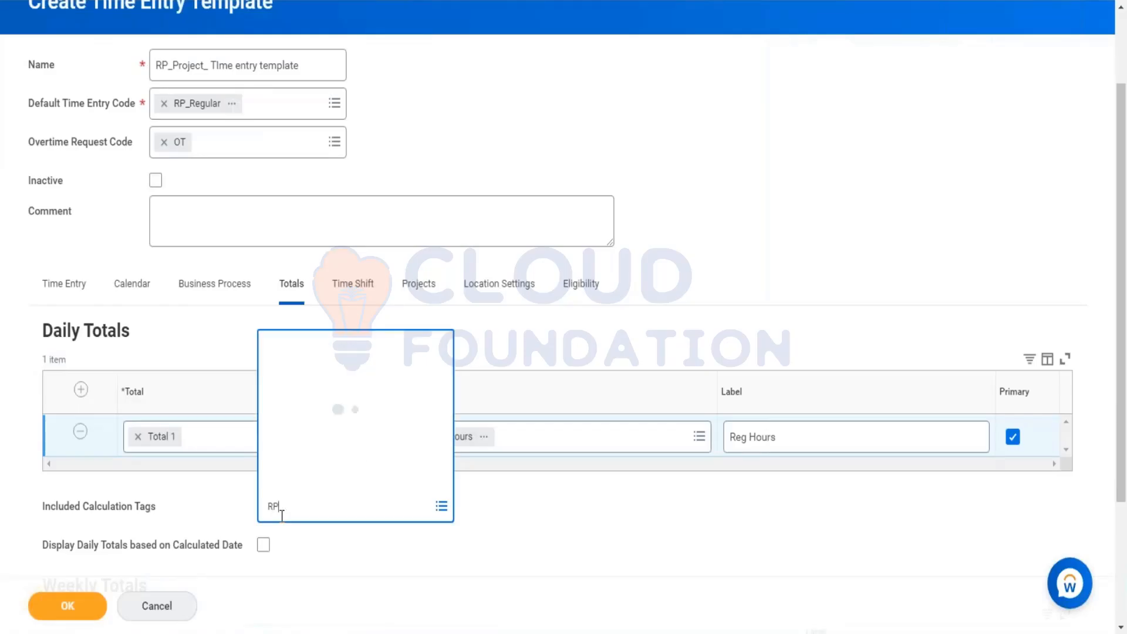
pyautogui.click(501, 361)
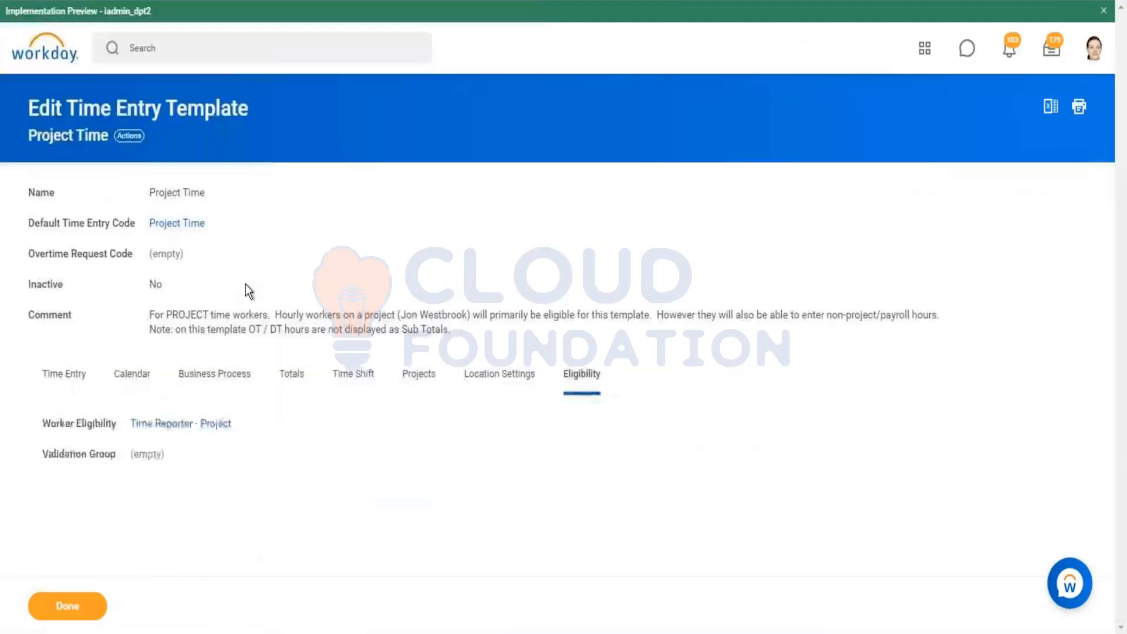
# Step: Copy the Time Reporter - Project eligibility rule name from the existing Project Time template
pyautogui.rightClick(205, 424)
pyautogui.click(252, 437)
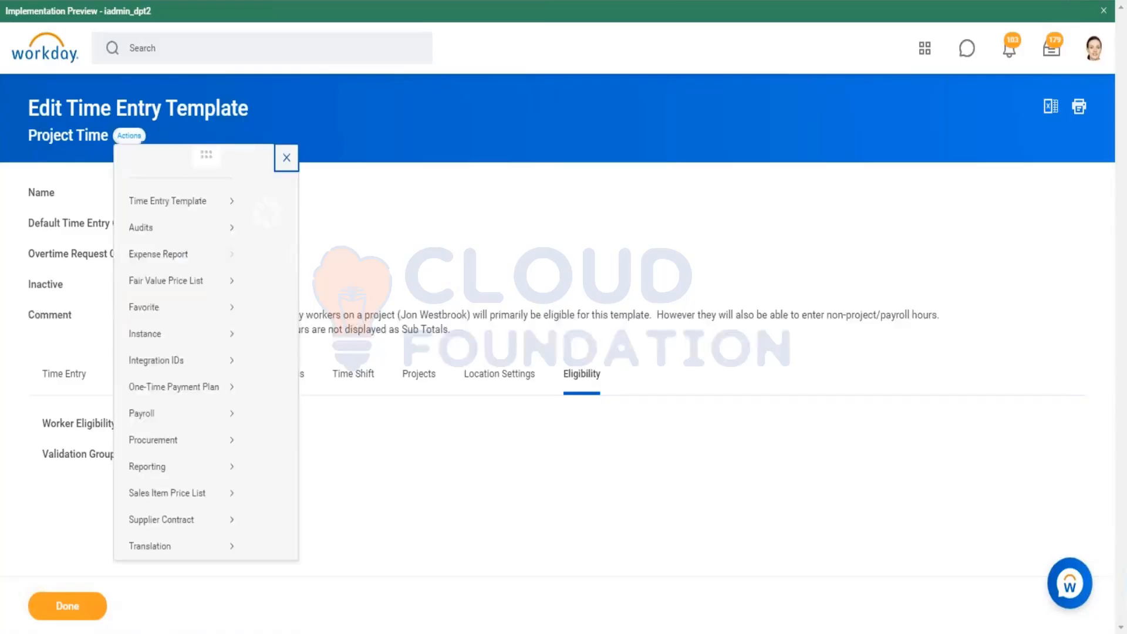
pyautogui.moveTo(269, 206)
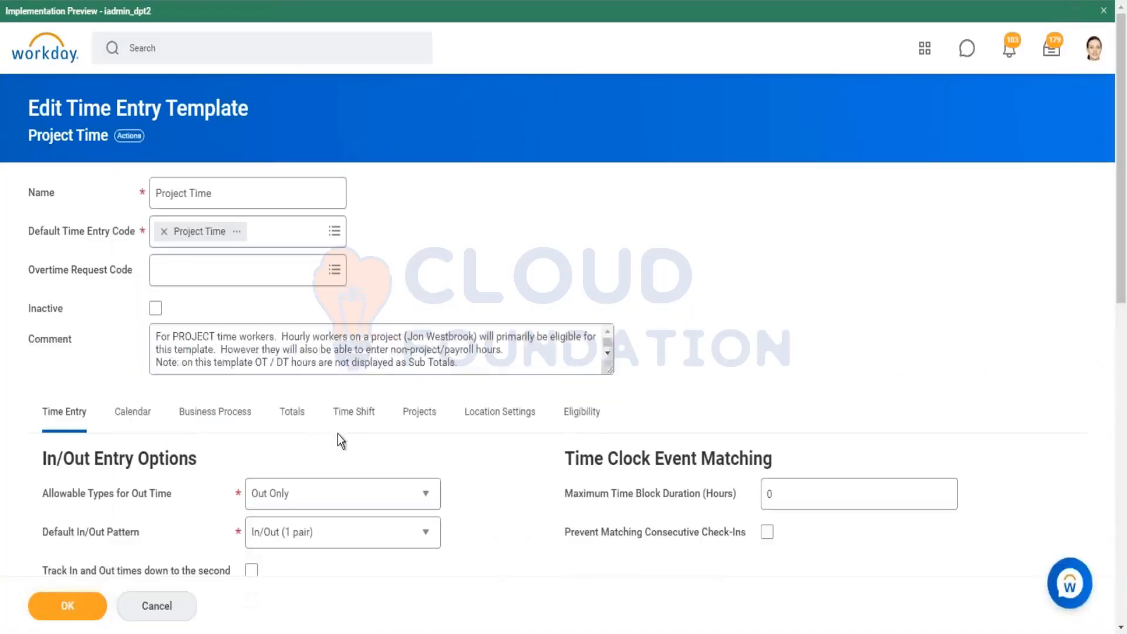
pyautogui.click(578, 413)
pyautogui.click(151, 467)
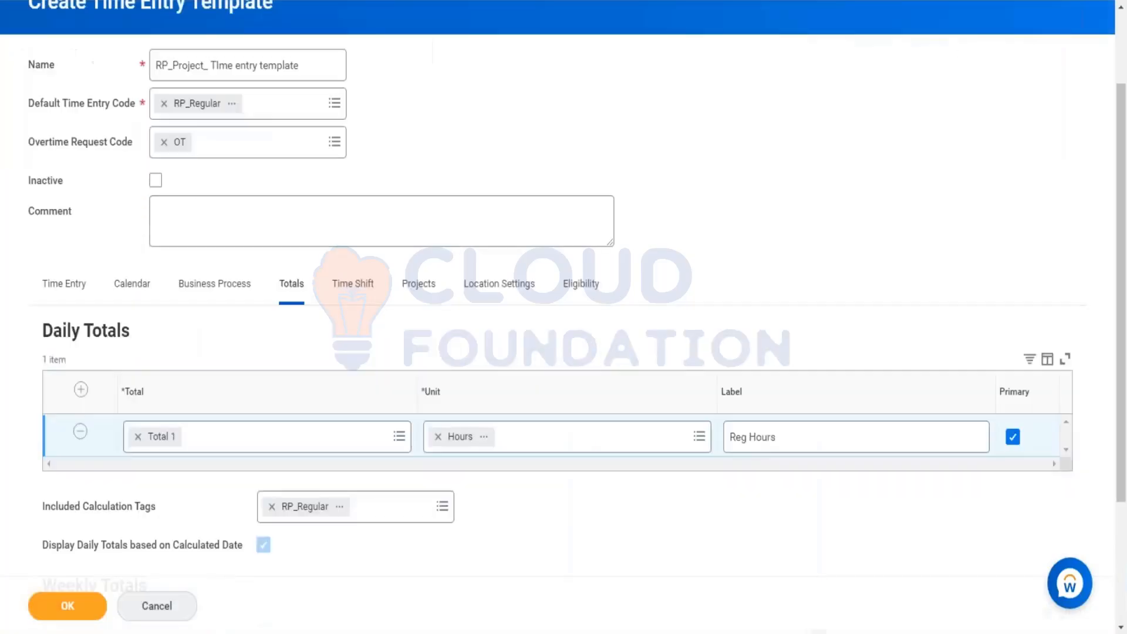
# Step: Set the new template's Worker Eligibility to Time Reporter - Project
pyautogui.click(587, 294)
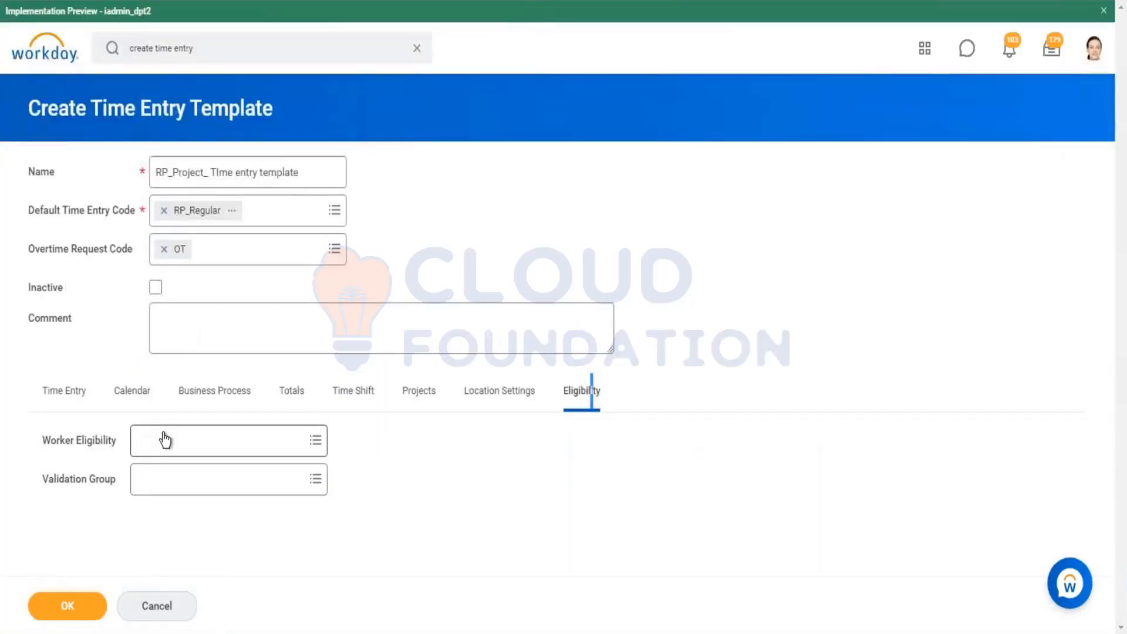
pyautogui.click(161, 439)
pyautogui.rightClick(164, 434)
pyautogui.click(214, 319)
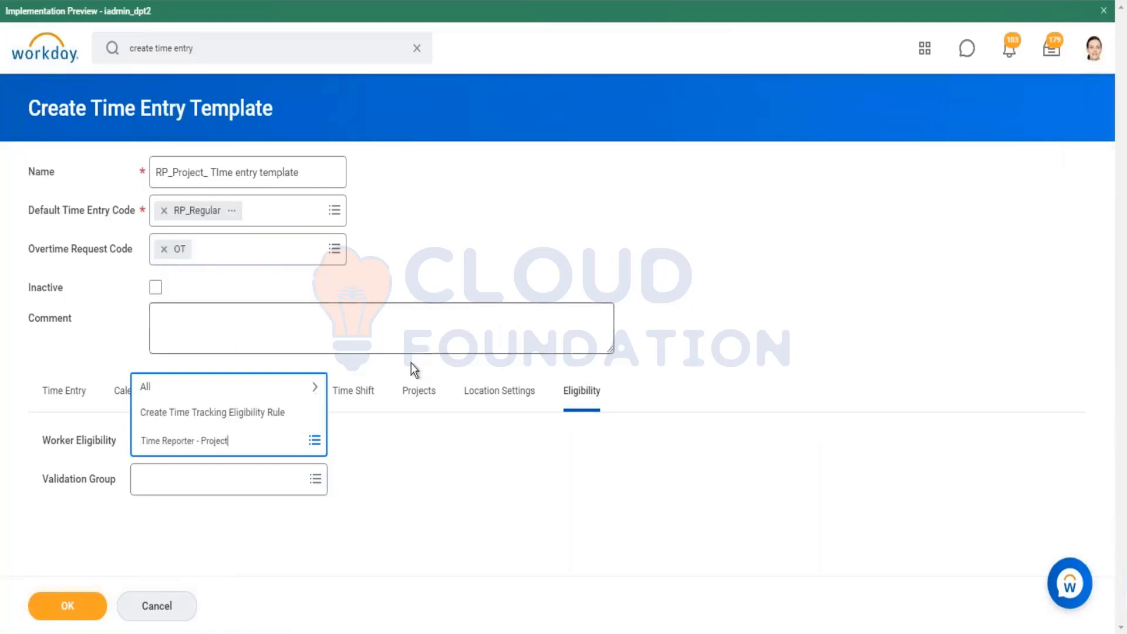
pyautogui.press('Return')
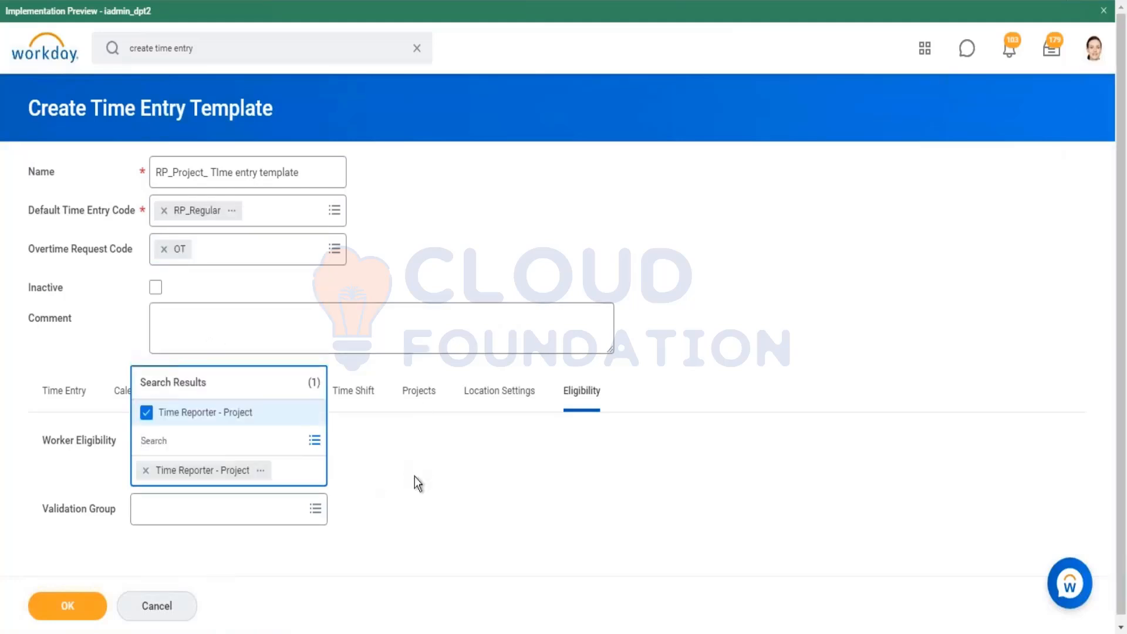
pyautogui.click(414, 470)
# Step: Review the Location Settings, Projects, Time Shift and Business Process tabs, then save the new template
pyautogui.click(514, 403)
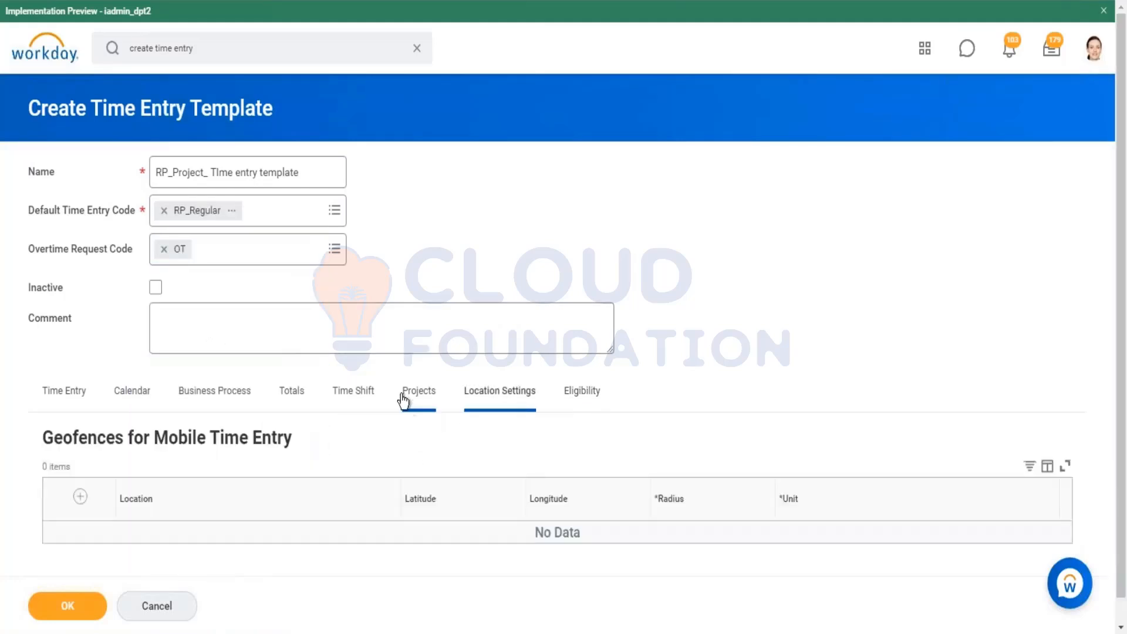
pyautogui.click(414, 399)
pyautogui.click(360, 403)
pyautogui.click(427, 399)
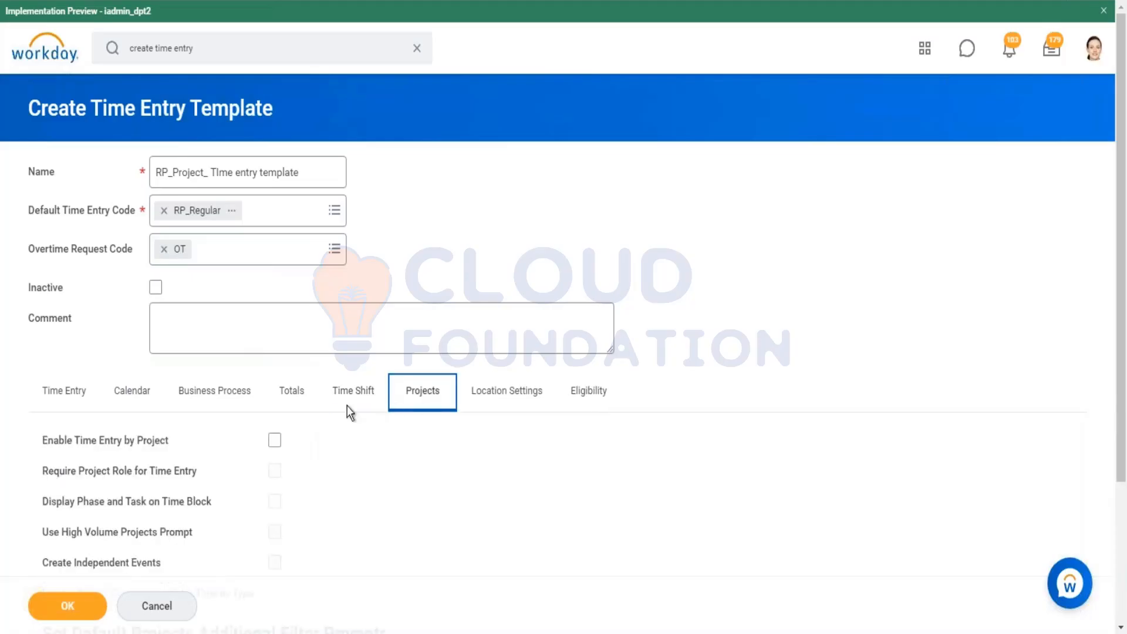
pyautogui.click(225, 404)
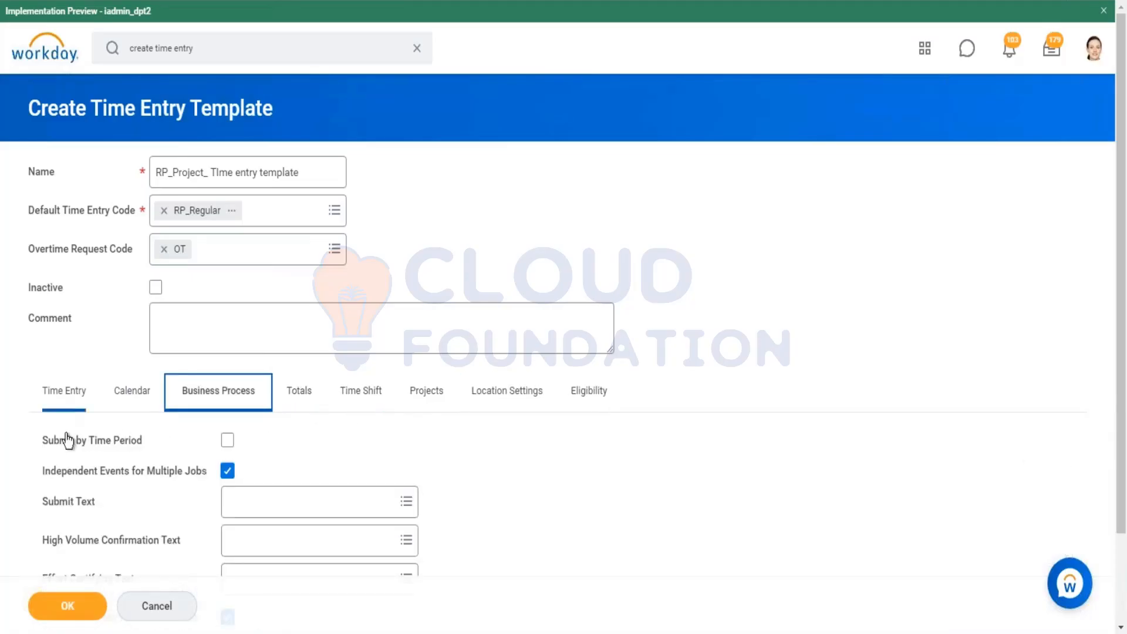
pyautogui.click(66, 612)
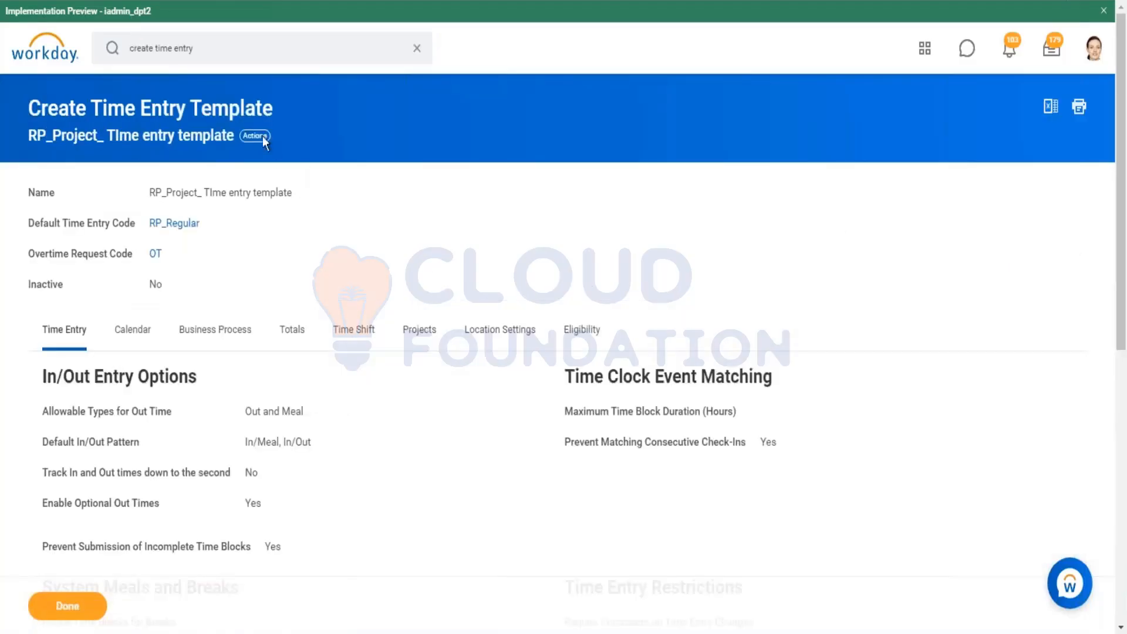
# Step: Edit the RP_Project_ Time entry template and set the Weekly Totals row's total to Total 1
pyautogui.click(265, 142)
pyautogui.moveTo(353, 217)
pyautogui.click(391, 226)
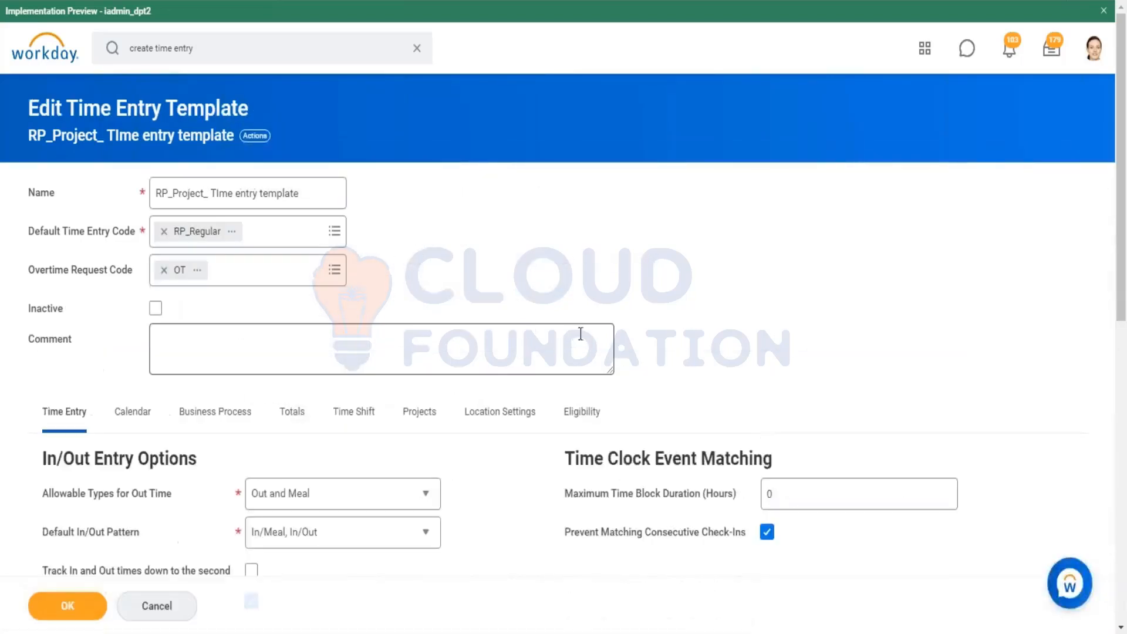
pyautogui.scroll(-1, 348, 387)
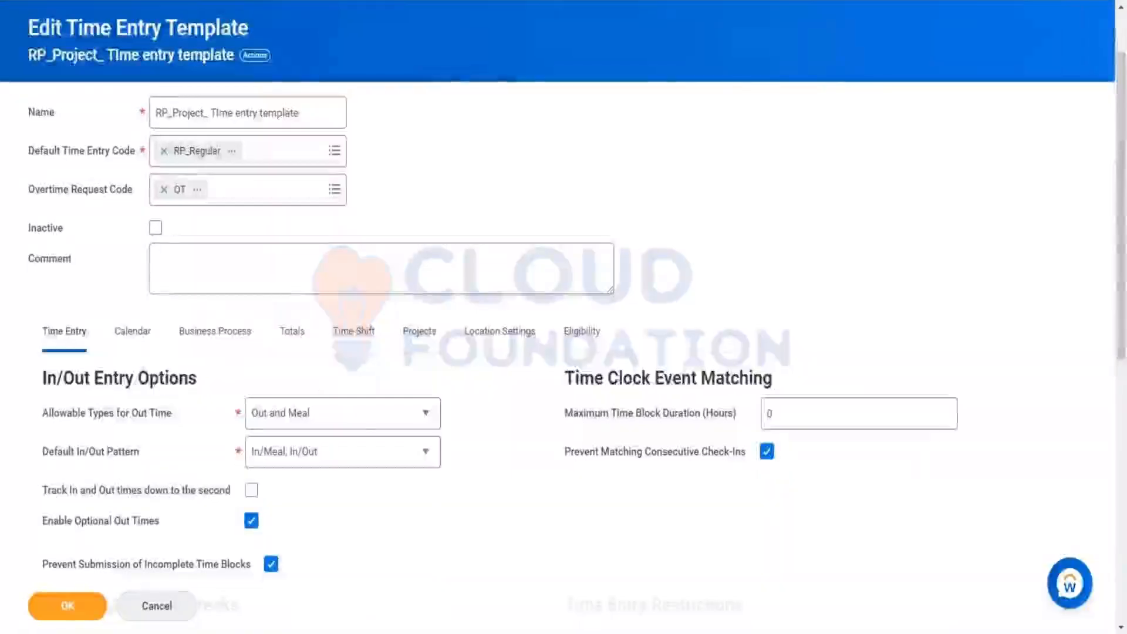
pyautogui.click(292, 331)
pyautogui.scroll(-3, 759, 269)
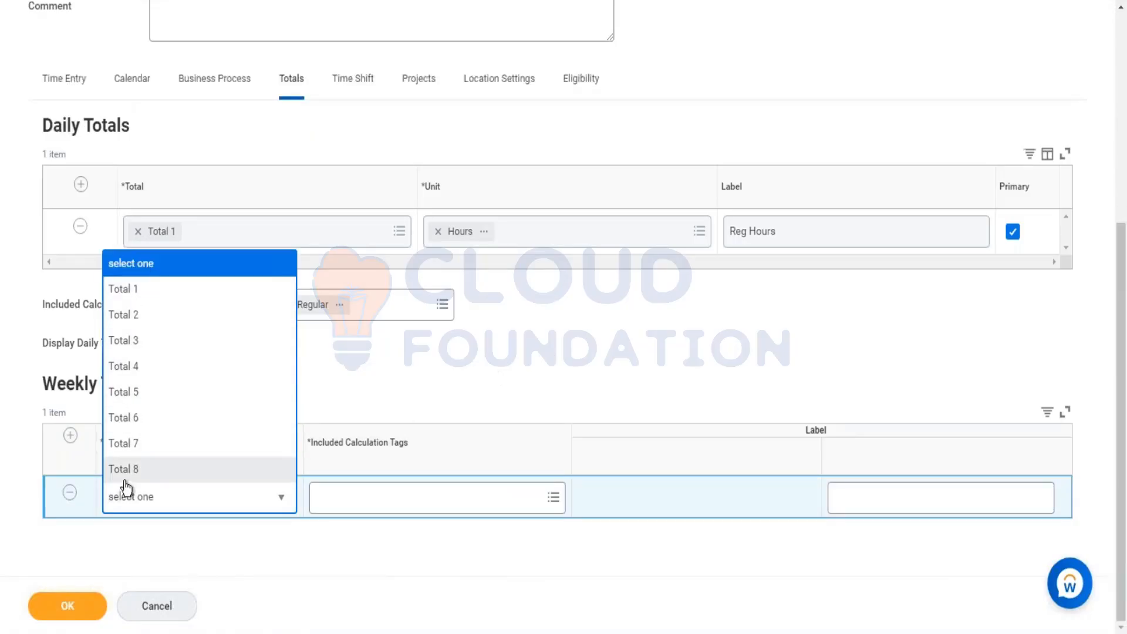
pyautogui.click(152, 291)
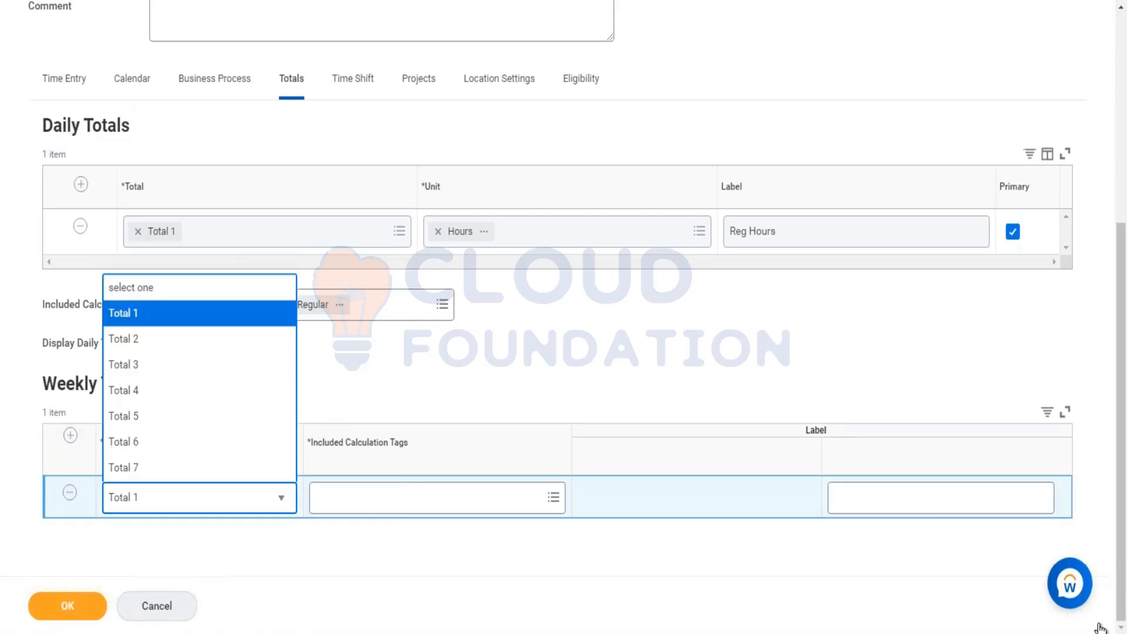
# Step: Label the weekly total RP and include the RP_Regular calculation tag in it
pyautogui.click(922, 501)
pyautogui.write('RegH')
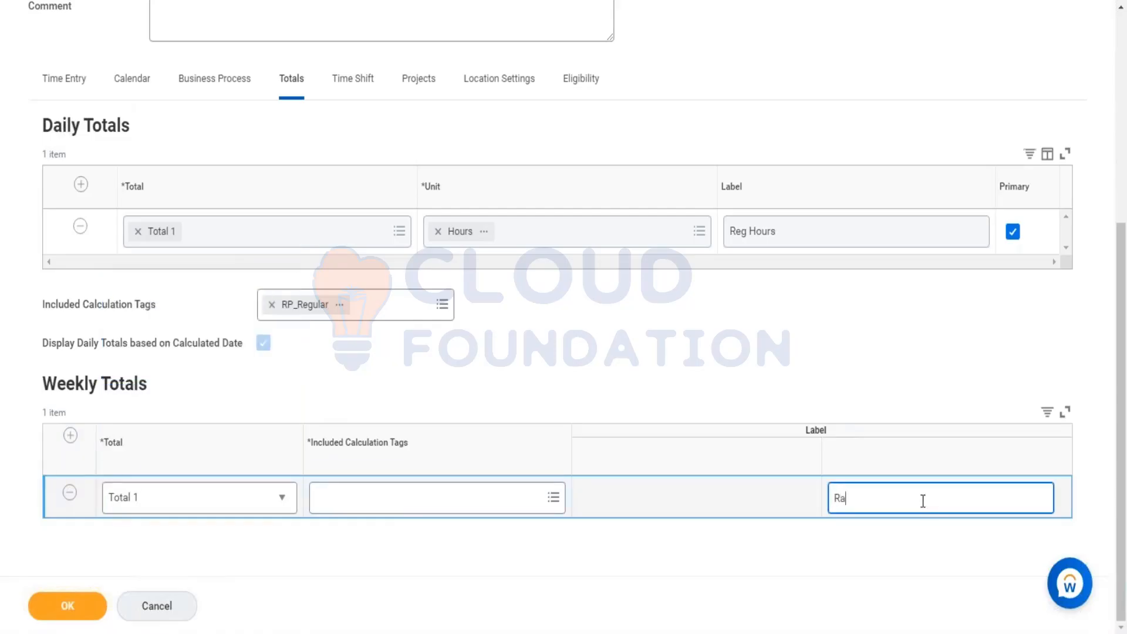
pyautogui.press('BackSpace')
pyautogui.press('BackSpace')
pyautogui.press('BackSpace')
pyautogui.write('P')
pyautogui.rightClick(340, 306)
pyautogui.click(376, 384)
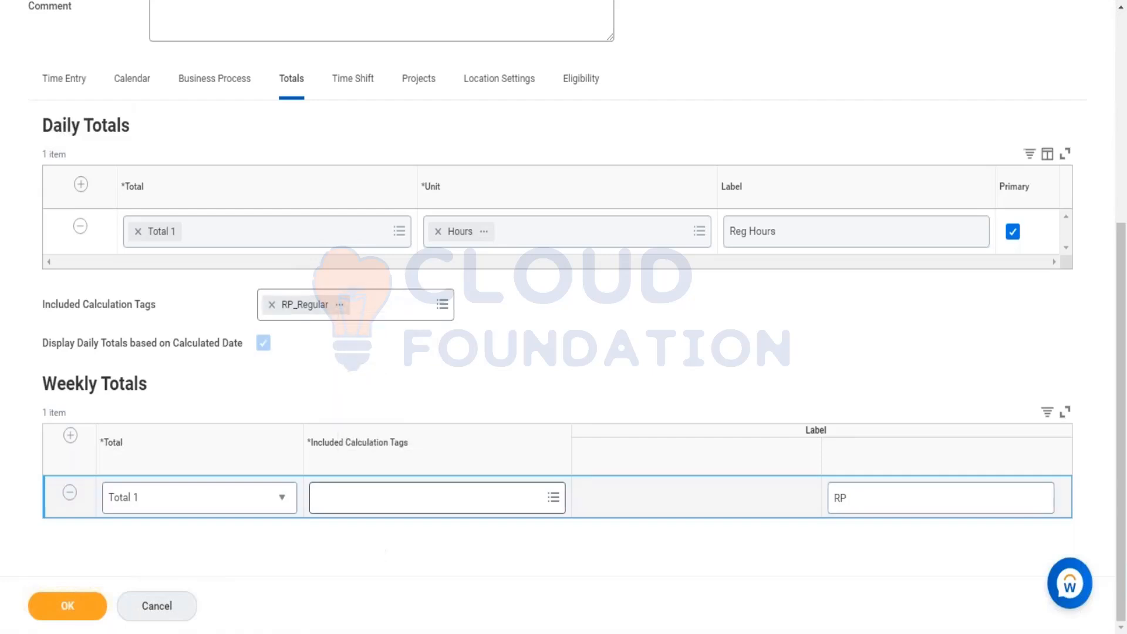
pyautogui.click(402, 504)
pyautogui.write('RP_Regular')
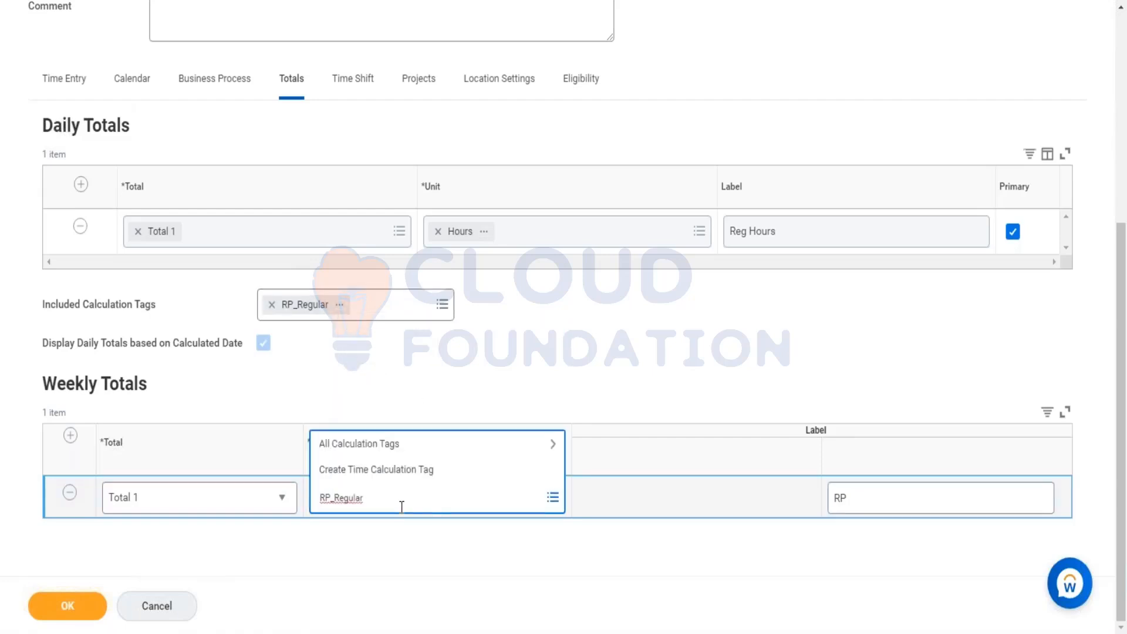
pyautogui.press('Return')
pyautogui.click(763, 376)
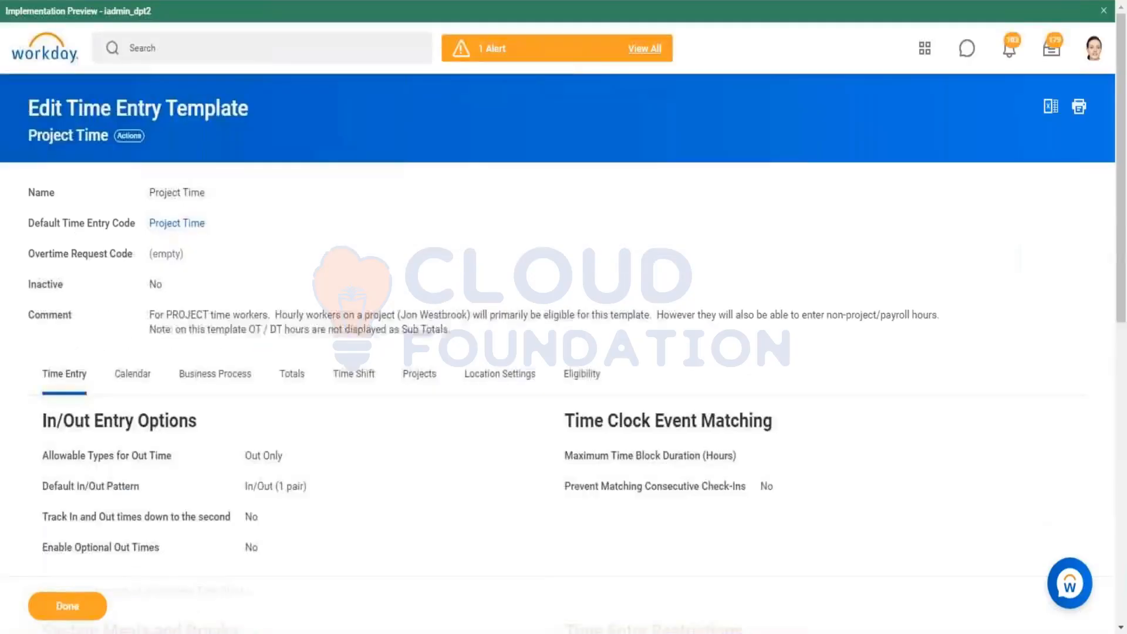
# Step: Search Workday for "mass sub"
pyautogui.write('mass sub')
pyautogui.press('Return')
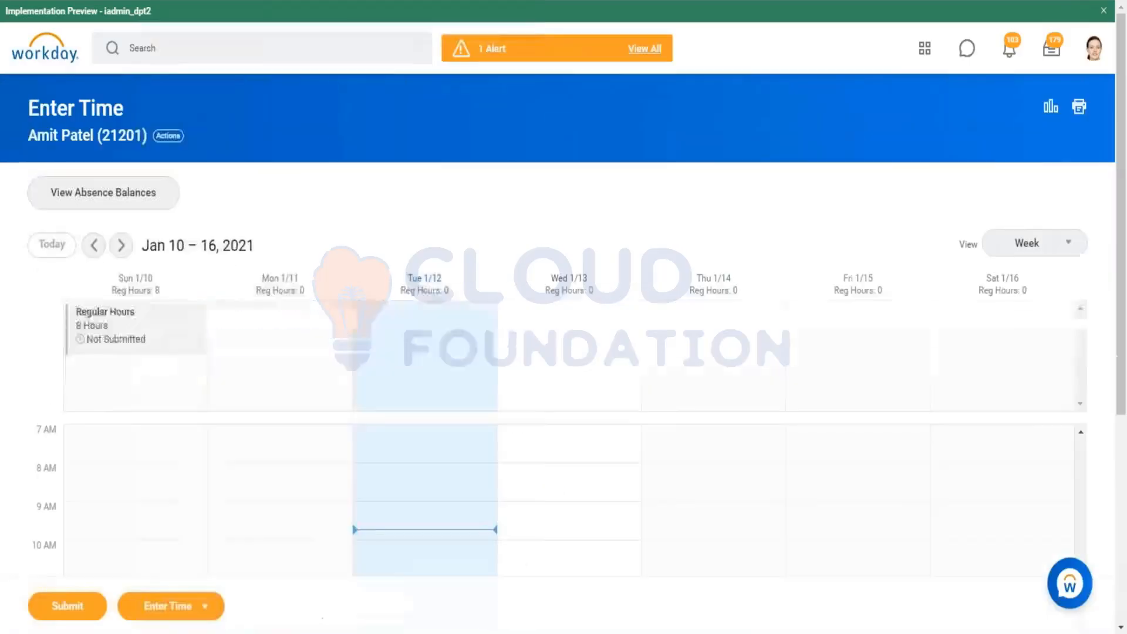
# Step: Examine the RP_Regular time entry code's details and the worker's Enter Time calendar
pyautogui.click(393, 332)
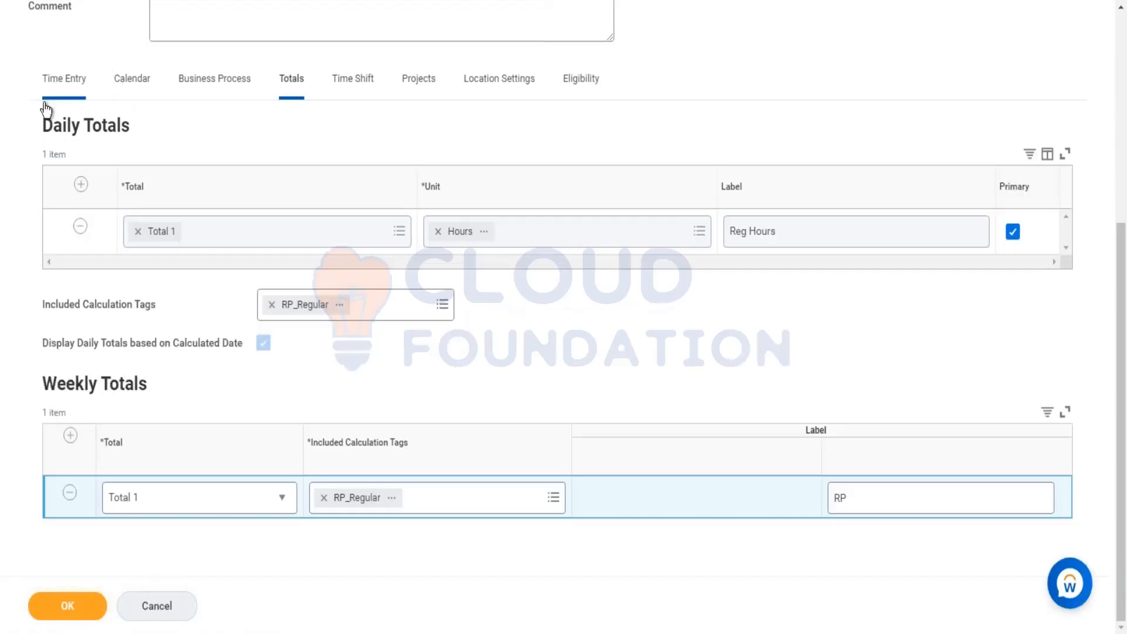
pyautogui.scroll(6, 45, 109)
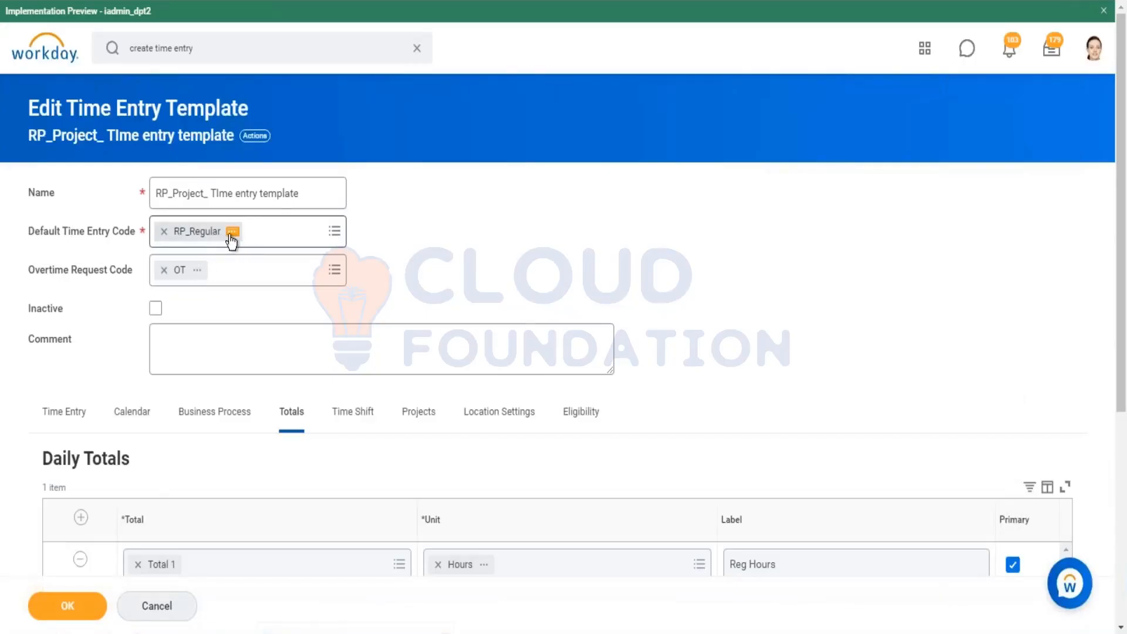
pyautogui.click(229, 235)
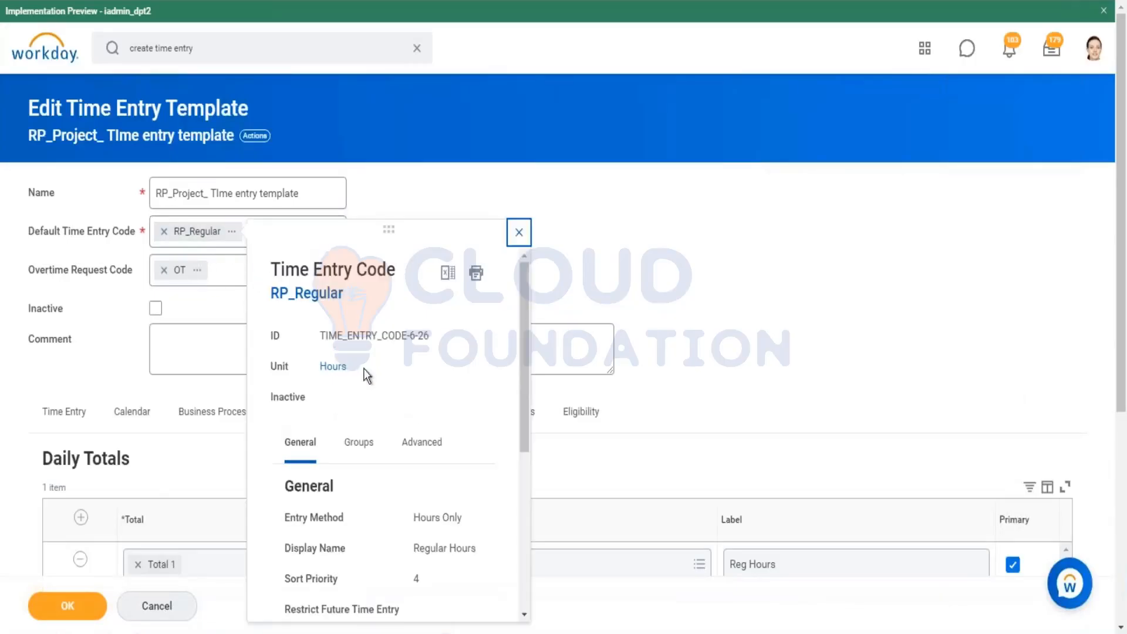
pyautogui.scroll(-1, 411, 487)
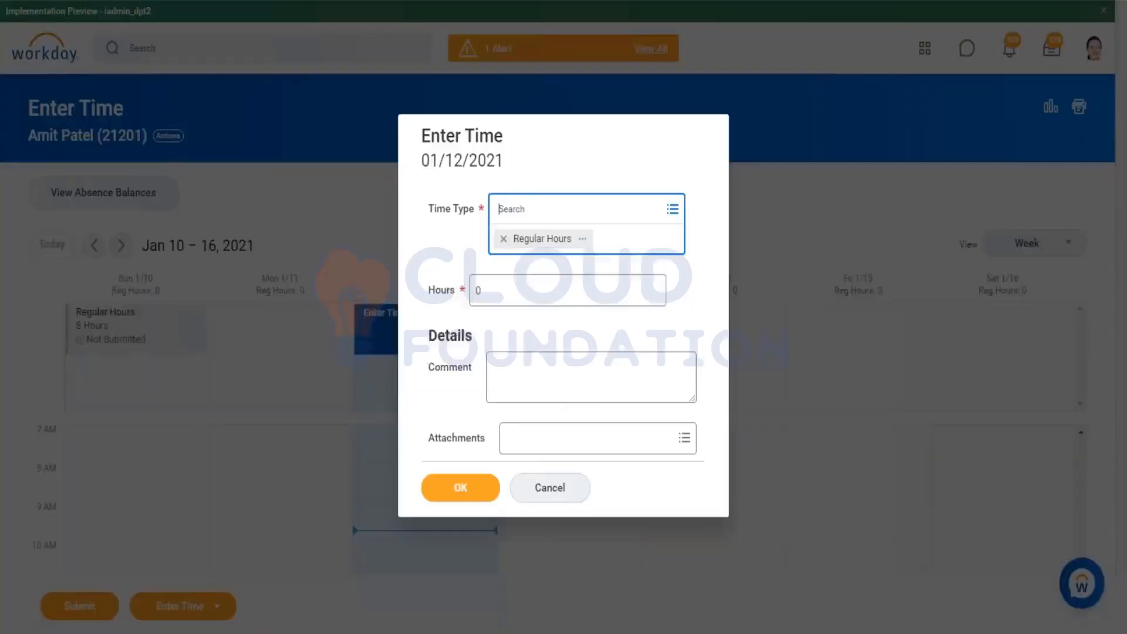
pyautogui.click(508, 300)
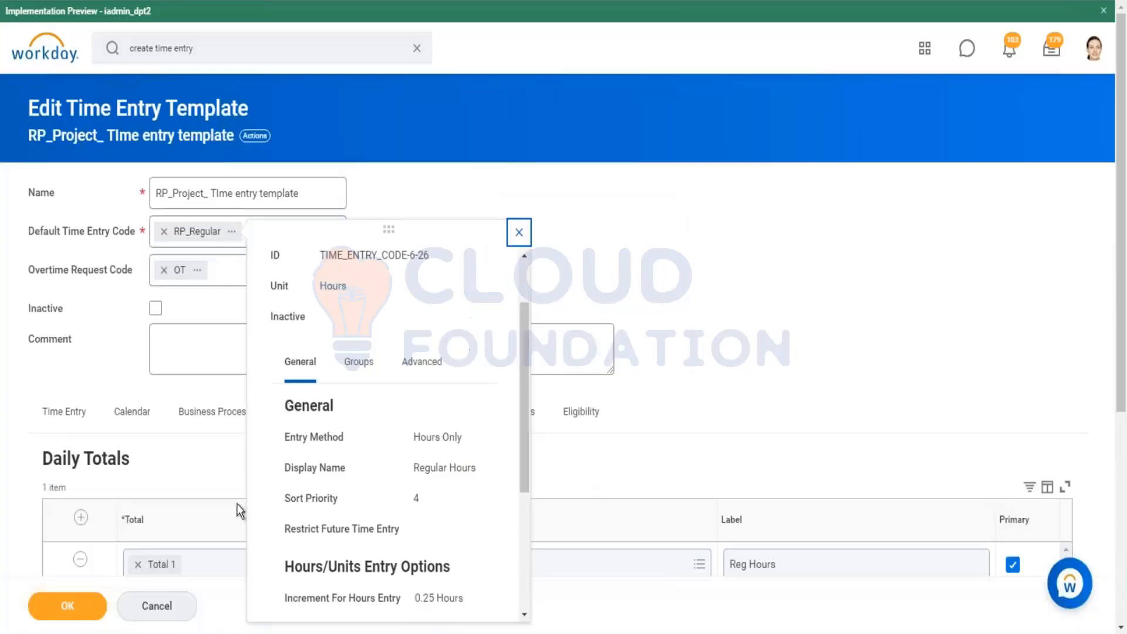
pyautogui.click(611, 333)
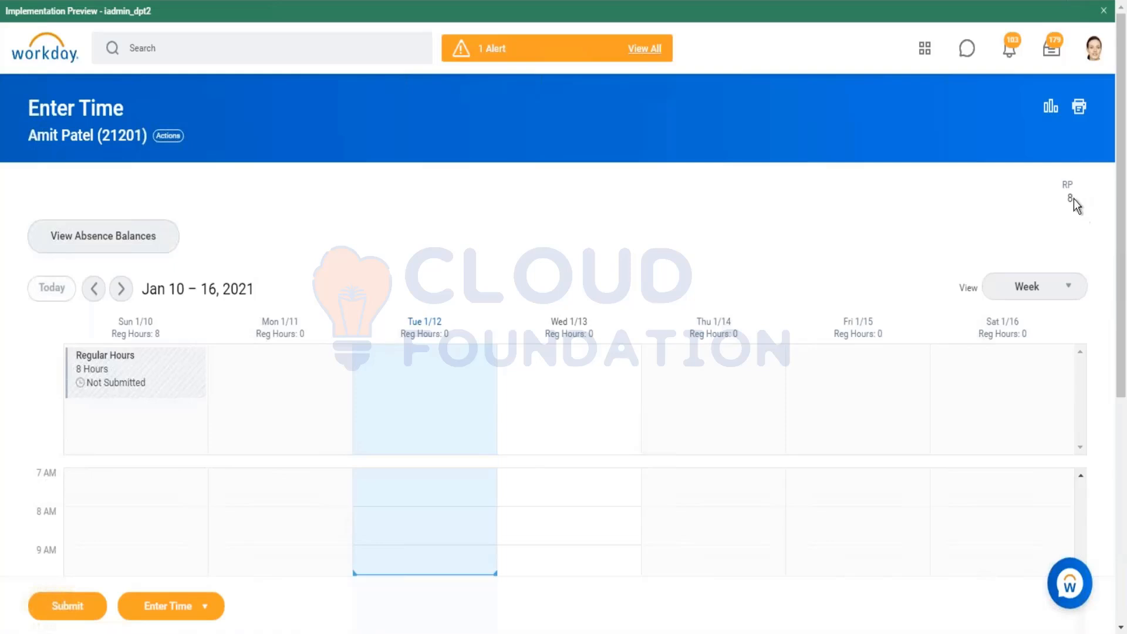
# Step: Enter 9 Regular Hours for Monday 01/11/2021 in the worker's time calendar
pyautogui.click(249, 370)
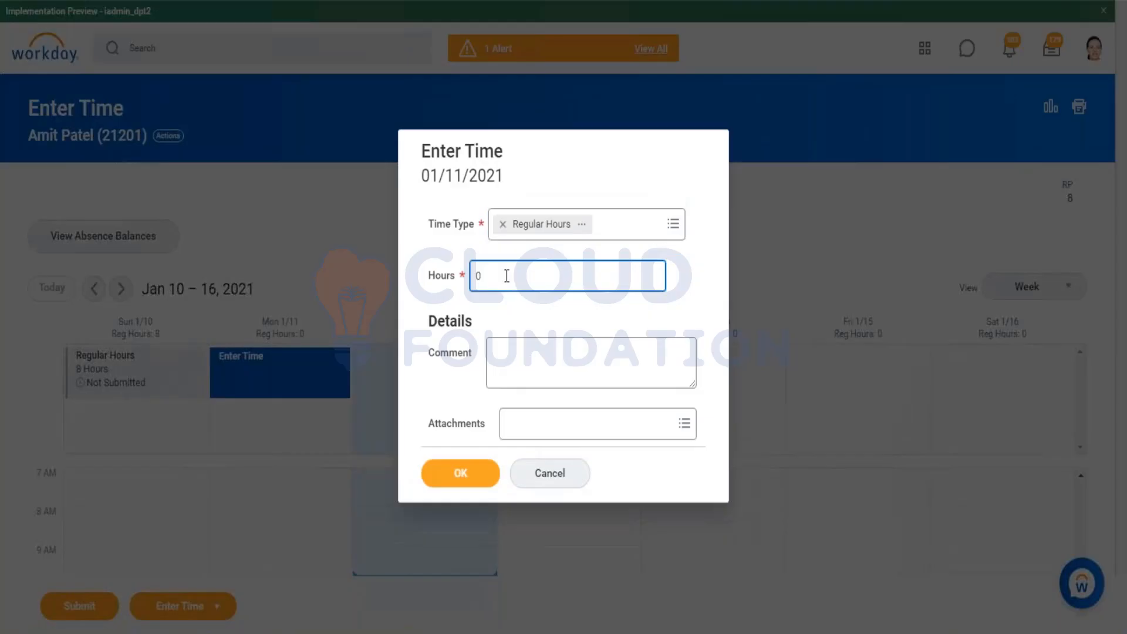
pyautogui.press('BackSpace')
pyautogui.write('9')
pyautogui.click(459, 471)
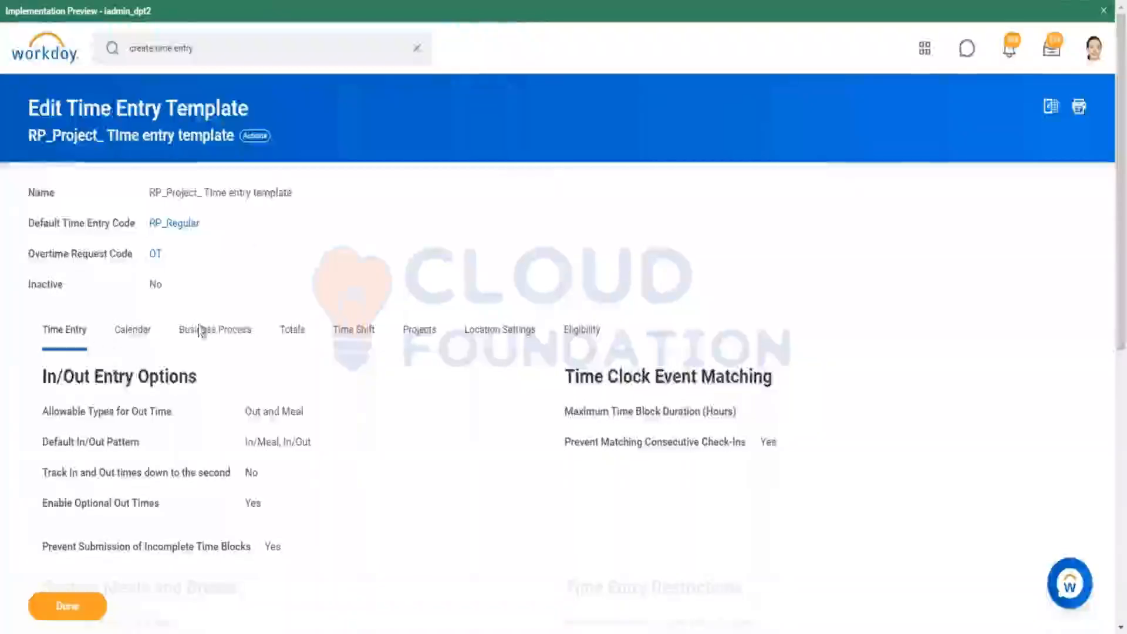
# Step: Copy the Time Reporter - Project worker eligibility name from the RP_Project_ Time entry template's Eligibility tab
pyautogui.scroll(-9, 312, 381)
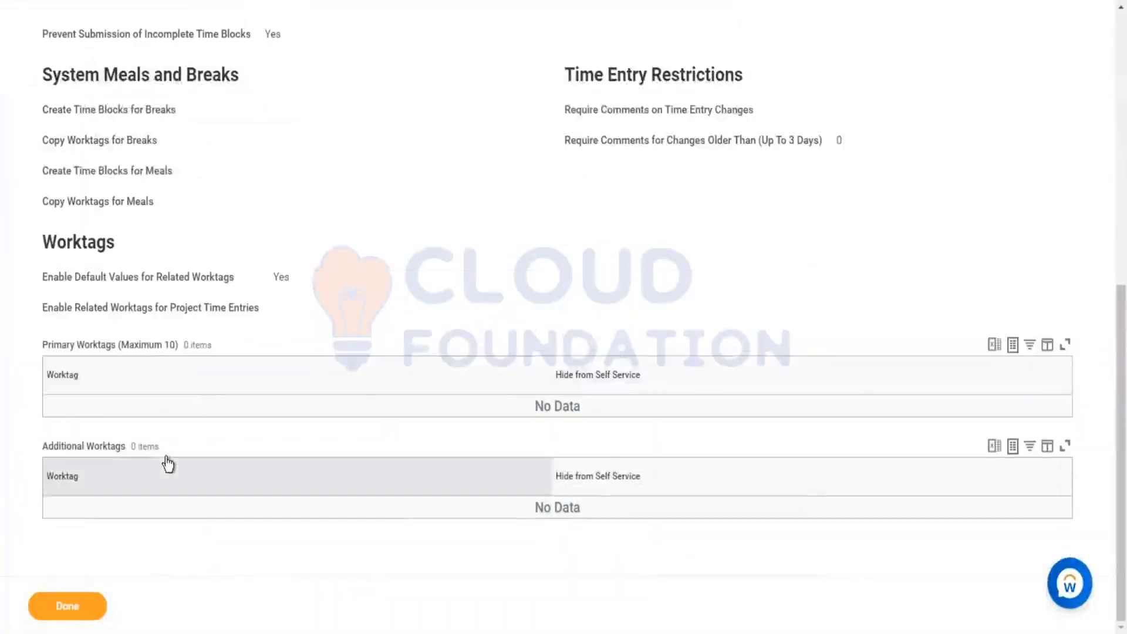
pyautogui.scroll(9, 220, 348)
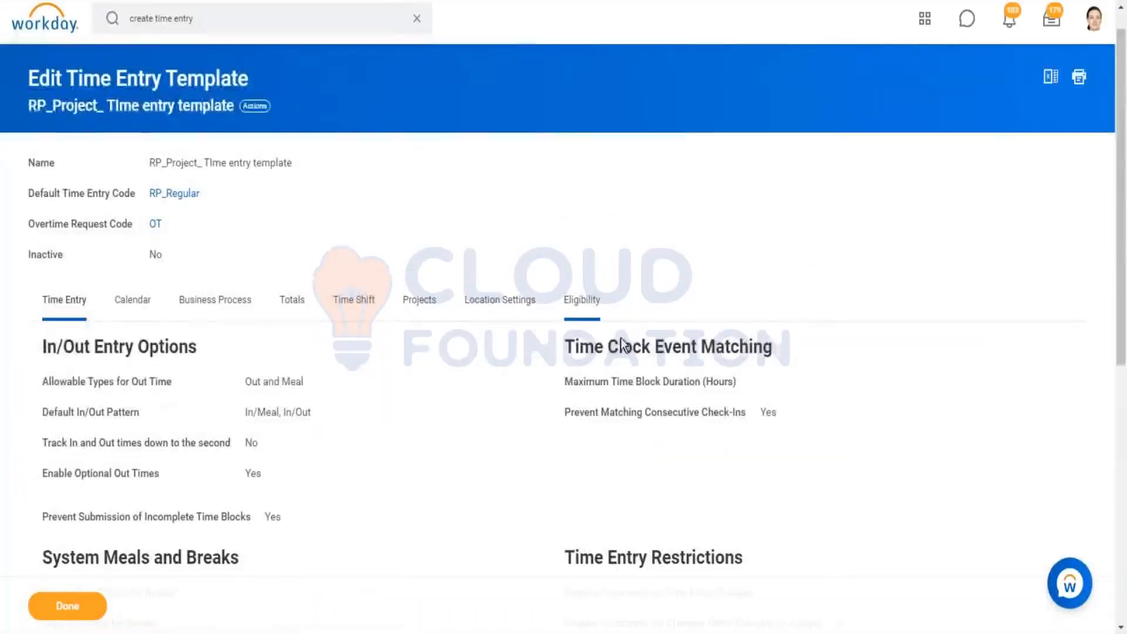
pyautogui.rightClick(185, 379)
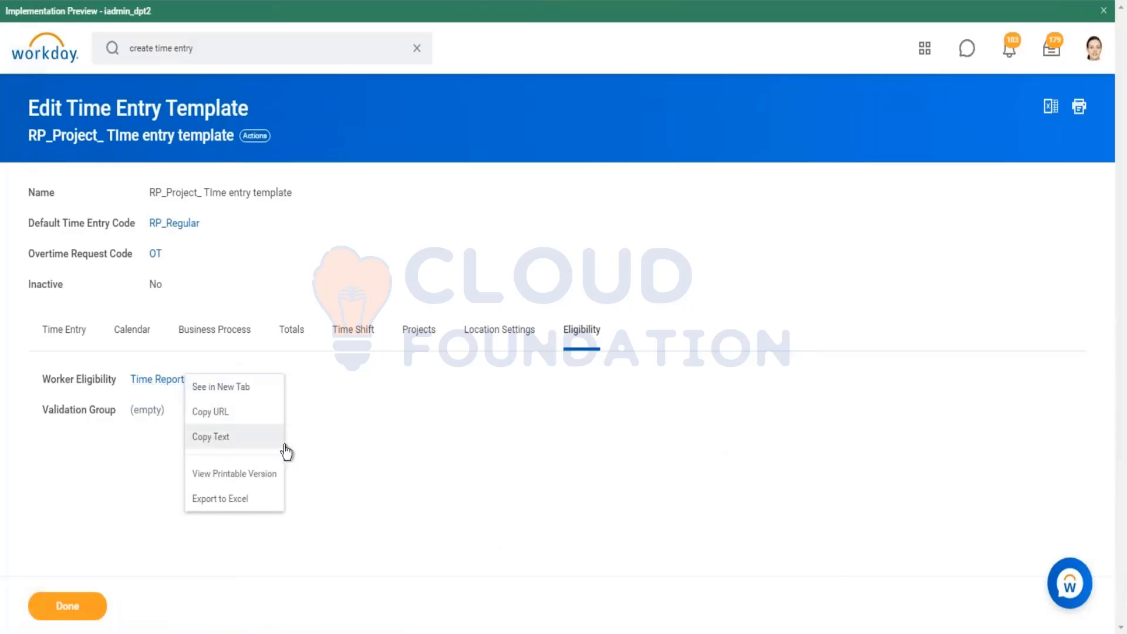
# Step: Edit the RP_Project_ Time entry template, remove its Time Reporter - Project worker eligibility, and save
pyautogui.click(262, 140)
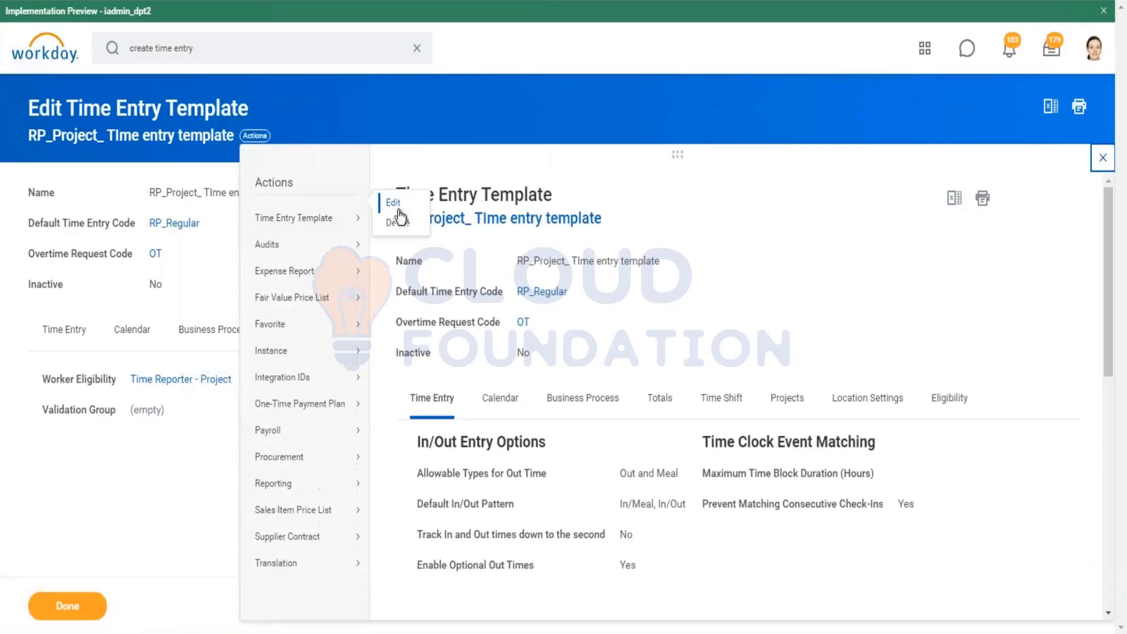
pyautogui.click(393, 203)
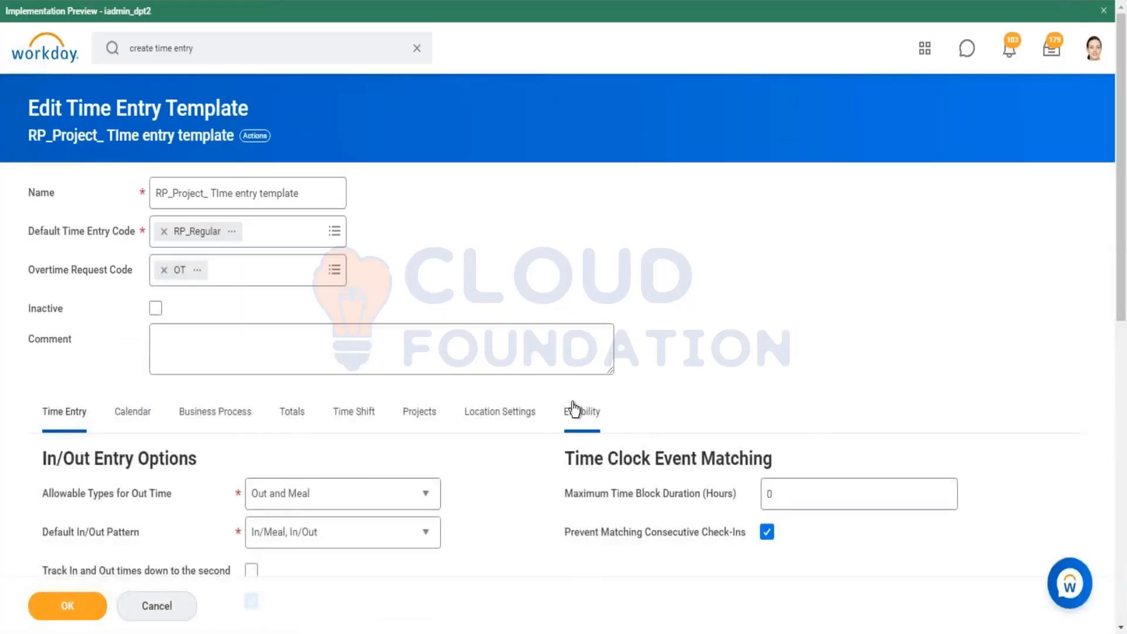
pyautogui.click(574, 409)
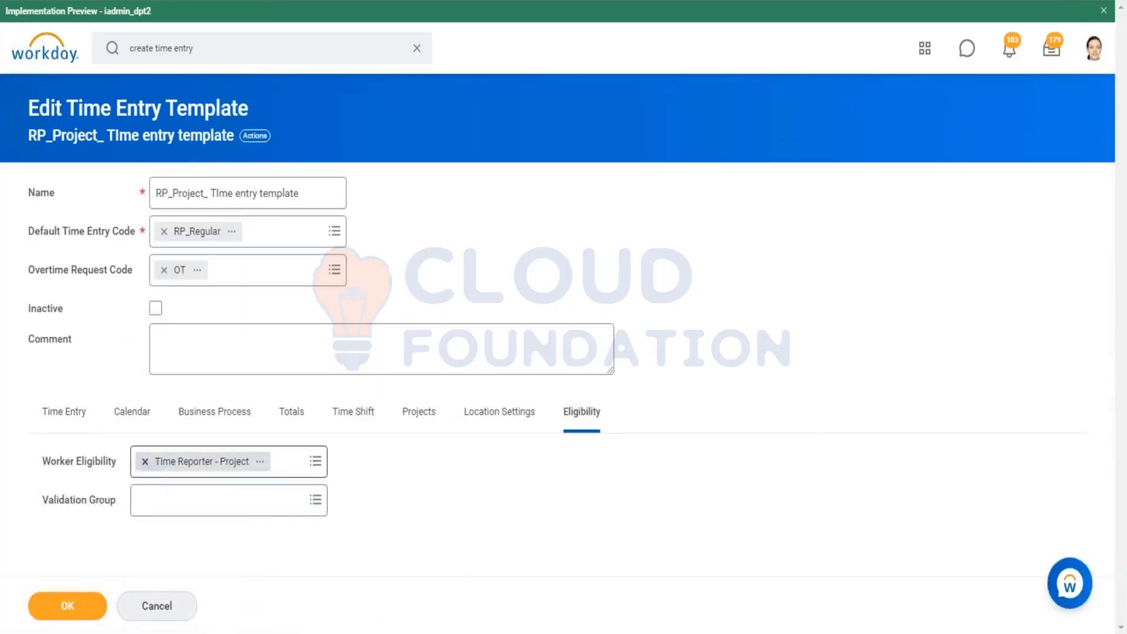
pyautogui.click(145, 461)
pyautogui.click(88, 605)
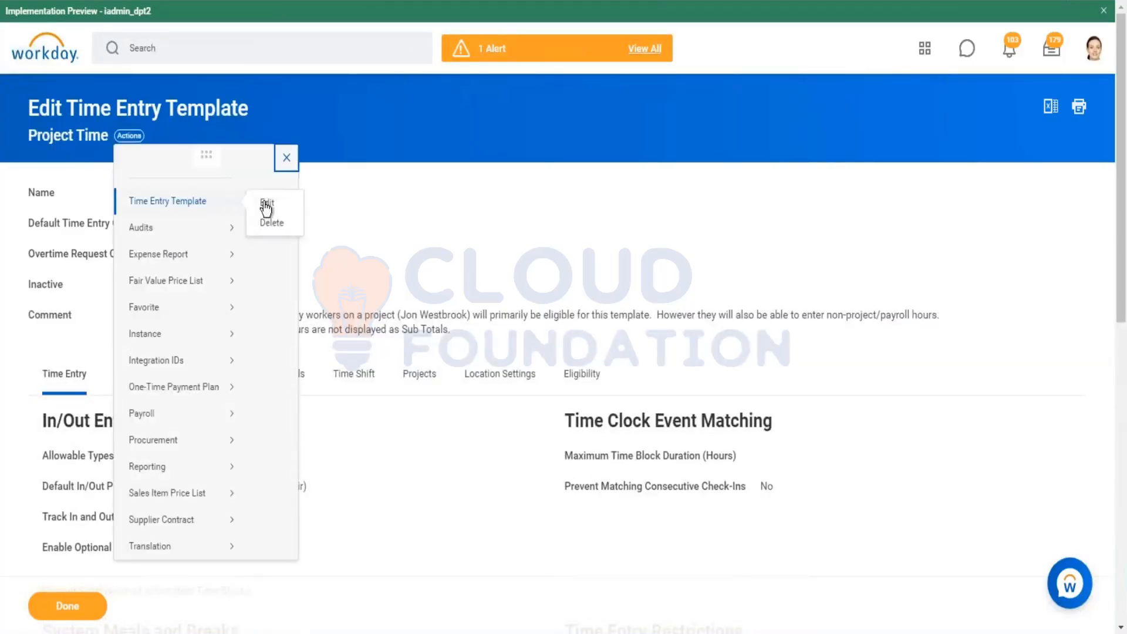
# Step: Edit the Project Time template, set its worker eligibility to Time Reporter - Project, and save
pyautogui.click(266, 205)
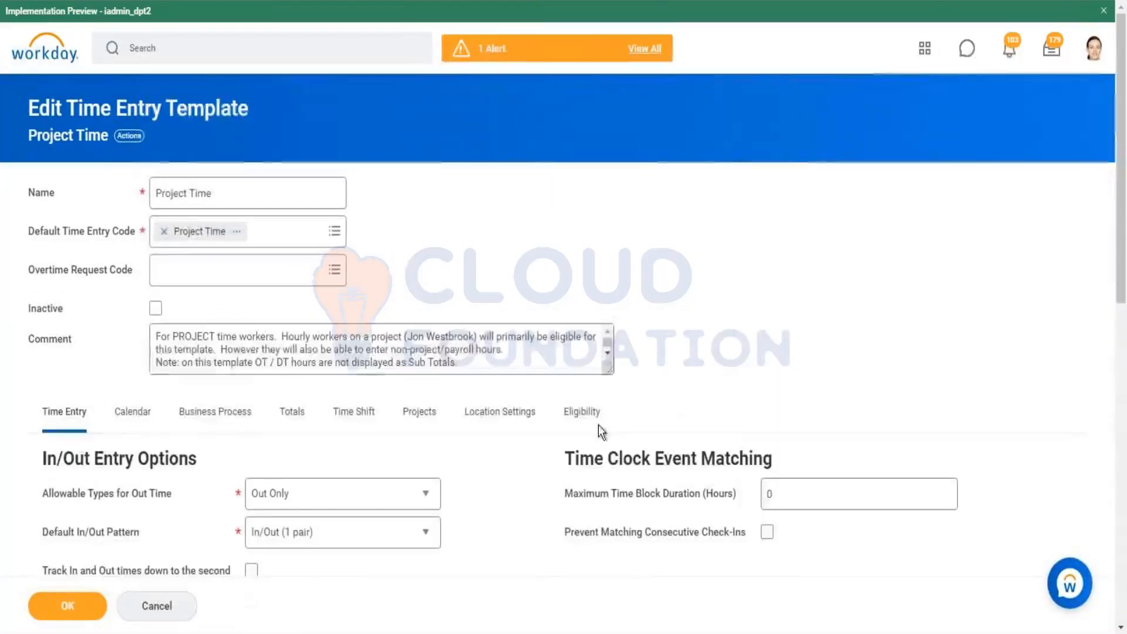
pyautogui.click(608, 439)
pyautogui.click(260, 457)
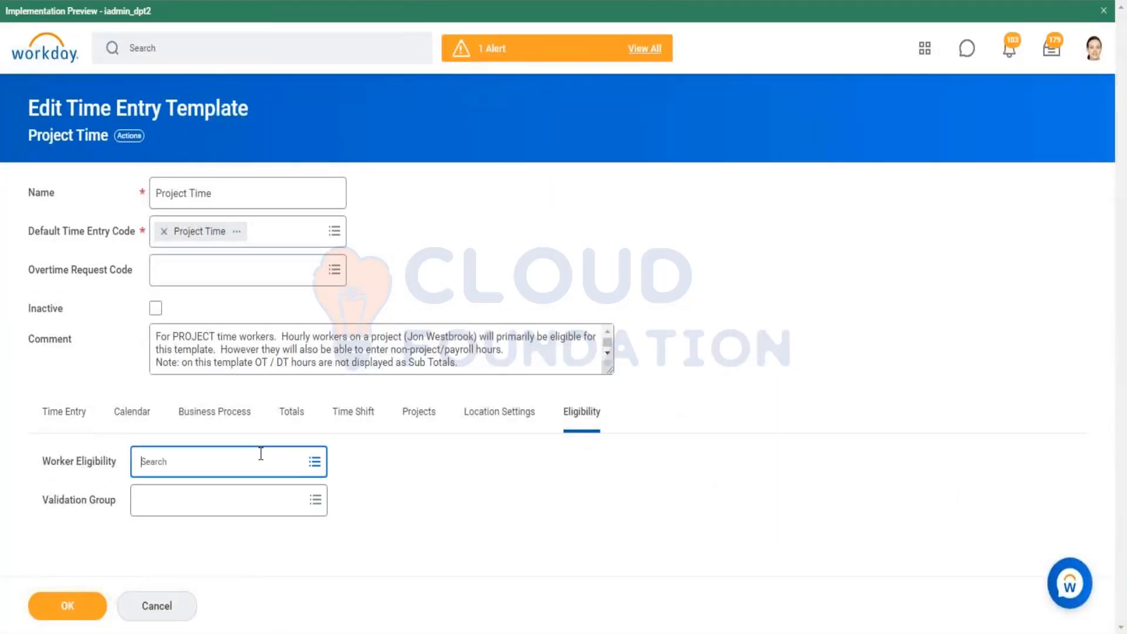
pyautogui.write('Time Reporter - Project')
pyautogui.press('Return')
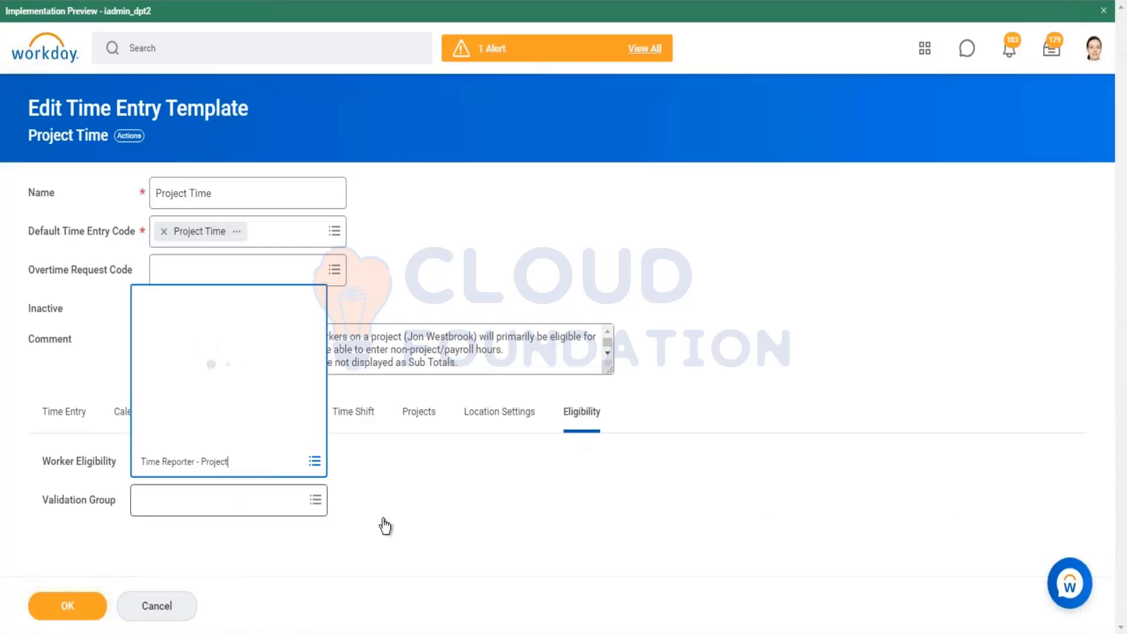
pyautogui.click(404, 499)
pyautogui.click(88, 607)
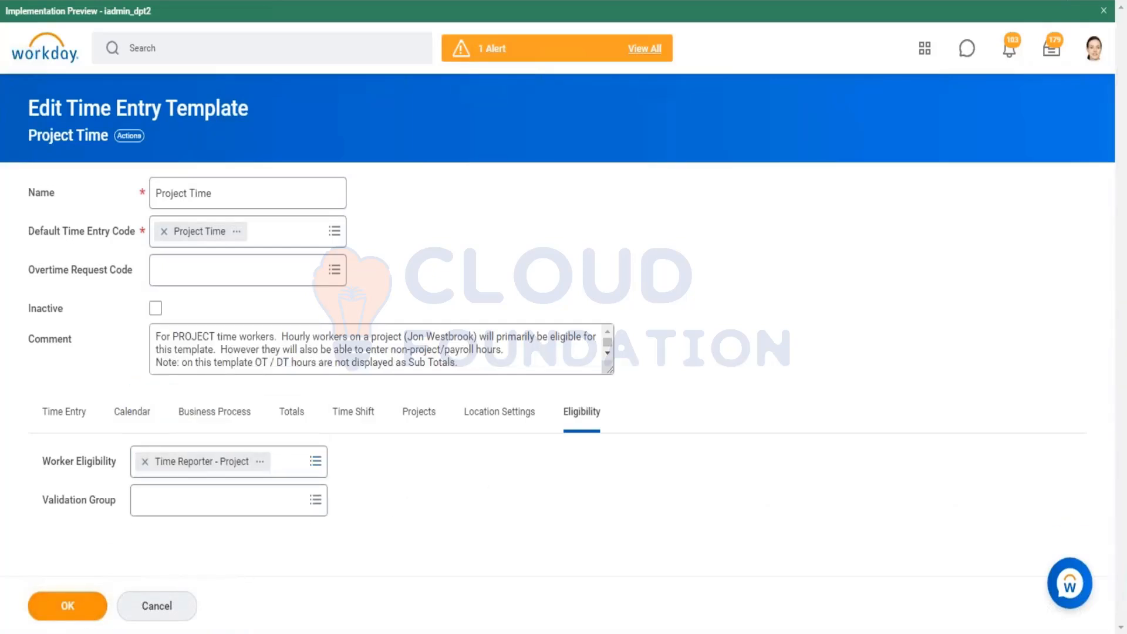